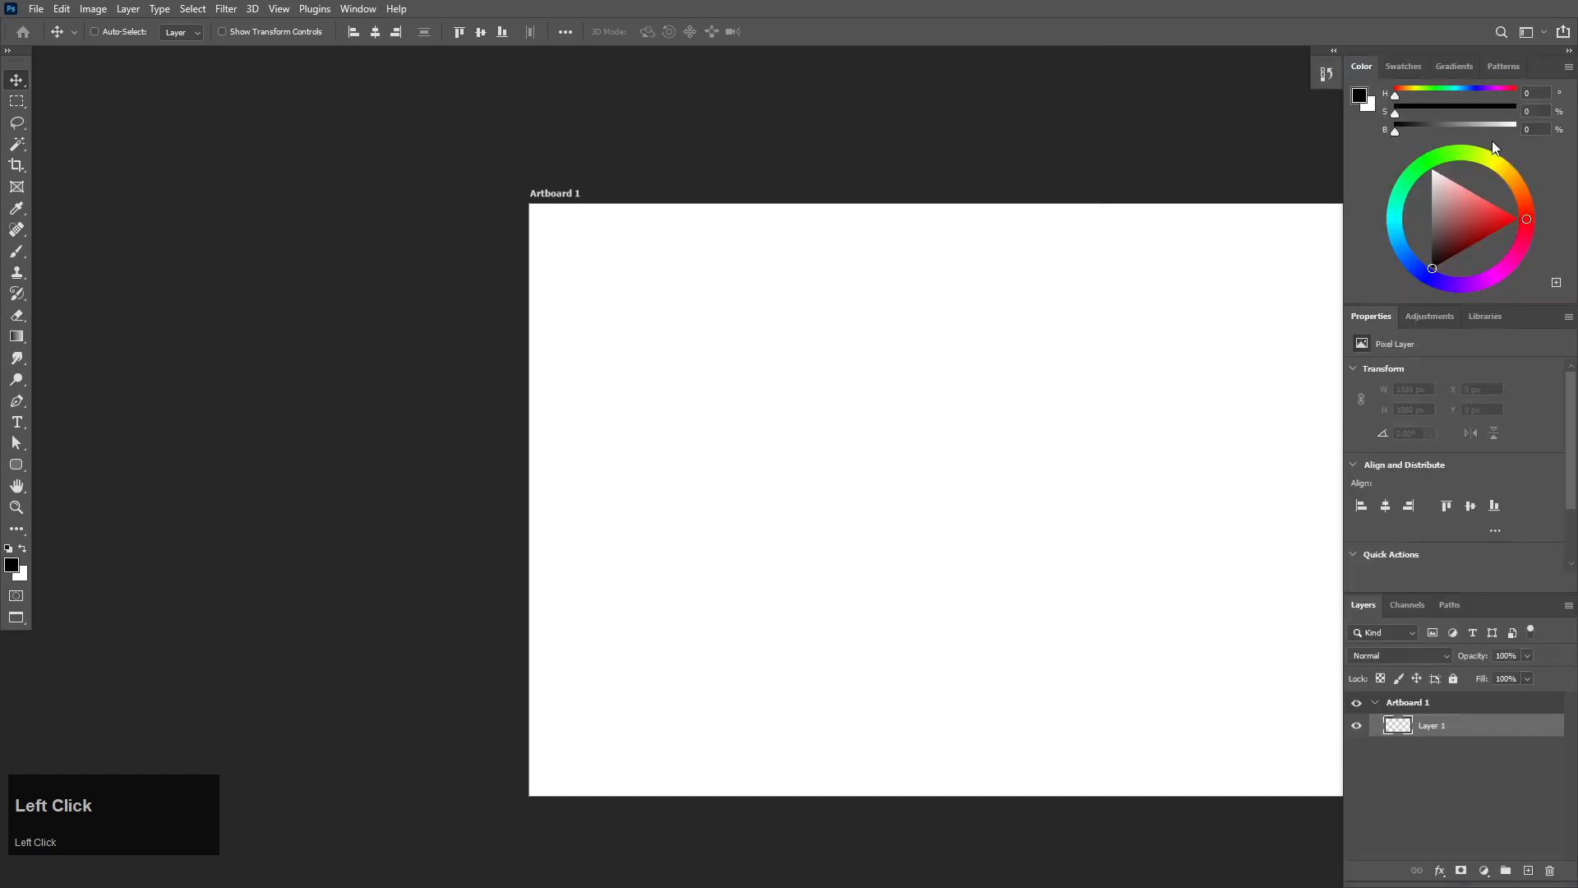
# Switch the workspace to the saved arty layout
pyautogui.press('space')
pyautogui.moveTo(1035, 226); pyautogui.dragTo(712, 162)
pyautogui.click(1525, 30)
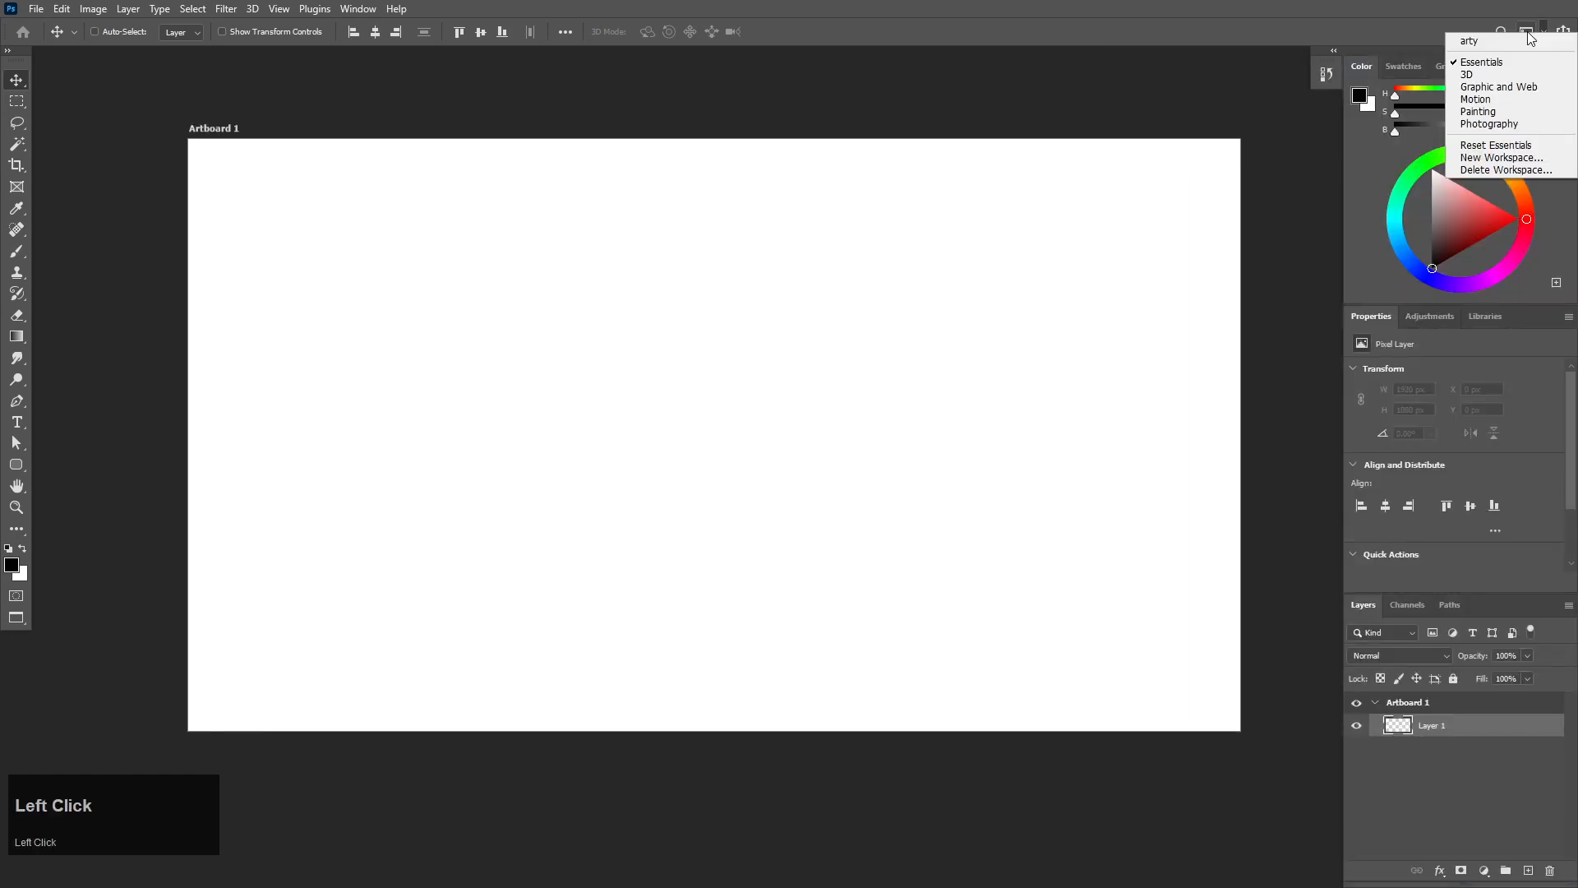
pyautogui.click(1486, 41)
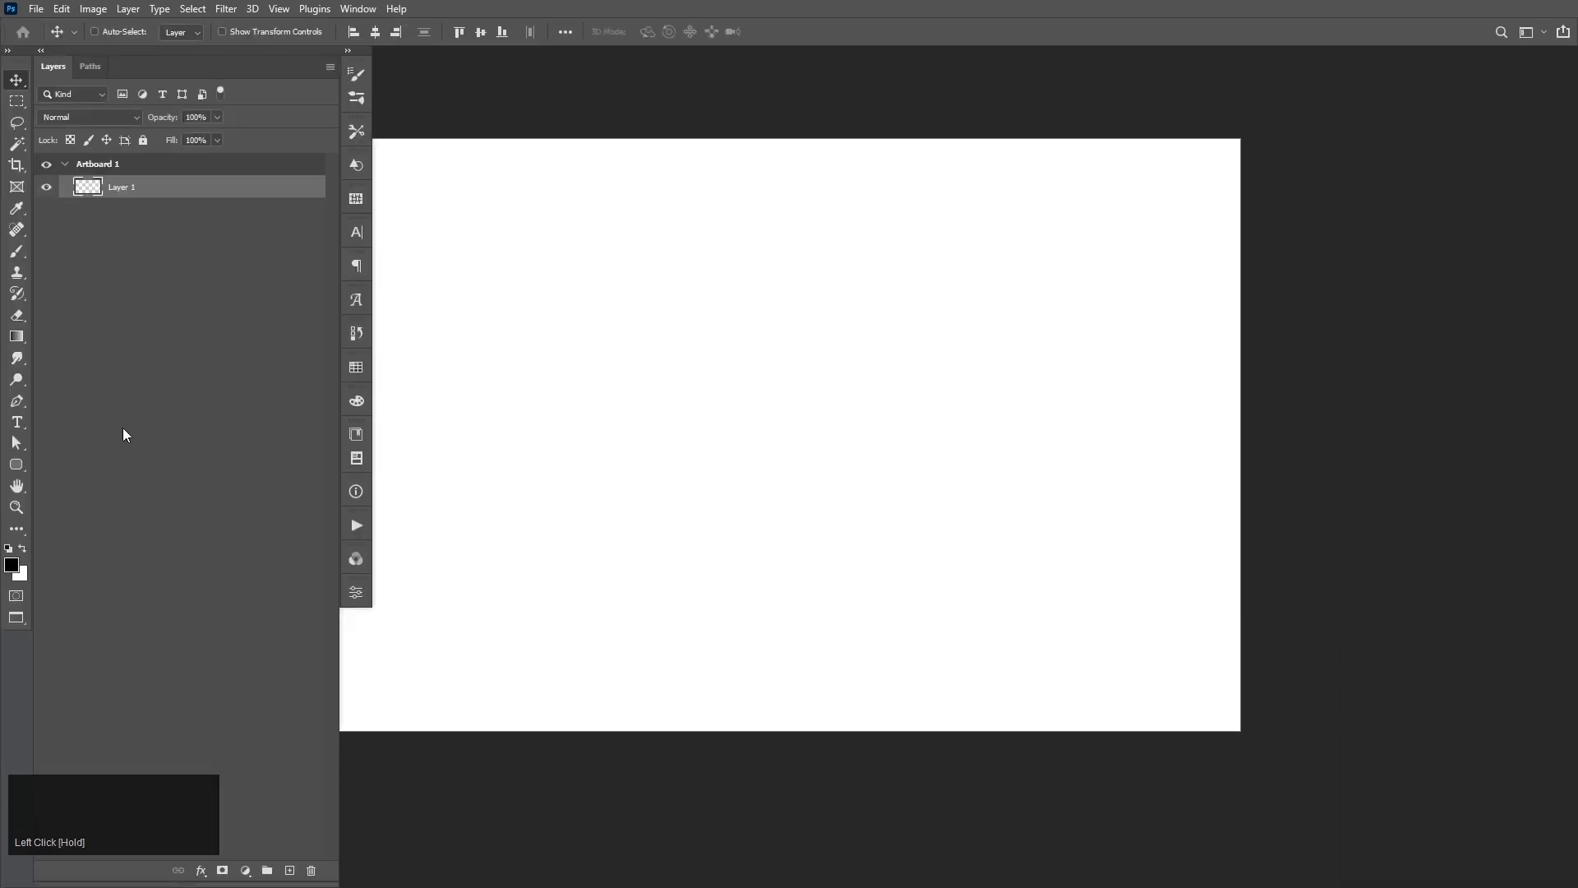
pyautogui.moveTo(528, 433); pyautogui.dragTo(742, 428)
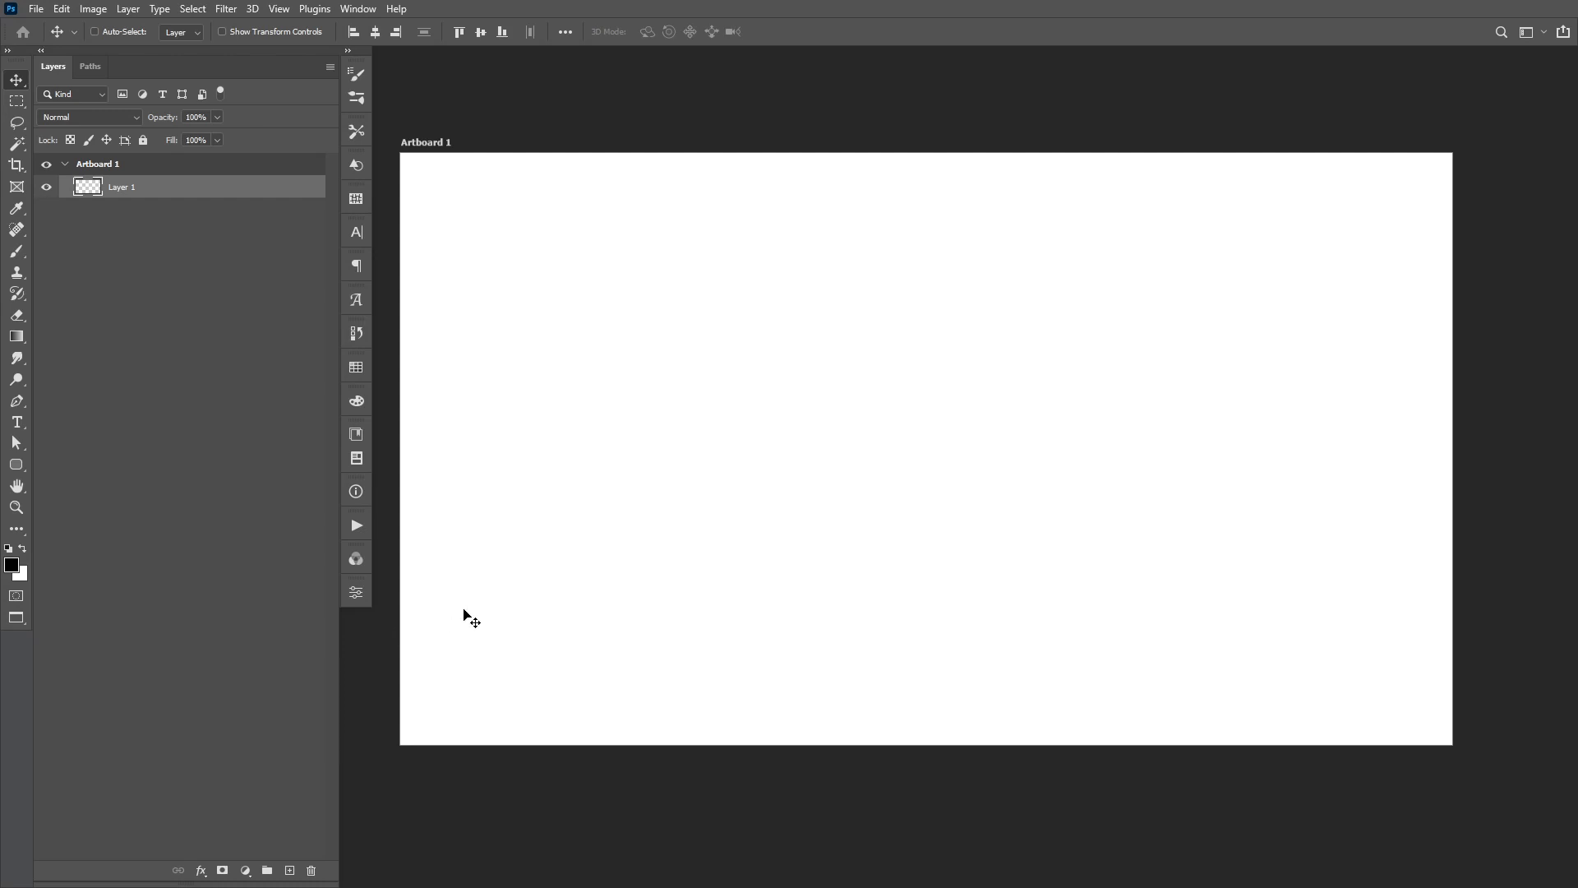
# Draw a circle about 932 px in diameter near the middle of Artboard 1 with the Ellipse tool
pyautogui.moveTo(16, 464); pyautogui.dragTo(79, 493)
pyautogui.moveTo(691, 210); pyautogui.dragTo(1358, 707)
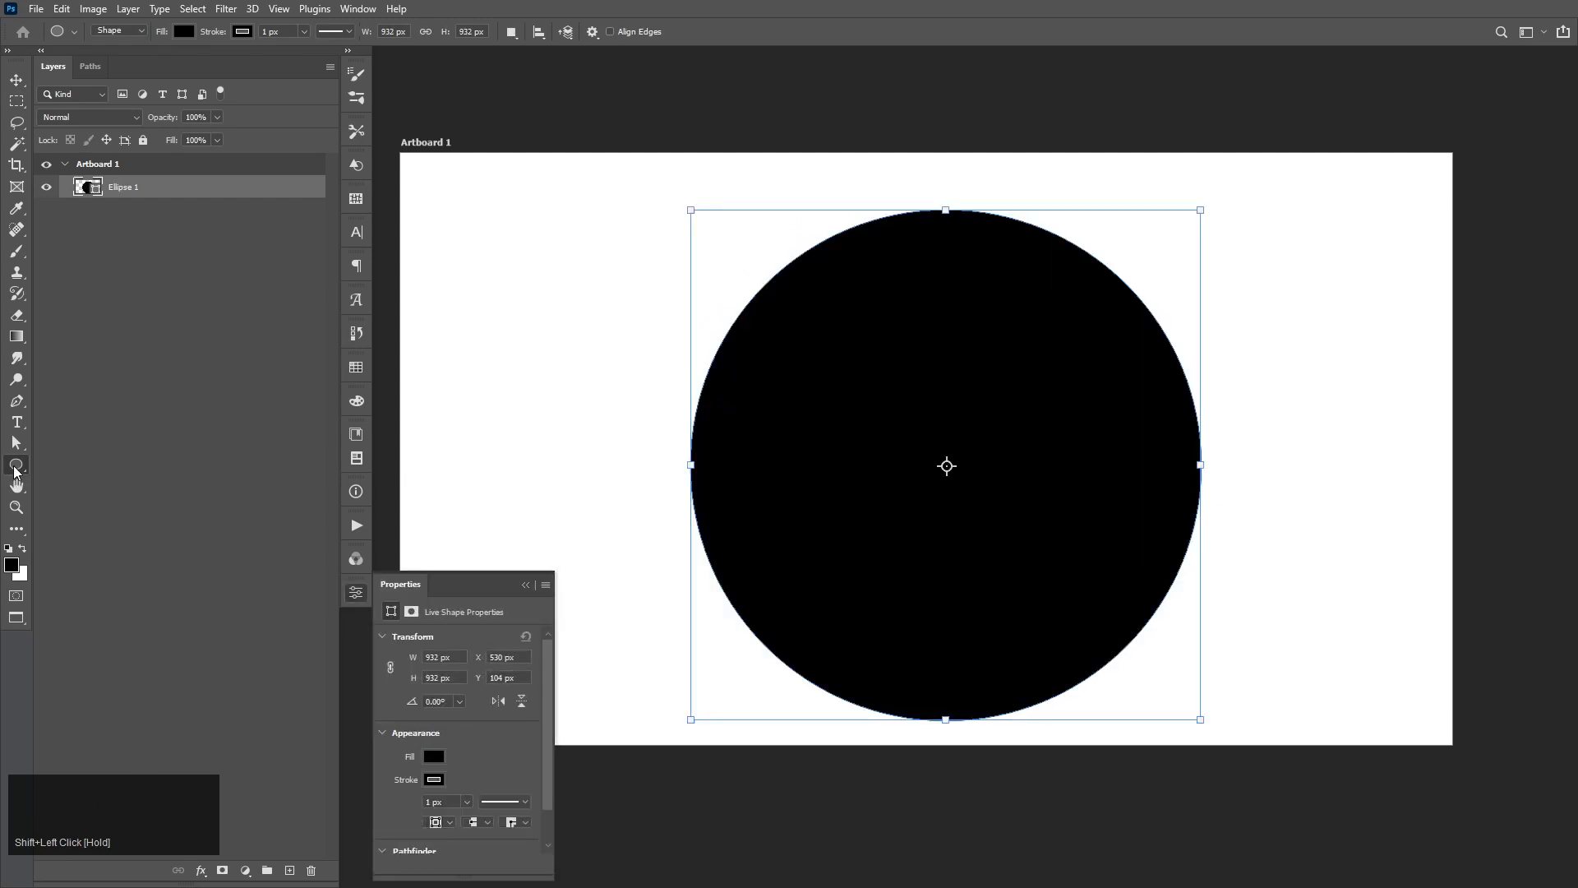
pyautogui.hotkey('shift', 'u')
pyautogui.hotkey('shift', 'u')
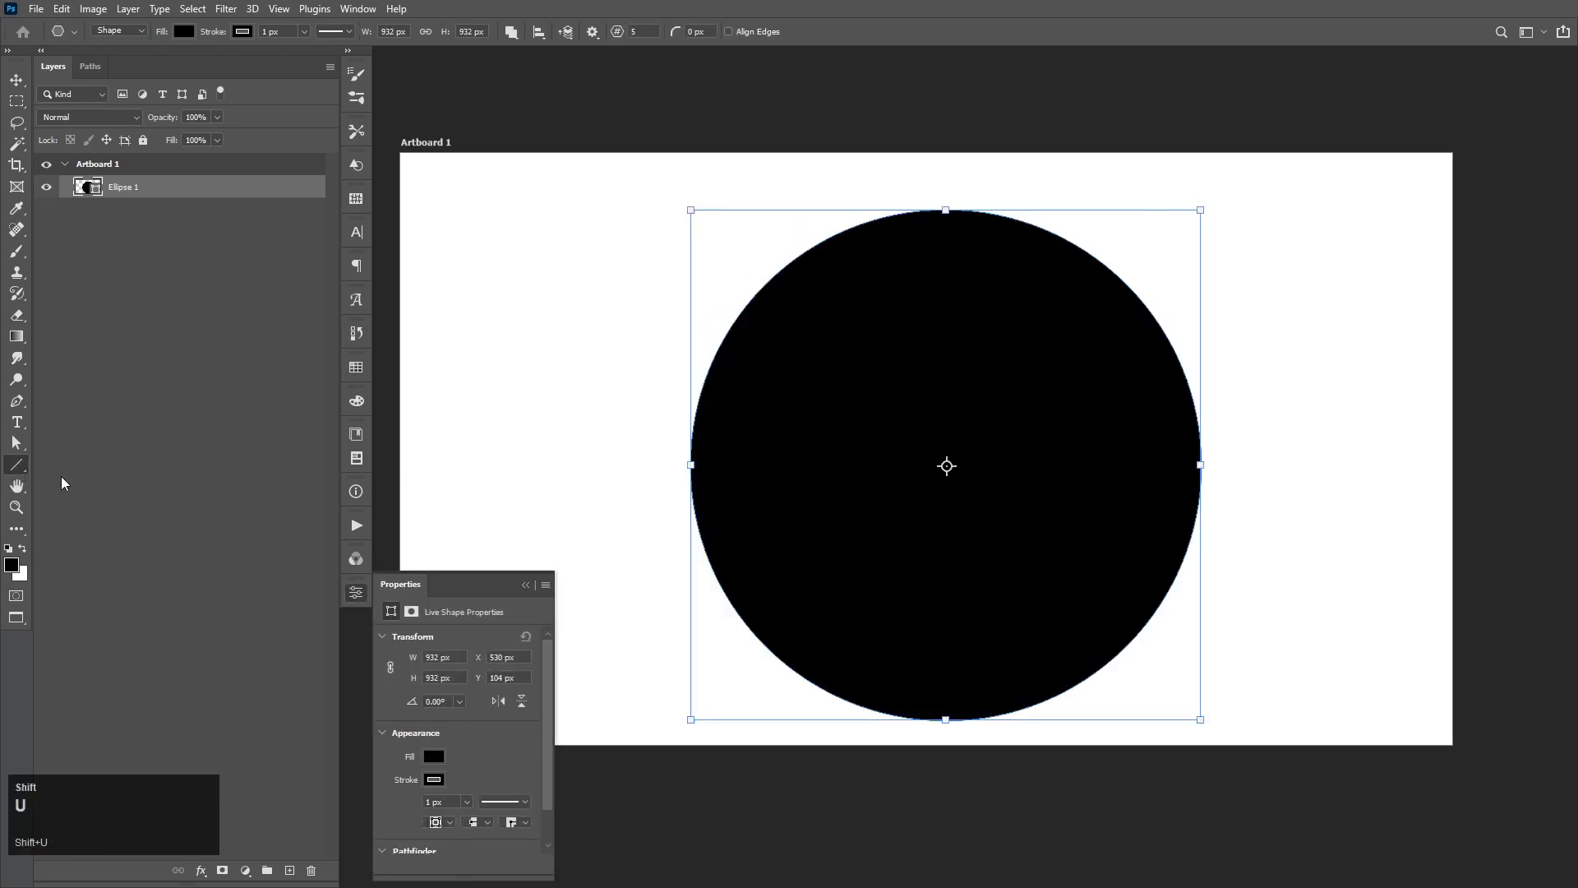
pyautogui.hotkey('shift', 'u')
pyautogui.hotkey('shift', 'u')
pyautogui.hotkey('shift', 'u')
pyautogui.hotkey('shift', 'u')
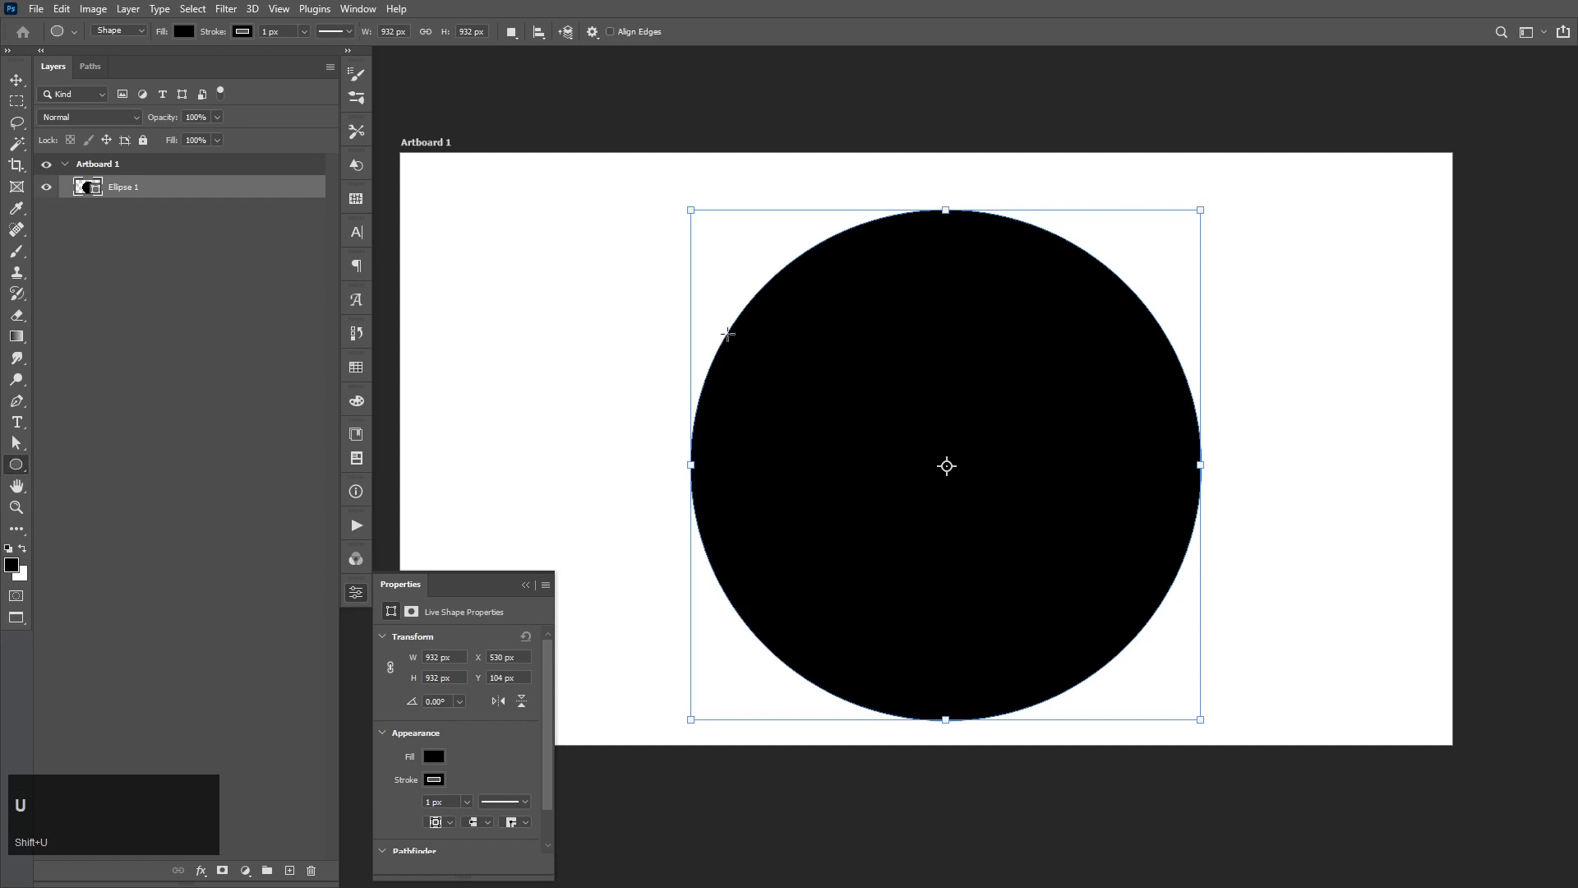
# Change the circle's fill color to mid gray #626262
pyautogui.click(16, 79)
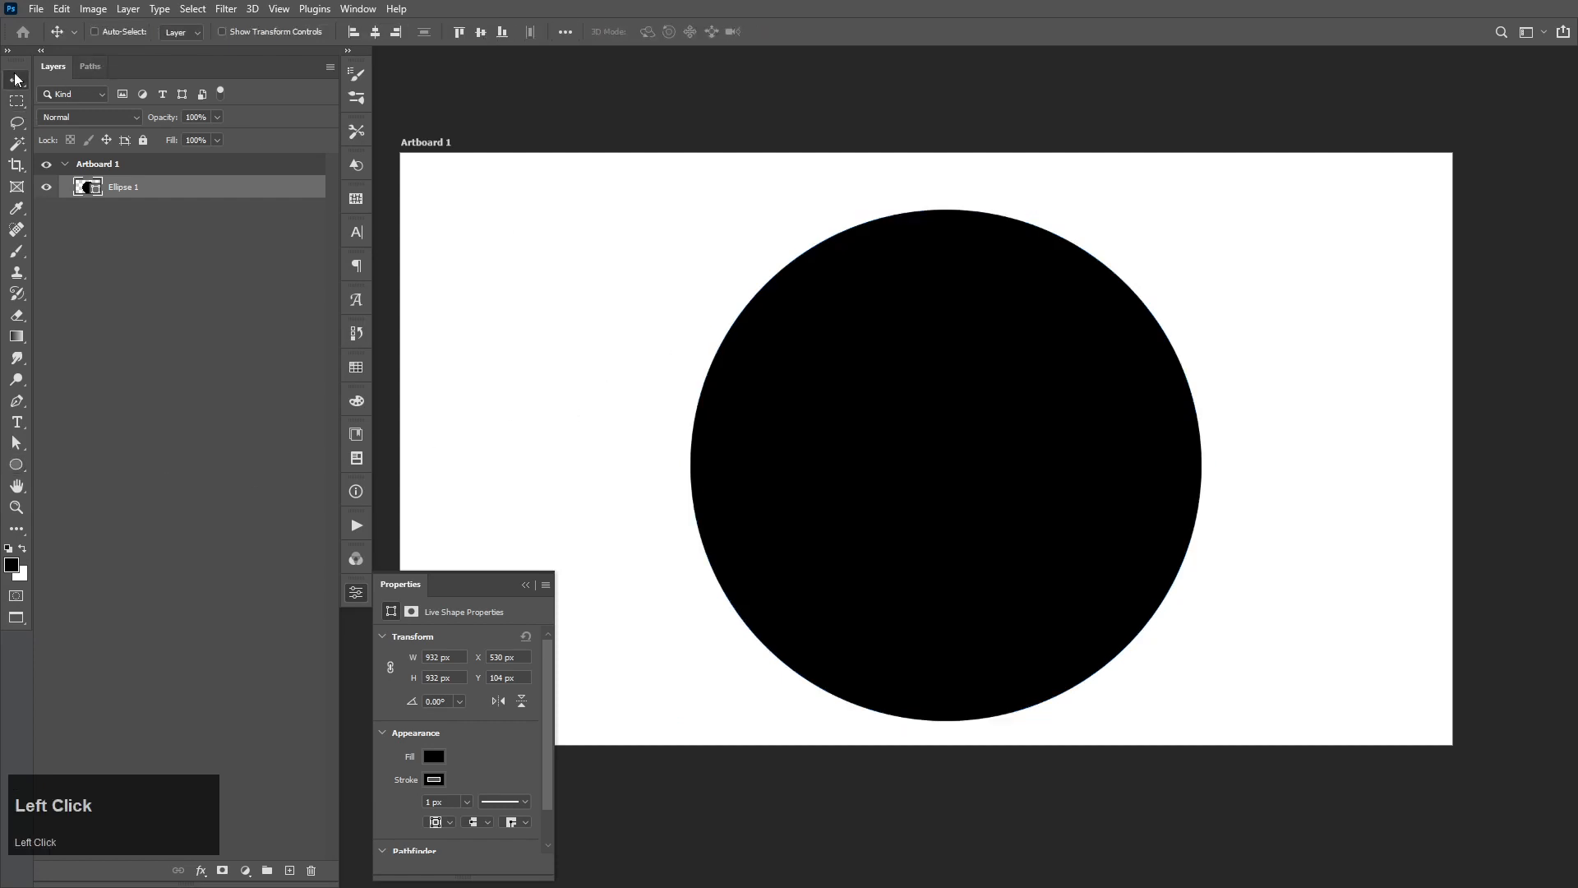
pyautogui.doubleClick(81, 188)
pyautogui.moveTo(638, 351); pyautogui.dragTo(465, 330)
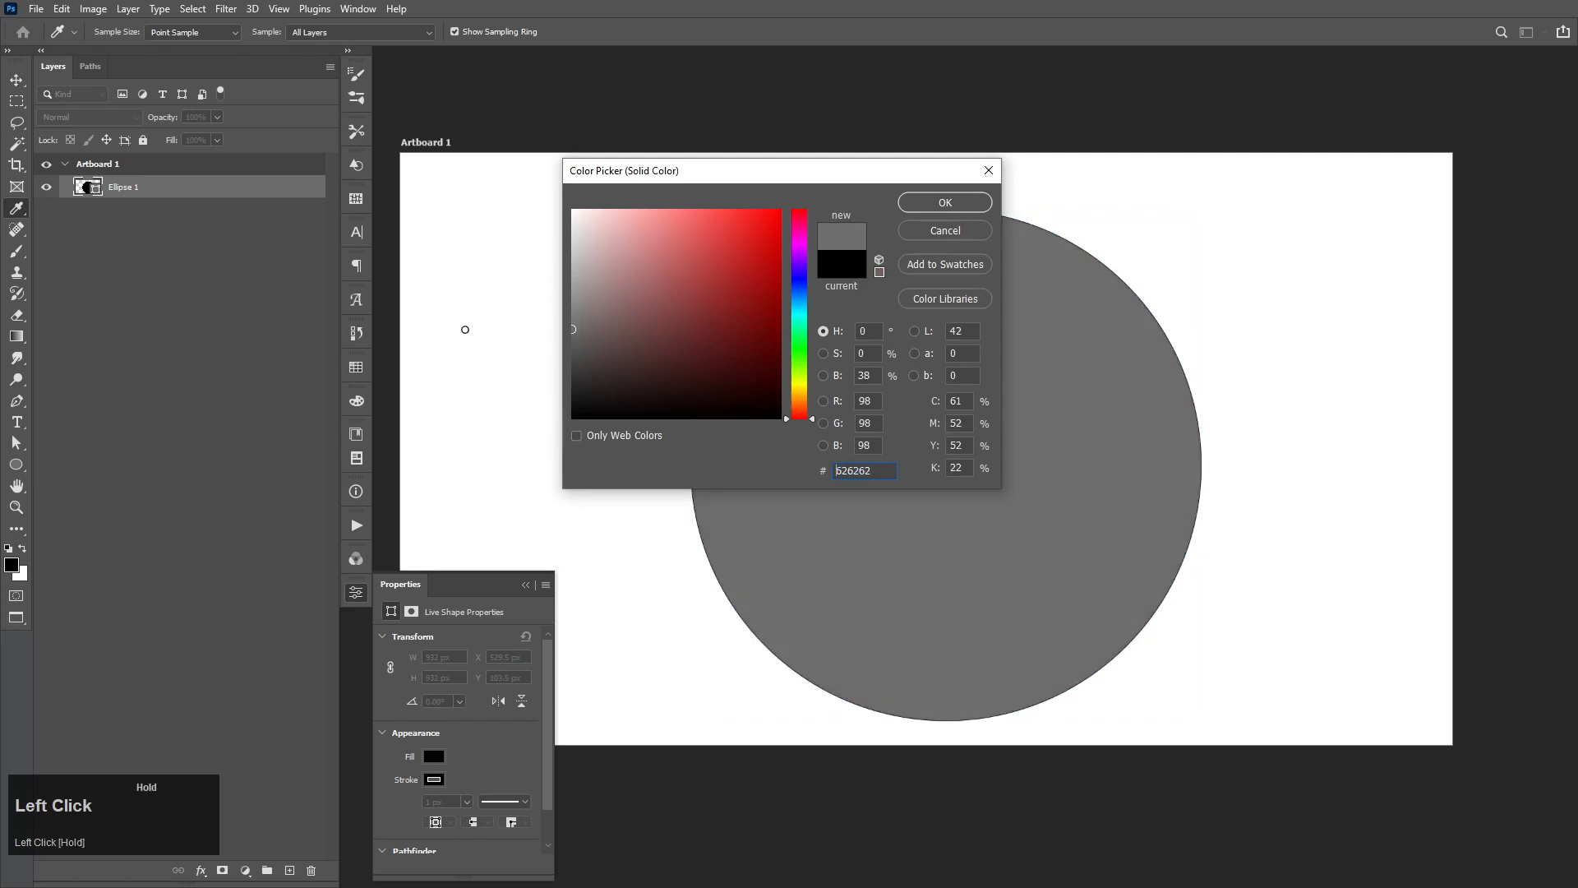
pyautogui.click(945, 202)
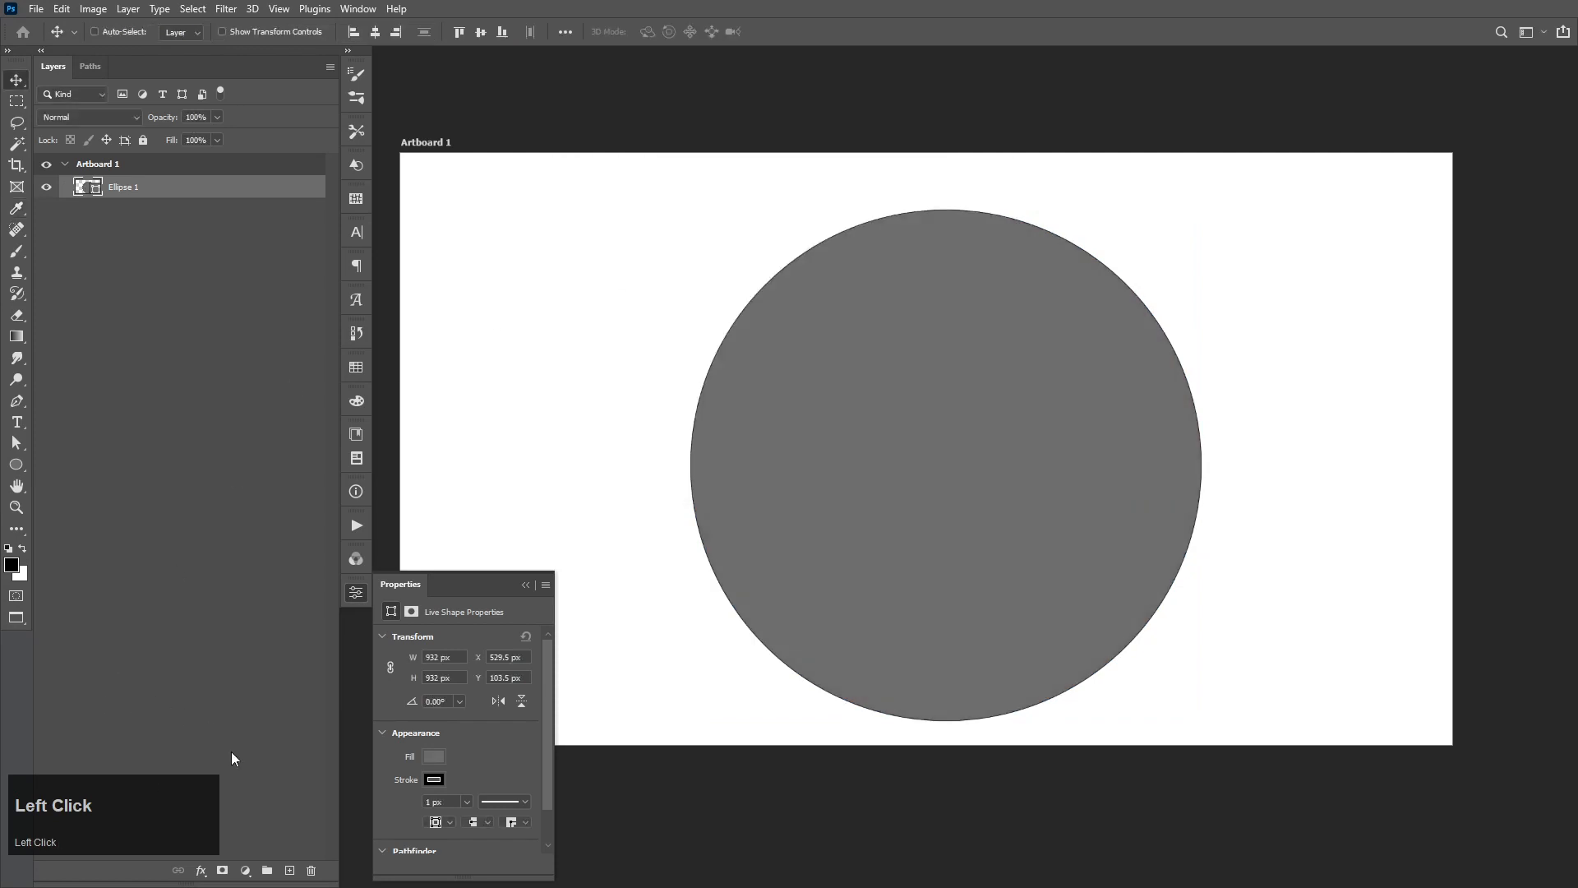
# Add a new layer filled entirely with black and place it beneath the Ellipse 1 layer
pyautogui.click(291, 870)
pyautogui.hotkey('ctrl', 'a')
pyautogui.hotkey('ctrl', 'BackSpace')
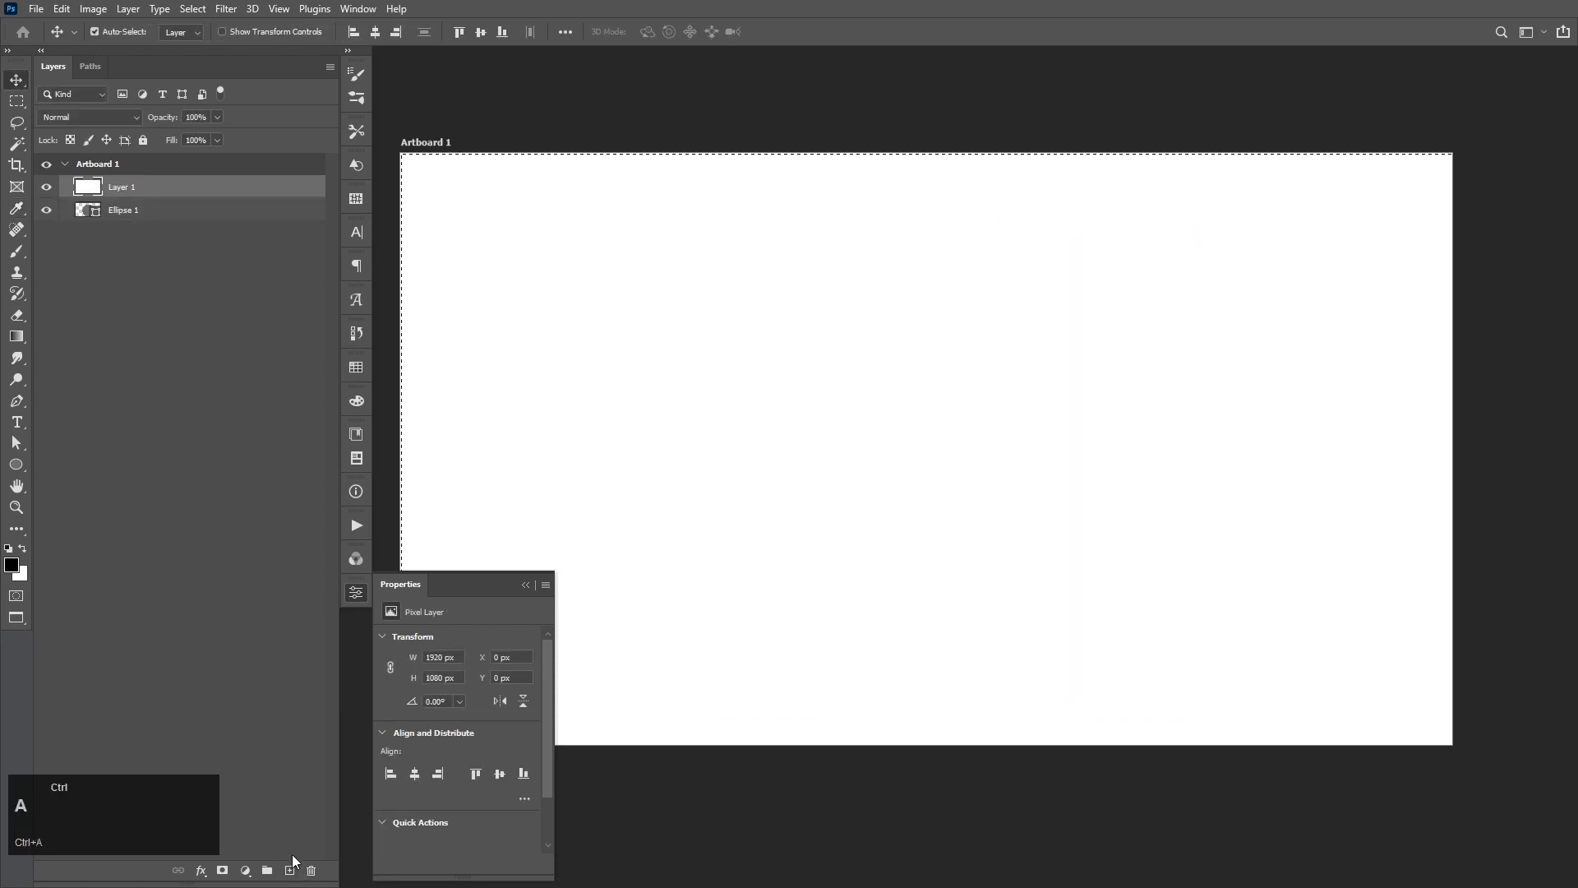
pyautogui.hotkey('ctrl', 'i')
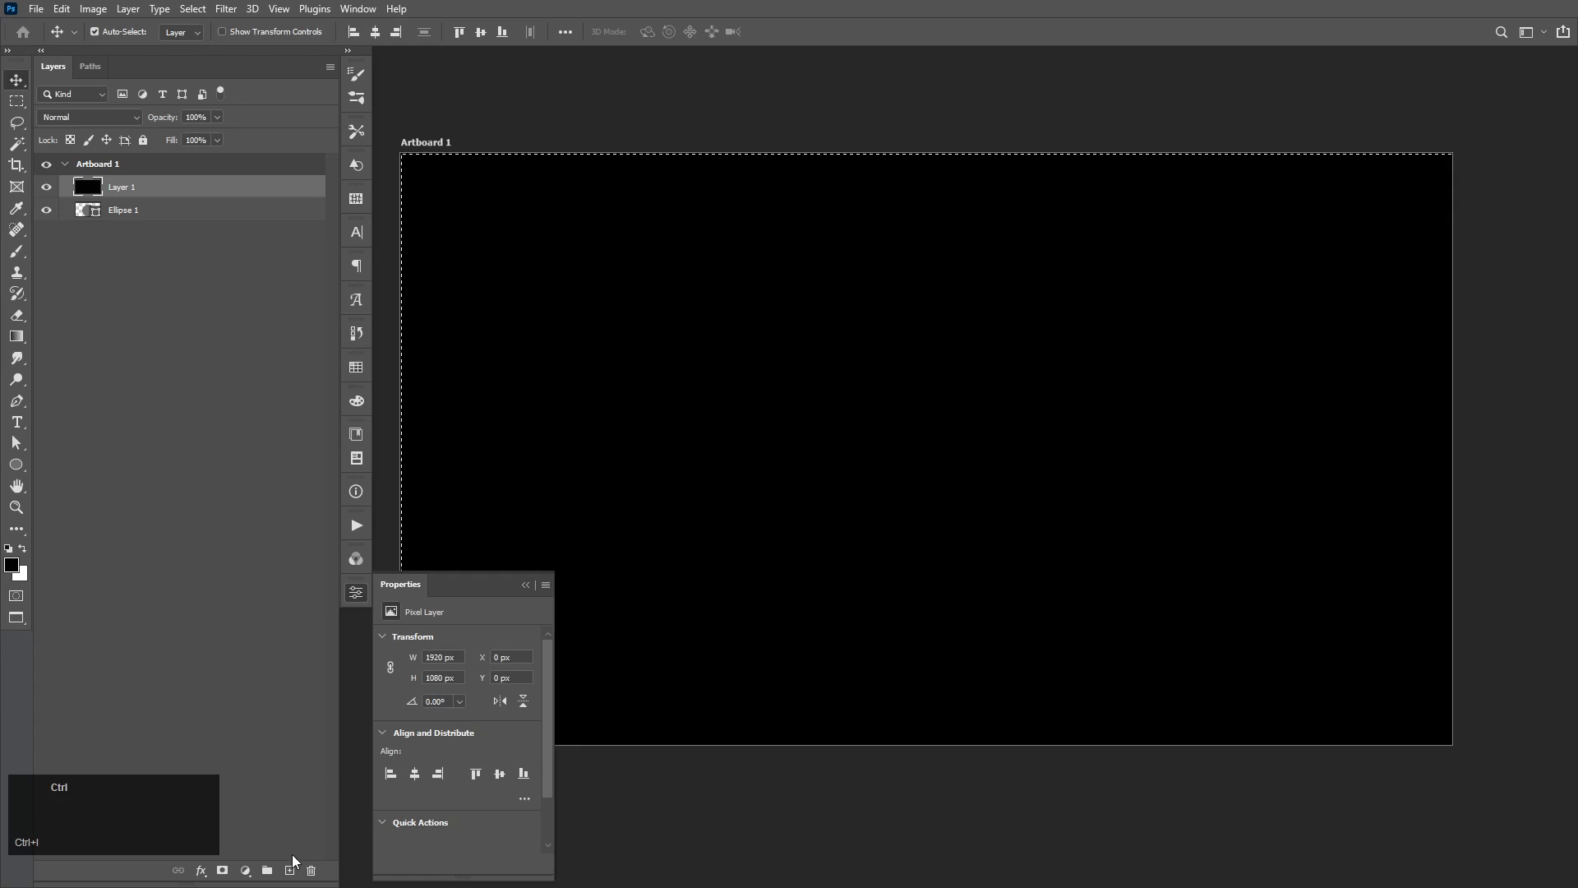
pyautogui.hotkey('ctrl', 'd')
pyautogui.moveTo(133, 191)
pyautogui.mouseDown()
pyautogui.moveTo(128, 240)
pyautogui.moveTo(139, 219)
pyautogui.mouseUp()
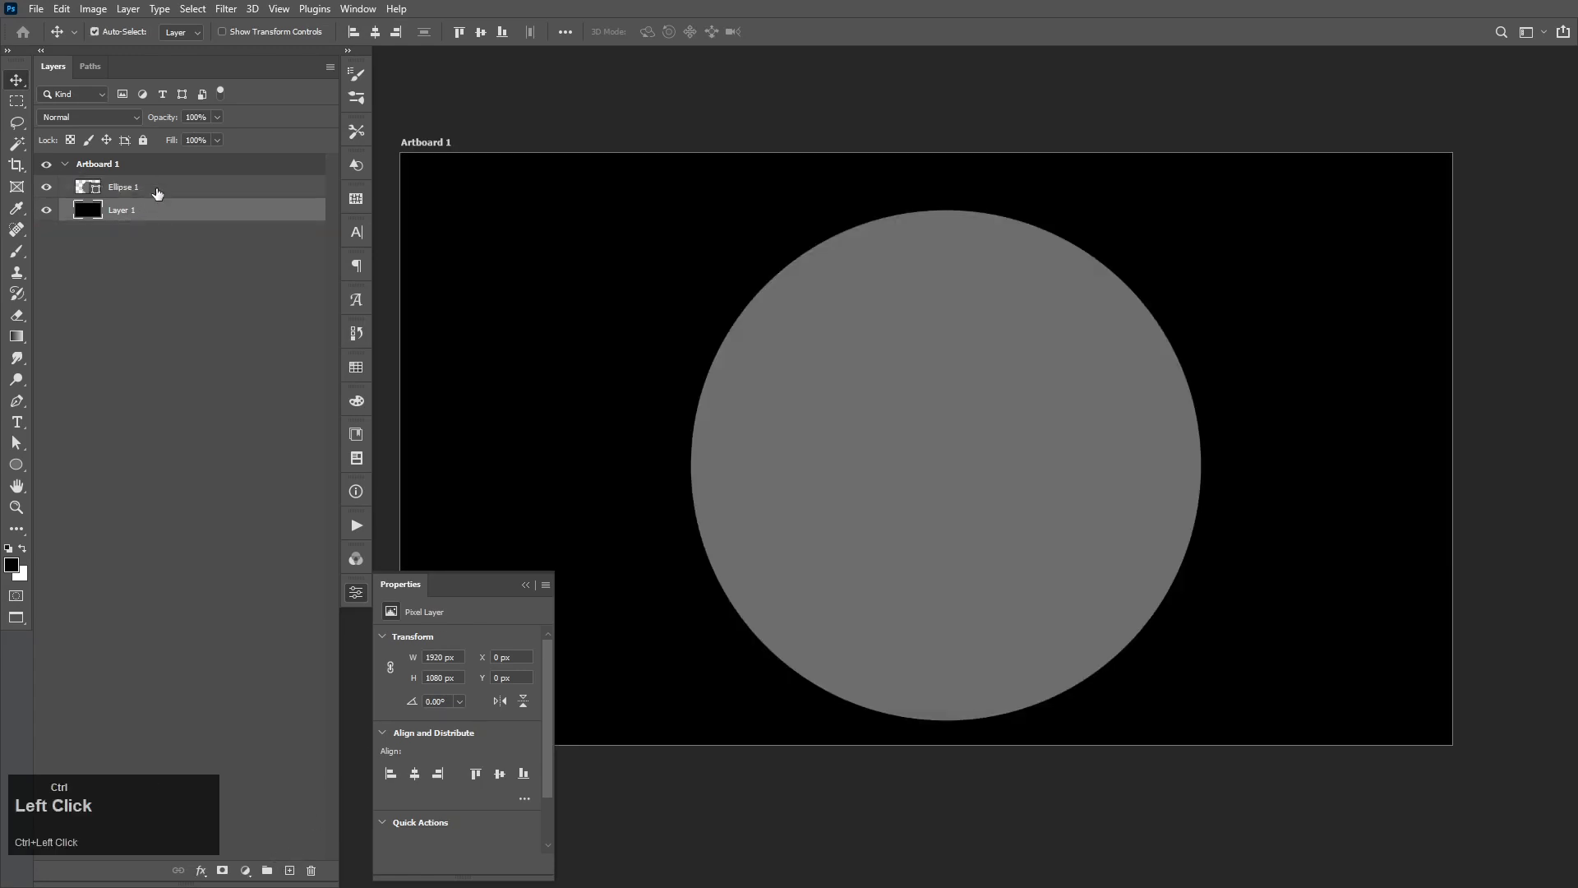
# Center the circle vertically and horizontally on the black background layer
pyautogui.keyDown('ctrl'); pyautogui.click(154, 189); pyautogui.keyUp('ctrl')
pyautogui.click(459, 31)
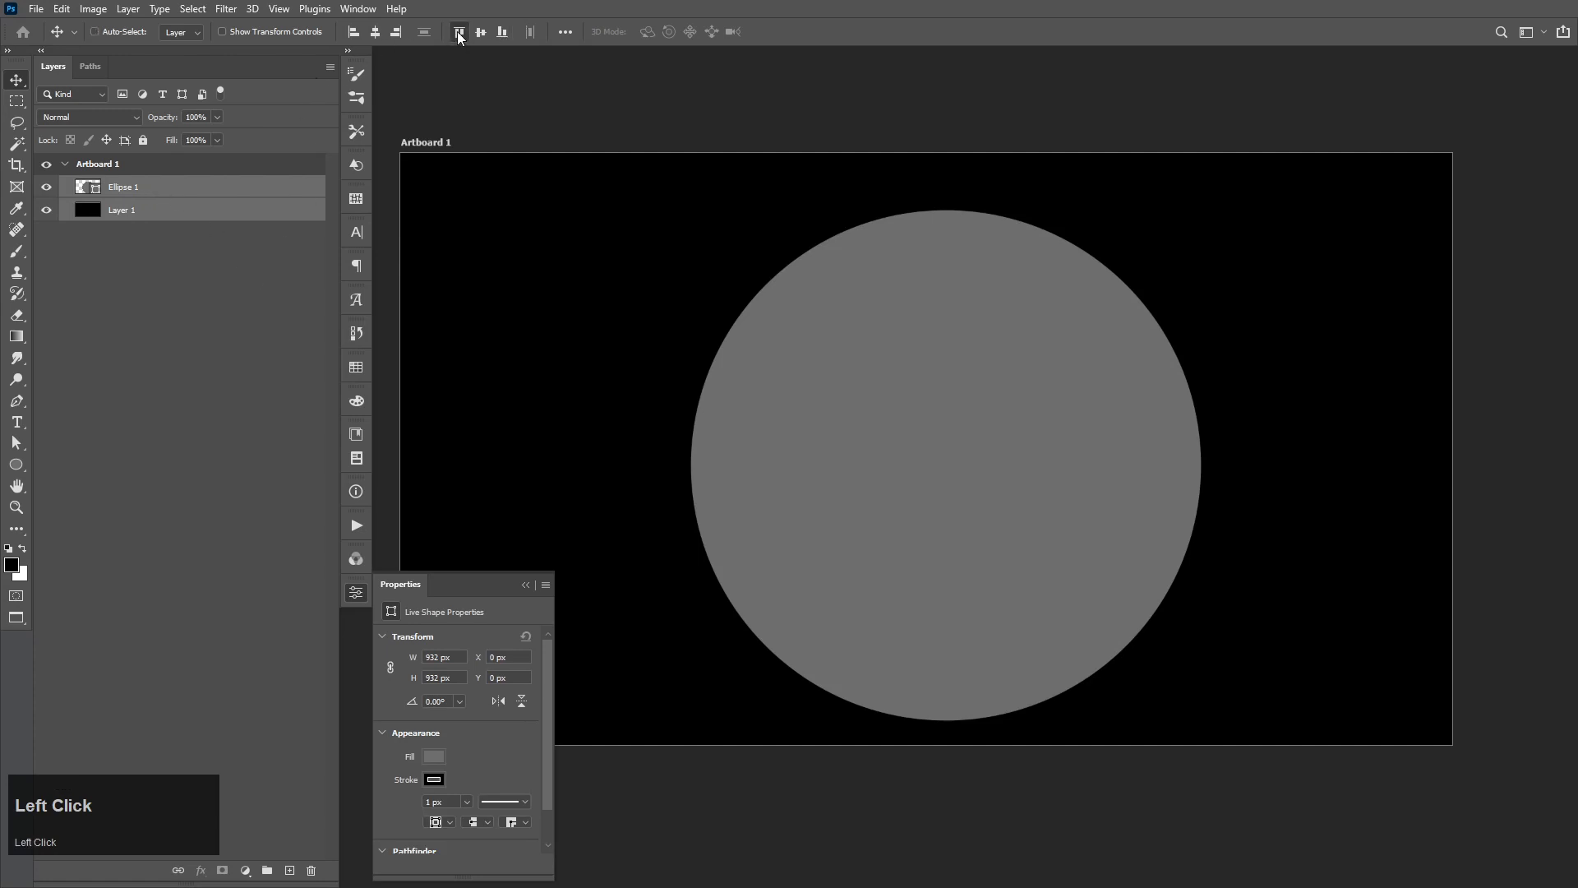
pyautogui.click(481, 32)
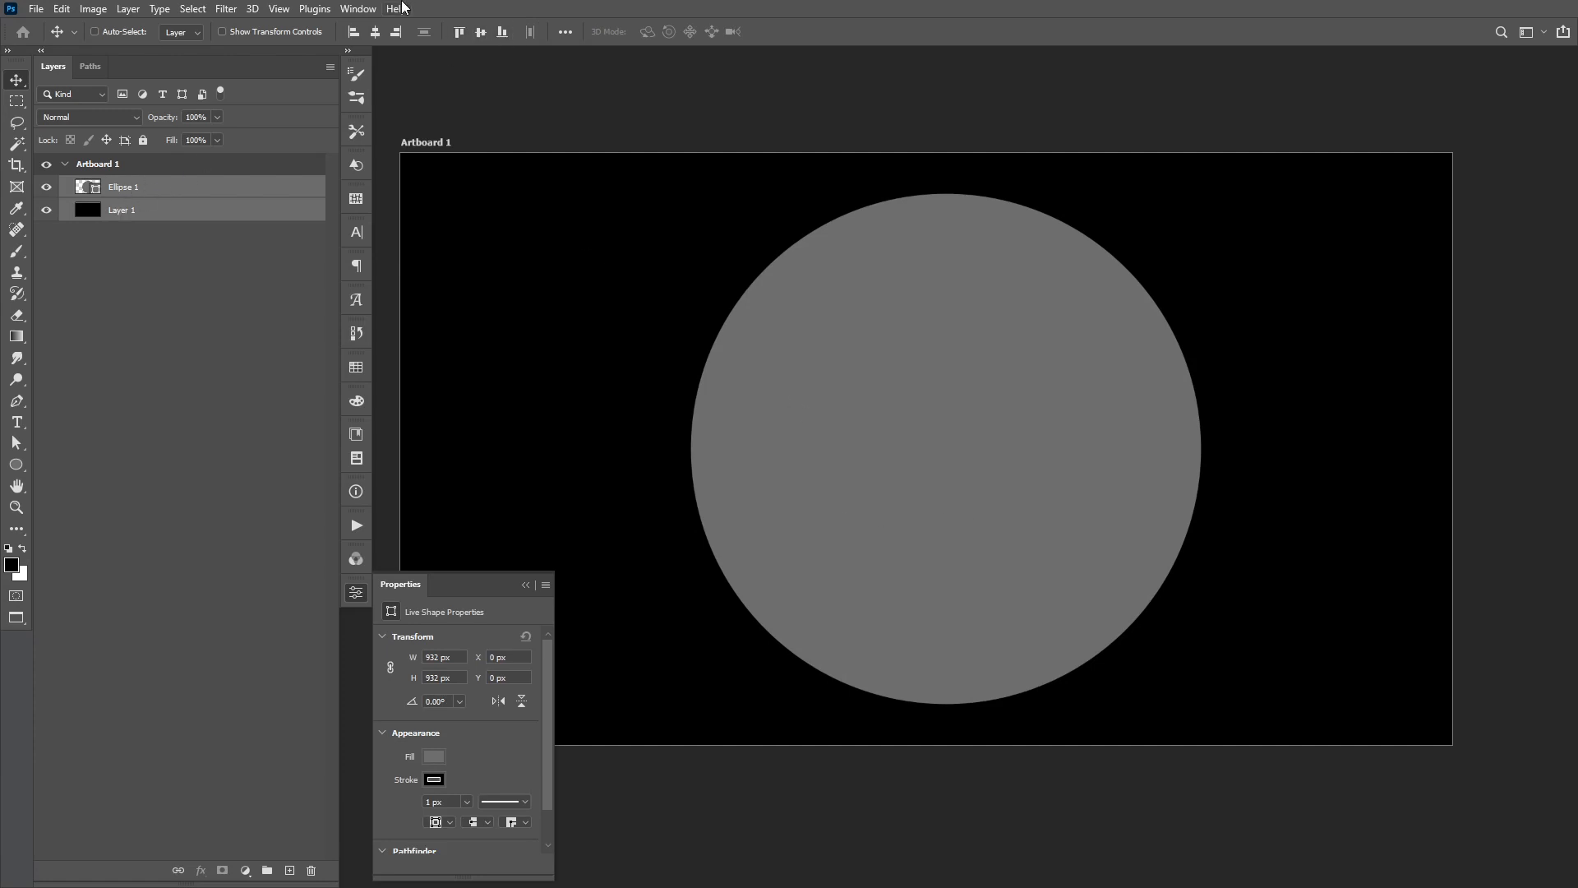
pyautogui.click(375, 32)
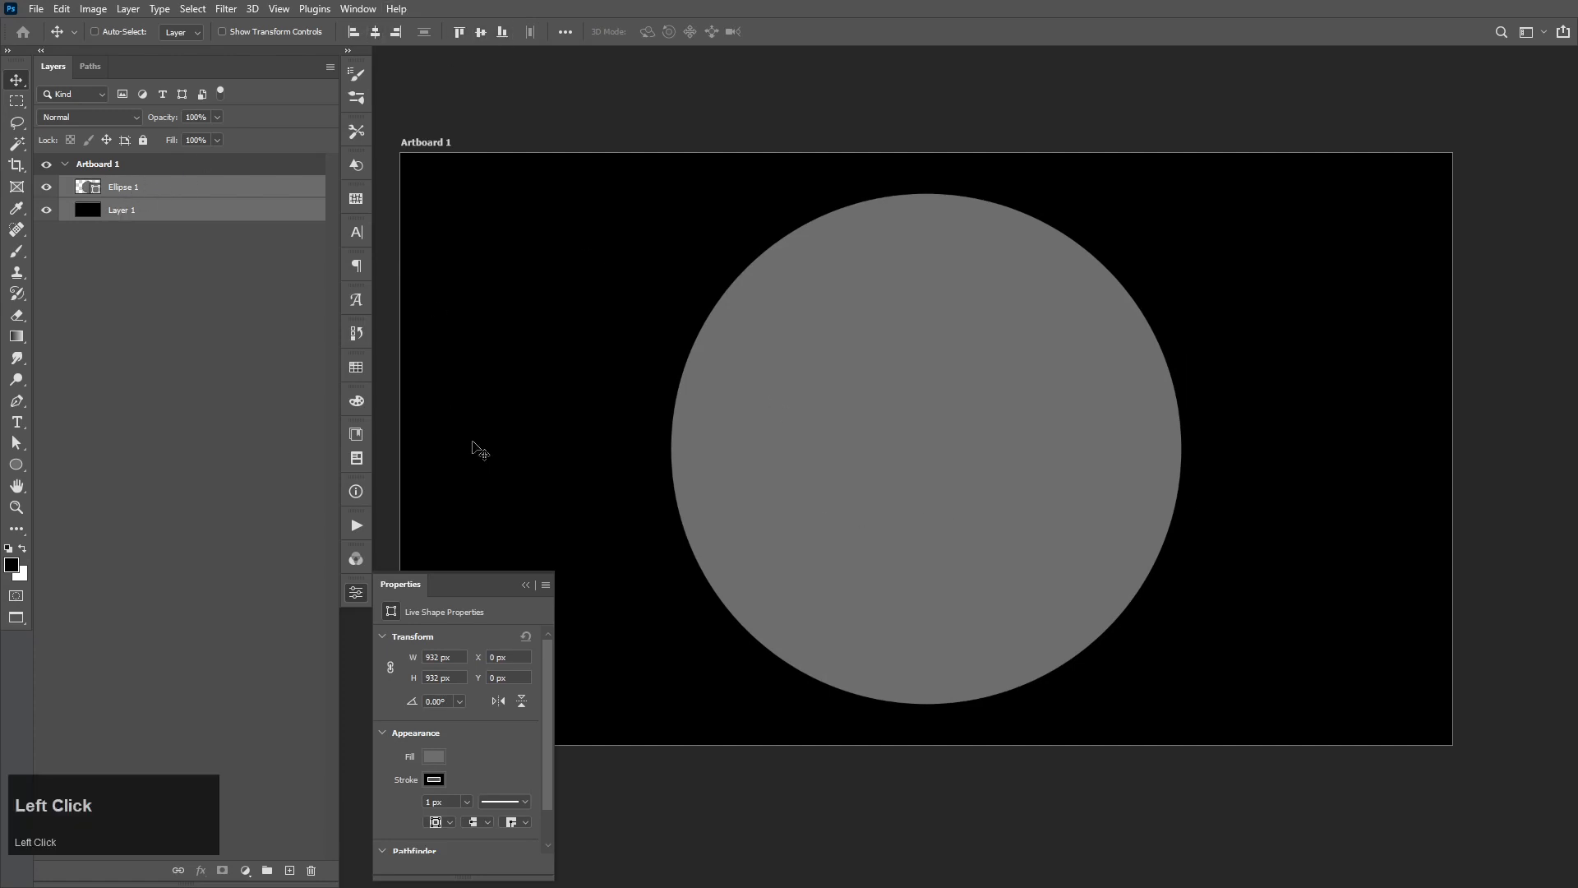
# Hide the Ellipse 1 layer and convert the black Layer 1 to a smart object
pyautogui.click(148, 198)
pyautogui.click(151, 218)
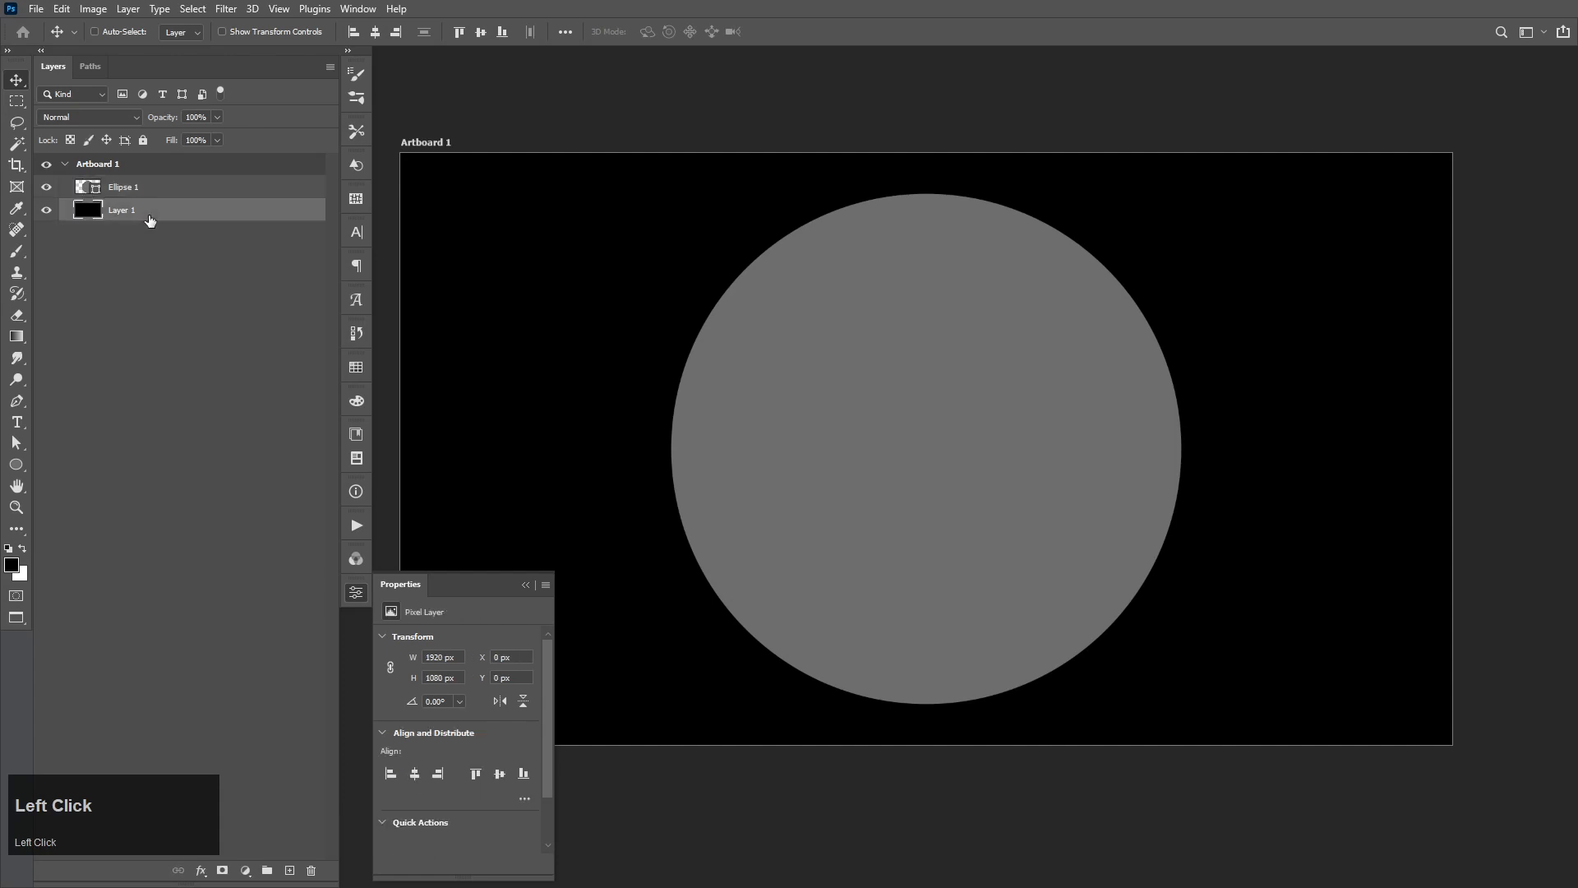
pyautogui.click(46, 189)
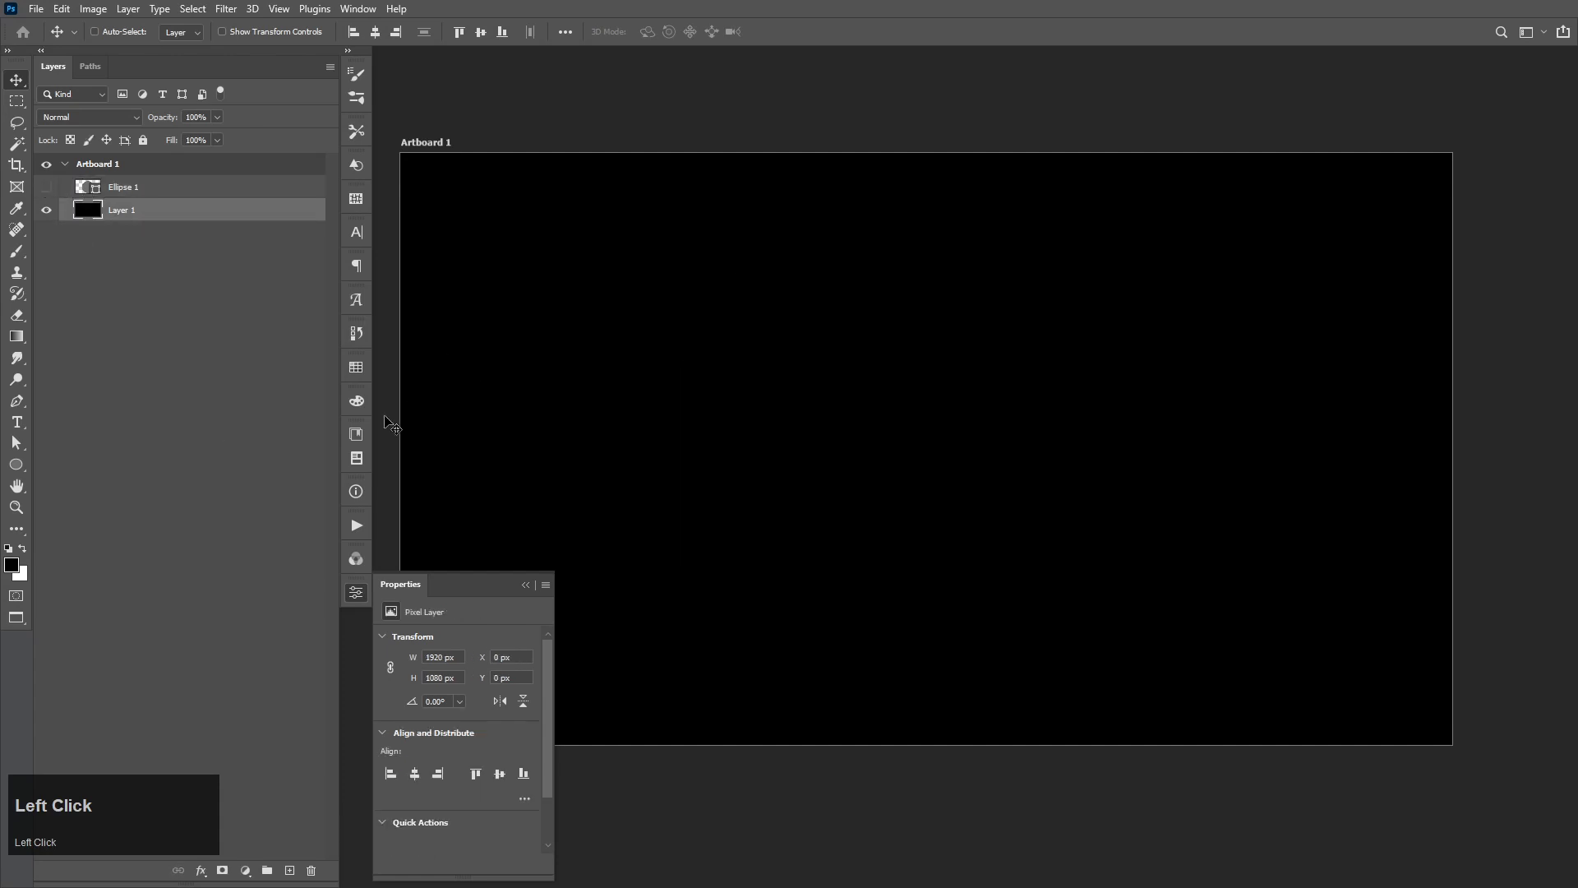
pyautogui.press('ctrl')
pyautogui.hotkey('ctrl', 'shift', 'alt', 'g')
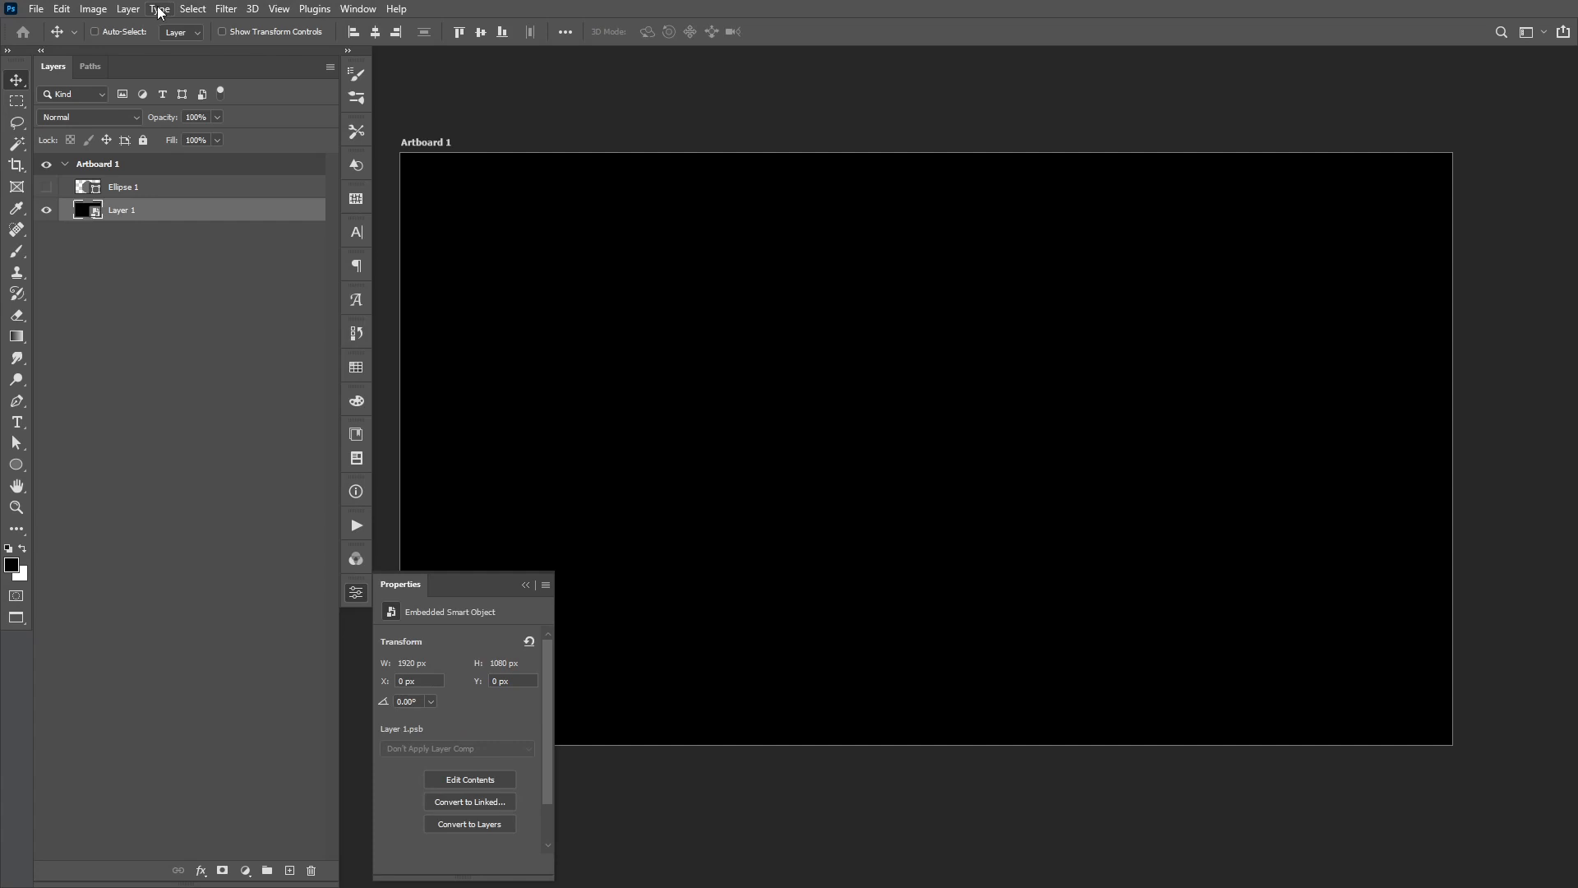
pyautogui.click(97, 10)
pyautogui.moveTo(128, 10)
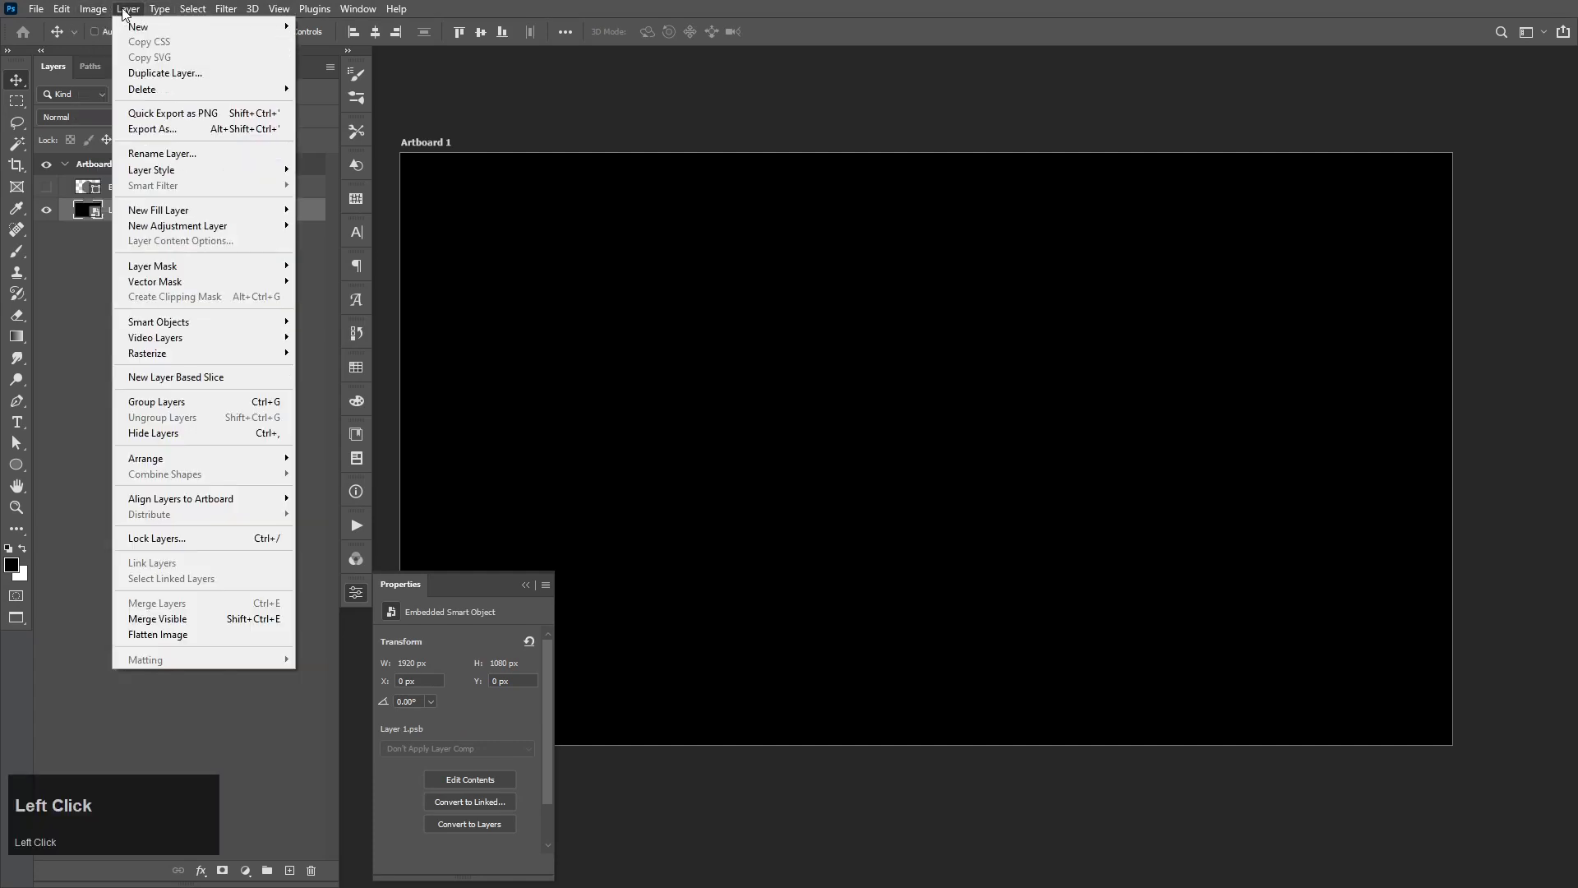
pyautogui.moveTo(183, 327)
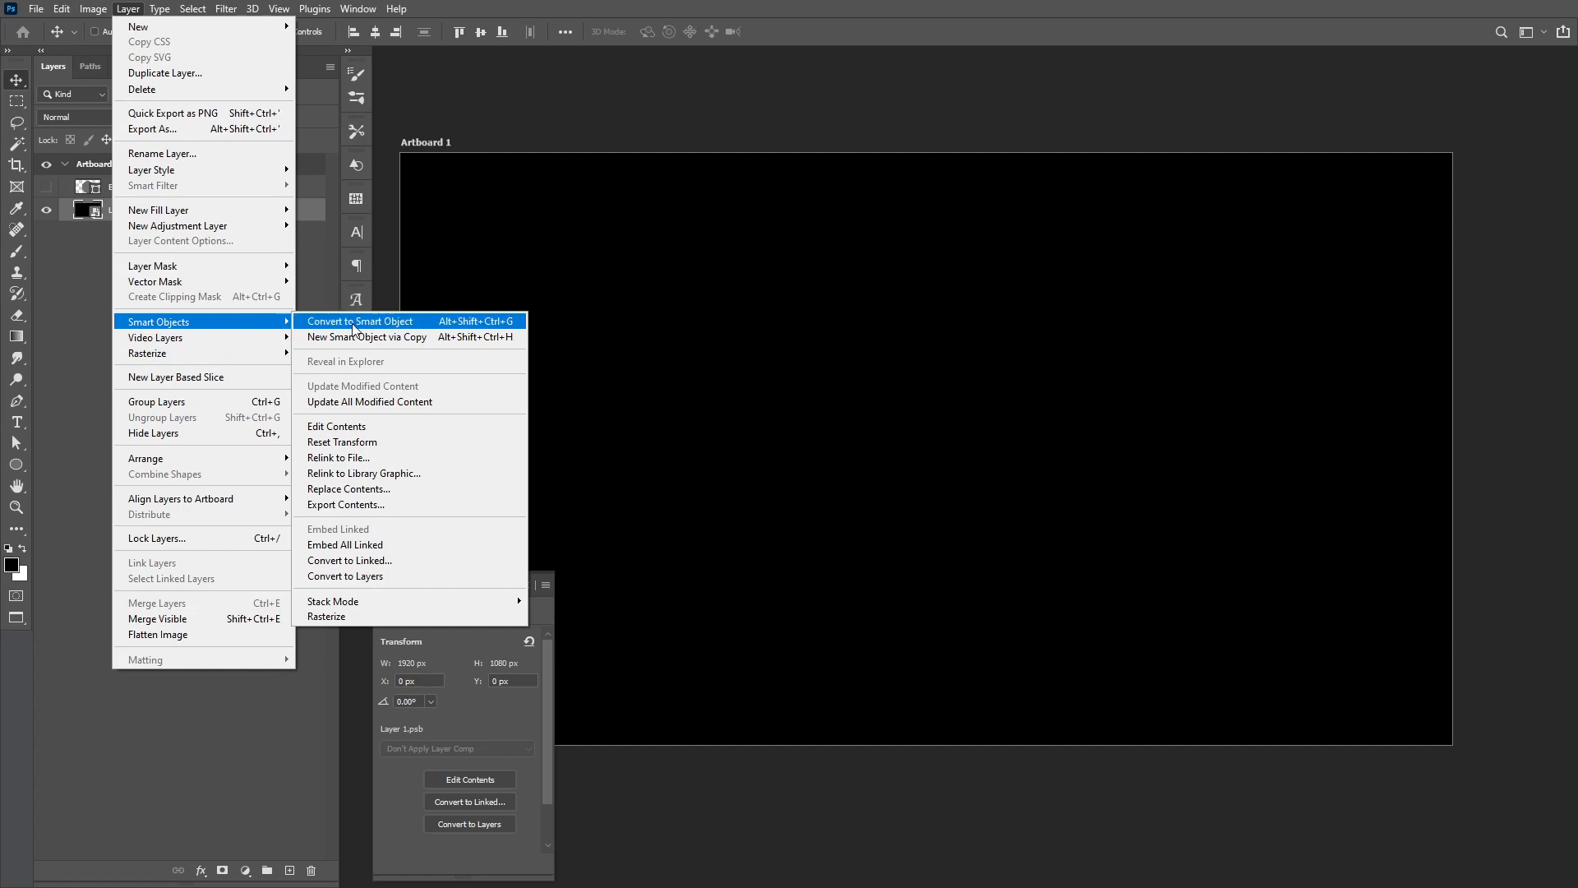
pyautogui.click(74, 292)
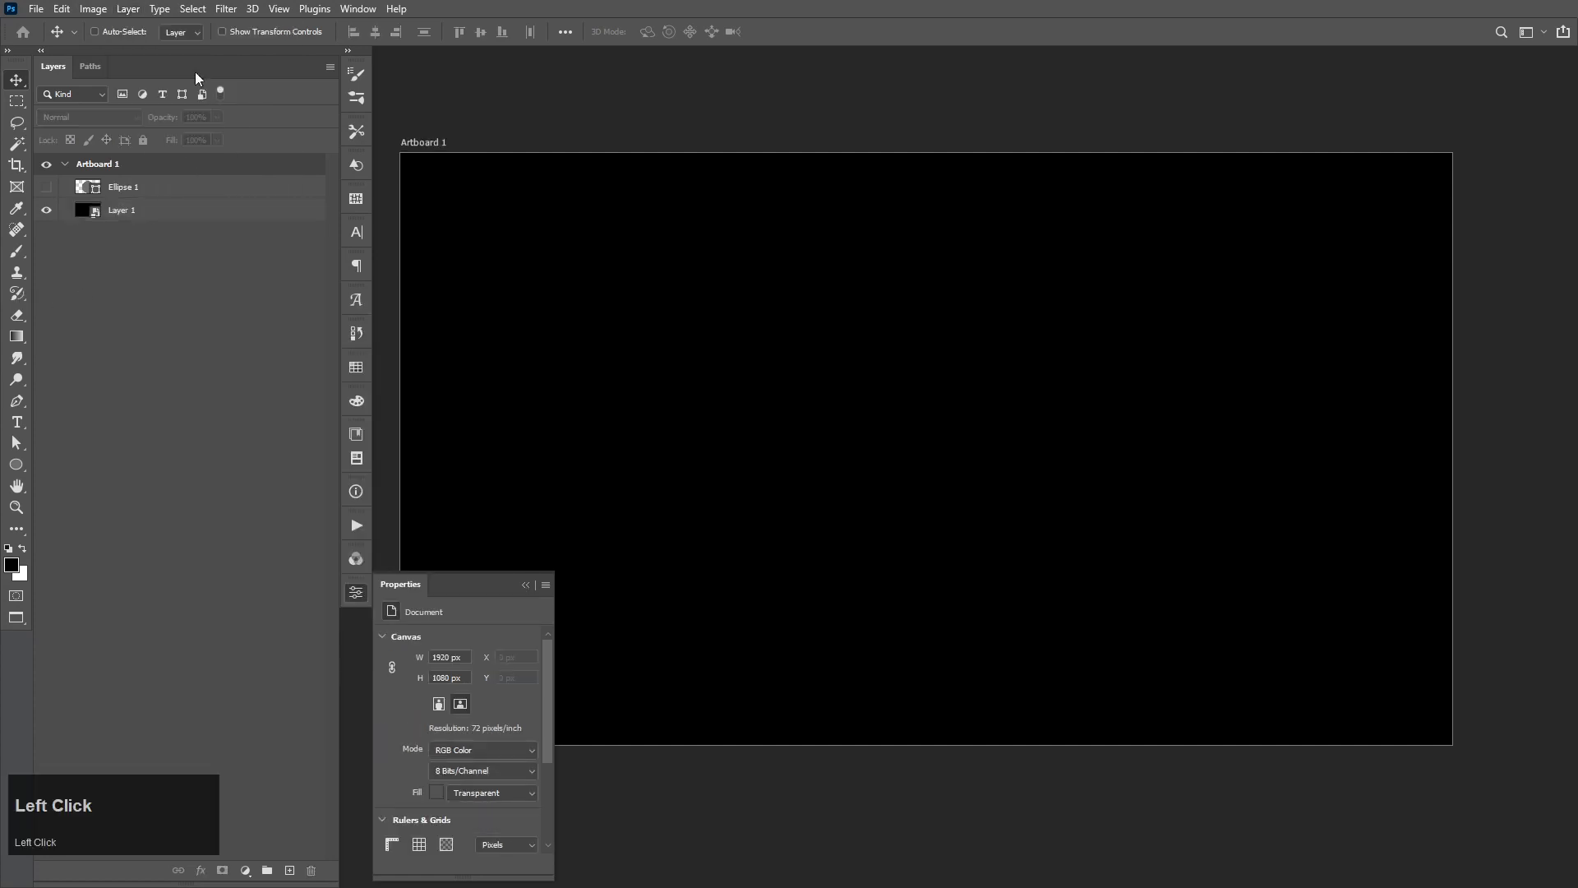
# Apply the Fibers render filter to Layer 1 with variance 59 and a slightly lower strength
pyautogui.click(226, 9)
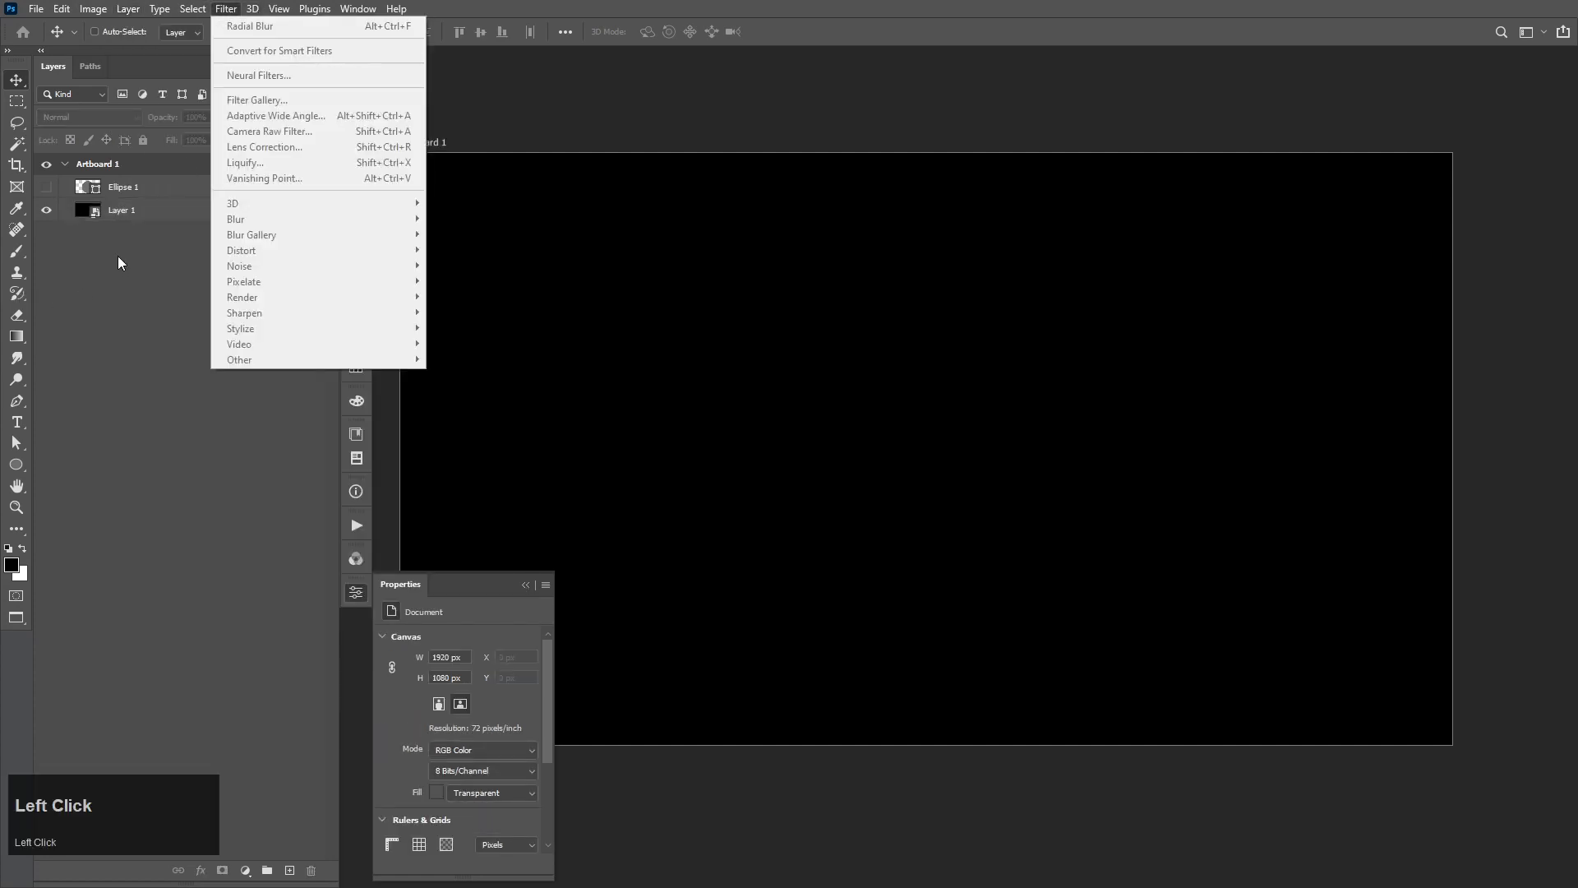
pyautogui.click(149, 212)
pyautogui.click(227, 12)
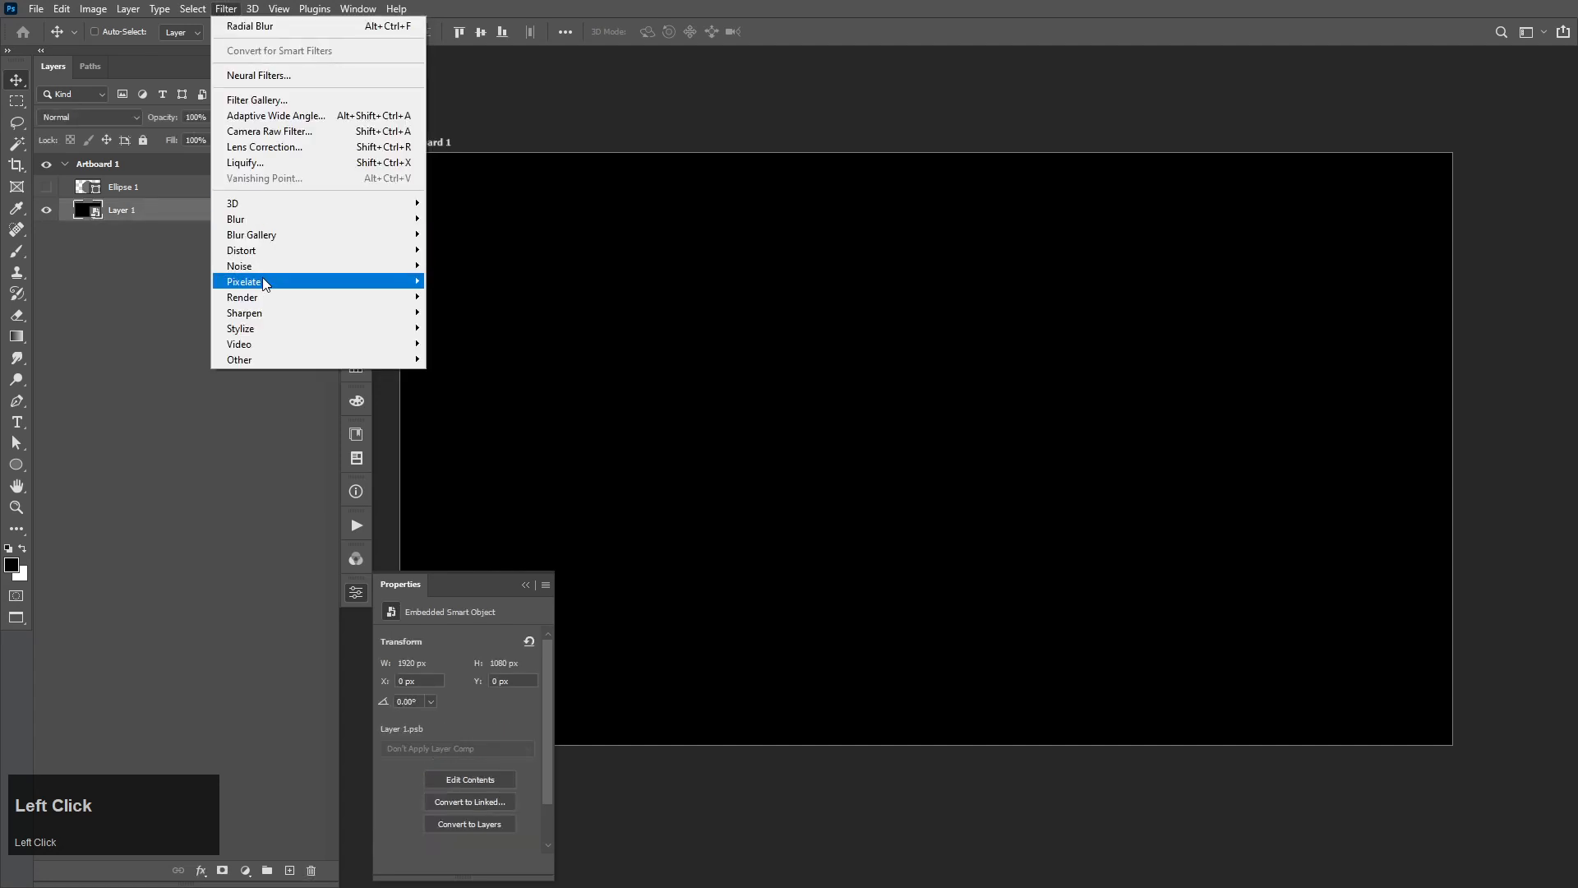
pyautogui.moveTo(263, 299)
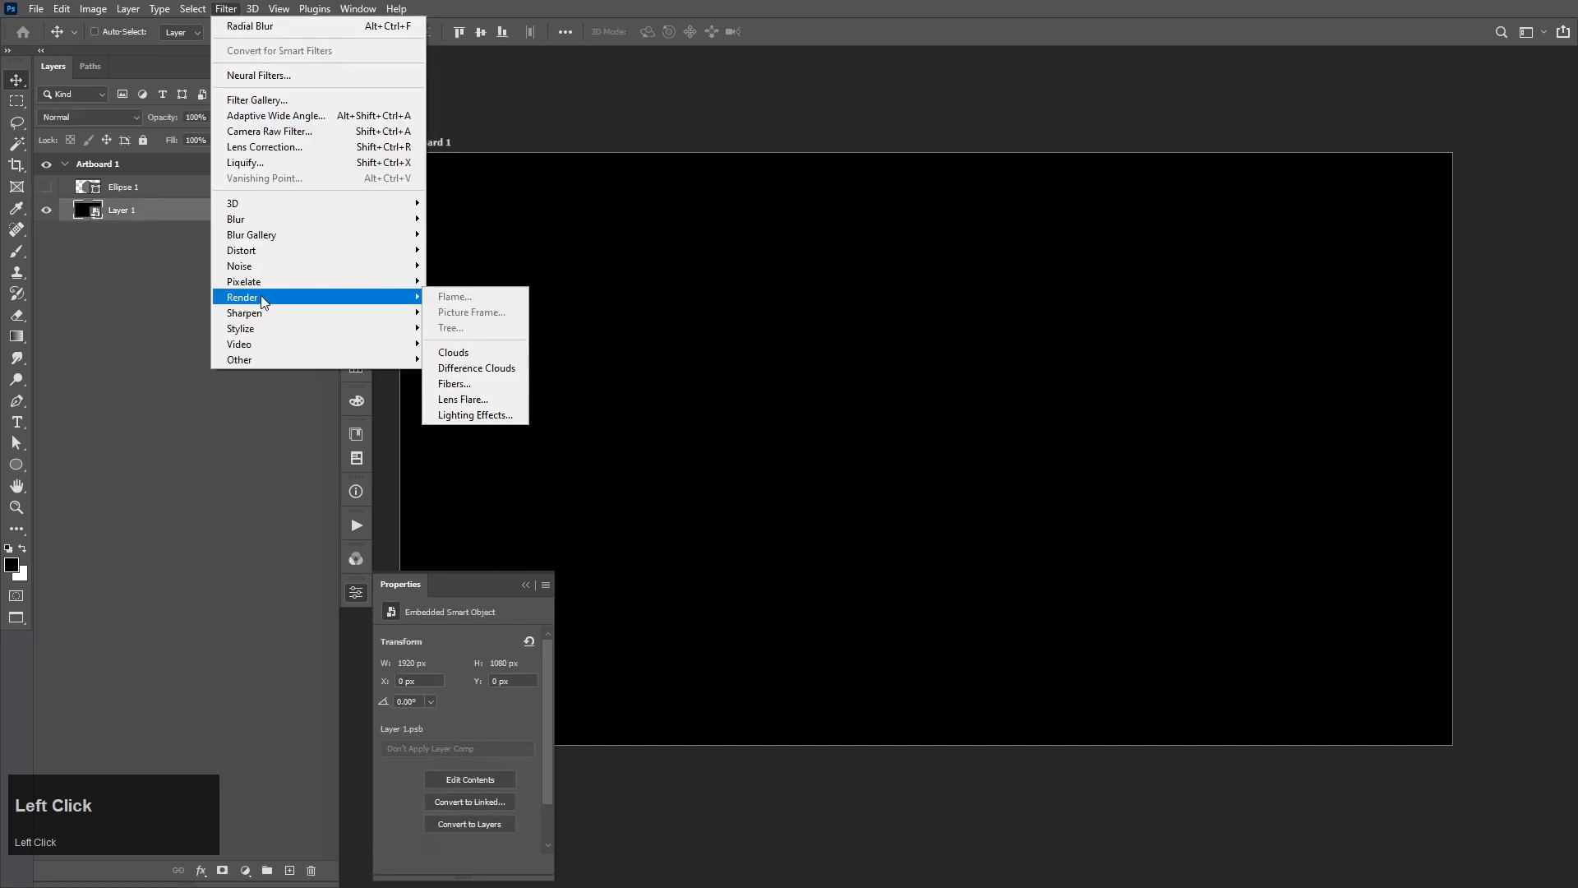
pyautogui.click(484, 385)
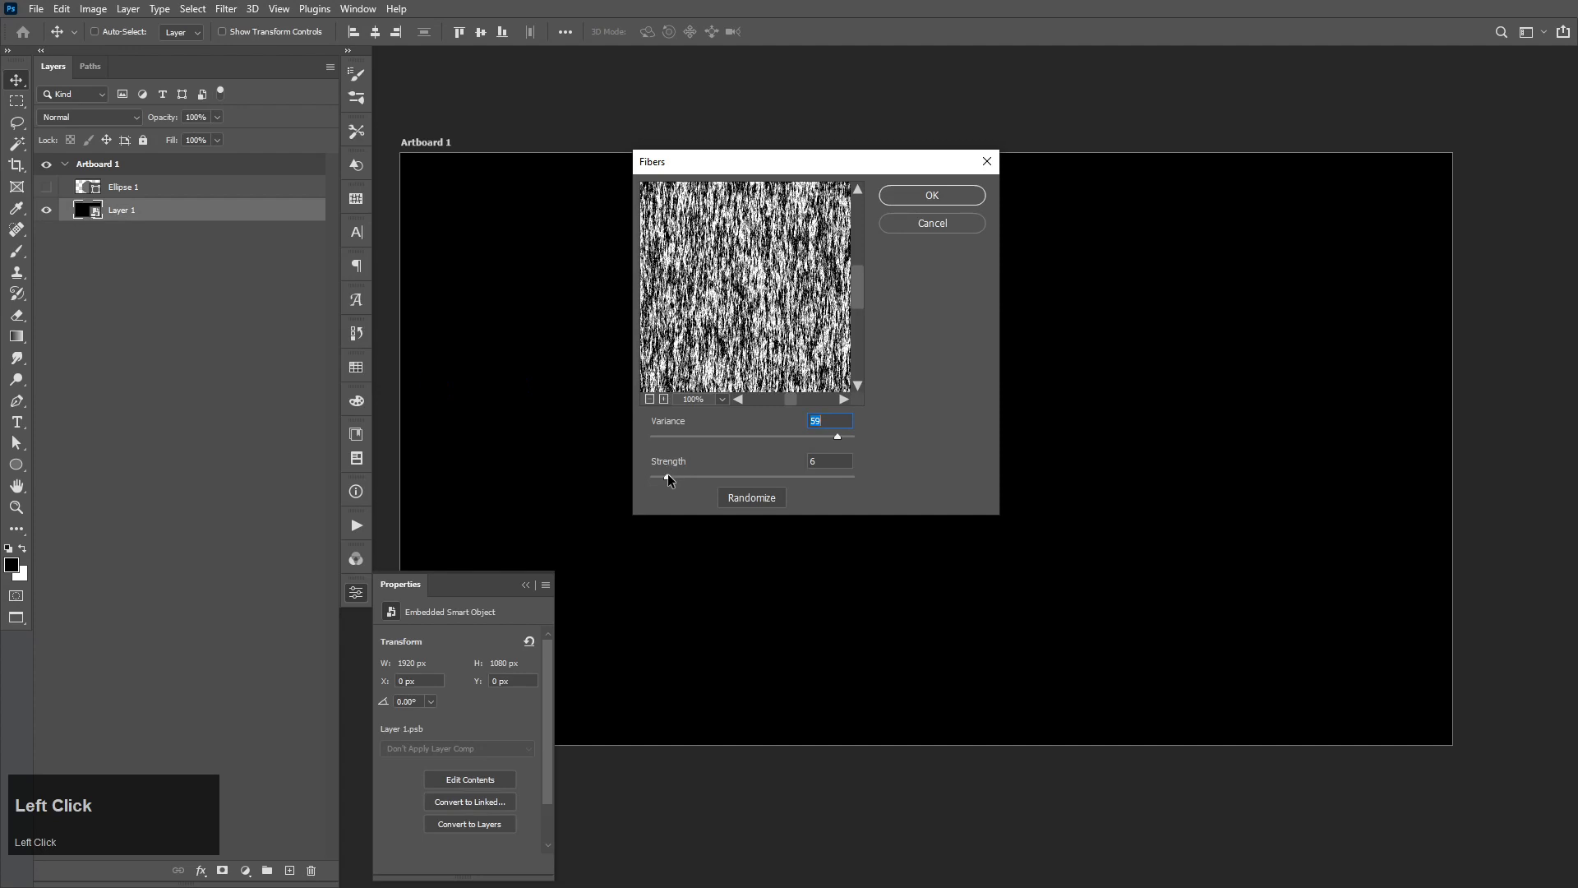
pyautogui.moveTo(666, 476); pyautogui.dragTo(662, 477)
pyautogui.click(932, 197)
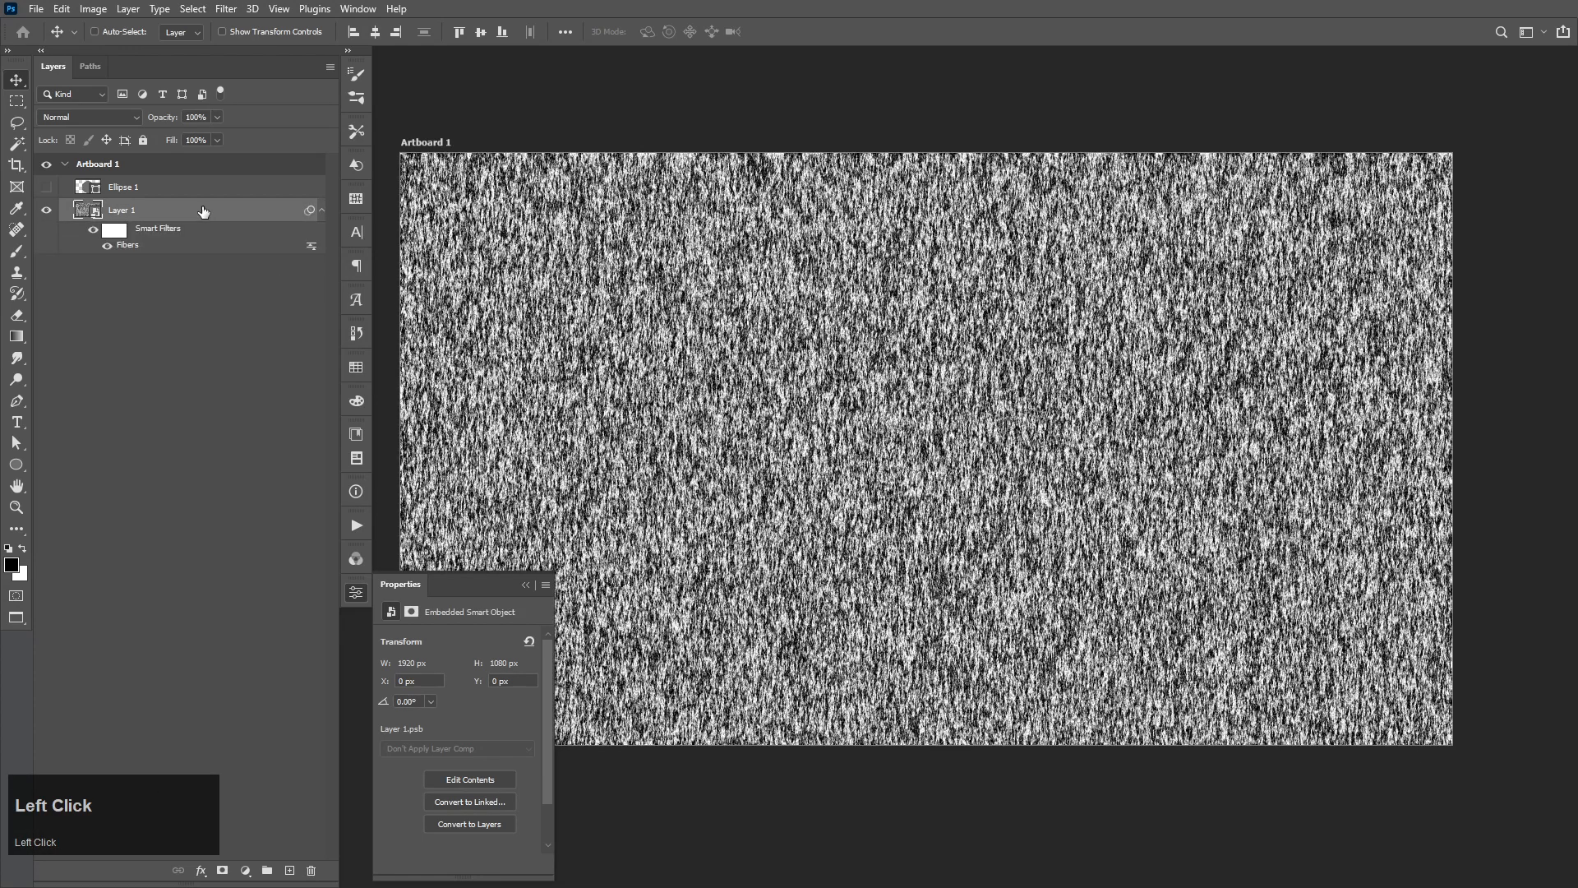
# Apply a Radial Blur to Layer 1 with amount 87, the Spin method and Best quality, and collapse the properties
pyautogui.click(228, 12)
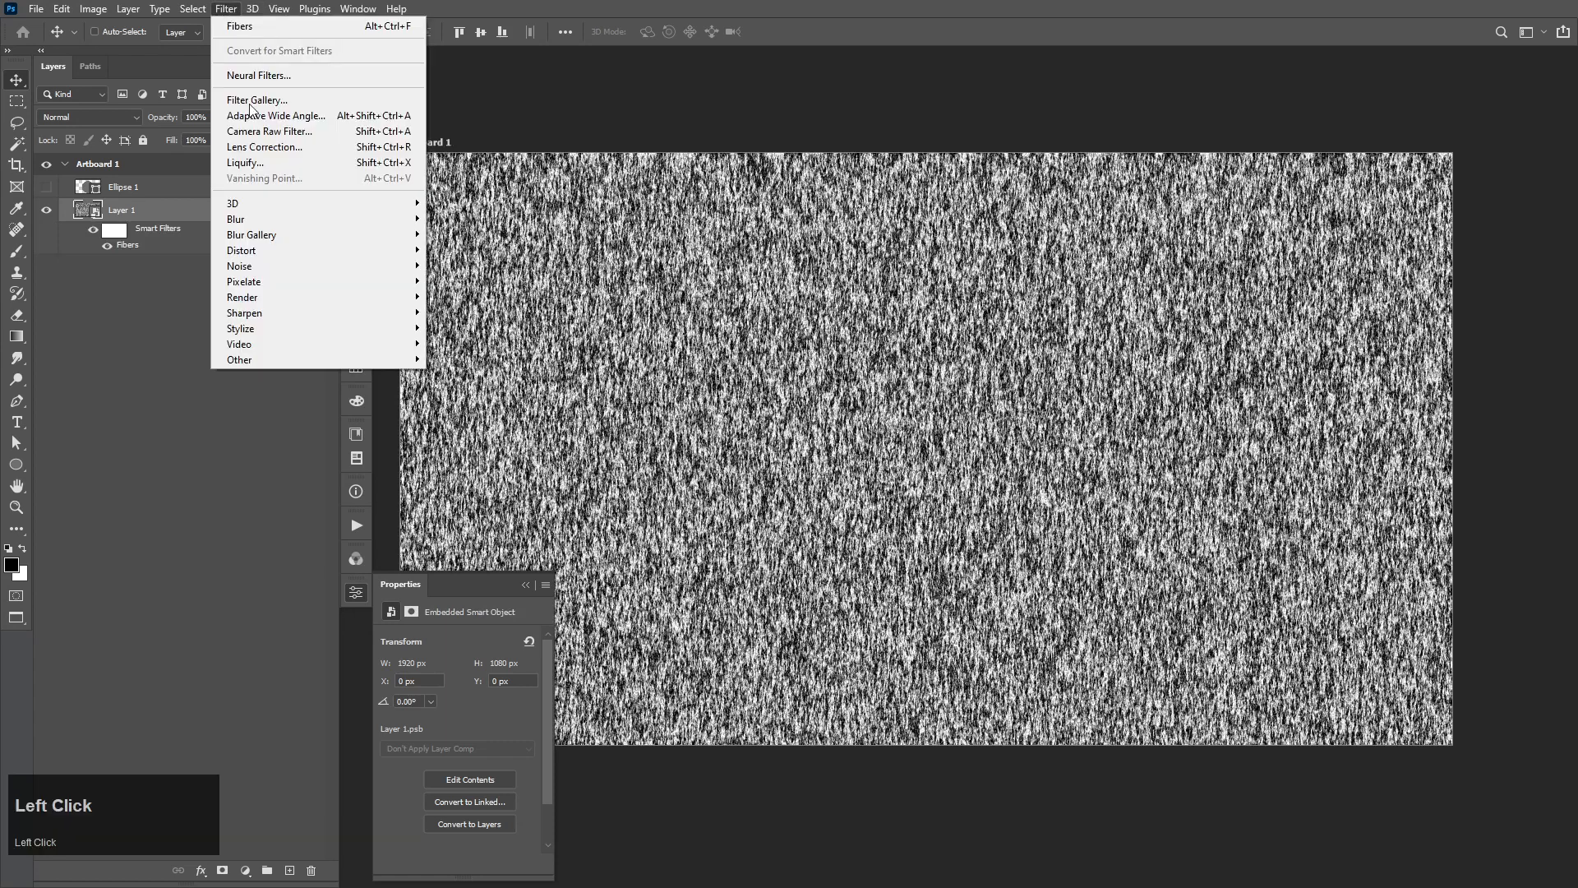
pyautogui.moveTo(301, 216)
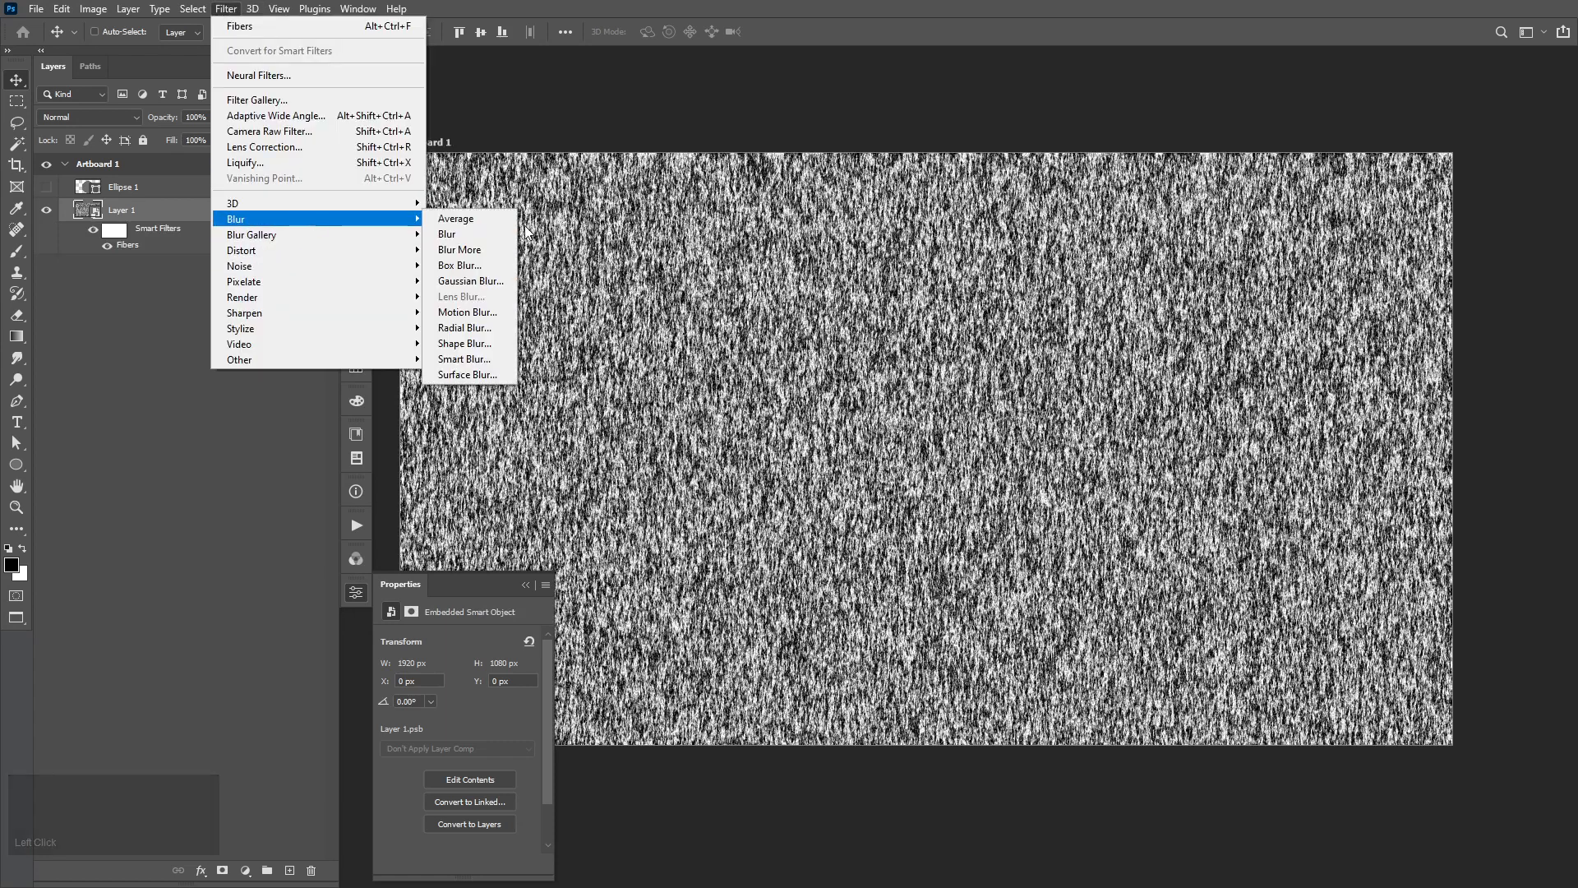
pyautogui.click(465, 327)
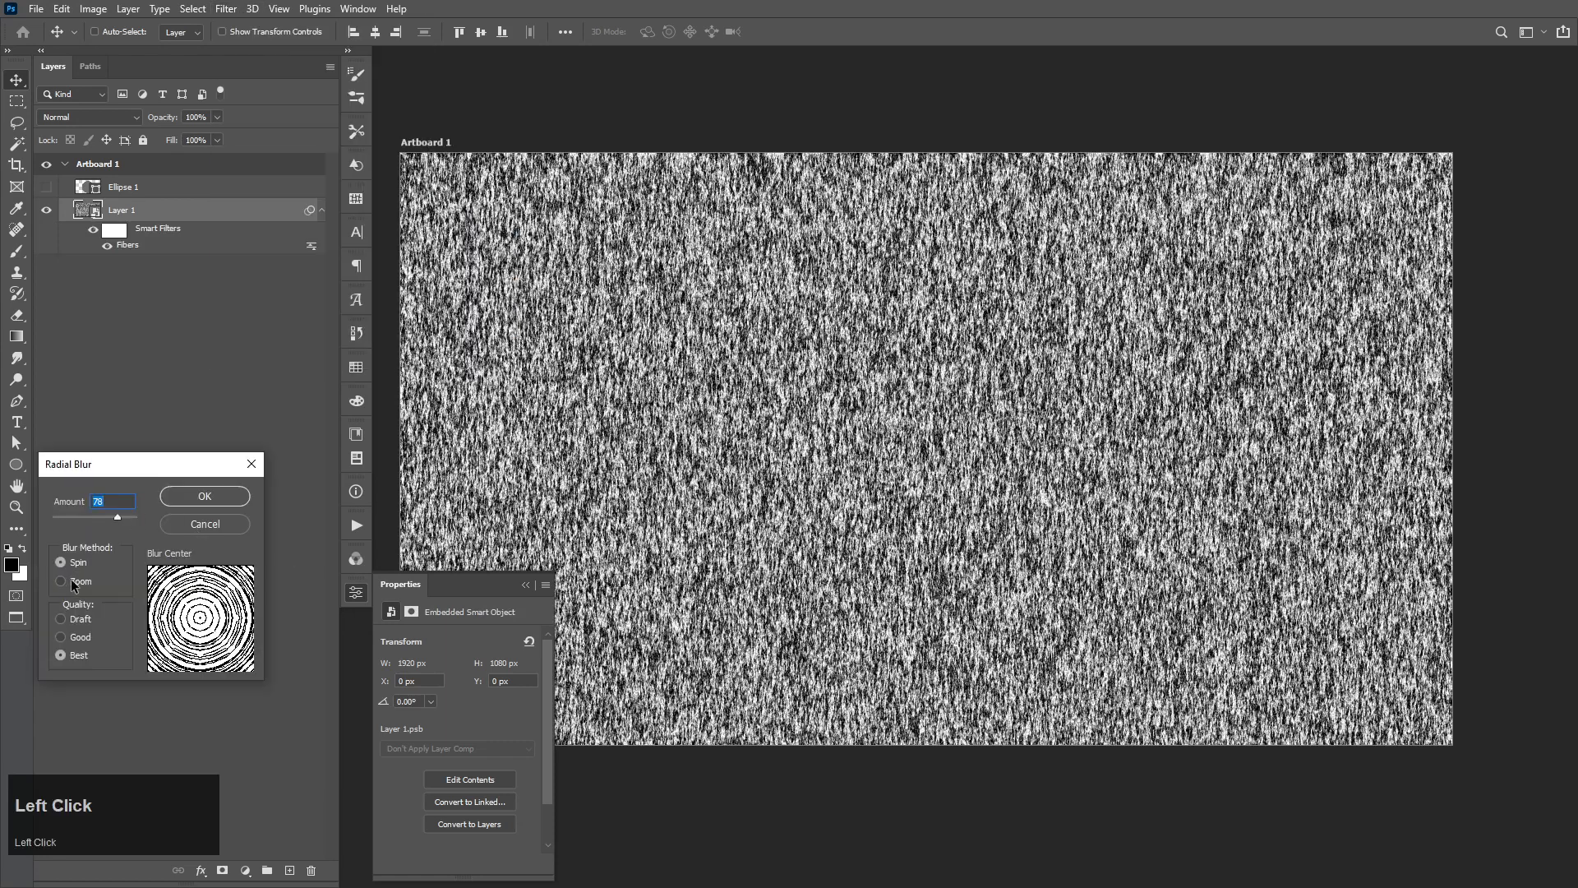
pyautogui.moveTo(113, 516)
pyautogui.mouseDown()
pyautogui.moveTo(77, 517)
pyautogui.moveTo(122, 515)
pyautogui.mouseUp()
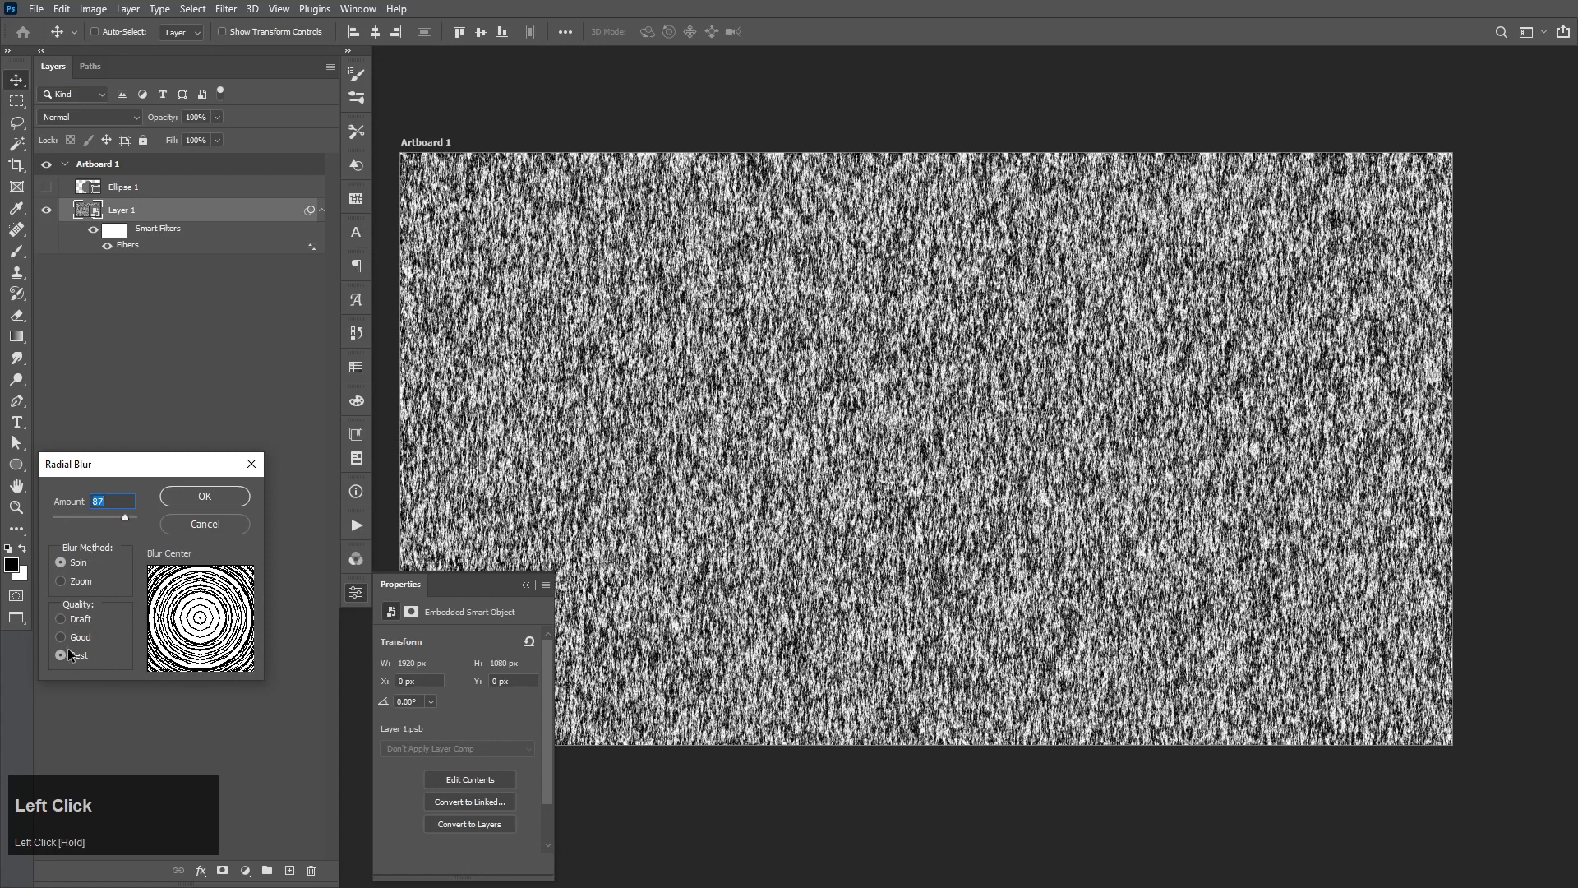
pyautogui.click(196, 497)
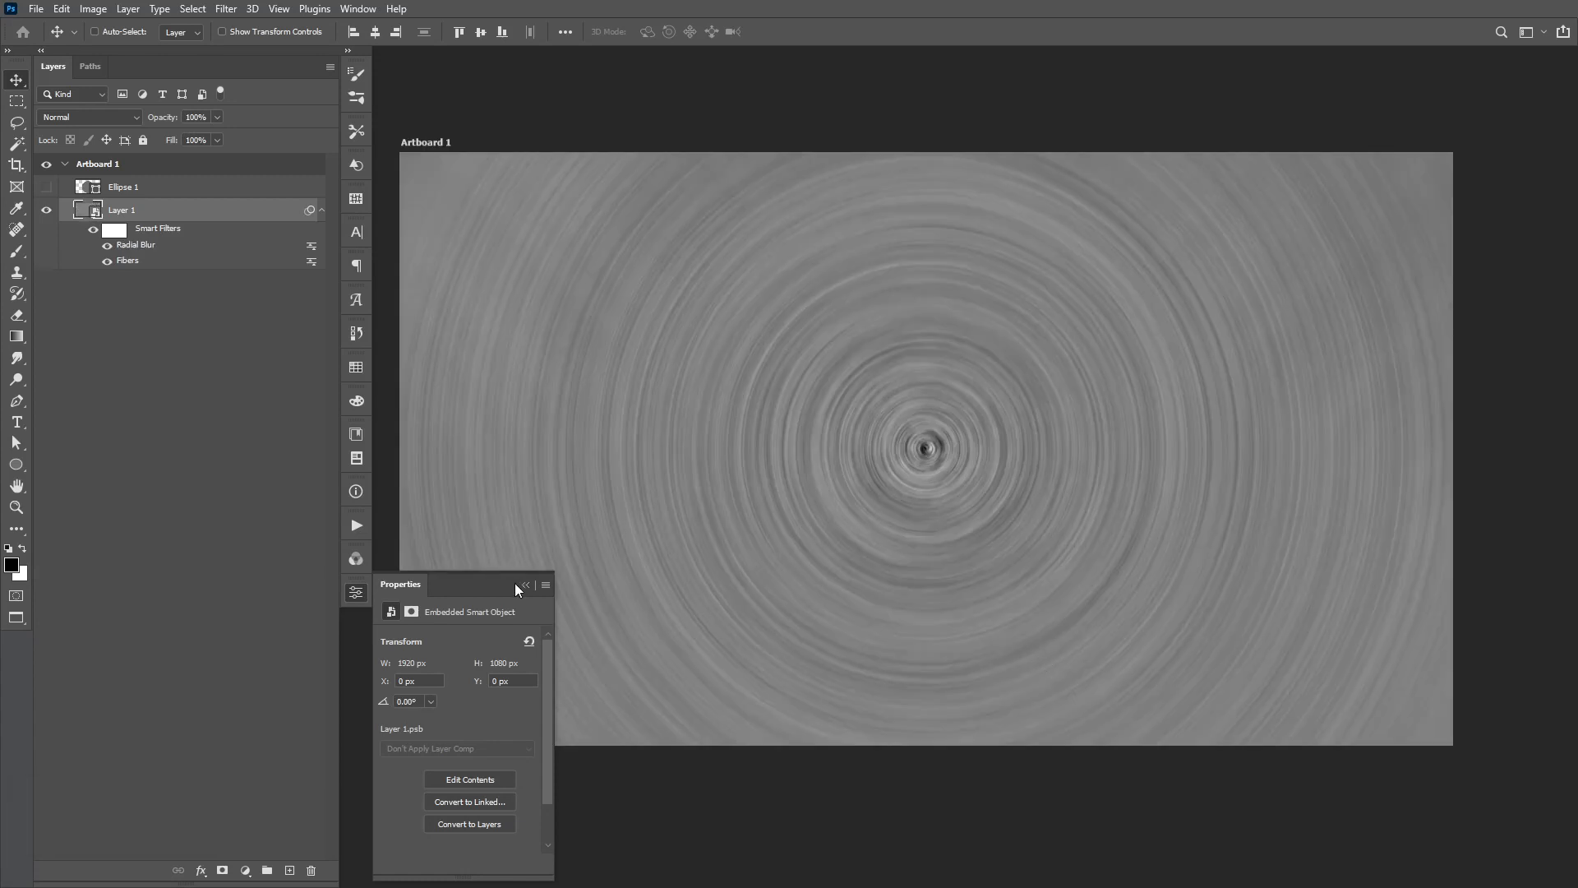
pyautogui.click(520, 584)
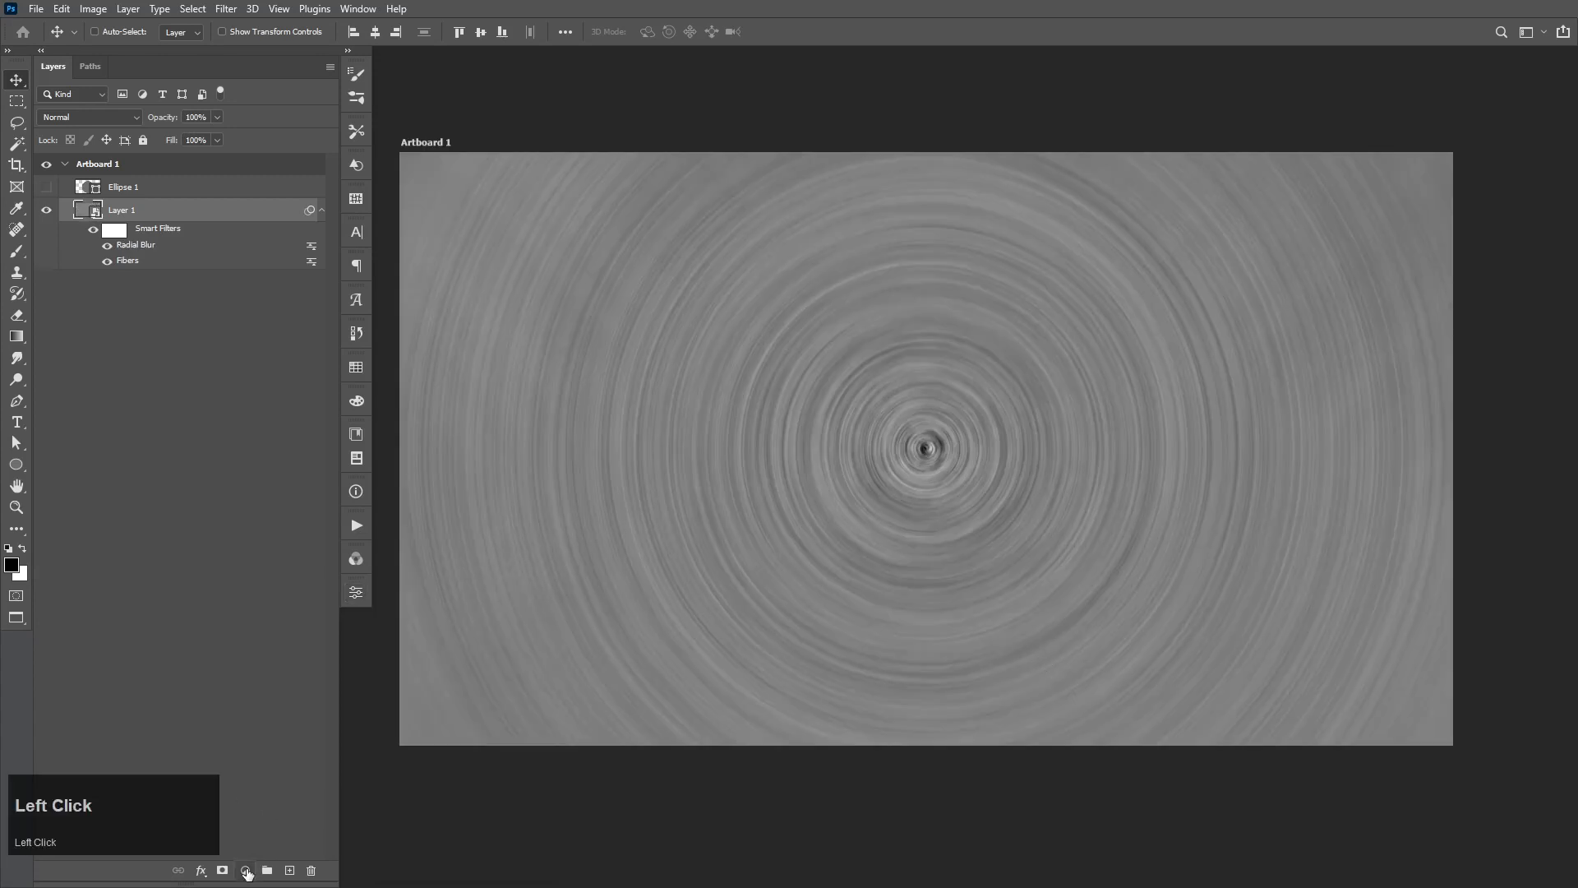
# Open the layer style of Layer 1, disable the first Gradient Overlay and enable the second one for editing
pyautogui.doubleClick(198, 212)
pyautogui.moveTo(227, 585); pyautogui.dragTo(225, 697)
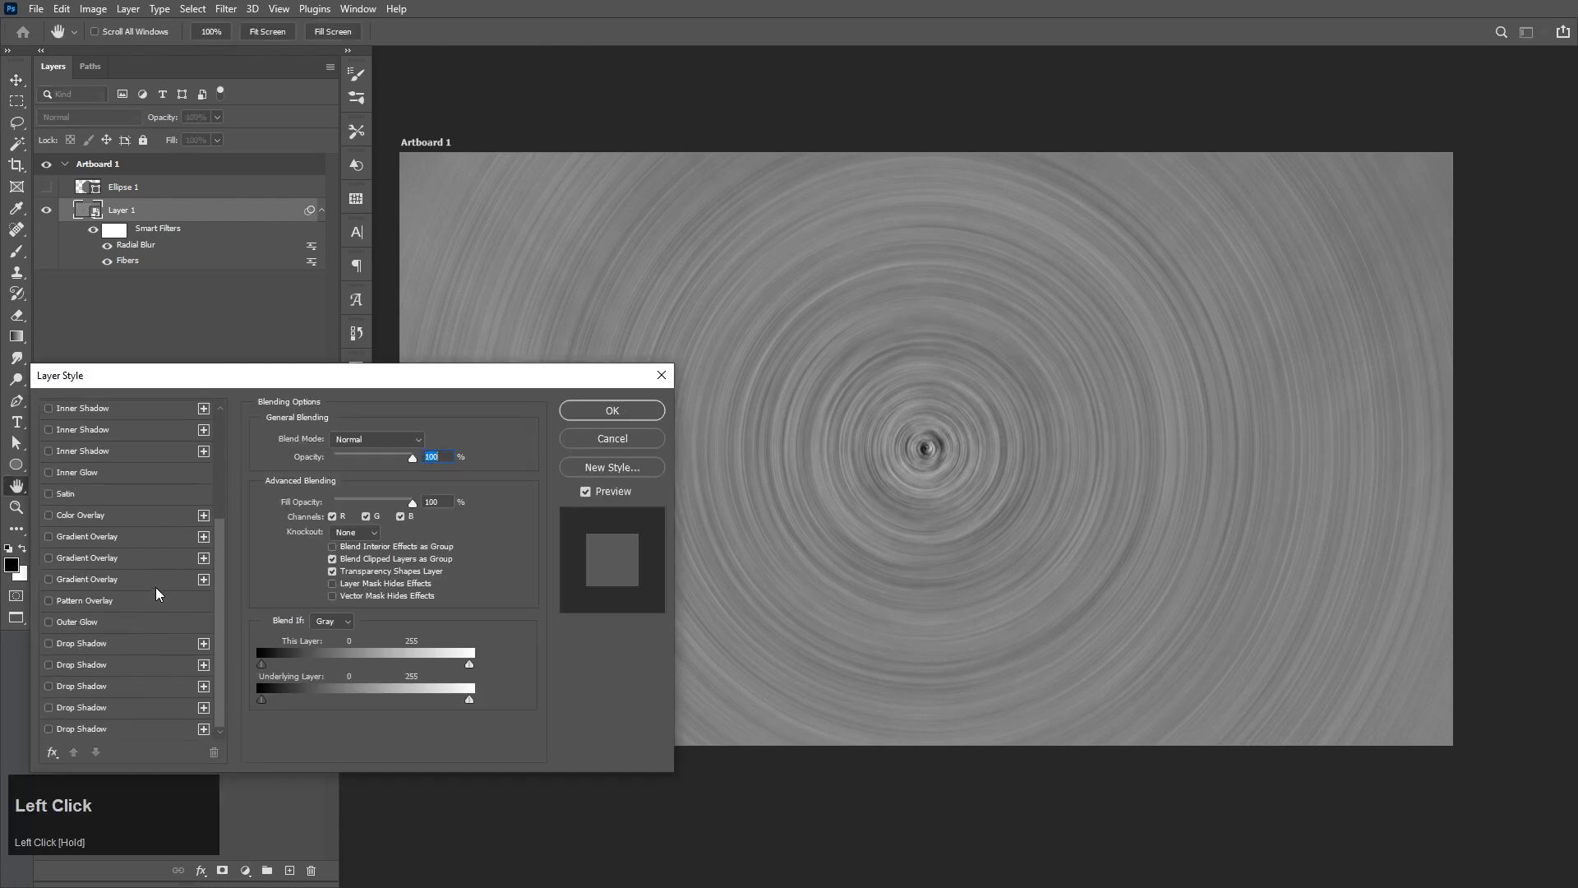
pyautogui.click(160, 539)
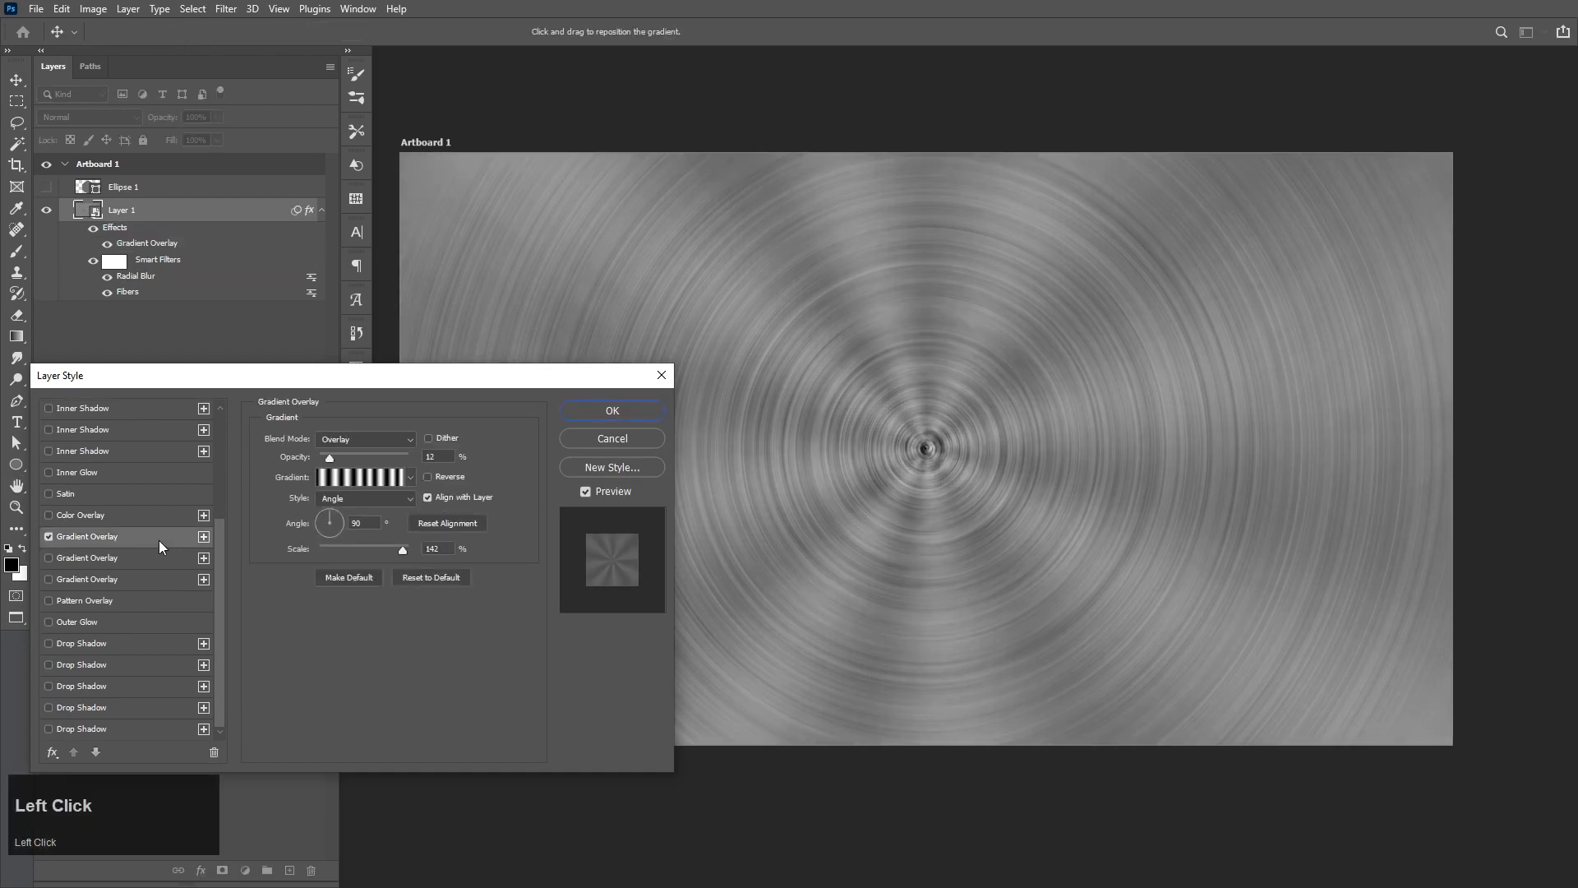
pyautogui.click(47, 536)
pyautogui.click(49, 558)
pyautogui.click(118, 562)
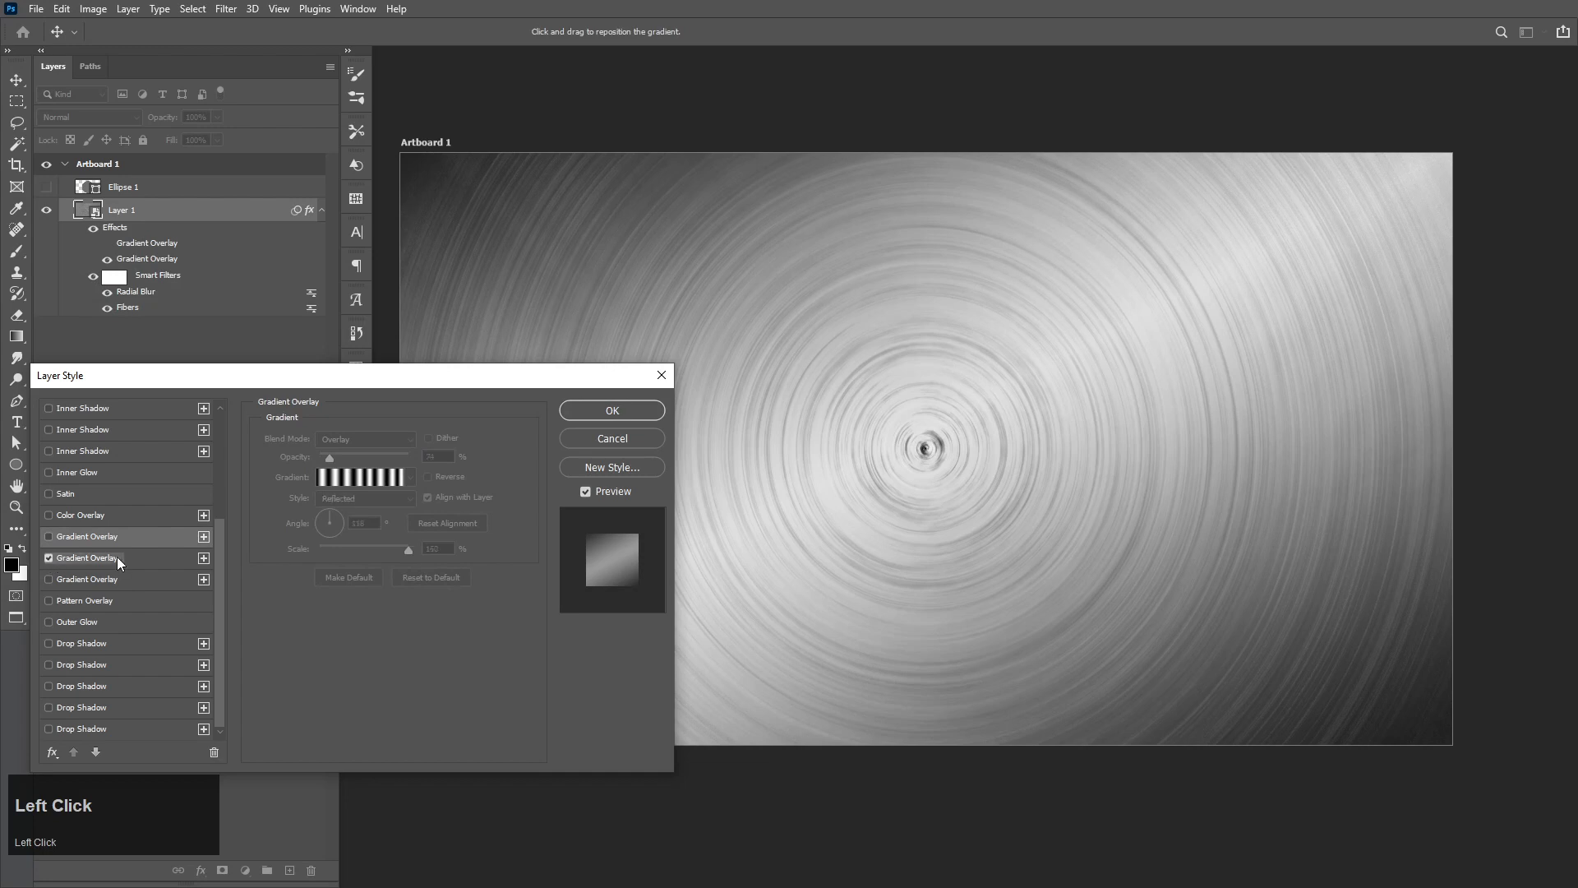
# Set the overlay to the Black, White gradient with Angle style at 90° and align its centre with the rings
pyautogui.click(358, 479)
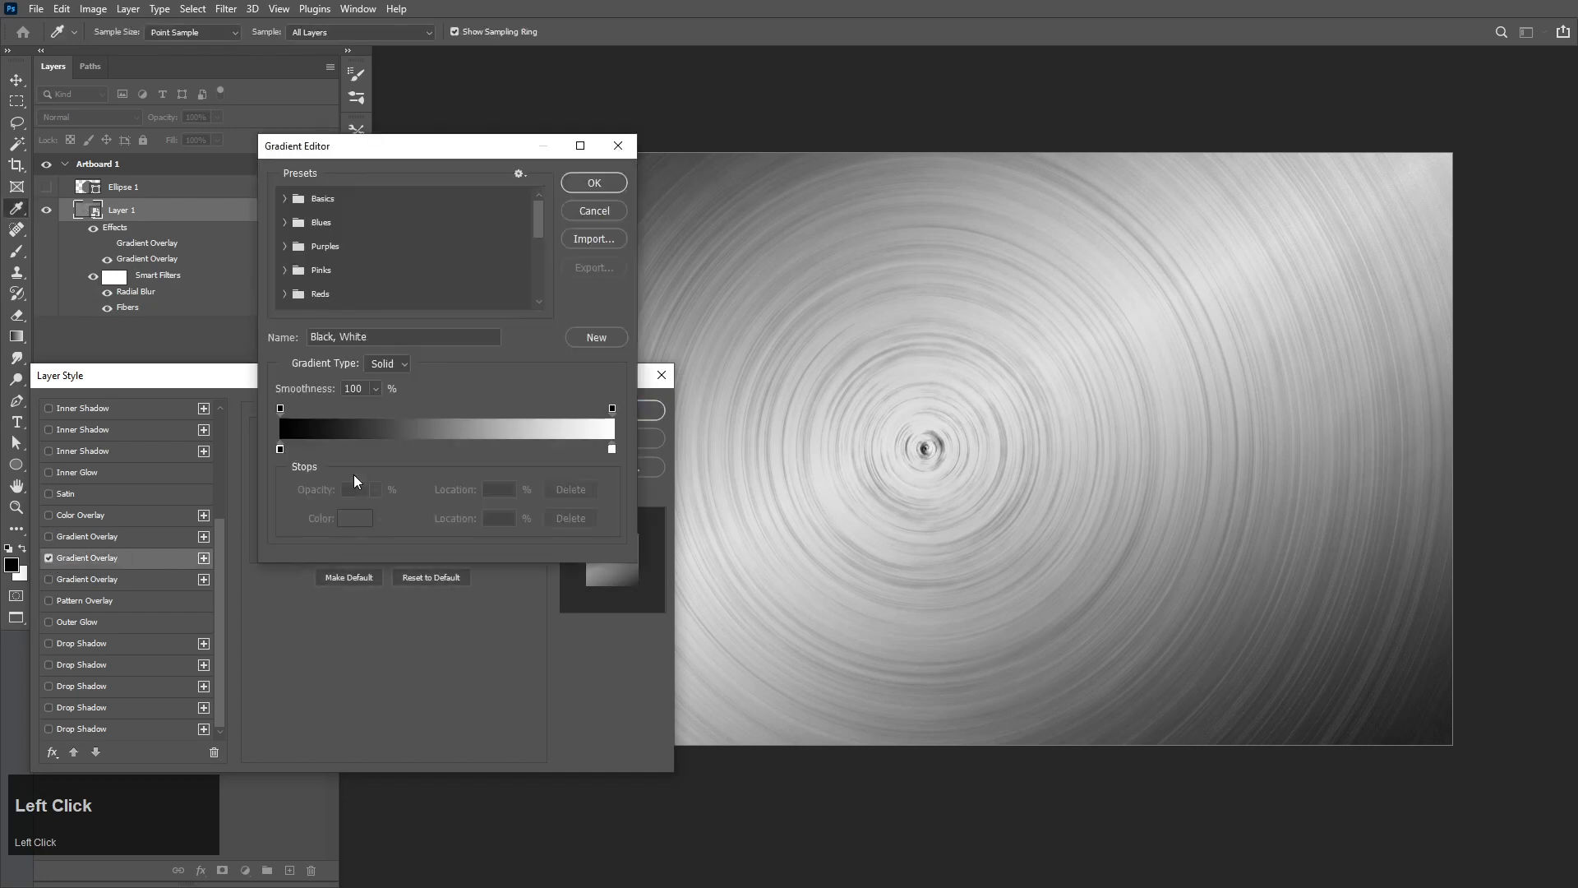
pyautogui.click(285, 199)
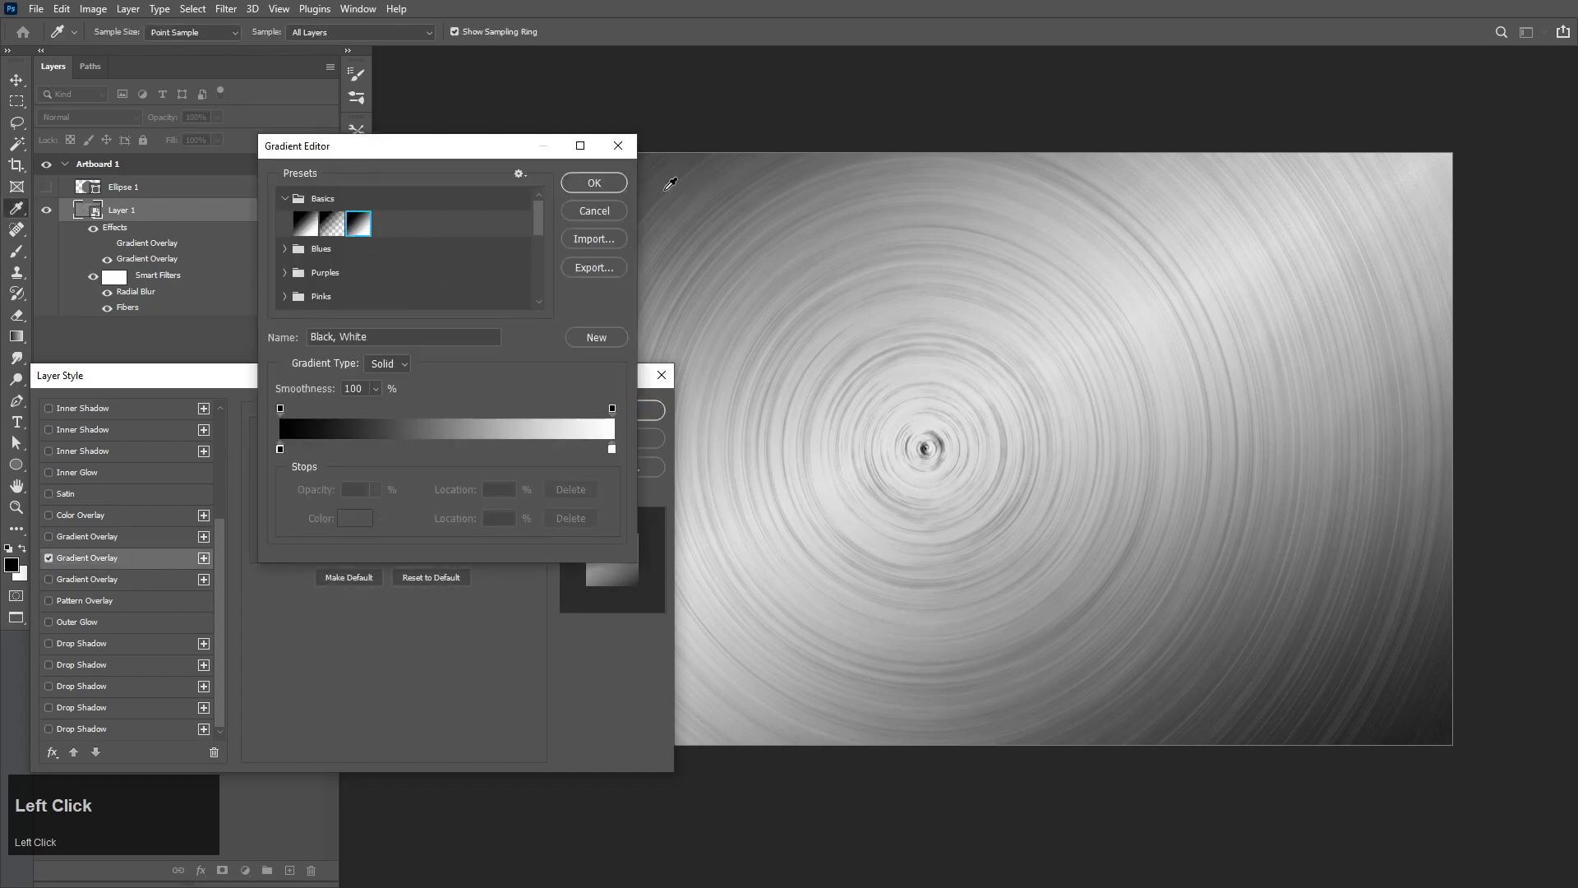
pyautogui.click(595, 184)
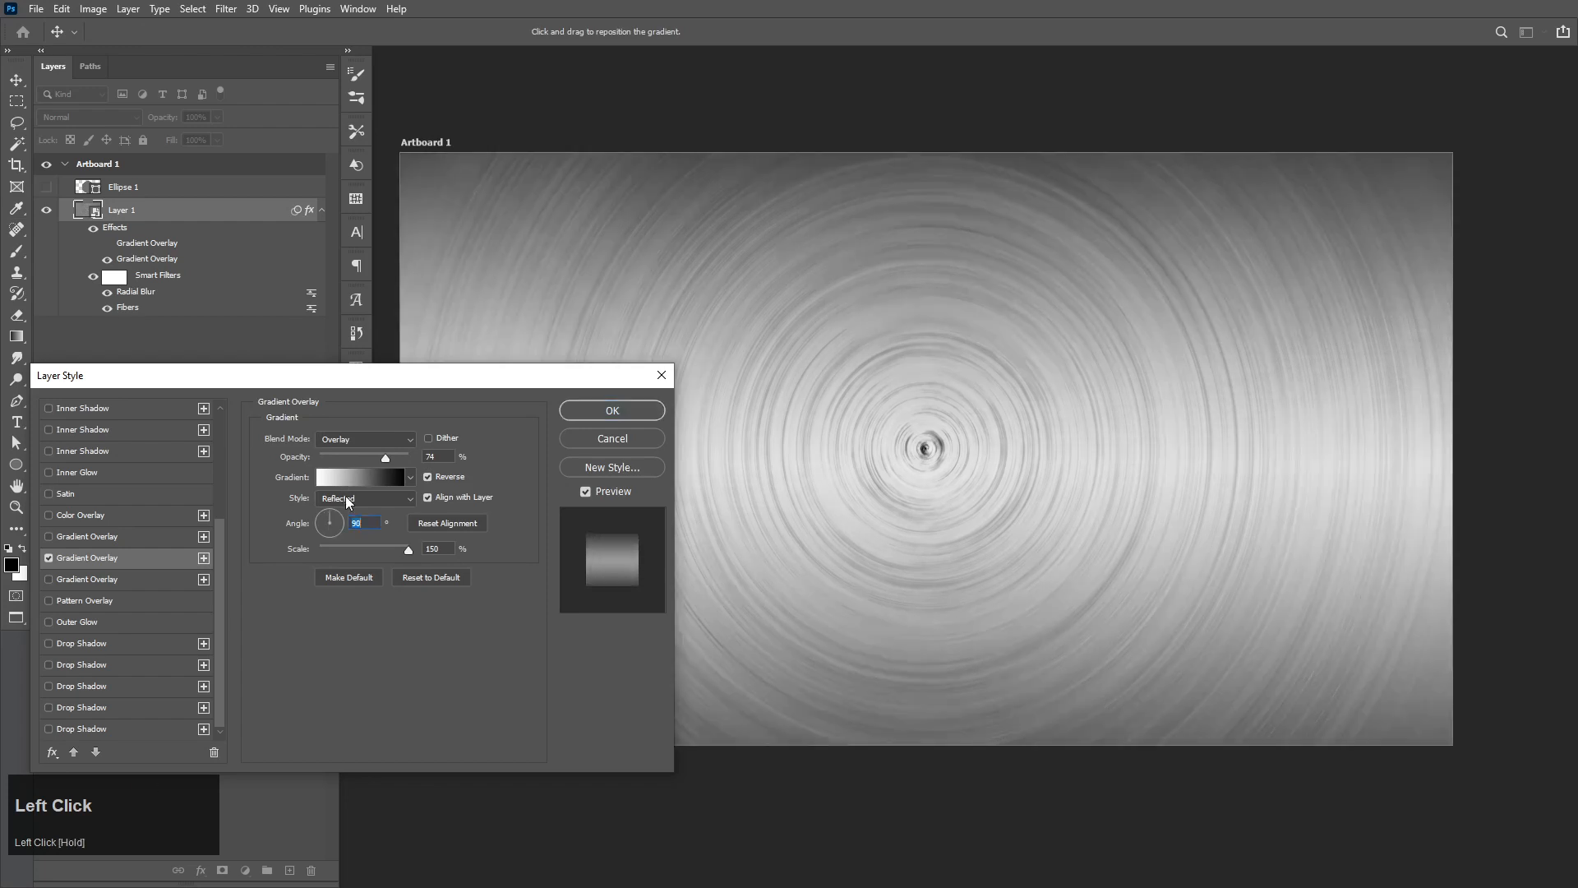
pyautogui.click(364, 498)
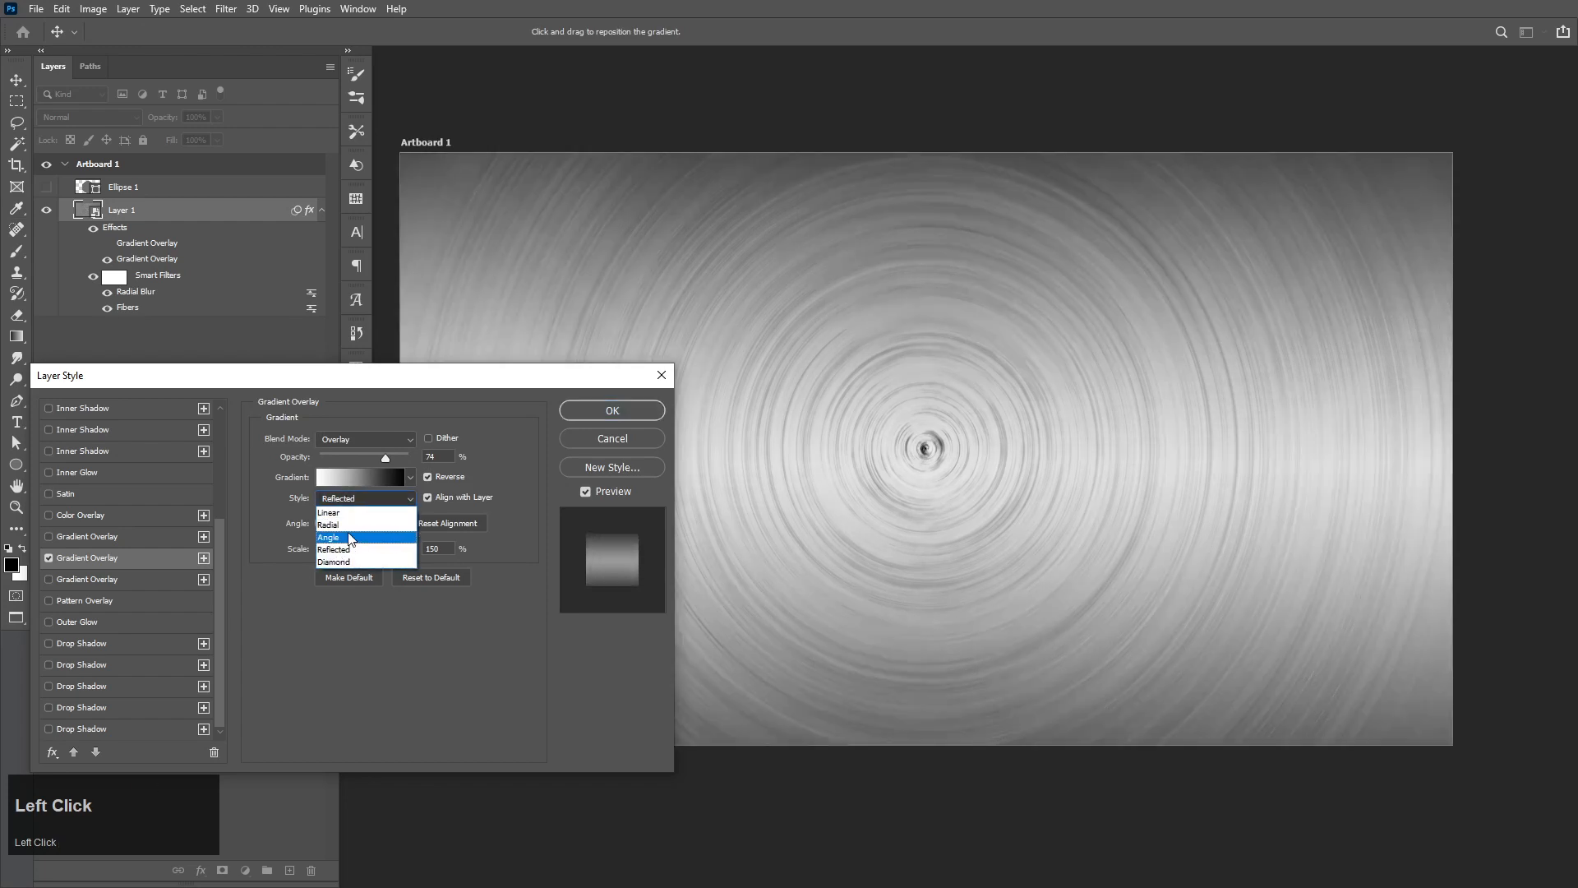
pyautogui.click(351, 538)
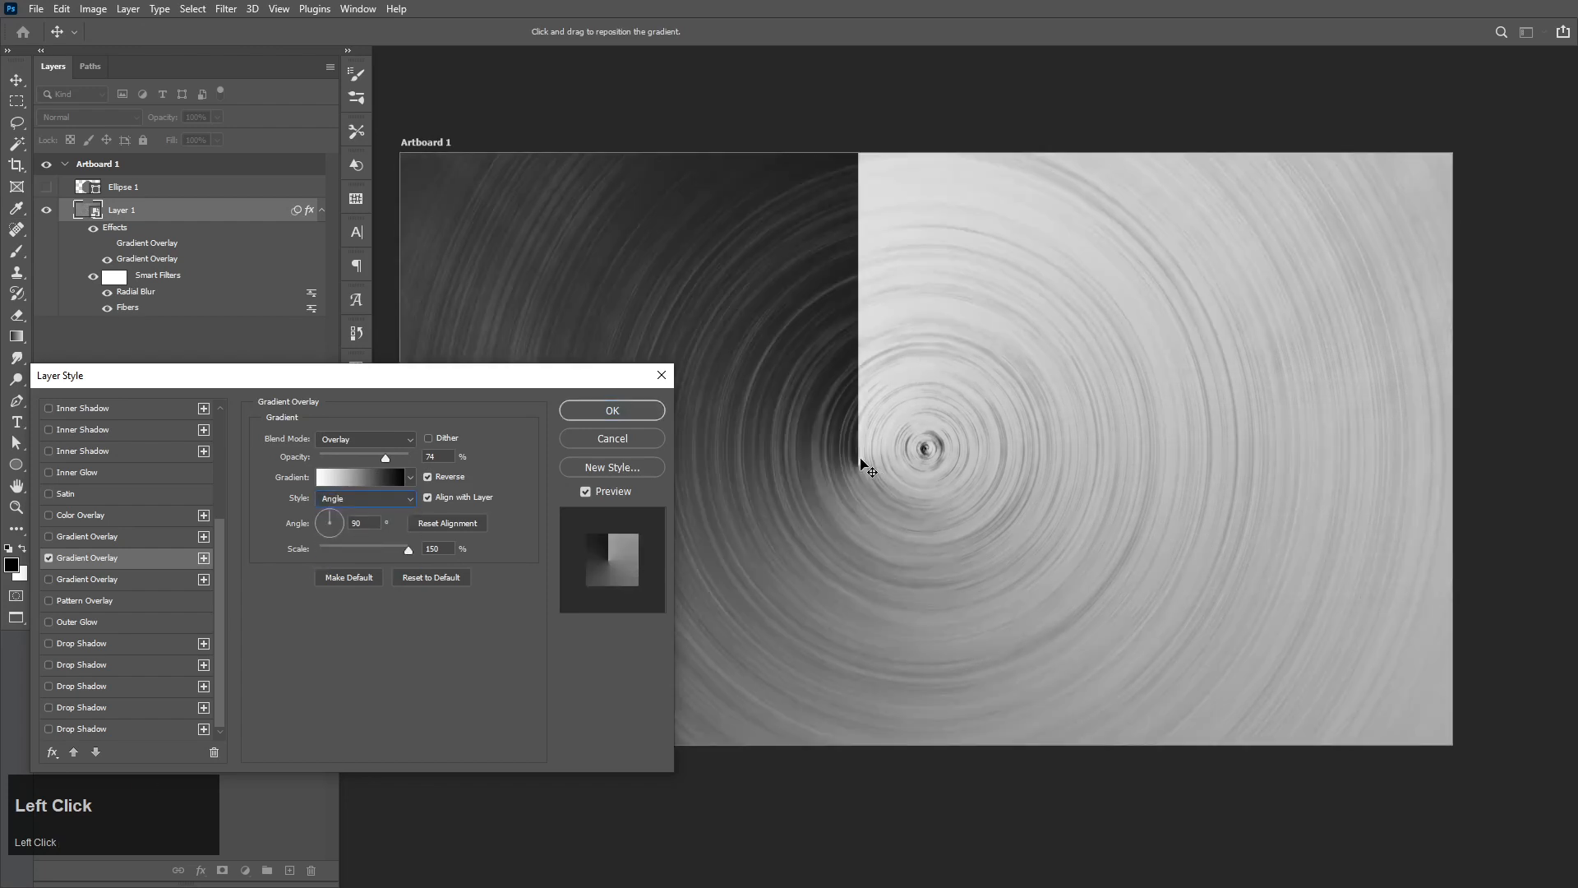
pyautogui.moveTo(861, 469); pyautogui.dragTo(929, 444)
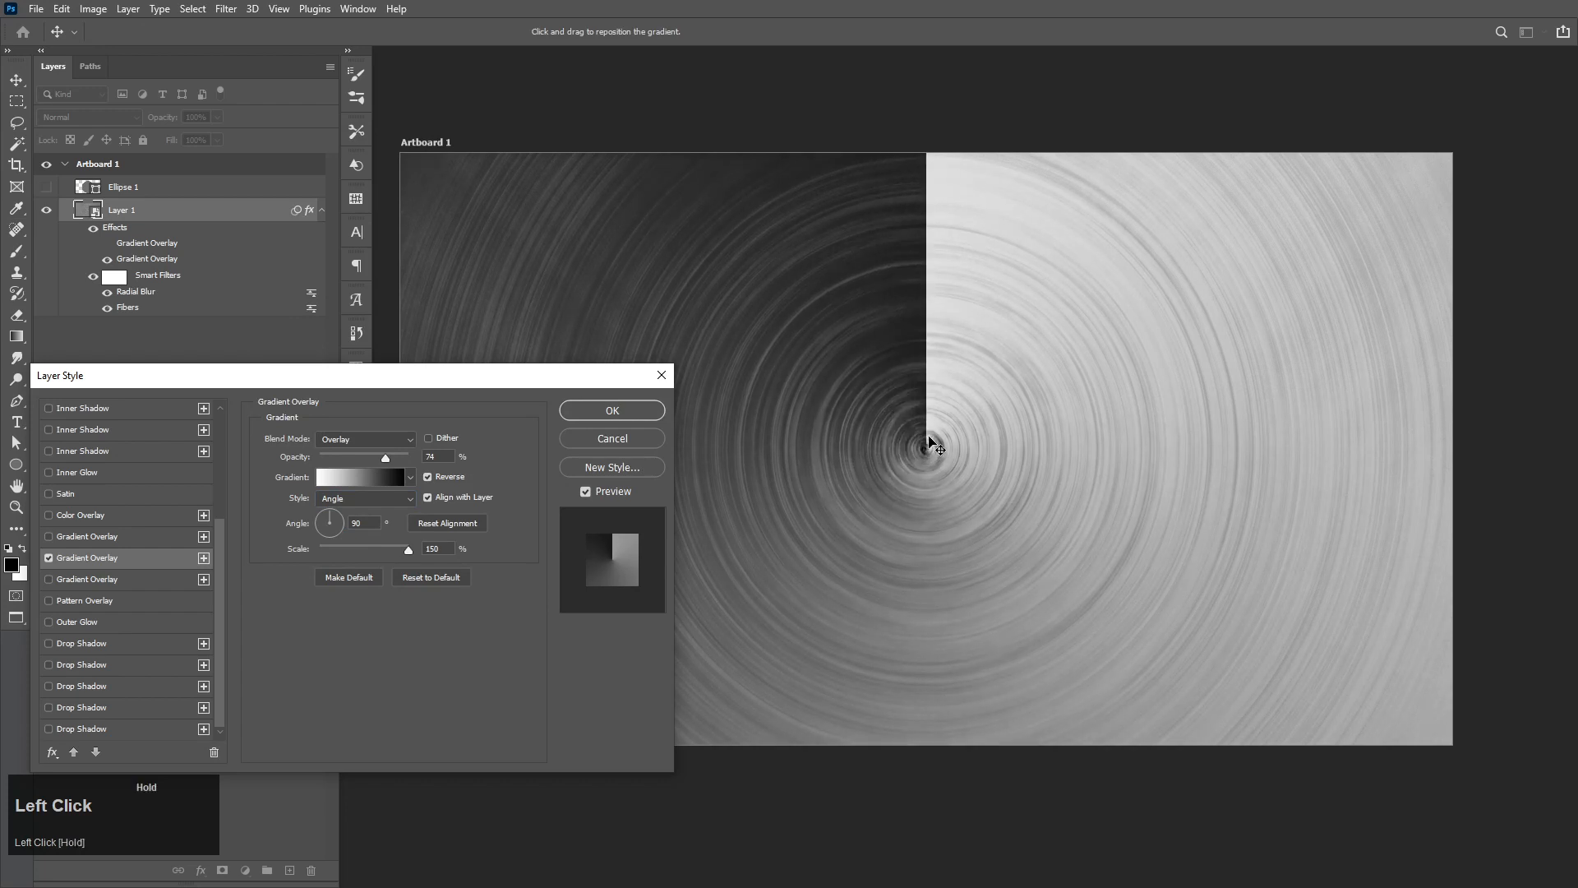
pyautogui.click(452, 523)
# Edit the overlay gradient by moving the black stop to 50% and colouring the 100% stop 595959
pyautogui.click(353, 478)
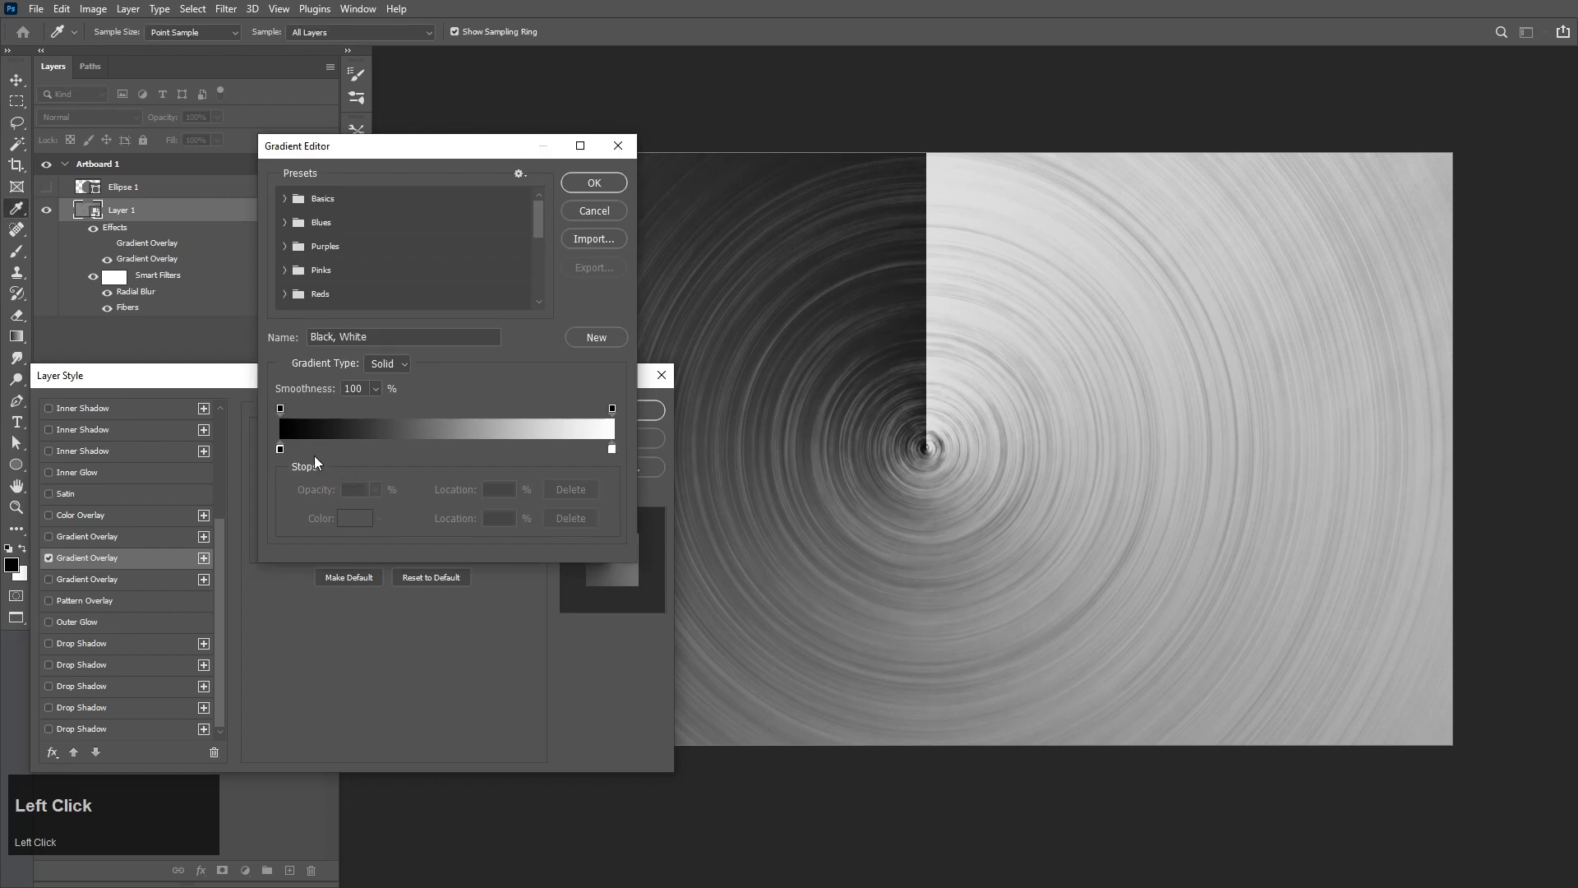
pyautogui.moveTo(280, 451); pyautogui.dragTo(450, 458)
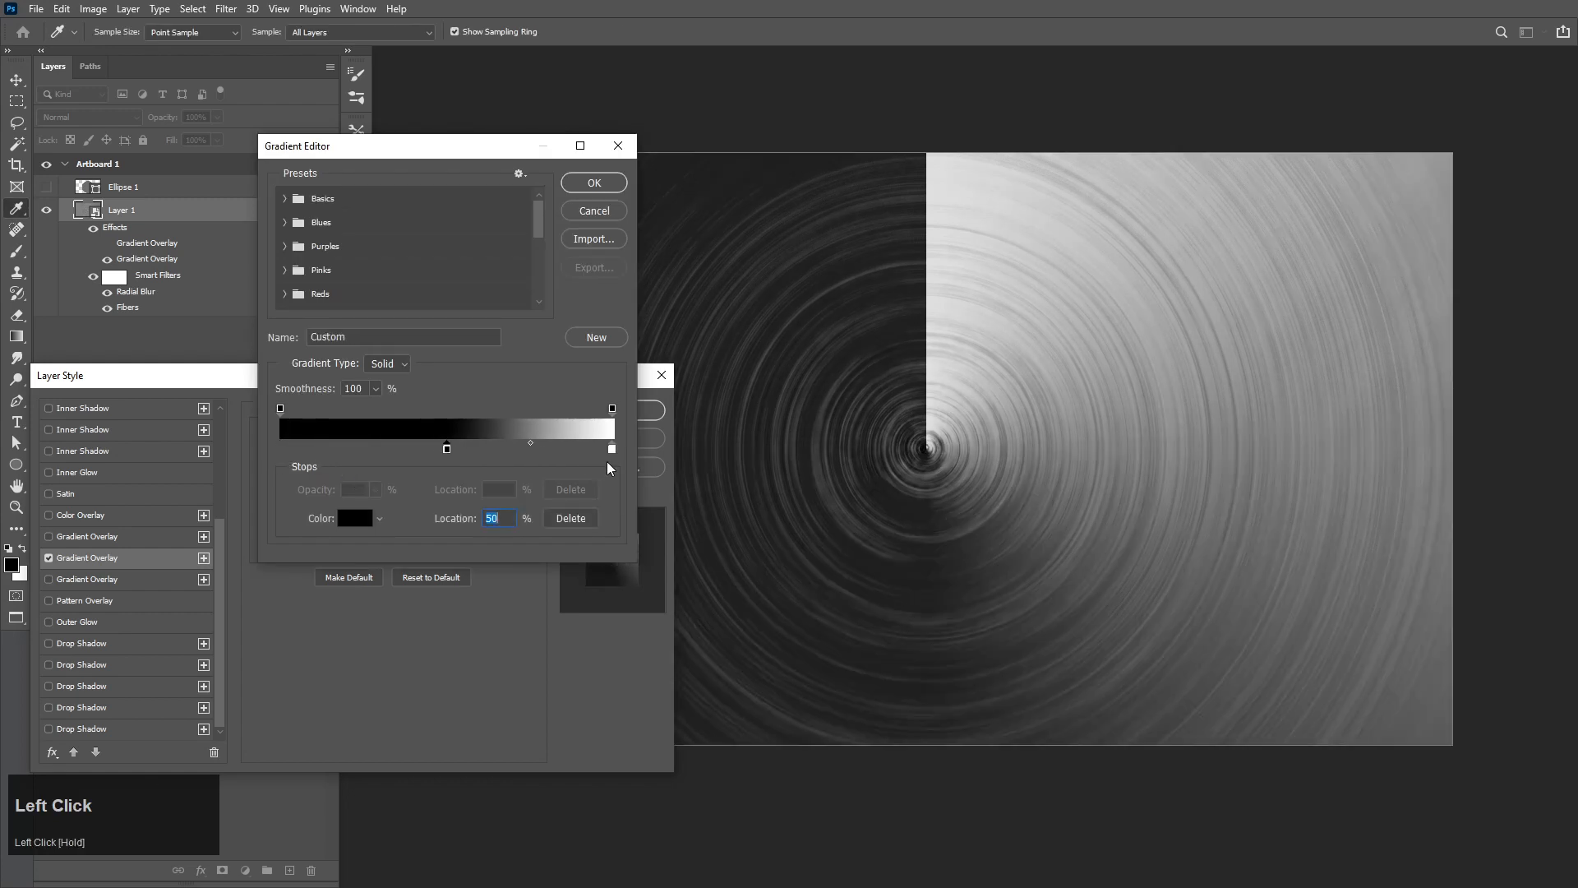
pyautogui.click(611, 449)
pyautogui.doubleClick(612, 449)
pyautogui.moveTo(637, 407); pyautogui.dragTo(515, 346)
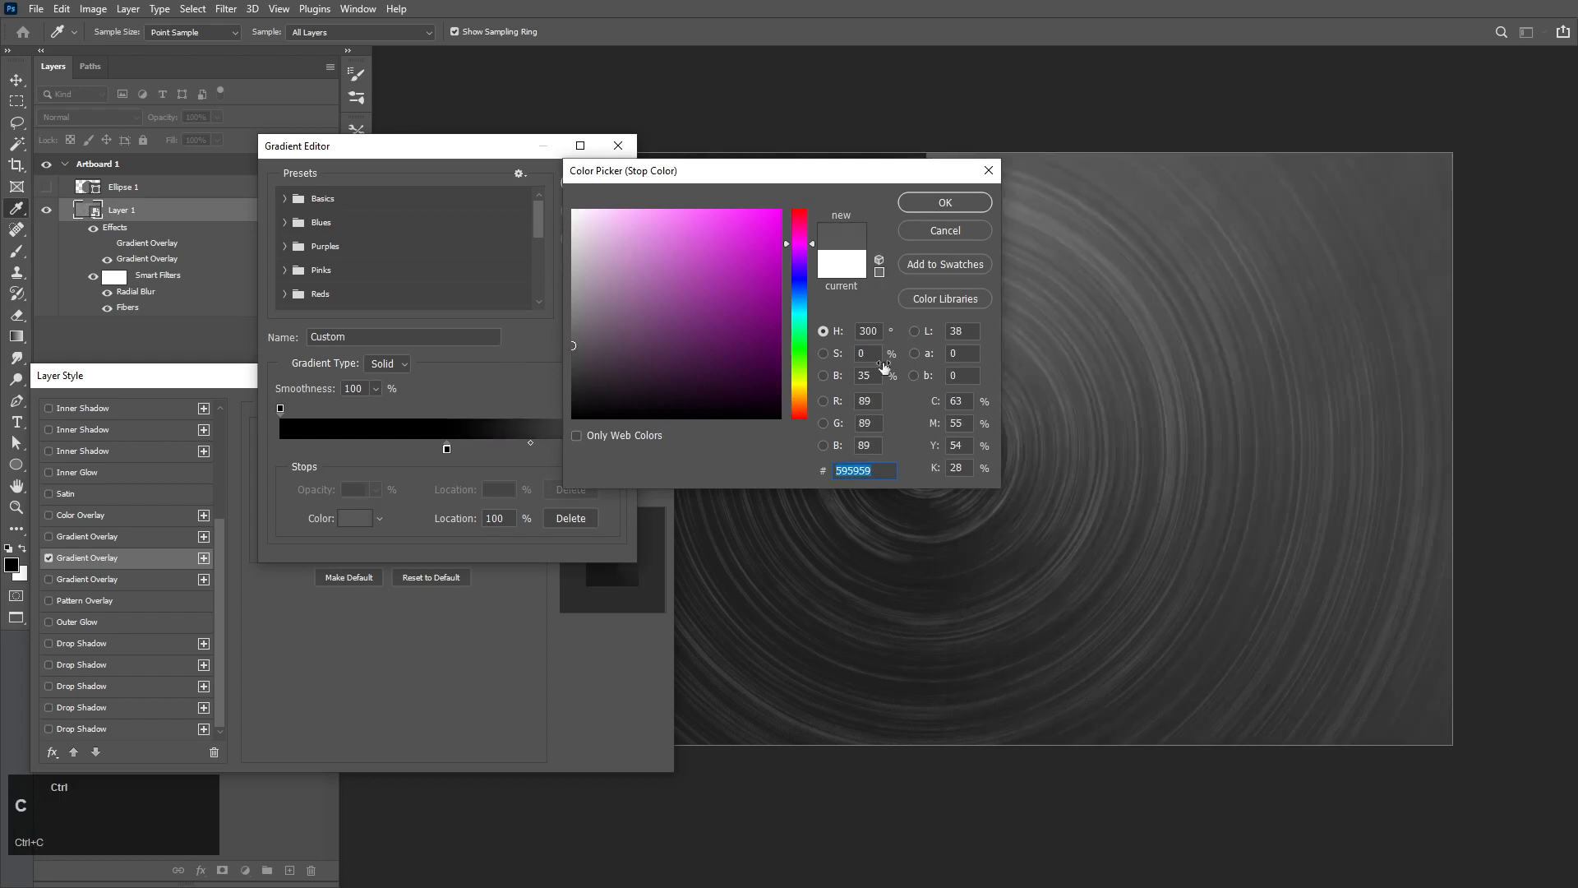
pyautogui.click(946, 202)
# Add a gradient stop at 0% coloured 595959, and move the black stop to 13% with colour bebebe
pyautogui.moveTo(296, 454); pyautogui.dragTo(281, 451)
pyautogui.doubleClick(280, 449)
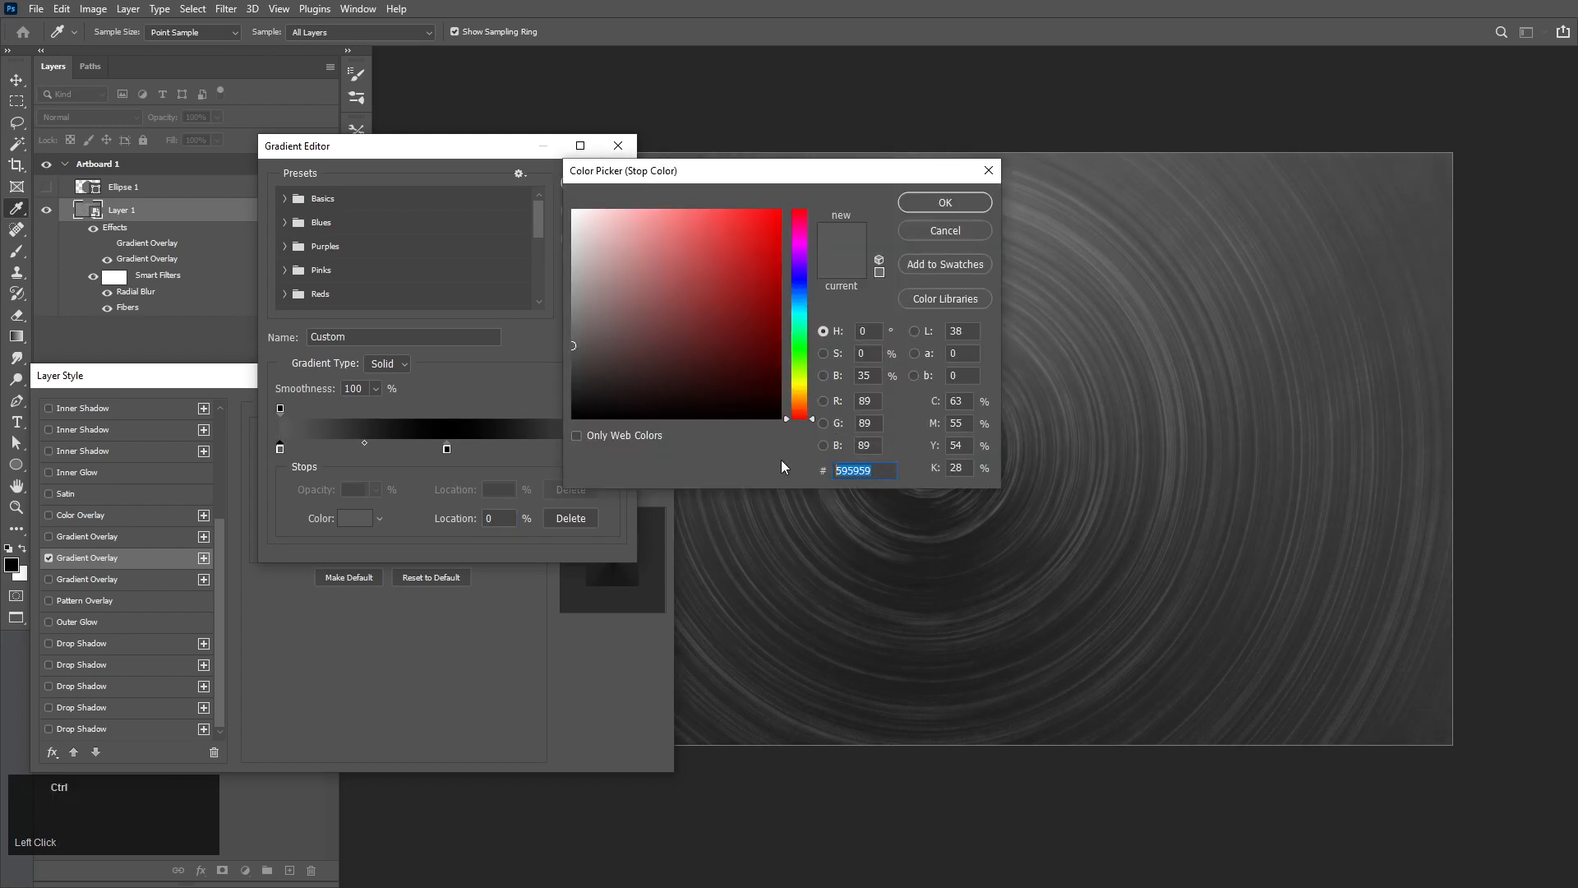
pyautogui.write('595959')
pyautogui.click(940, 207)
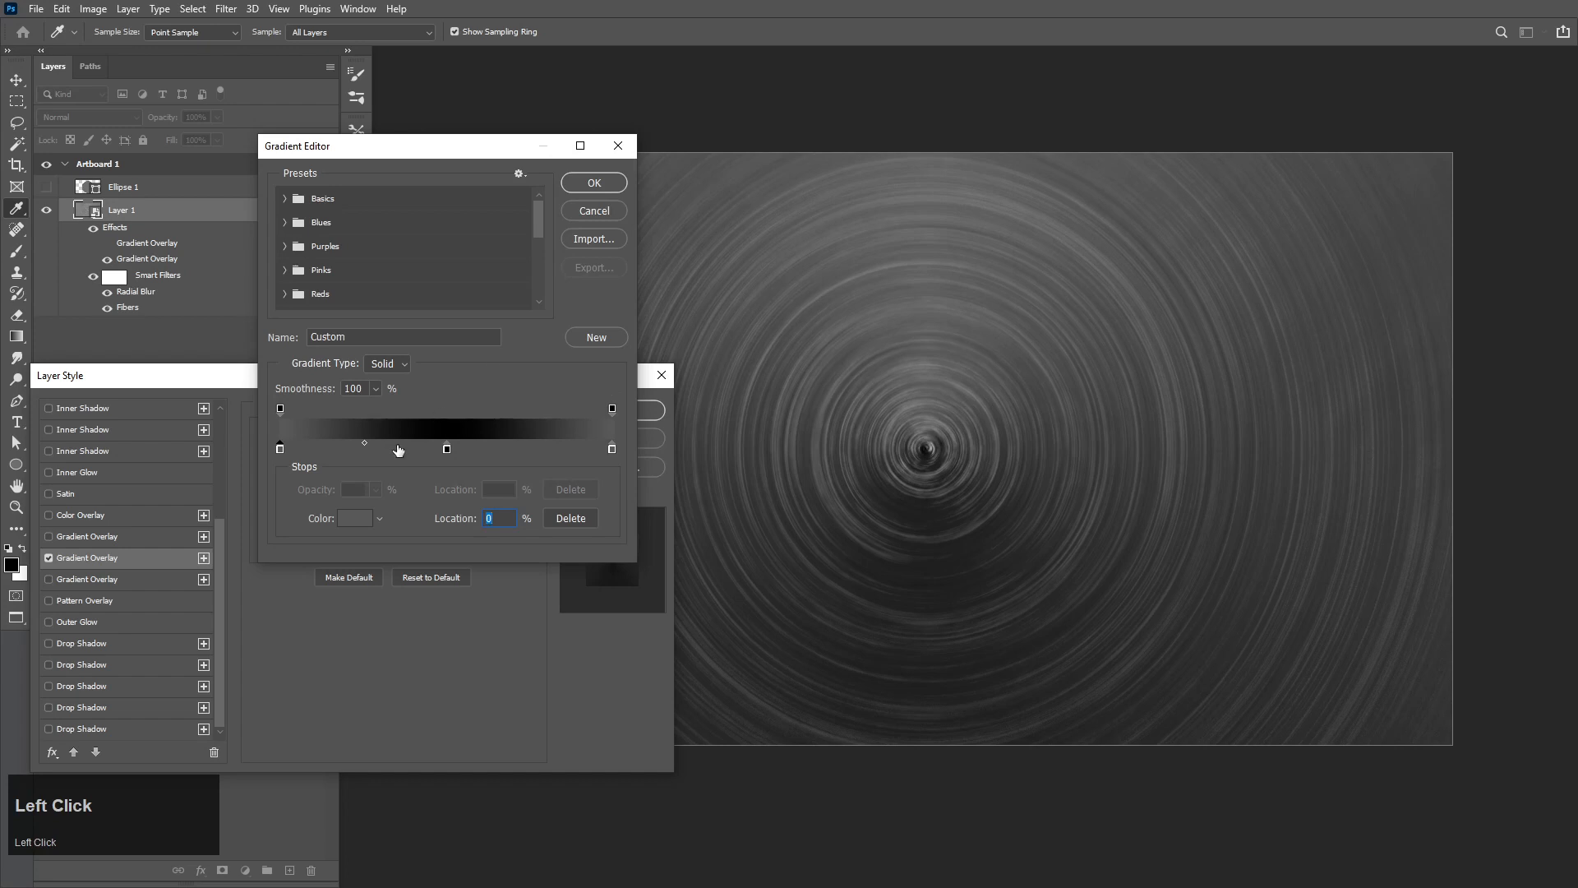
pyautogui.moveTo(446, 454); pyautogui.dragTo(324, 451)
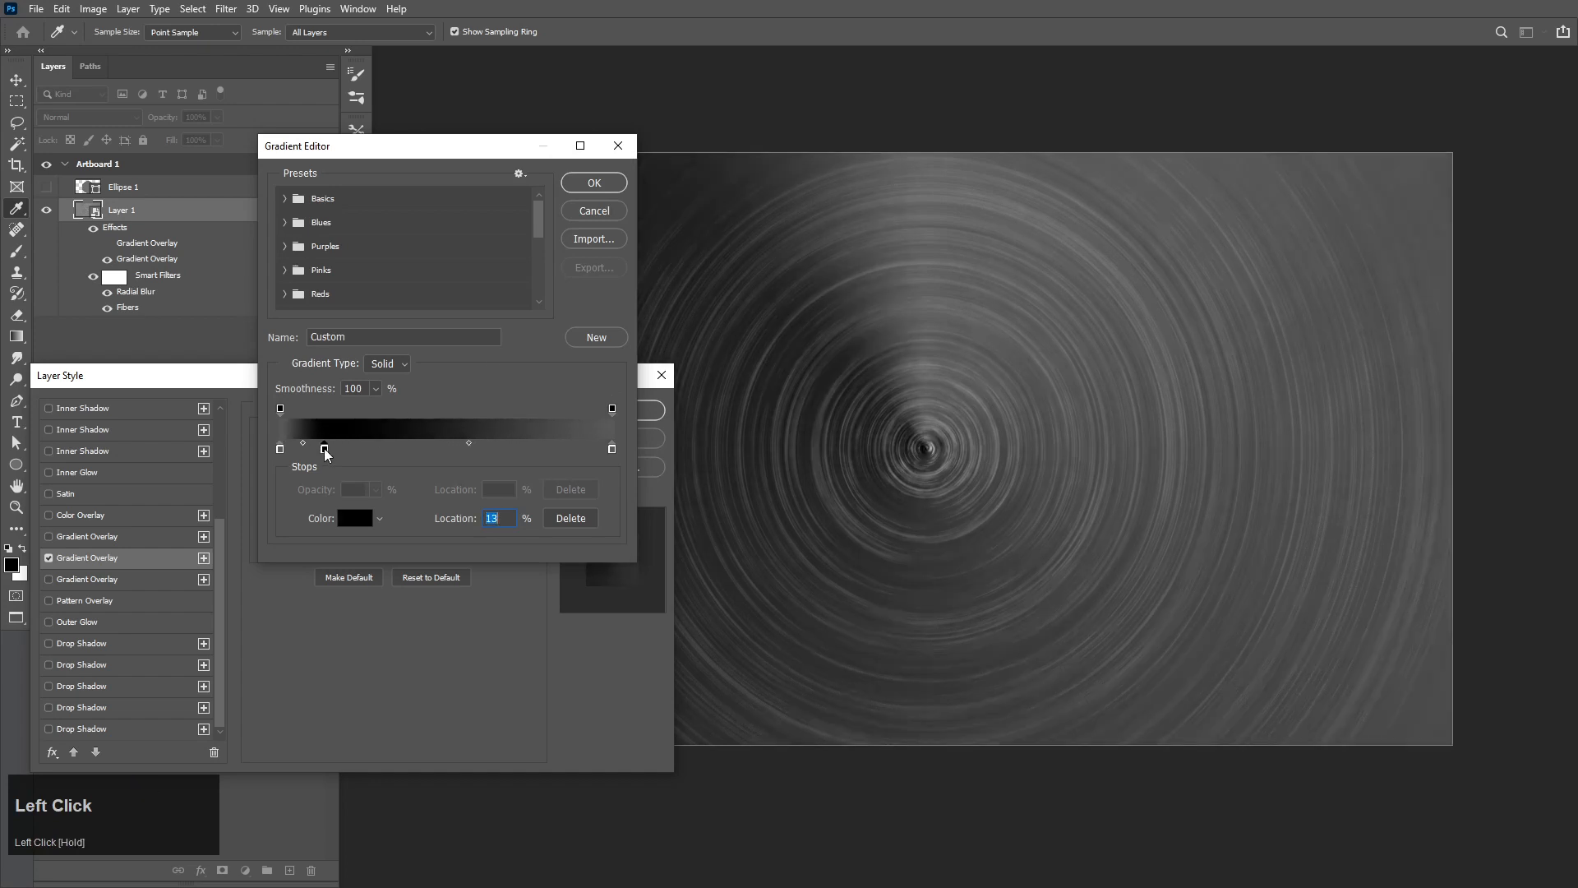
pyautogui.doubleClick(325, 449)
pyautogui.moveTo(494, 314); pyautogui.dragTo(538, 246)
pyautogui.press('Return')
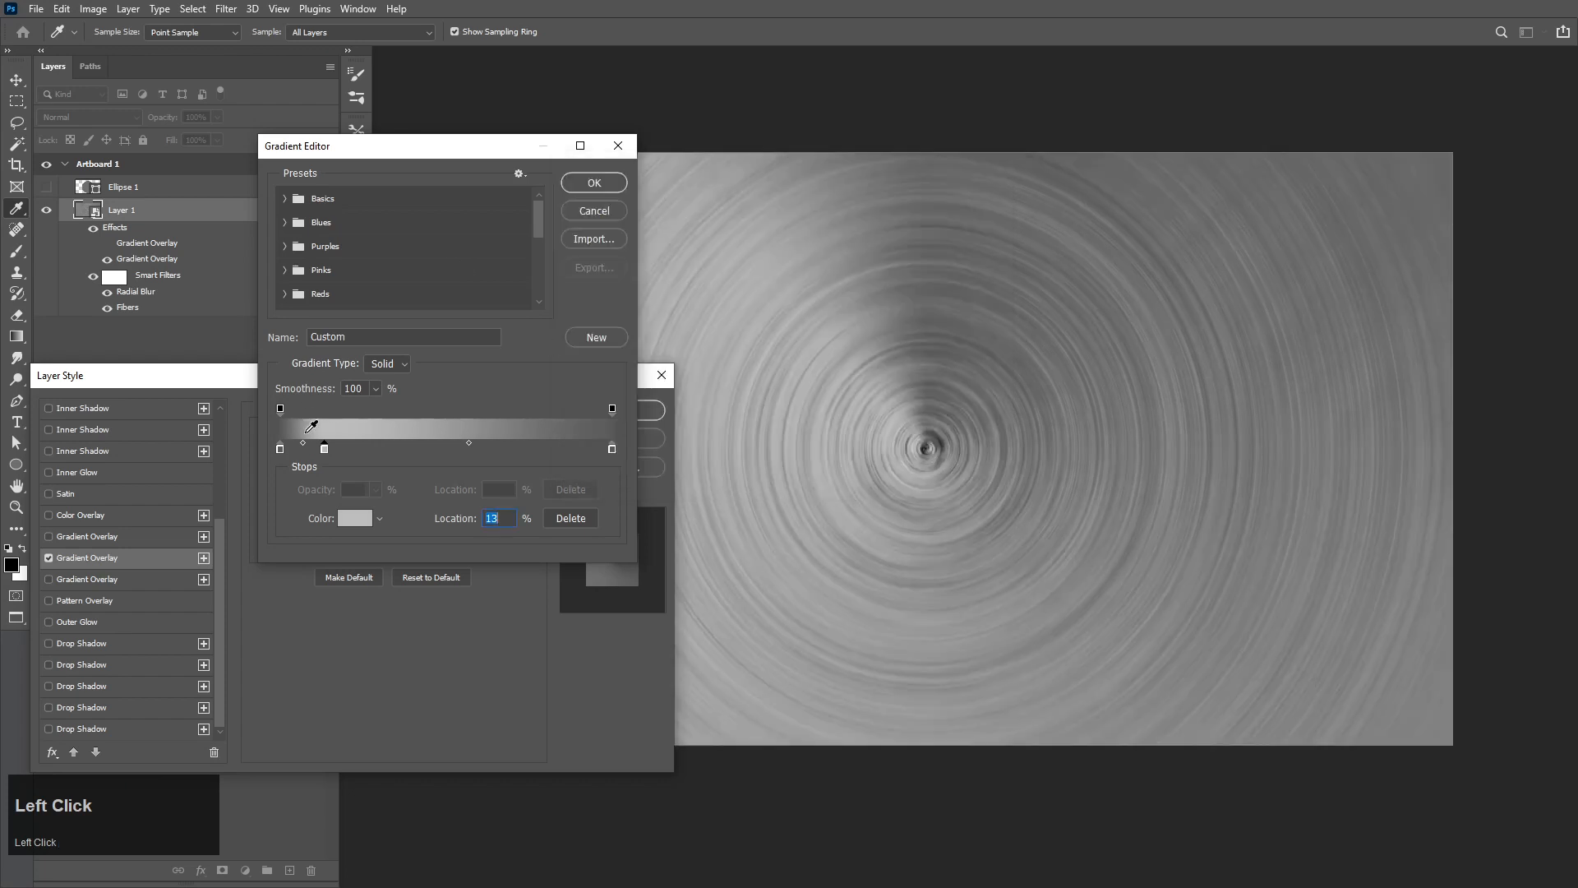
# Add two more gradient stops, one at 23% coloured 595959 and one at 35% coloured dadada
pyautogui.doubleClick(358, 450)
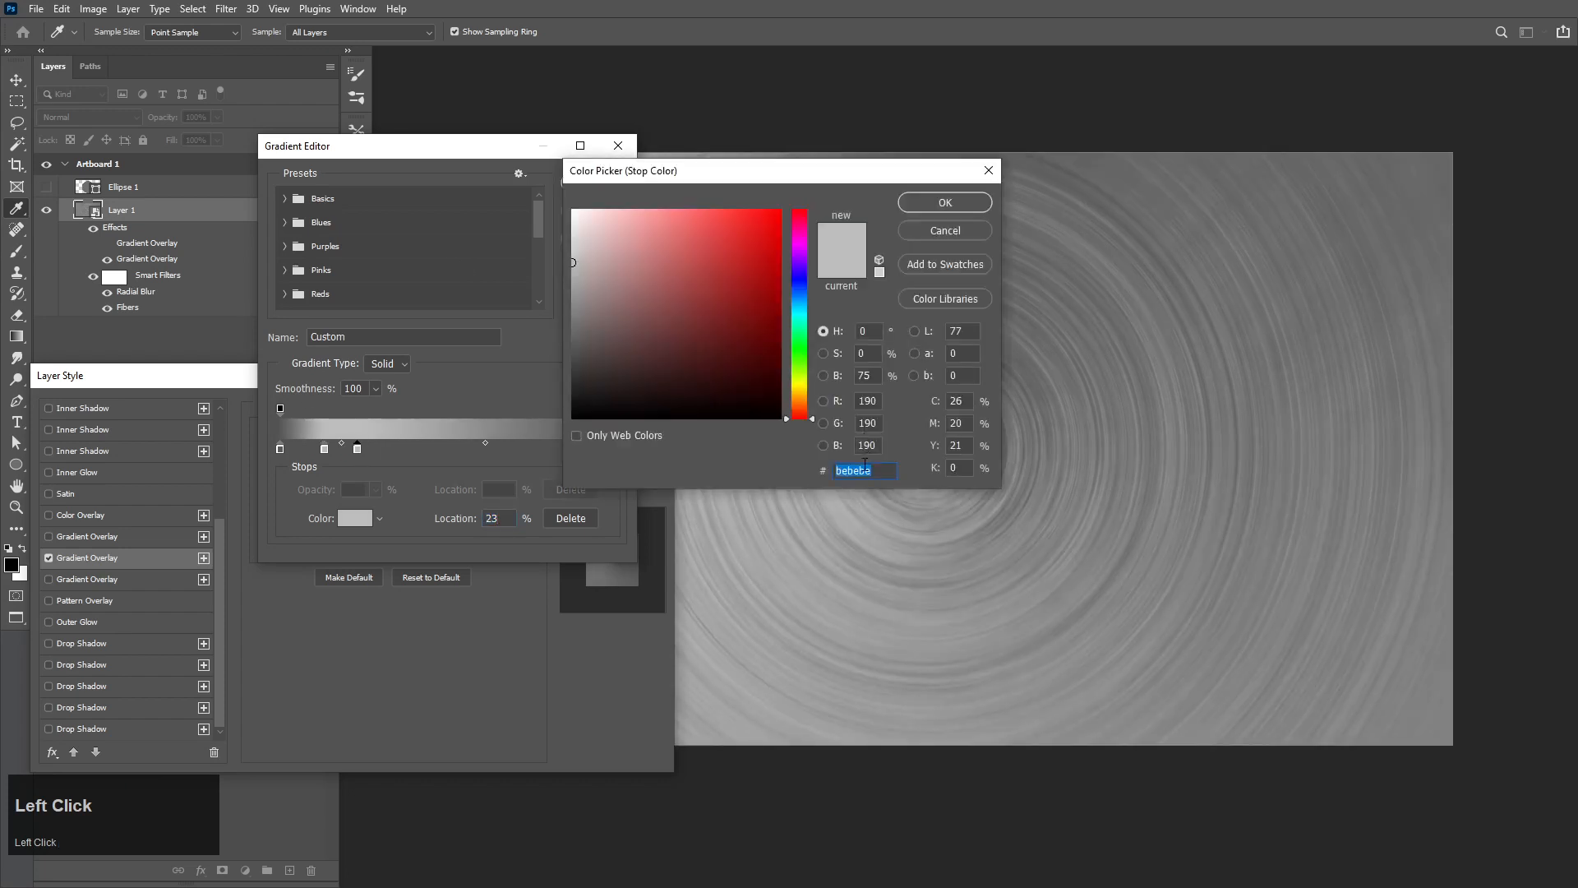
pyautogui.click(865, 467)
pyautogui.doubleClick(865, 467)
pyautogui.write('595959')
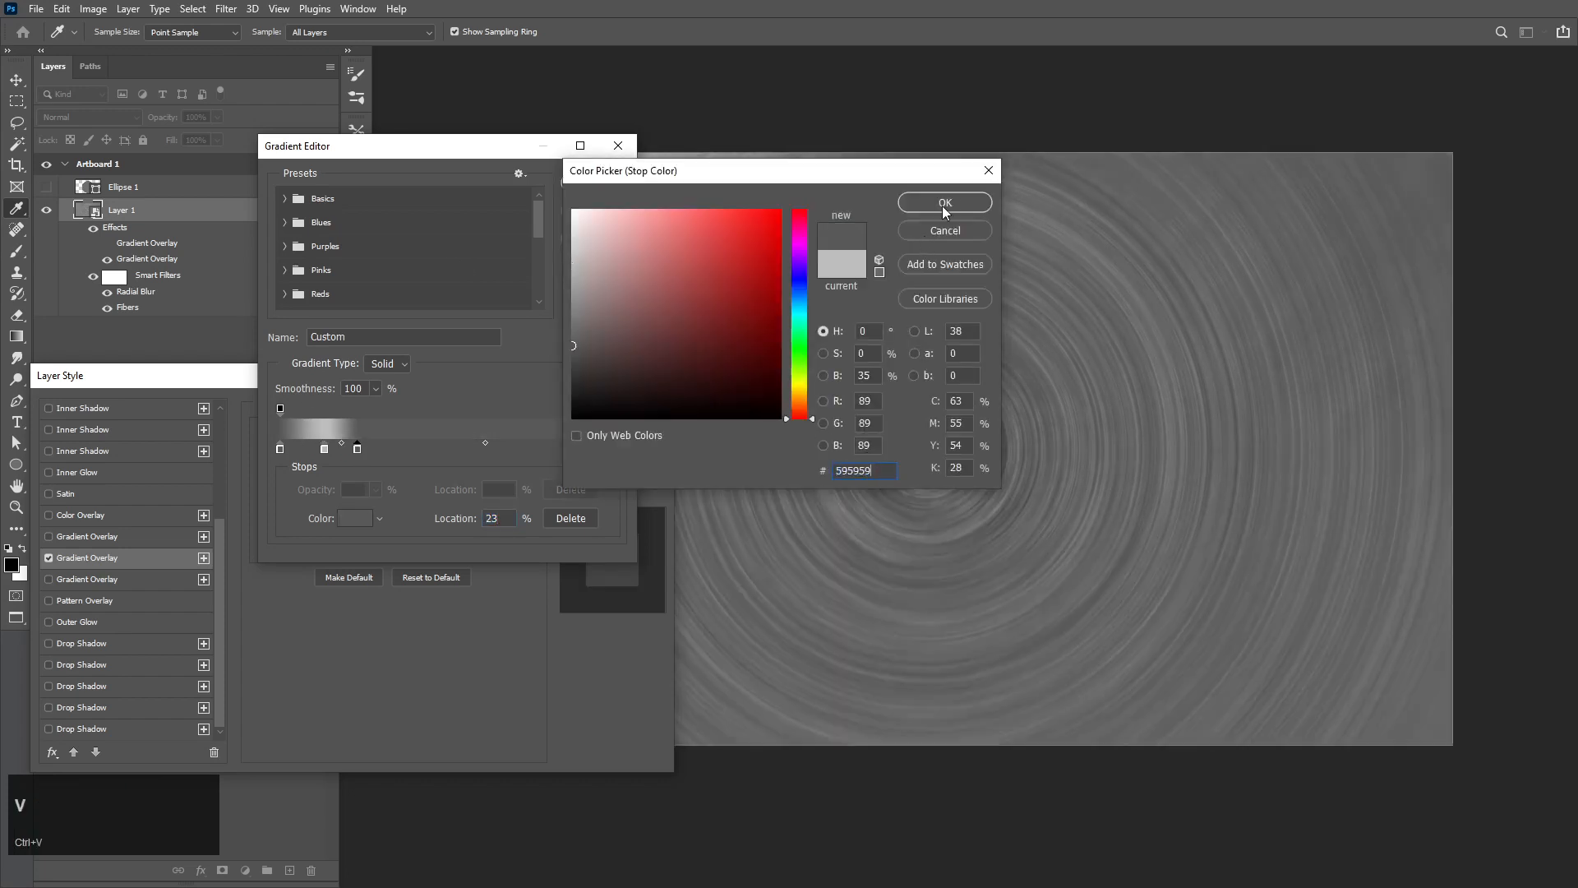
pyautogui.click(945, 205)
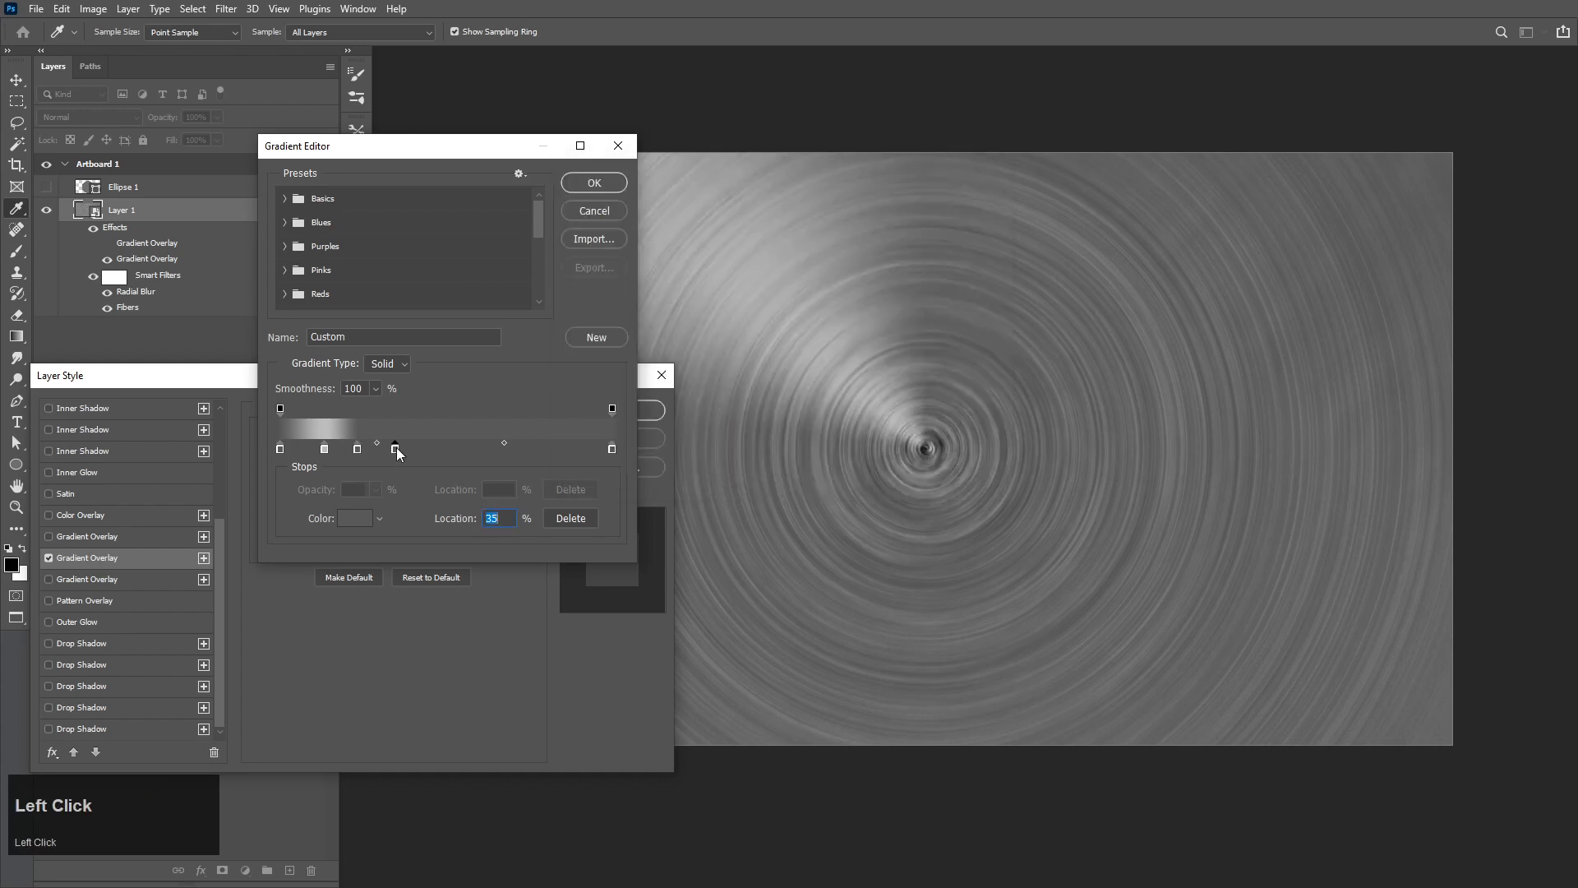
pyautogui.doubleClick(396, 451)
pyautogui.moveTo(585, 240); pyautogui.dragTo(568, 239)
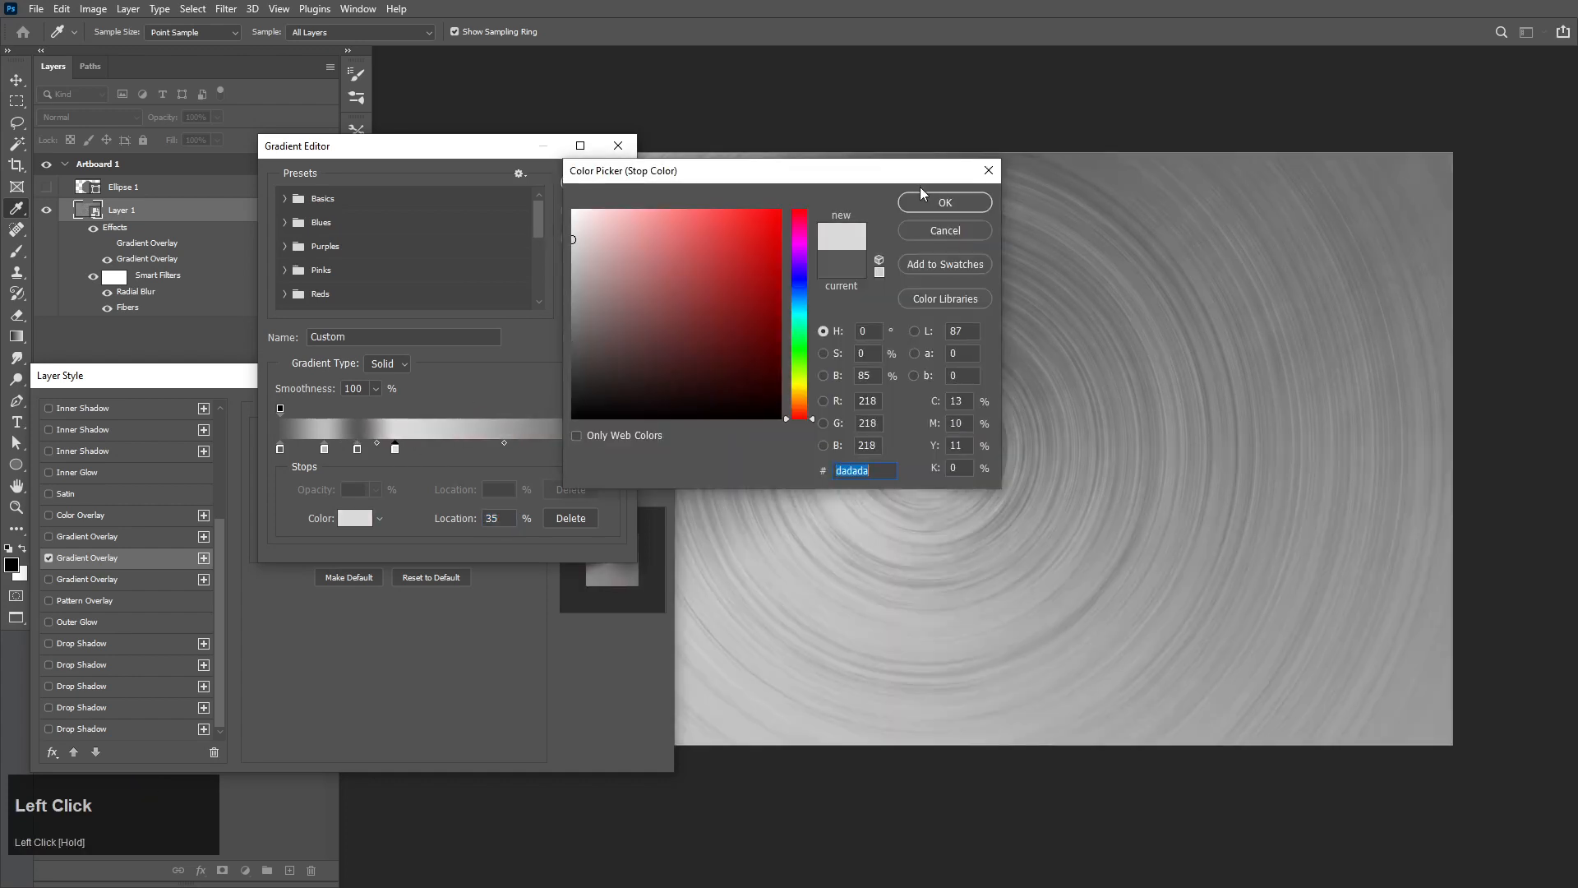
pyautogui.click(929, 202)
# Add a gradient stop at 46% coloured 595959 and a light grey one at 57%
pyautogui.click(435, 450)
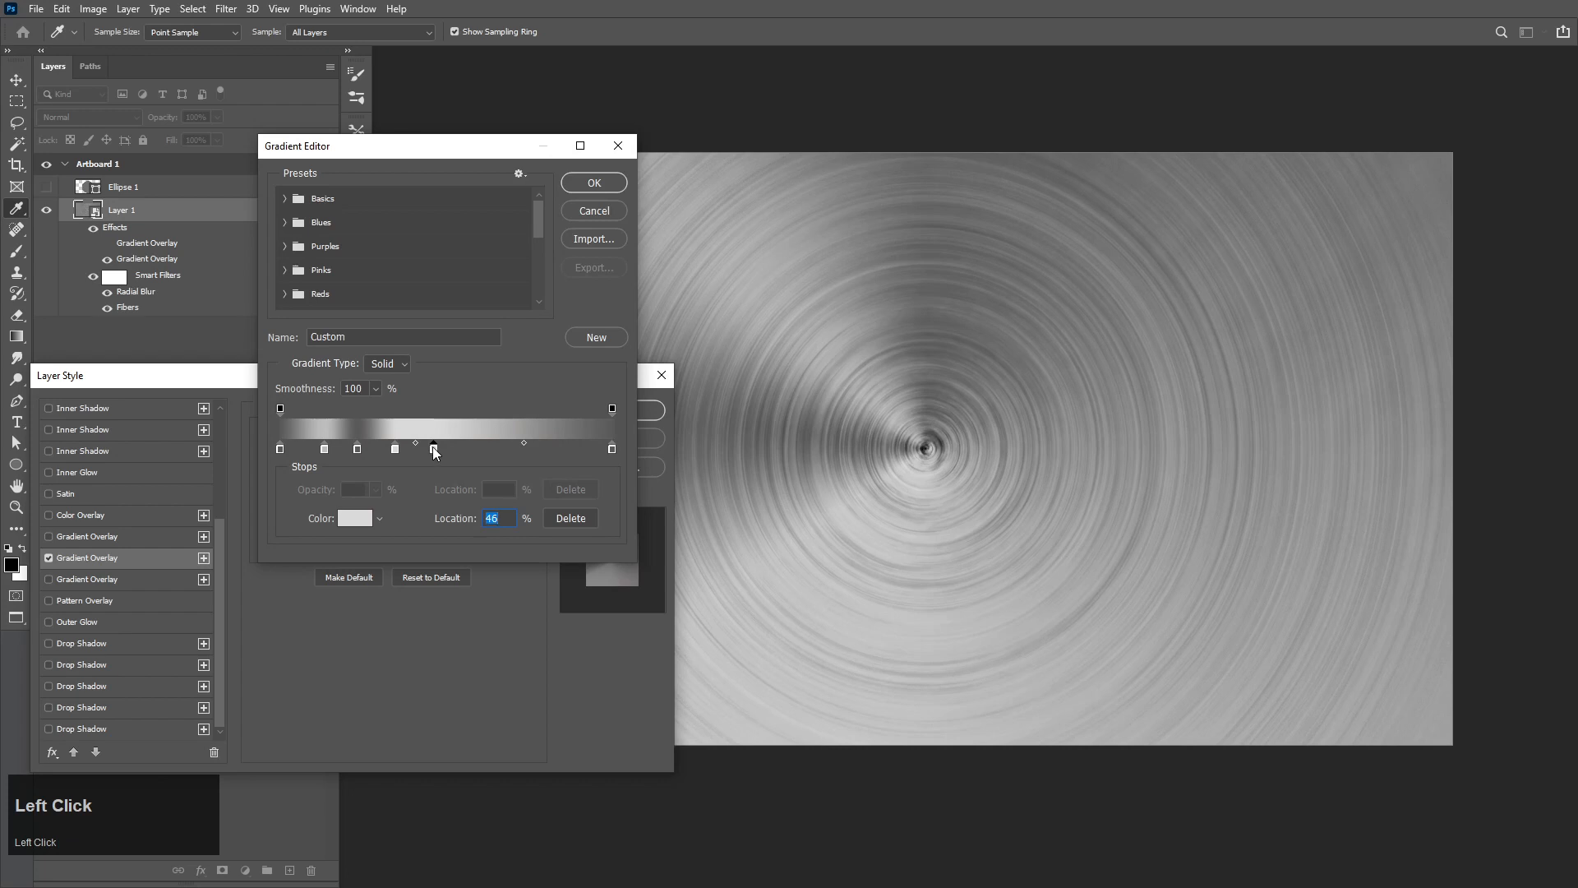
pyautogui.doubleClick(434, 448)
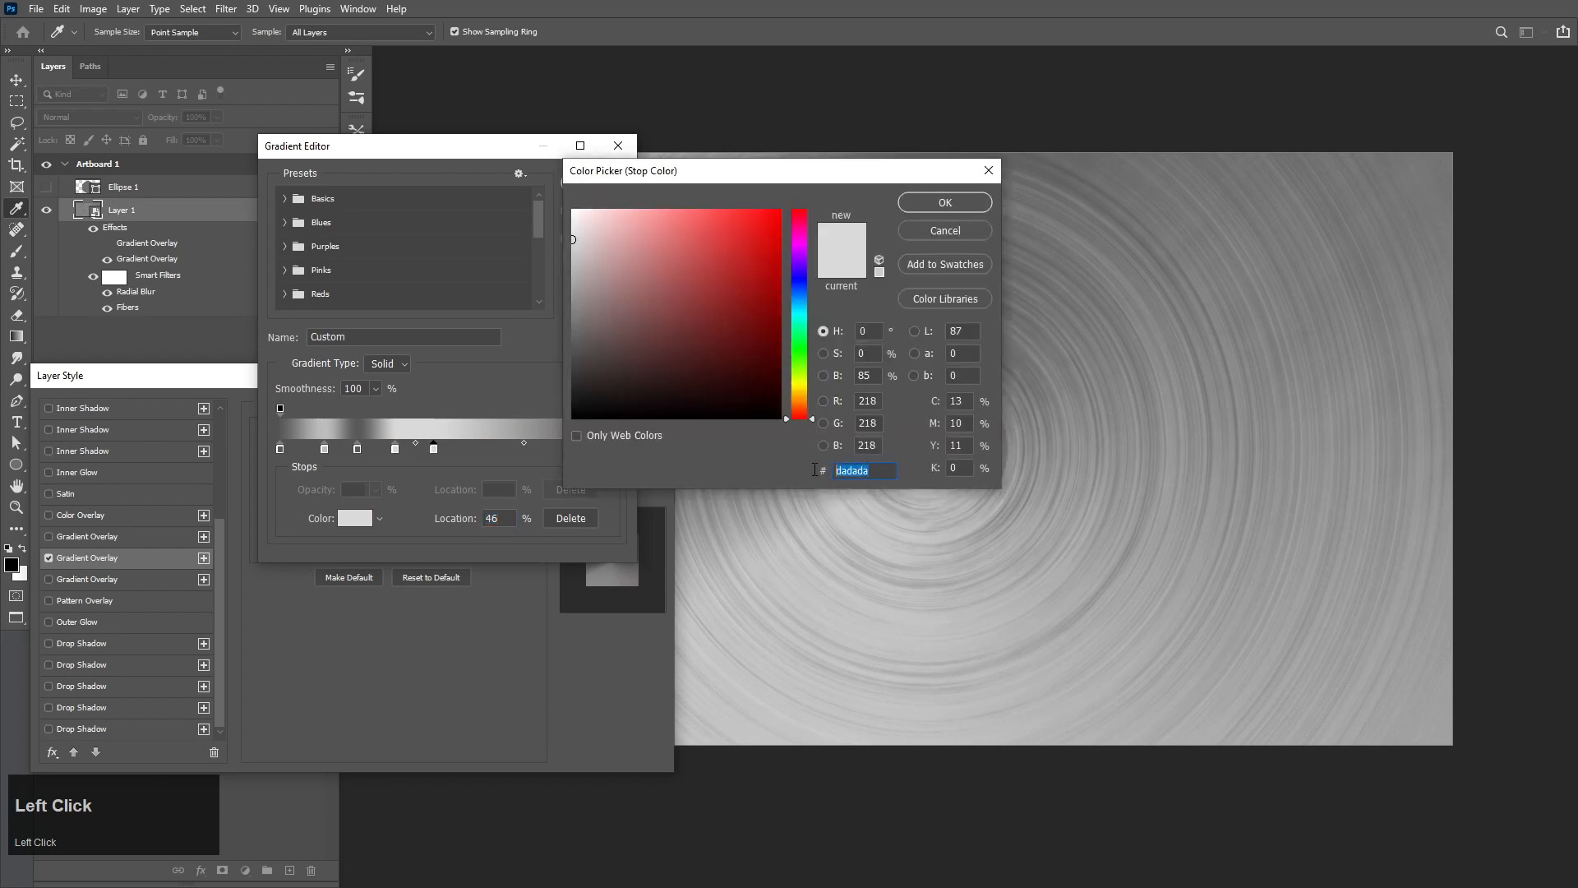
pyautogui.hotkey('ctrl', 'v')
pyautogui.click(946, 202)
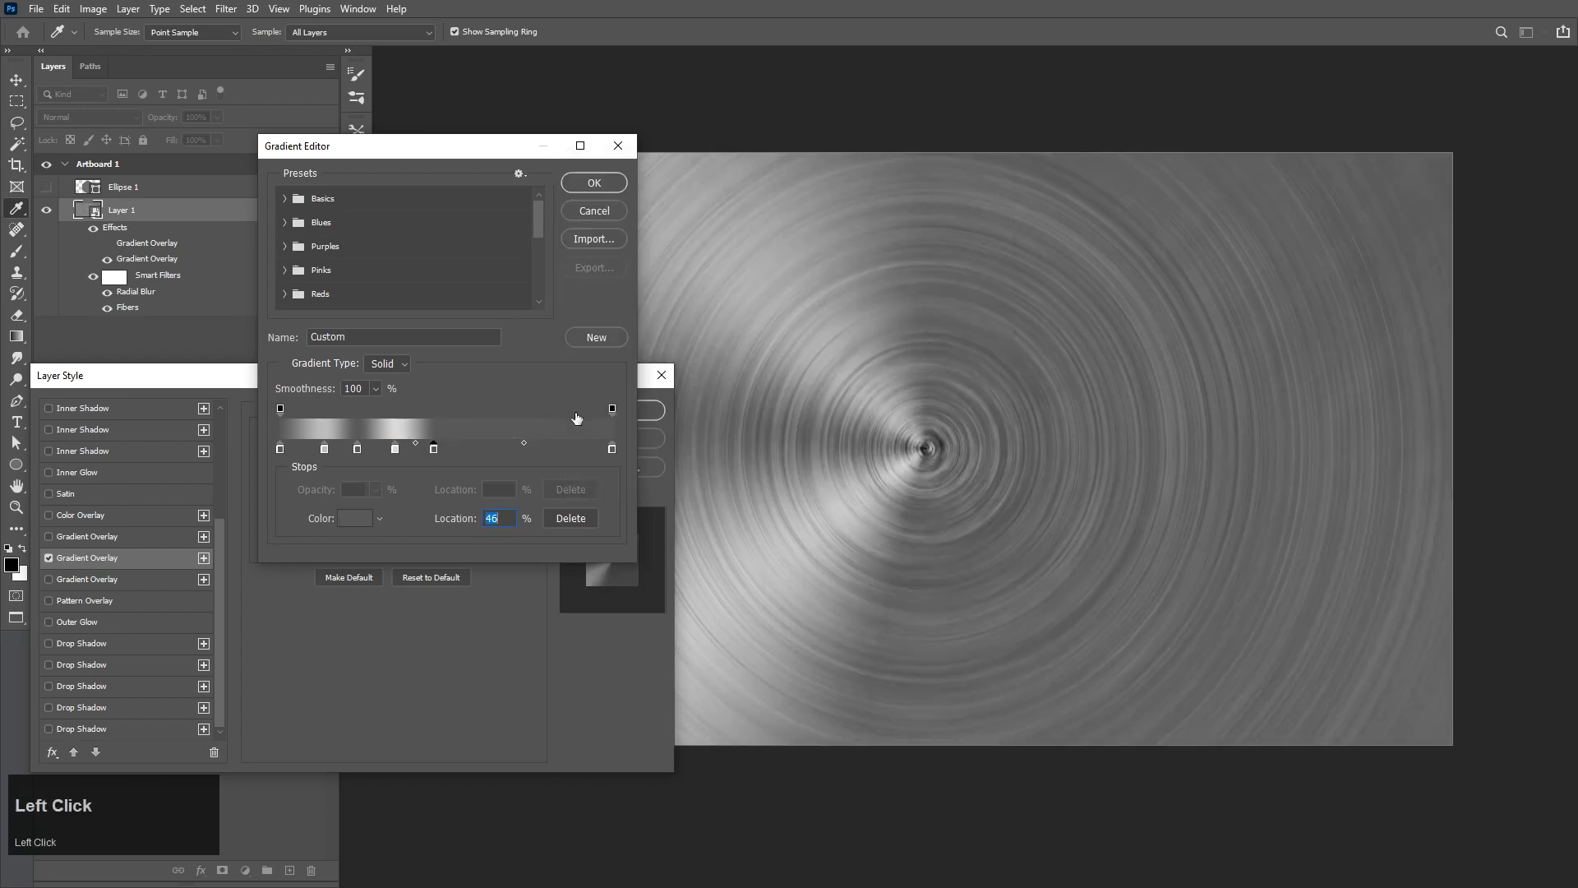
pyautogui.click(470, 453)
pyautogui.doubleClick(472, 450)
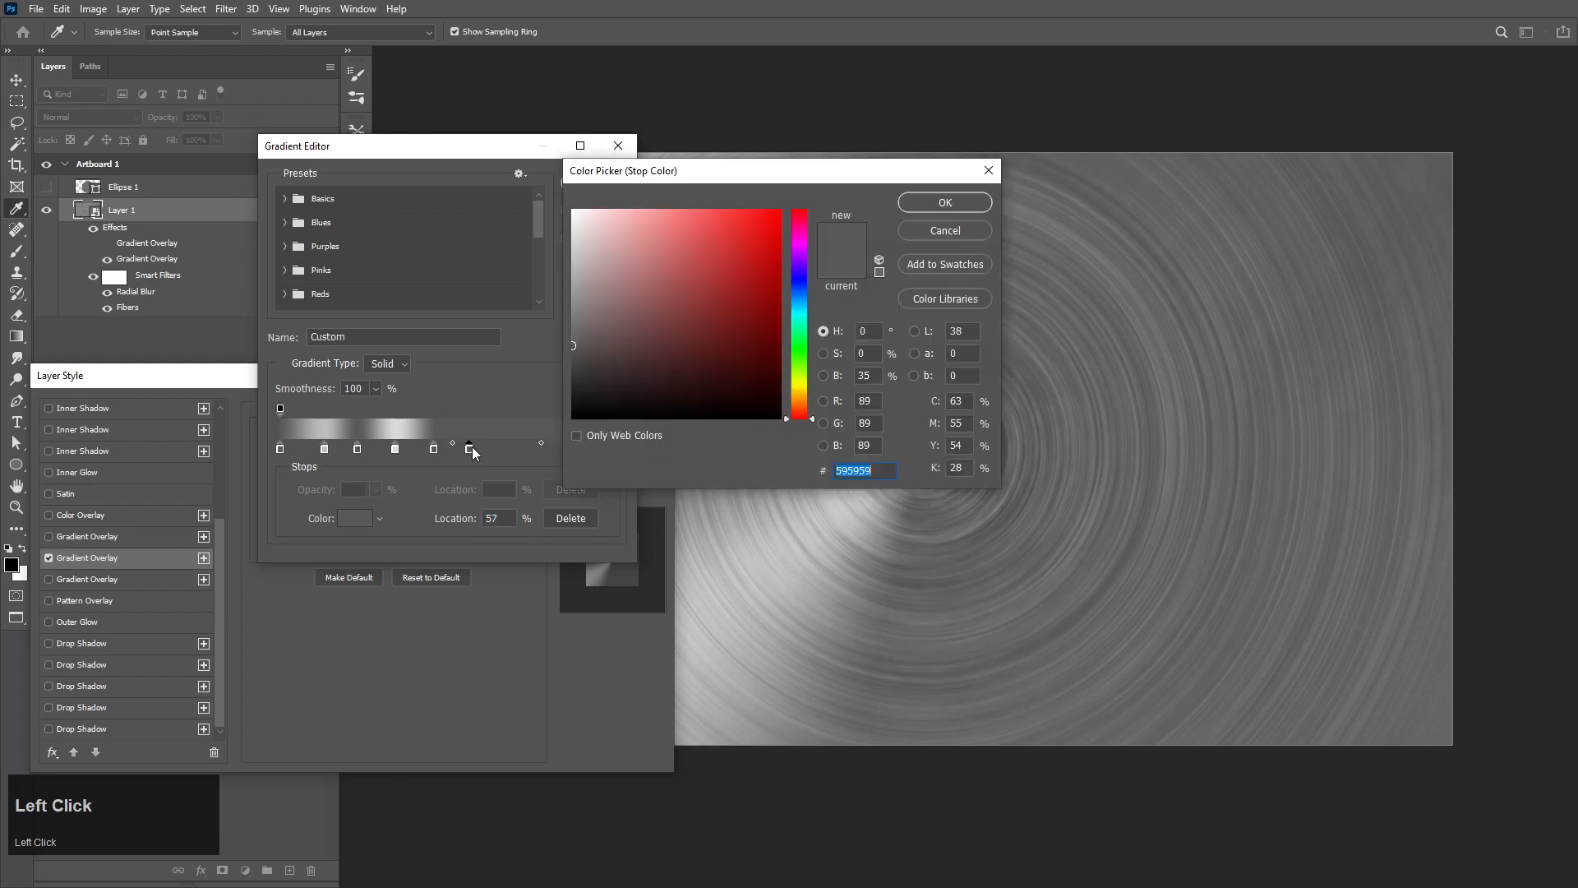
pyautogui.write('ffffff')
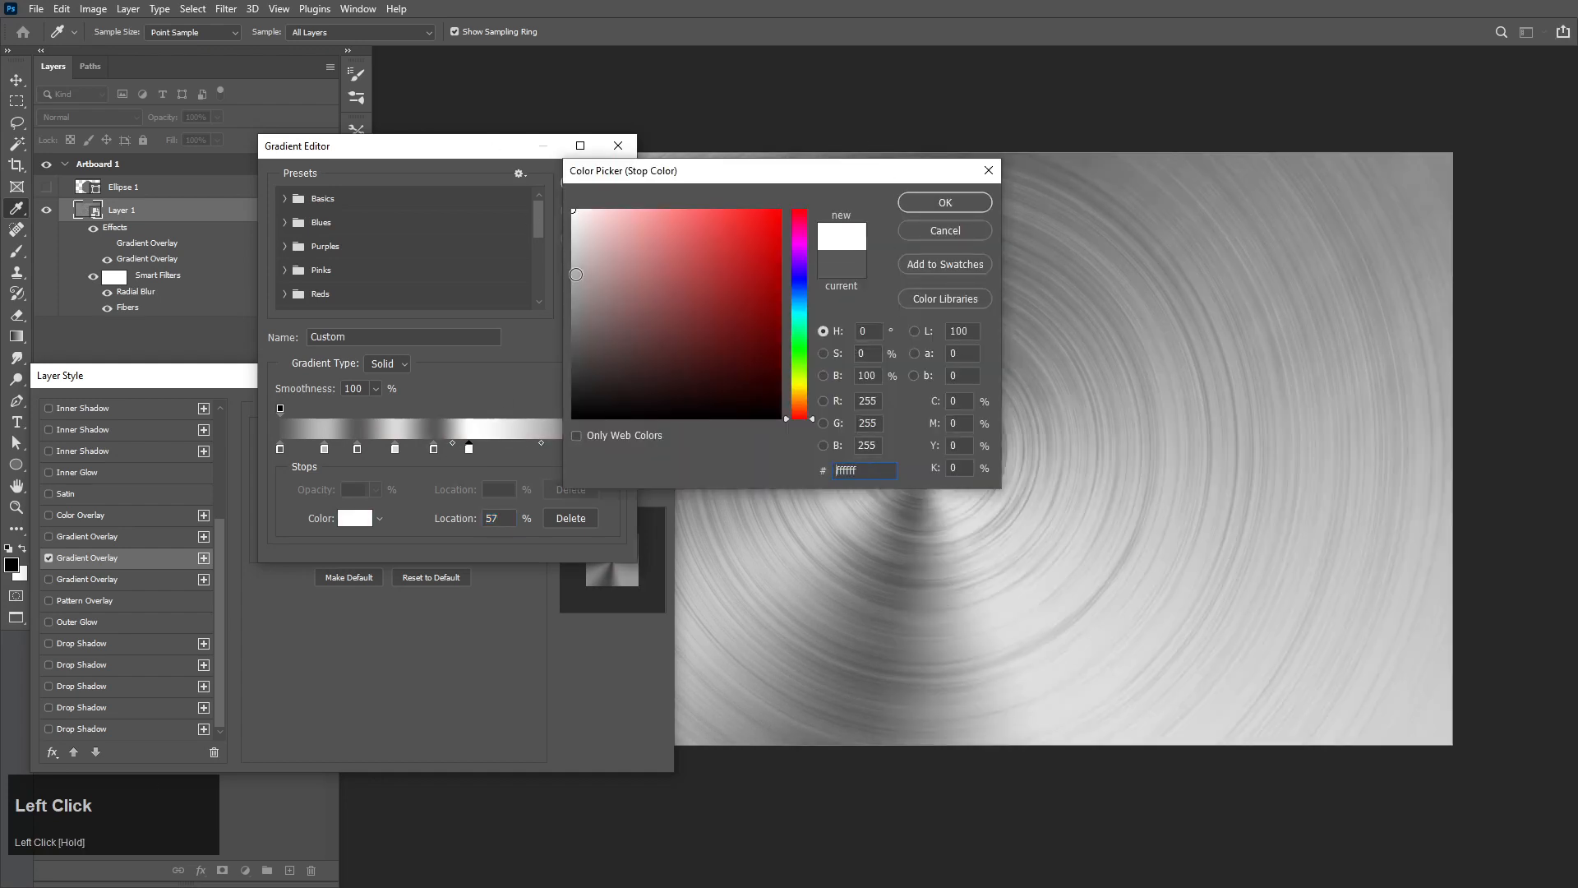
pyautogui.click(945, 203)
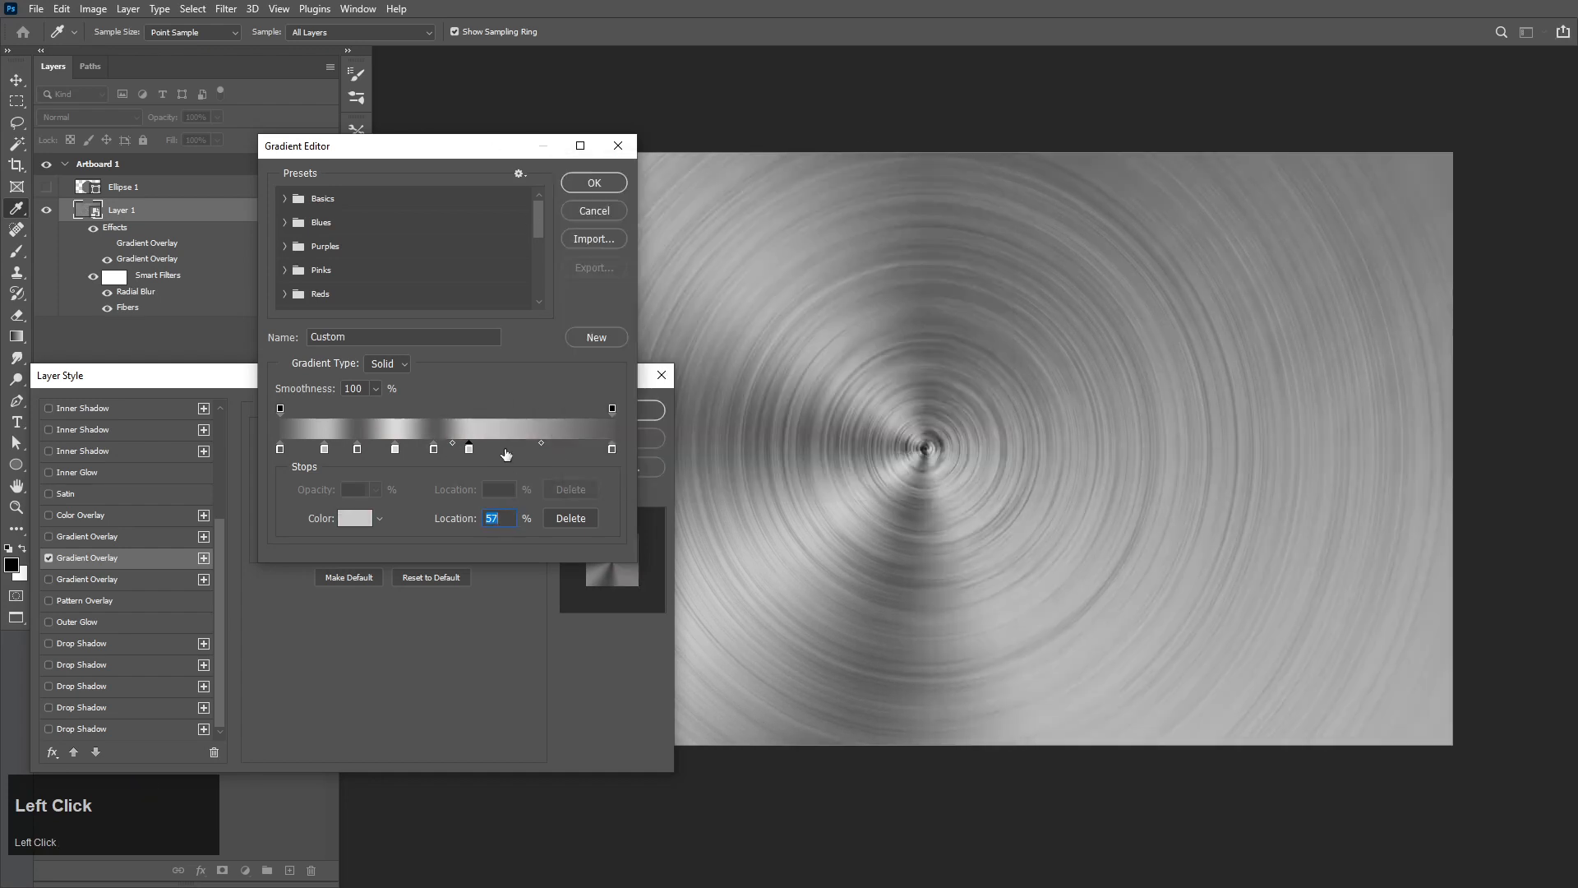
# Add a gradient stop at 78% coloured a6a6a6 and apply the gradient overlay to Layer 1
pyautogui.doubleClick(505, 451)
pyautogui.moveTo(617, 256); pyautogui.dragTo(556, 282)
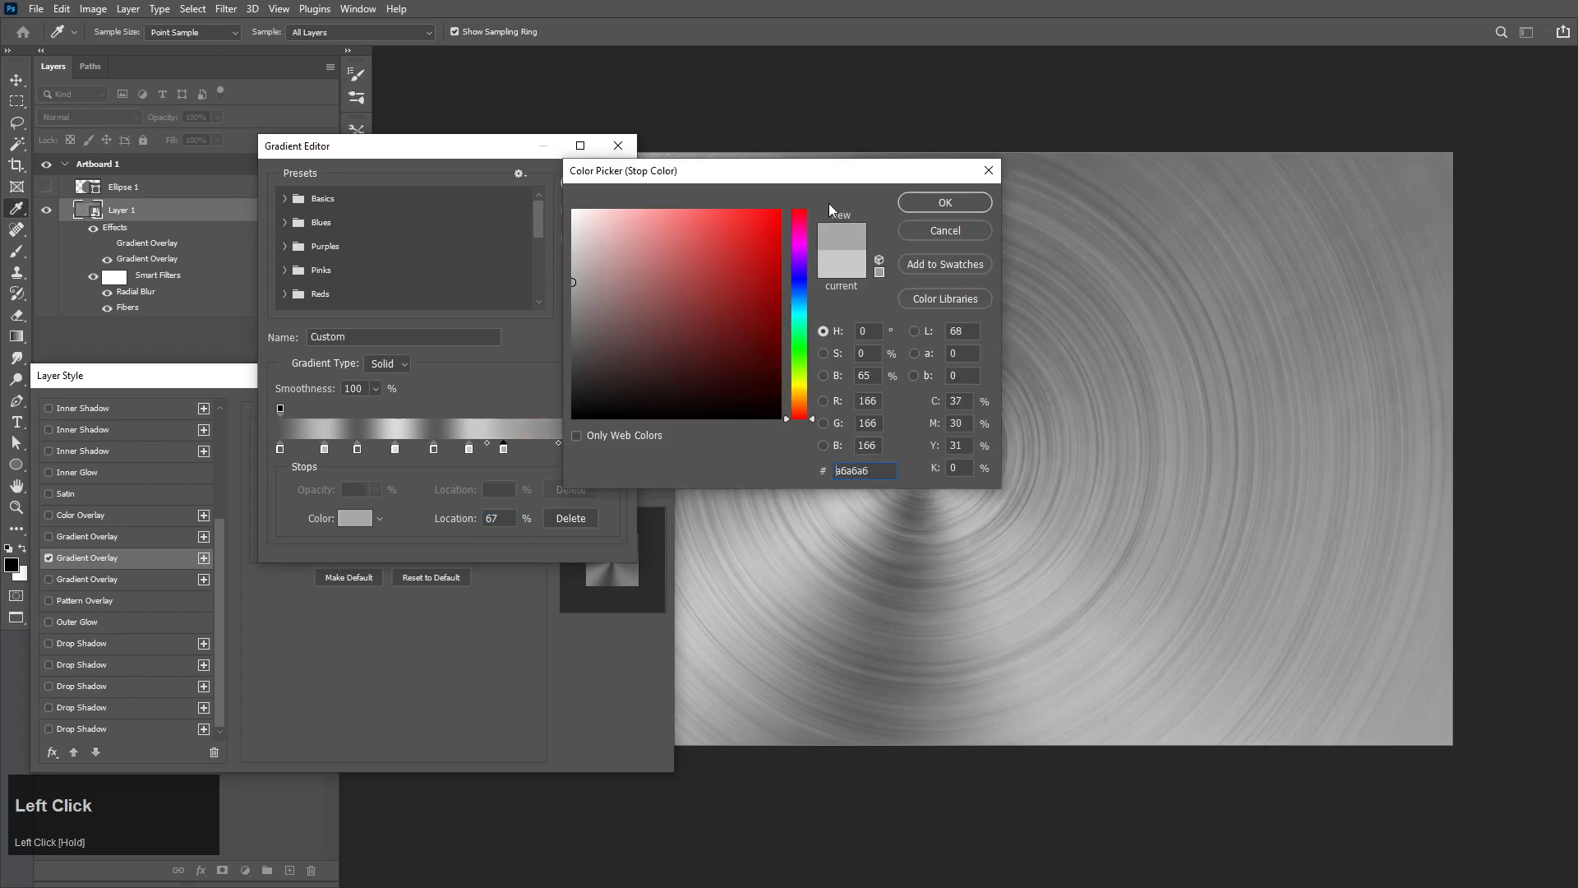
pyautogui.click(930, 208)
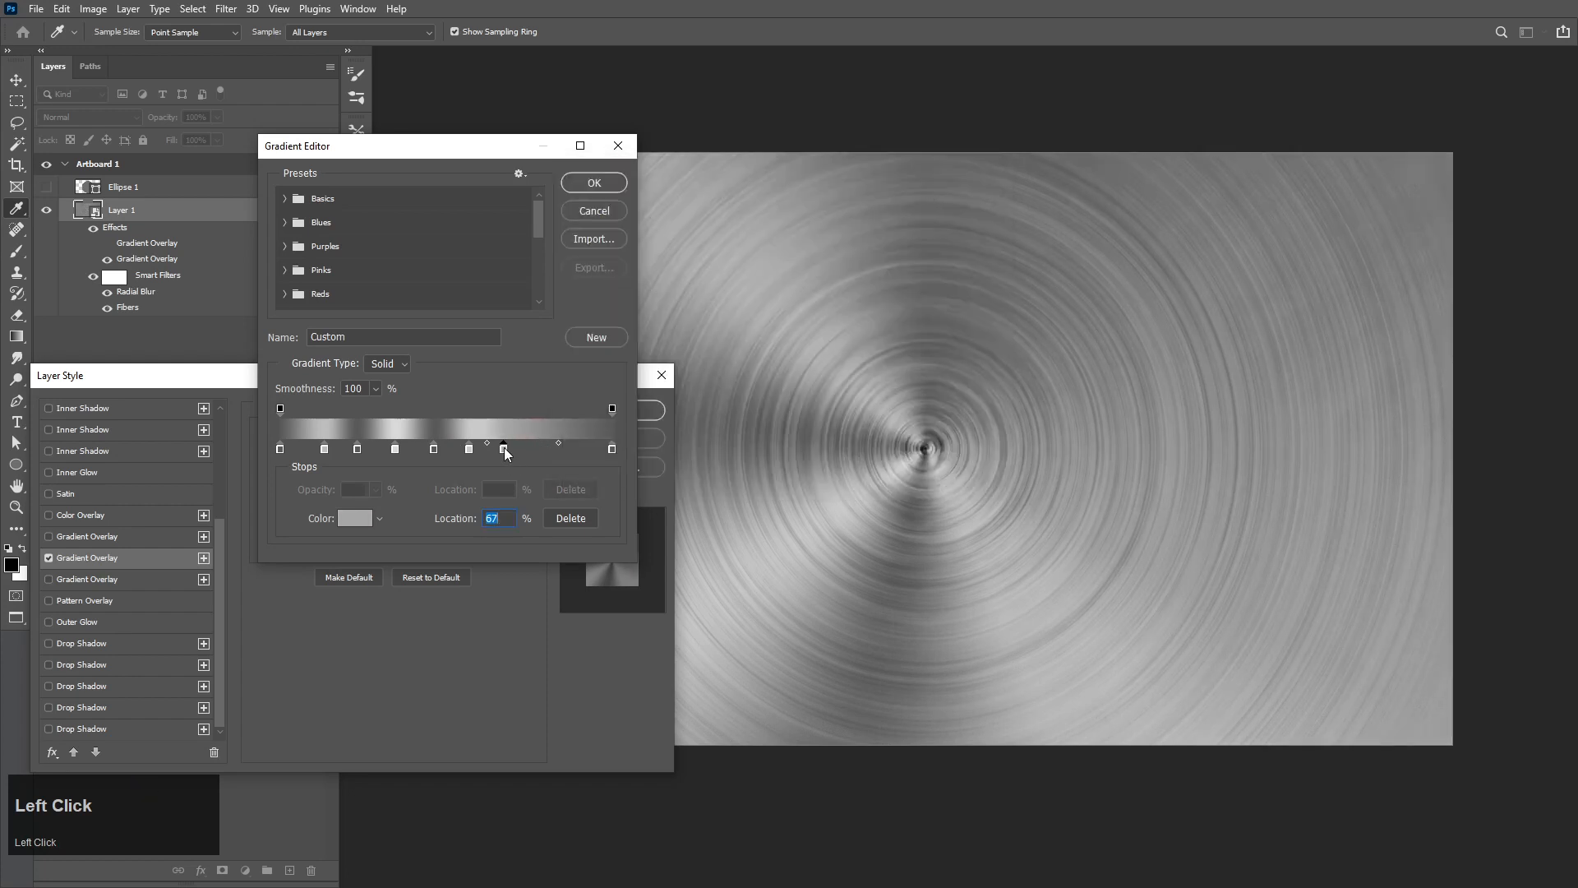
pyautogui.moveTo(505, 451); pyautogui.dragTo(541, 453)
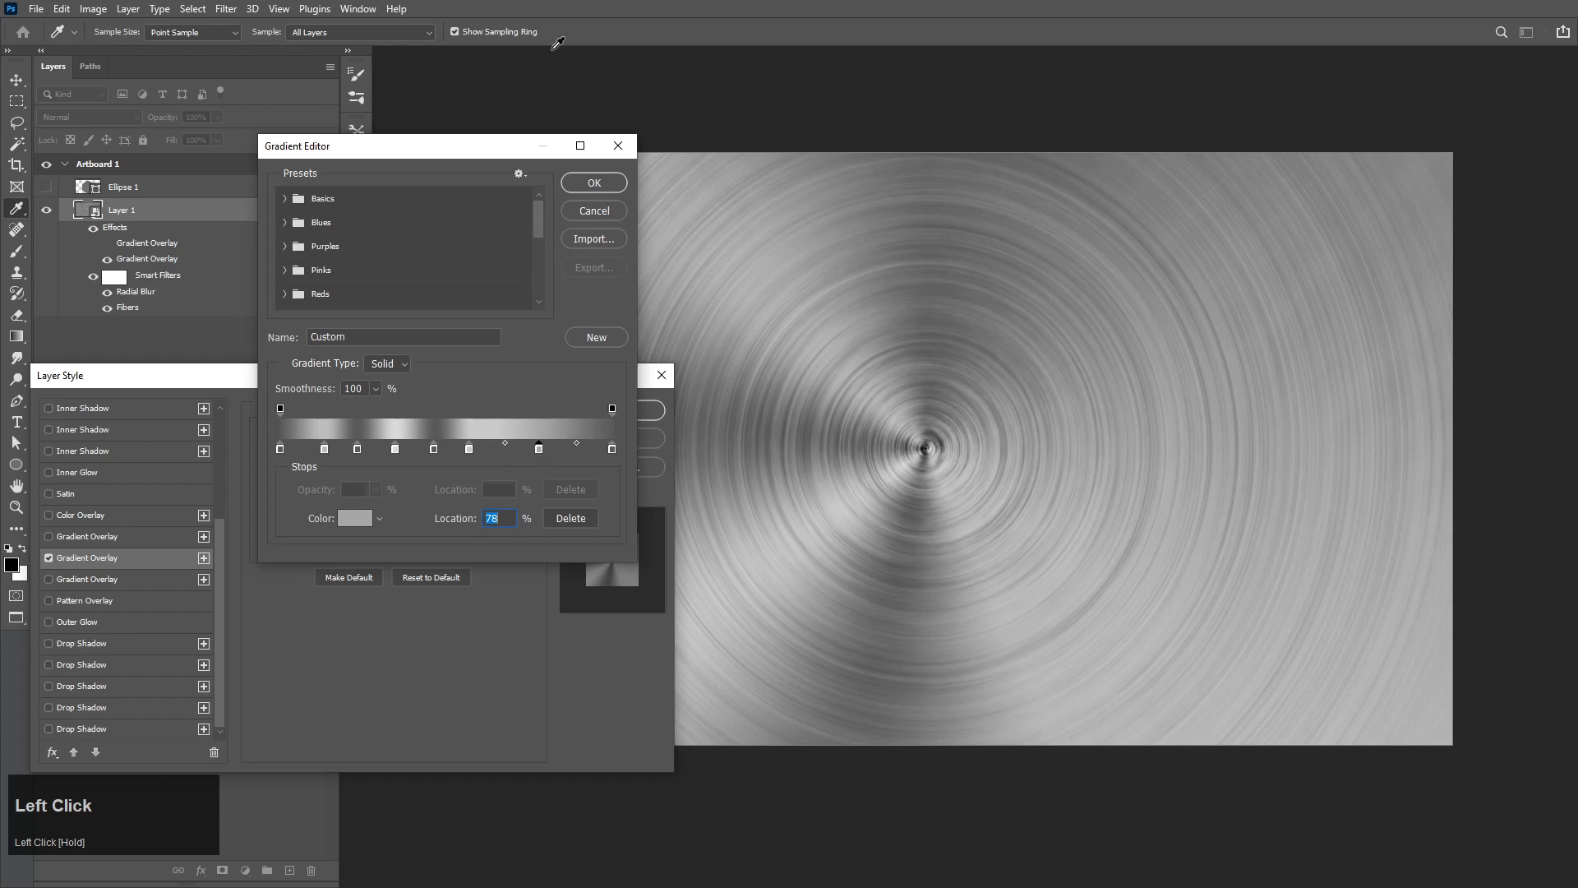
pyautogui.click(595, 186)
pyautogui.click(599, 408)
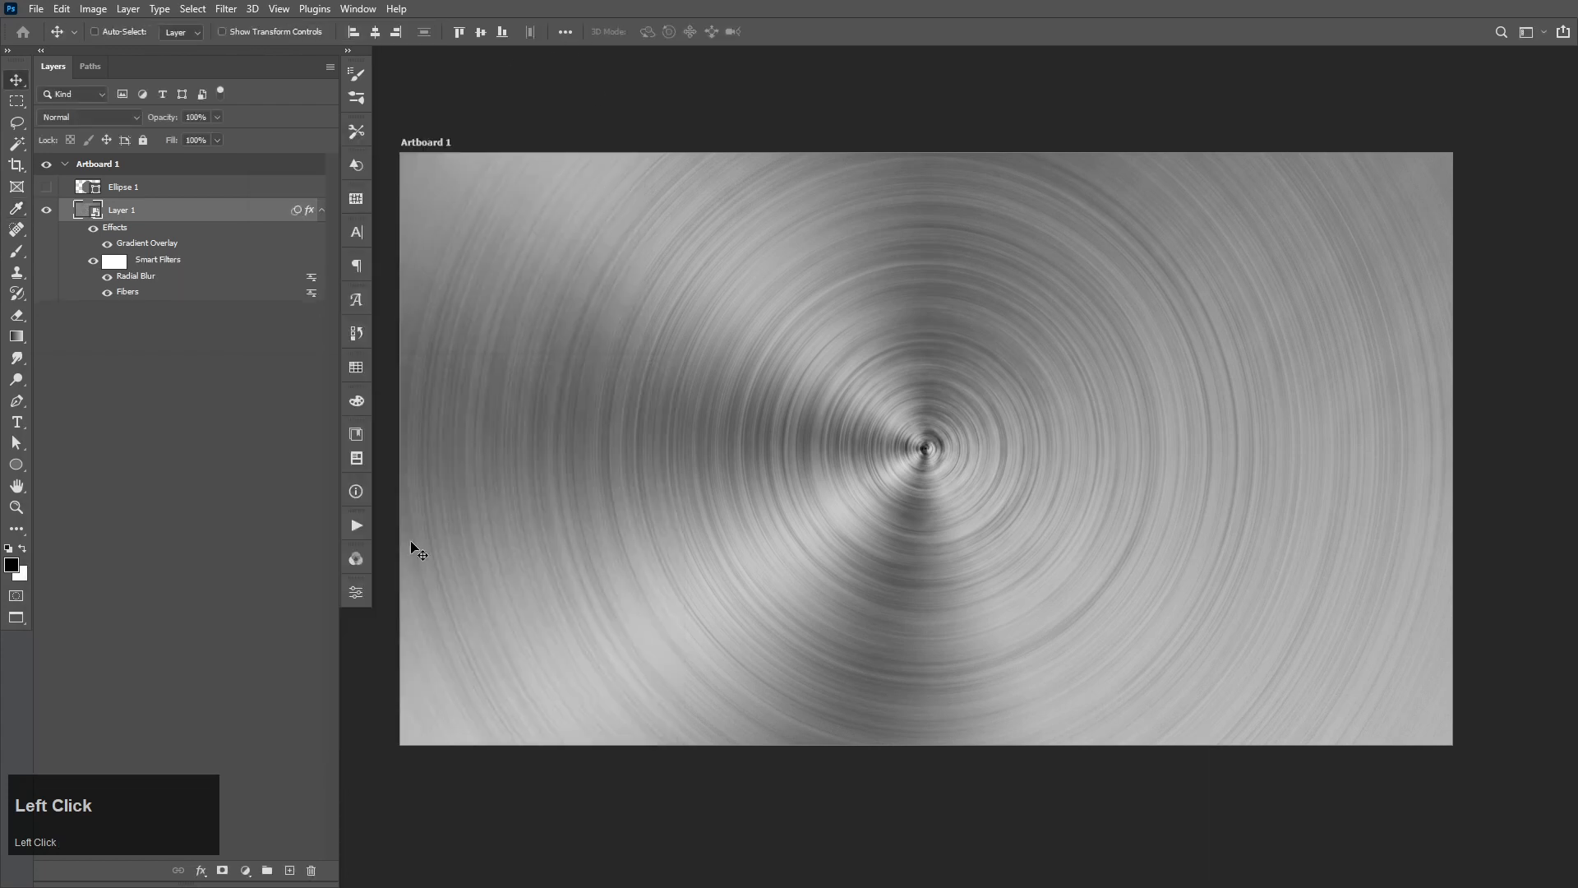
# Duplicate Layer 1 and move the copy above the Ellipse 1 layer
pyautogui.press('ctrl')
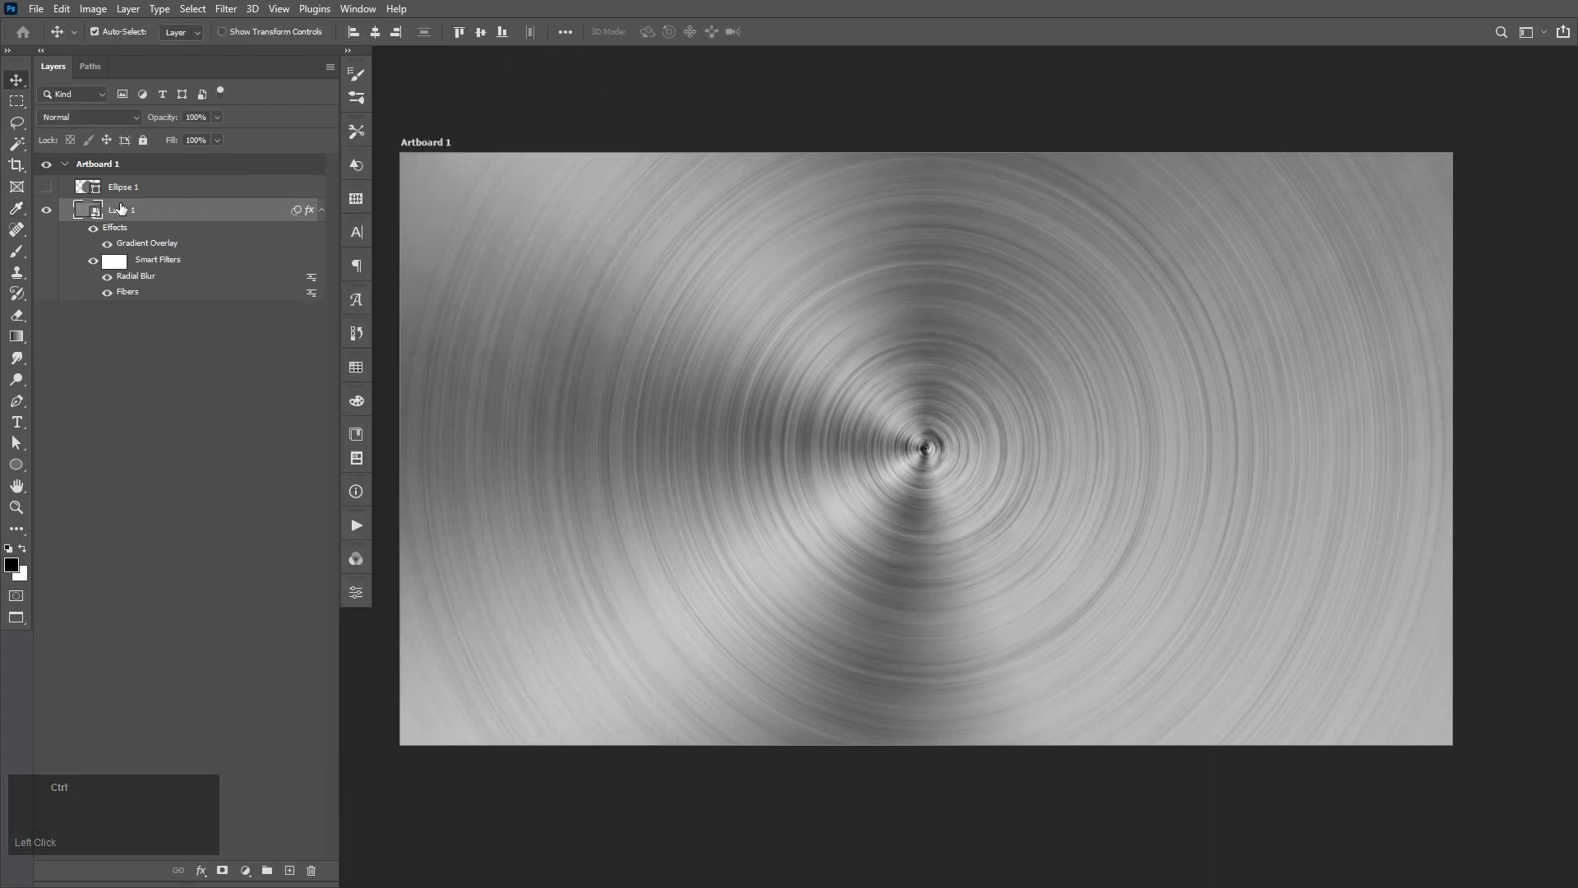
pyautogui.hotkey('ctrl', 'j')
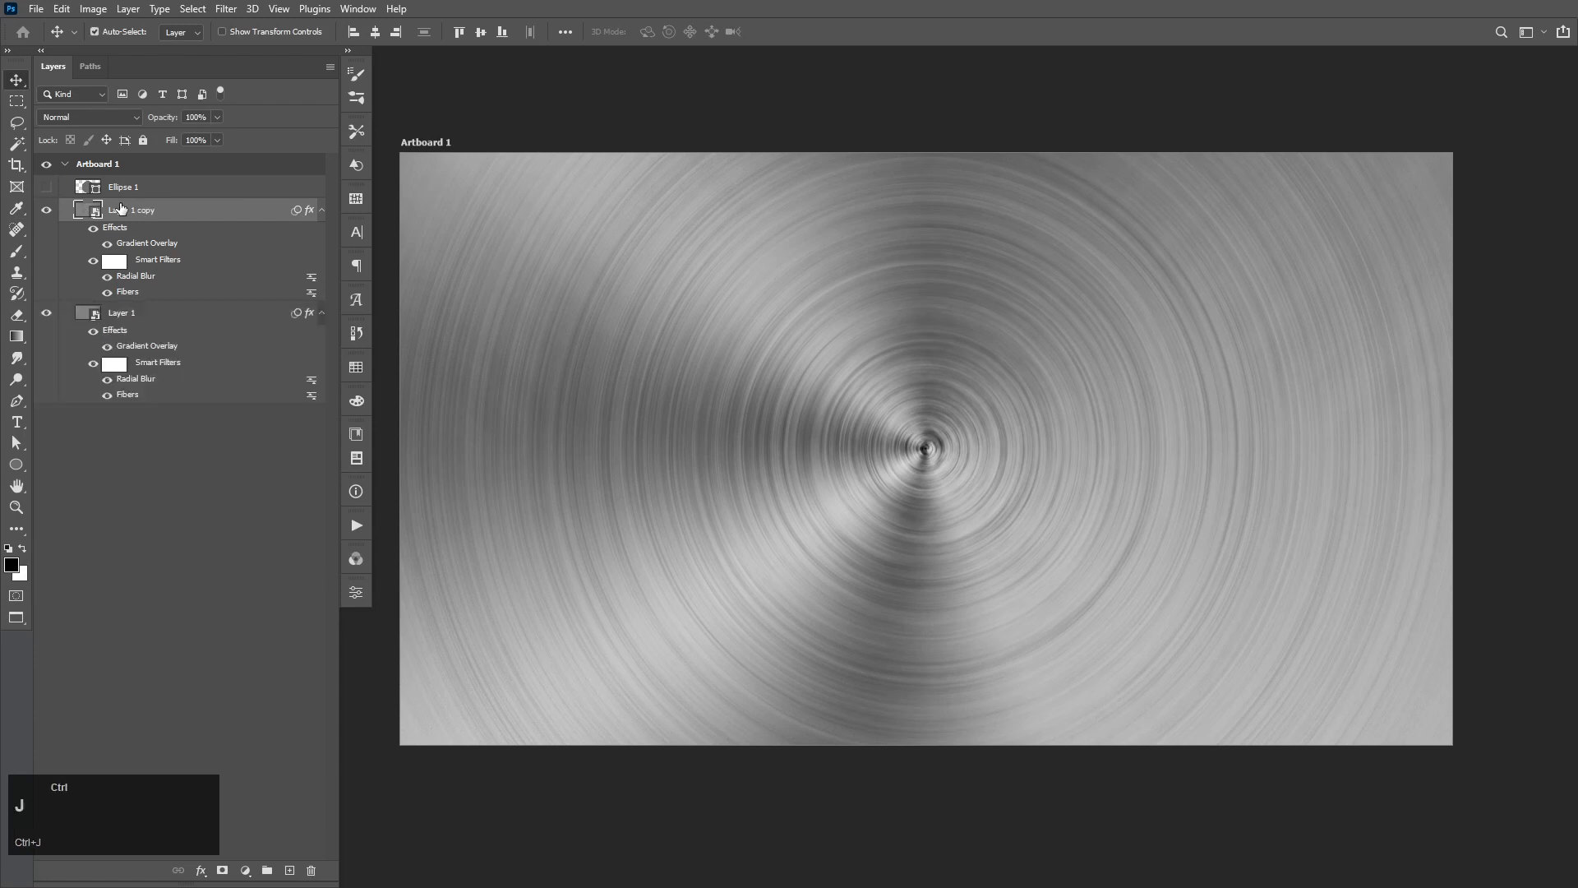
pyautogui.hotkey('ctrl', ']')
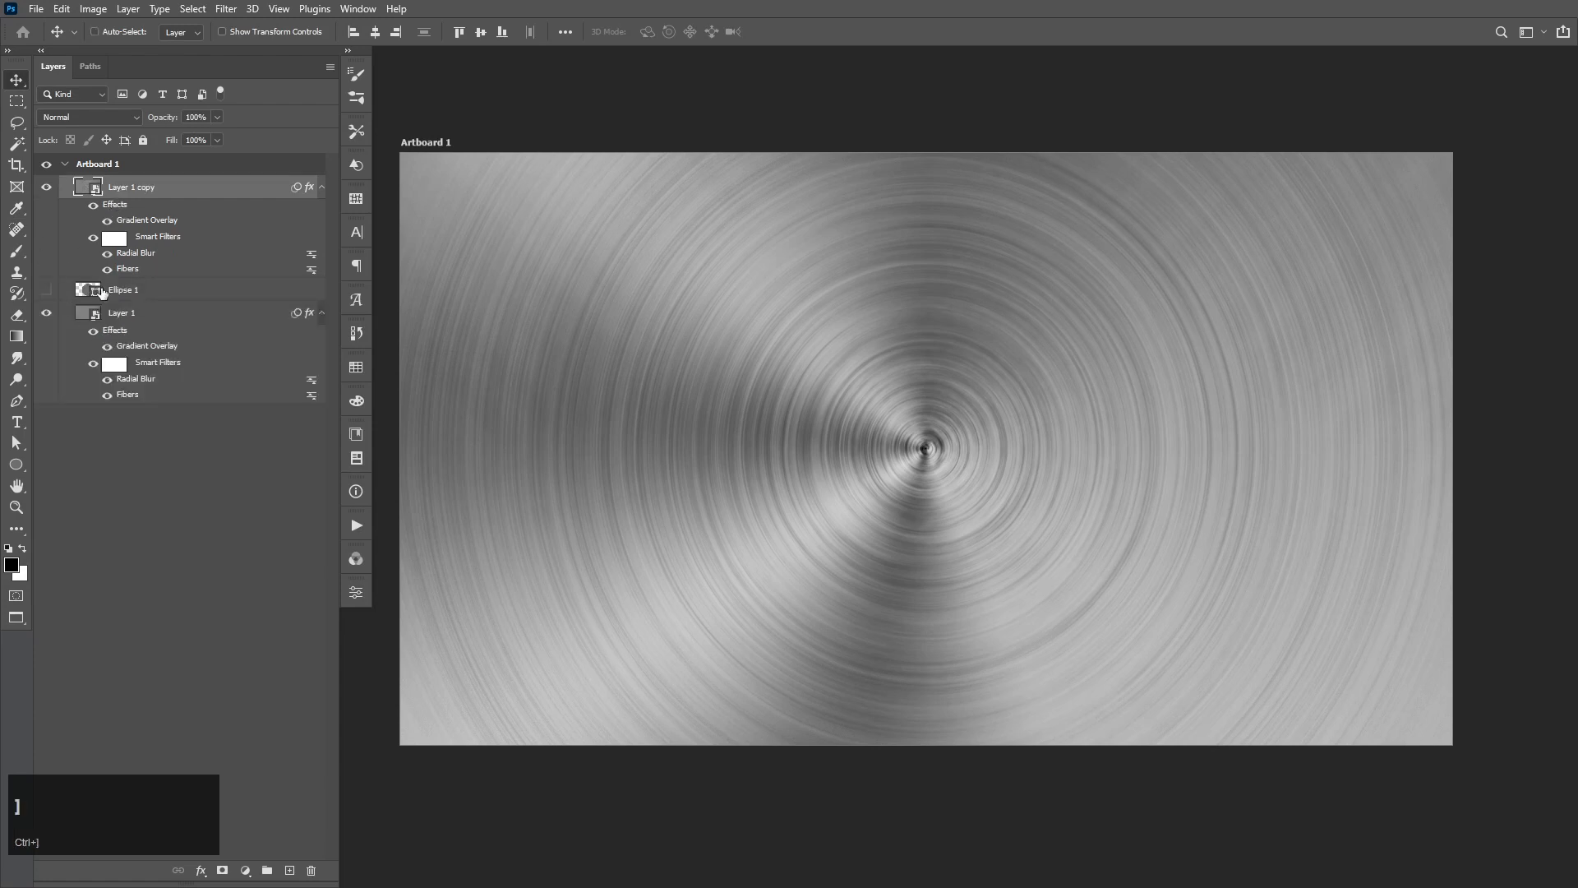
# Make the Ellipse 1 layer visible and clip Layer 1 copy to it with a clipping mask
pyautogui.click(46, 290)
pyautogui.click(146, 289)
pyautogui.click(163, 195)
pyautogui.click(92, 9)
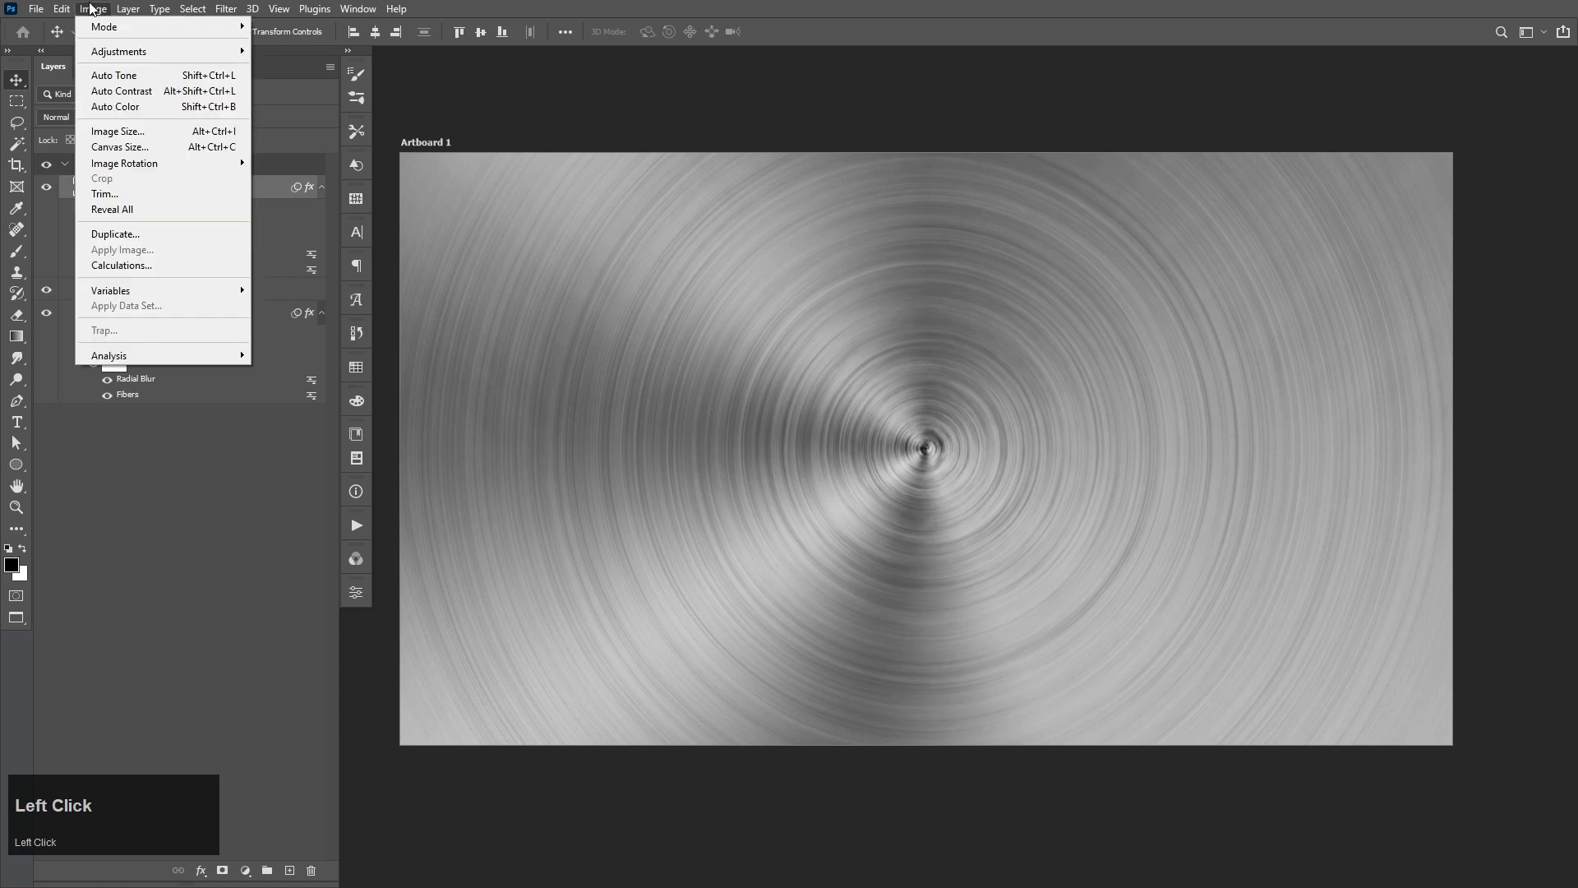
pyautogui.moveTo(118, 10)
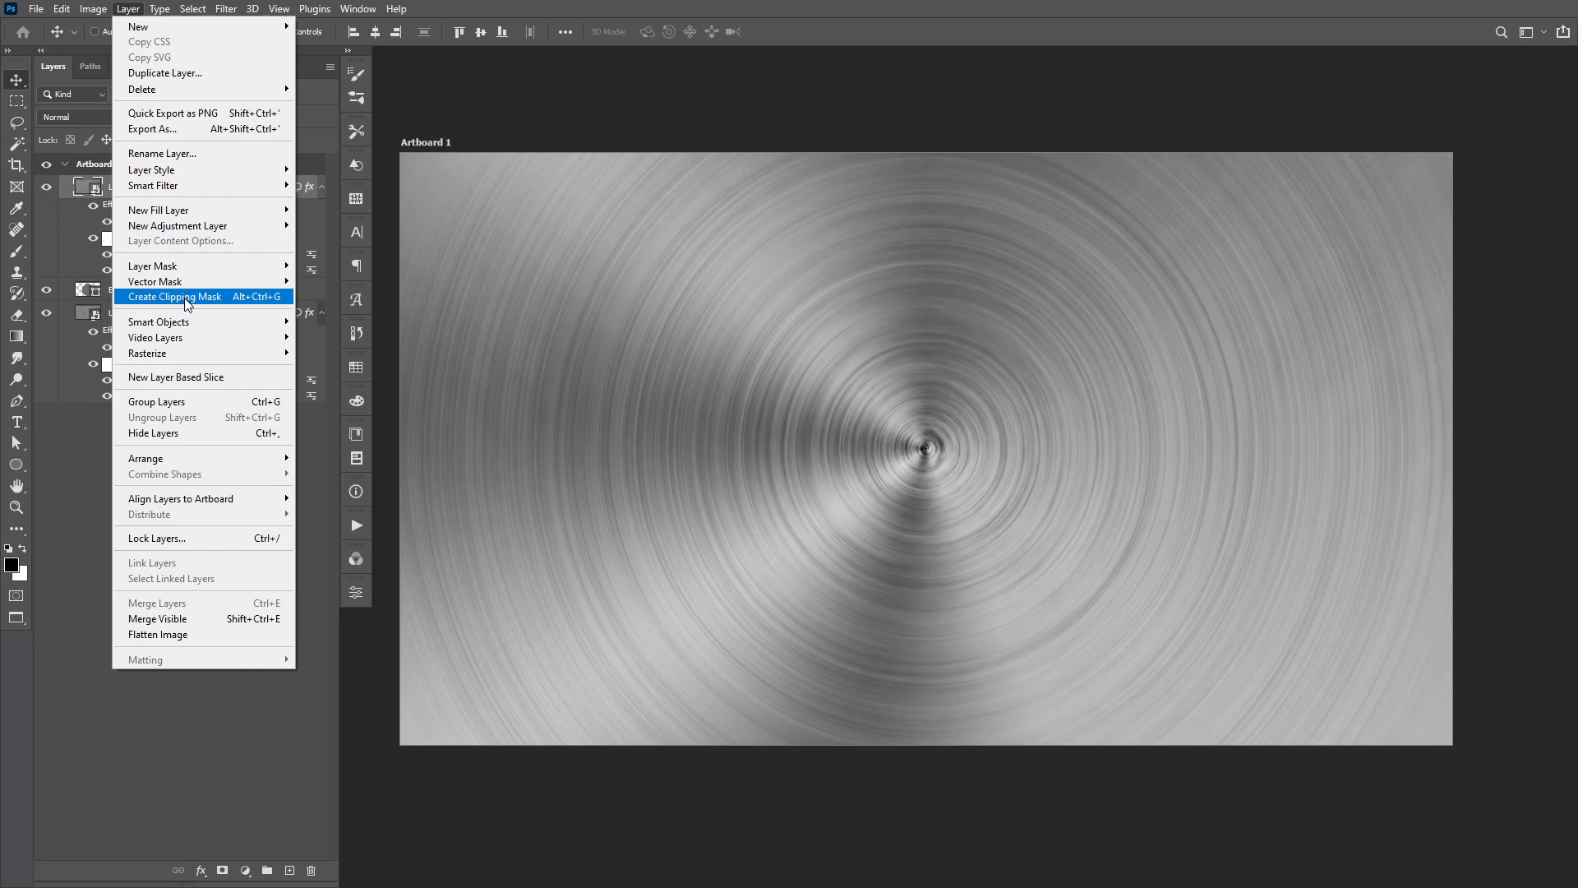
pyautogui.click(59, 506)
pyautogui.click(172, 191)
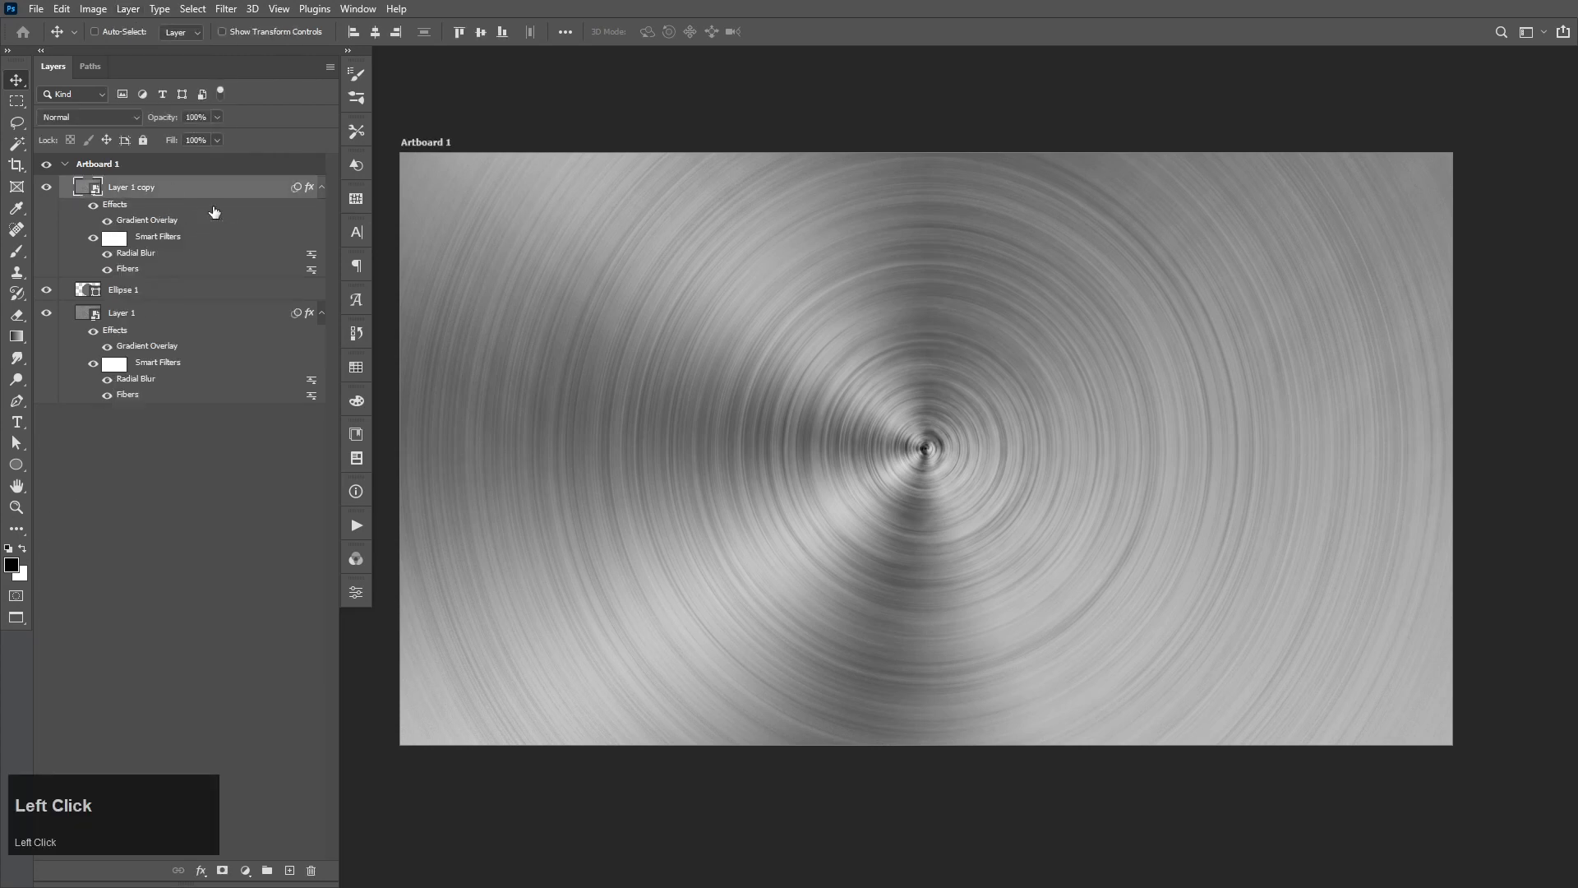
pyautogui.press('ctrl')
pyautogui.hotkey('ctrl', 'alt', 'g')
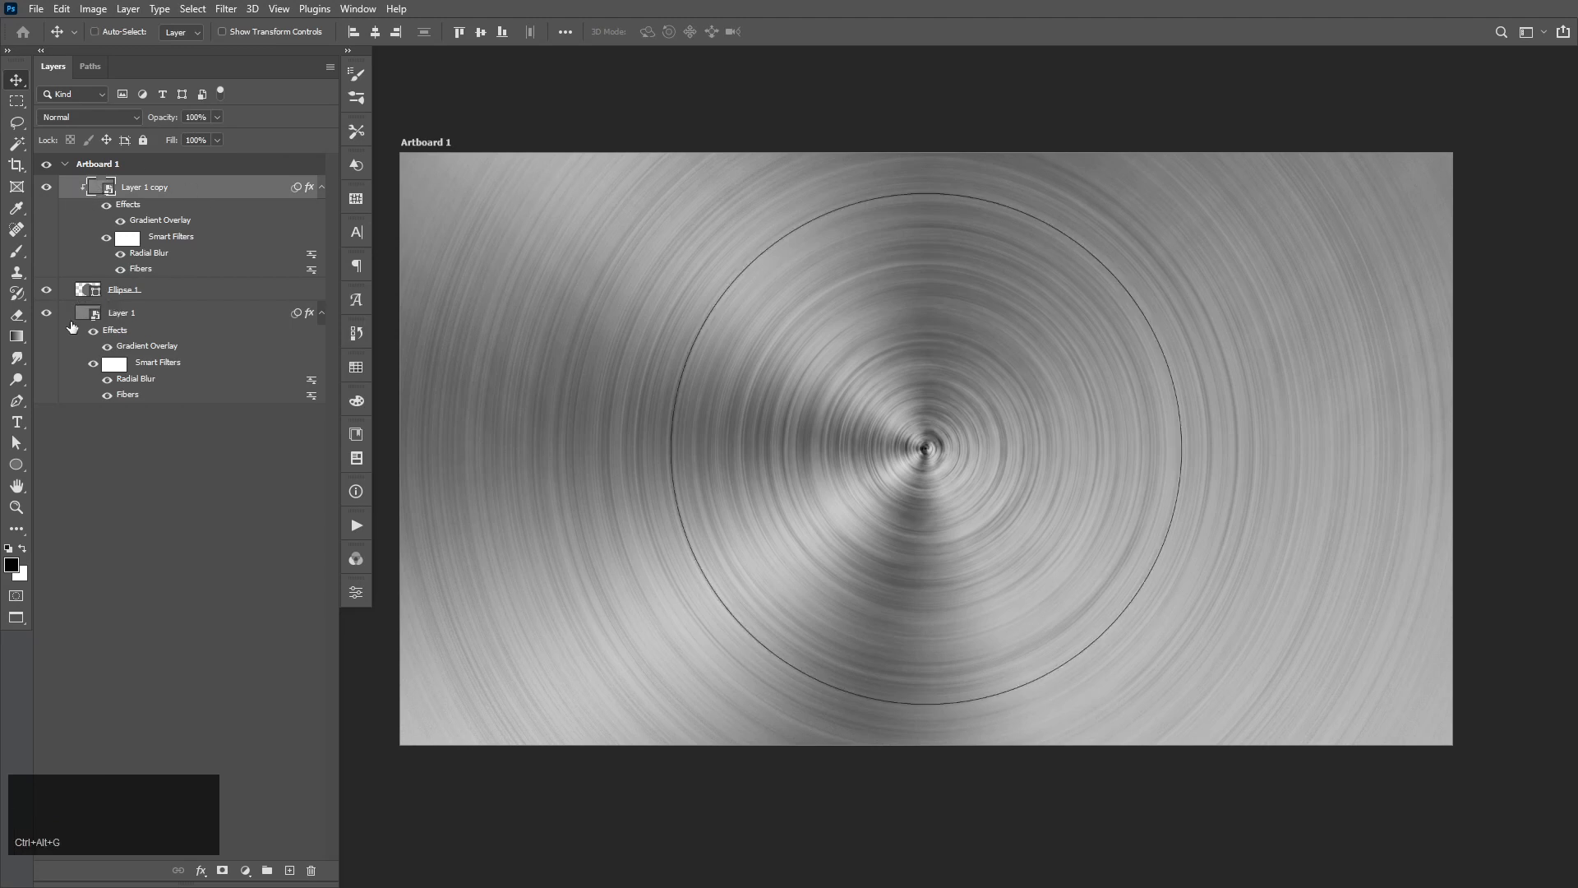
# Hide Layer 1 and remove the stroke from the Ellipse 1 shape
pyautogui.click(46, 317)
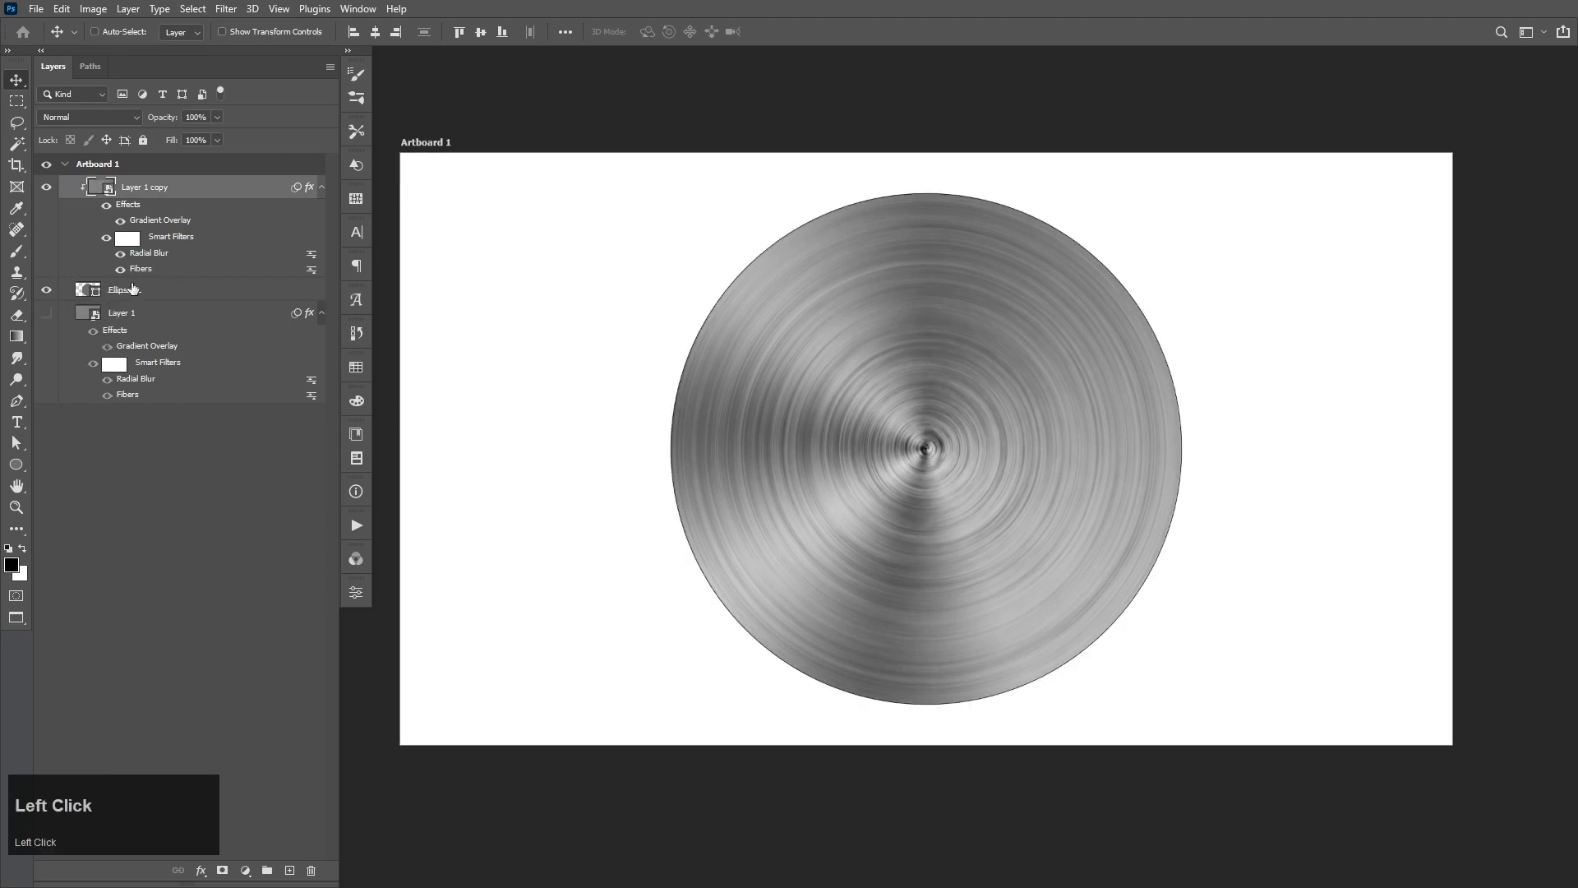
pyautogui.click(152, 296)
pyautogui.press('p')
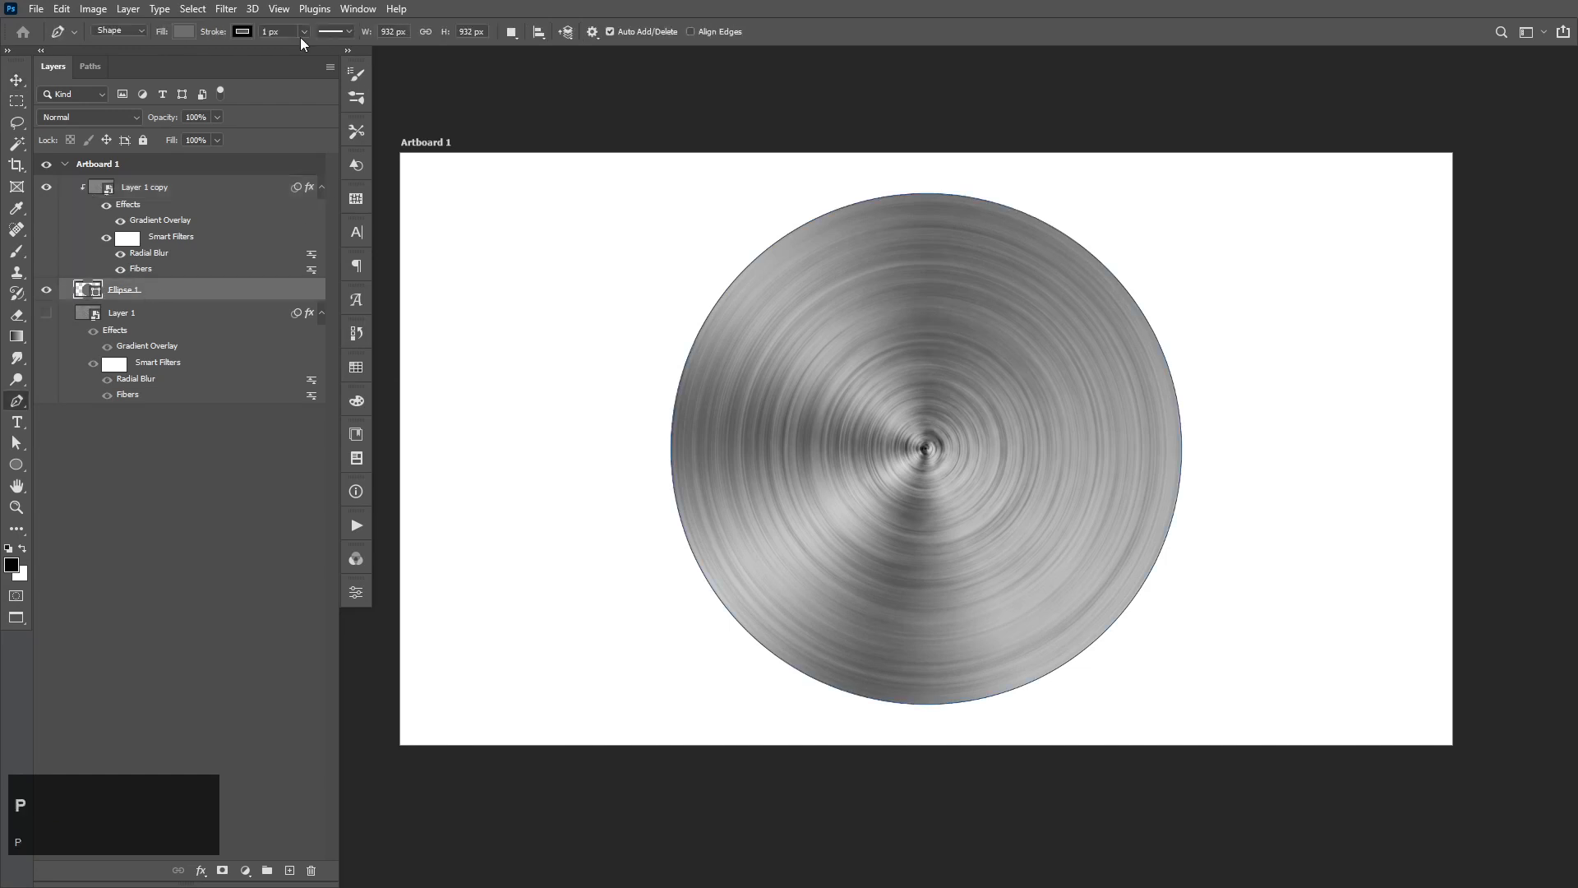
pyautogui.click(243, 32)
pyautogui.click(146, 66)
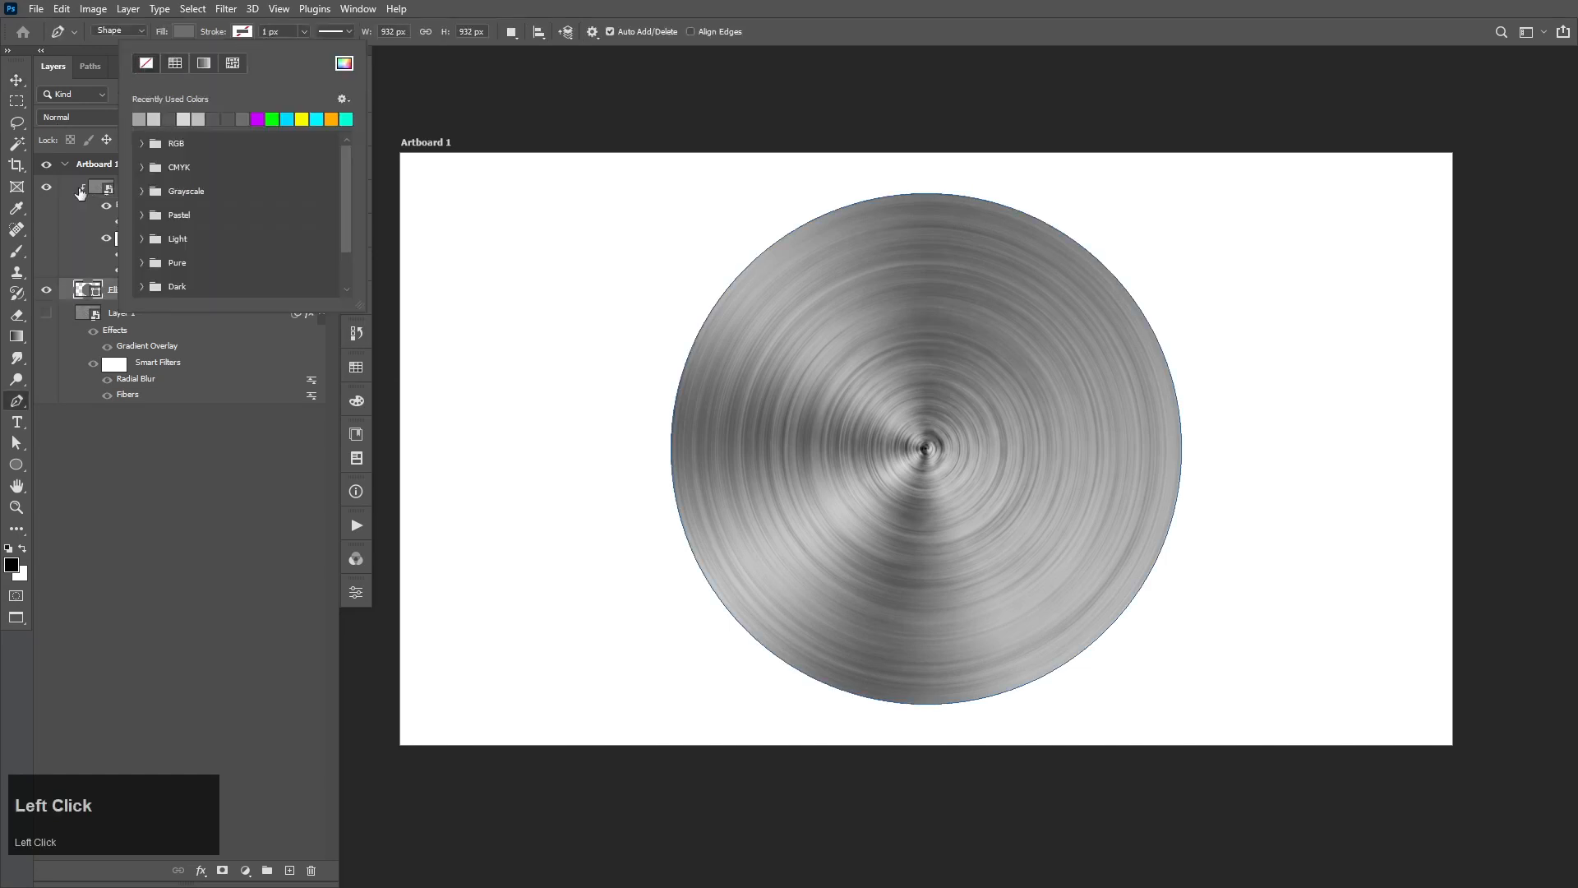
pyautogui.click(80, 219)
pyautogui.click(169, 290)
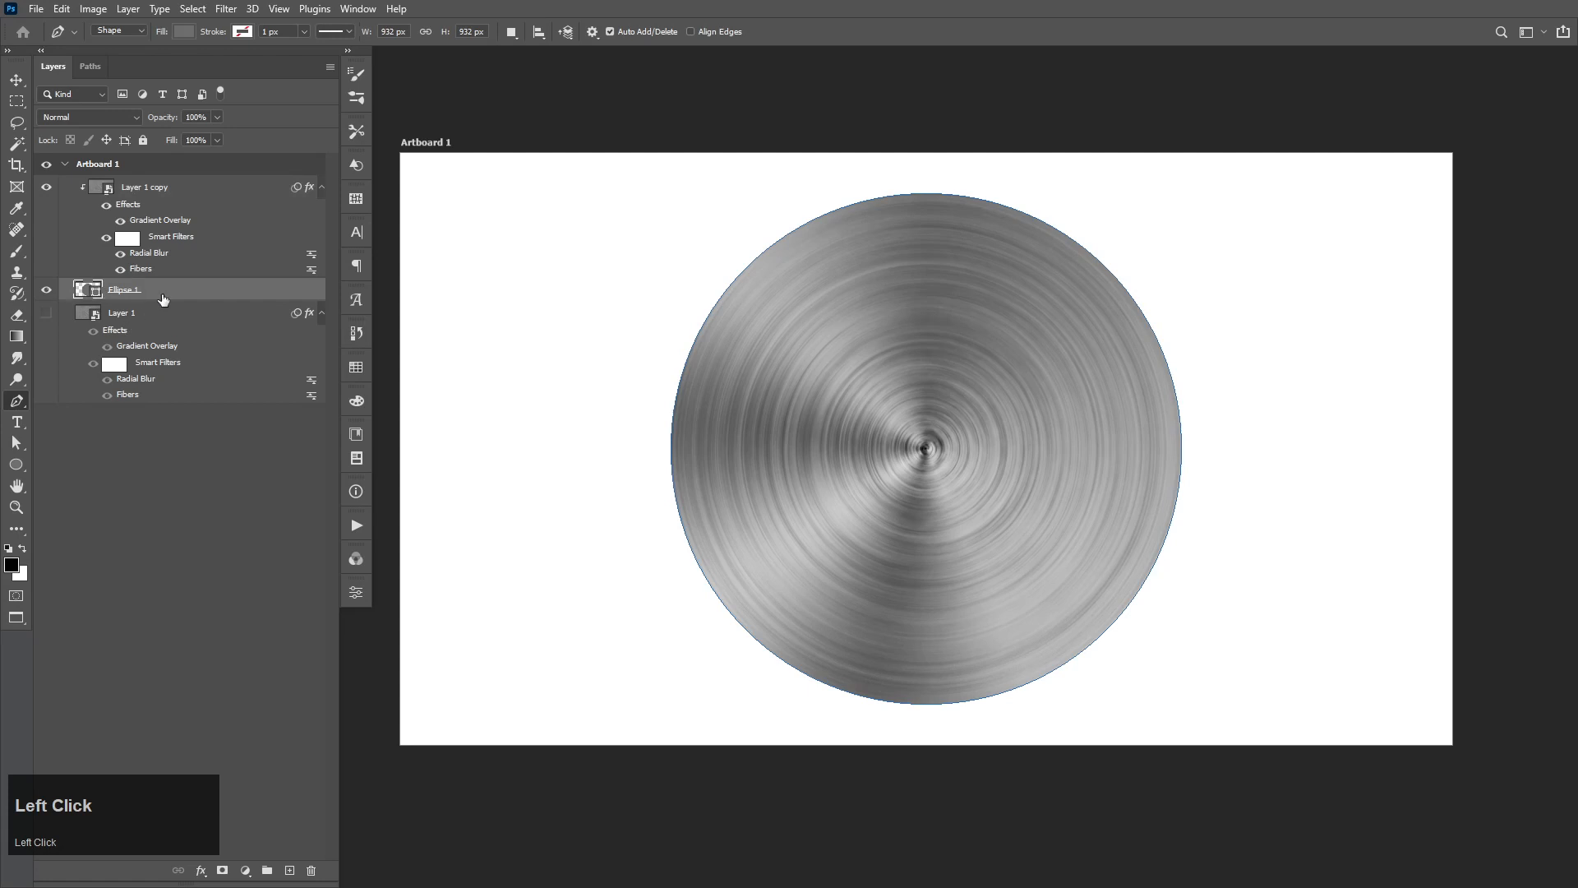
# Enable the third drop shadow on Ellipse 1 with 76% opacity, 7 px distance and 21% noise
pyautogui.doubleClick(164, 294)
pyautogui.scroll(-3, 157, 641)
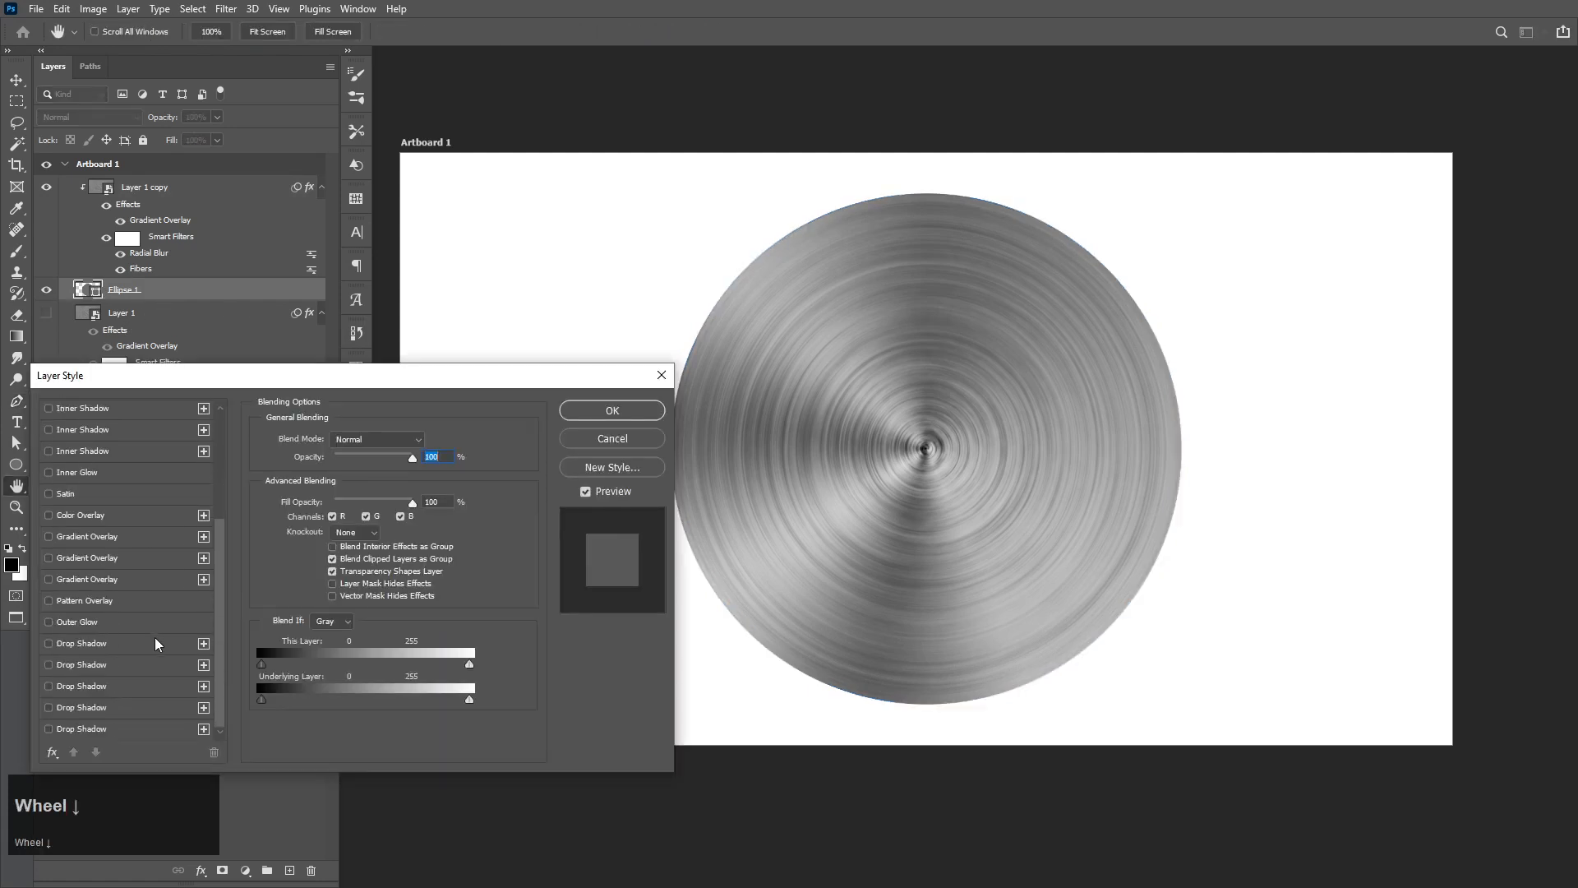
pyautogui.click(49, 687)
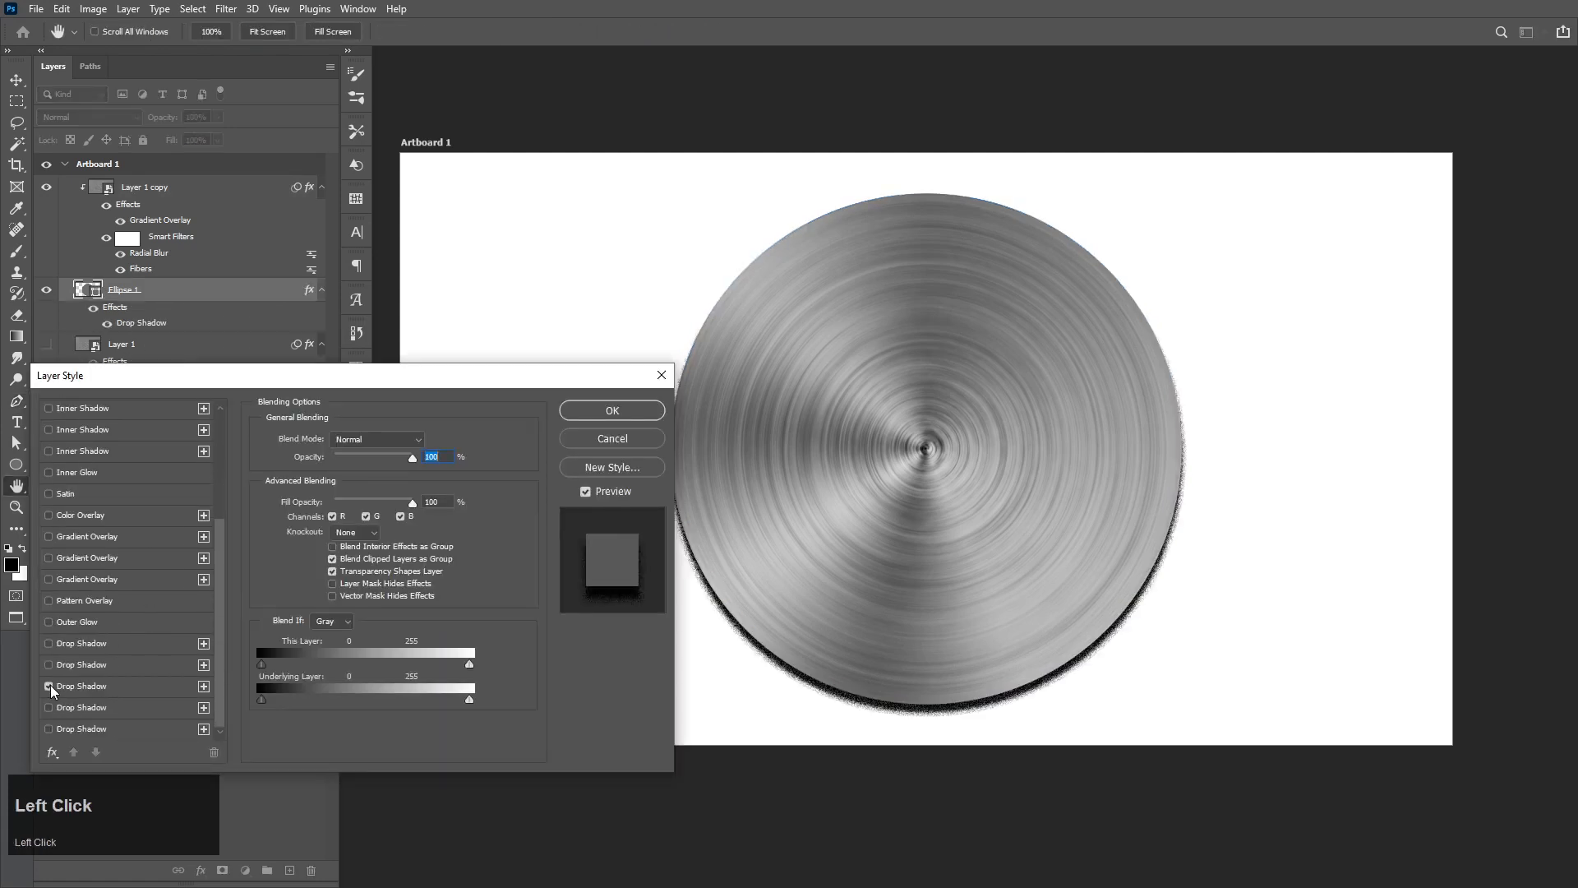
pyautogui.click(131, 687)
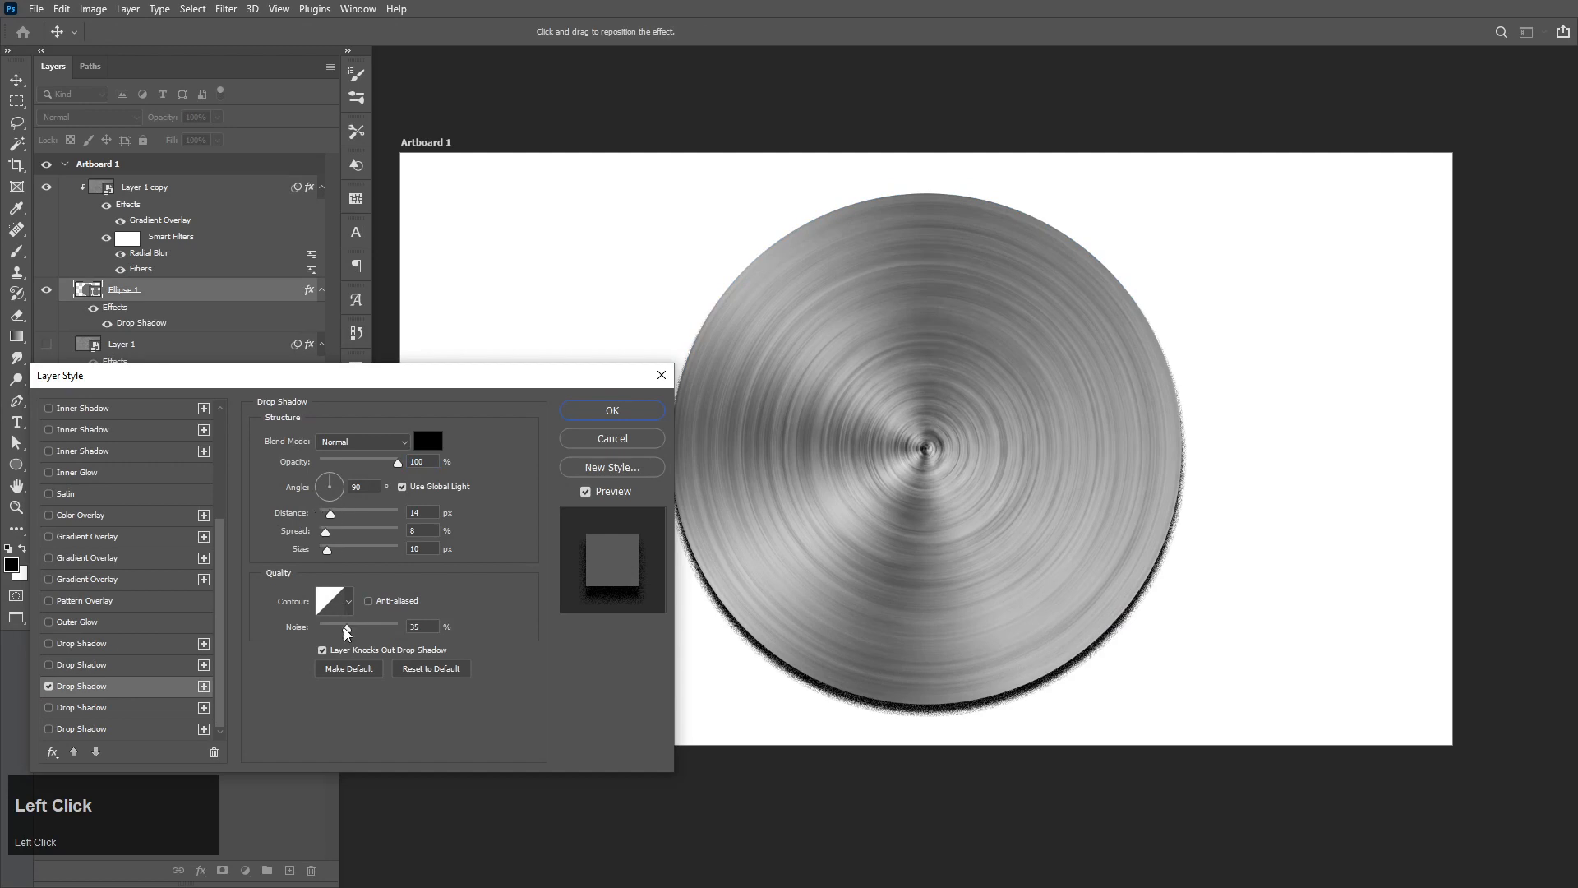
pyautogui.moveTo(346, 631); pyautogui.dragTo(337, 631)
pyautogui.moveTo(331, 513); pyautogui.dragTo(326, 518)
pyautogui.moveTo(368, 463); pyautogui.dragTo(380, 463)
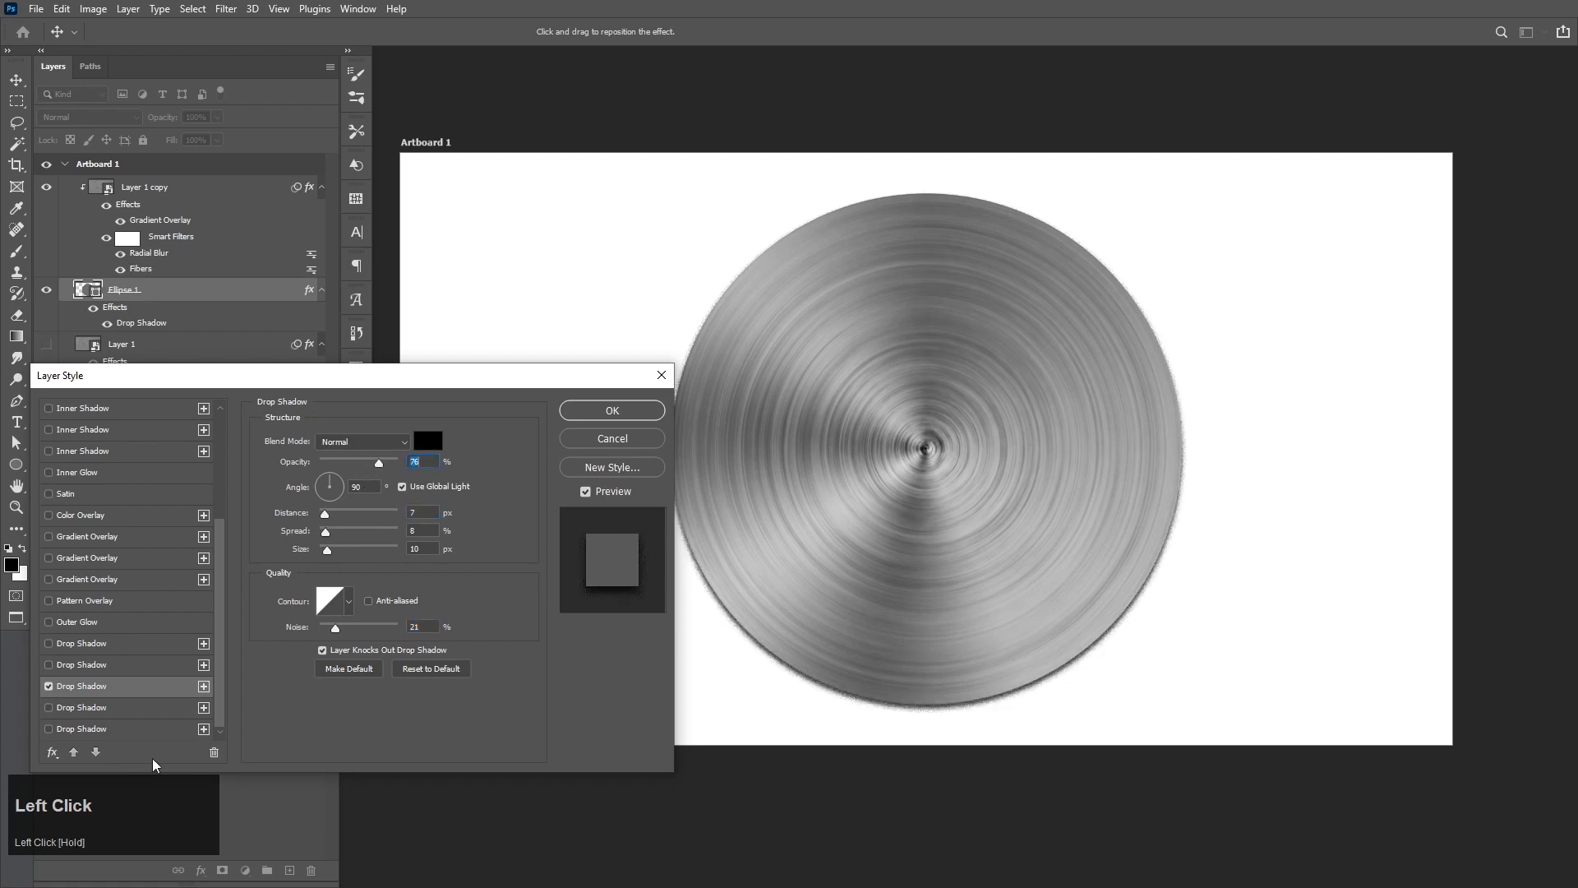
# Enable the fourth drop shadow with a 33 px distance and set the third drop shadow's noise to 11%
pyautogui.click(51, 710)
pyautogui.click(158, 709)
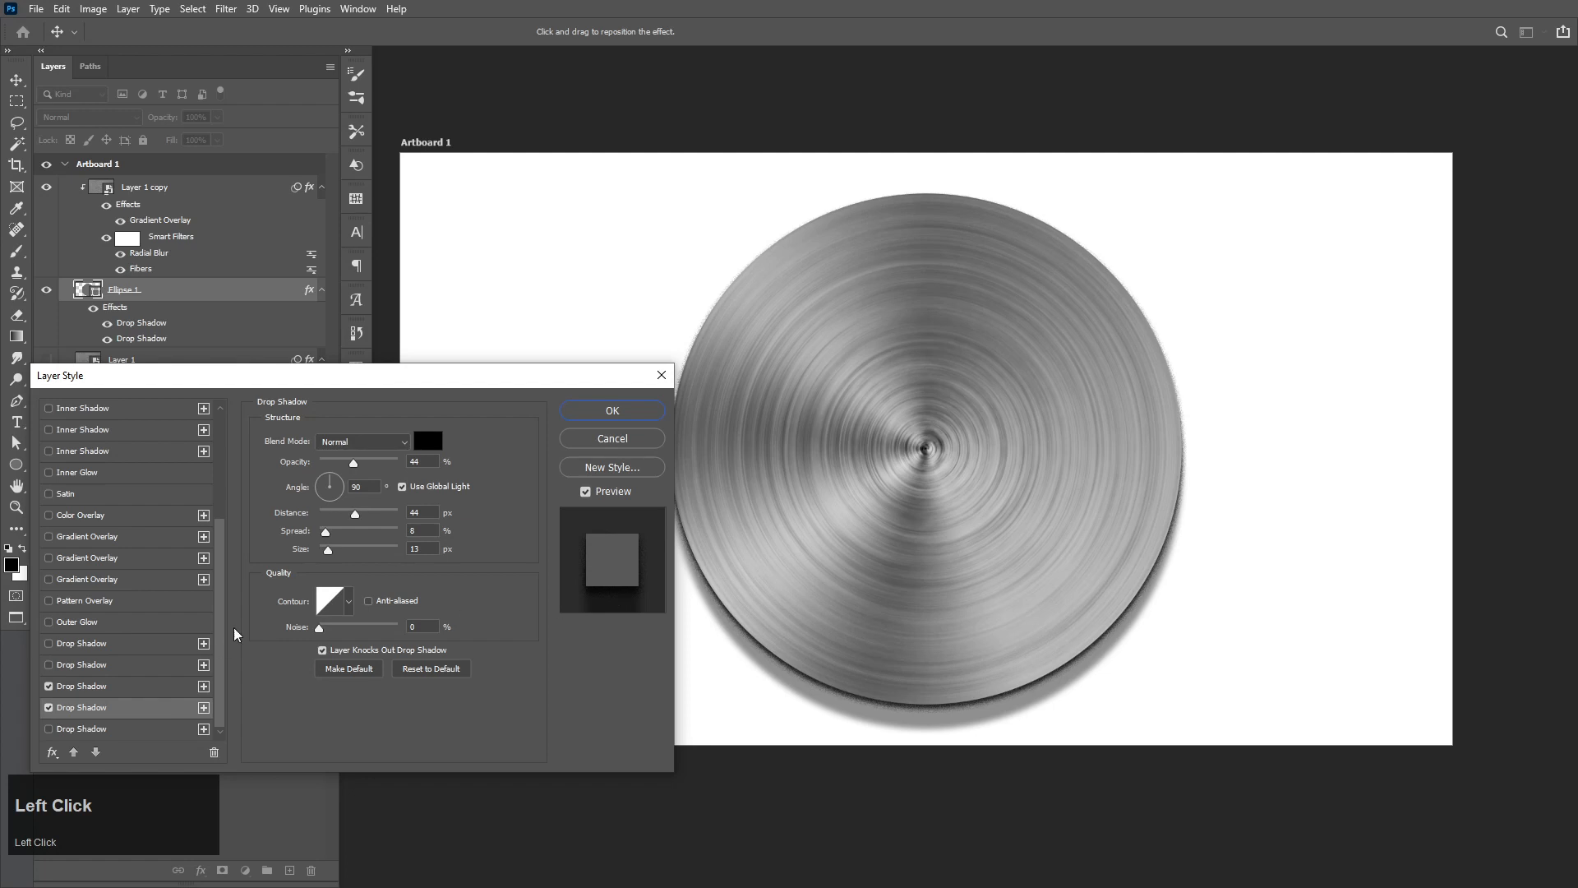
pyautogui.moveTo(356, 519); pyautogui.dragTo(346, 518)
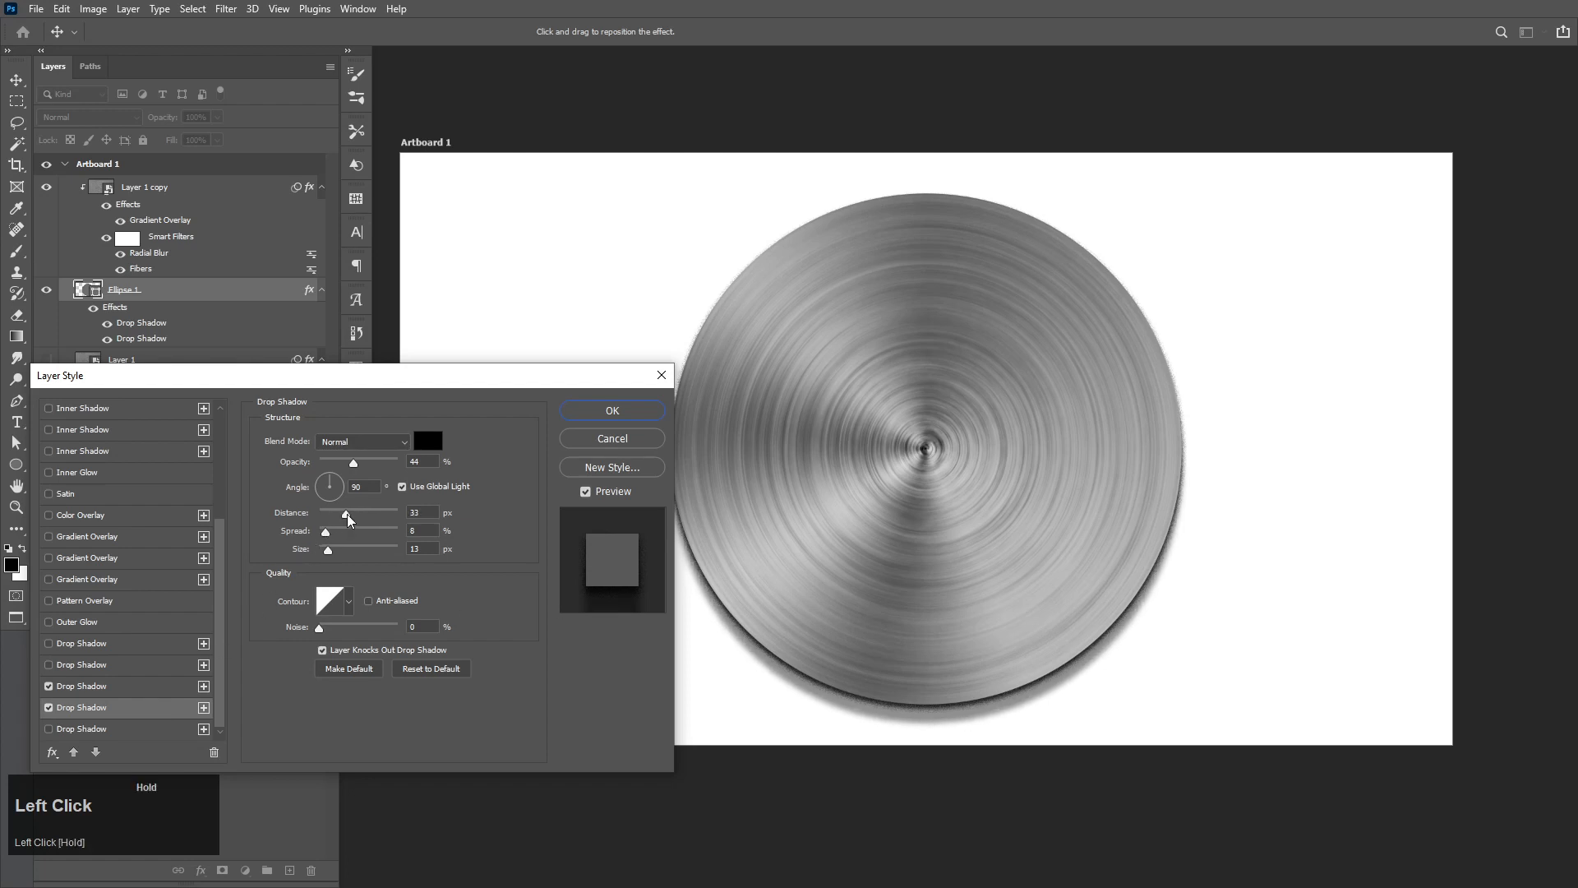
pyautogui.click(115, 687)
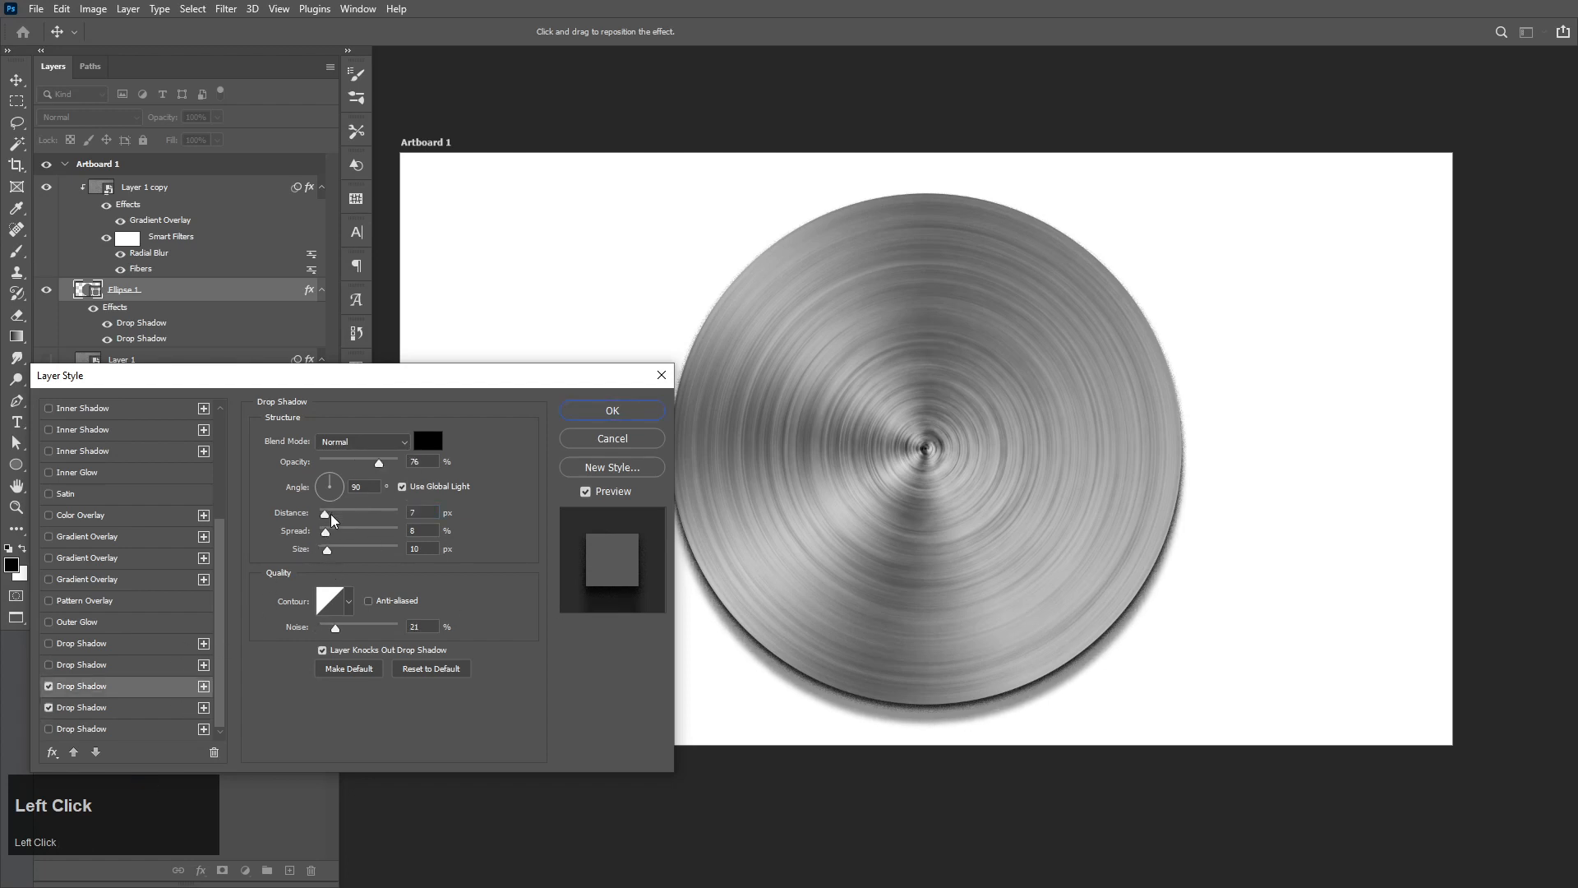
pyautogui.moveTo(336, 631); pyautogui.dragTo(327, 631)
# Enable the fifth drop shadow and set the fourth drop shadow's size to 18 px
pyautogui.click(48, 729)
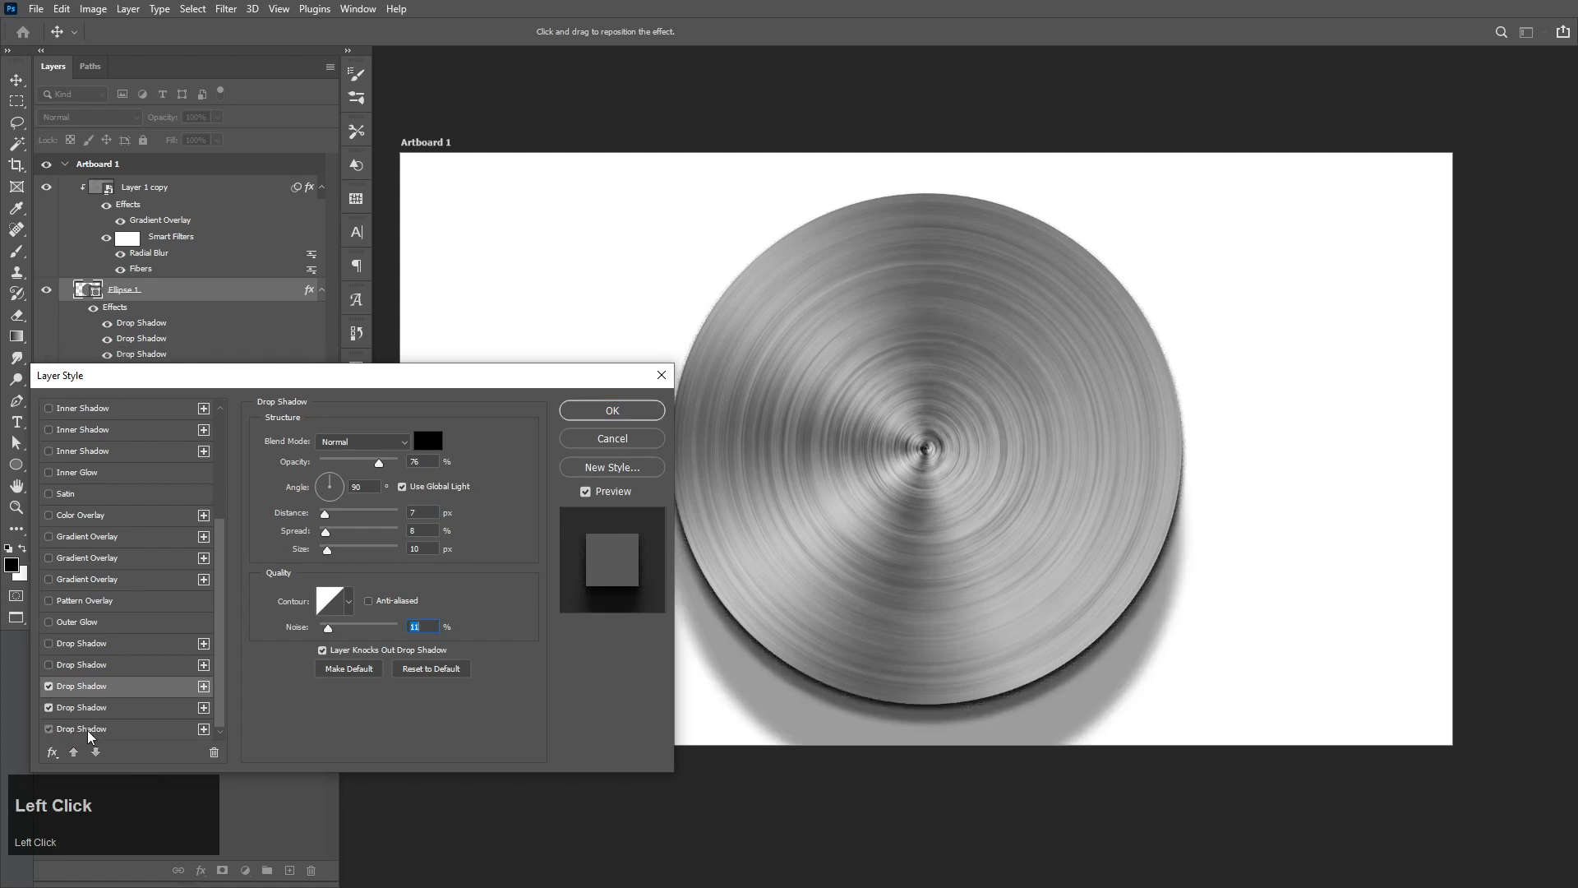
pyautogui.click(109, 729)
pyautogui.click(125, 708)
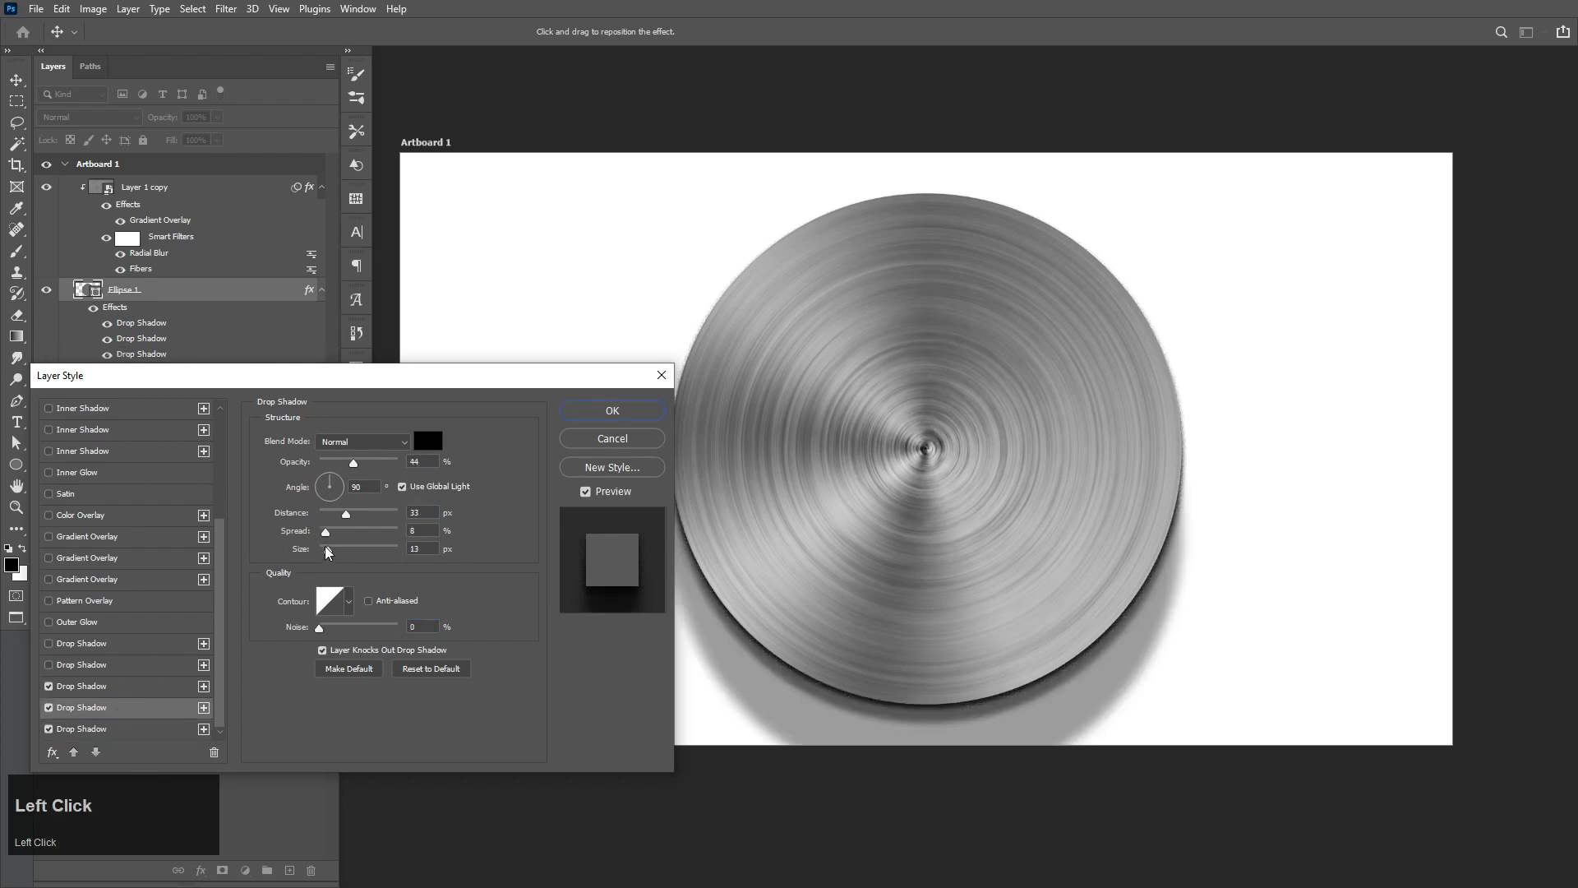
pyautogui.moveTo(329, 554); pyautogui.dragTo(333, 555)
# Enable the first, white inner shadow on Ellipse 1 with an 11 px distance and apply the layer style
pyautogui.scroll(3, 118, 601)
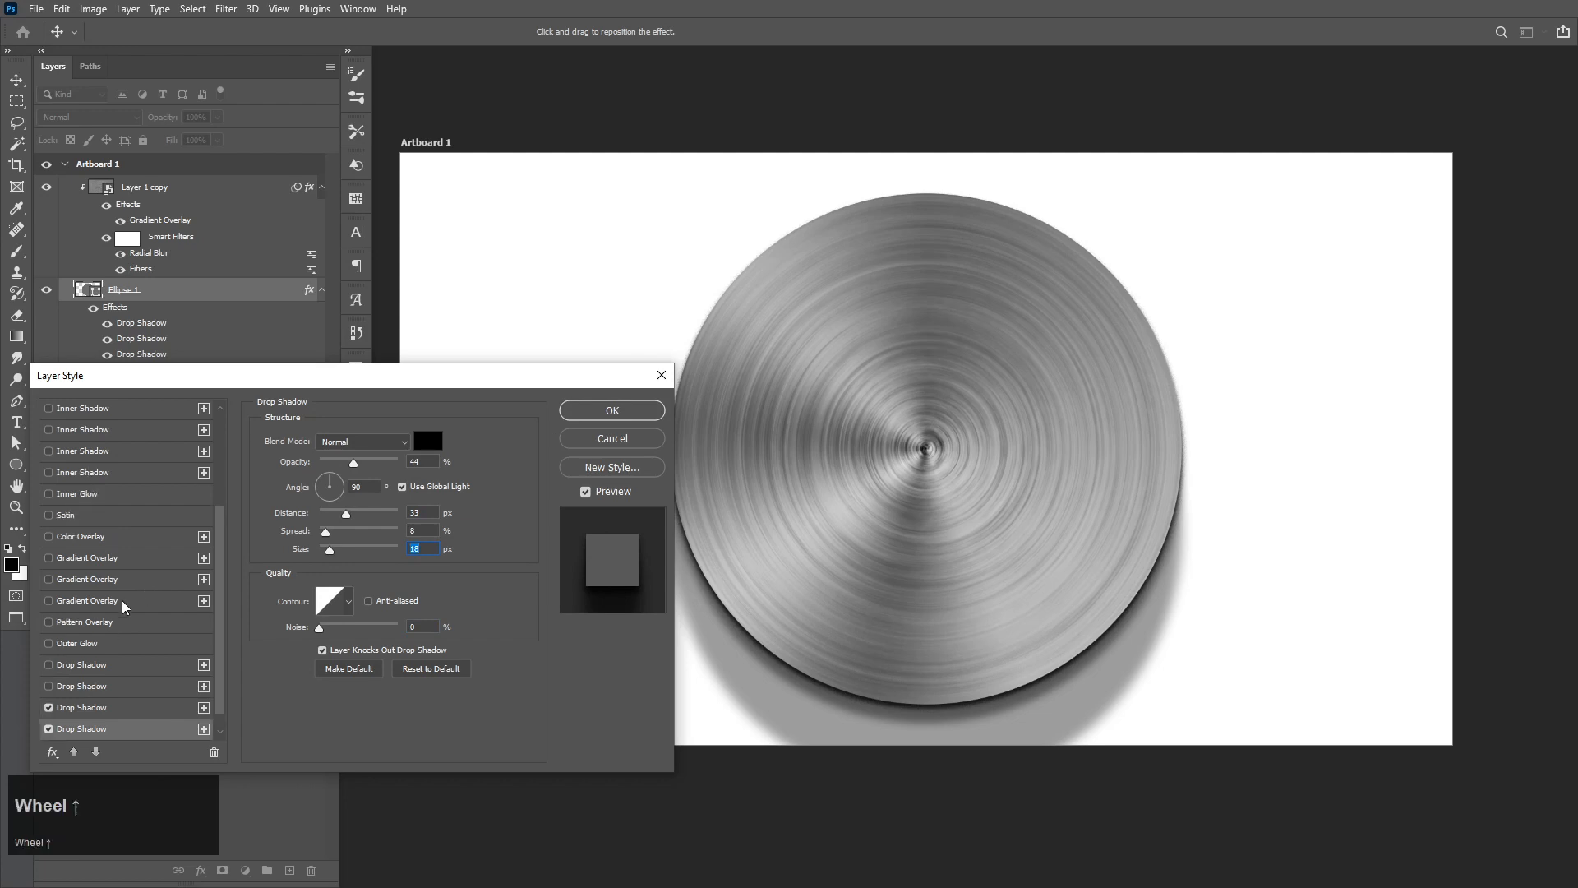
pyautogui.click(48, 536)
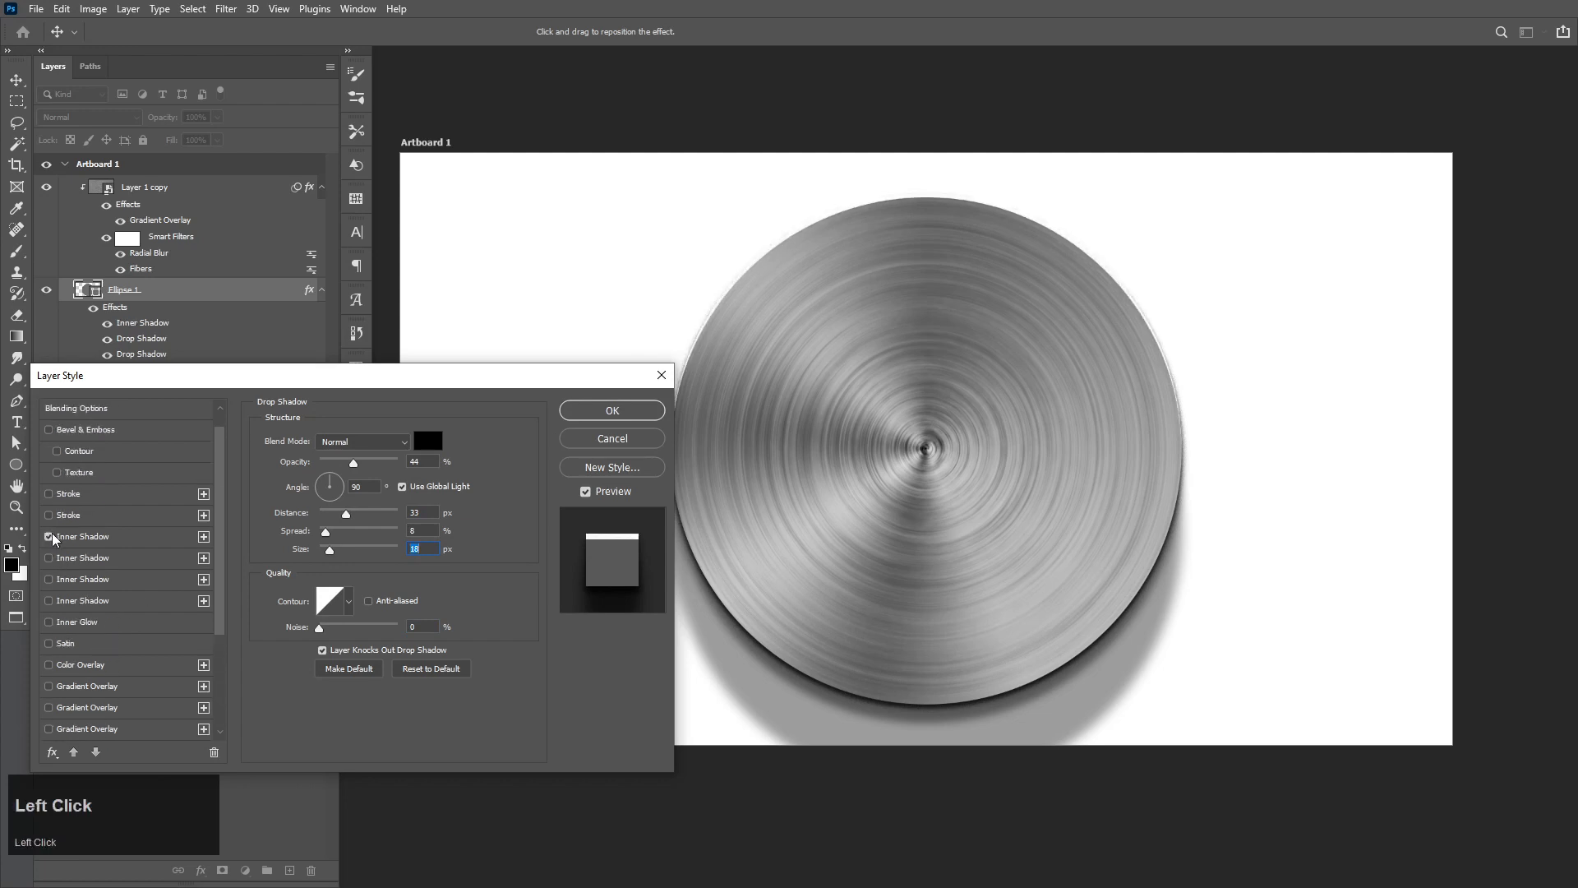
pyautogui.click(85, 540)
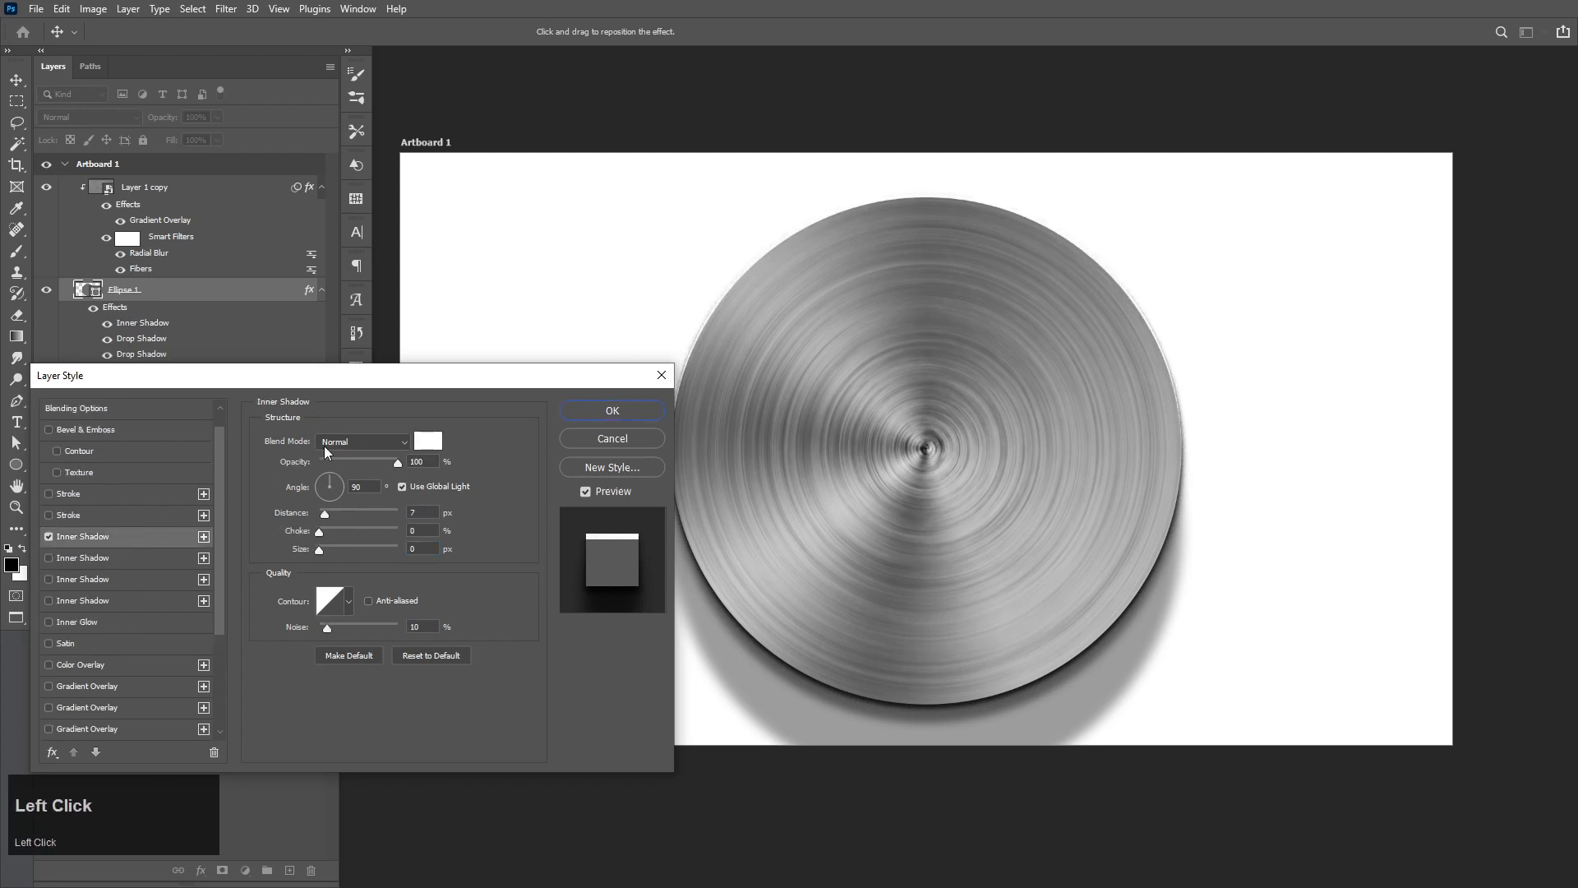
pyautogui.moveTo(325, 513)
pyautogui.mouseDown()
pyautogui.moveTo(352, 516)
pyautogui.moveTo(330, 515)
pyautogui.mouseUp()
pyautogui.click(612, 410)
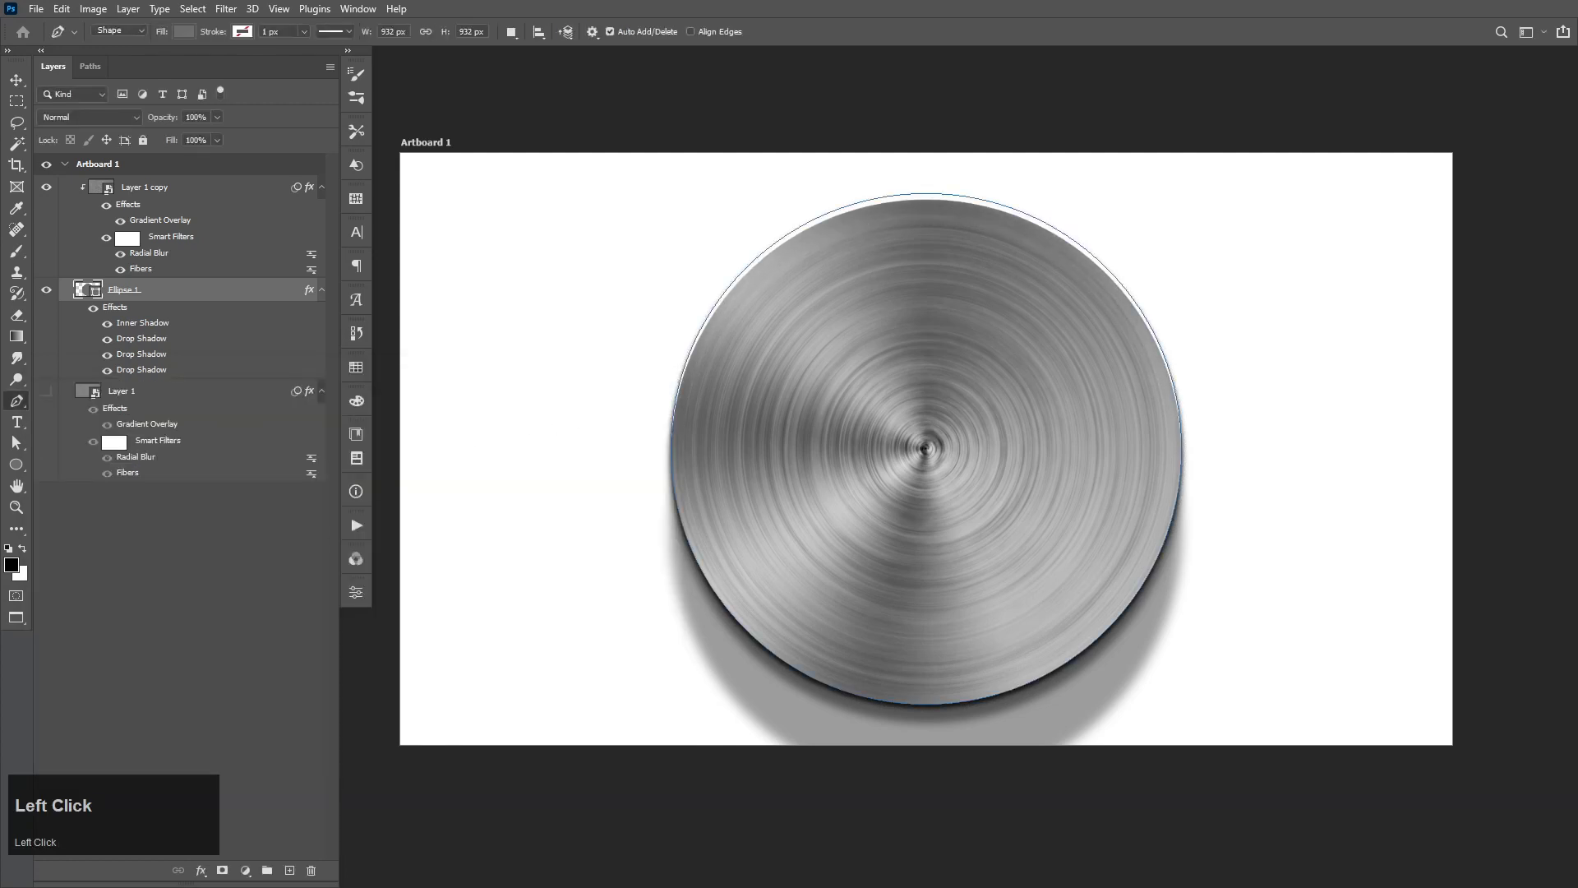
# Show Layer 1 again and set Ellipse 1's inner shadow to a 6 px distance and a 177° global light angle
pyautogui.click(46, 391)
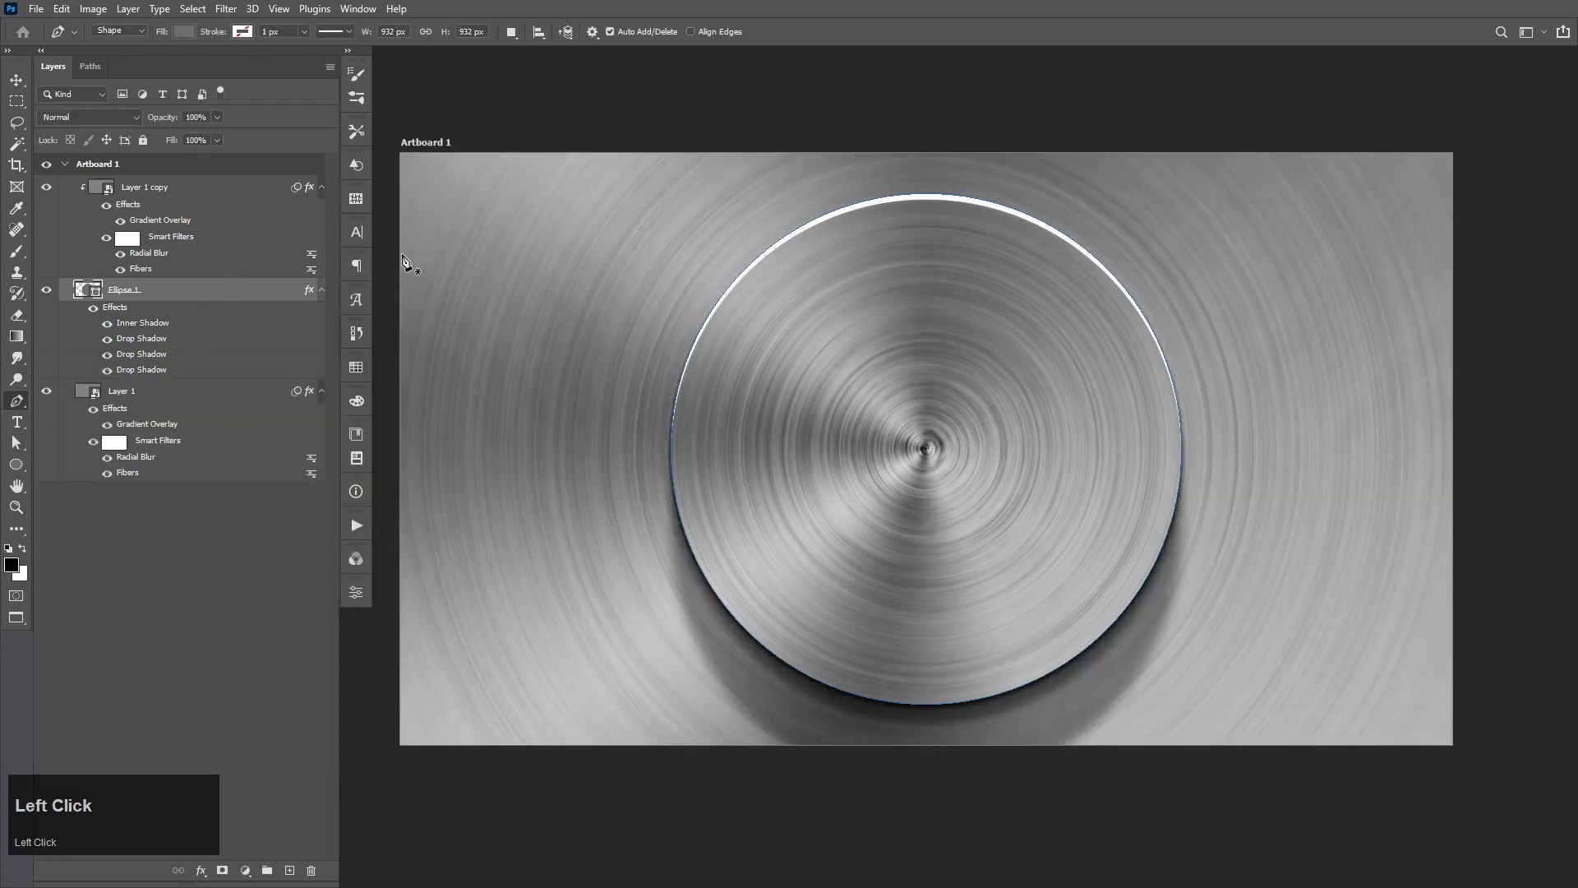
pyautogui.doubleClick(238, 298)
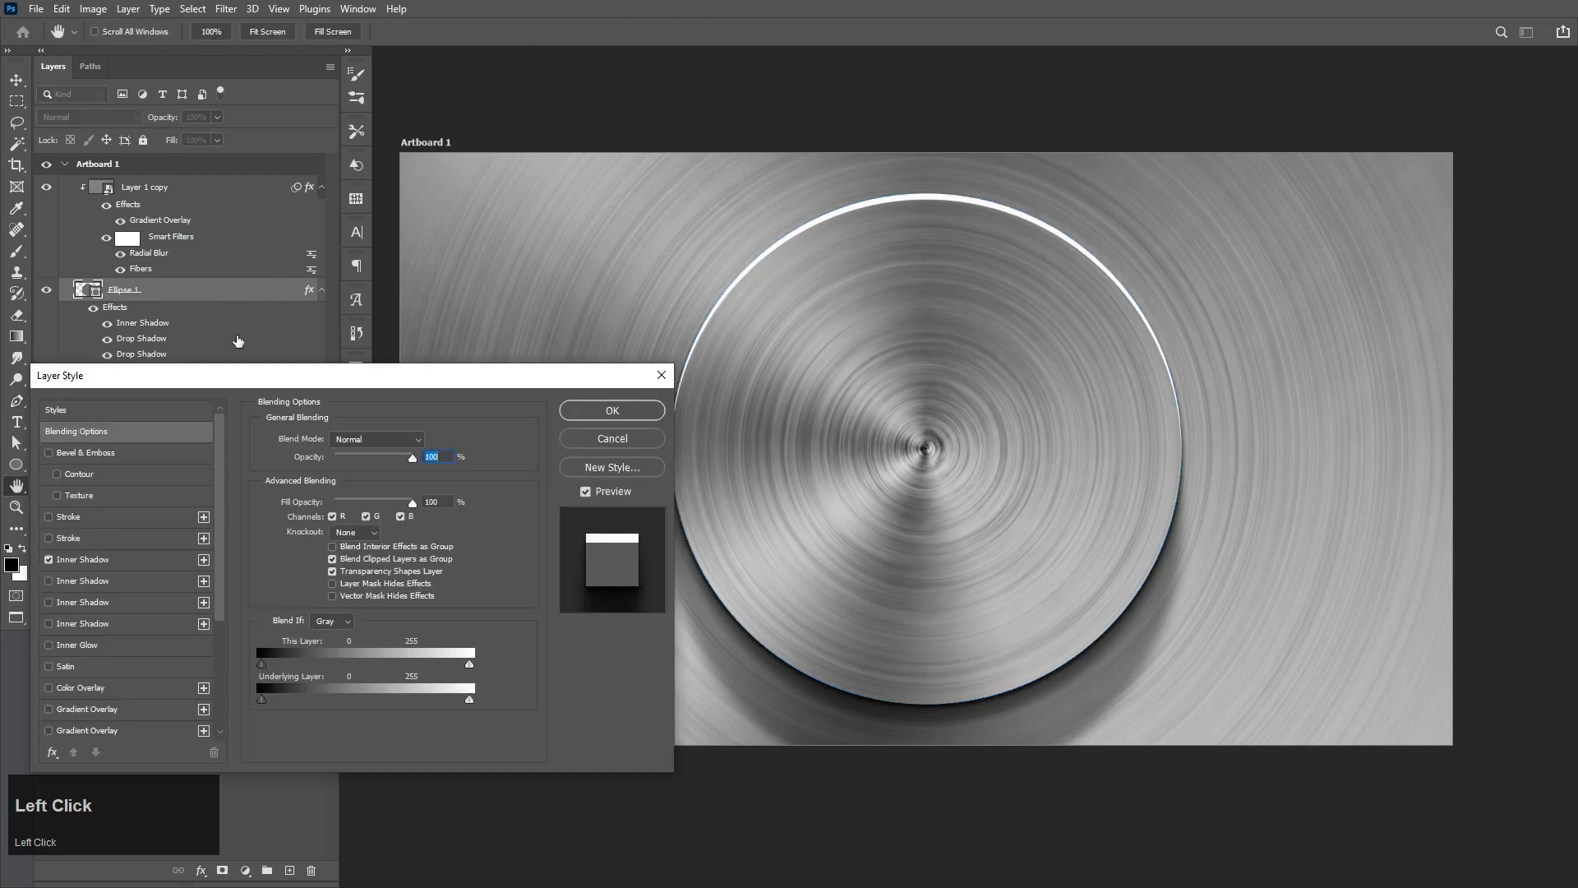
pyautogui.click(103, 562)
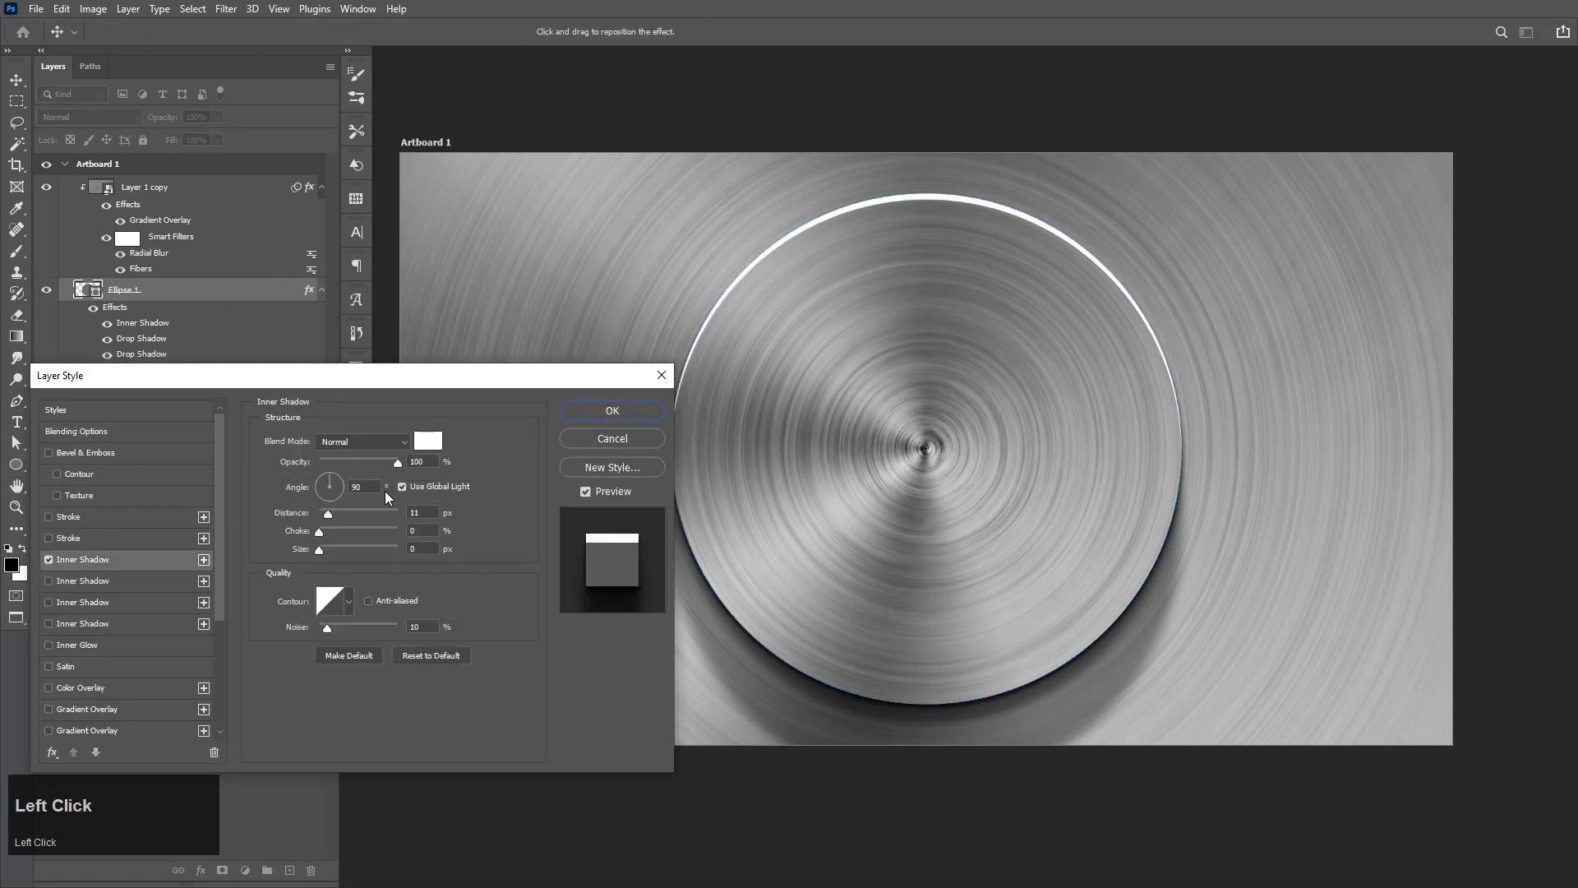
pyautogui.moveTo(331, 515); pyautogui.dragTo(325, 516)
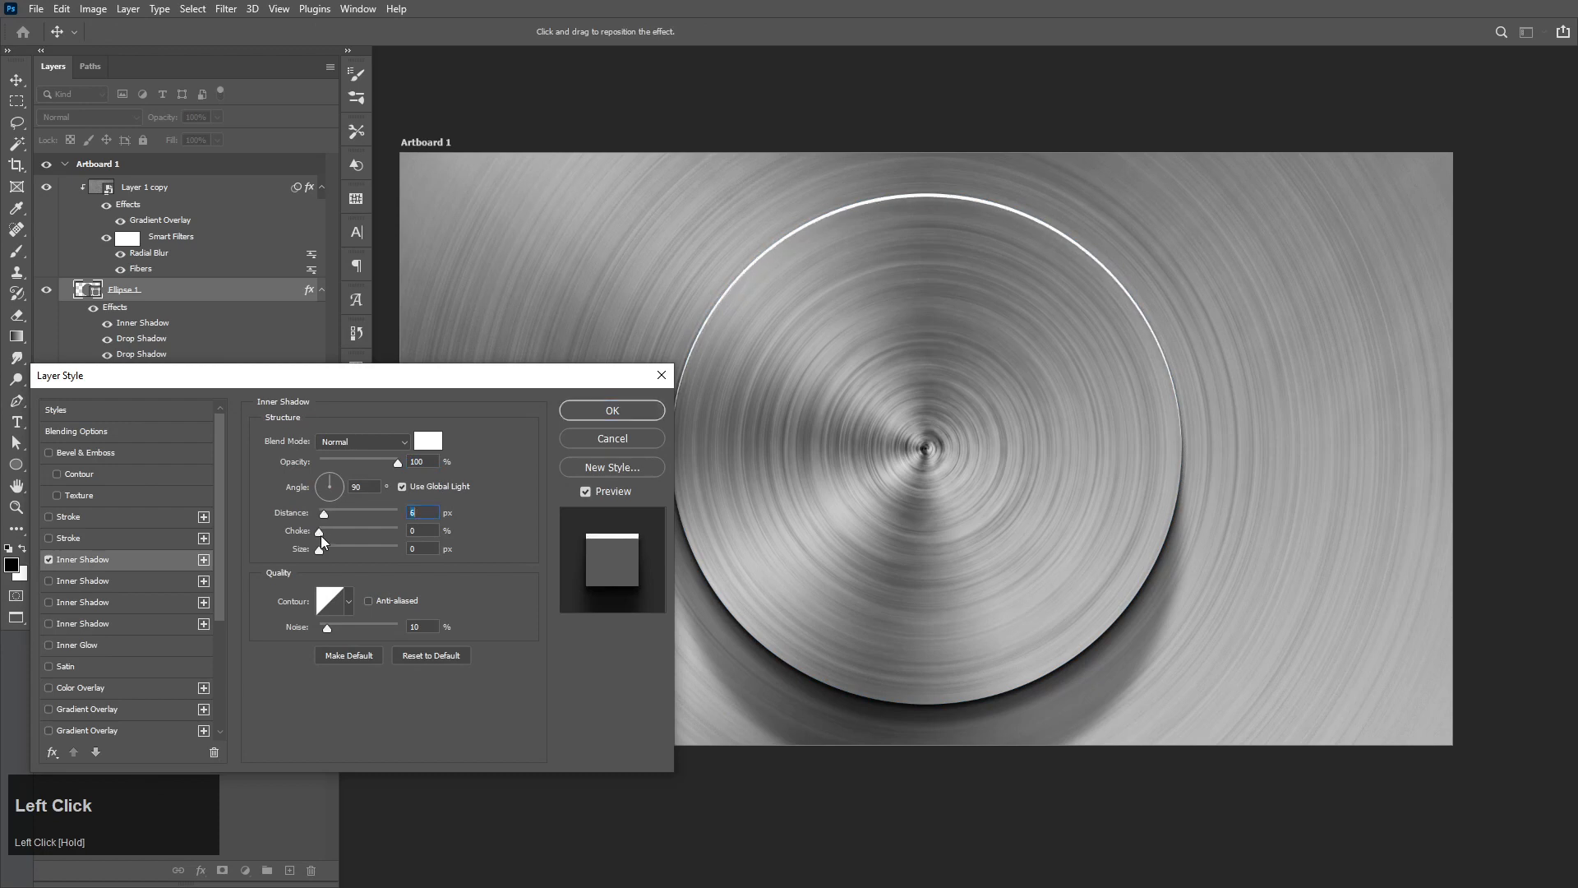
pyautogui.click(328, 483)
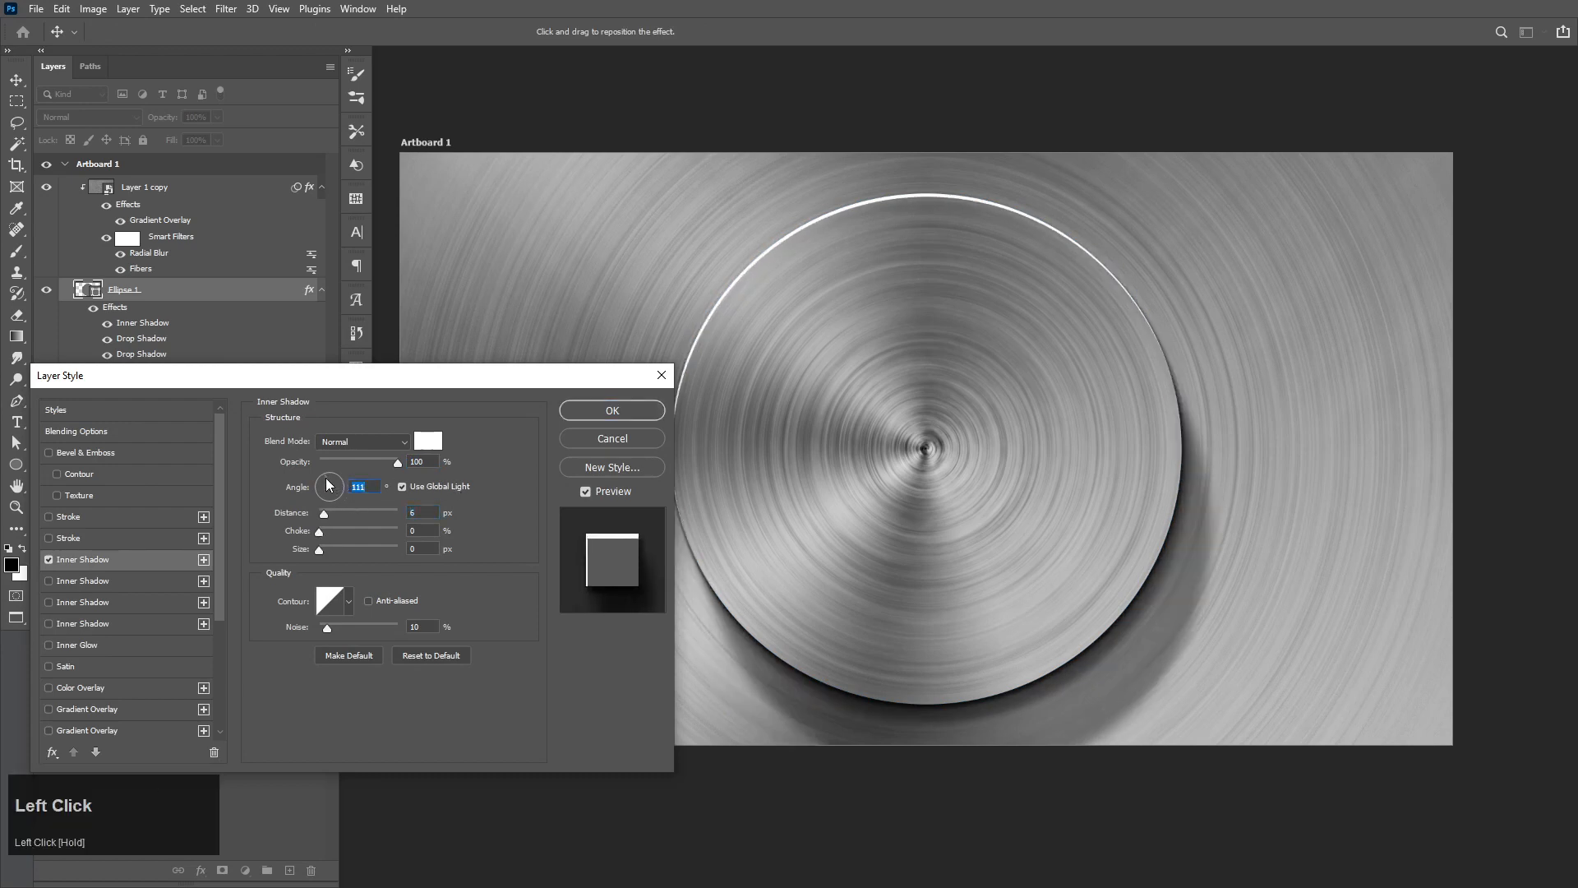
pyautogui.moveTo(328, 484)
pyautogui.mouseDown()
pyautogui.moveTo(355, 487)
pyautogui.moveTo(329, 504)
pyautogui.moveTo(317, 492)
pyautogui.mouseUp()
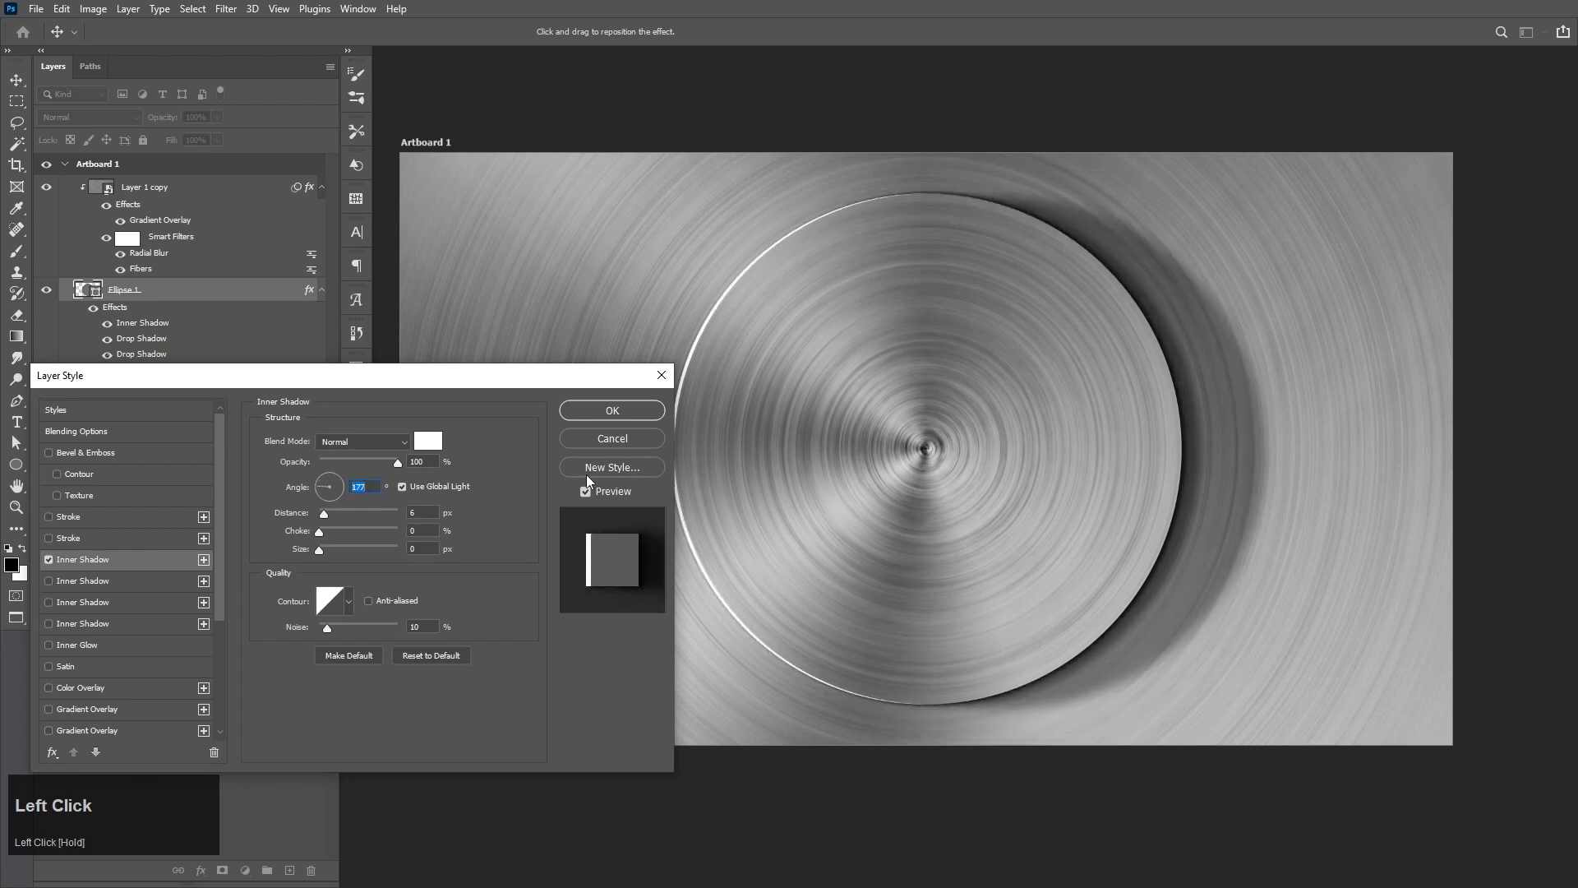
pyautogui.click(613, 410)
# Draw an upright rounded rectangle about 210 px wide and 498 px high beside the disc
pyautogui.press('p')
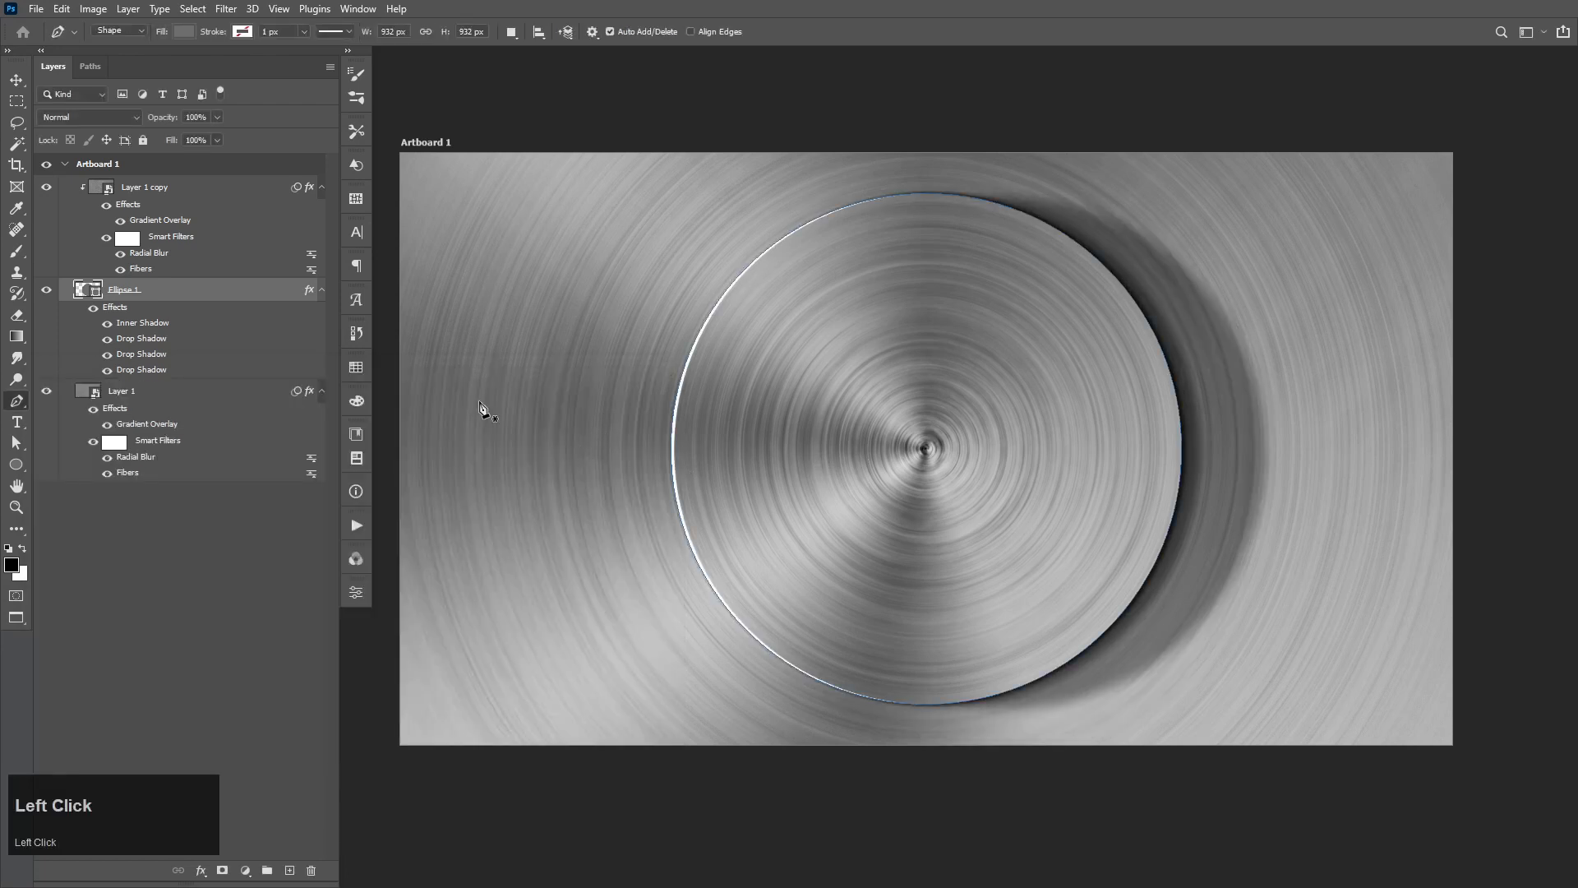
pyautogui.press('v')
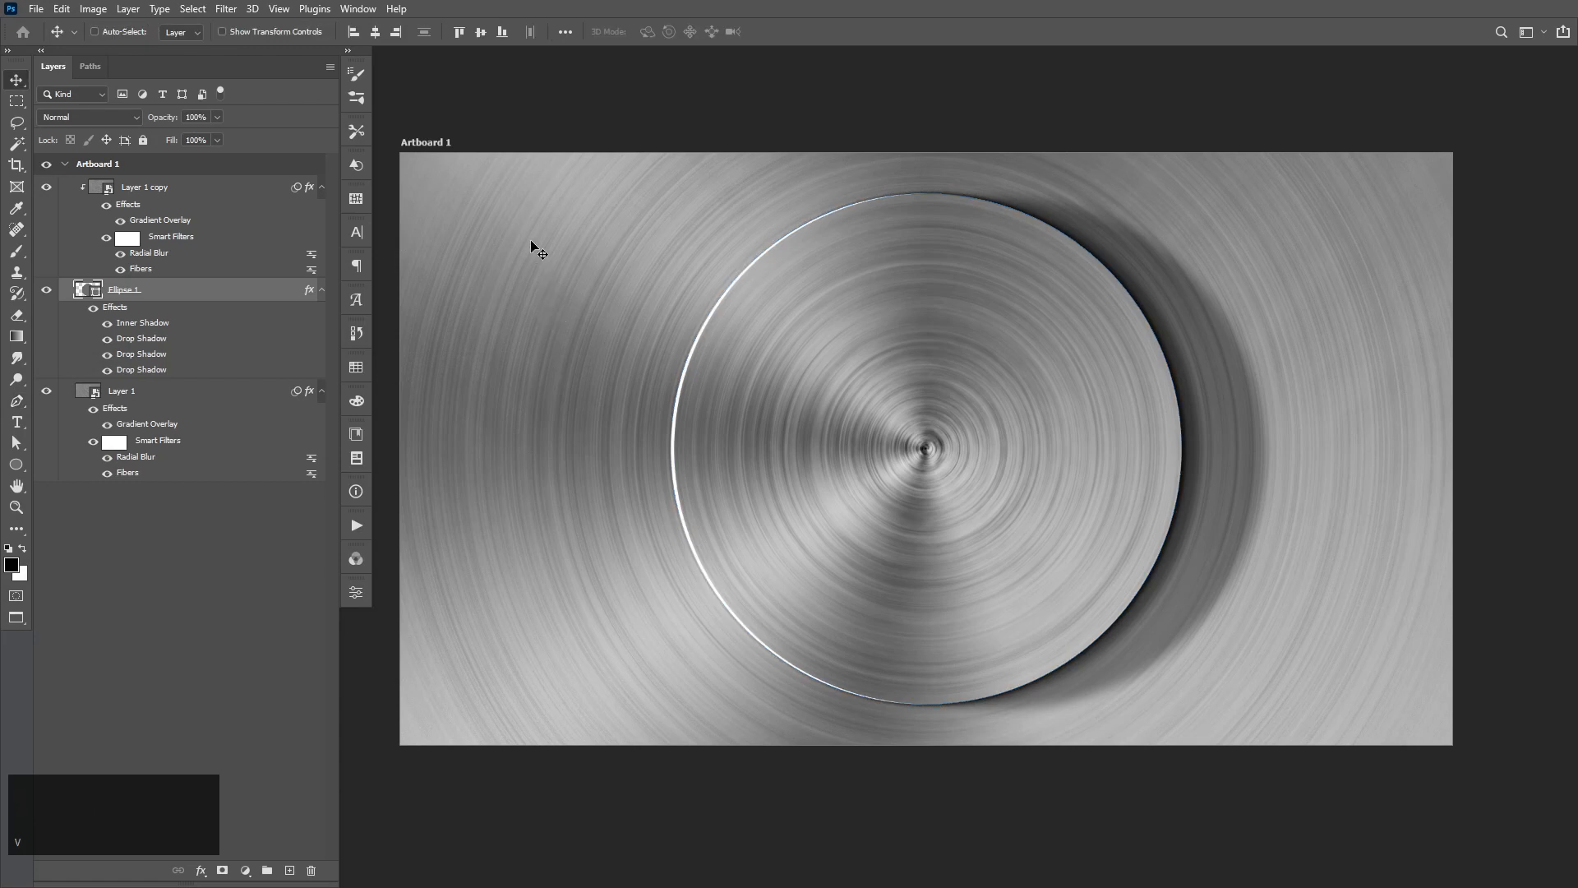
pyautogui.click(561, 126)
pyautogui.moveTo(15, 465); pyautogui.dragTo(71, 486)
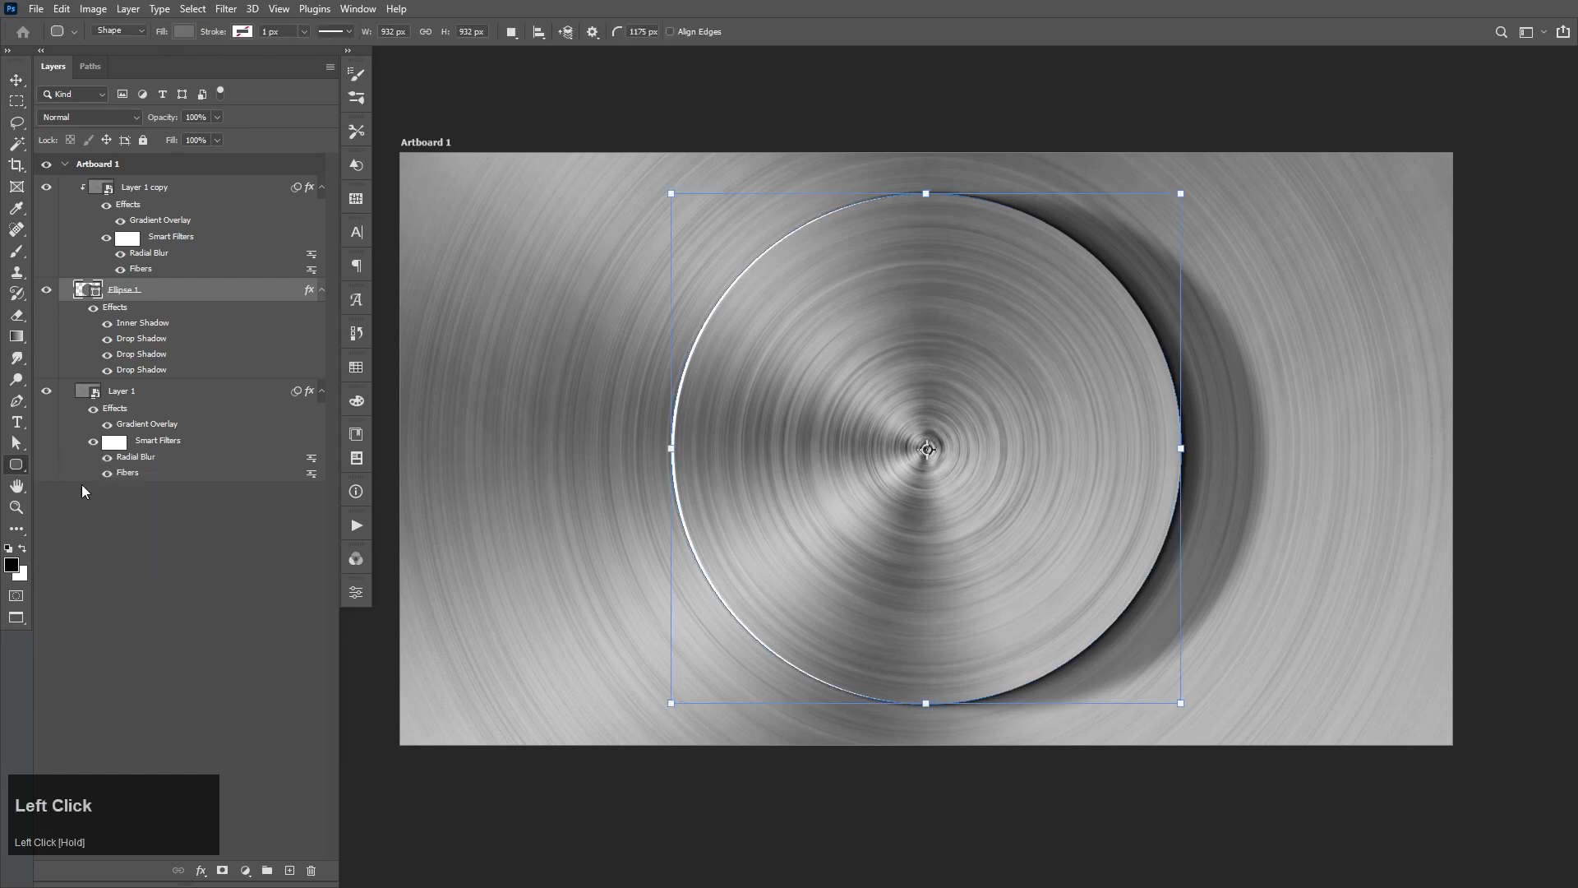
pyautogui.moveTo(477, 268); pyautogui.dragTo(590, 540)
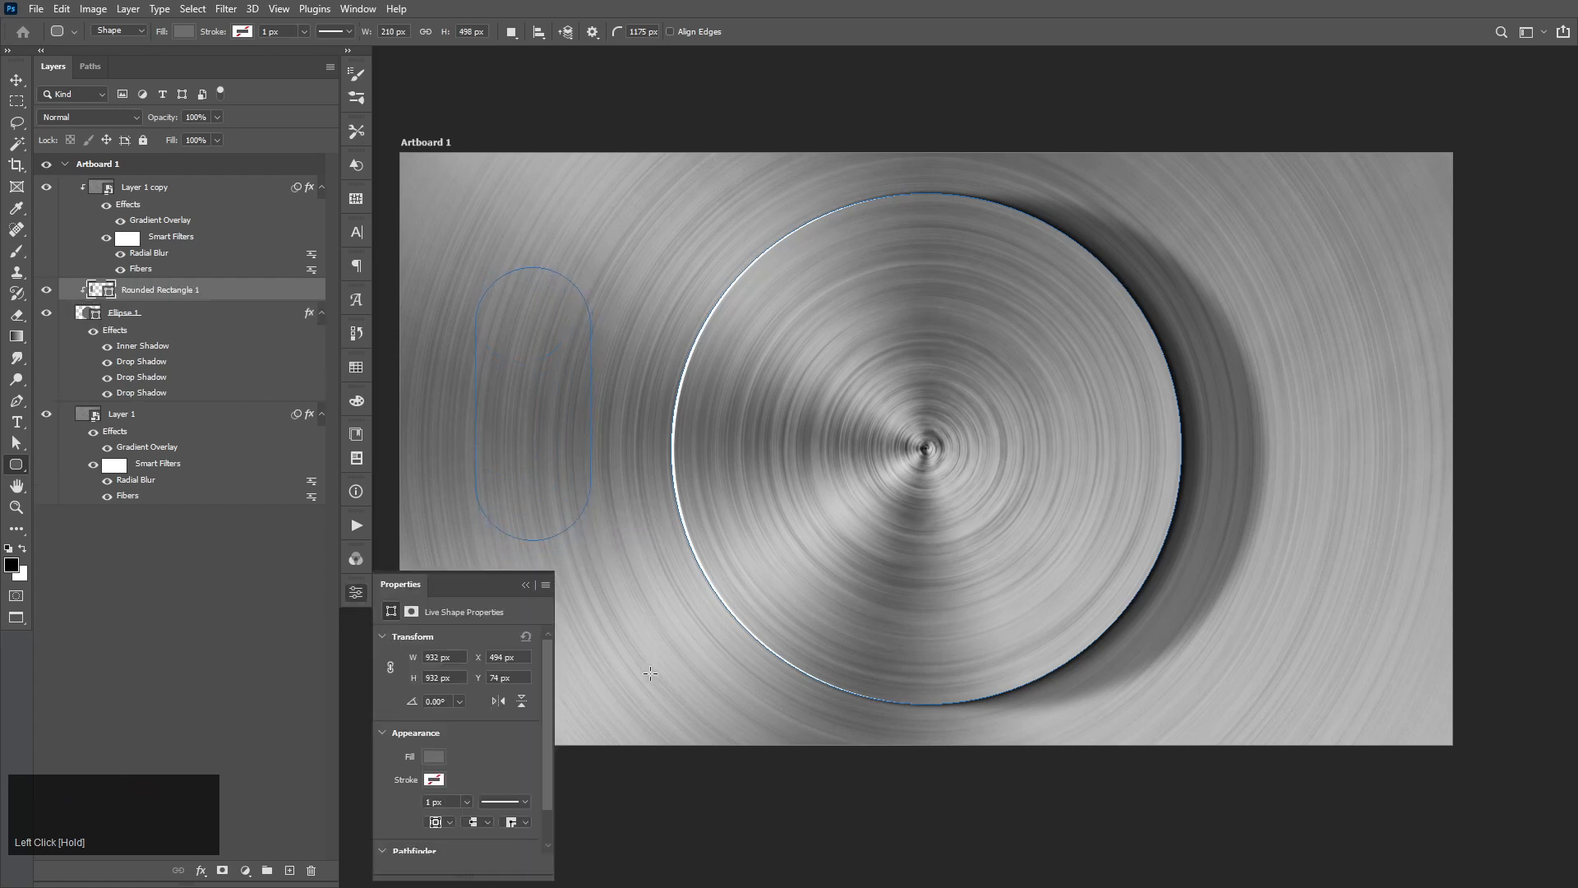
pyautogui.click(526, 586)
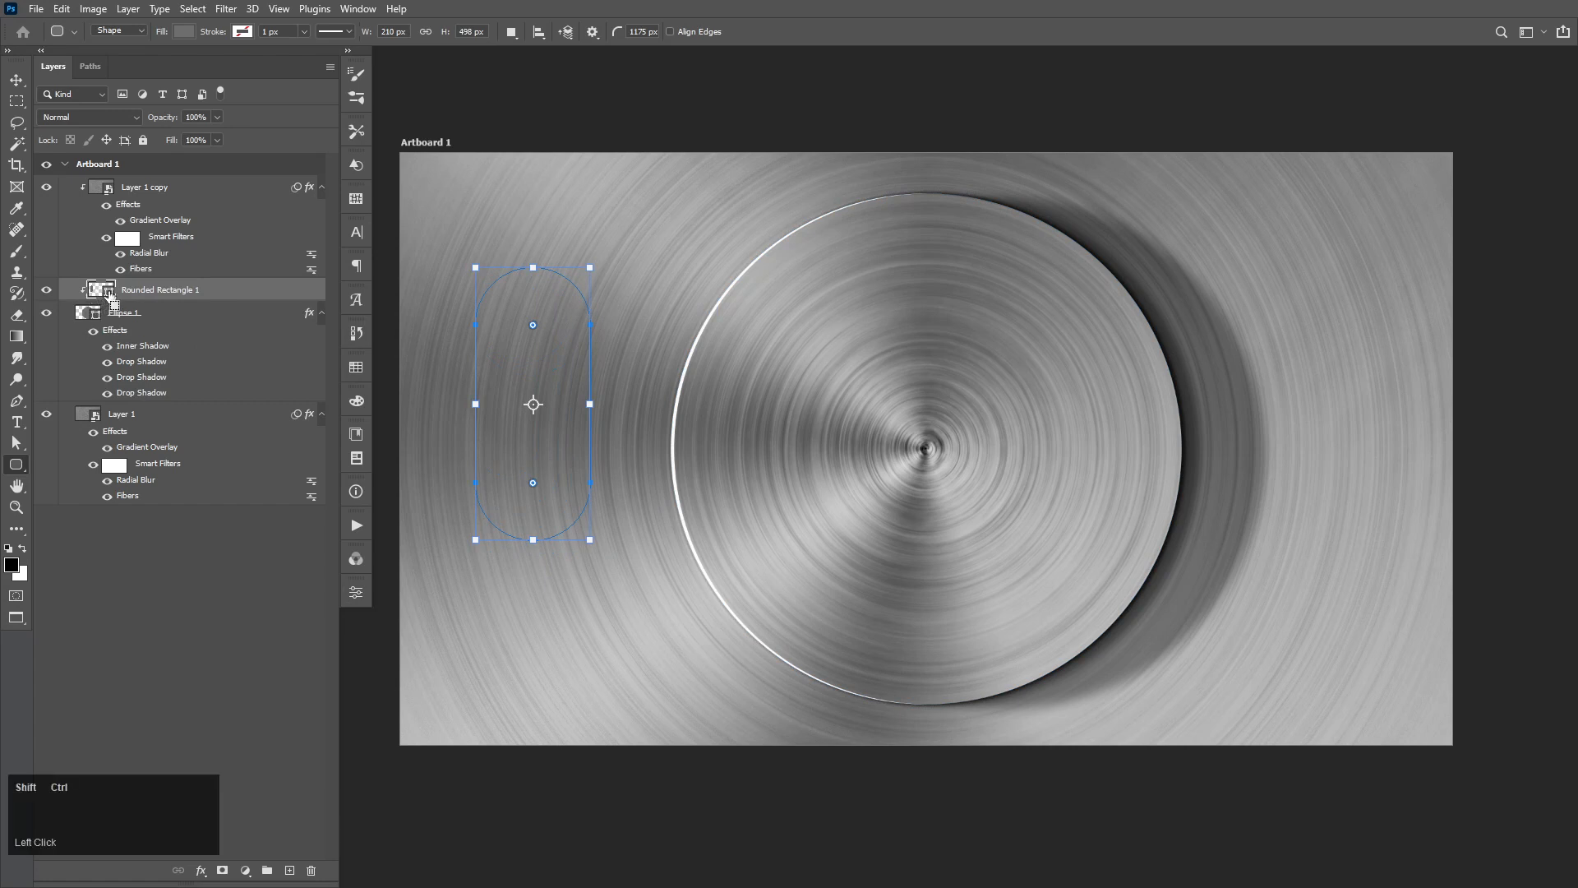
# Move the Rounded Rectangle 1 layer above Layer 1 copy and clip it to Ellipse 1
pyautogui.hotkey('ctrl', 'shift', ']')
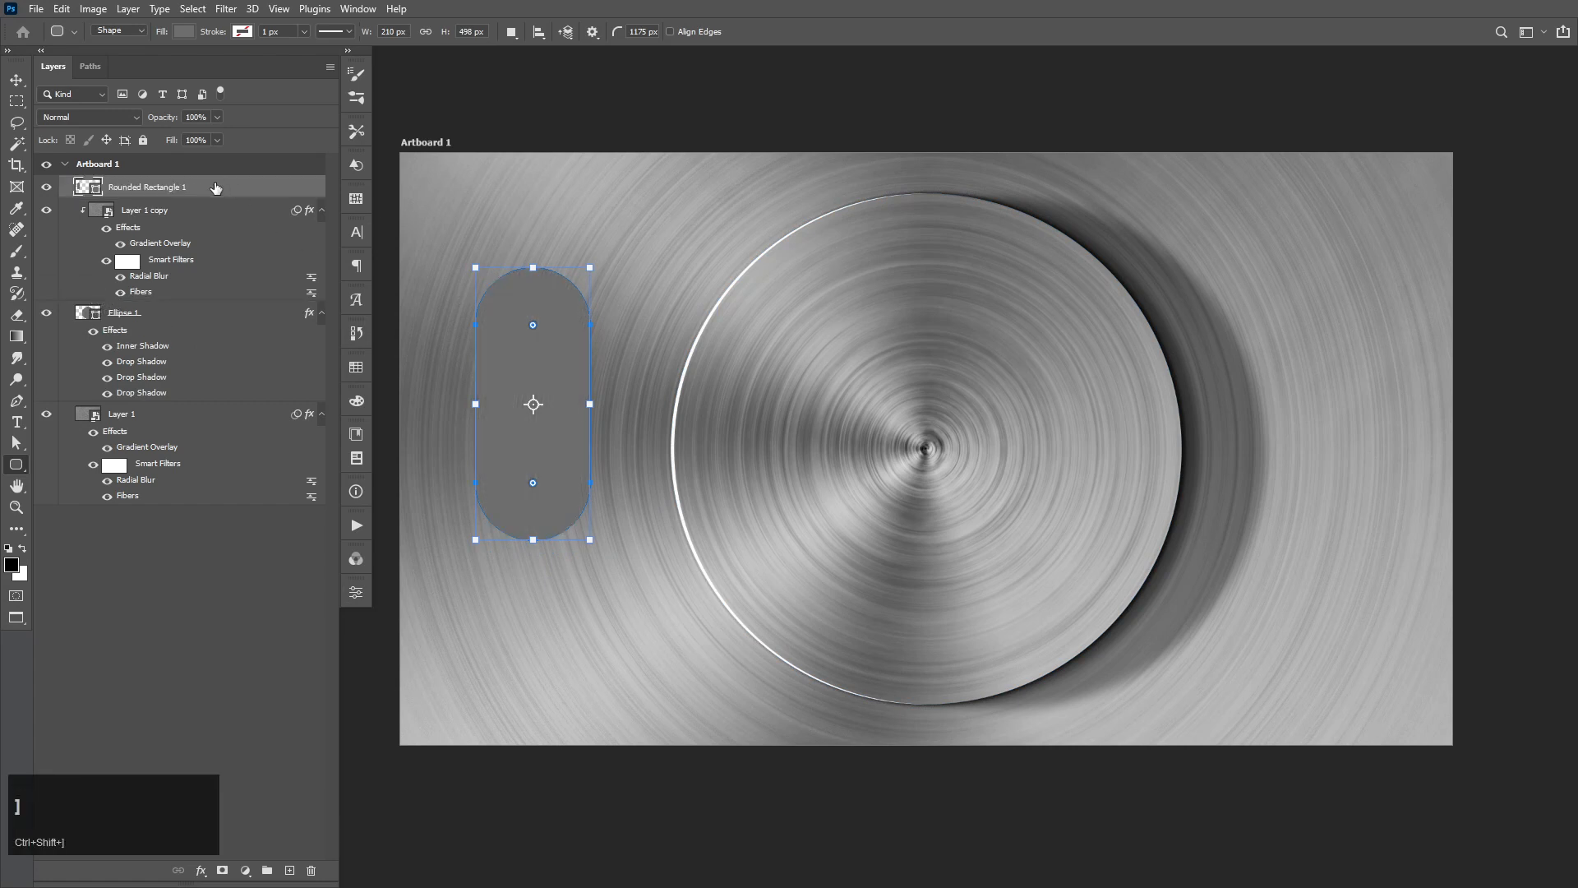
pyautogui.moveTo(216, 187); pyautogui.dragTo(184, 183)
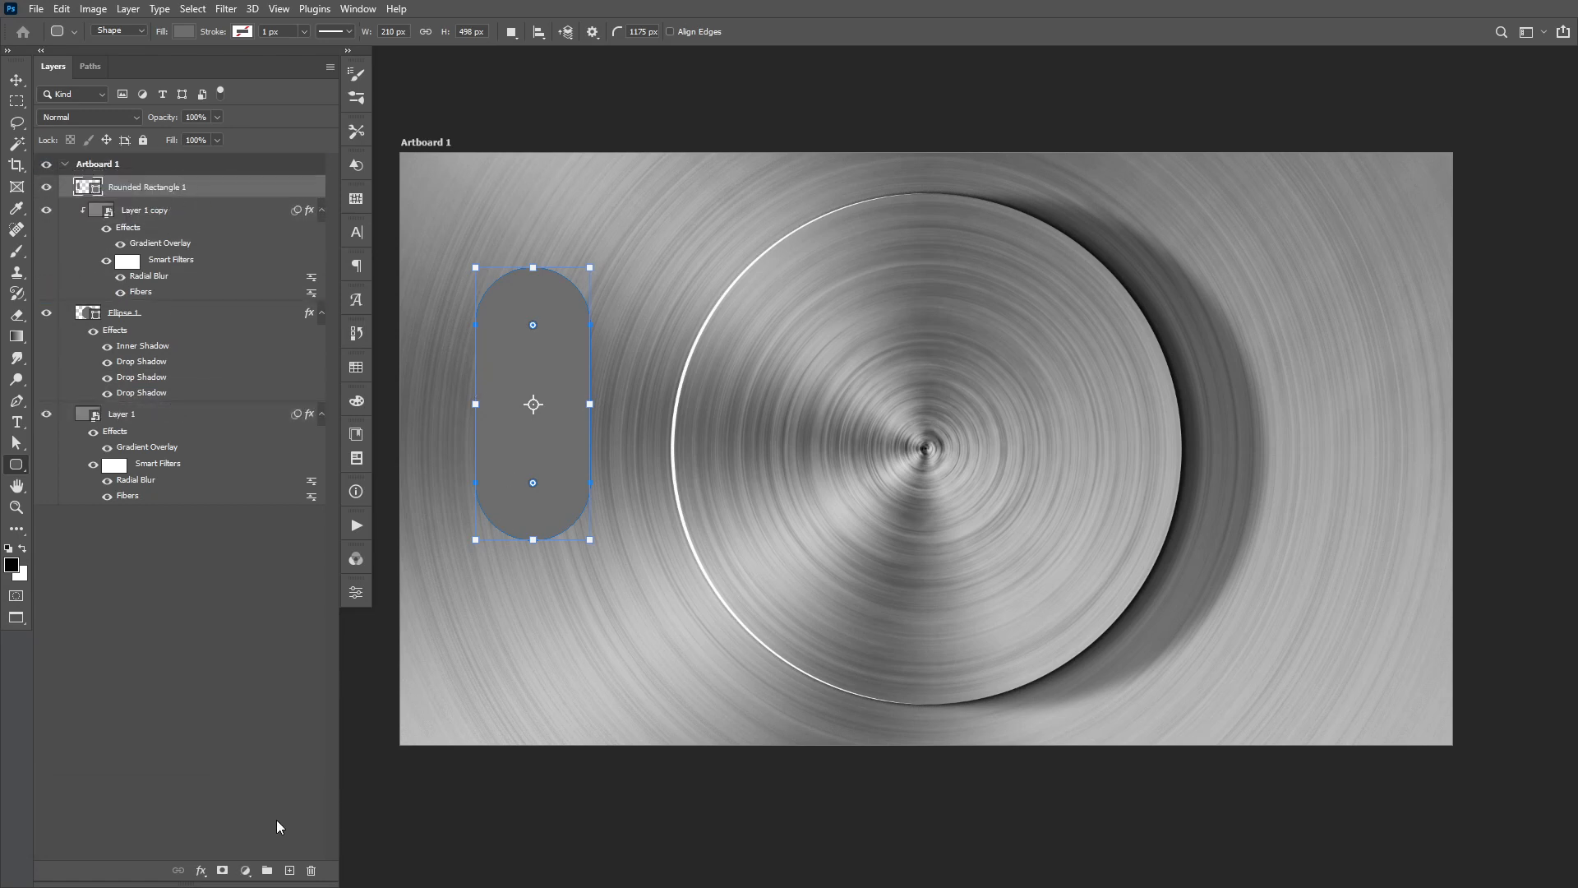
pyautogui.moveTo(161, 187)
pyautogui.mouseDown()
pyautogui.moveTo(177, 298)
pyautogui.moveTo(130, 191)
pyautogui.mouseUp()
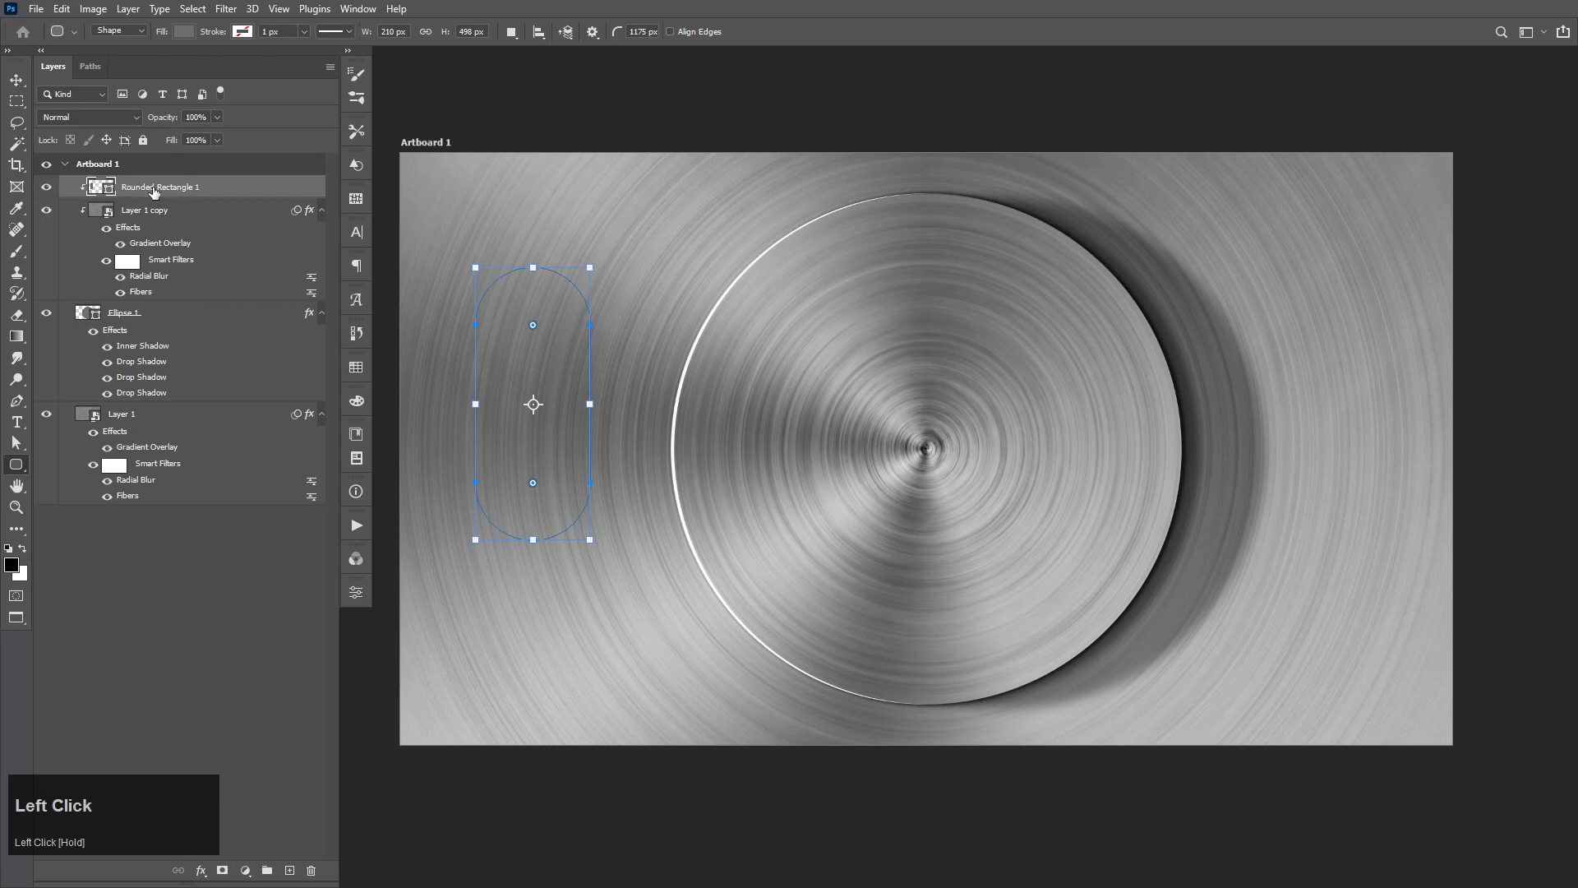
# Release Rounded Rectangle 1 from its clipping mask and duplicate the layer
pyautogui.hotkey('ctrl', 'alt', 'g')
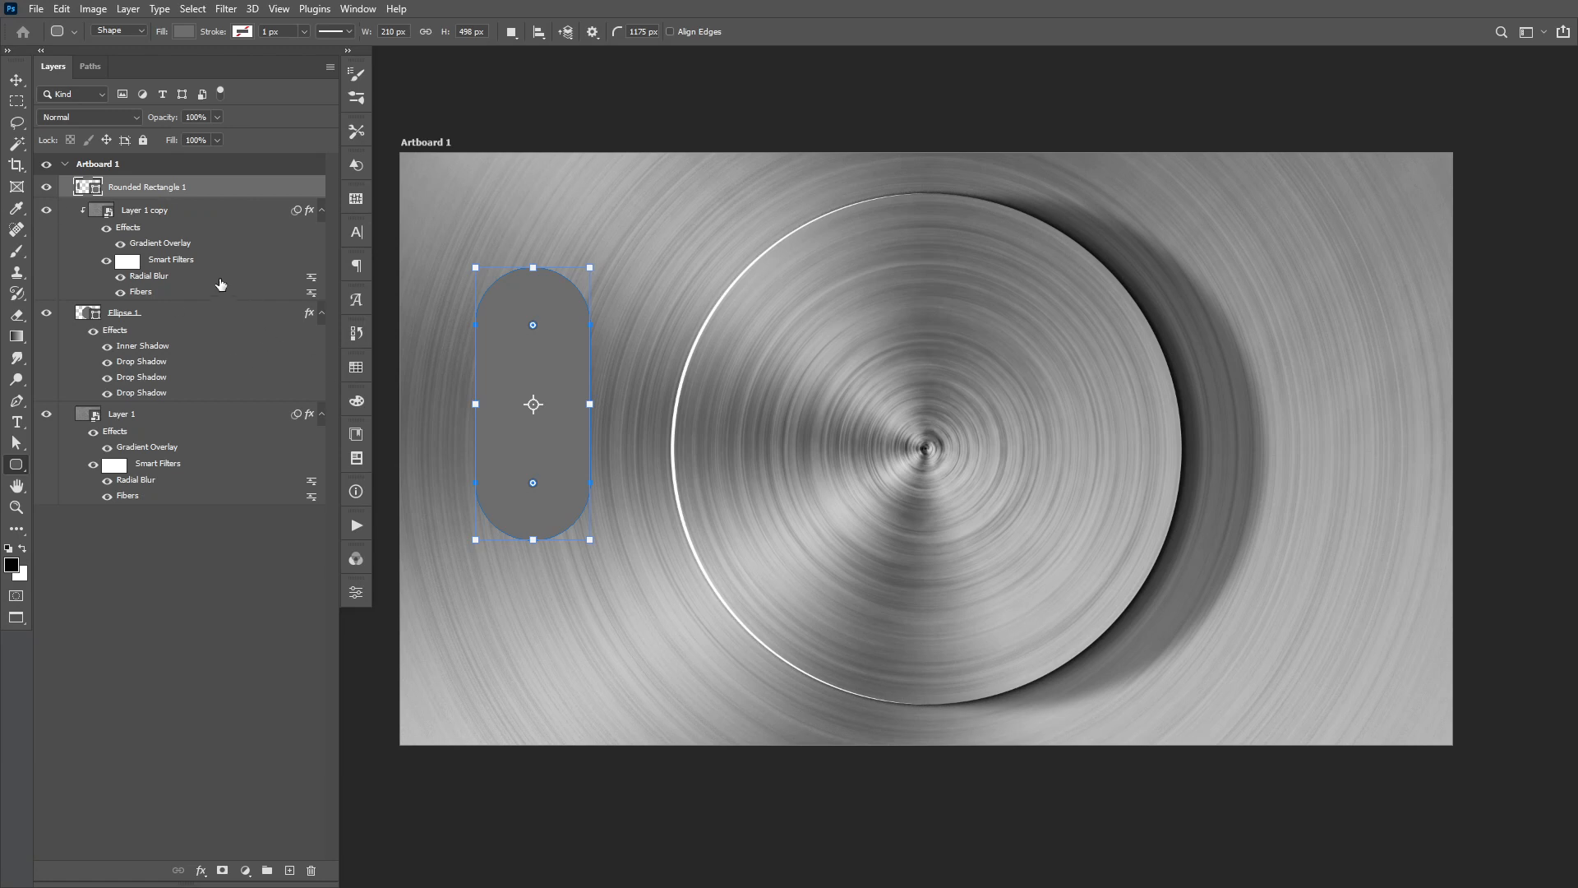
pyautogui.hotkey('ctrl', 'j')
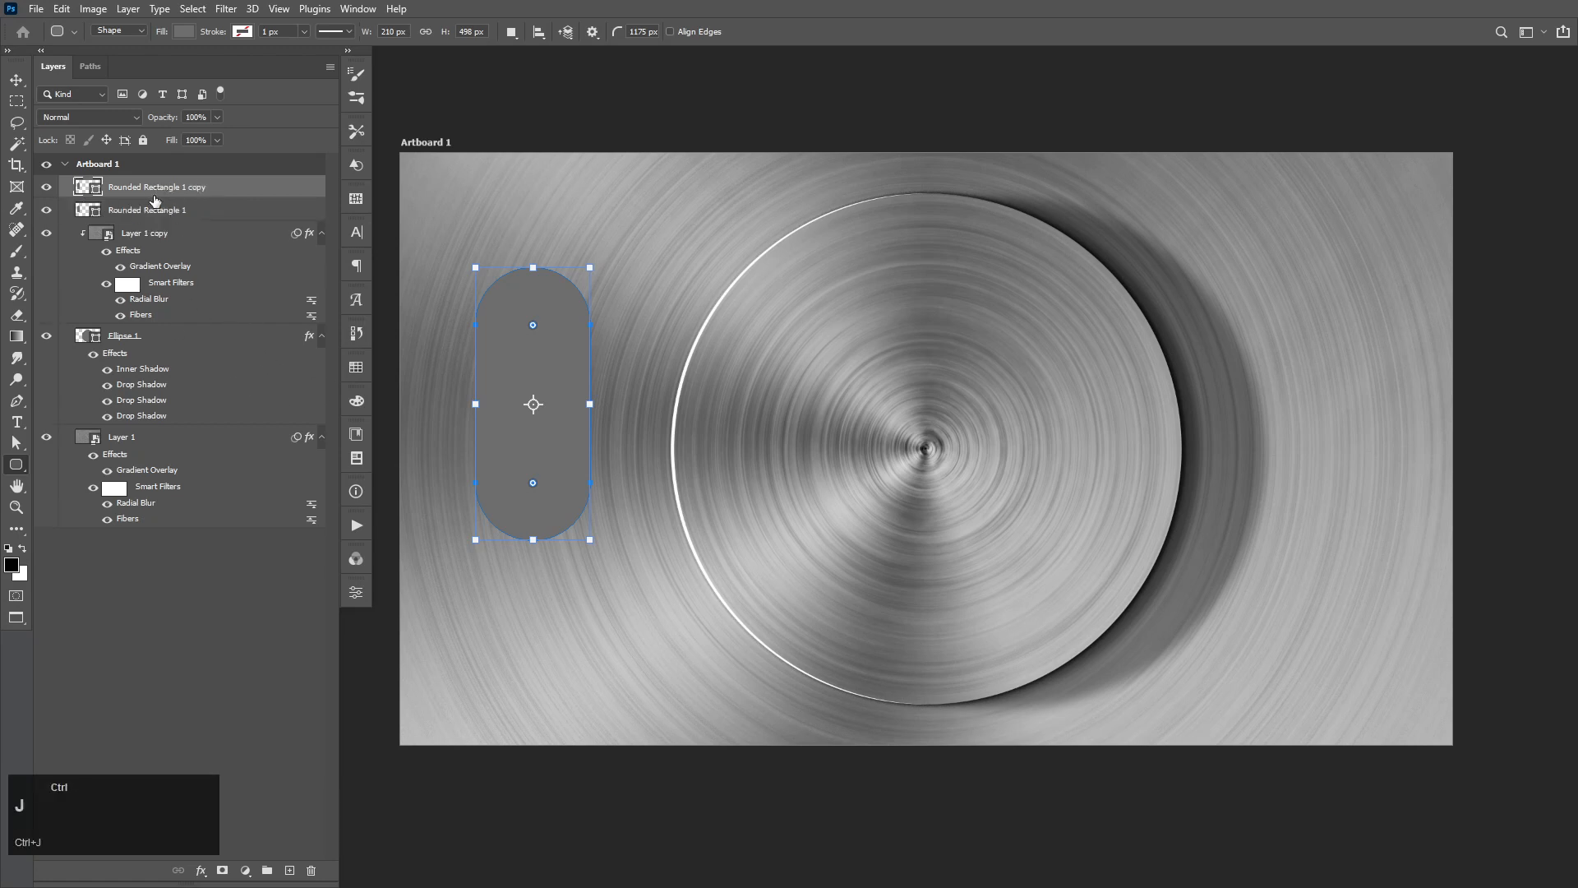
# Scale the duplicate rounded rectangle from its center to about 127% and increase its four corner radii to 133.84 px
pyautogui.hotkey('ctrl', 't')
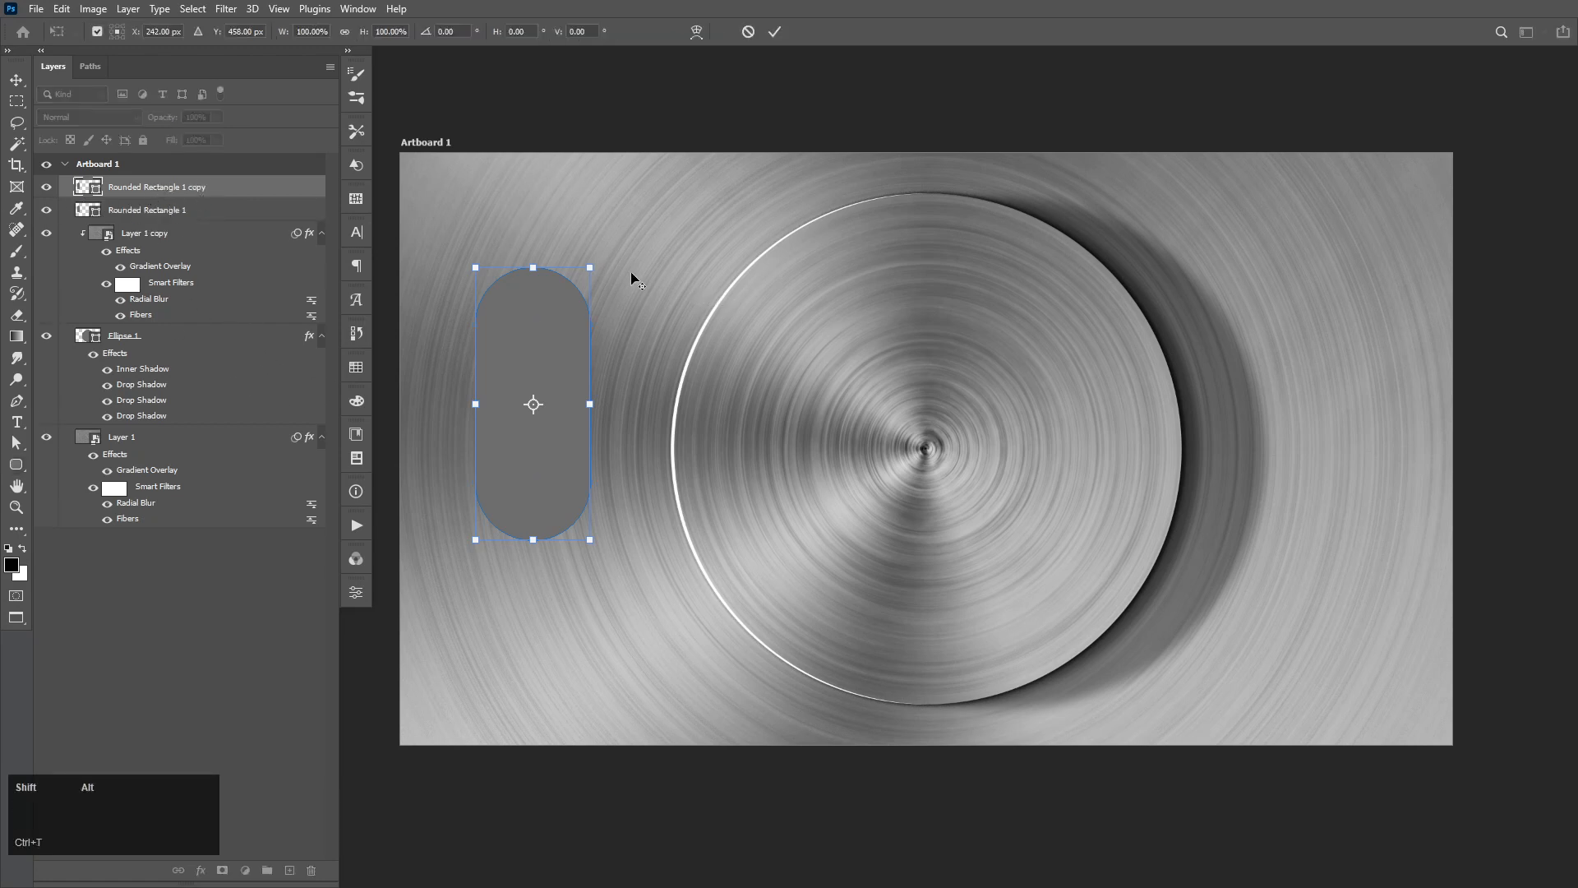
pyautogui.moveTo(591, 268); pyautogui.dragTo(627, 237)
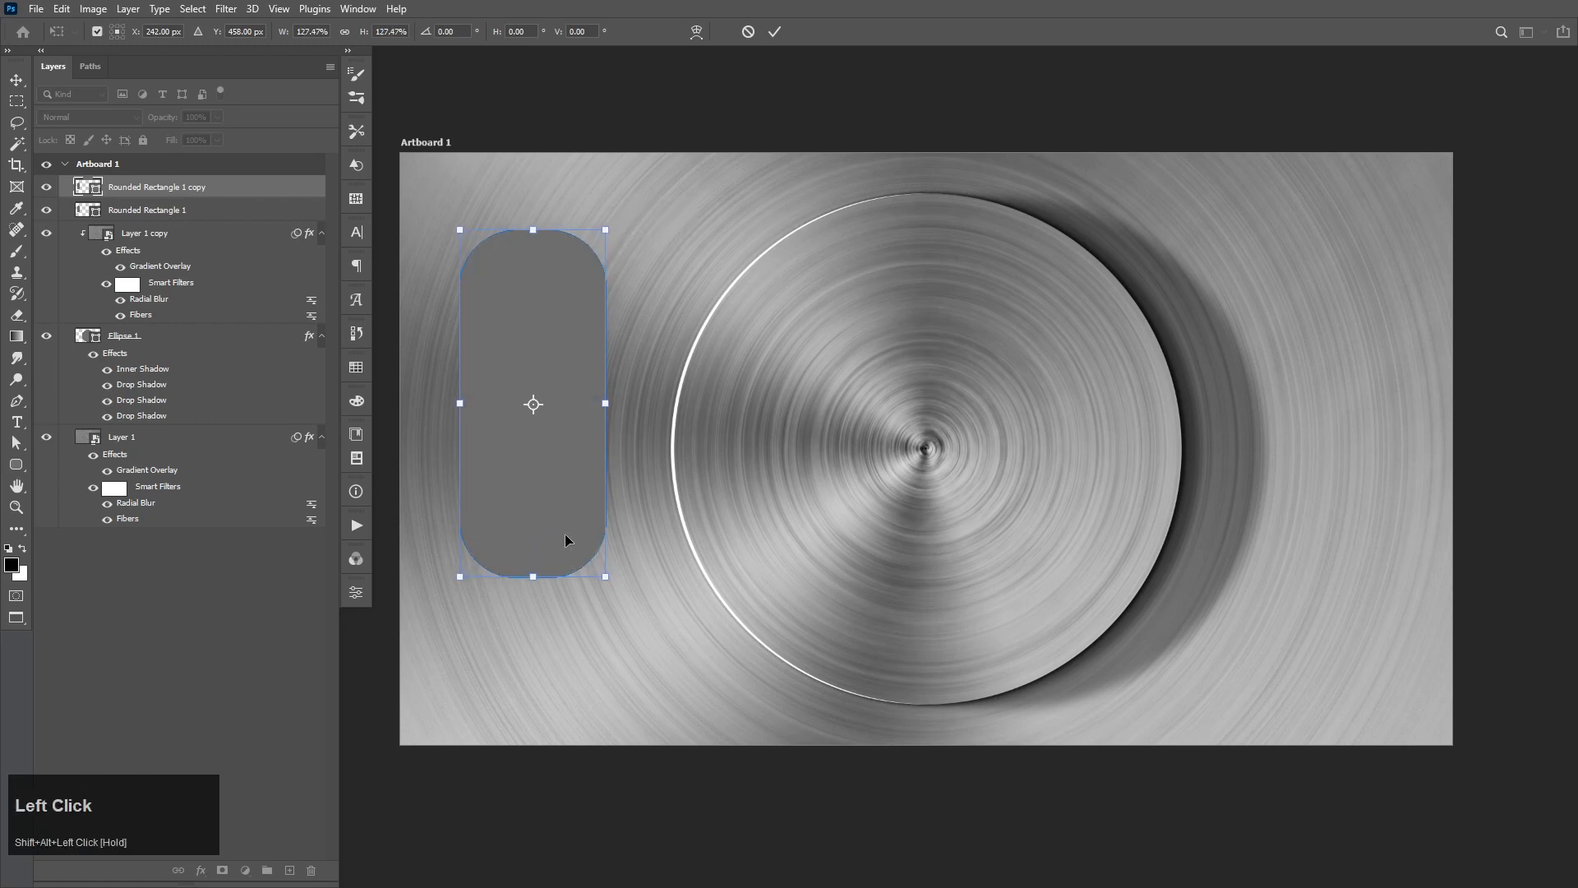
pyautogui.click(356, 592)
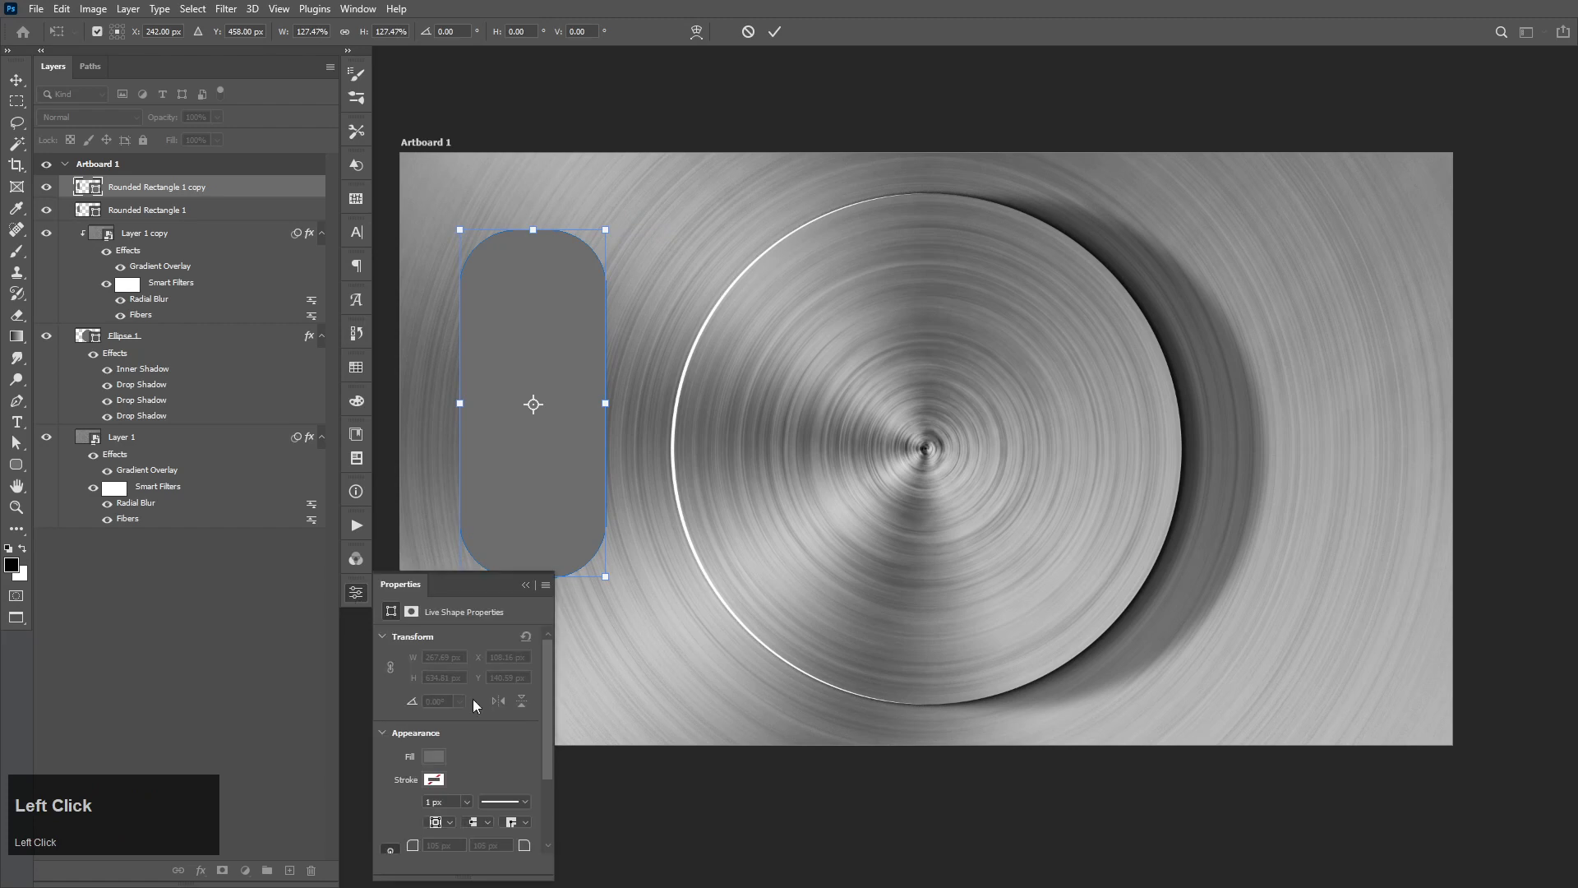
pyautogui.scroll(-3, 407, 822)
pyautogui.click(417, 750)
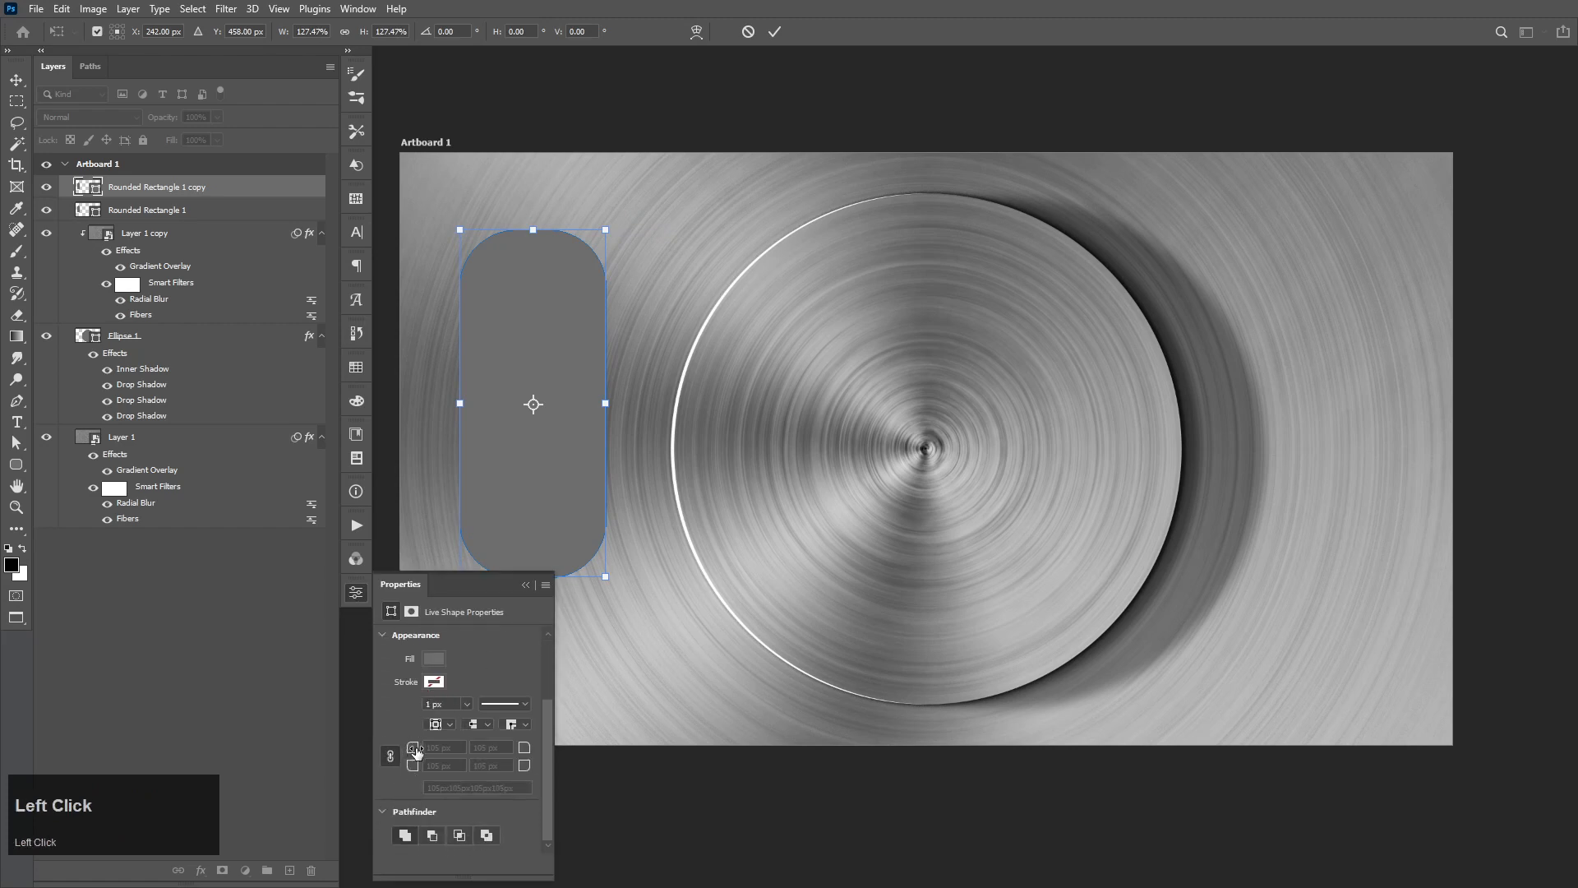
pyautogui.press('Return')
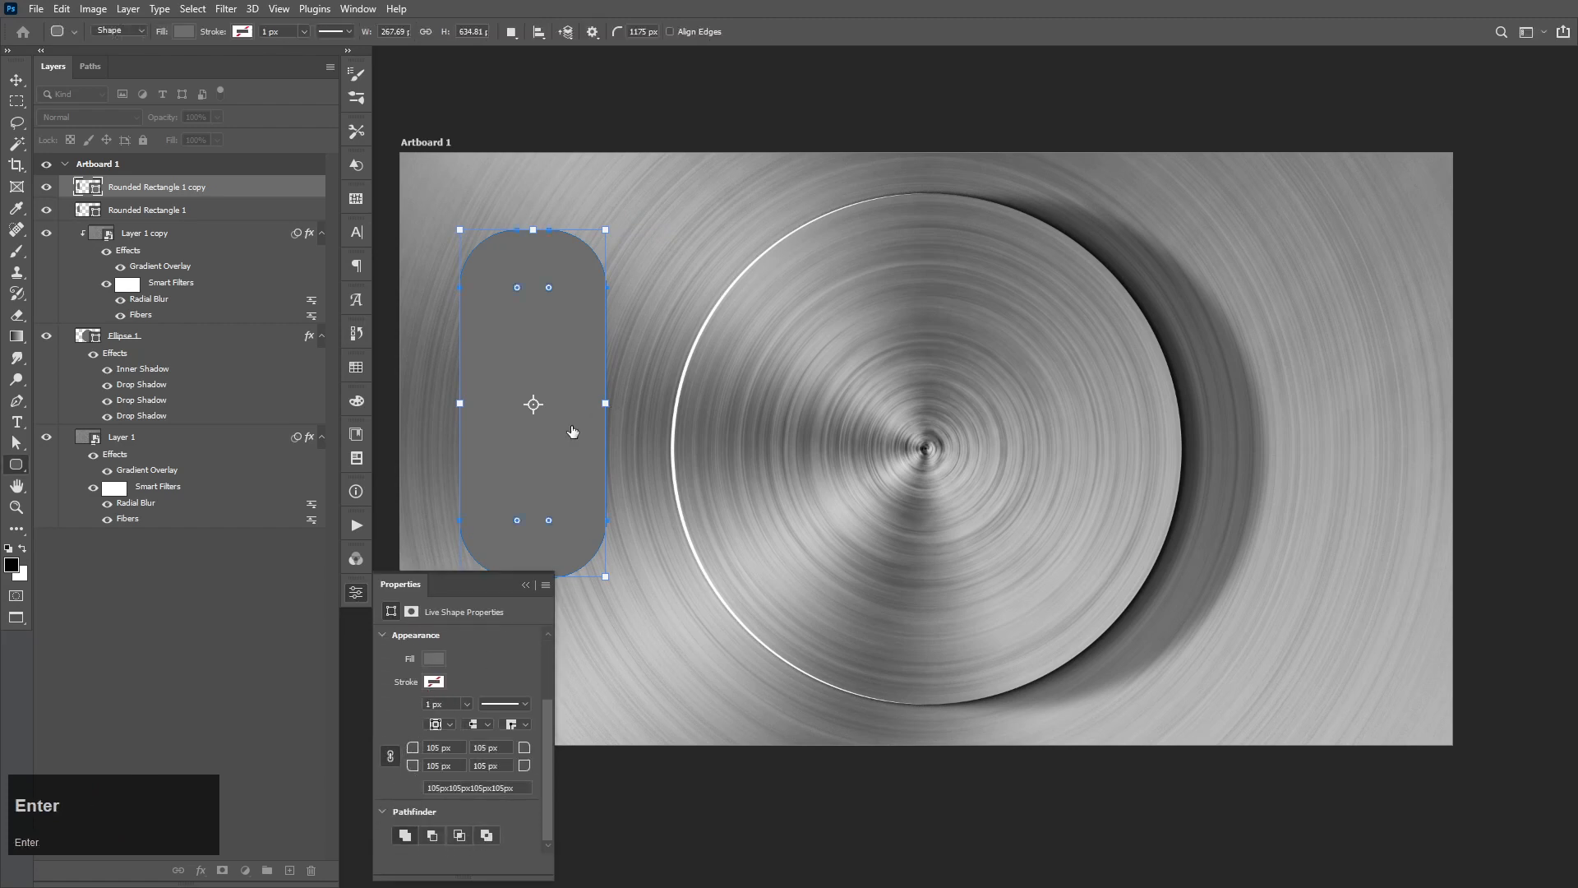
pyautogui.moveTo(413, 749); pyautogui.dragTo(505, 746)
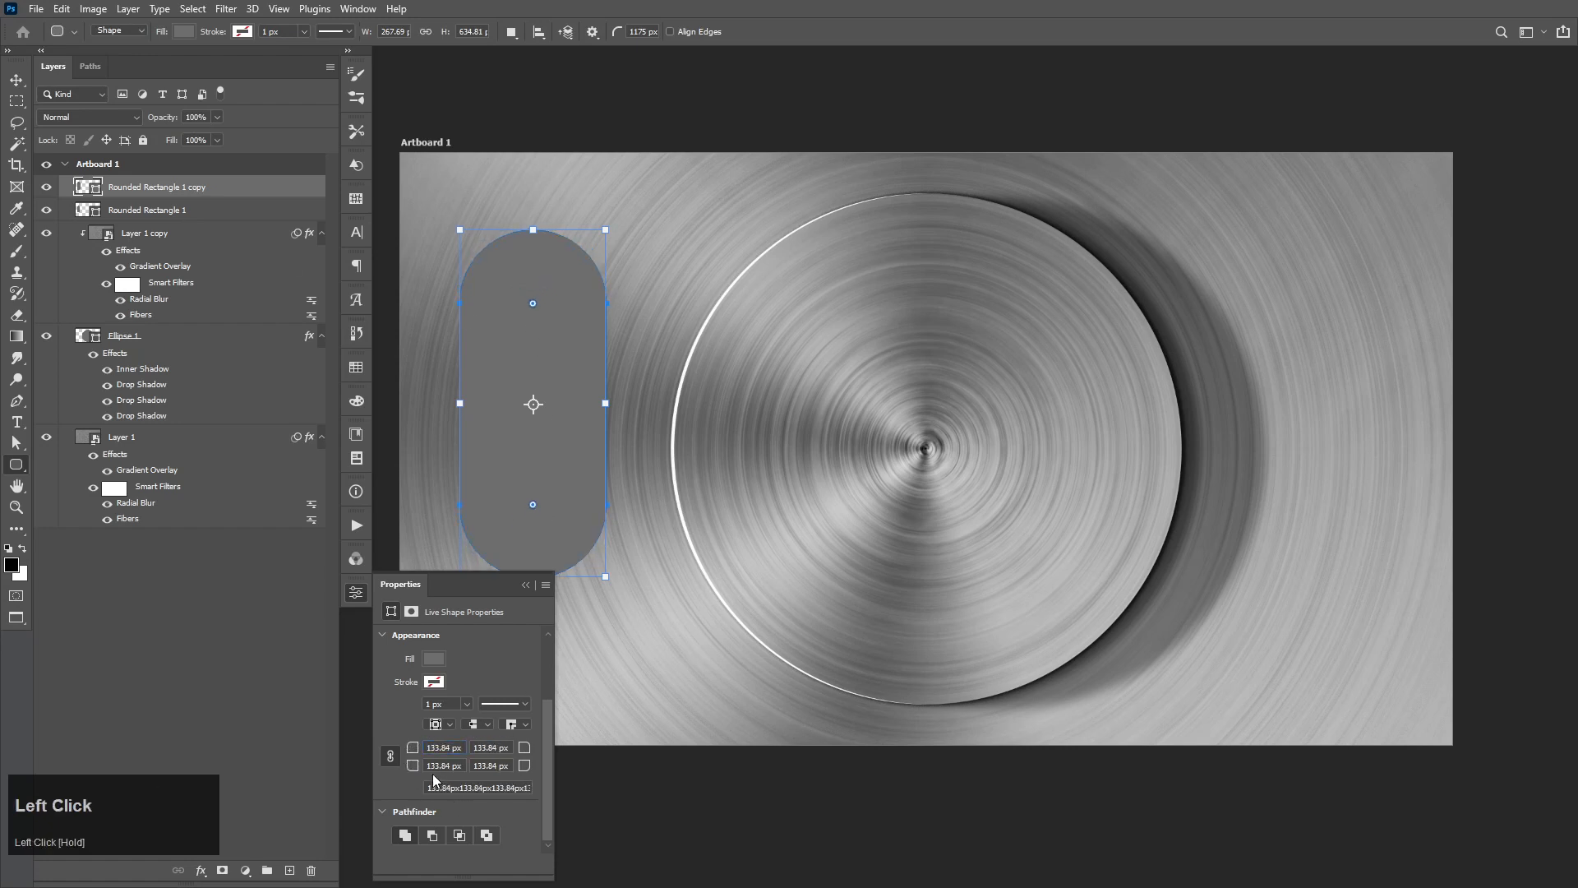
# Delete the top anchor points of the enlarged copy's path so that only an open U shape is left
pyautogui.click(16, 79)
pyautogui.press('a')
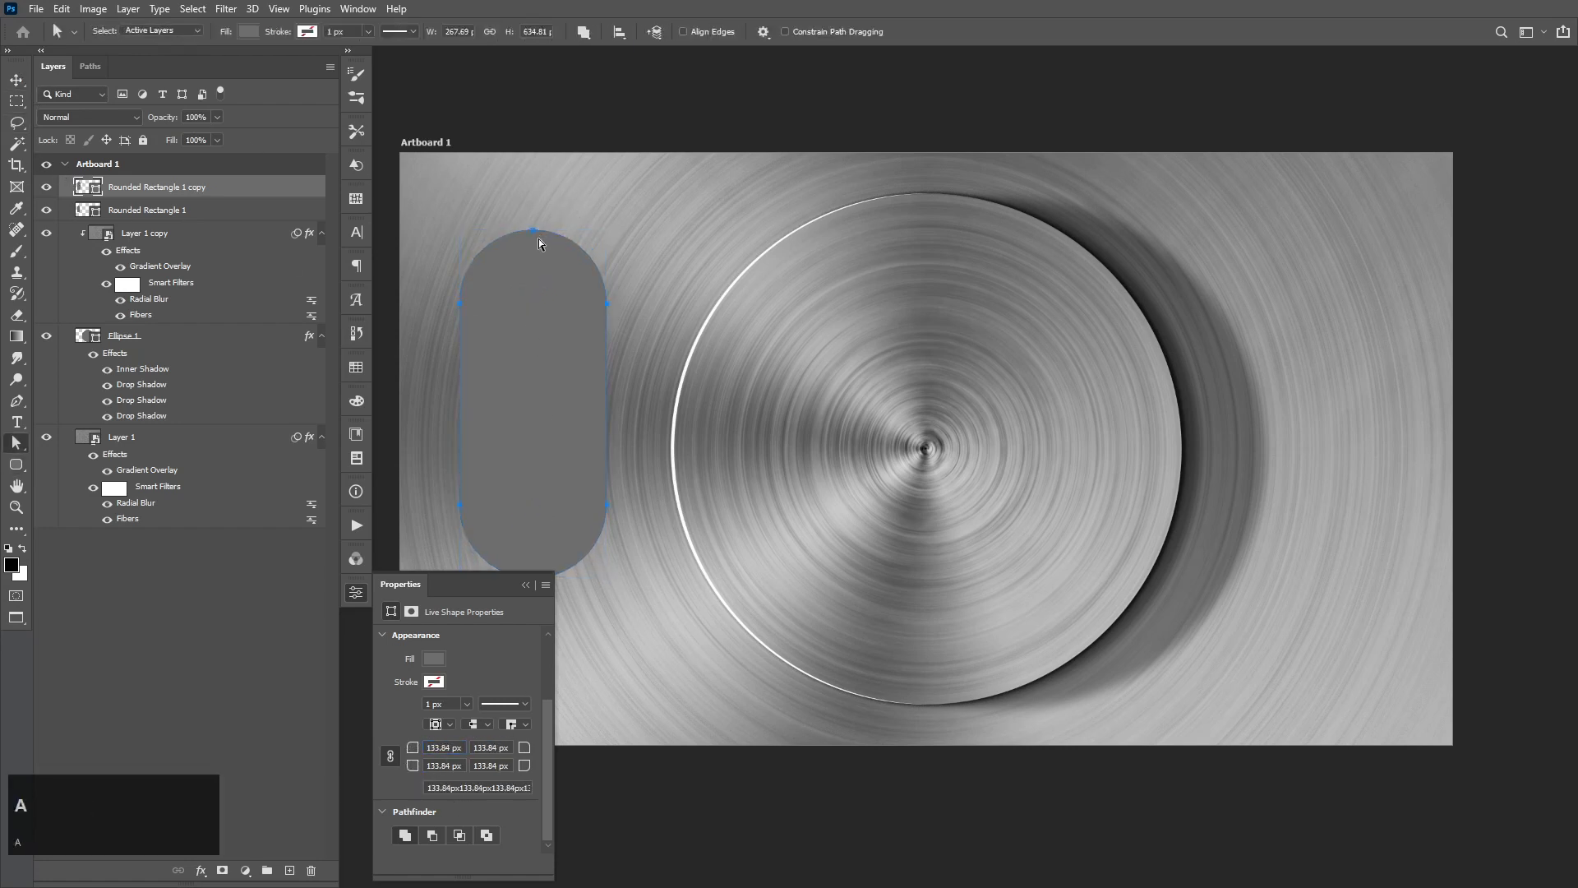
pyautogui.click(538, 266)
pyautogui.click(46, 187)
pyautogui.click(46, 187)
pyautogui.moveTo(504, 217); pyautogui.dragTo(560, 248)
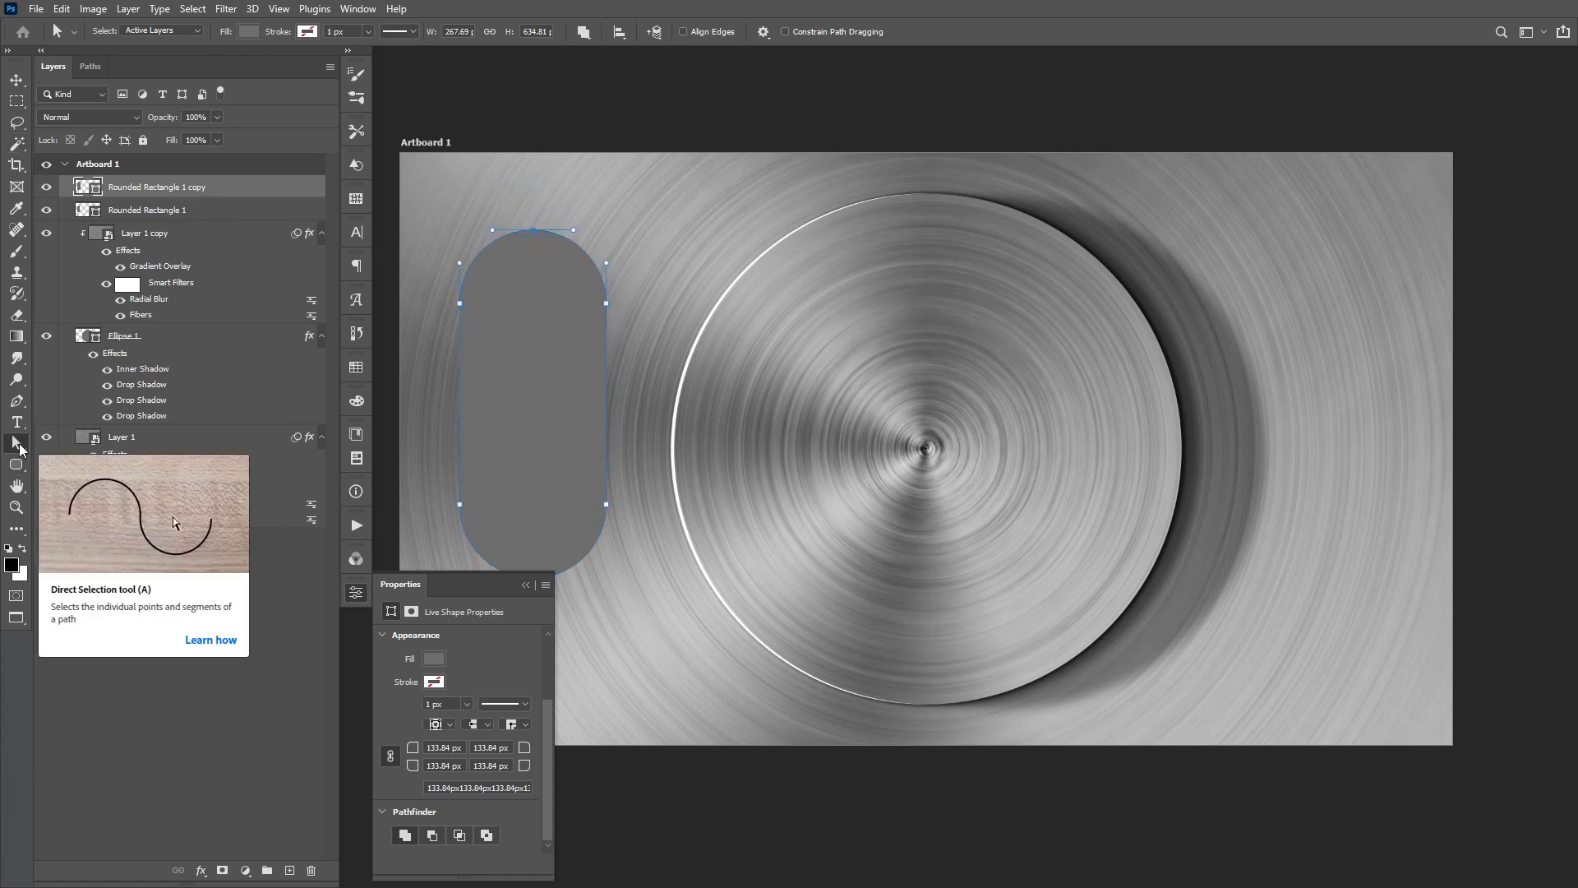
pyautogui.moveTo(501, 194); pyautogui.dragTo(542, 340)
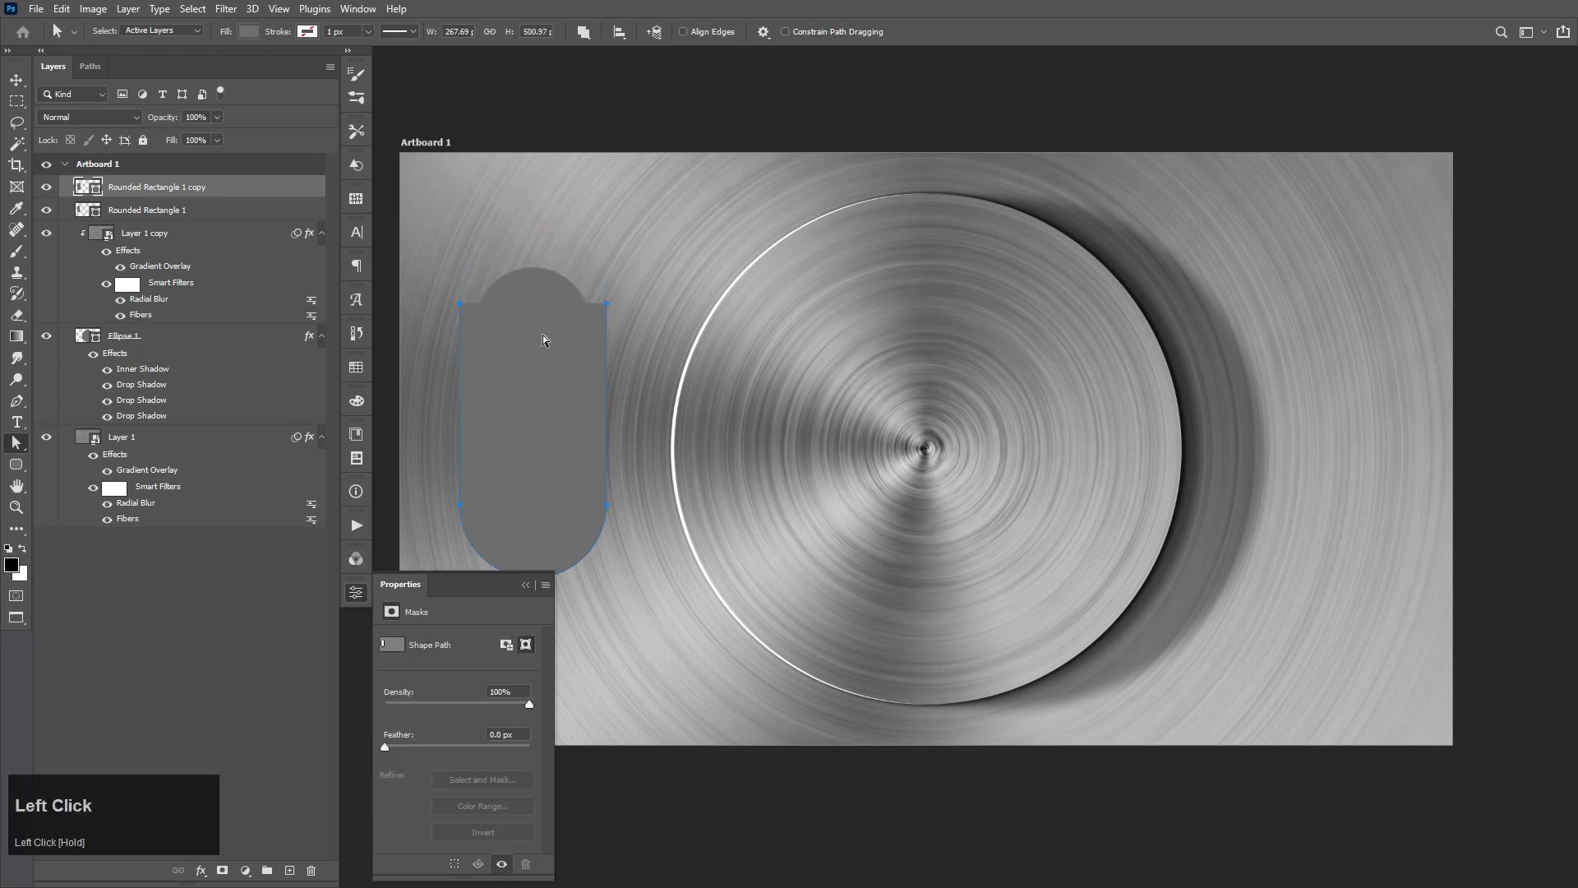
# Give the open U-shaped path a dark gray stroke and remove its fill
pyautogui.click(308, 31)
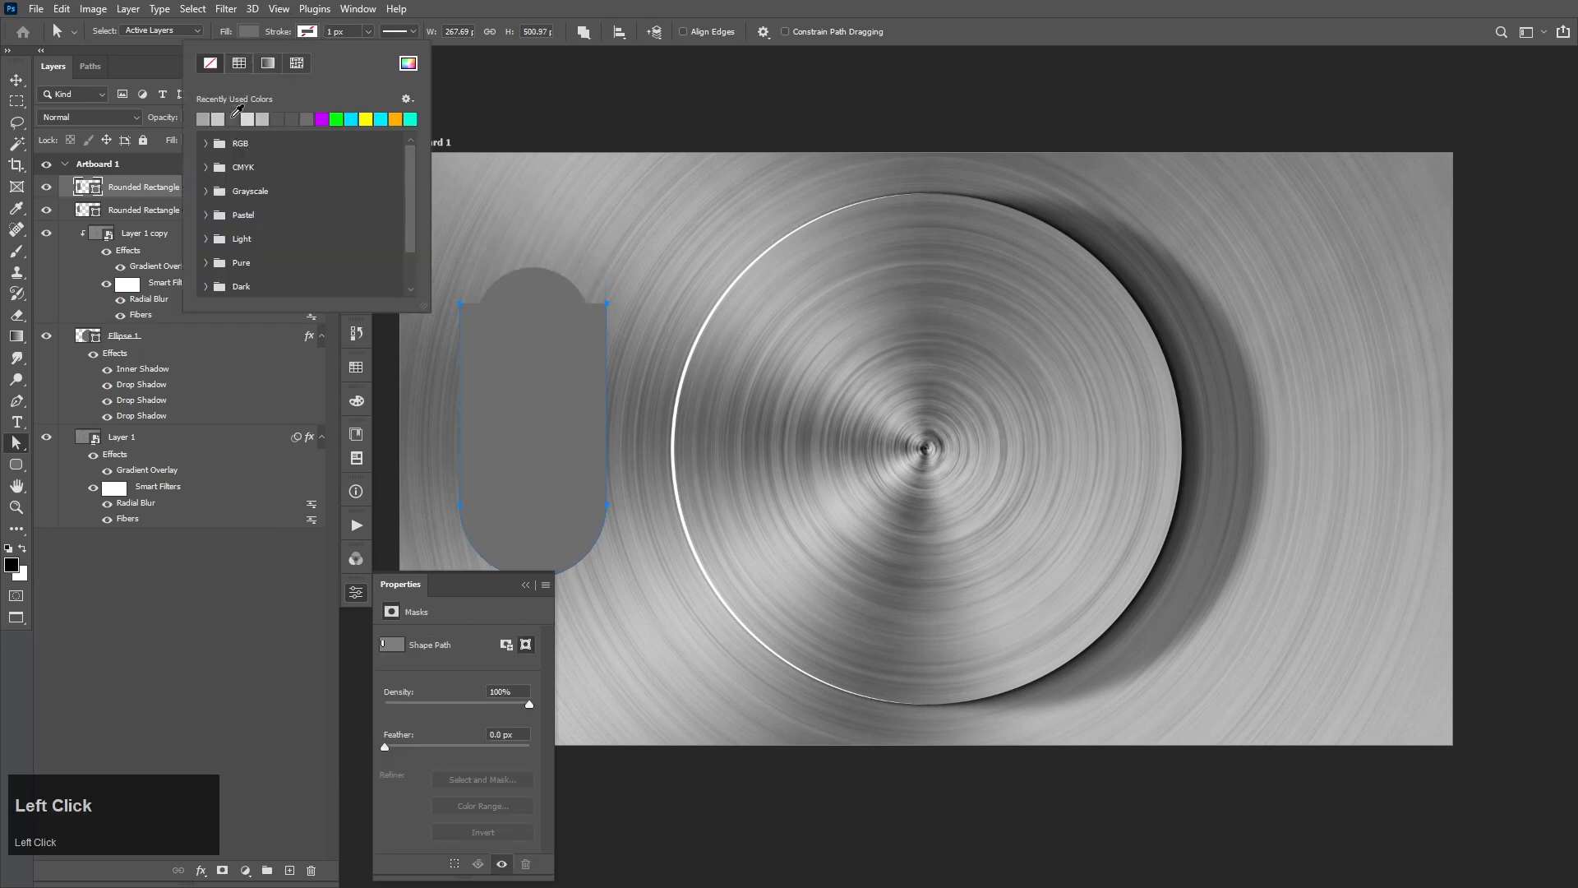
pyautogui.click(233, 119)
pyautogui.click(248, 31)
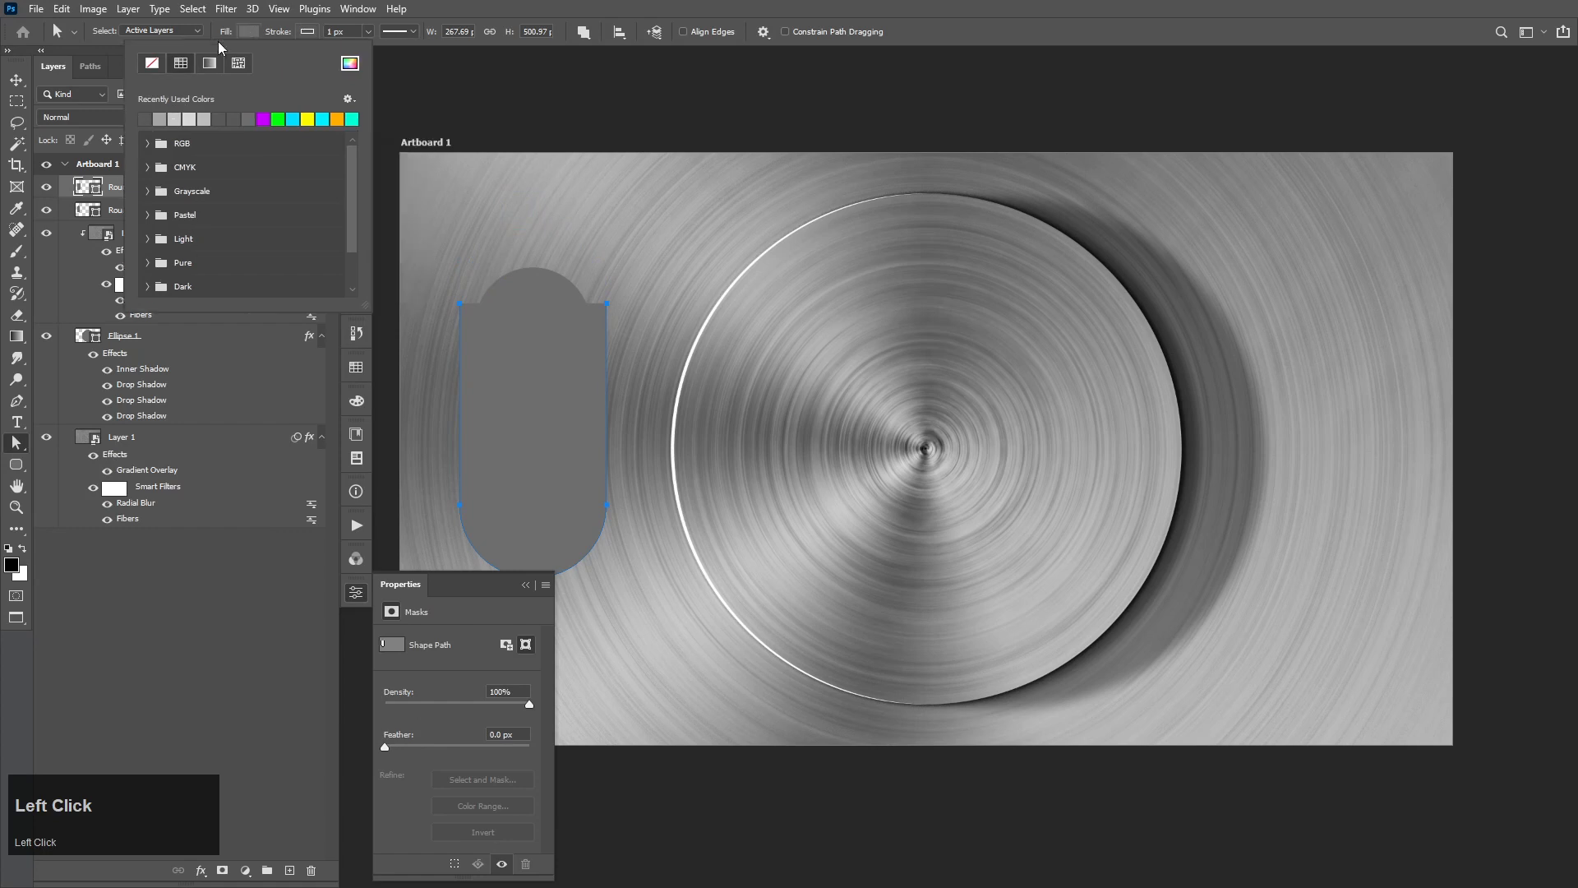
pyautogui.click(152, 63)
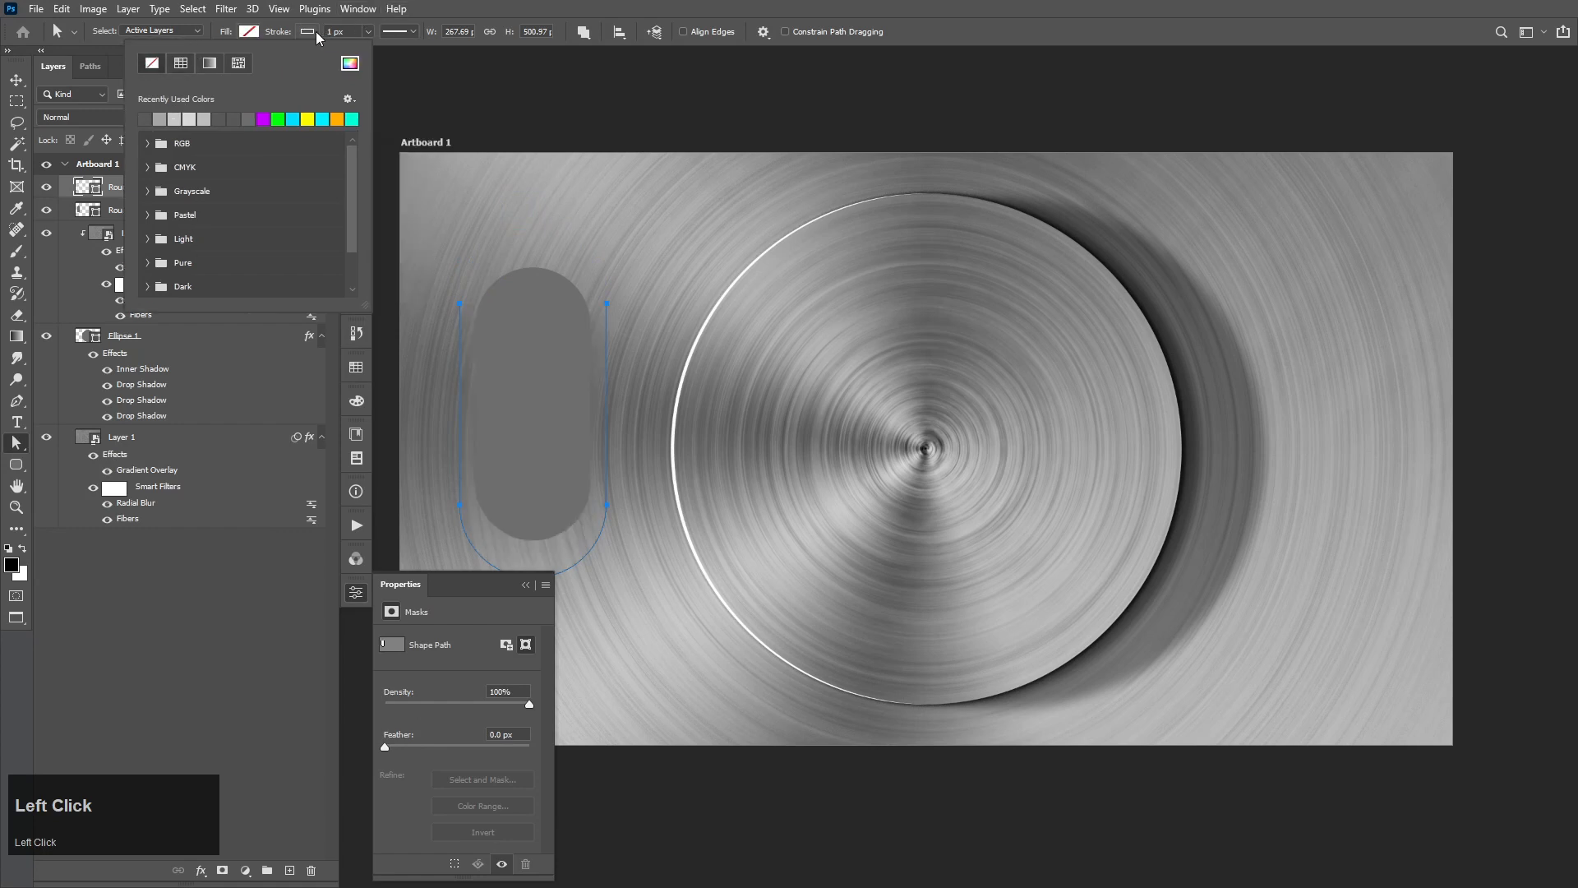
# Set the U-shaped path's stroke width to 56 px and use round caps
pyautogui.moveTo(319, 34)
pyautogui.mouseDown()
pyautogui.moveTo(335, 36)
pyautogui.moveTo(317, 33)
pyautogui.mouseUp()
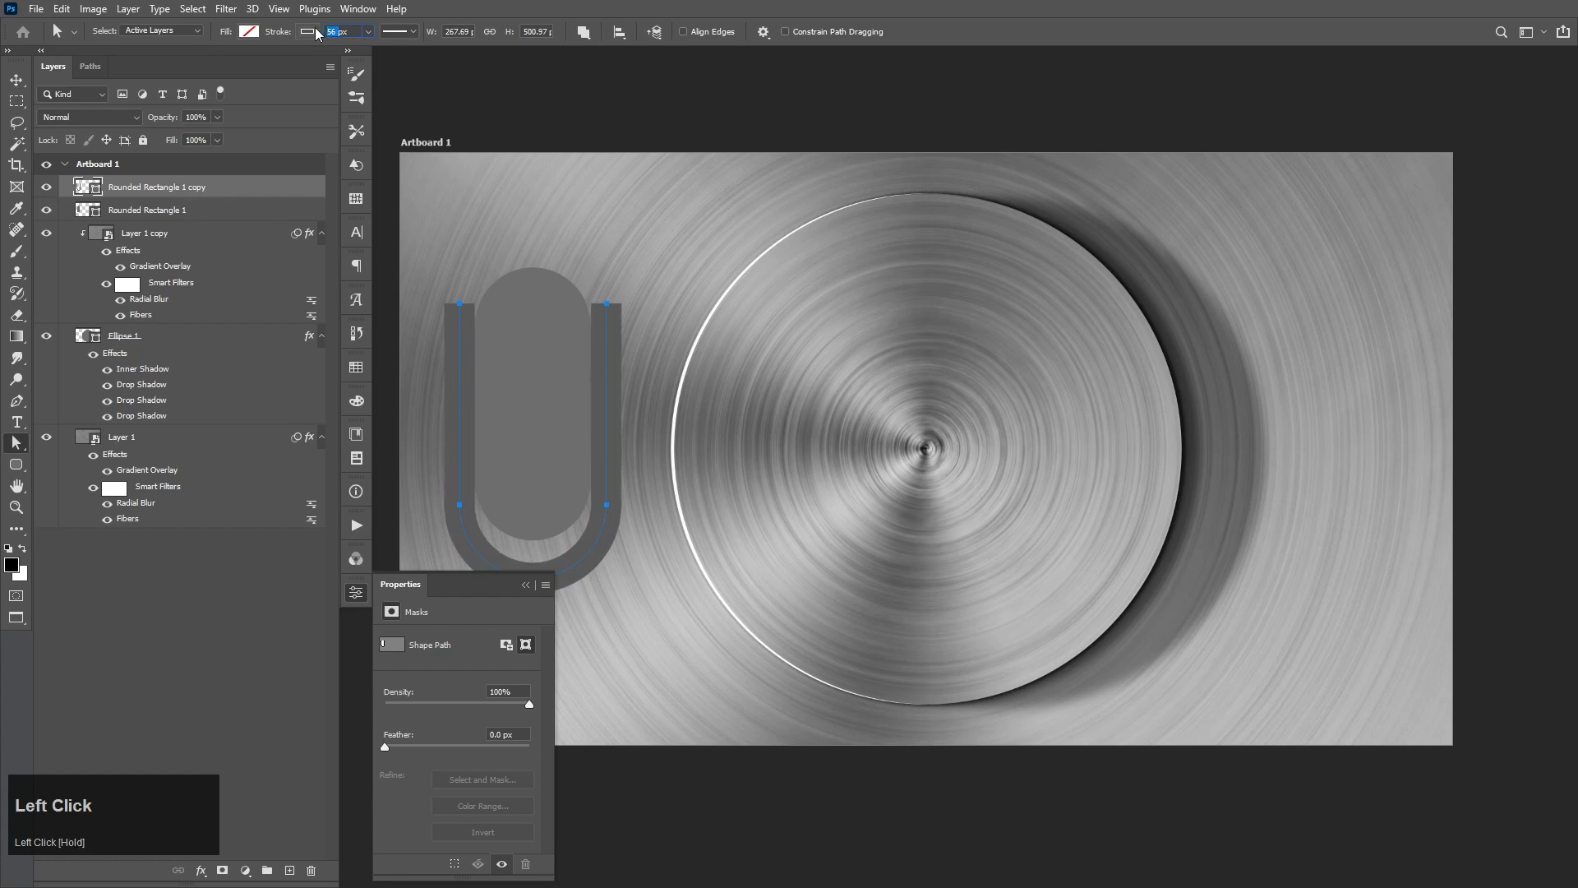
pyautogui.write('50')
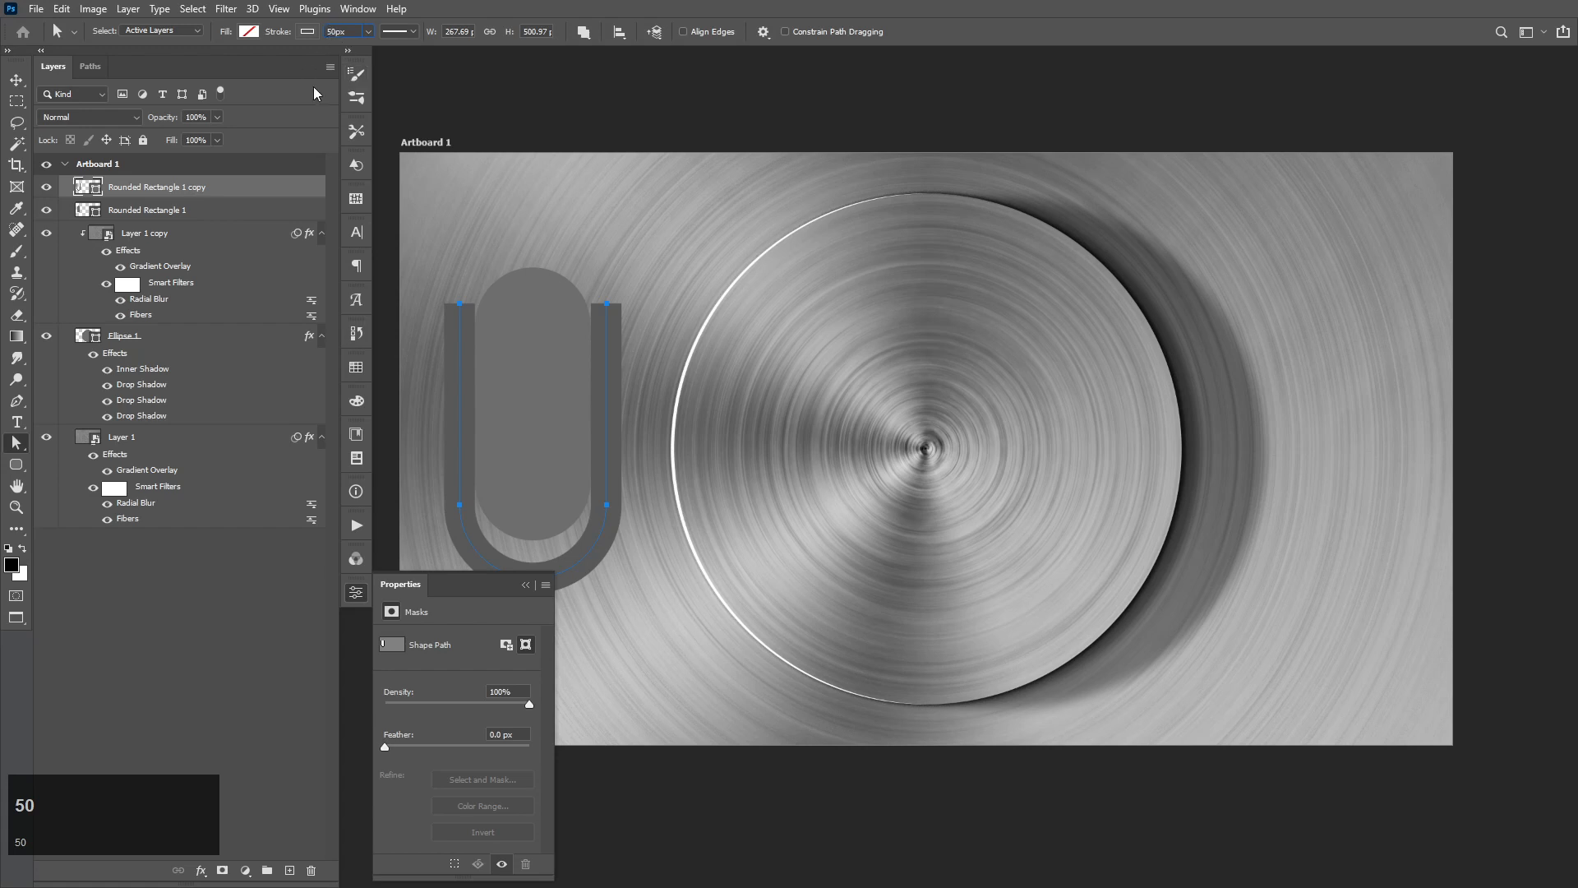
pyautogui.click(393, 33)
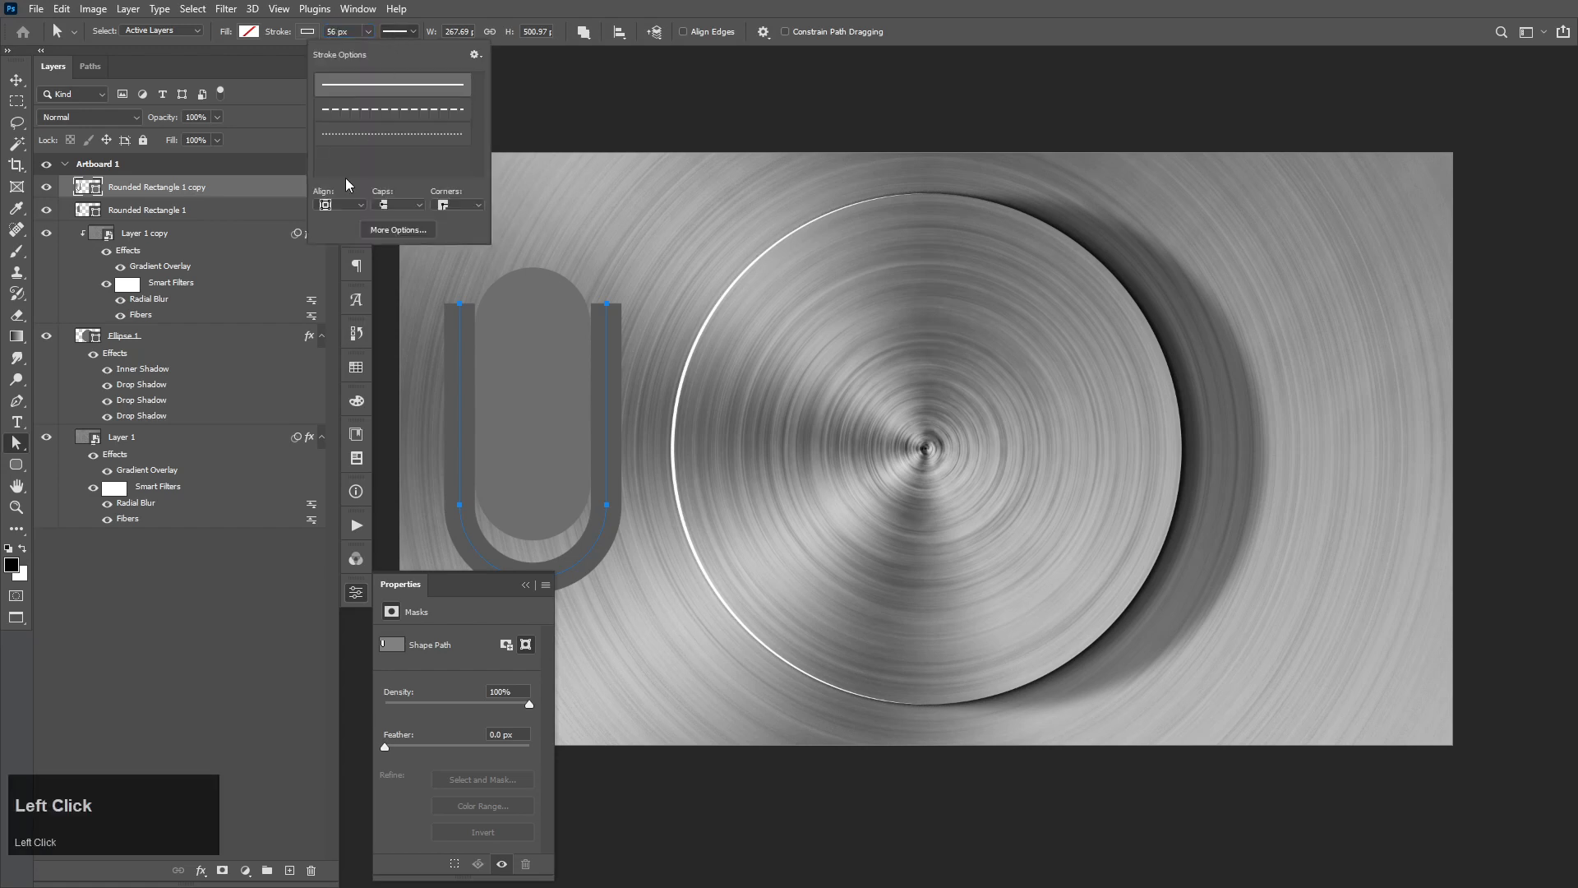
pyautogui.click(383, 203)
pyautogui.click(392, 231)
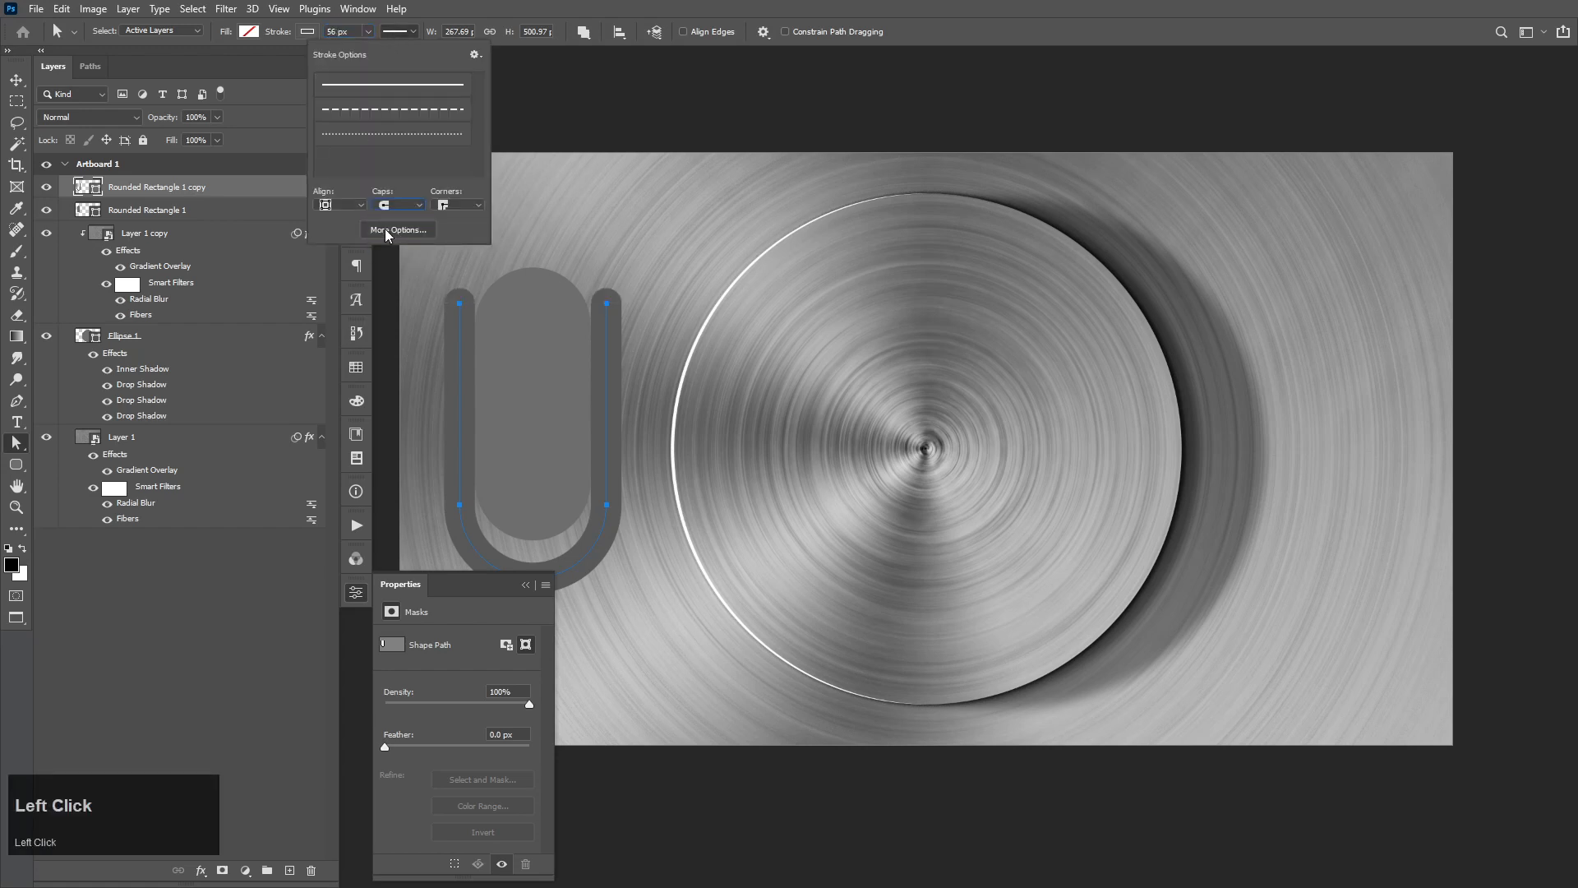
# Recolor Rounded Rectangle 1 to #595959 by sampling the dark gray of the U-shaped stroke
pyautogui.press('v')
pyautogui.keyDown('ctrl'); pyautogui.click(539, 387); pyautogui.keyUp('ctrl')
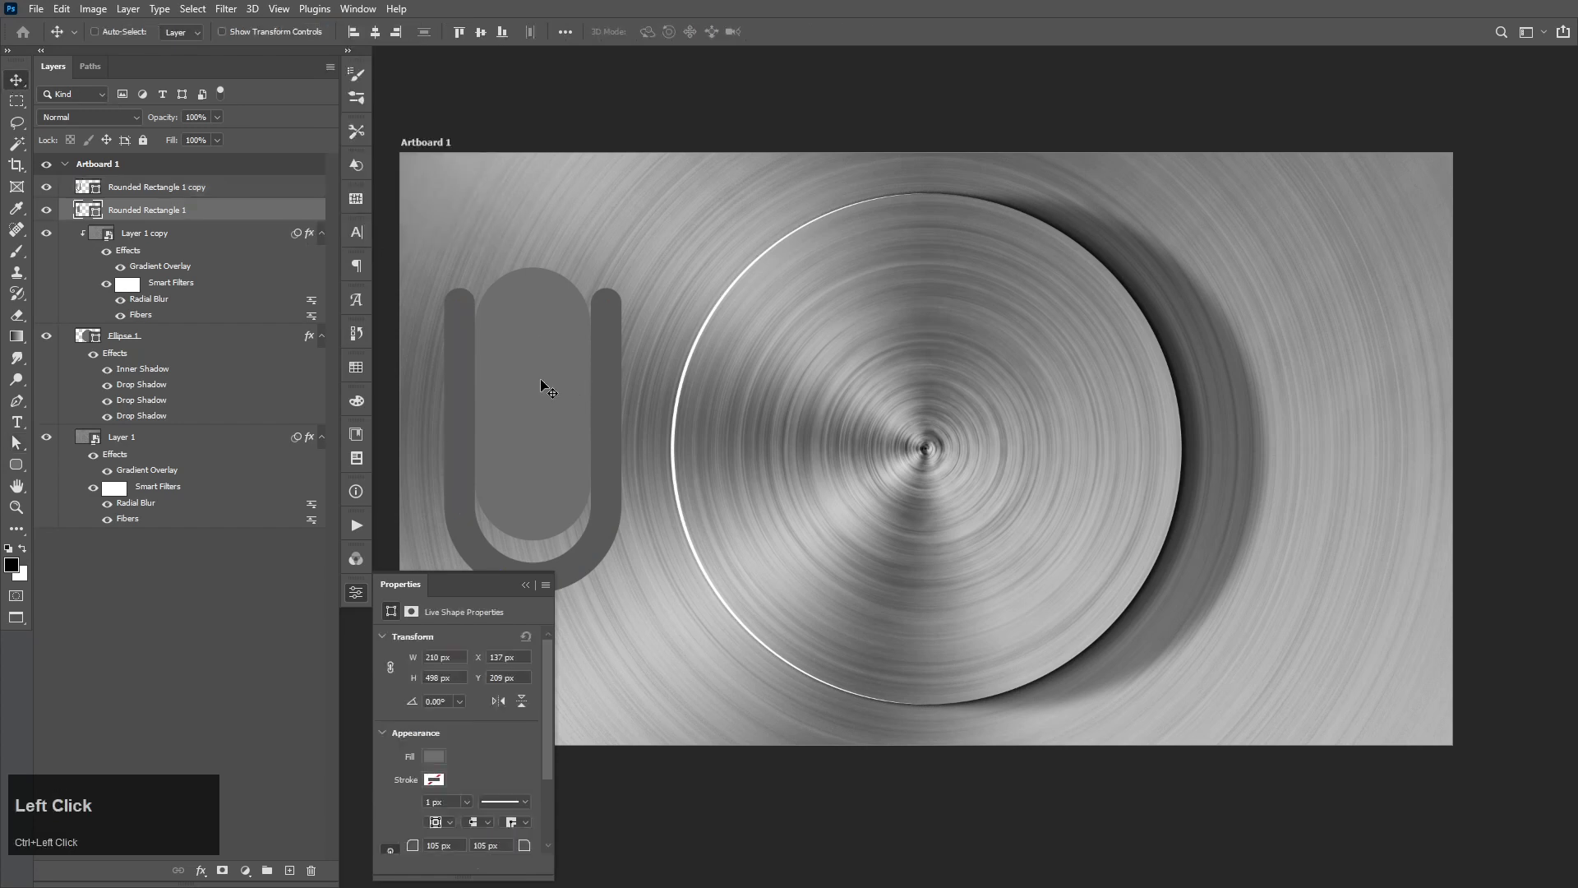
pyautogui.doubleClick(85, 210)
pyautogui.click(474, 377)
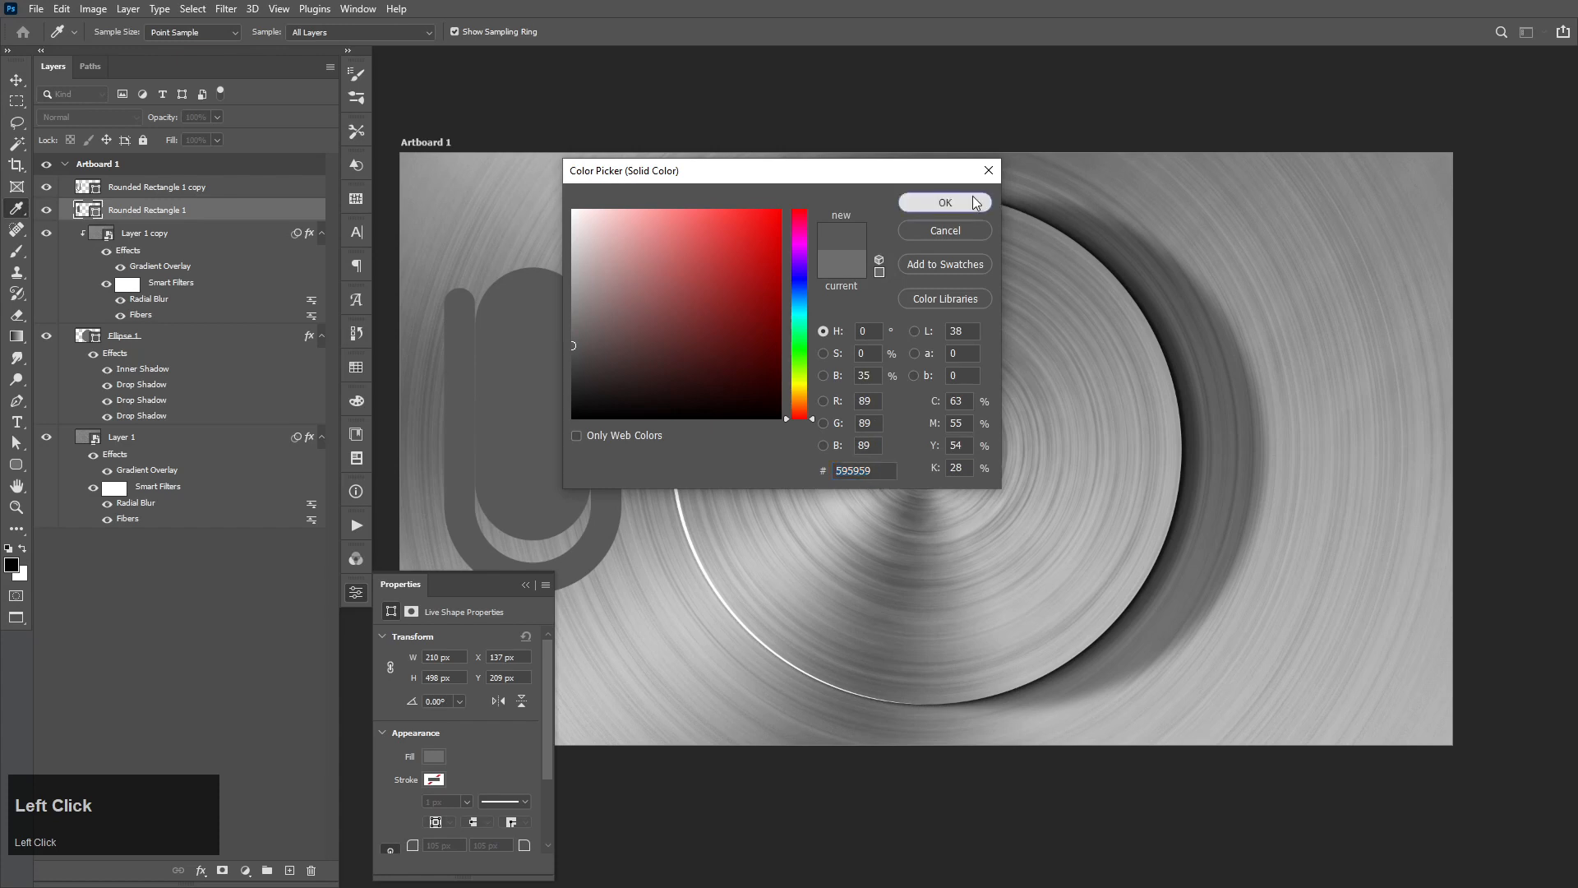
pyautogui.click(975, 203)
# Shrink Rounded Rectangle 1 from its center to about 171 by 405 px and lower it to sit inside the U shape
pyautogui.moveTo(545, 419); pyautogui.dragTo(545, 441)
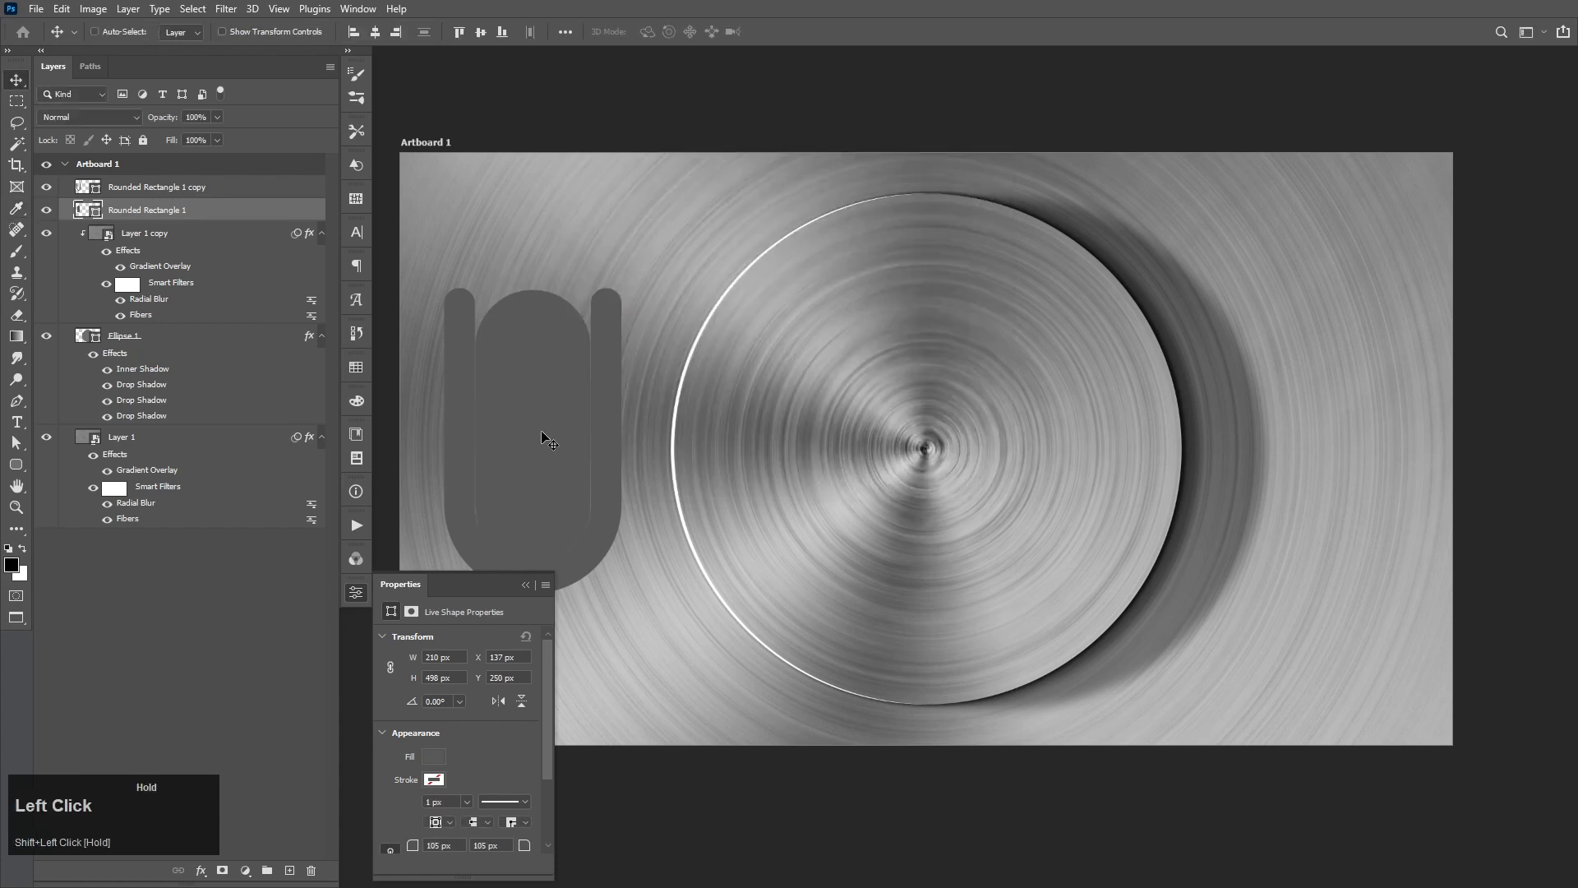
pyautogui.hotkey('ctrl', 't')
pyautogui.moveTo(589, 290); pyautogui.dragTo(570, 308)
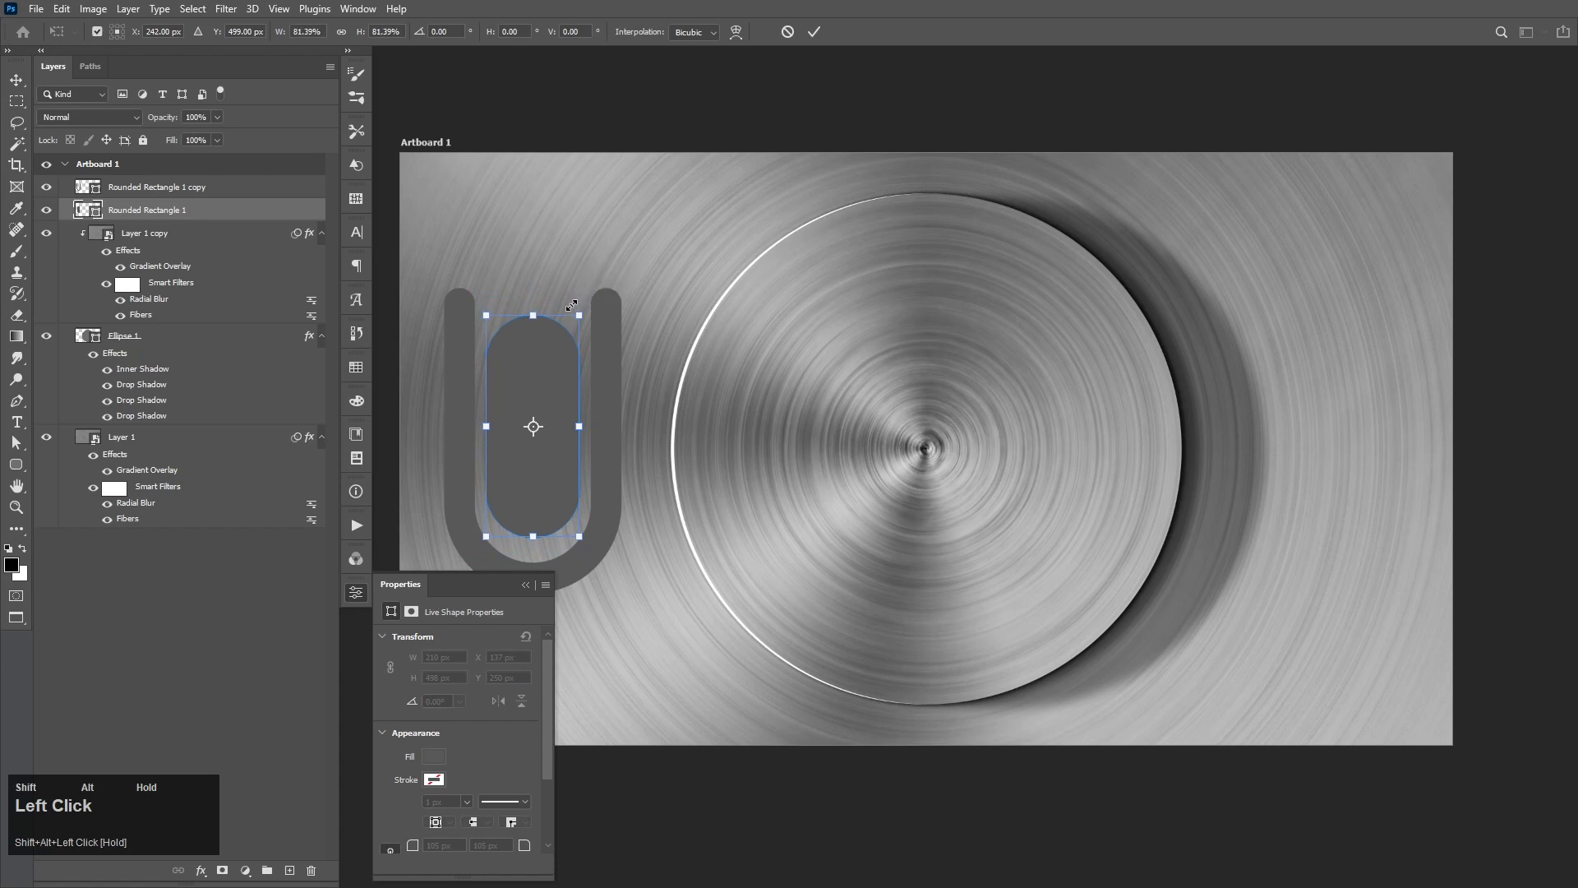
pyautogui.press('Return')
pyautogui.moveTo(567, 395); pyautogui.dragTo(558, 409)
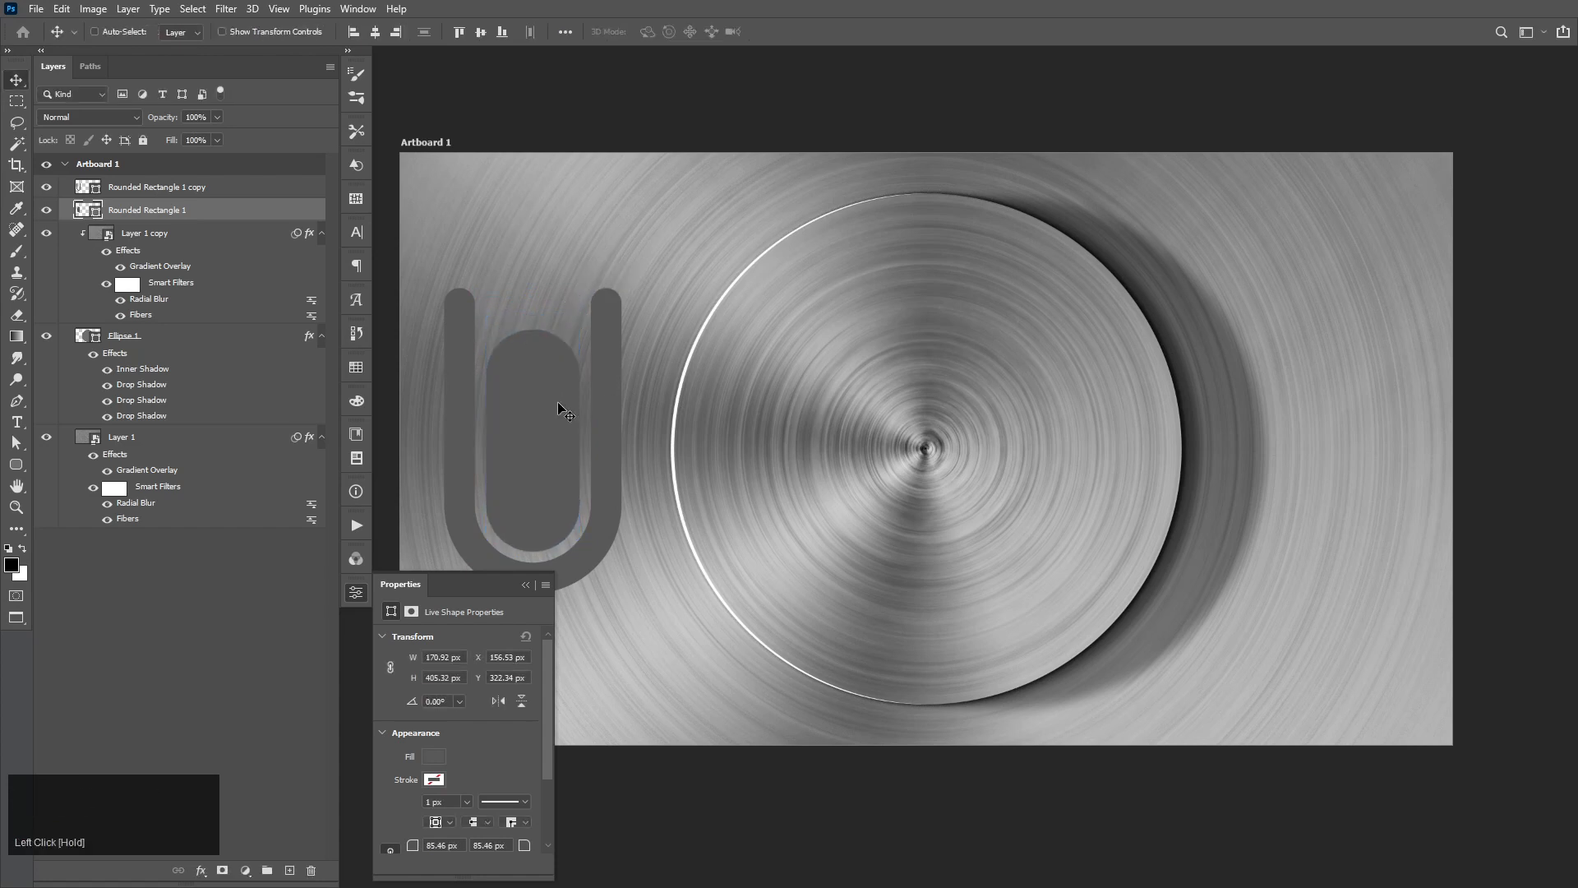
# Lower the two top end points of the U-shaped path so that it is about 363 px high
pyautogui.press('ctrl')
pyautogui.keyDown('ctrl'); pyautogui.click(460, 330); pyautogui.keyUp('ctrl')
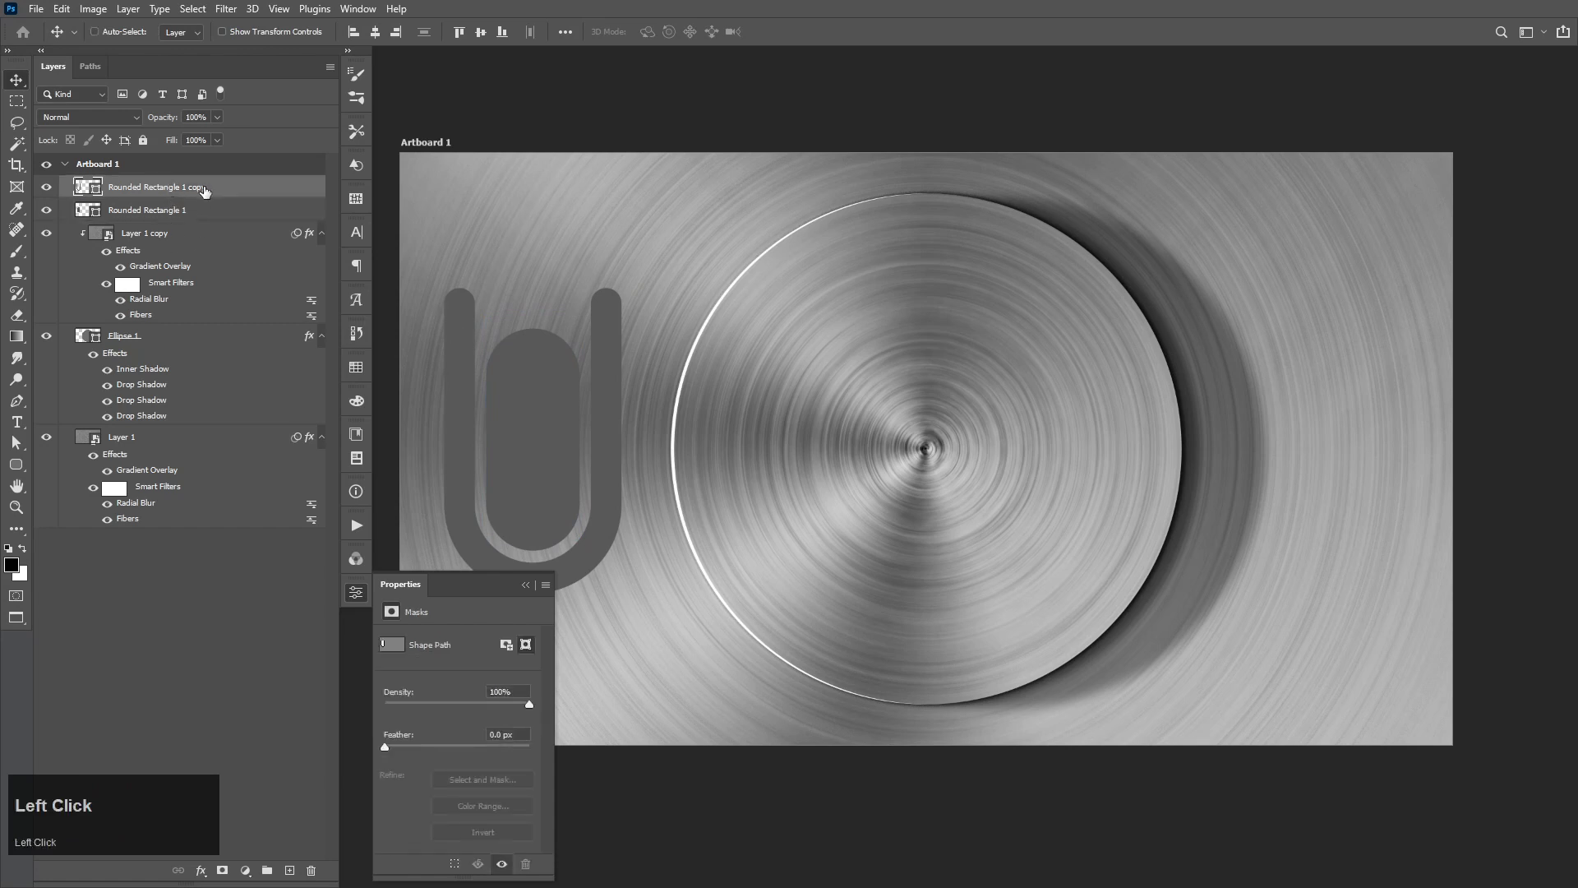
pyautogui.press('a')
pyautogui.moveTo(416, 265); pyautogui.dragTo(605, 383)
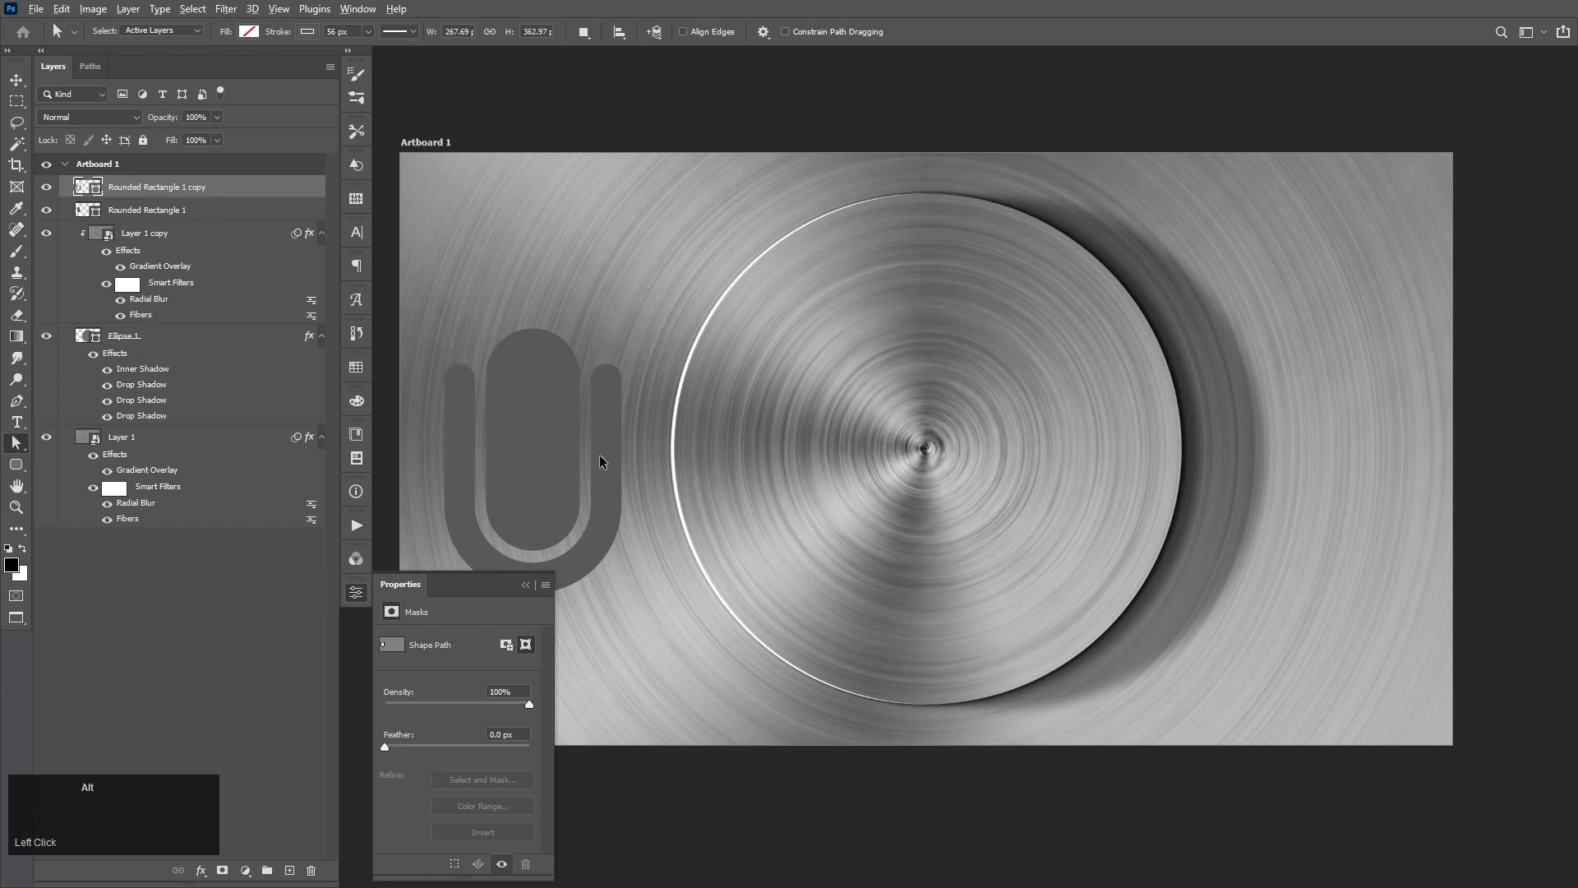
pyautogui.scroll(-1, 602, 461)
pyautogui.click(525, 584)
pyautogui.scroll(1, 488, 572)
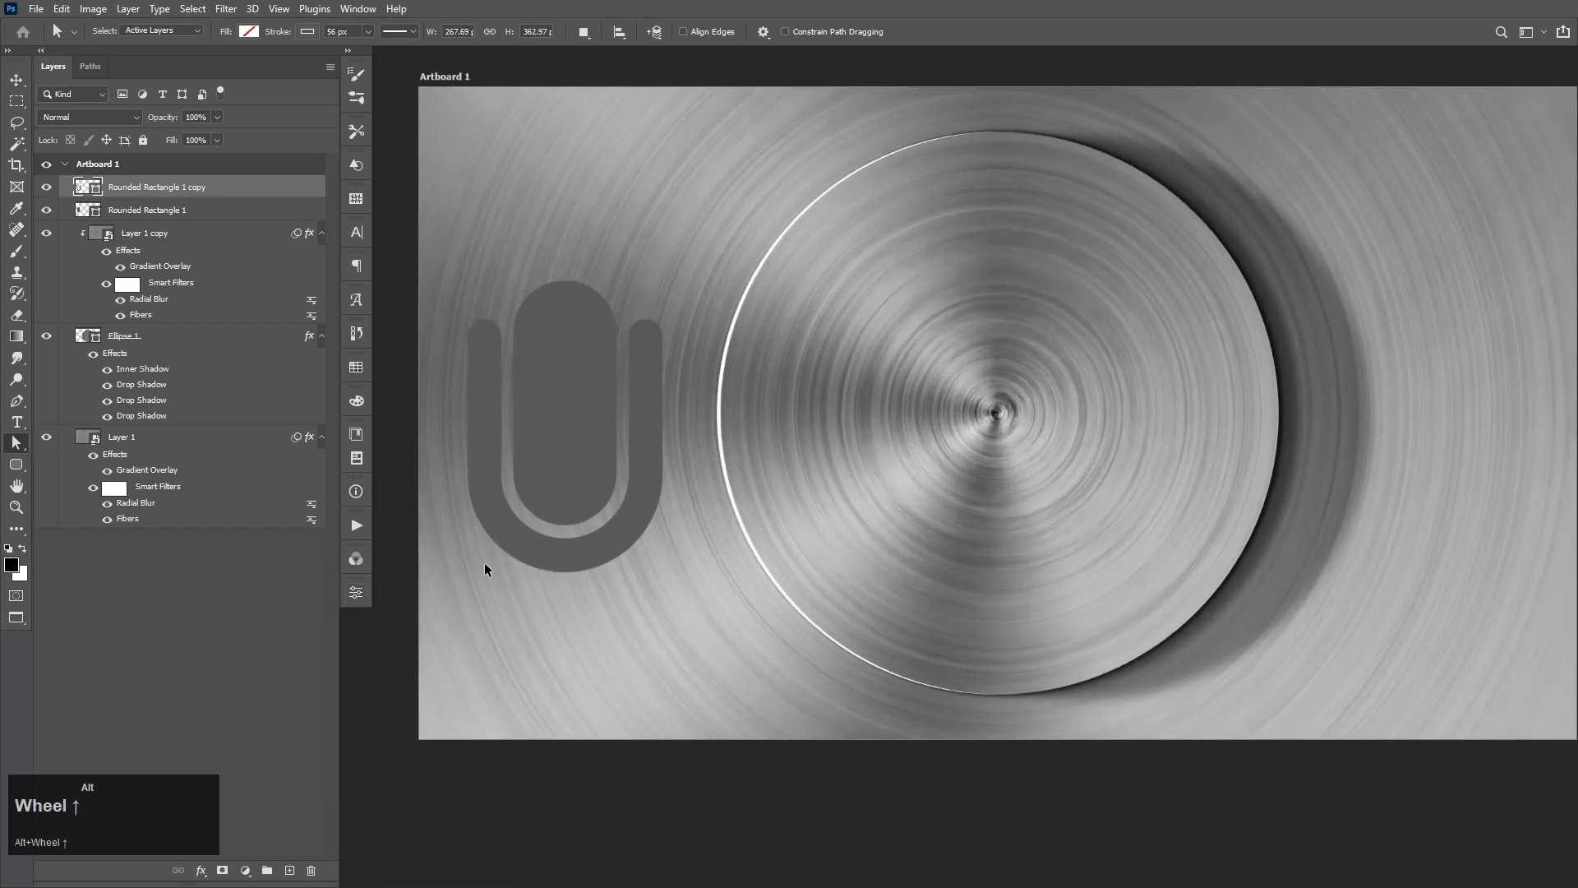
# Hide Layer 1 and turn on the rulers
pyautogui.moveTo(539, 399); pyautogui.dragTo(606, 424)
pyautogui.click(46, 437)
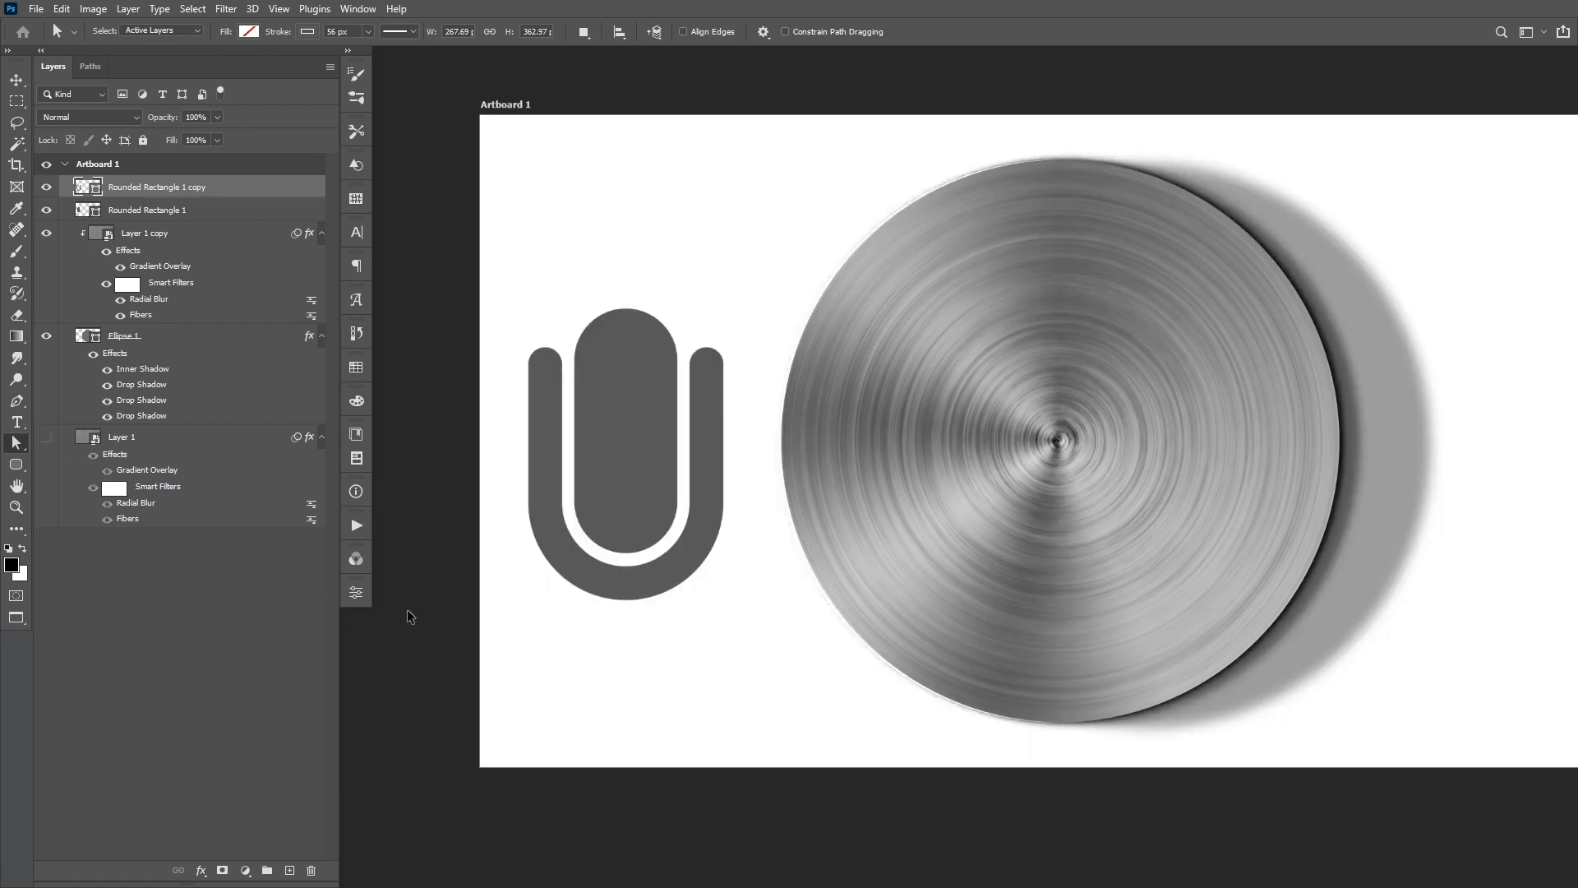
pyautogui.hotkey('ctrl', 'r')
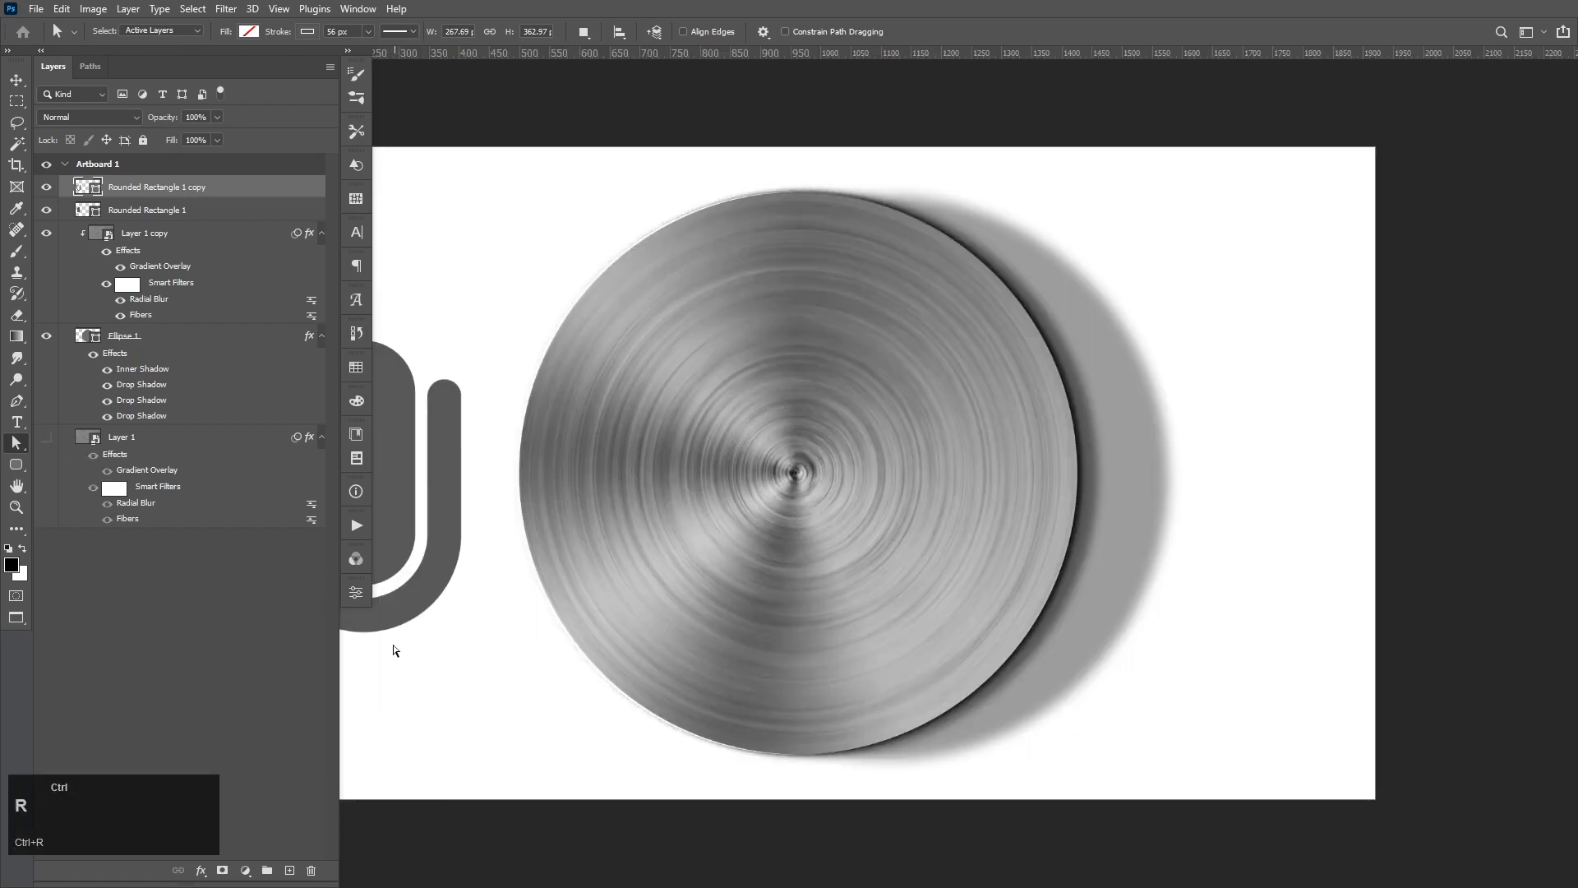
pyautogui.moveTo(394, 650); pyautogui.dragTo(739, 644)
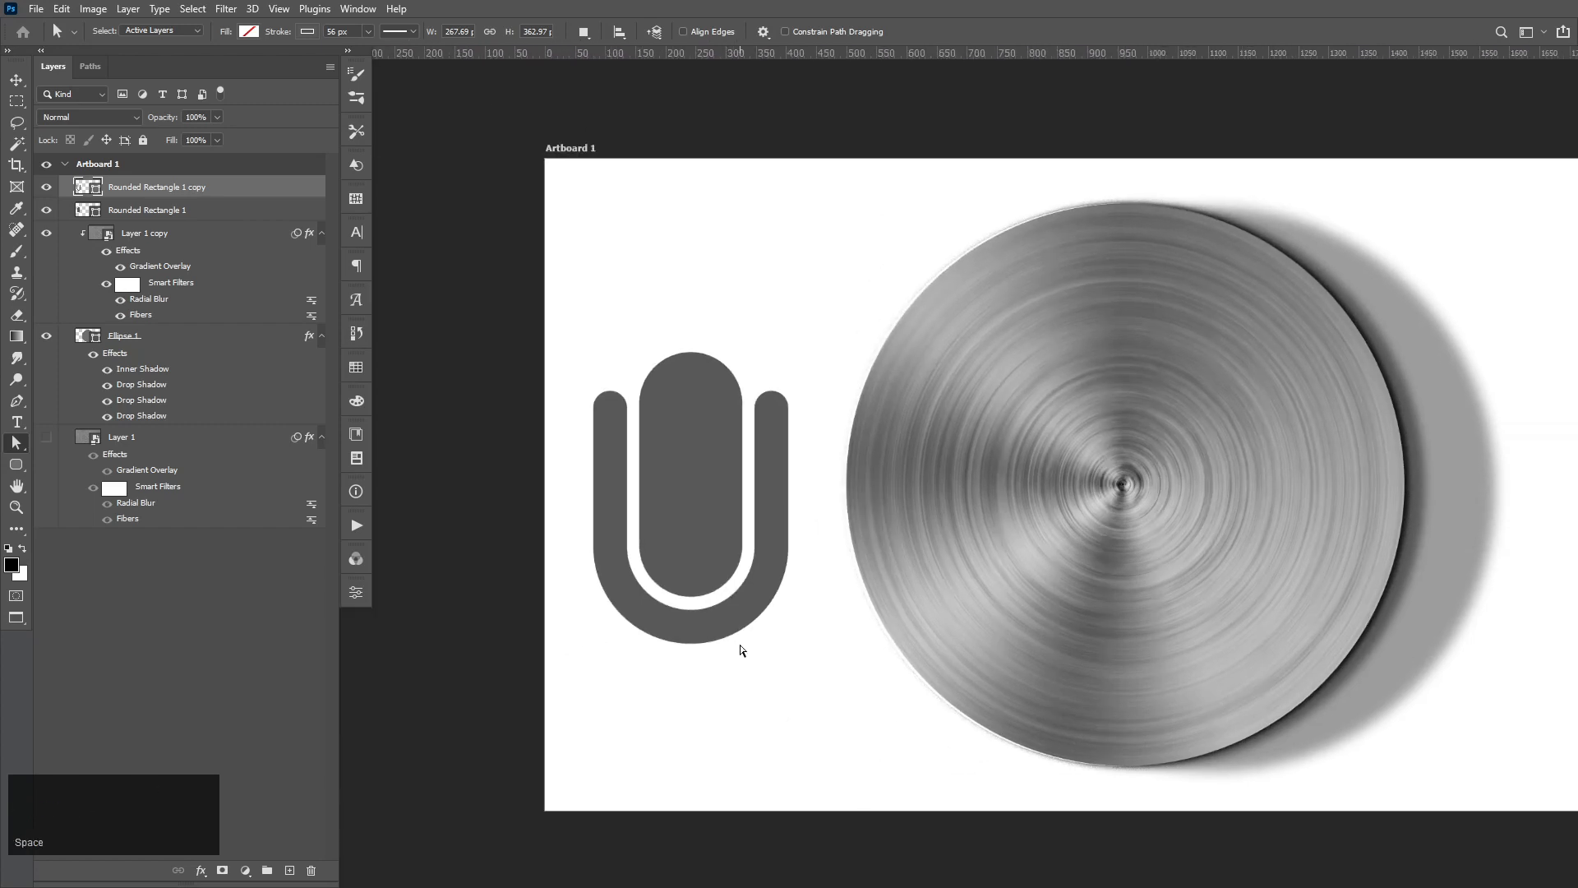
pyautogui.press('r')
pyautogui.hotkey('ctrl', 'r')
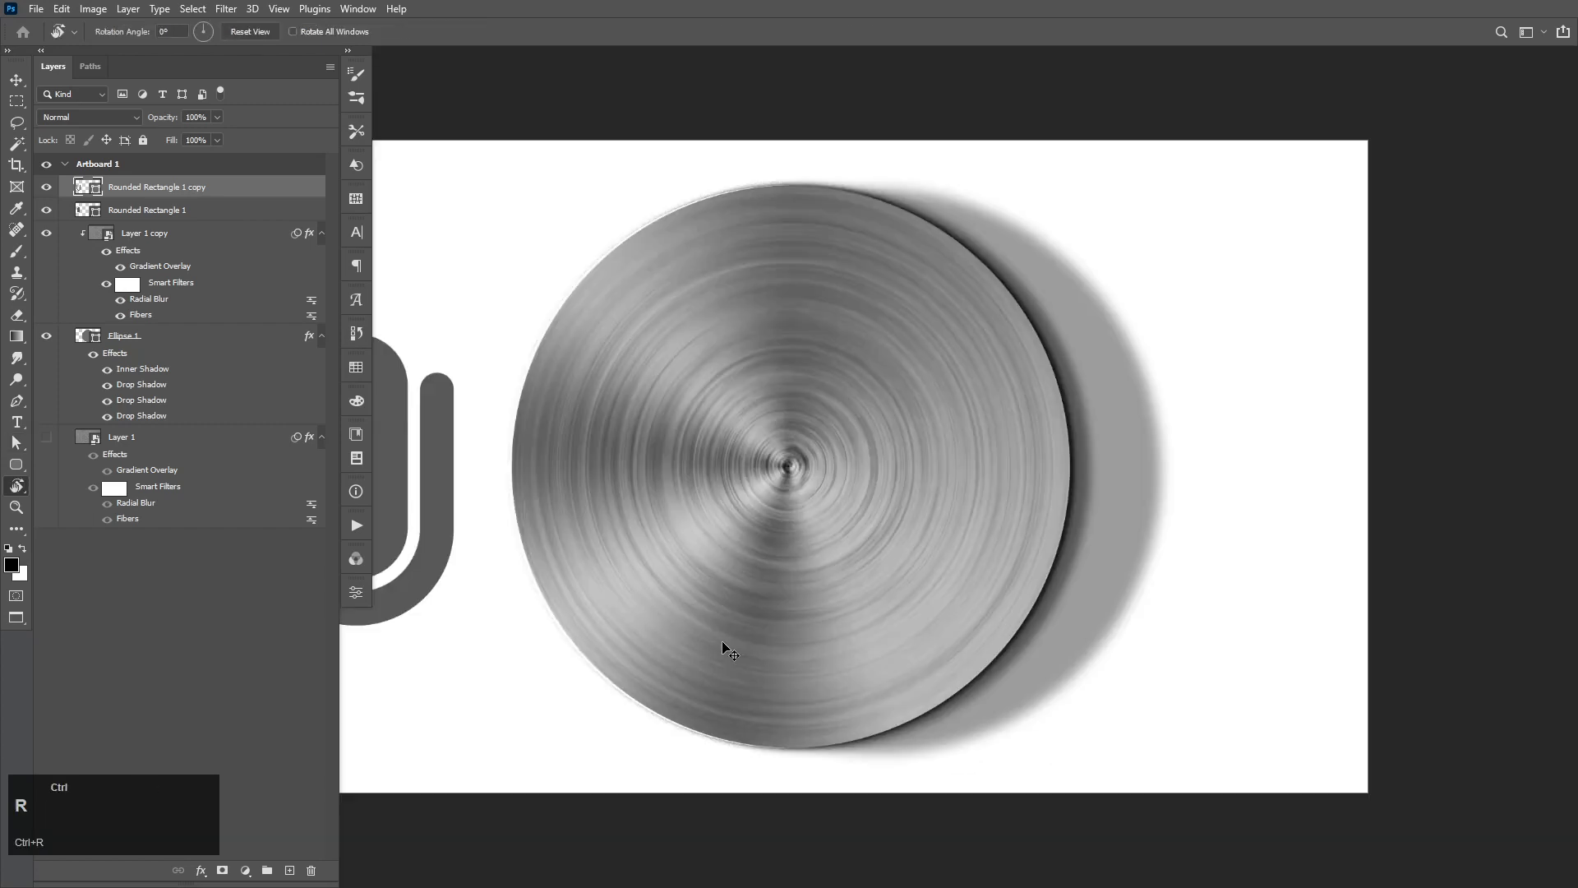
pyautogui.hotkey('ctrl', 'r')
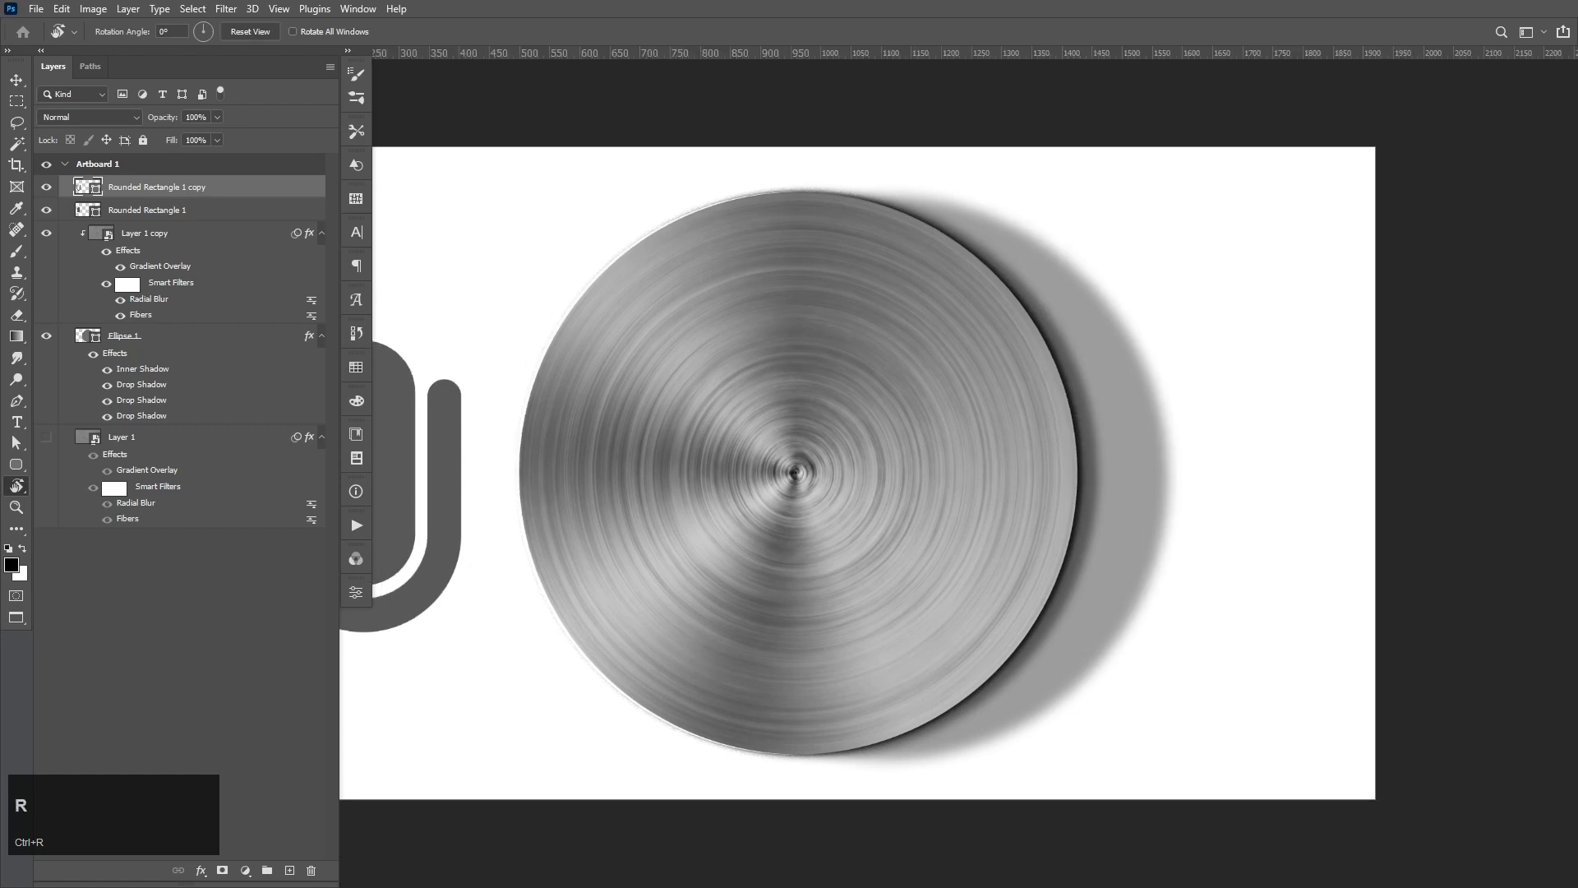
pyautogui.click(15, 79)
pyautogui.press('space')
pyautogui.moveTo(472, 457); pyautogui.dragTo(669, 440)
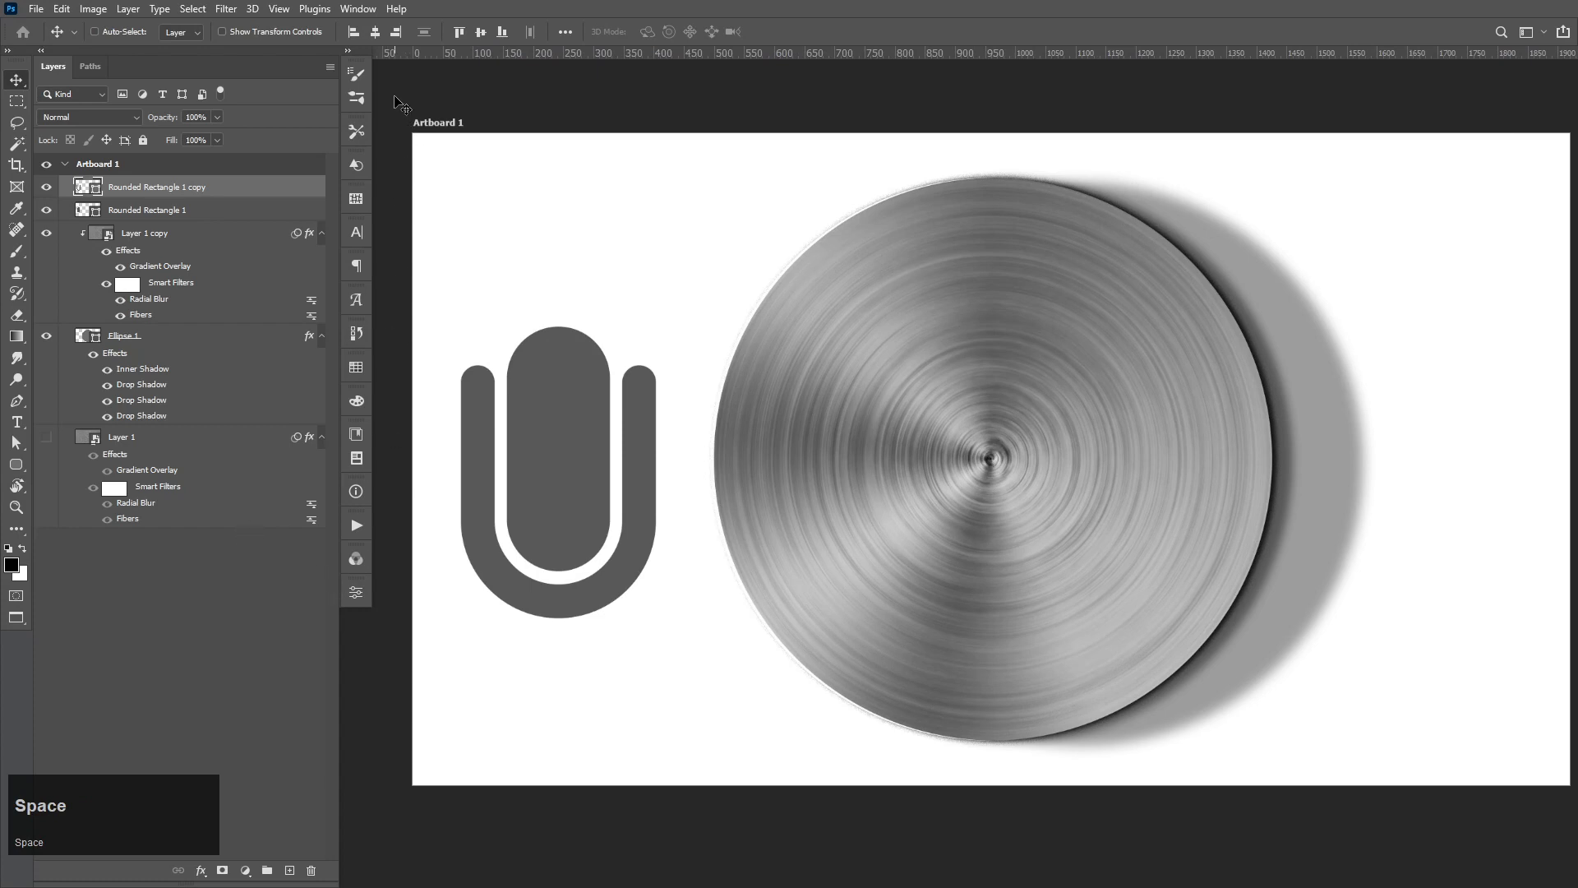
# Reset the arty workspace and dock the Layers panel beside the toolbar
pyautogui.moveTo(144, 59)
pyautogui.mouseDown()
pyautogui.moveTo(157, 144)
pyautogui.moveTo(199, 115)
pyautogui.moveTo(161, 69)
pyautogui.mouseUp()
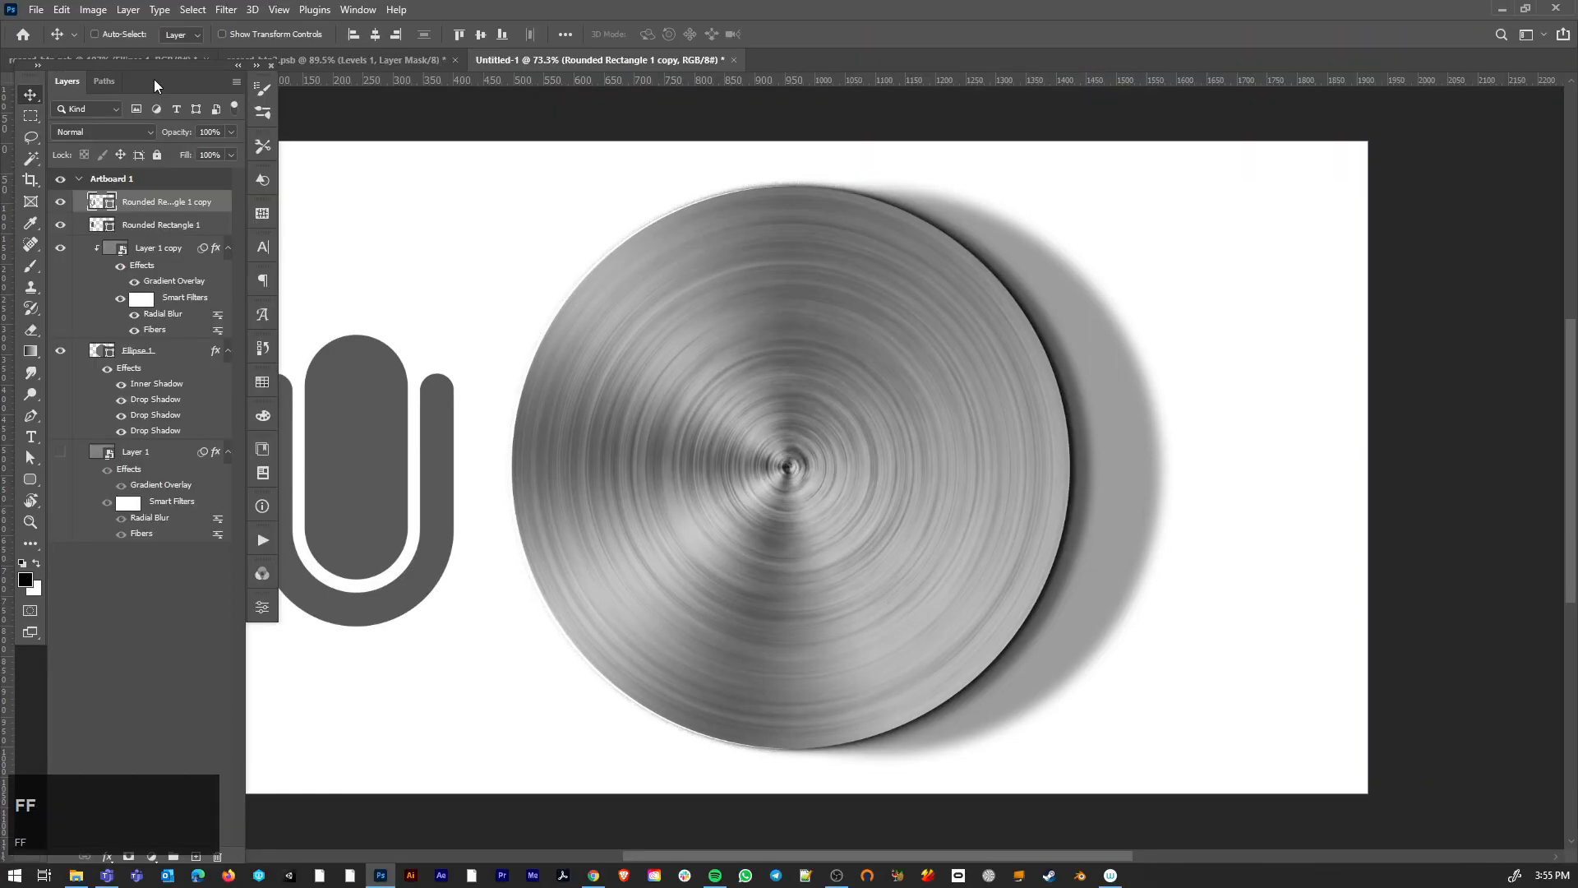
pyautogui.moveTo(116, 133); pyautogui.dragTo(128, 94)
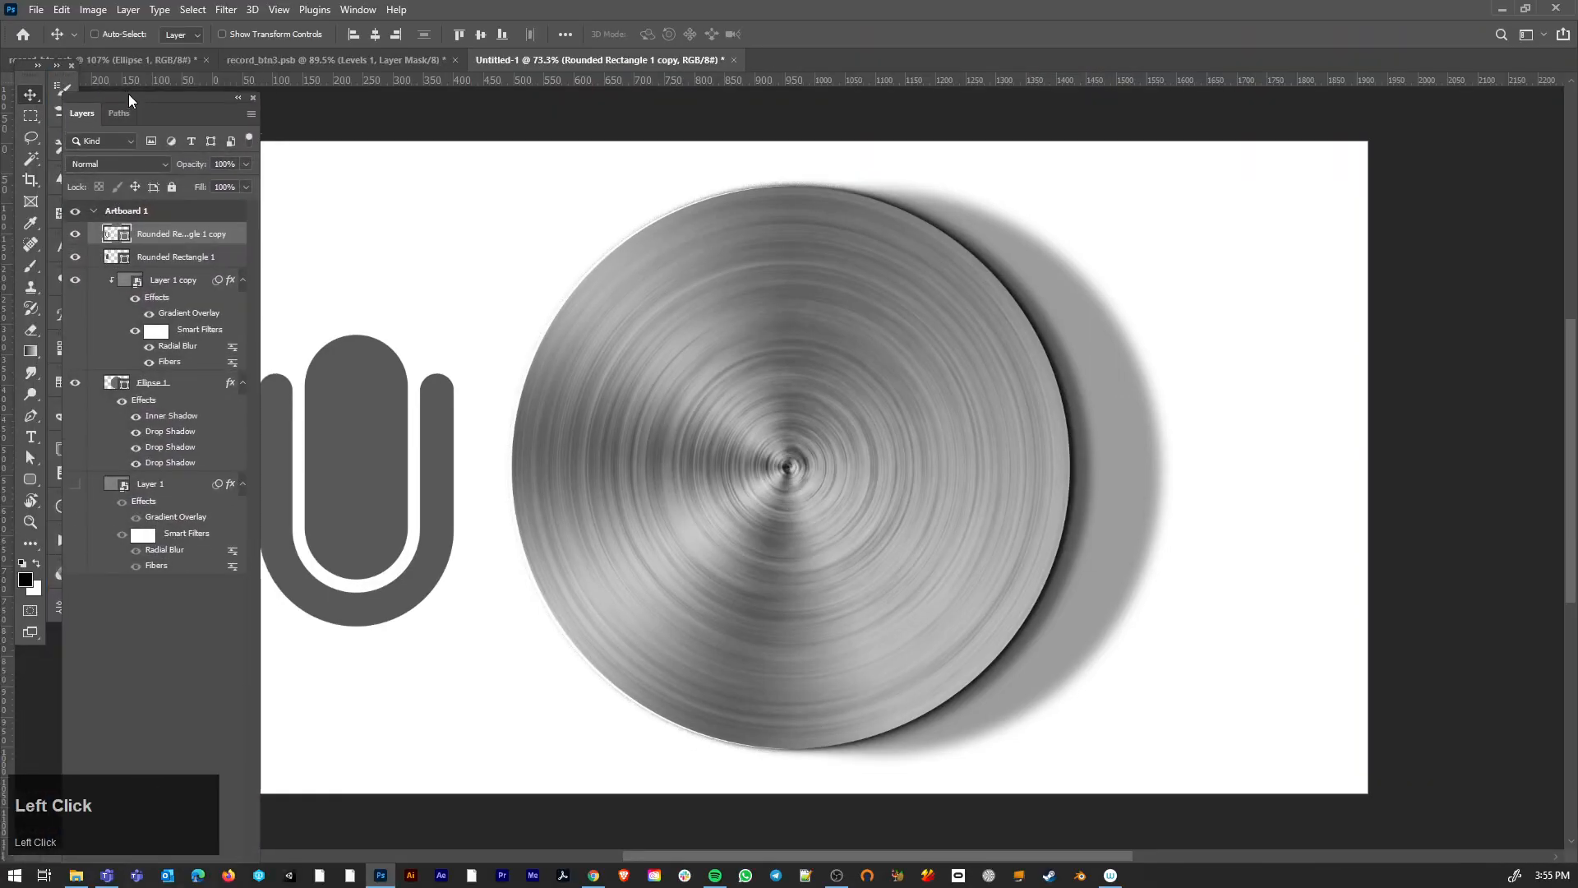
pyautogui.click(1543, 37)
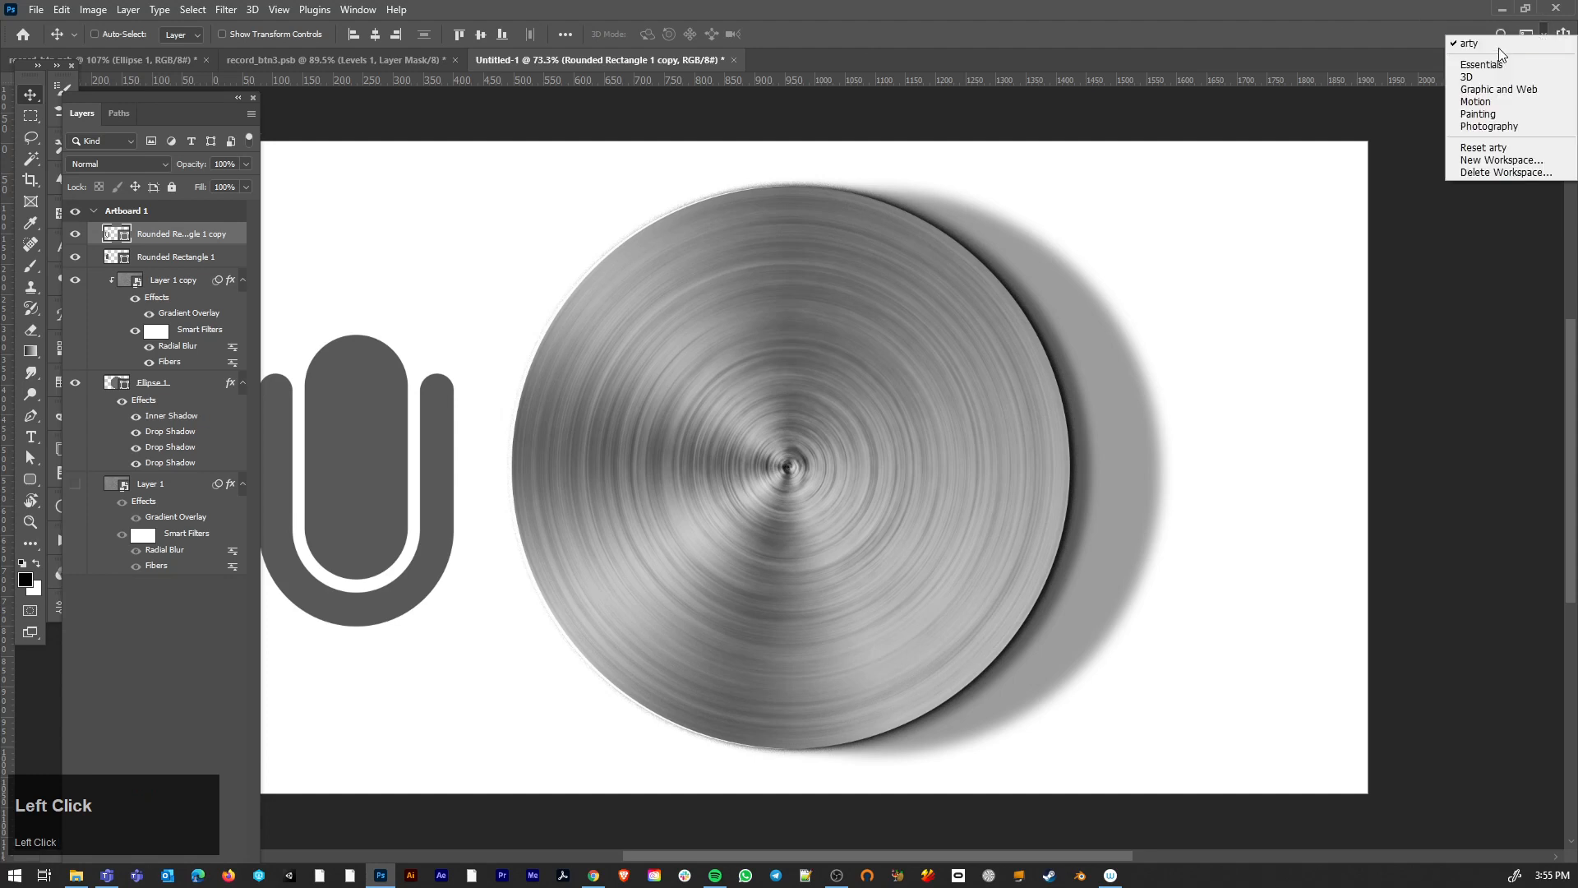
pyautogui.click(1486, 148)
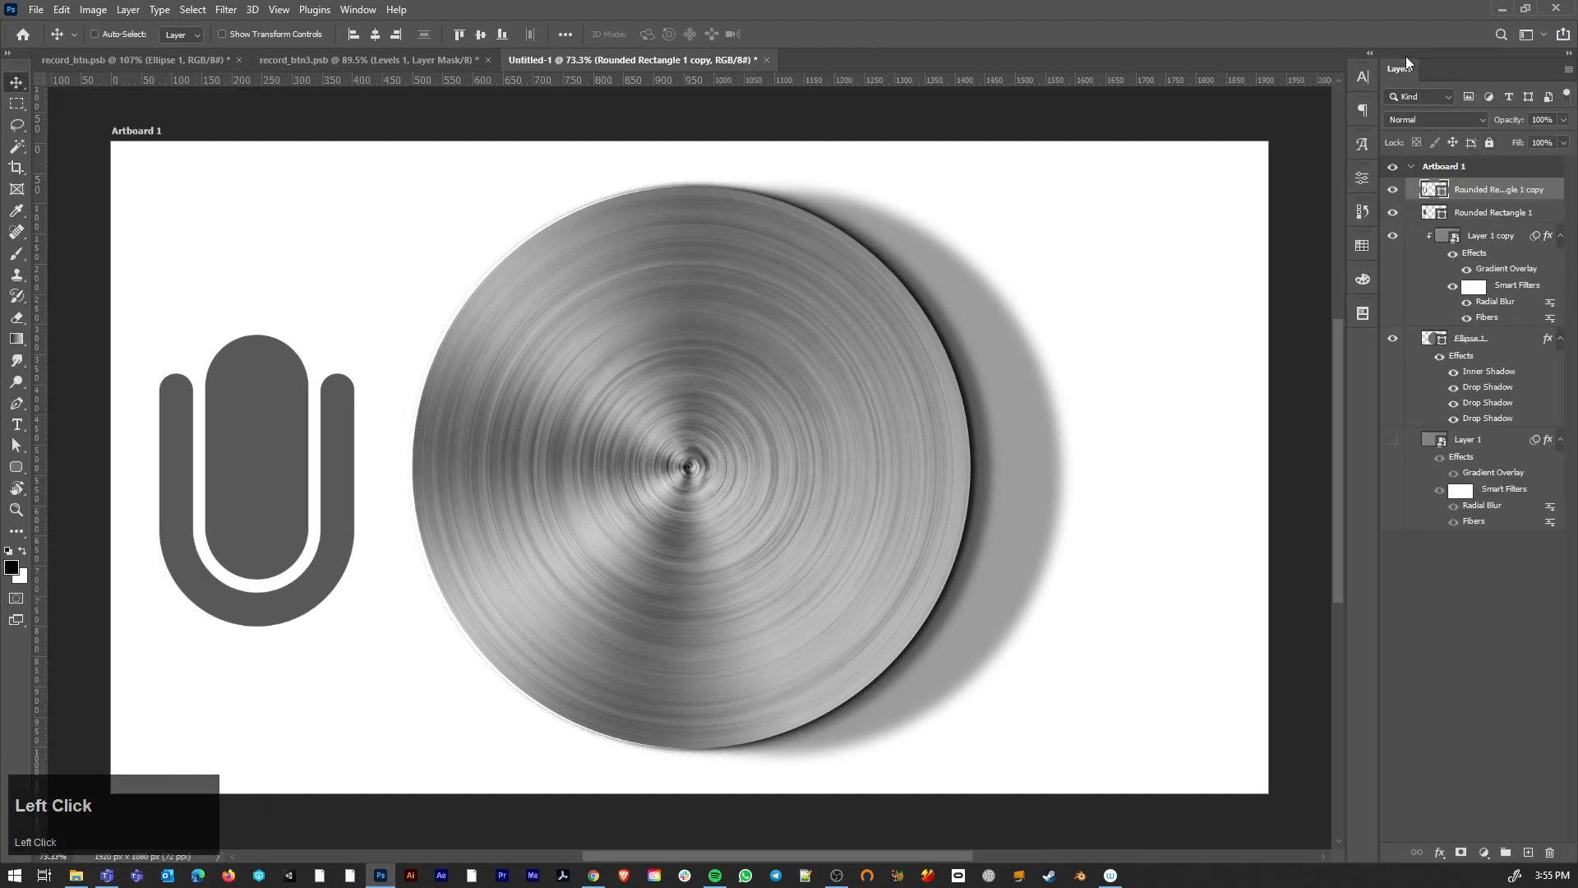
pyautogui.moveTo(1407, 57); pyautogui.dragTo(37, 91)
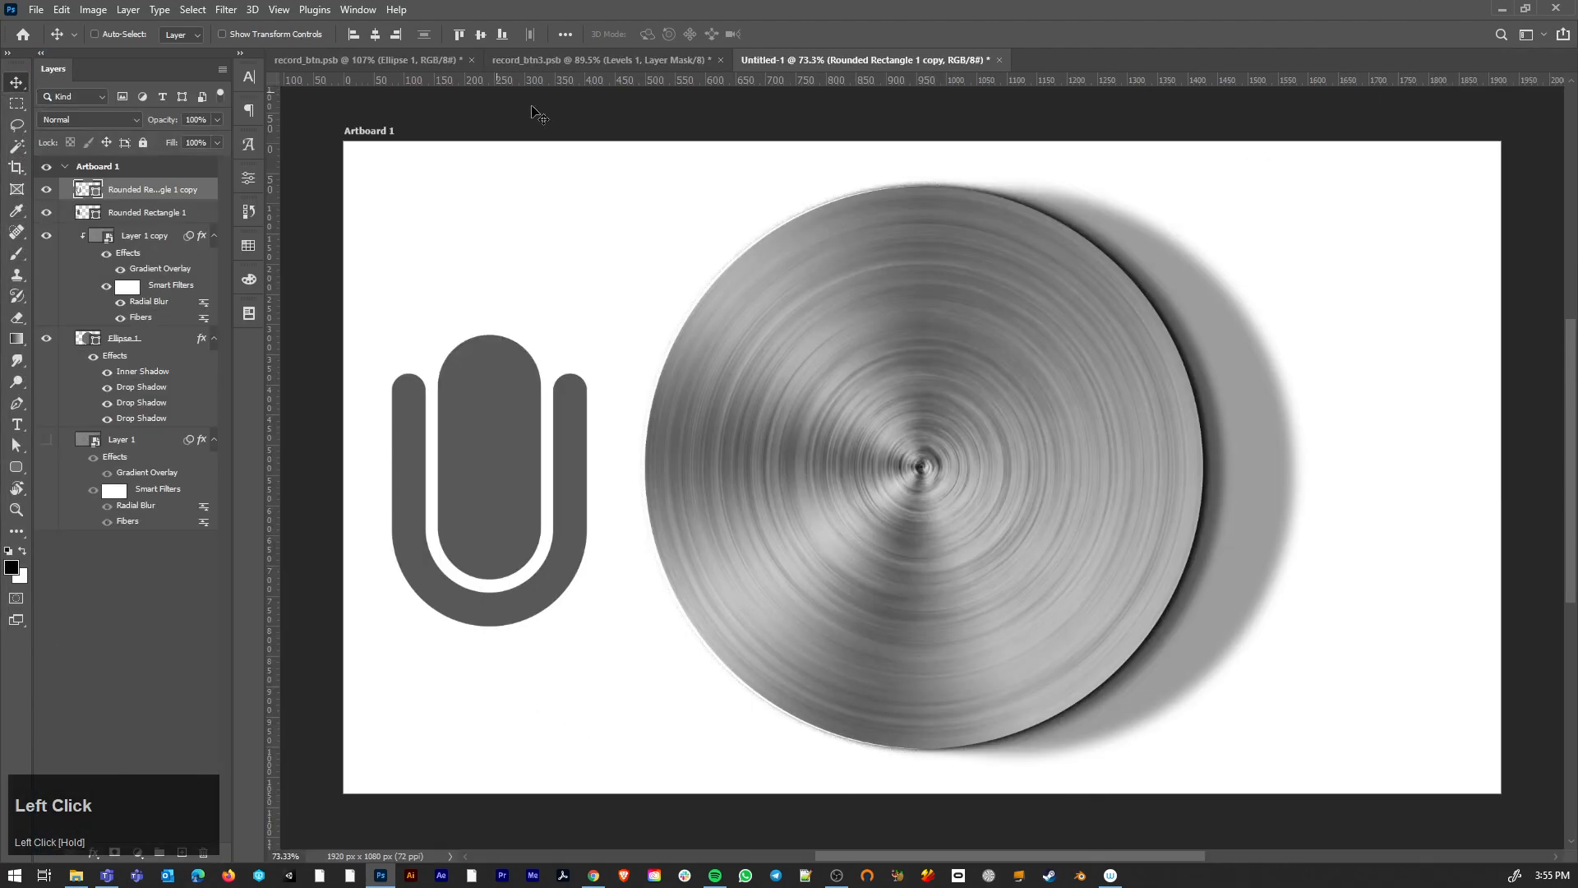
# Place vertical guides at the U shape's two outer edges and through its horizontal center
pyautogui.moveTo(277, 370); pyautogui.dragTo(392, 374)
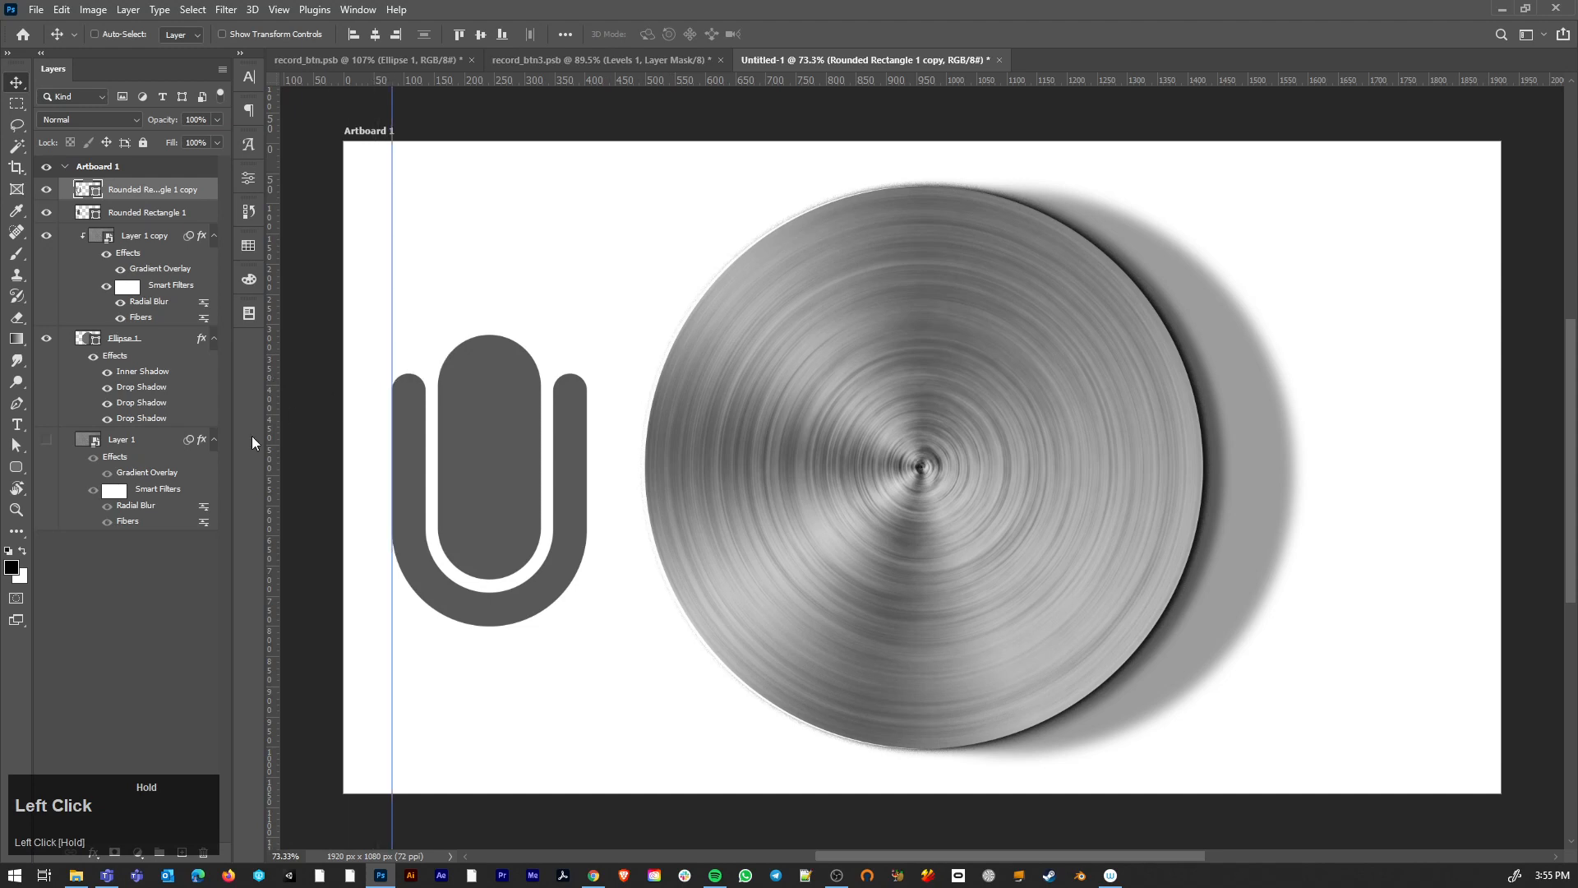
pyautogui.moveTo(278, 439); pyautogui.dragTo(586, 478)
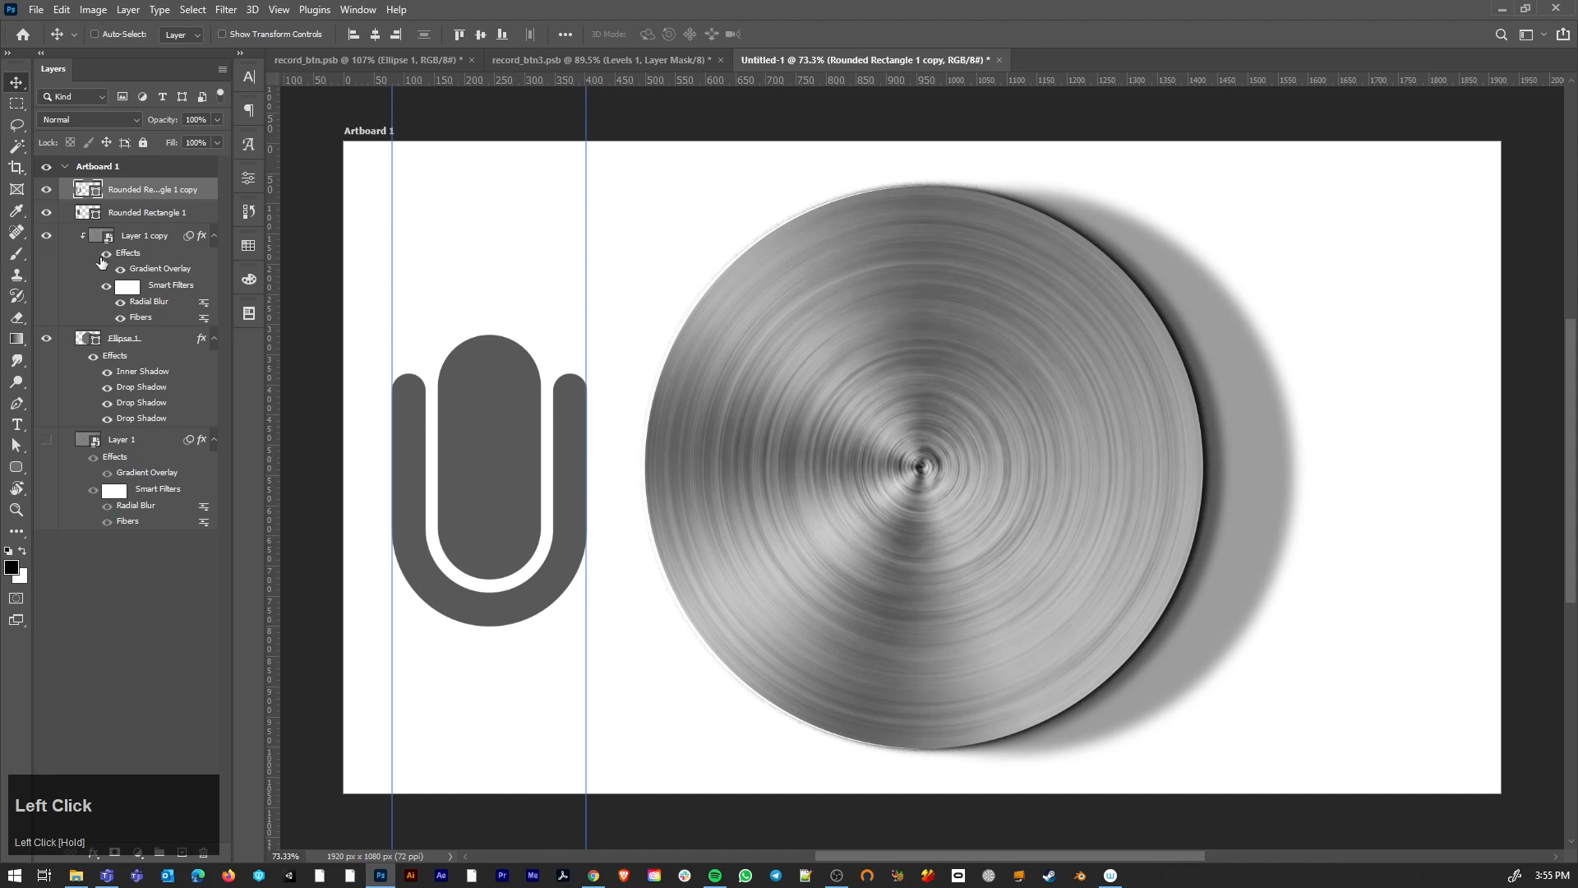
pyautogui.click(120, 218)
pyautogui.click(129, 198)
pyautogui.hotkey('ctrl', 't')
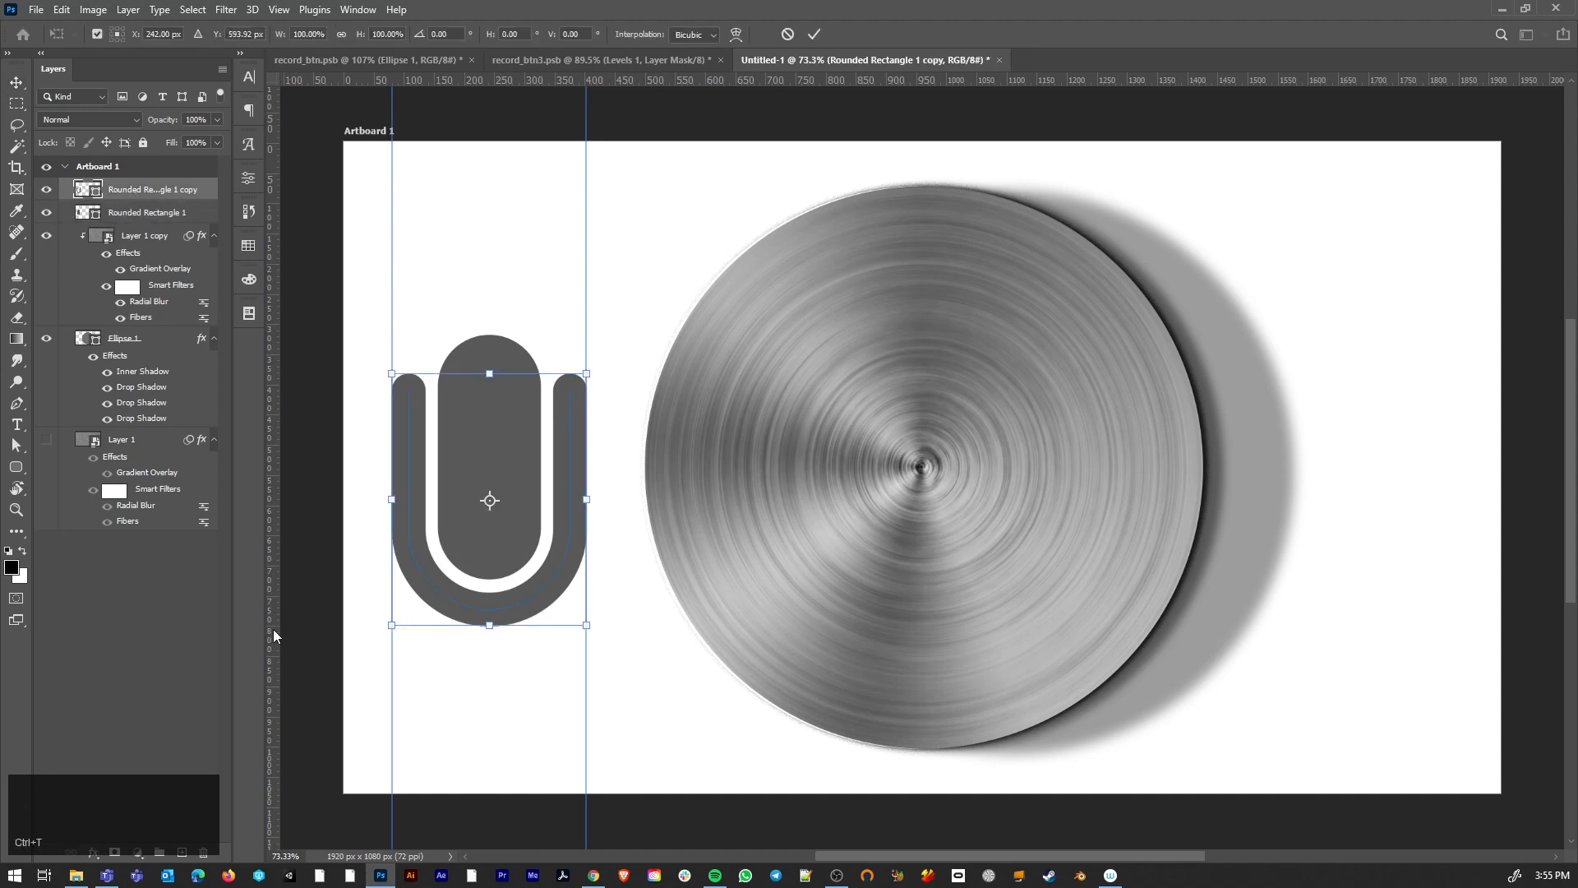
pyautogui.moveTo(275, 638); pyautogui.dragTo(493, 655)
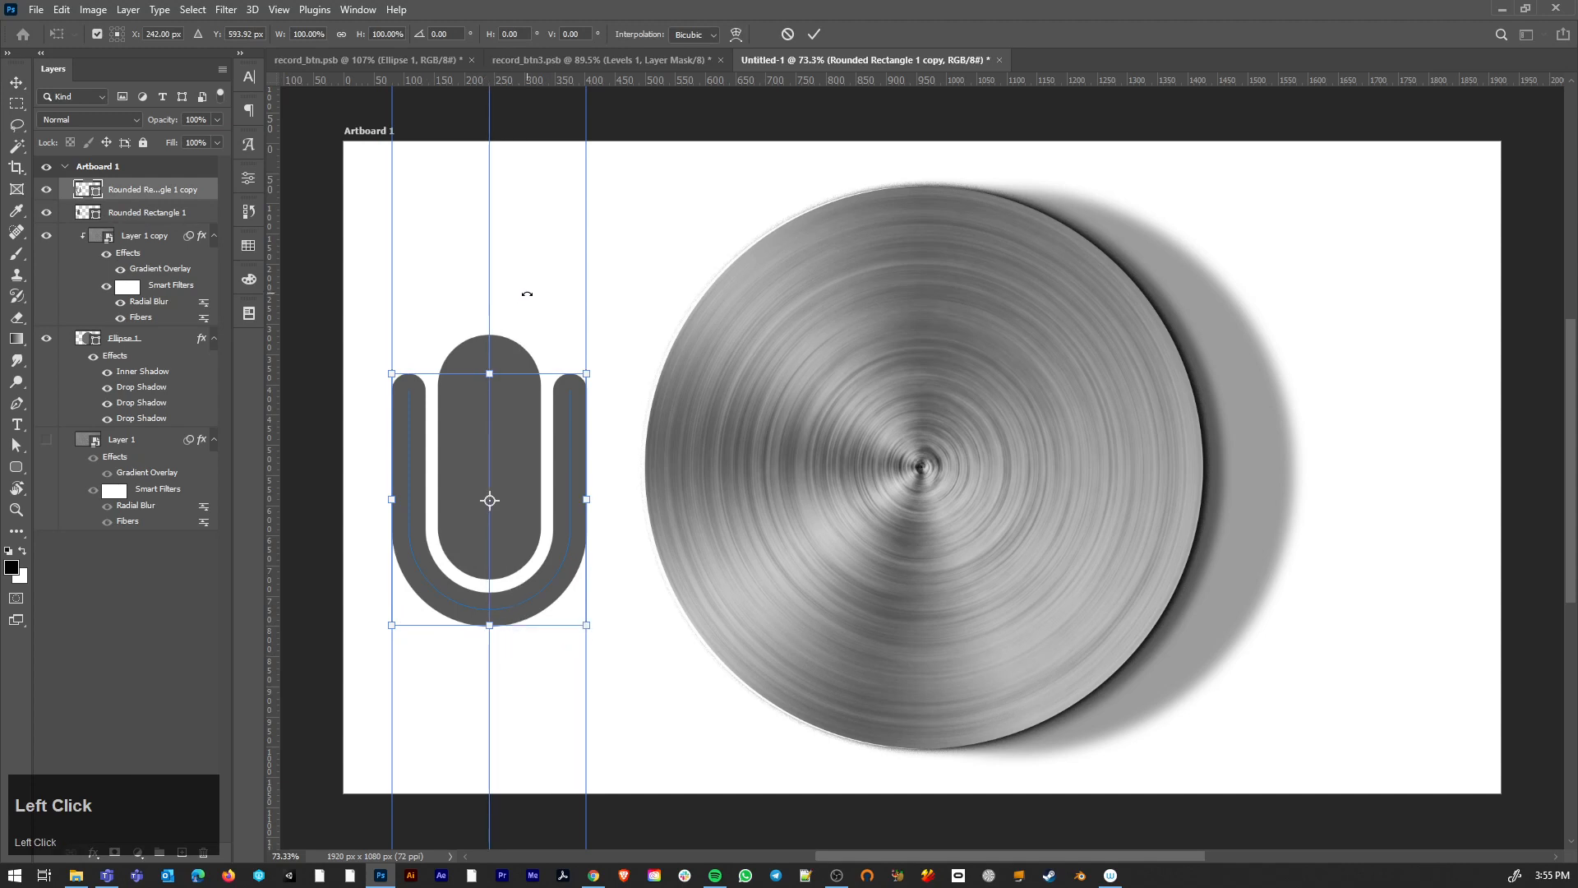
pyautogui.press('Return')
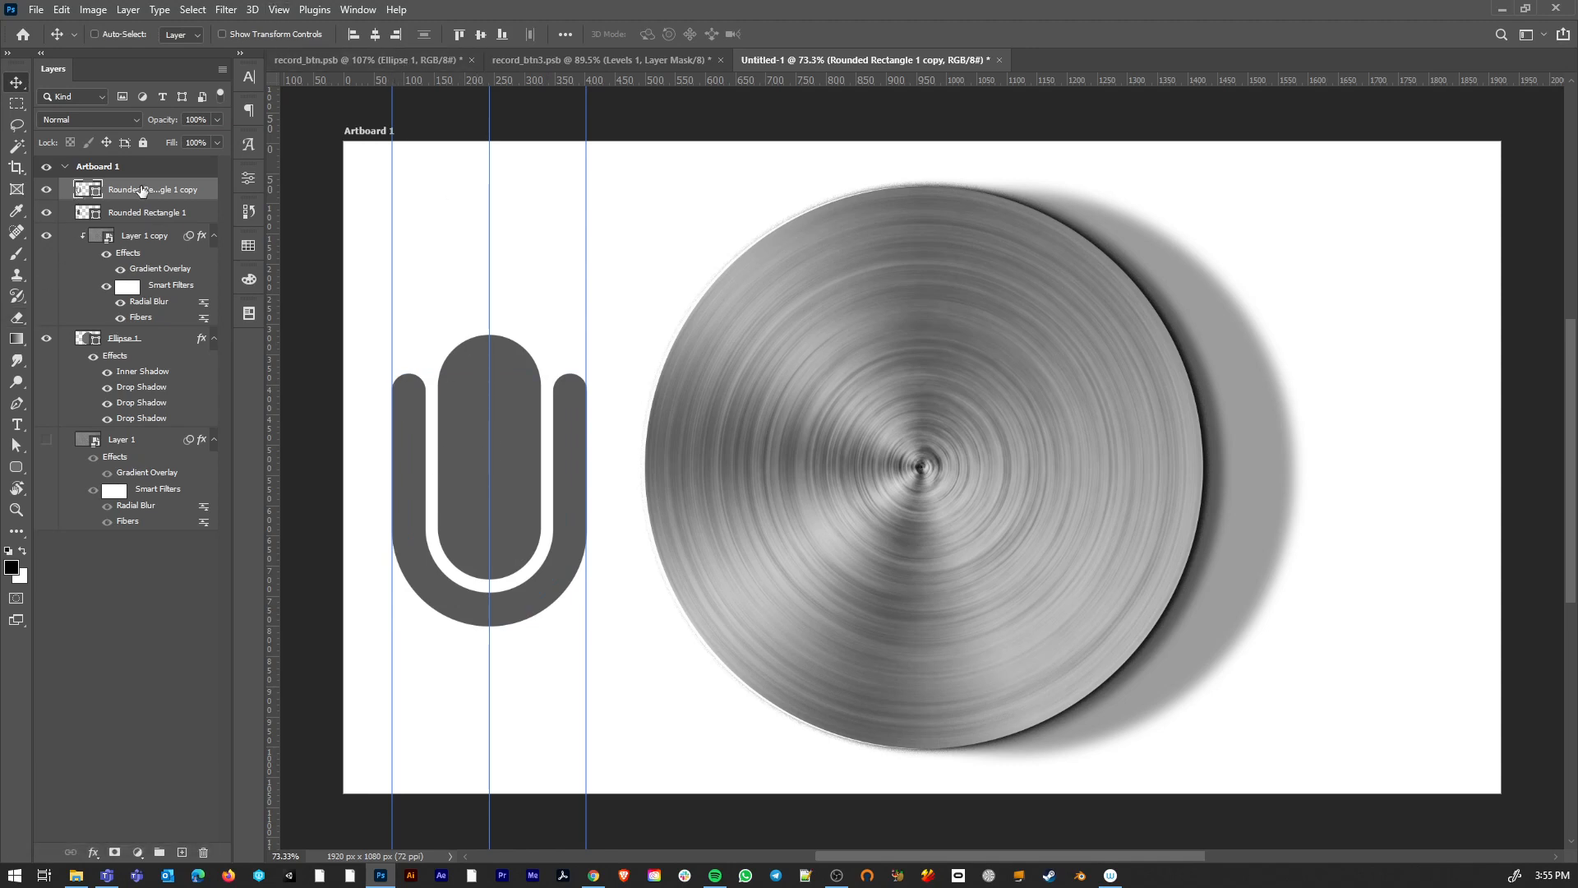
# Try moving the U shape's transform reference point off-center and rotating the shape about it, undoing both changes
pyautogui.hotkey('ctrl', 't')
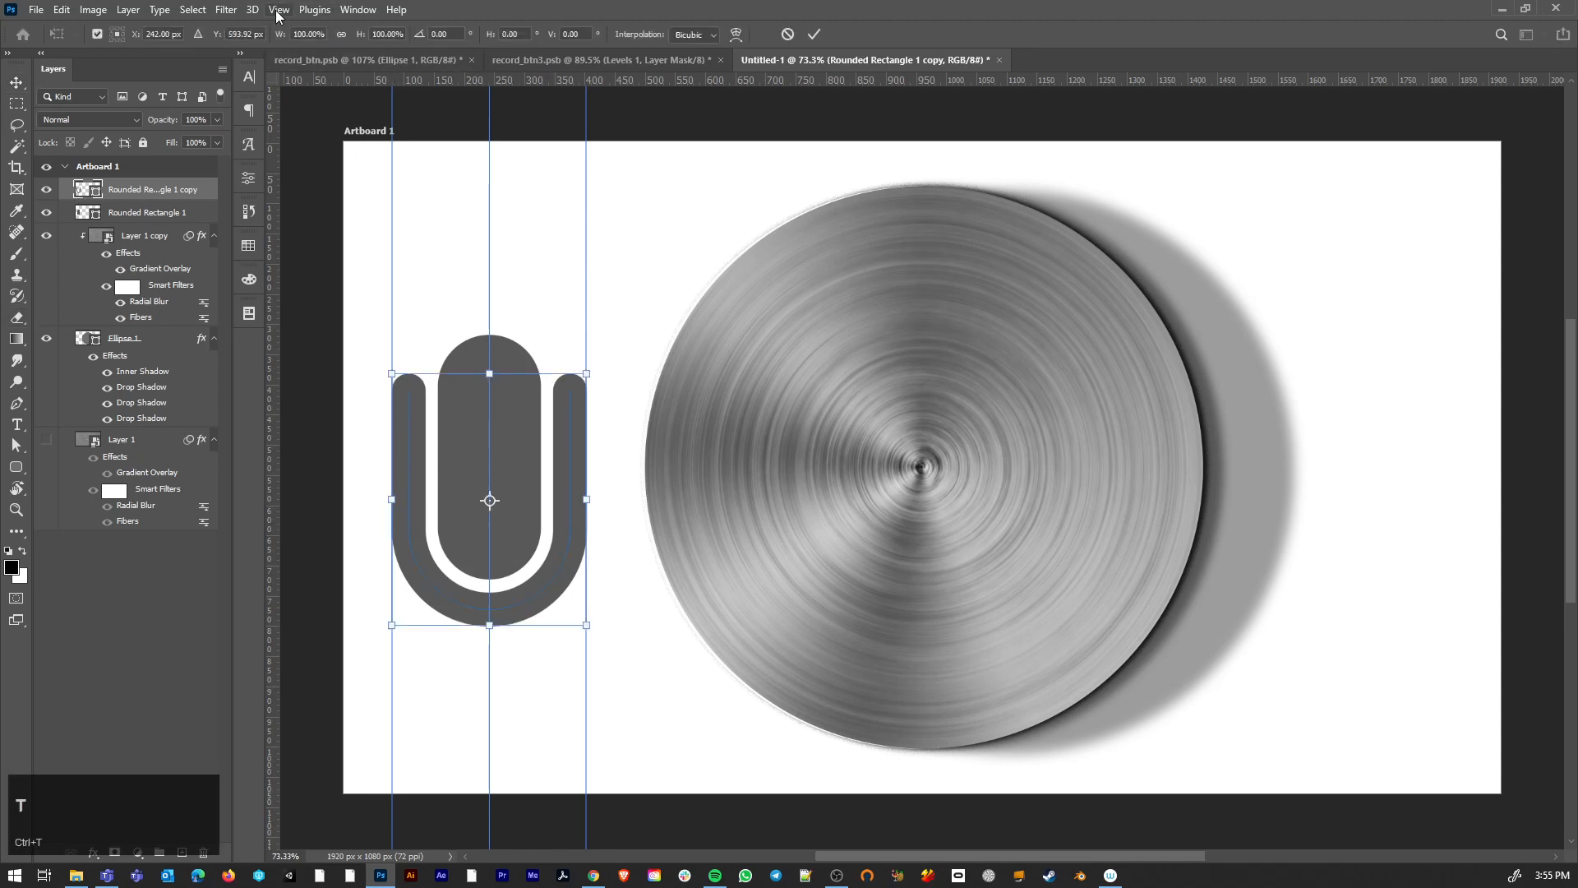
pyautogui.click(277, 11)
pyautogui.moveTo(318, 352)
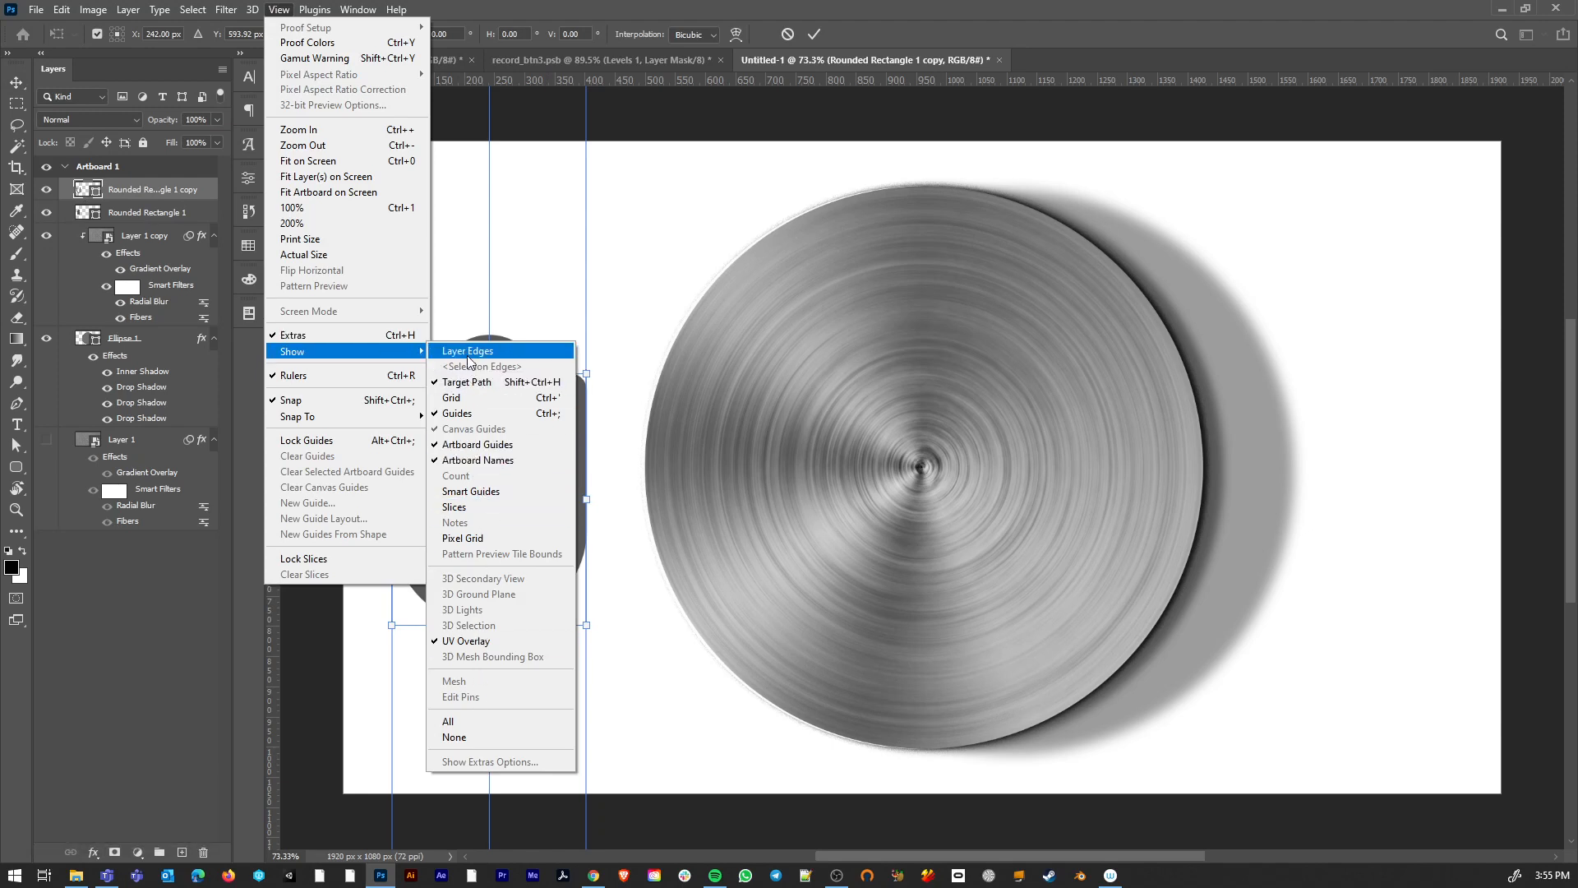
pyautogui.click(654, 251)
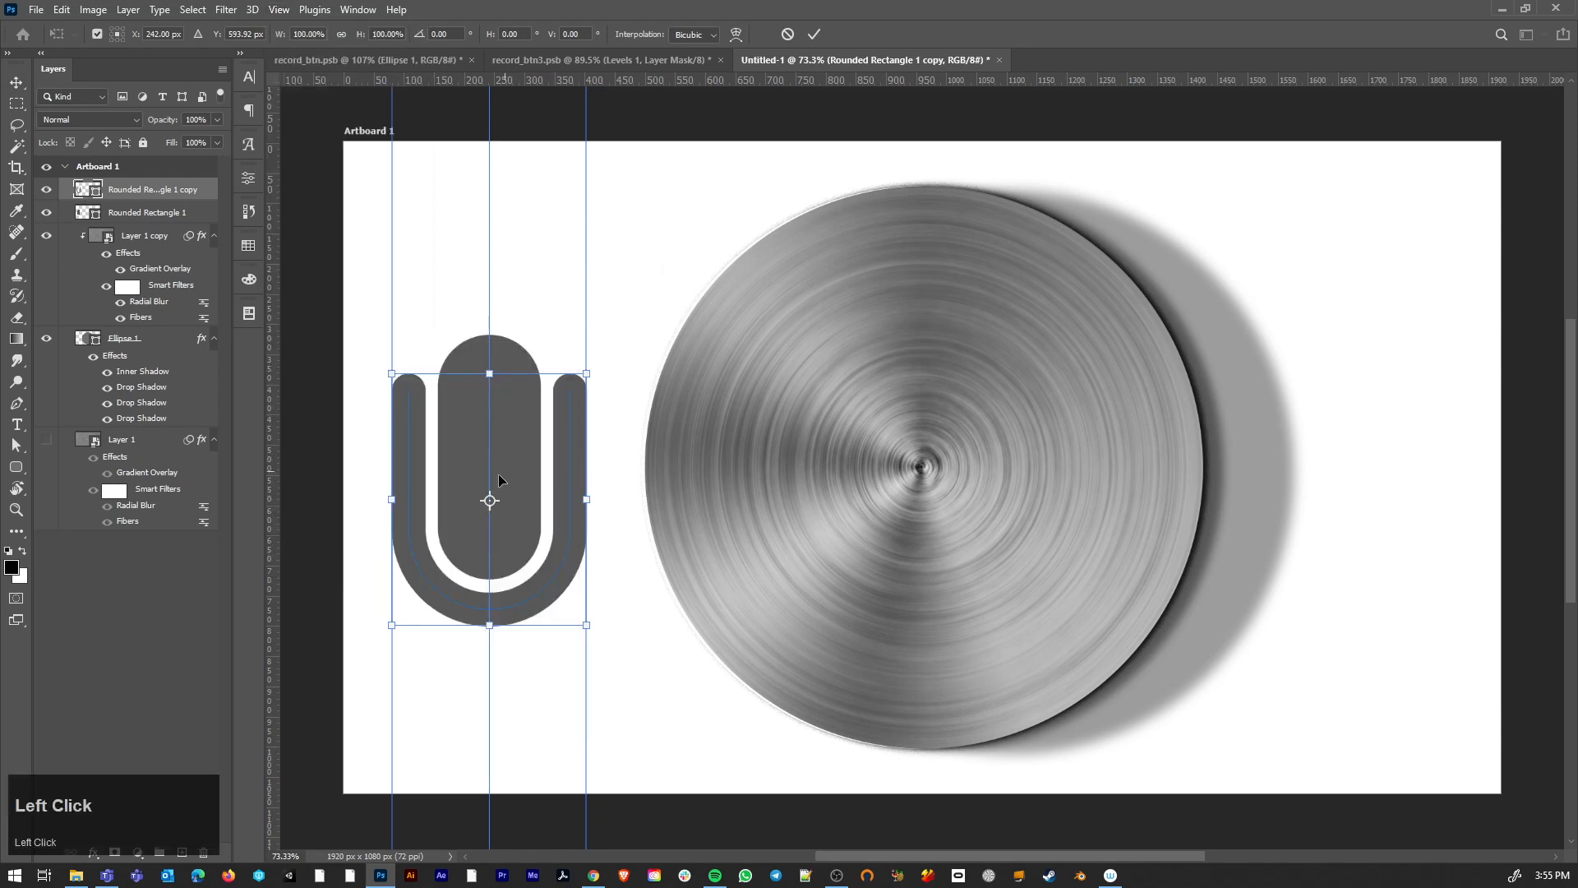
pyautogui.moveTo(489, 499); pyautogui.dragTo(542, 422)
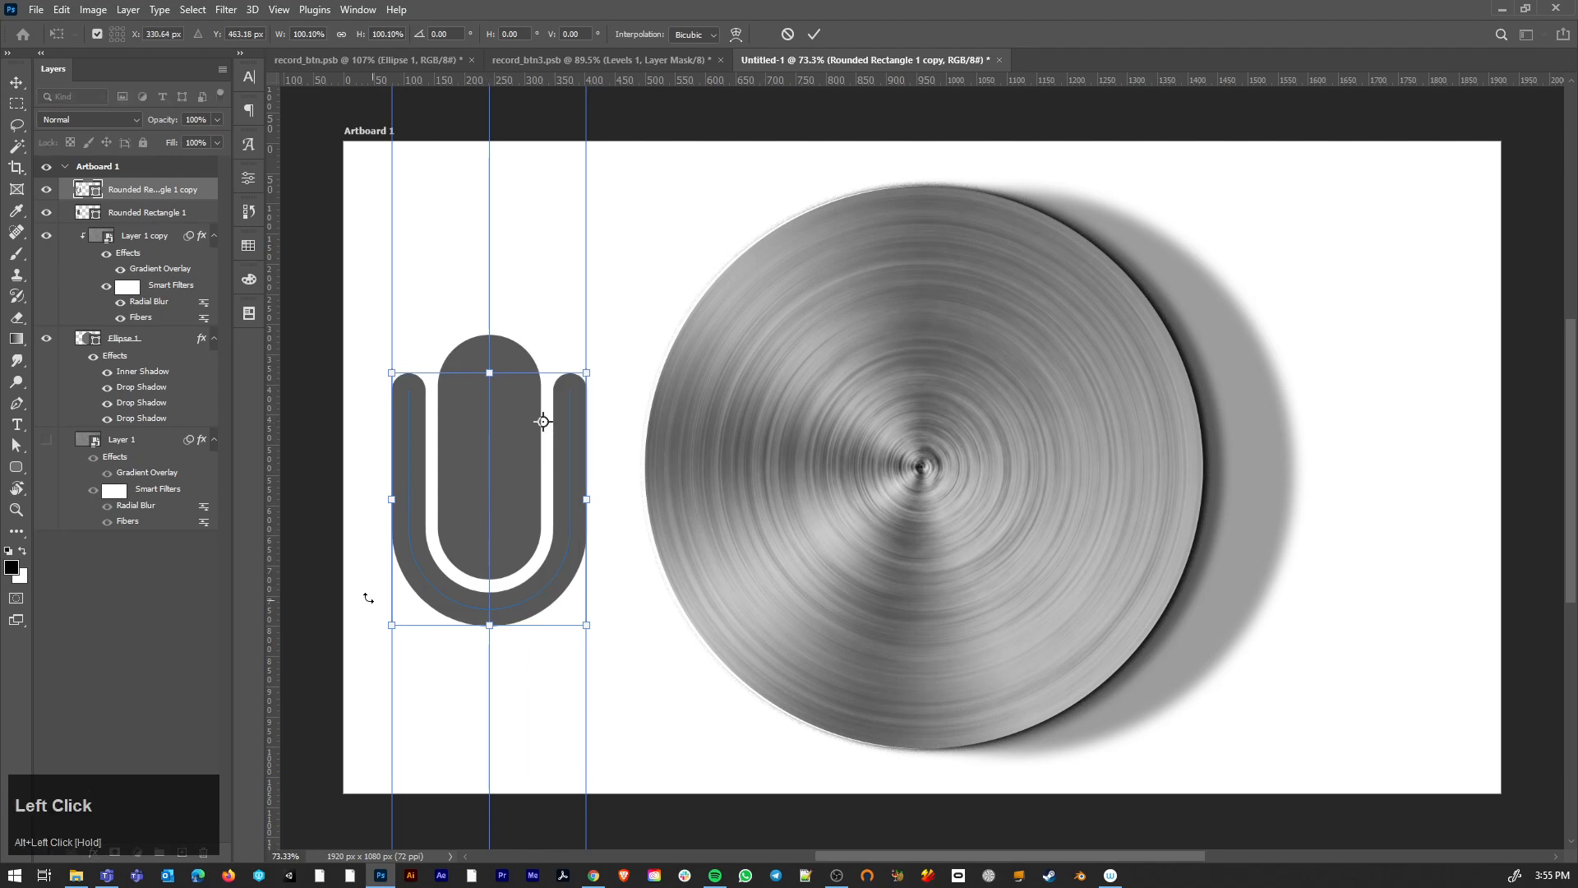
pyautogui.moveTo(366, 595); pyautogui.dragTo(582, 726)
pyautogui.hotkey('ctrl', 'z')
pyautogui.moveTo(543, 421); pyautogui.dragTo(474, 500)
pyautogui.hotkey('ctrl', 'z')
pyautogui.click(97, 34)
pyautogui.press('Return')
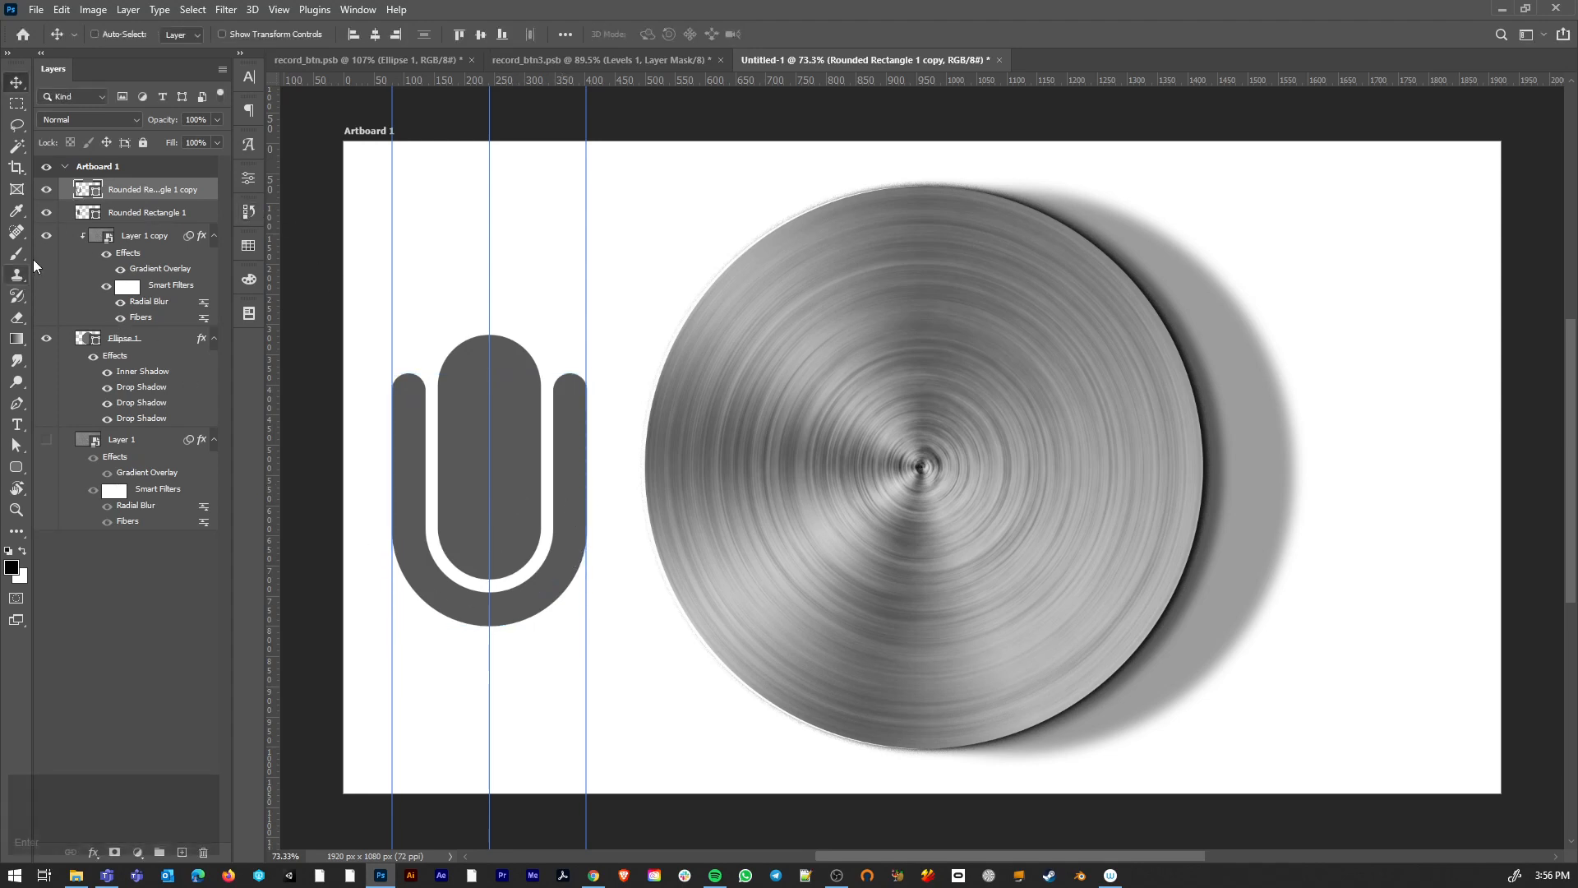
# Draw a vertical stem about 78 px long with the Pen tool, from the U shape's lowest point down the center guide
pyautogui.click(17, 404)
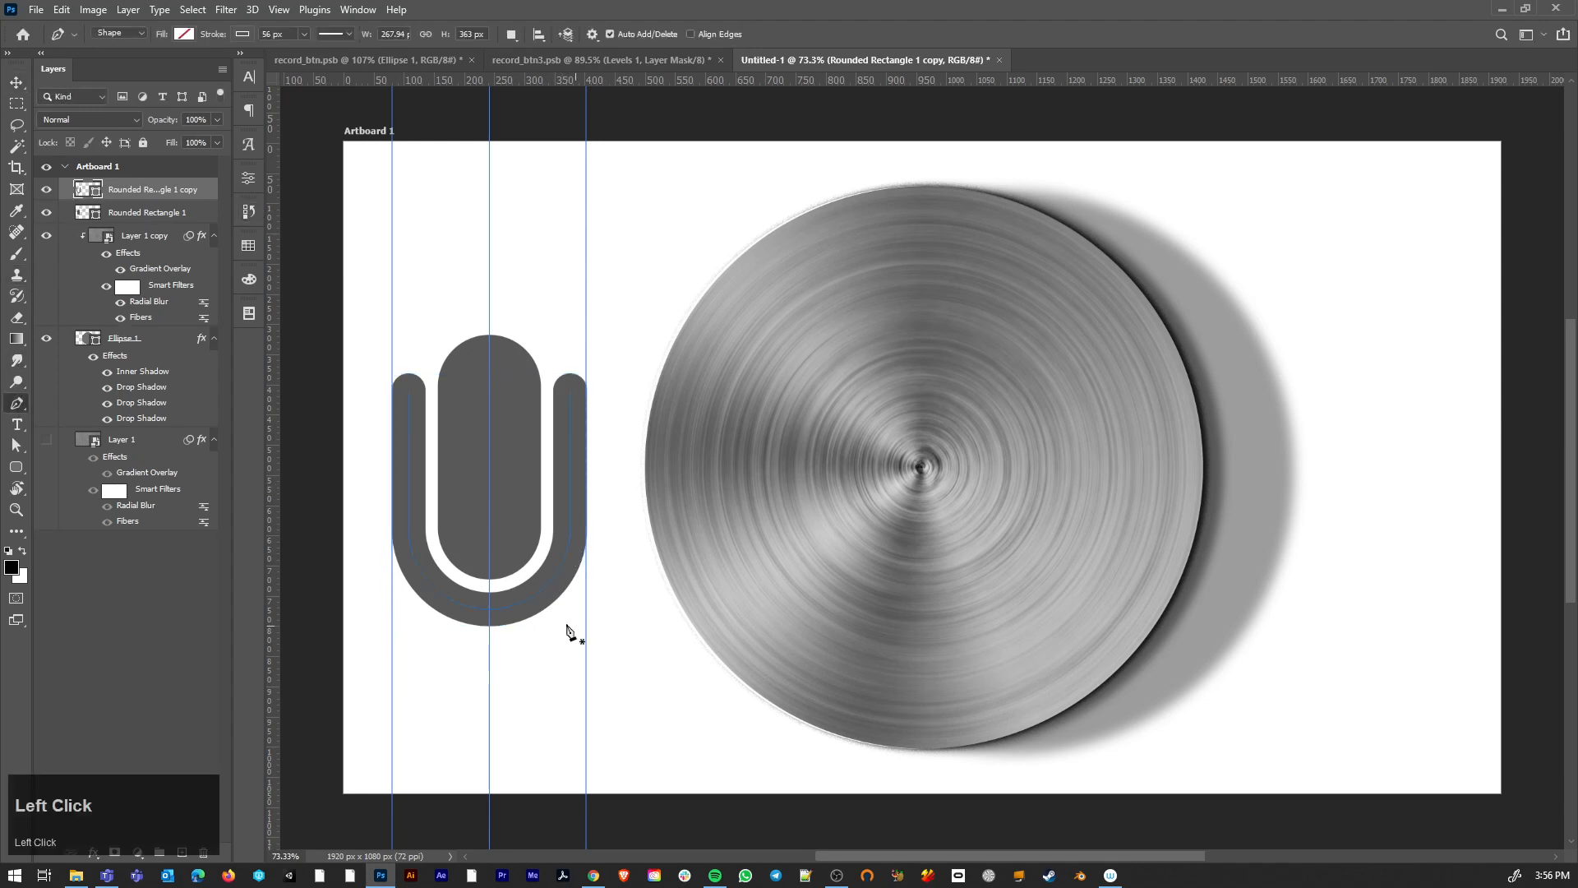
pyautogui.click(490, 609)
pyautogui.keyDown('shift'); pyautogui.click(490, 657); pyautogui.keyUp('shift')
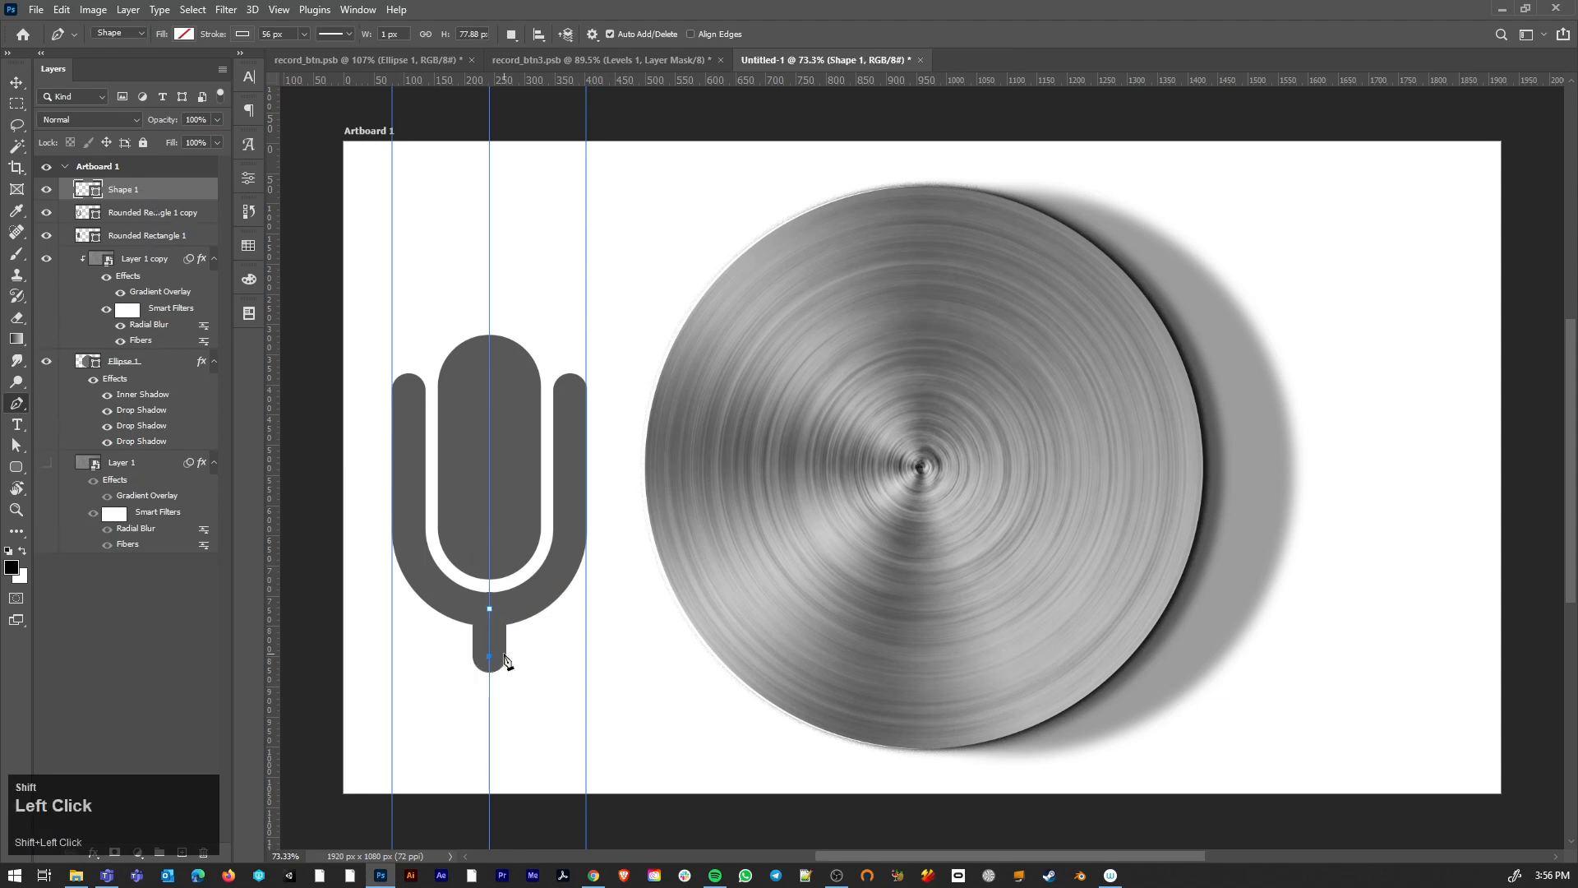
pyautogui.press('a')
pyautogui.click(457, 675)
# Draw a horizontal base line about 323 px wide across the stem's lower end, between the two outer guides
pyautogui.press('p')
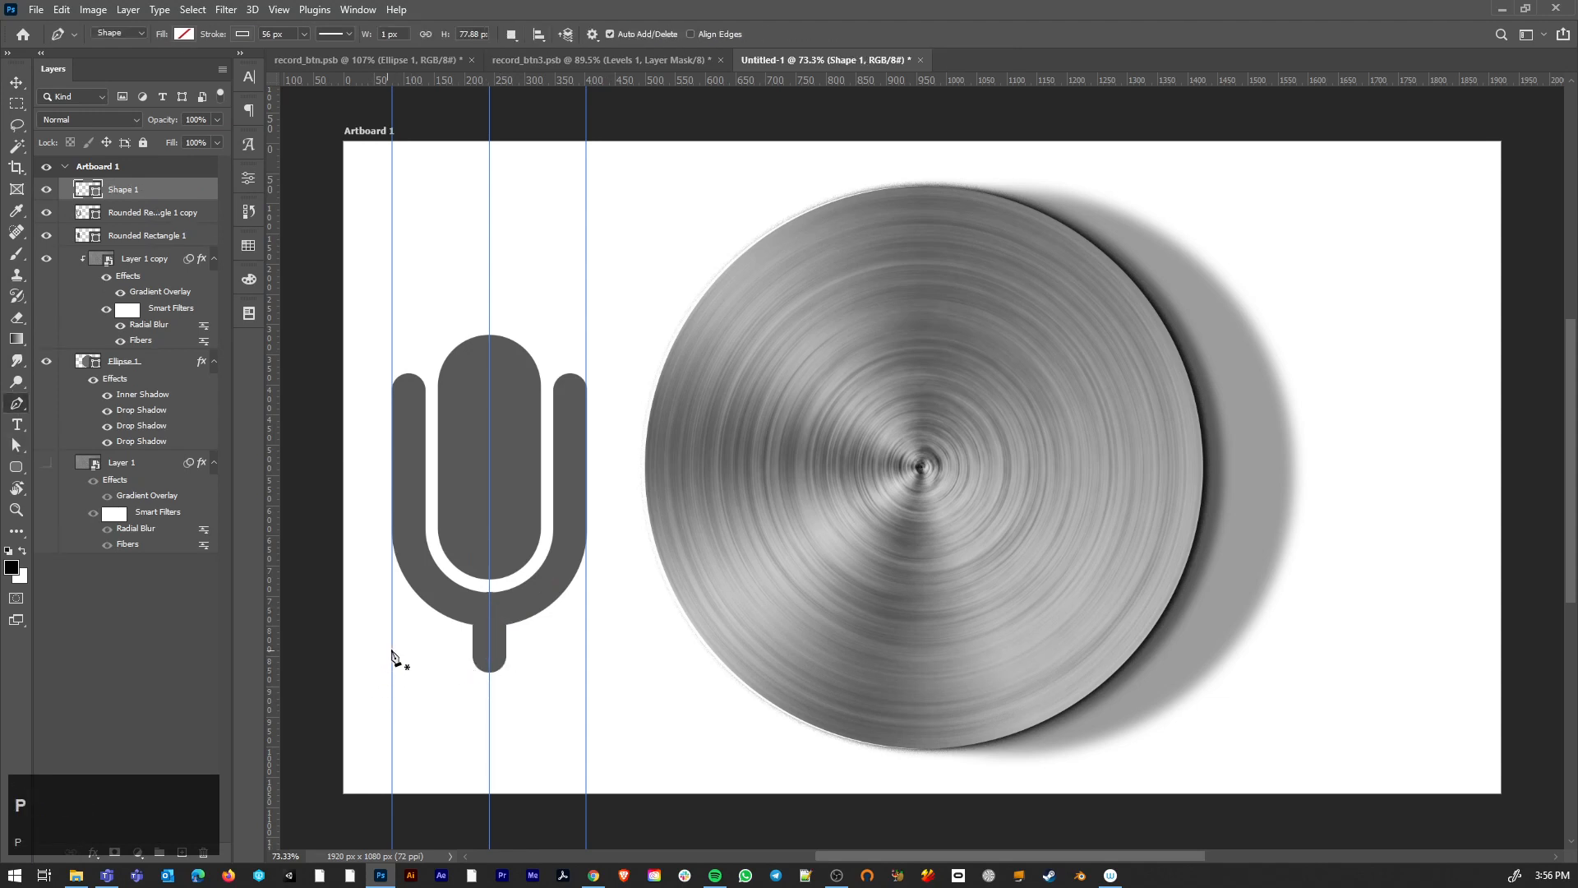
pyautogui.keyDown('shift'); pyautogui.click(392, 652); pyautogui.keyUp('shift')
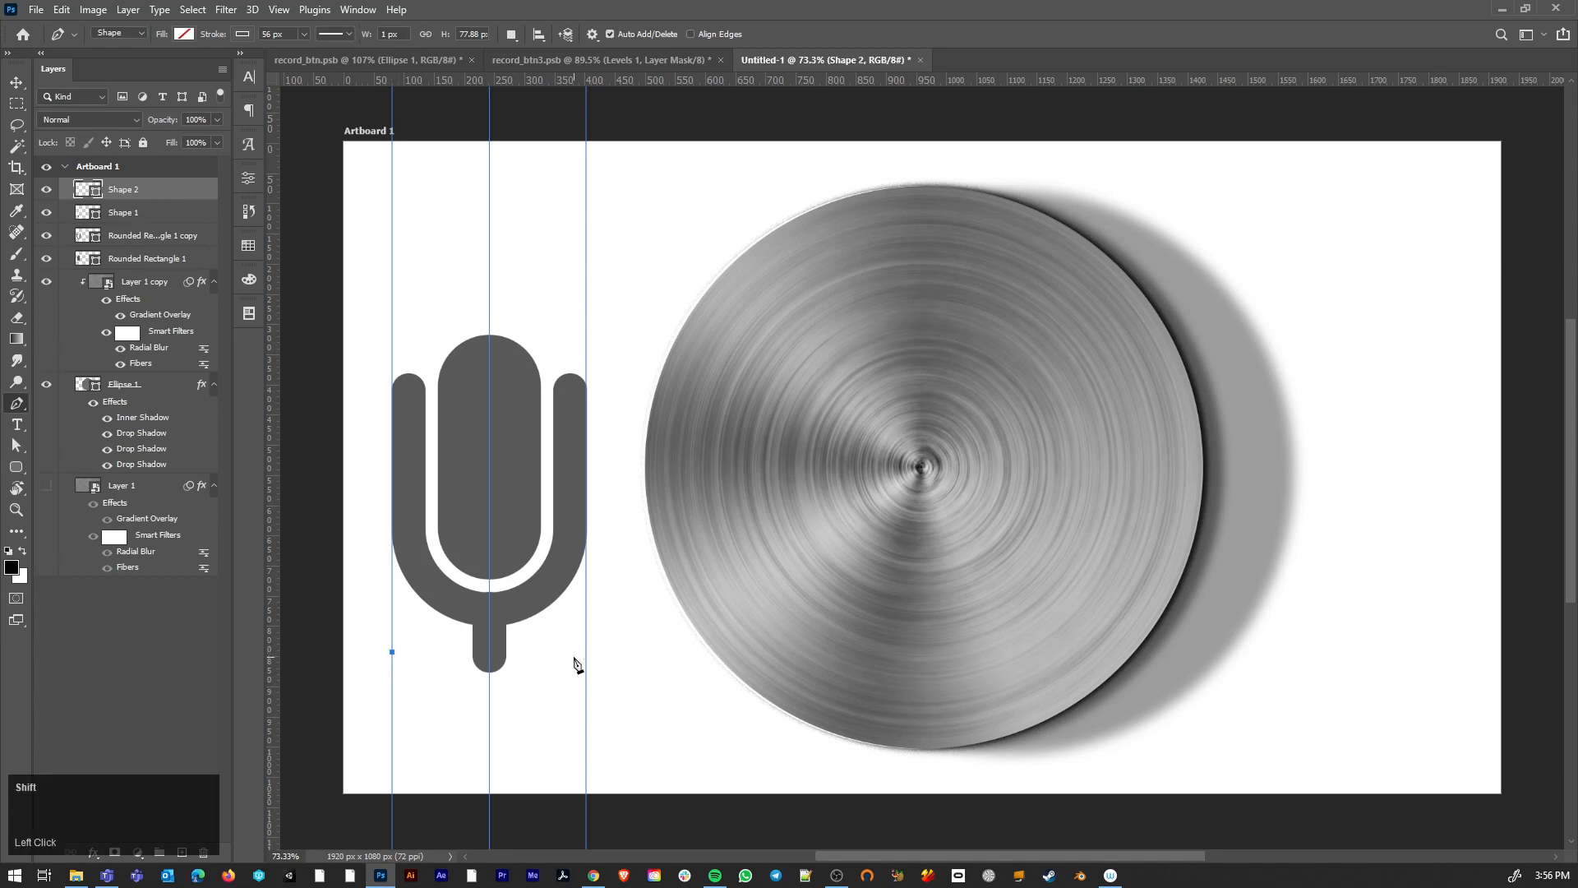
pyautogui.keyDown('shift'); pyautogui.click(587, 653); pyautogui.keyUp('shift')
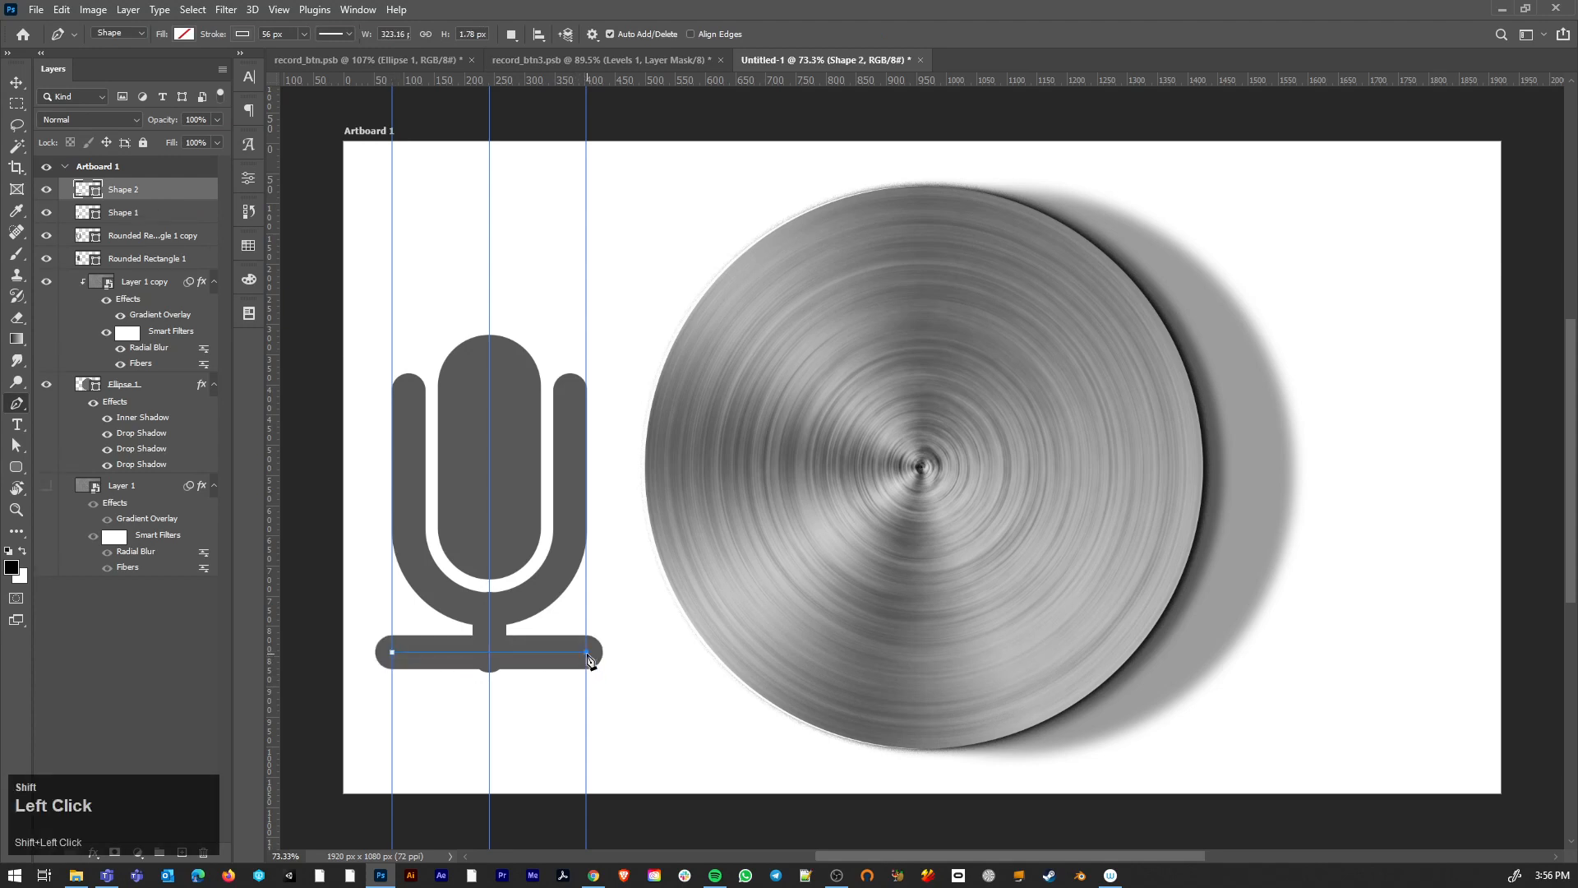
# Move both end points of the base line inward until its rounded caps meet the outer guides
pyautogui.press('a')
pyautogui.moveTo(622, 625); pyautogui.dragTo(572, 682)
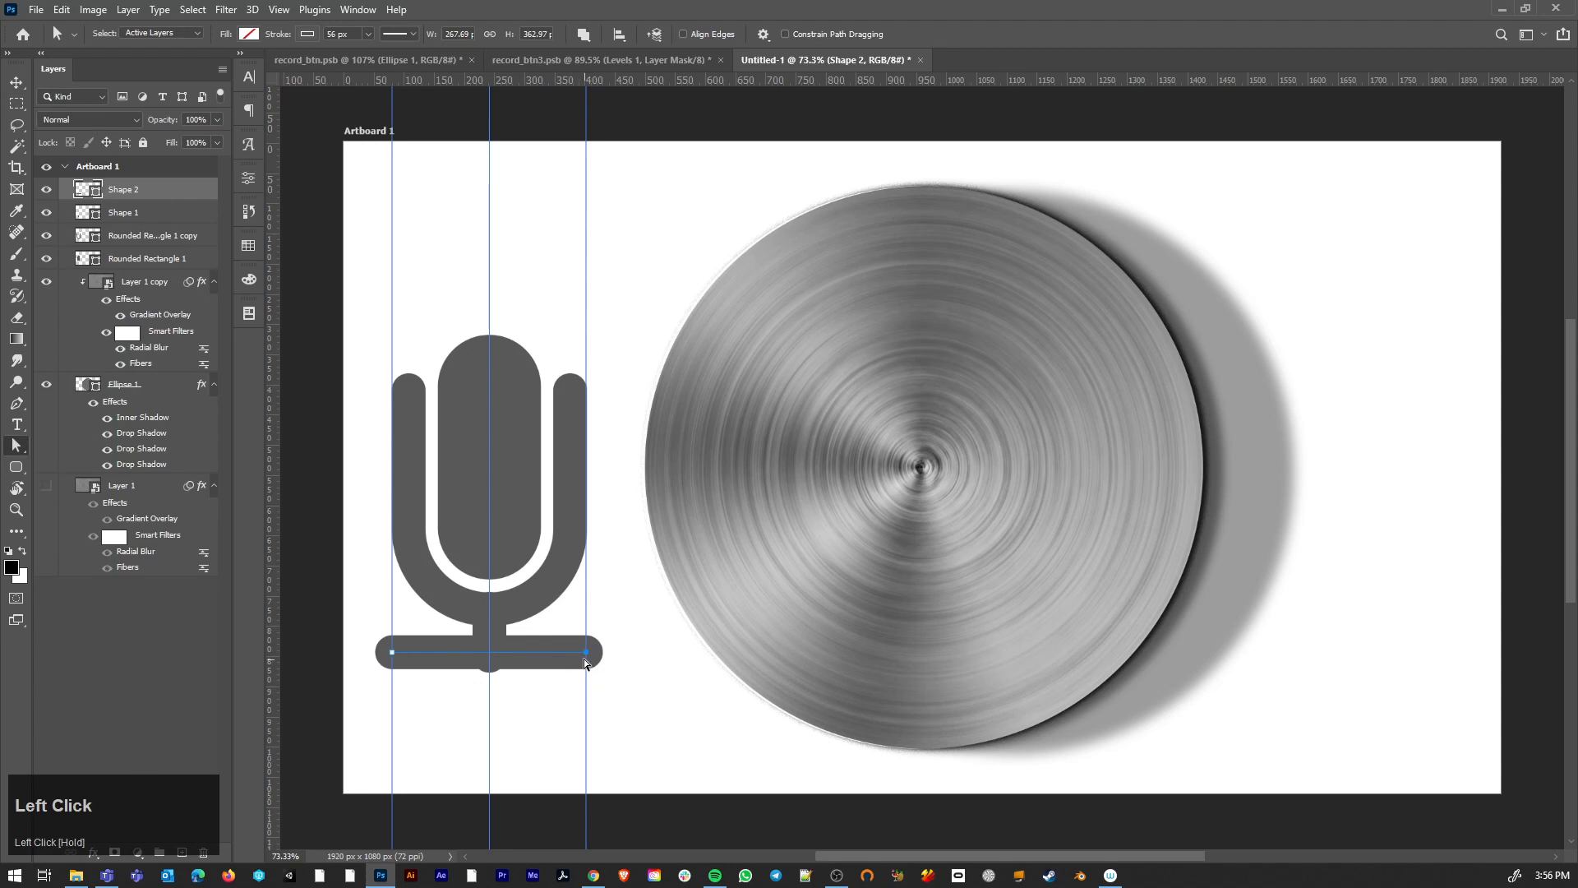
pyautogui.moveTo(366, 631); pyautogui.dragTo(411, 654)
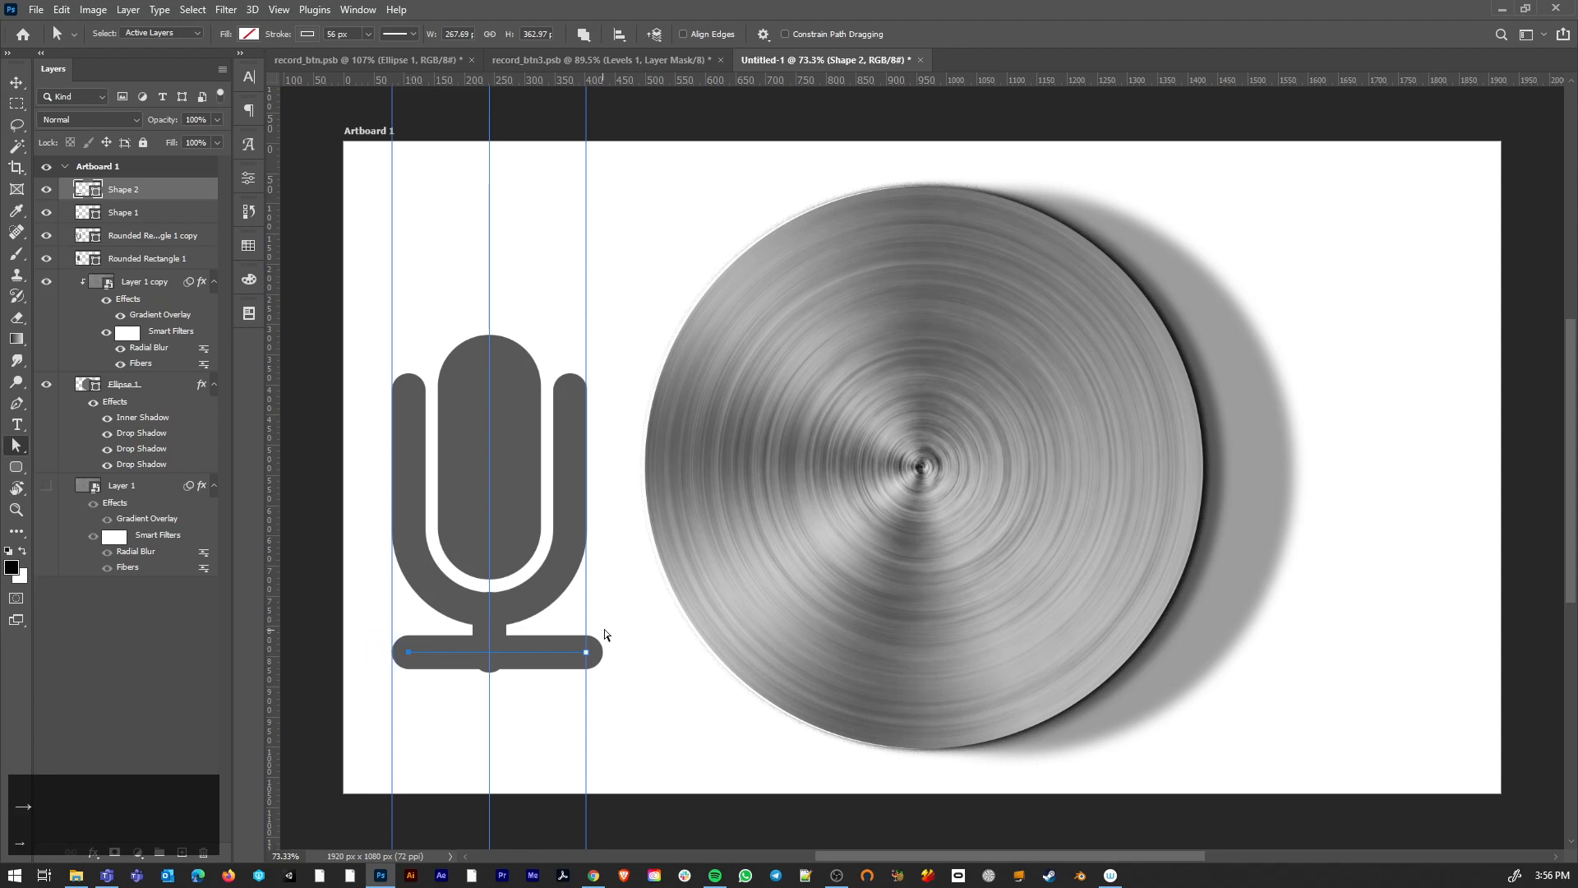
pyautogui.moveTo(606, 629); pyautogui.dragTo(564, 688)
pyautogui.press('Down')
pyautogui.press('Up')
pyautogui.press('Up')
pyautogui.press('Up')
pyautogui.press('Up')
pyautogui.press('Down')
pyautogui.click(516, 713)
# Lower the base bar (Shape 2) slightly so that its lower edge lines up with the stem's rounded end
pyautogui.press('v')
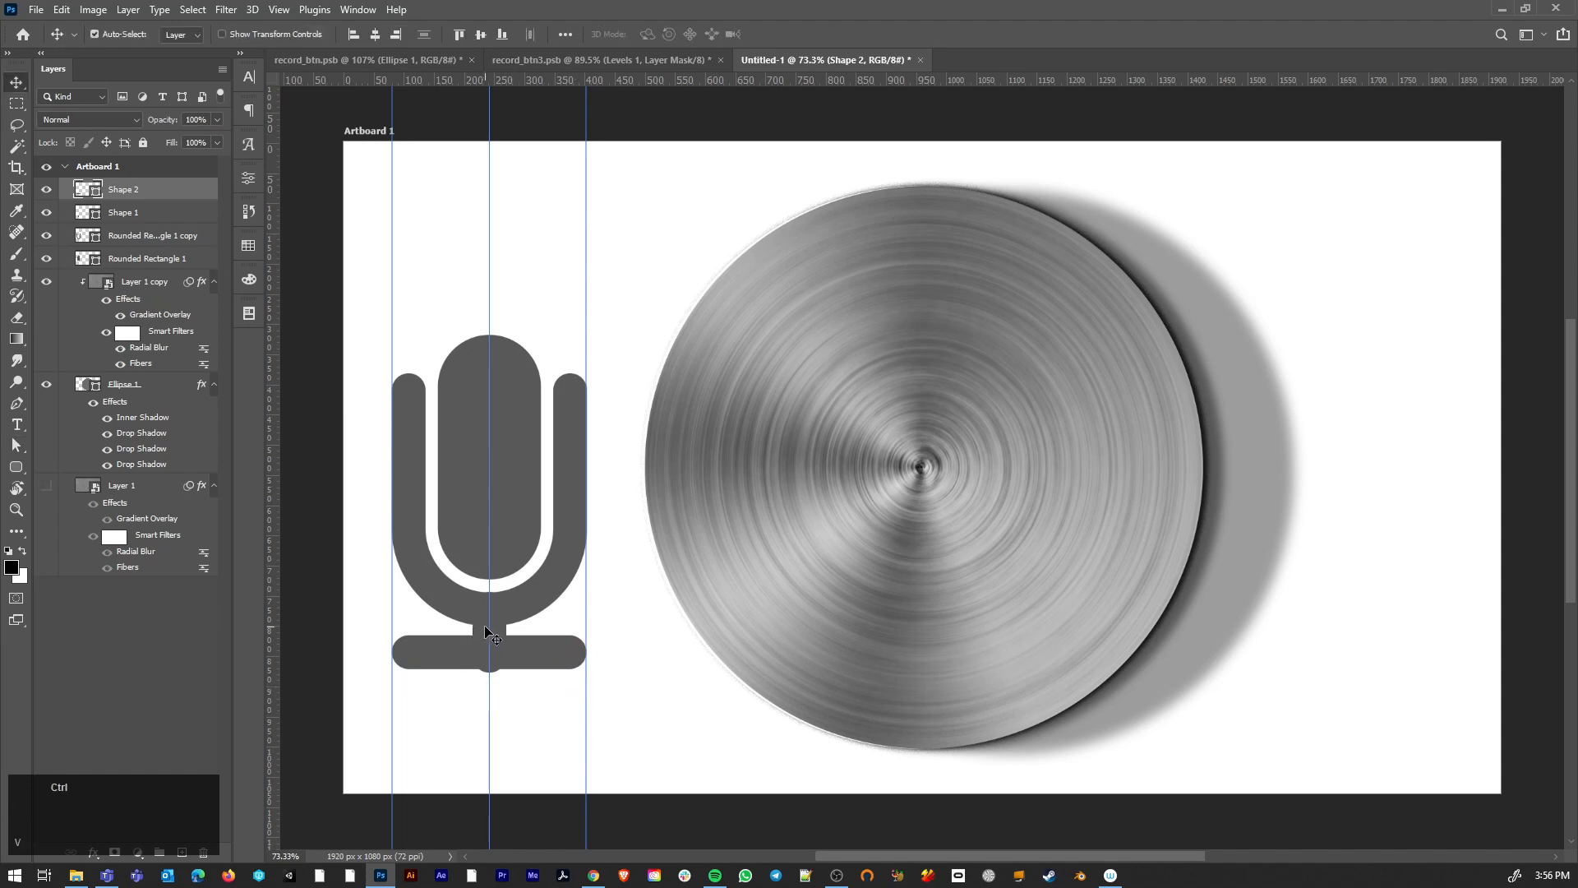
pyautogui.keyDown('ctrl'); pyautogui.click(486, 628); pyautogui.keyUp('ctrl')
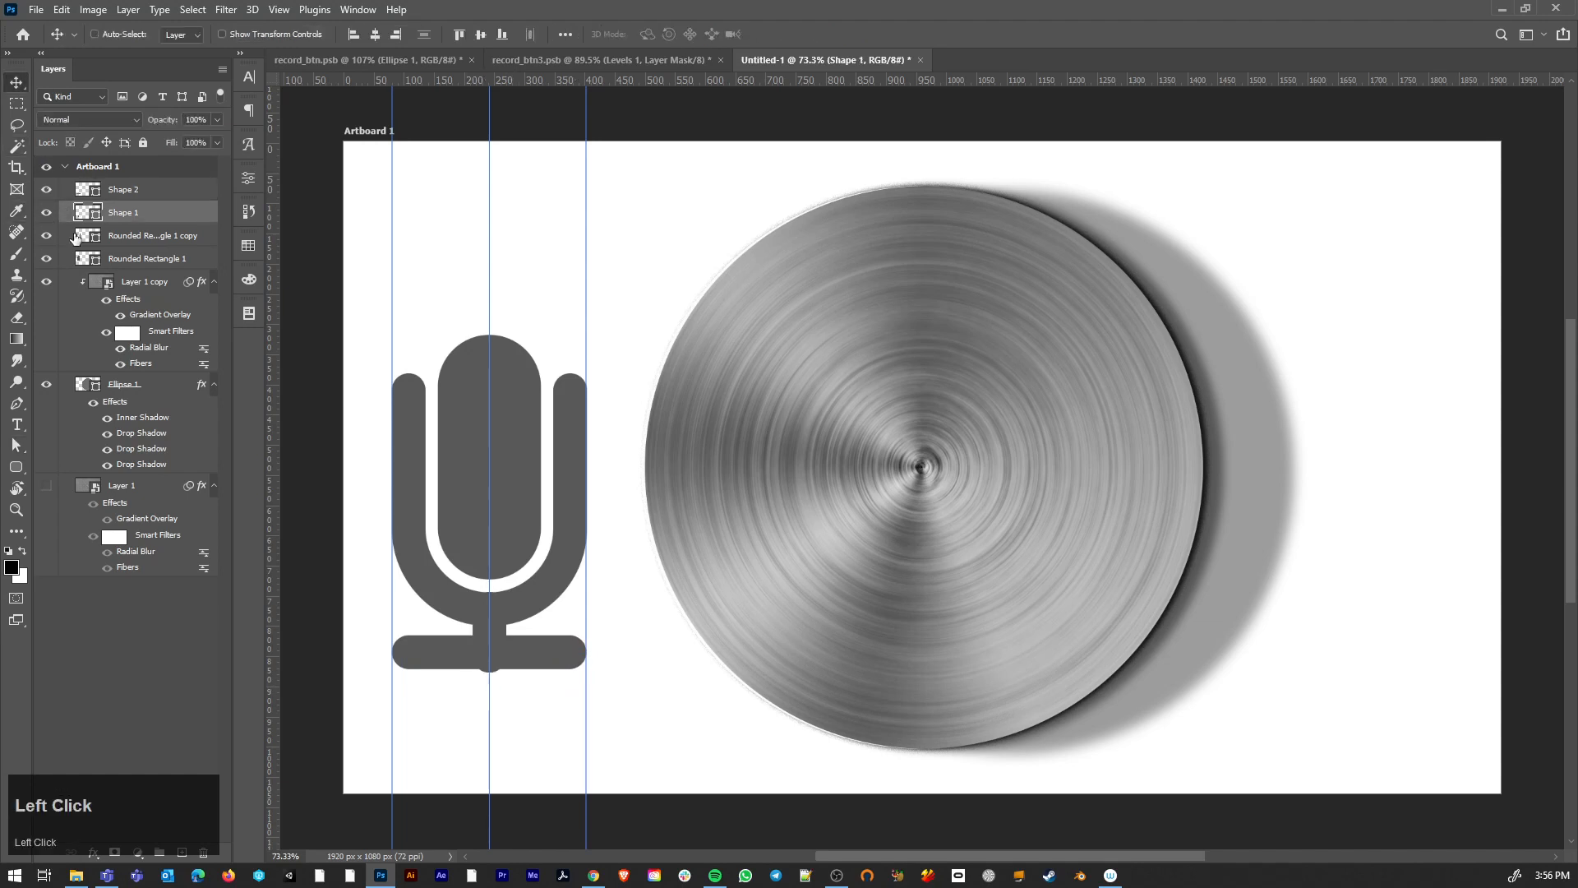
pyautogui.press('a')
pyautogui.click(382, 631)
pyautogui.moveTo(454, 659); pyautogui.dragTo(595, 684)
pyautogui.click(46, 189)
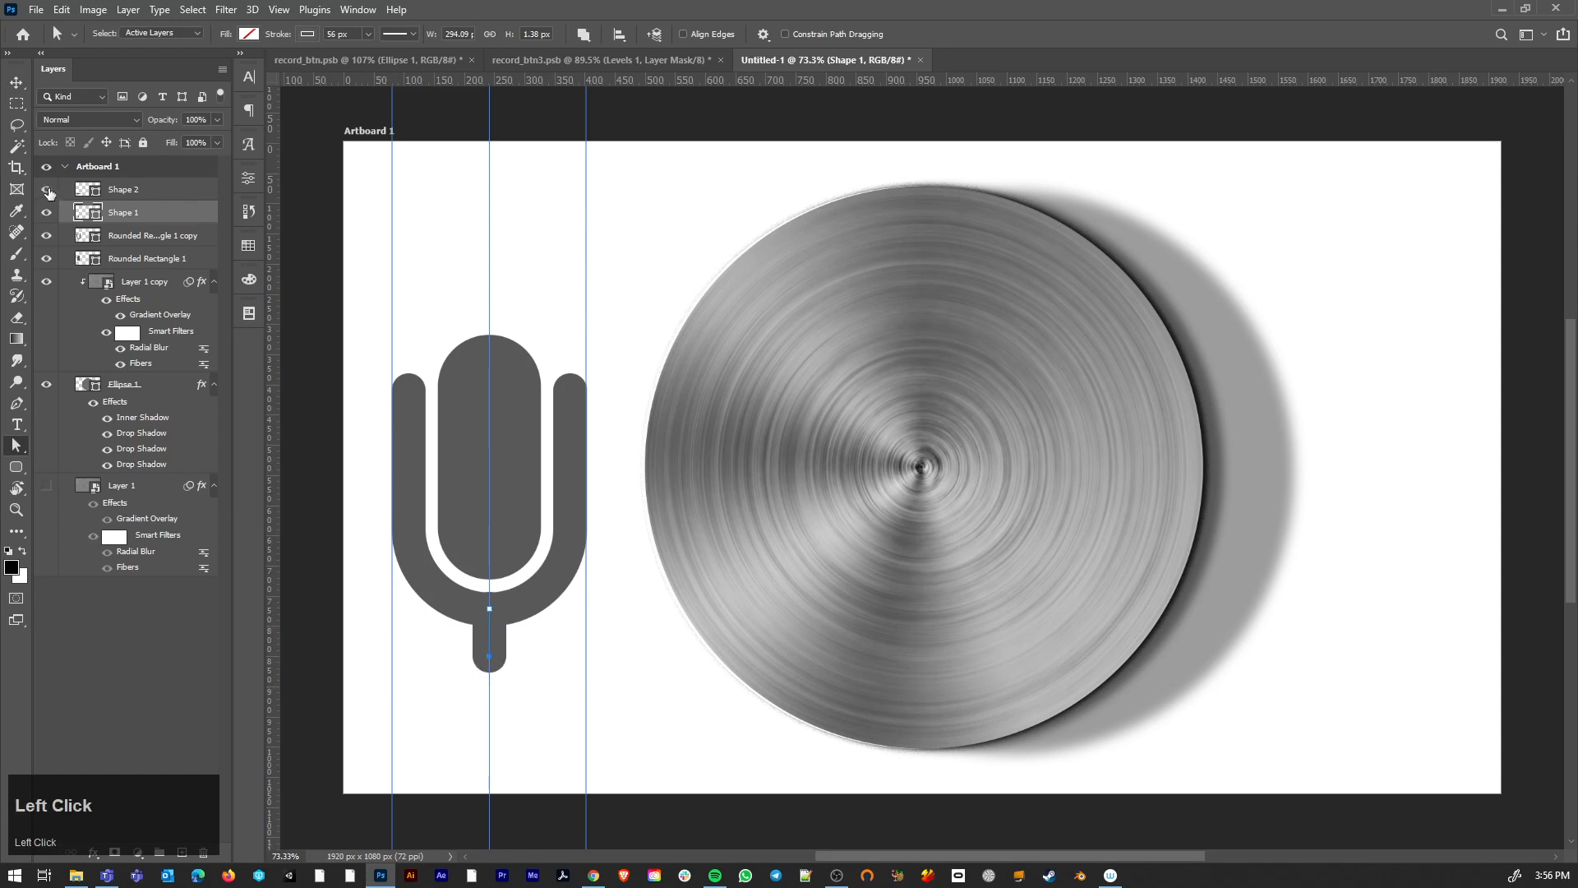
pyautogui.click(46, 189)
pyautogui.click(123, 194)
pyautogui.press('v')
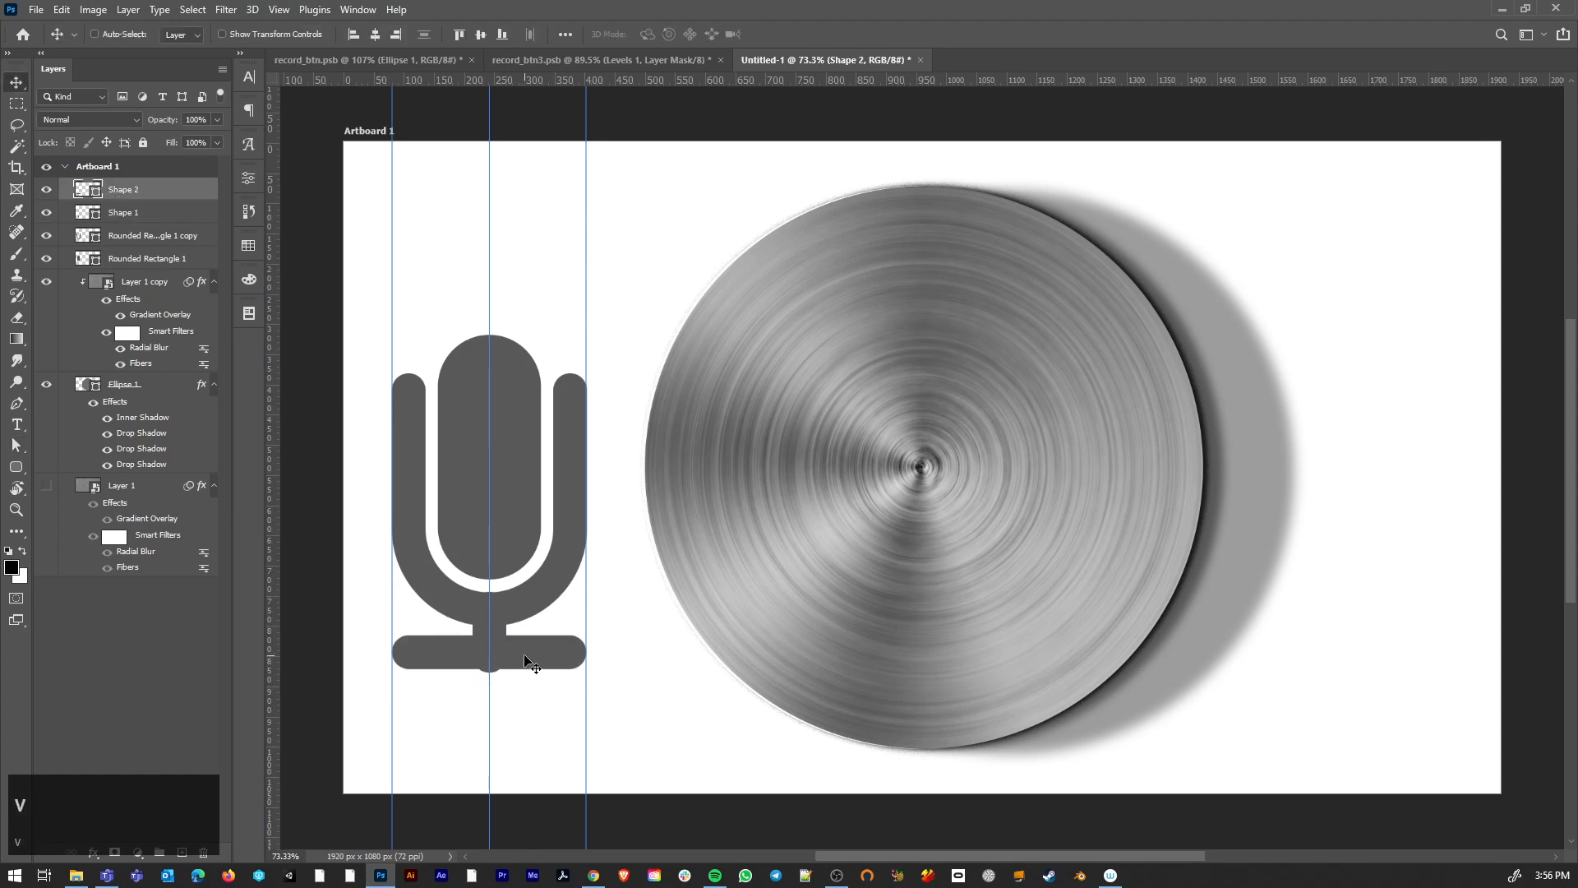
pyautogui.moveTo(529, 657); pyautogui.dragTo(526, 661)
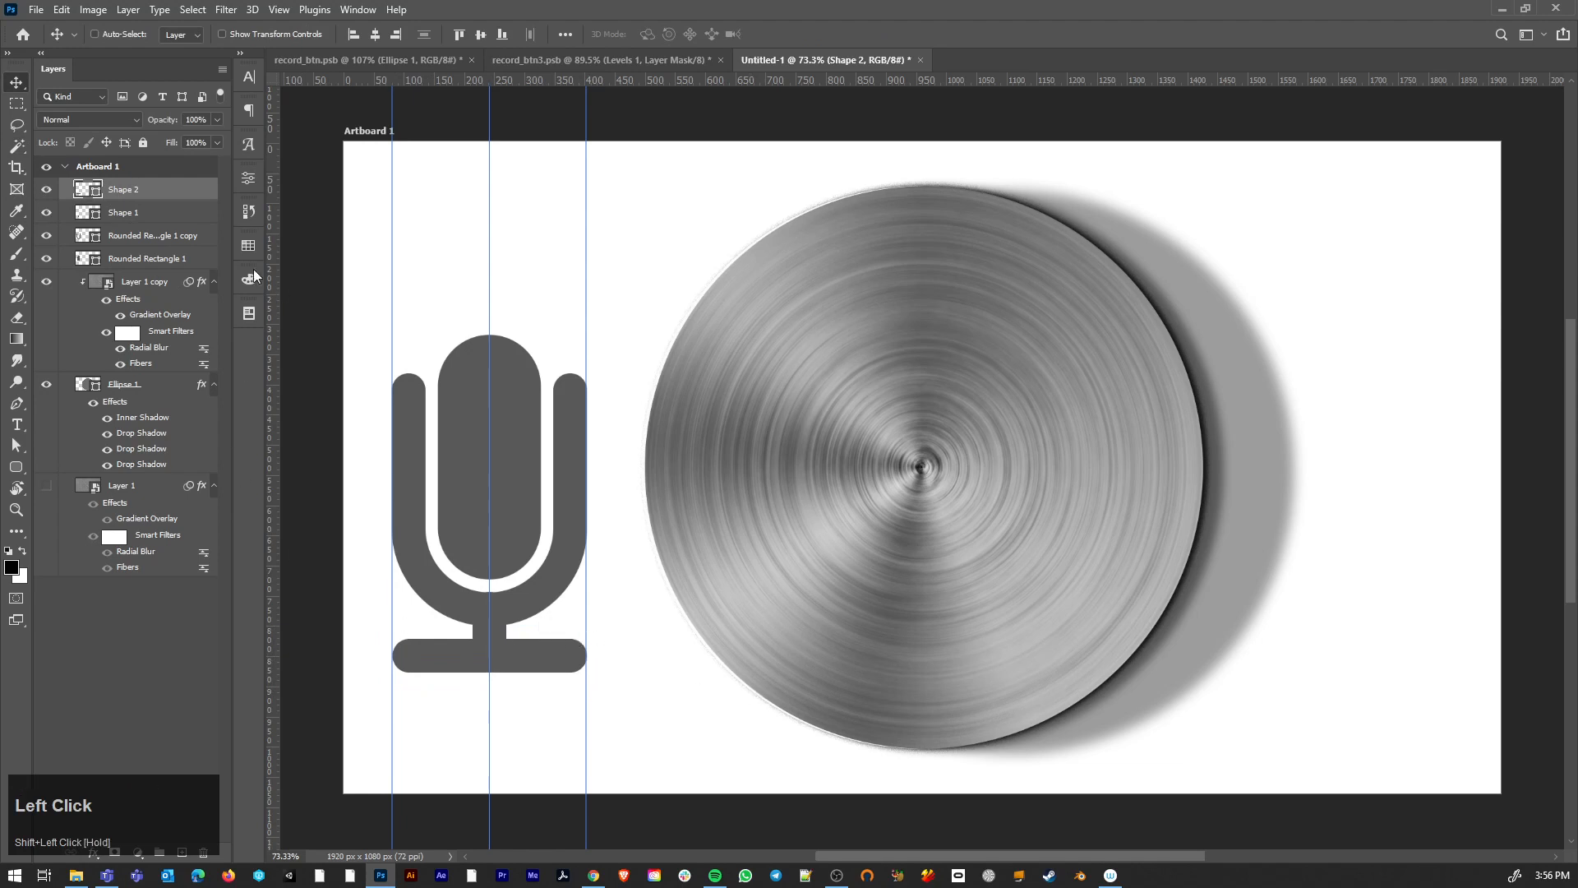
# Group Shape 2, Shape 1, Rounded Rectangle 1 copy and Rounded Rectangle 1
pyautogui.click(122, 260)
pyautogui.keyDown('shift'); pyautogui.click(123, 214); pyautogui.keyUp('shift')
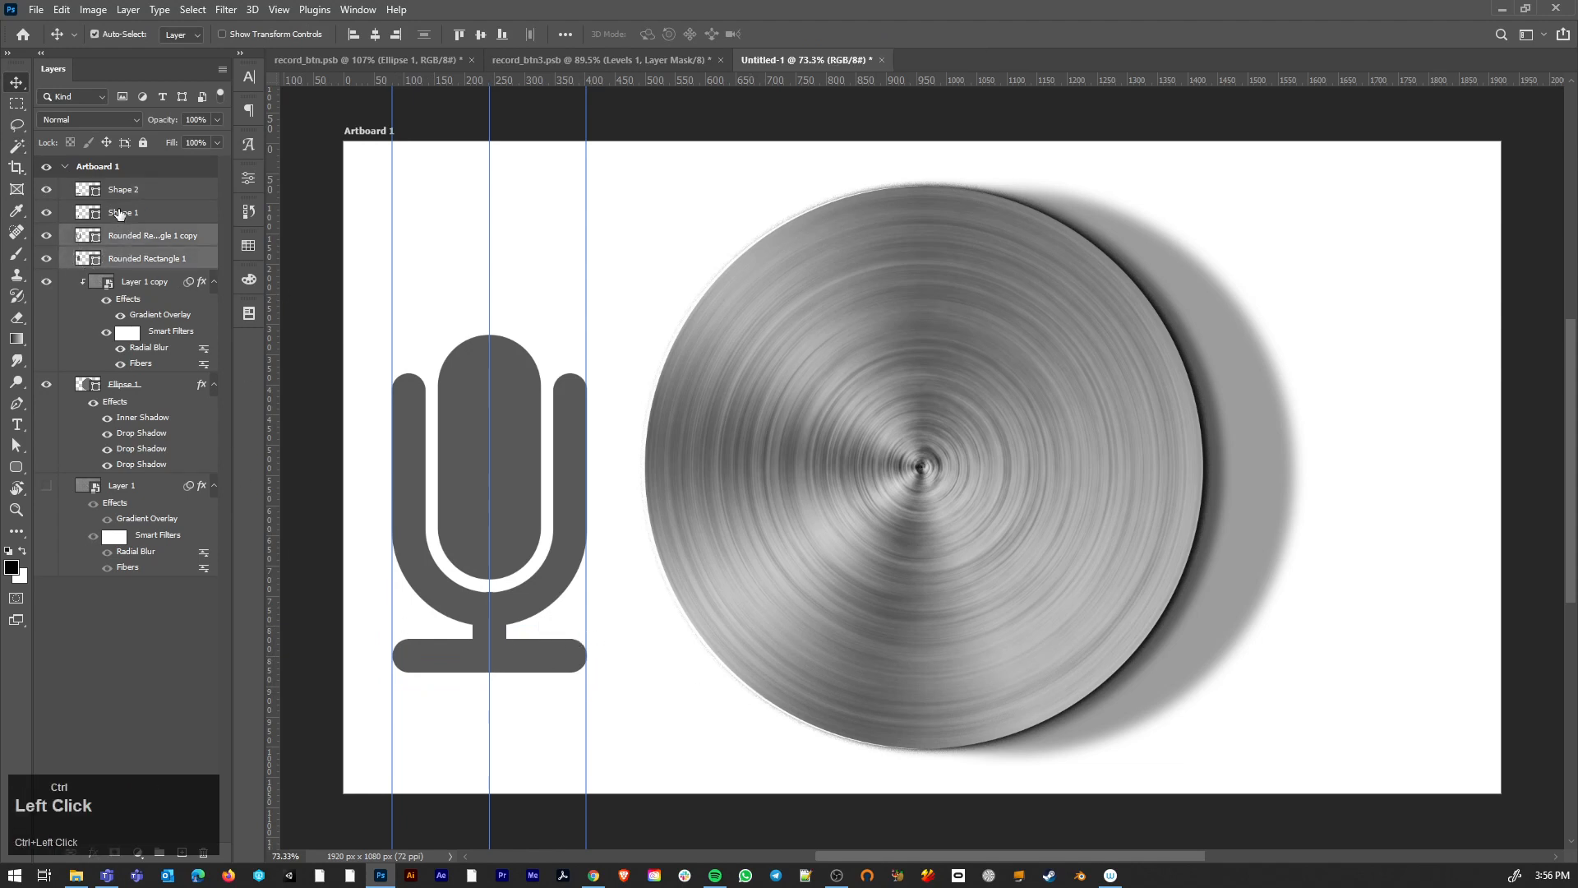
pyautogui.keyDown('ctrl'); pyautogui.click(120, 193); pyautogui.keyUp('ctrl')
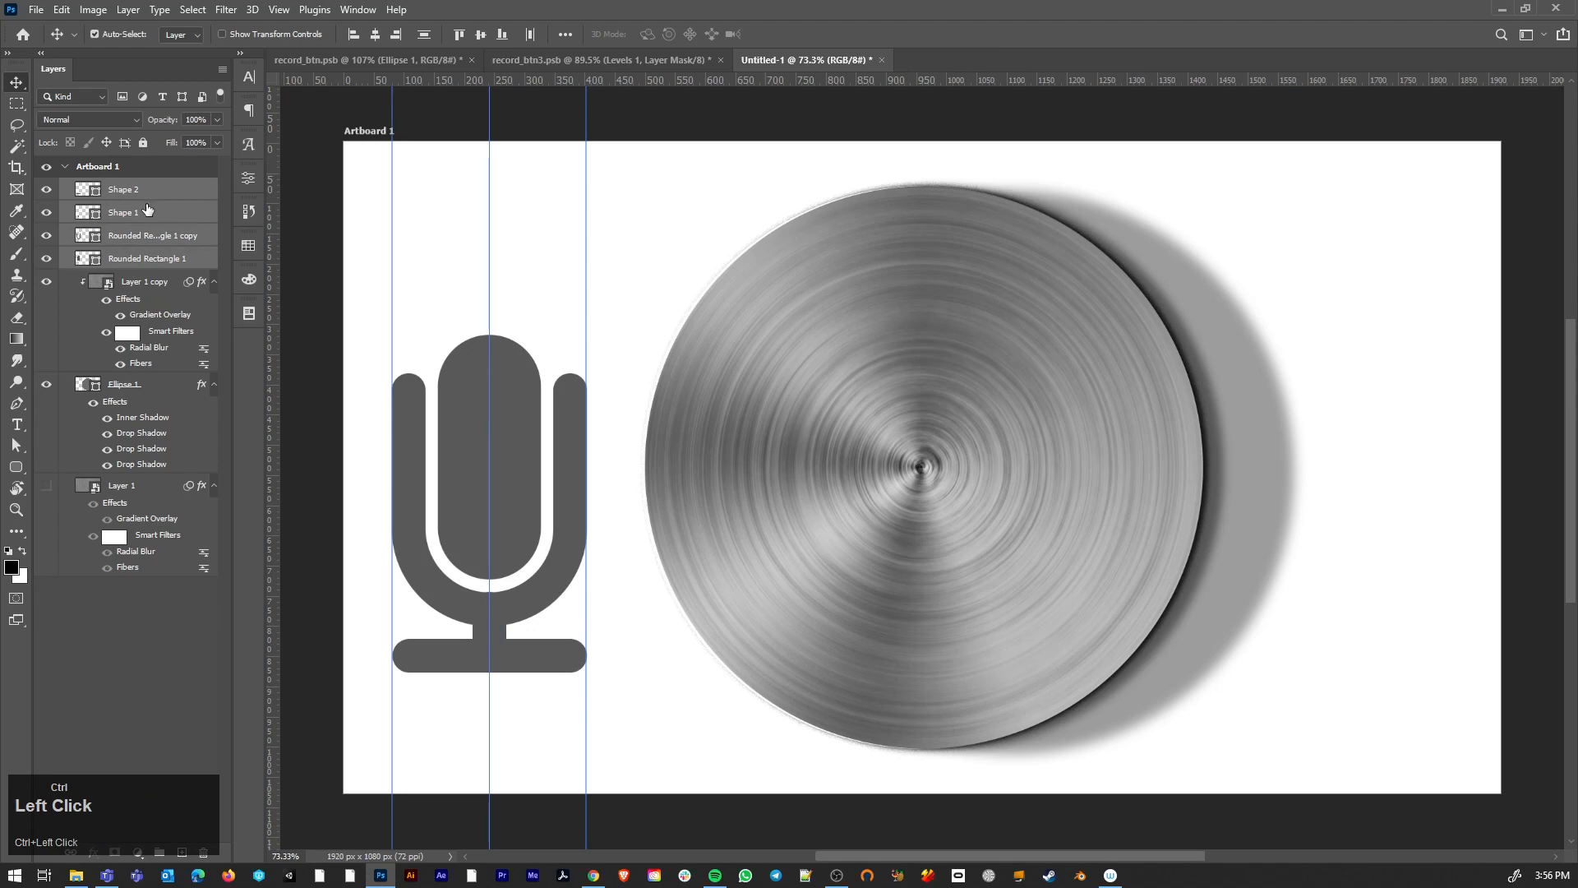
pyautogui.hotkey('ctrl', 'g')
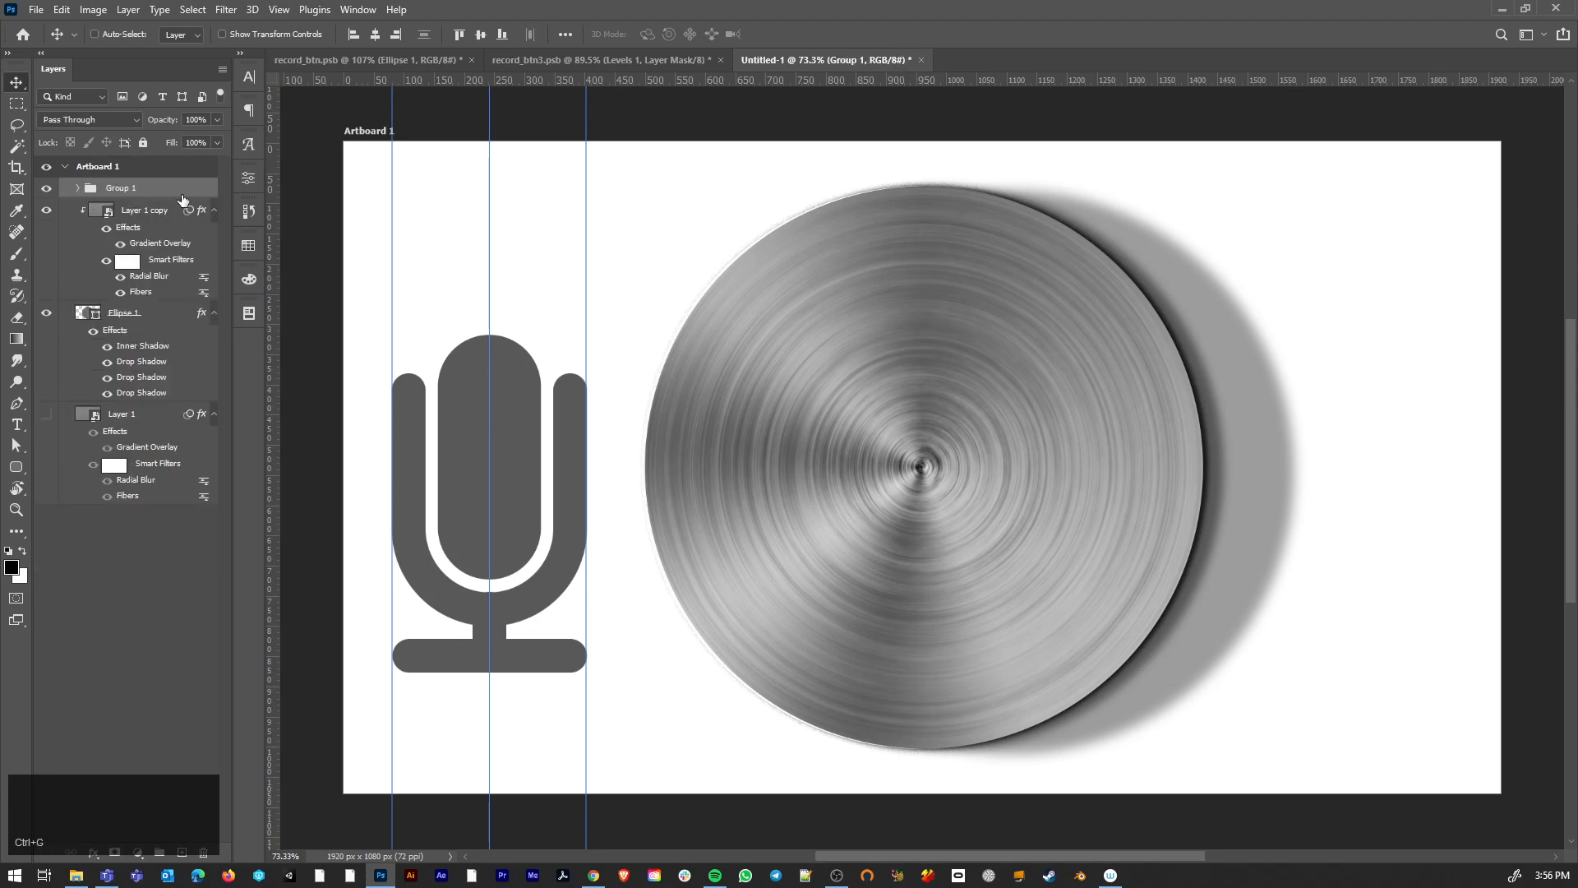
# Raise the lower end point of the stem (Shape 1) so that it stays within the base bar, and collapse Group 1
pyautogui.keyDown('alt'); pyautogui.scroll(5, 513, 629); pyautogui.keyUp('alt')
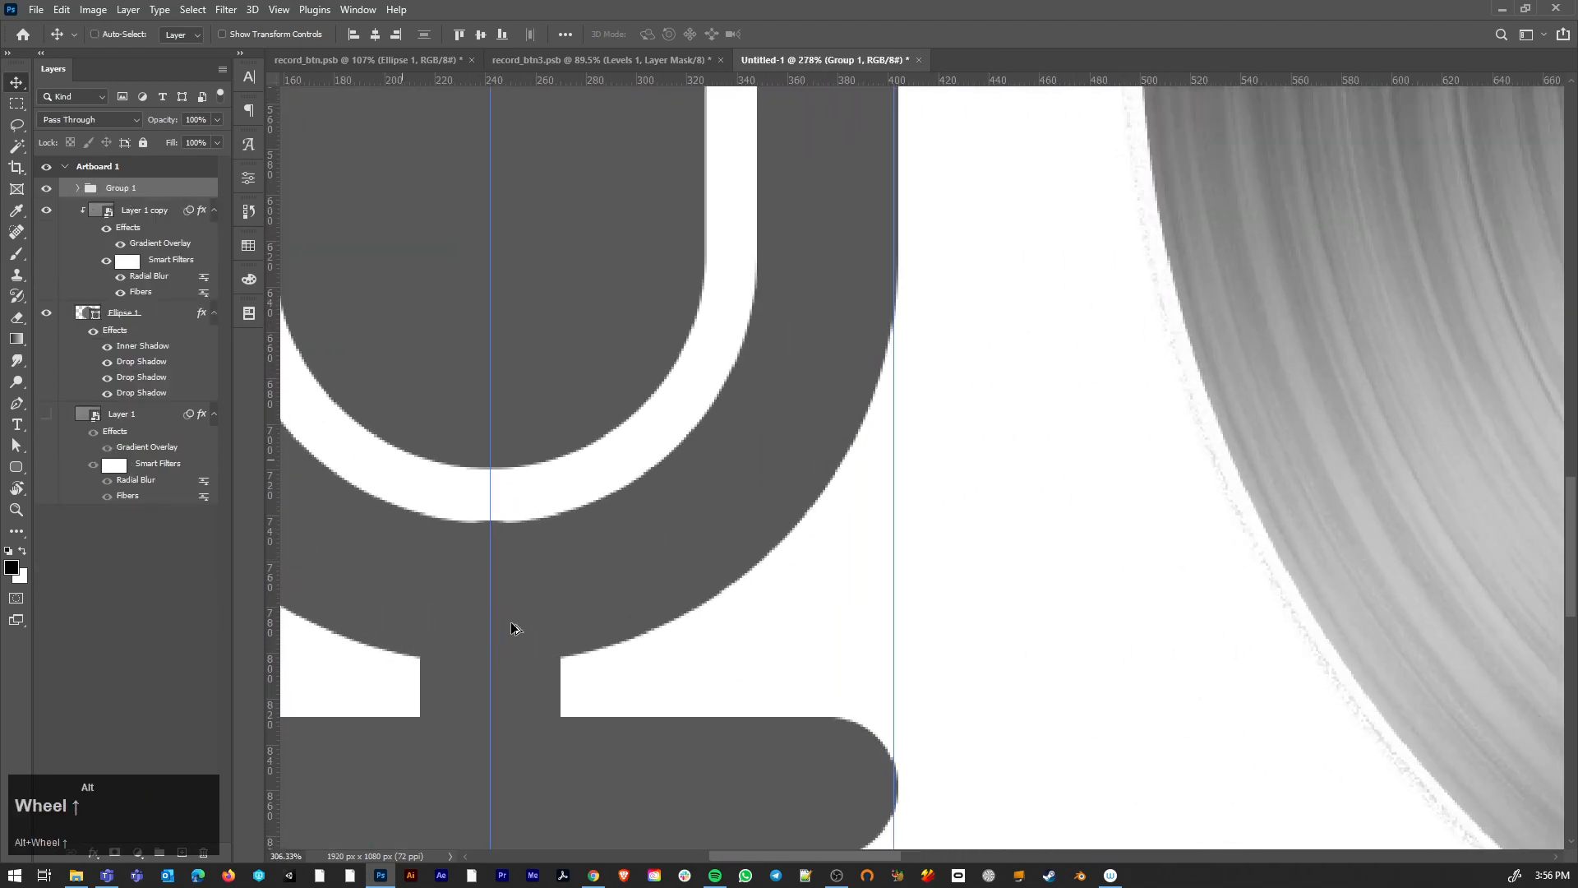
pyautogui.keyDown('ctrl'); pyautogui.click(459, 618); pyautogui.keyUp('ctrl')
pyautogui.click(49, 235)
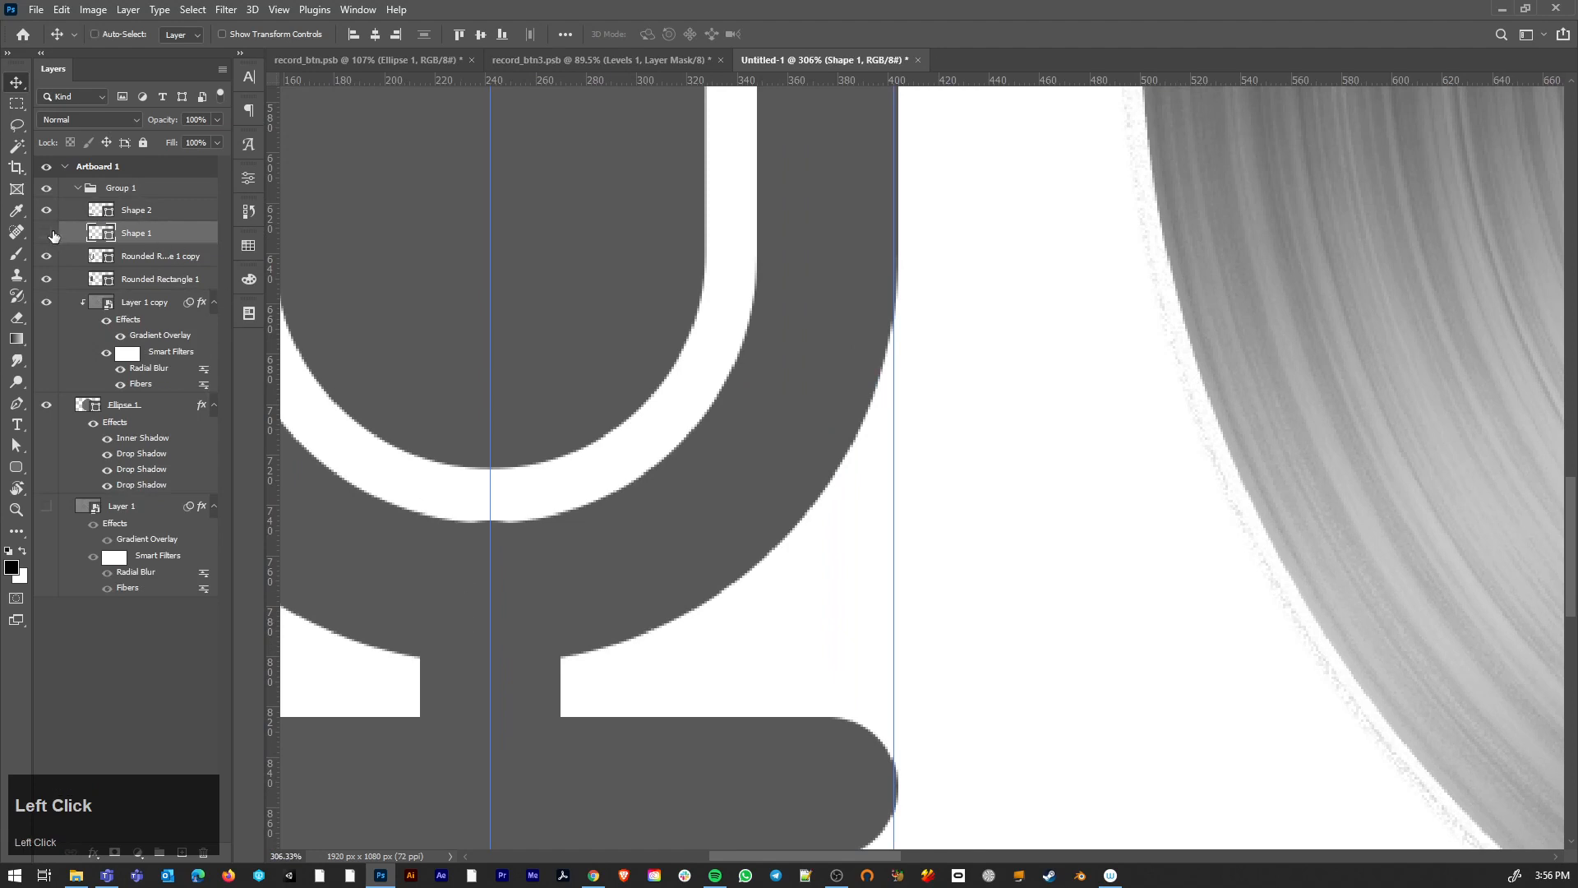
pyautogui.click(51, 235)
pyautogui.keyDown('alt'); pyautogui.scroll(-3, 631, 683); pyautogui.keyUp('alt')
pyautogui.press('a')
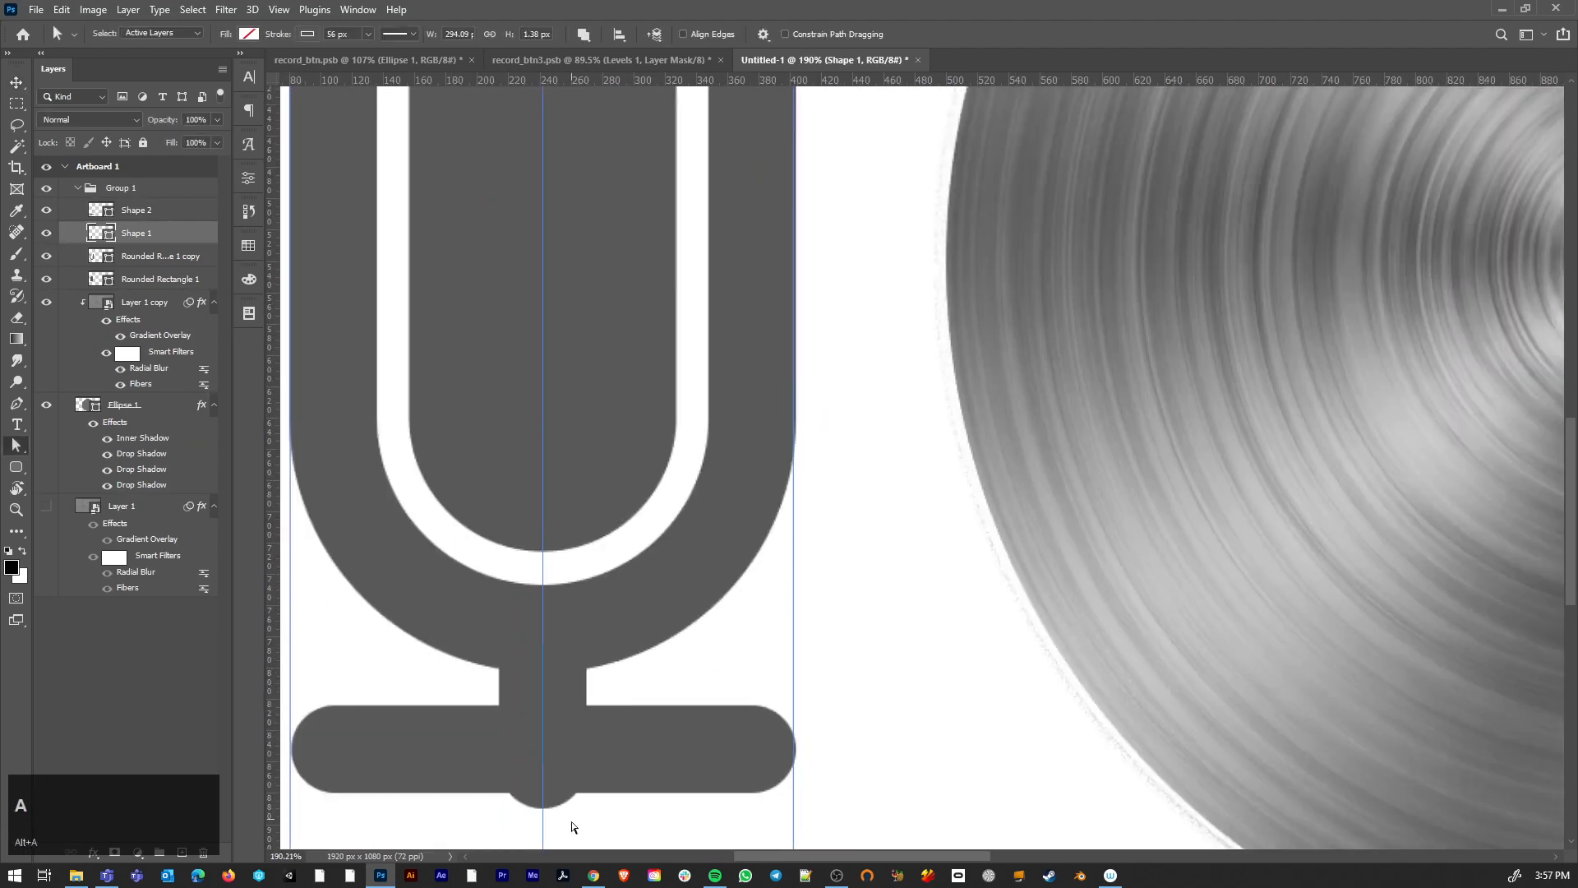
pyautogui.moveTo(588, 828); pyautogui.dragTo(481, 753)
pyautogui.hotkey('shift', 'Up')
pyautogui.hotkey('shift', 'Up')
pyautogui.keyDown('alt'); pyautogui.scroll(-2, 895, 637); pyautogui.keyUp('alt')
pyautogui.click(85, 191)
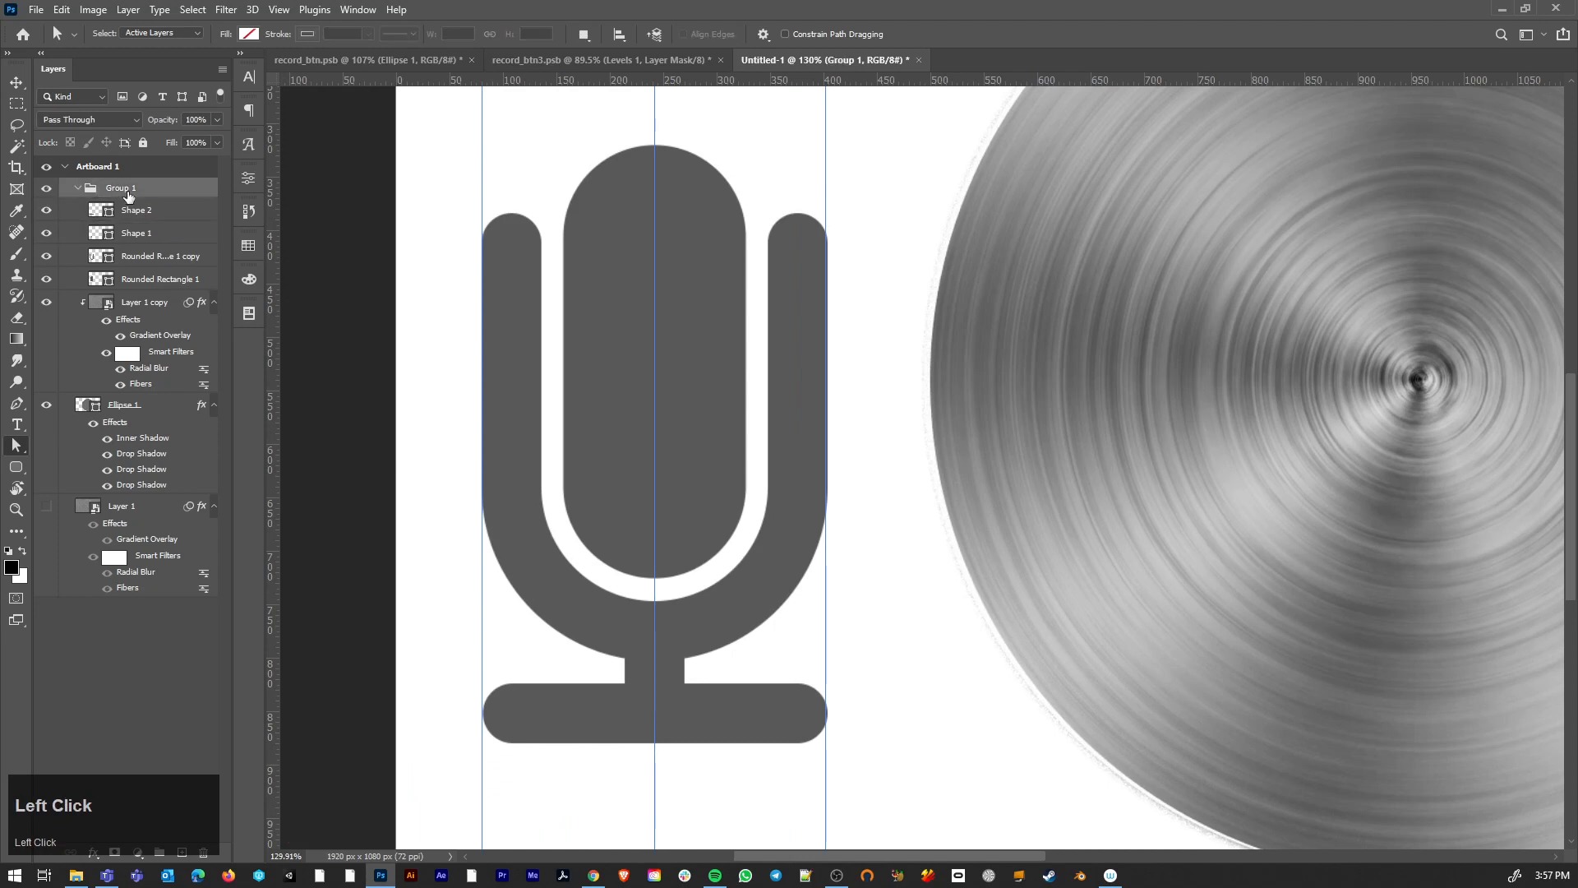
pyautogui.click(77, 188)
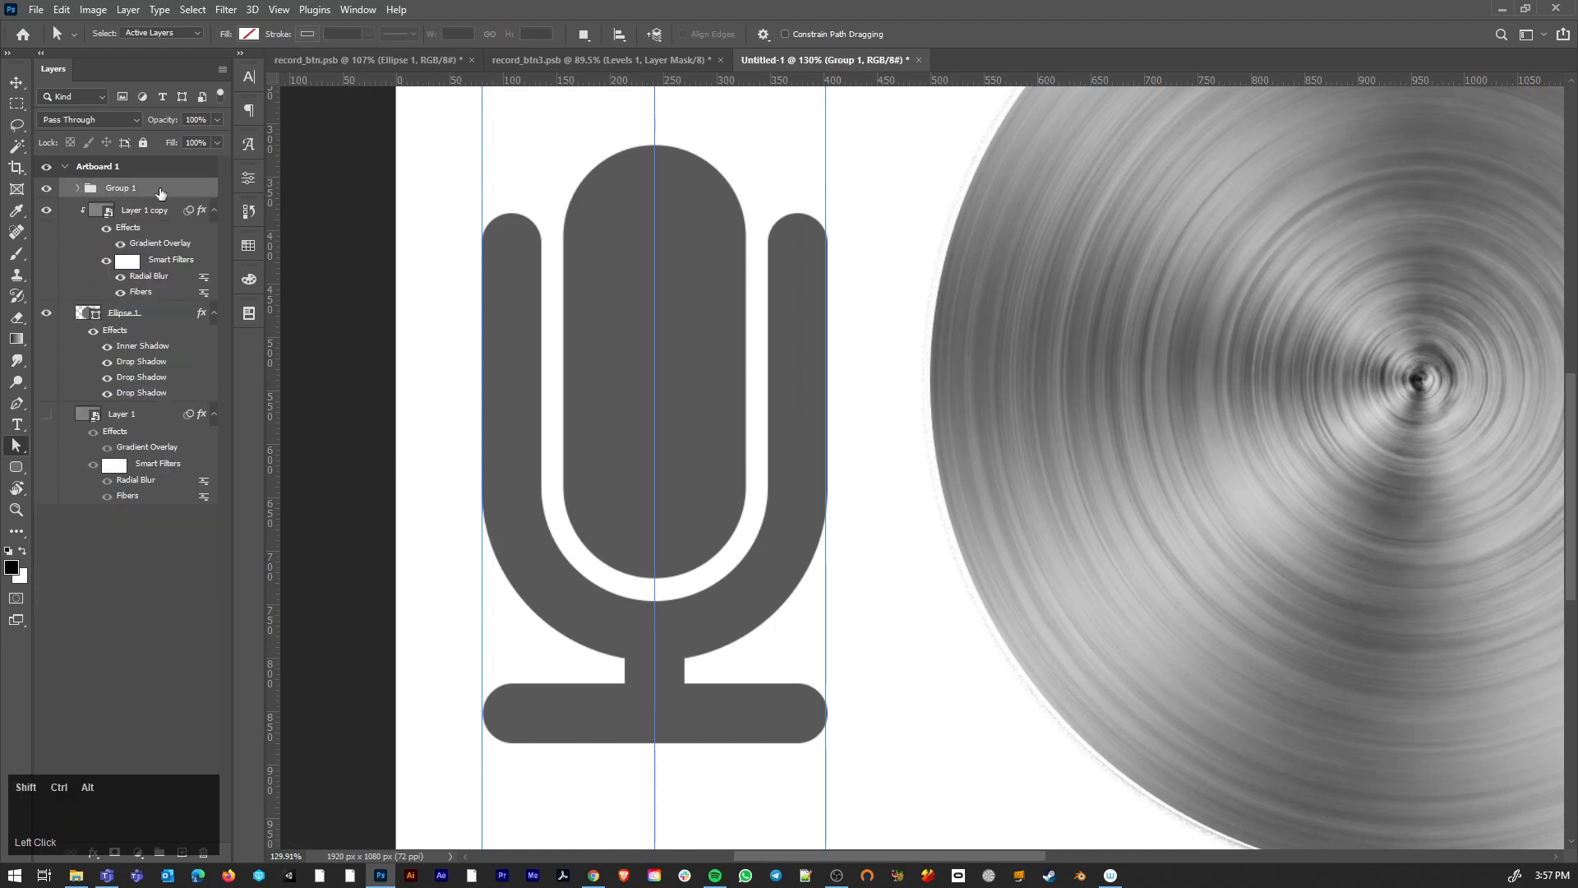
# Convert Group 1 to a smart object and turn on the visibility of the brushed-metal background, Layer 1
pyautogui.hotkey('ctrl', 'alt', 'shift', 'o')
pyautogui.keyDown('alt'); pyautogui.scroll(-4, 681, 332); pyautogui.keyUp('alt')
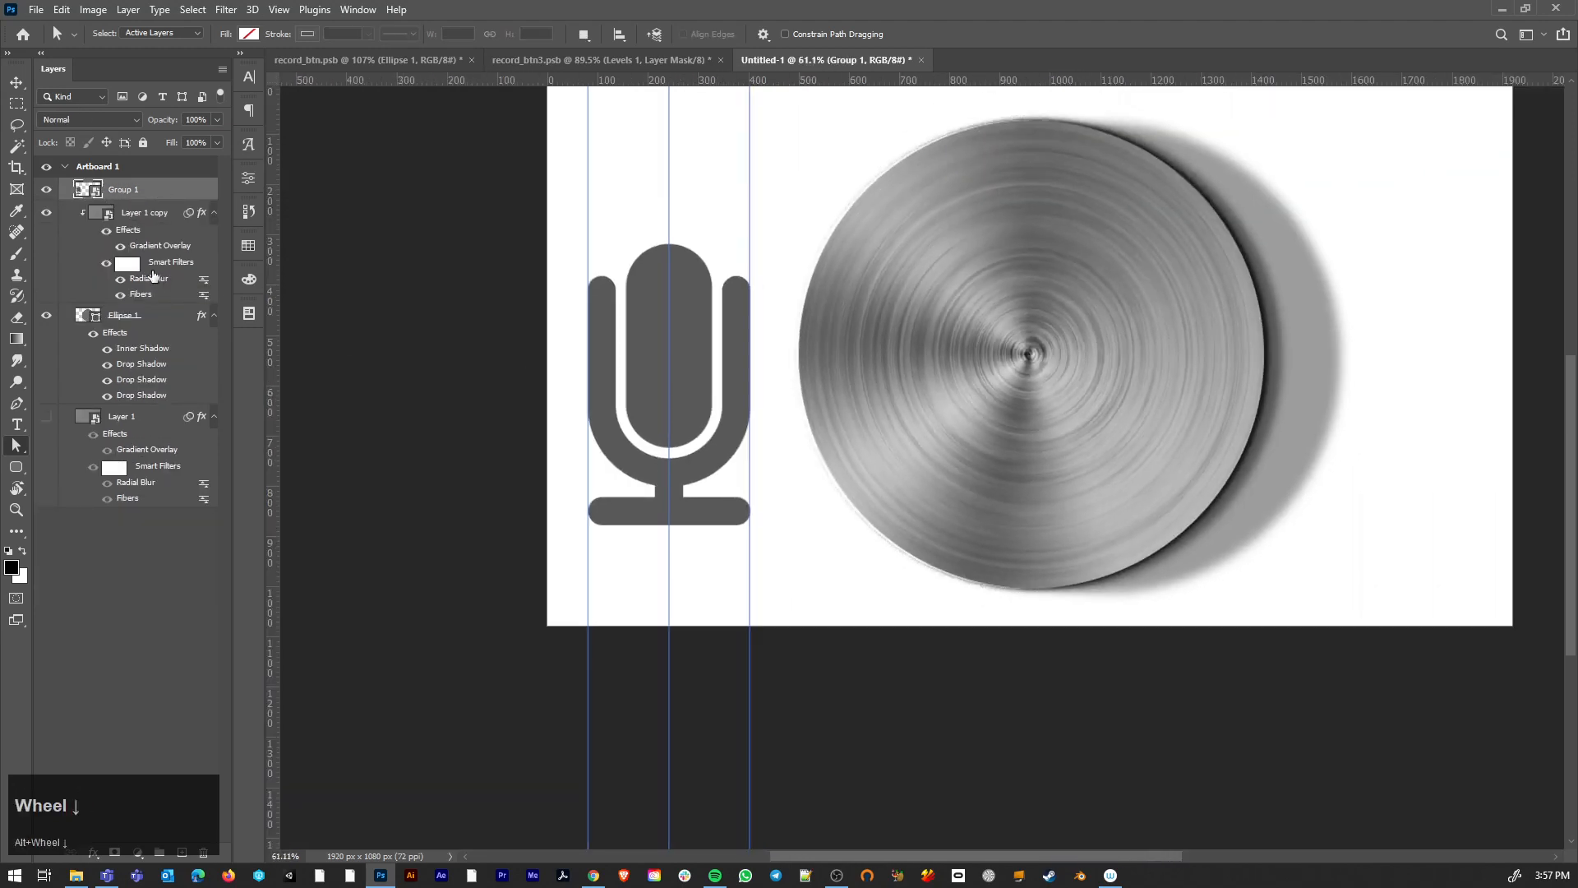
pyautogui.click(136, 190)
pyautogui.press('ctrl')
pyautogui.click(46, 416)
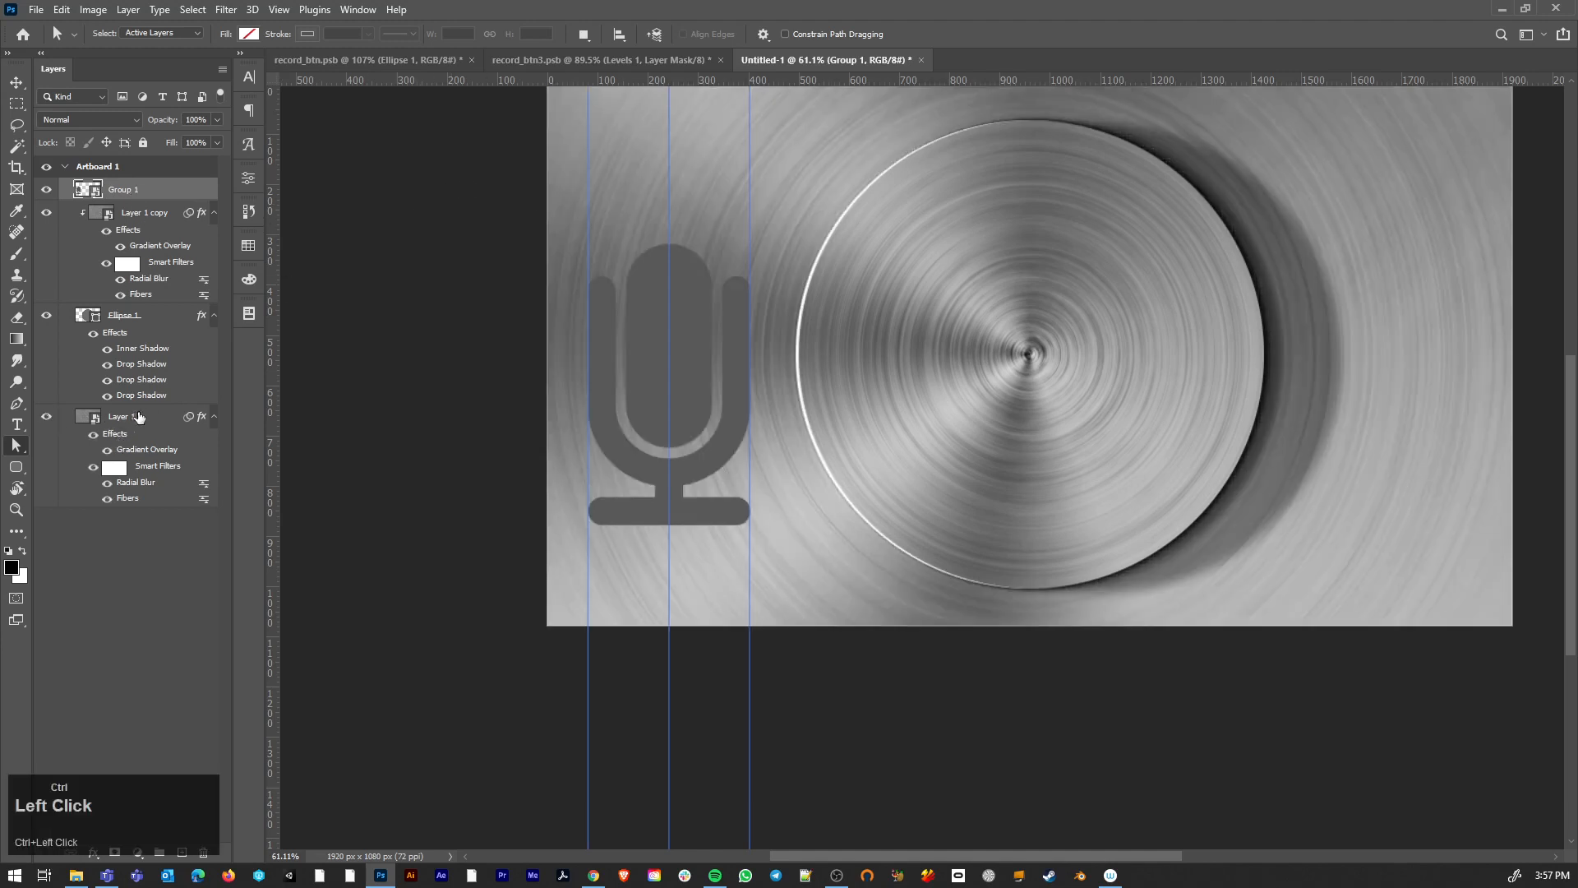
# Align the Group 1 microphone with Layer 1 on both their horizontal and vertical centers
pyautogui.keyDown('ctrl'); pyautogui.click(135, 418); pyautogui.keyUp('ctrl')
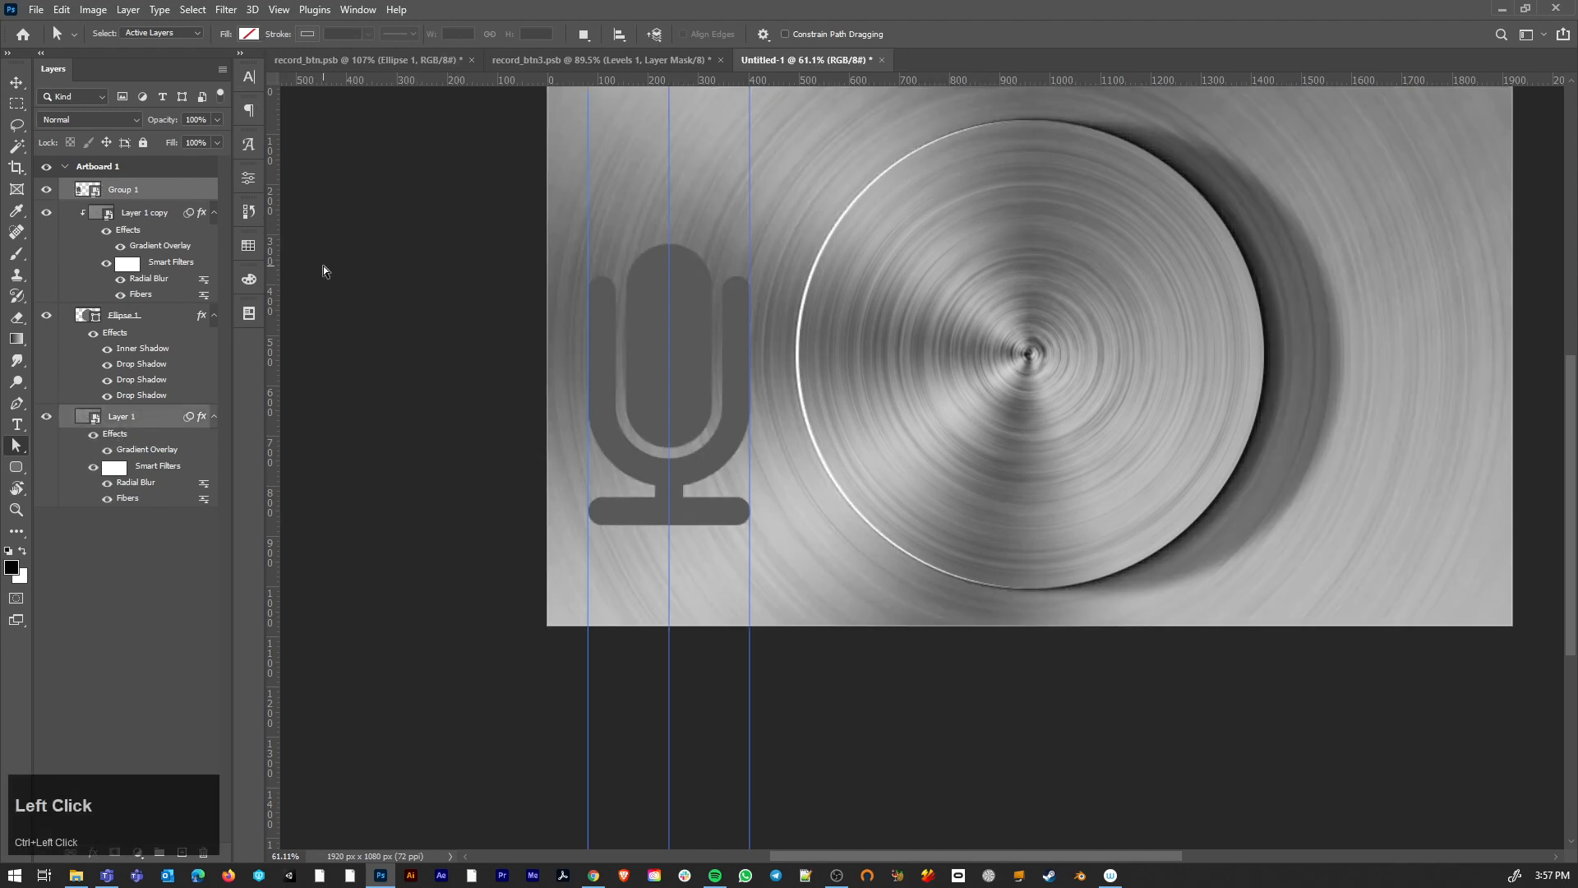
pyautogui.press('v')
pyautogui.click(828, 317)
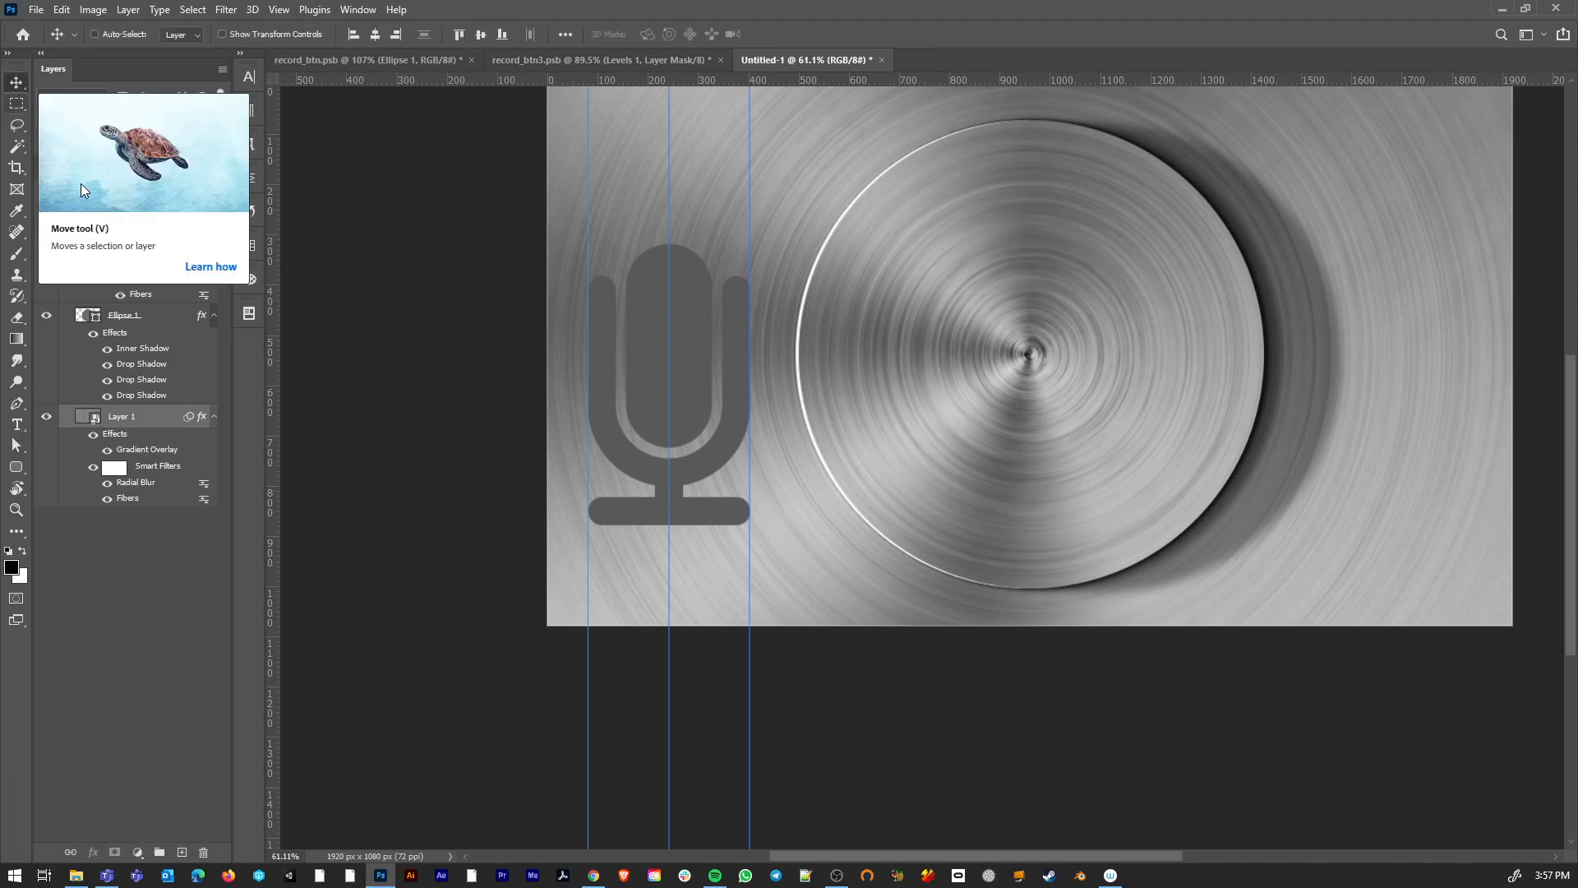
pyautogui.click(374, 34)
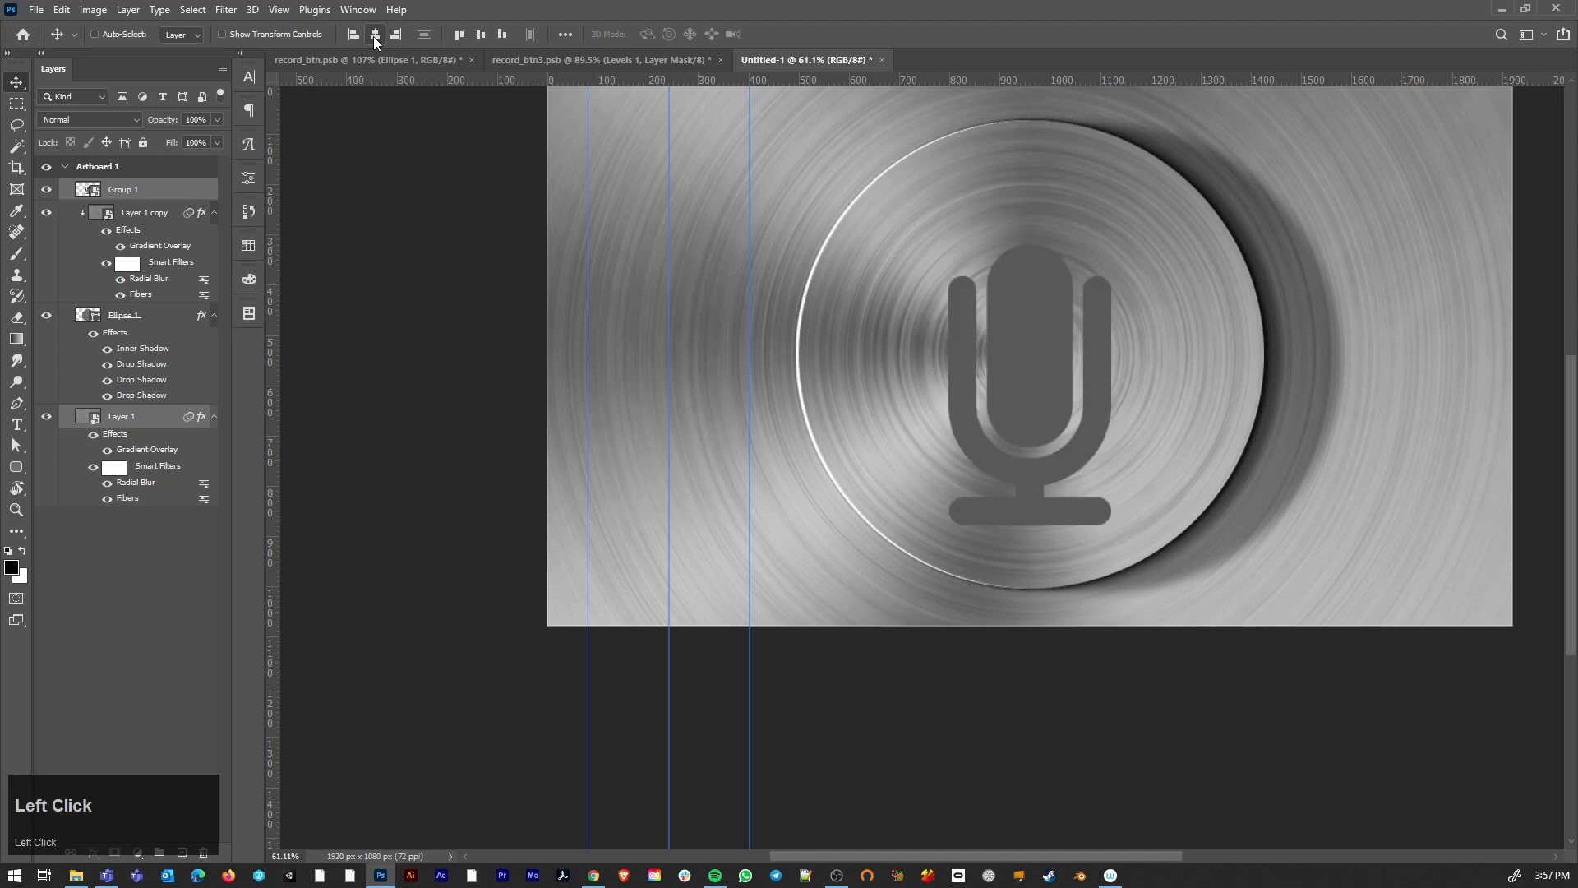
pyautogui.click(481, 35)
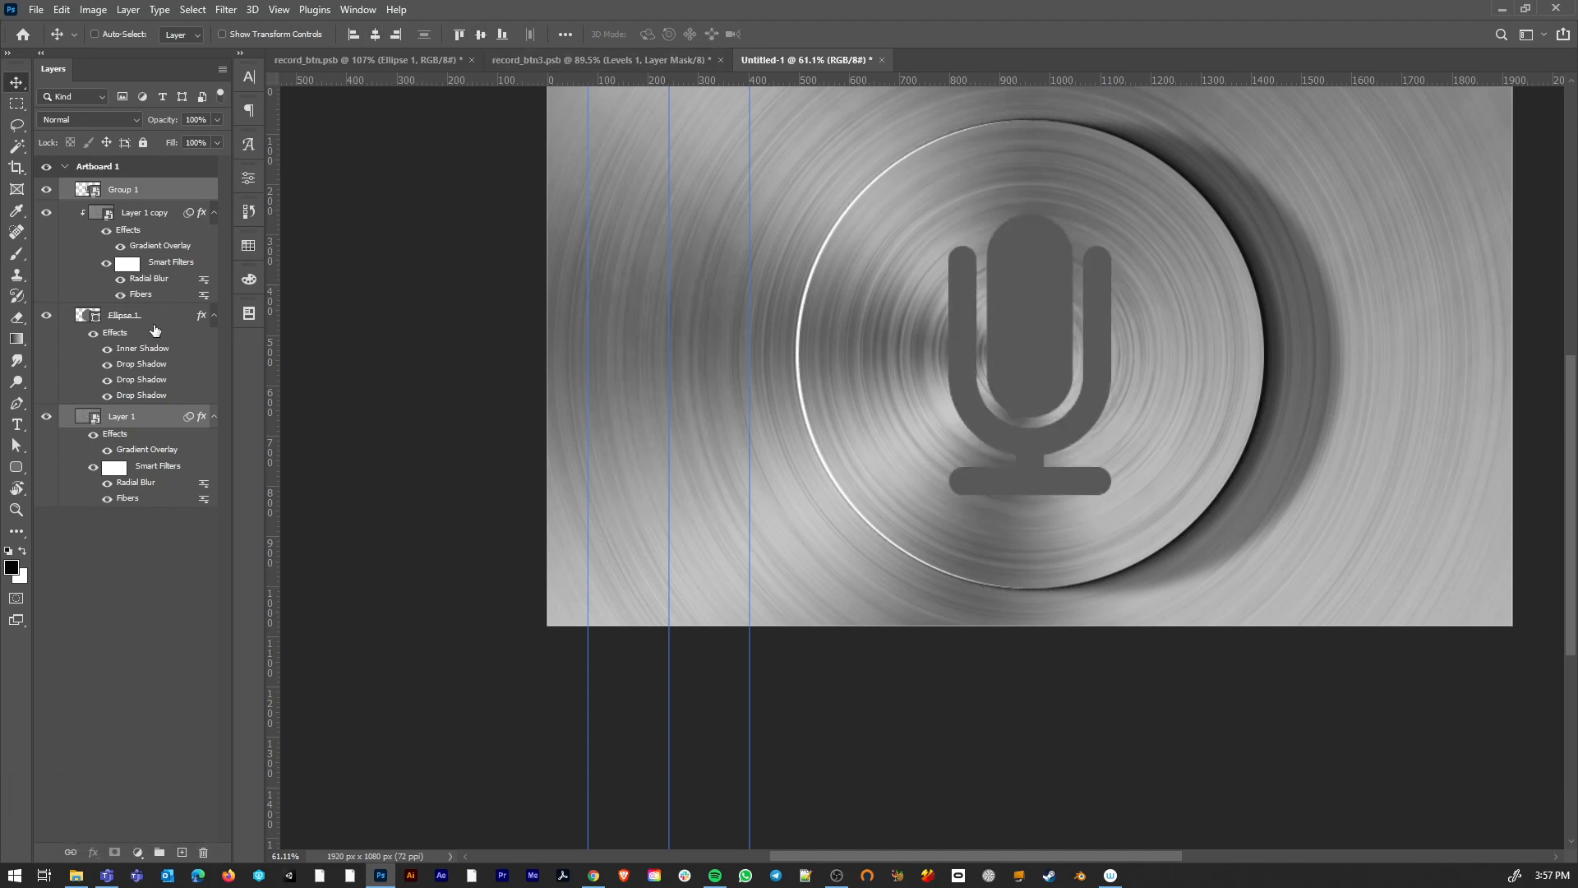
pyautogui.click(46, 191)
pyautogui.click(46, 191)
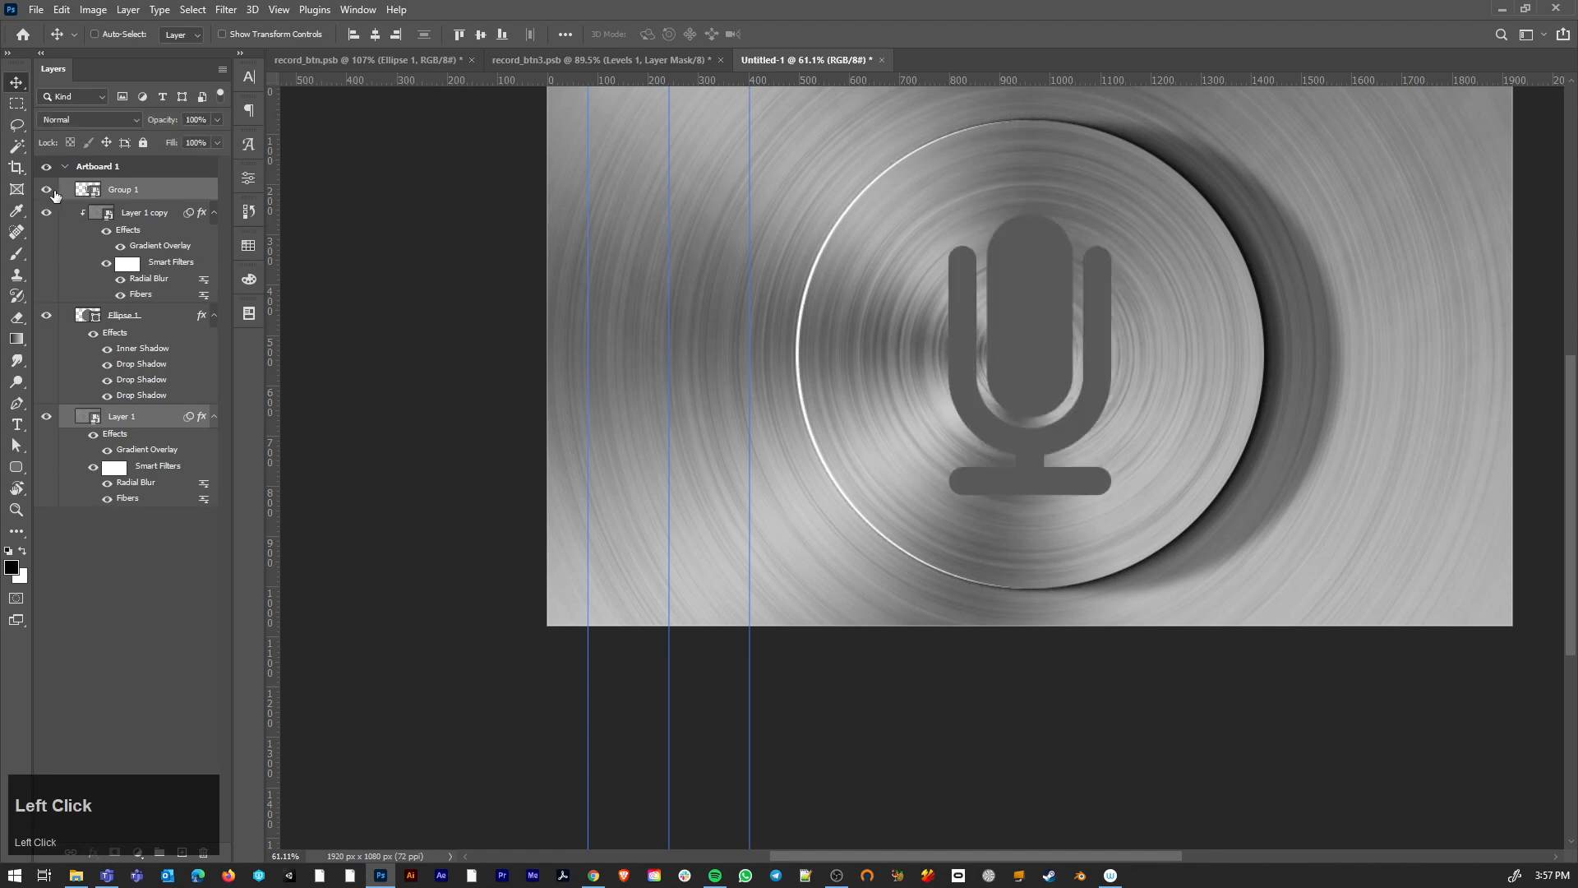
# Add a Pattern Overlay to Group 1 using the white square pattern with black and multicolored borders, scaled to 5%
pyautogui.doubleClick(175, 191)
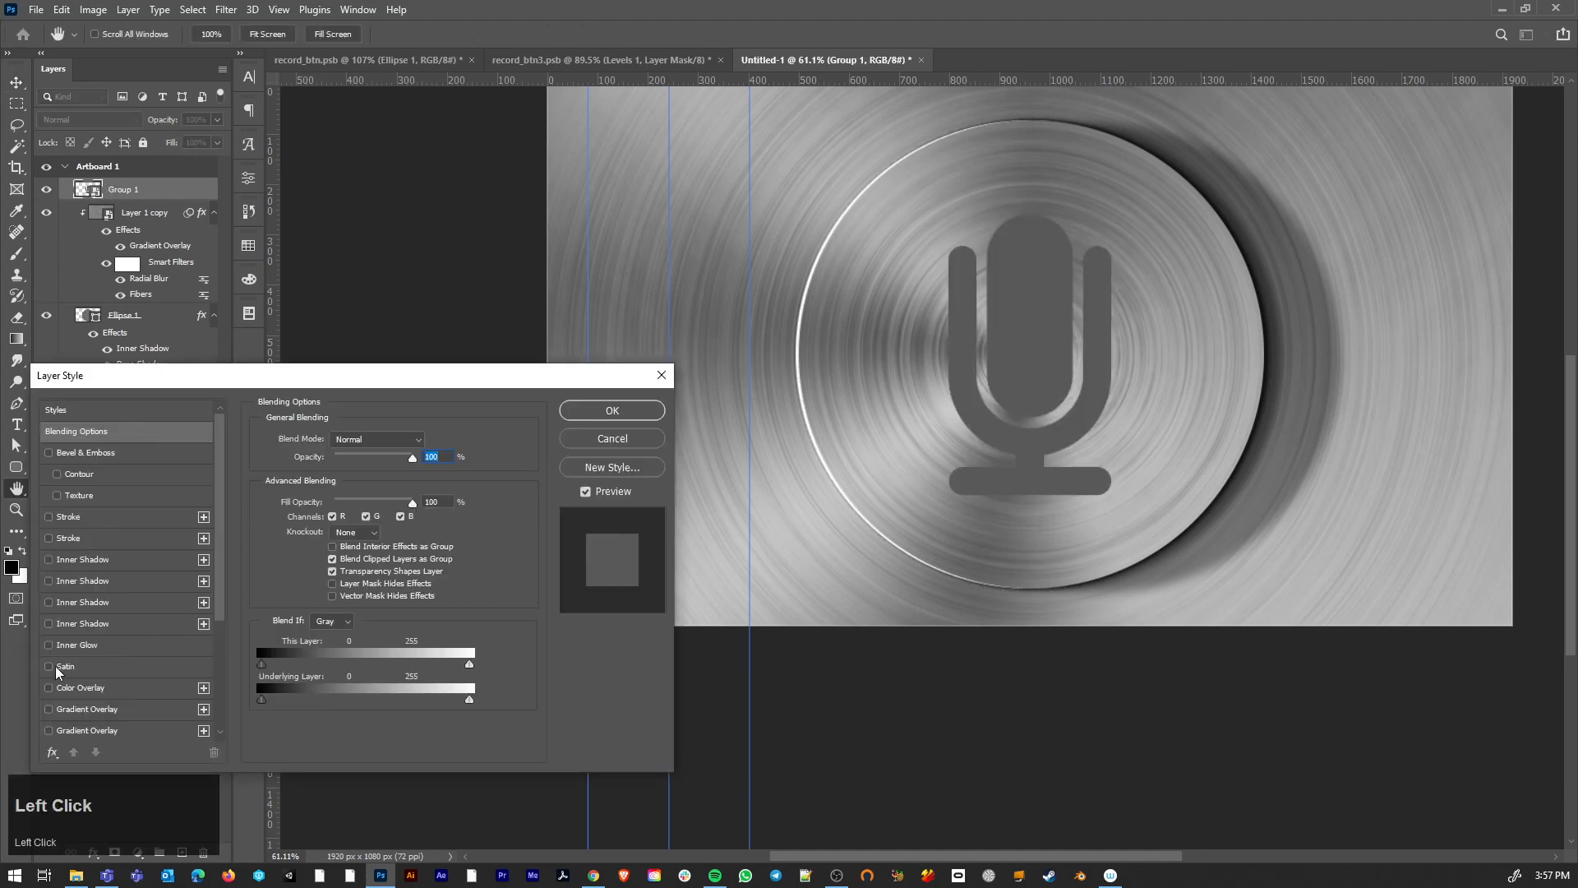
pyautogui.scroll(-3, 88, 649)
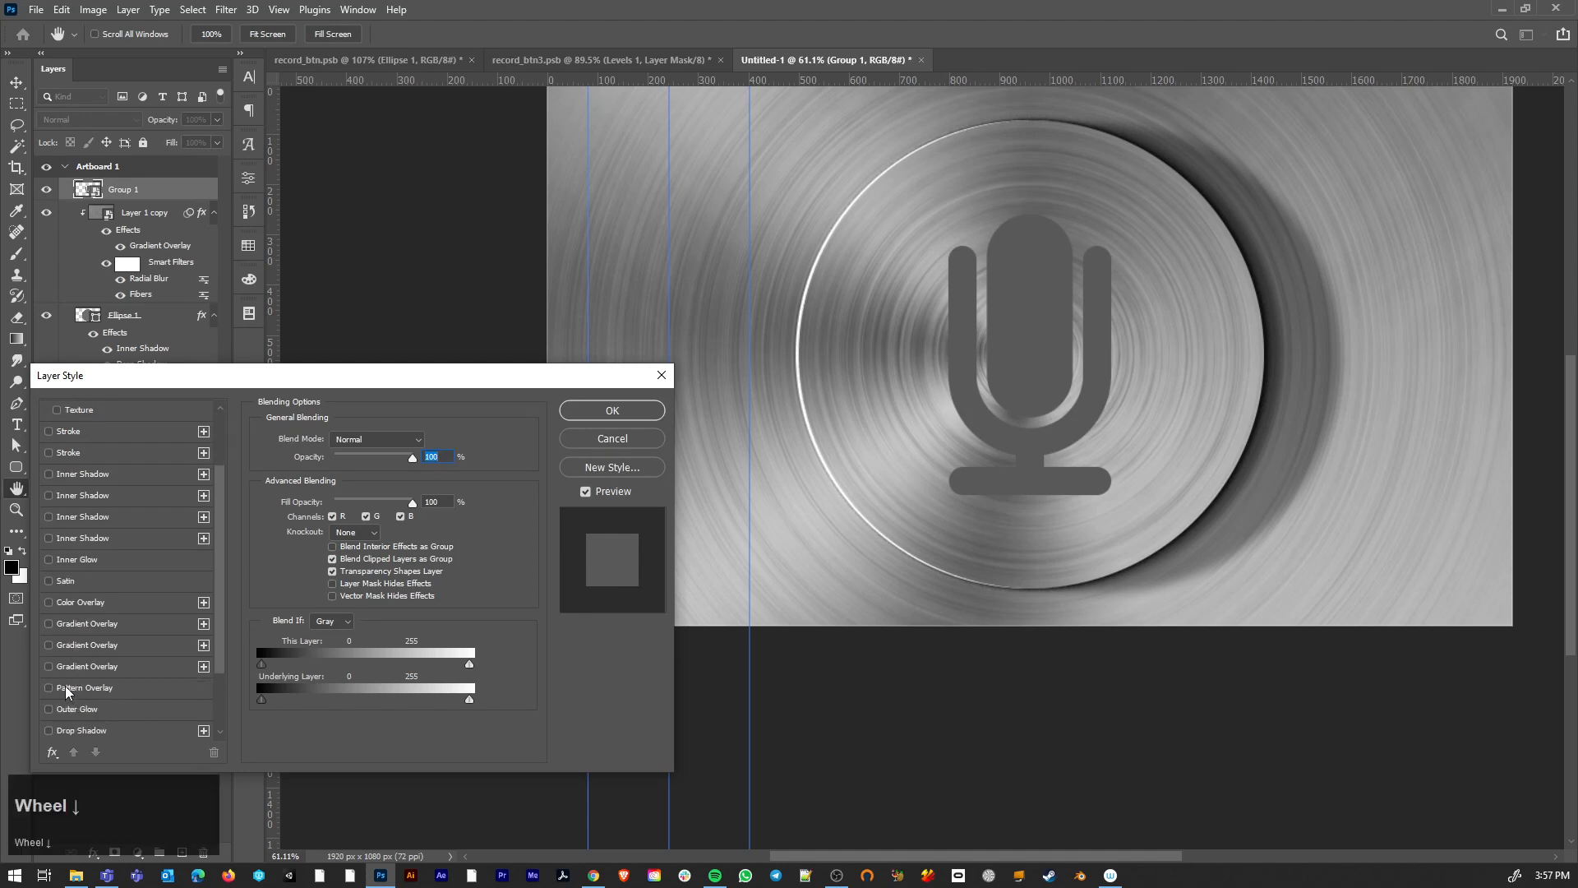
pyautogui.click(84, 623)
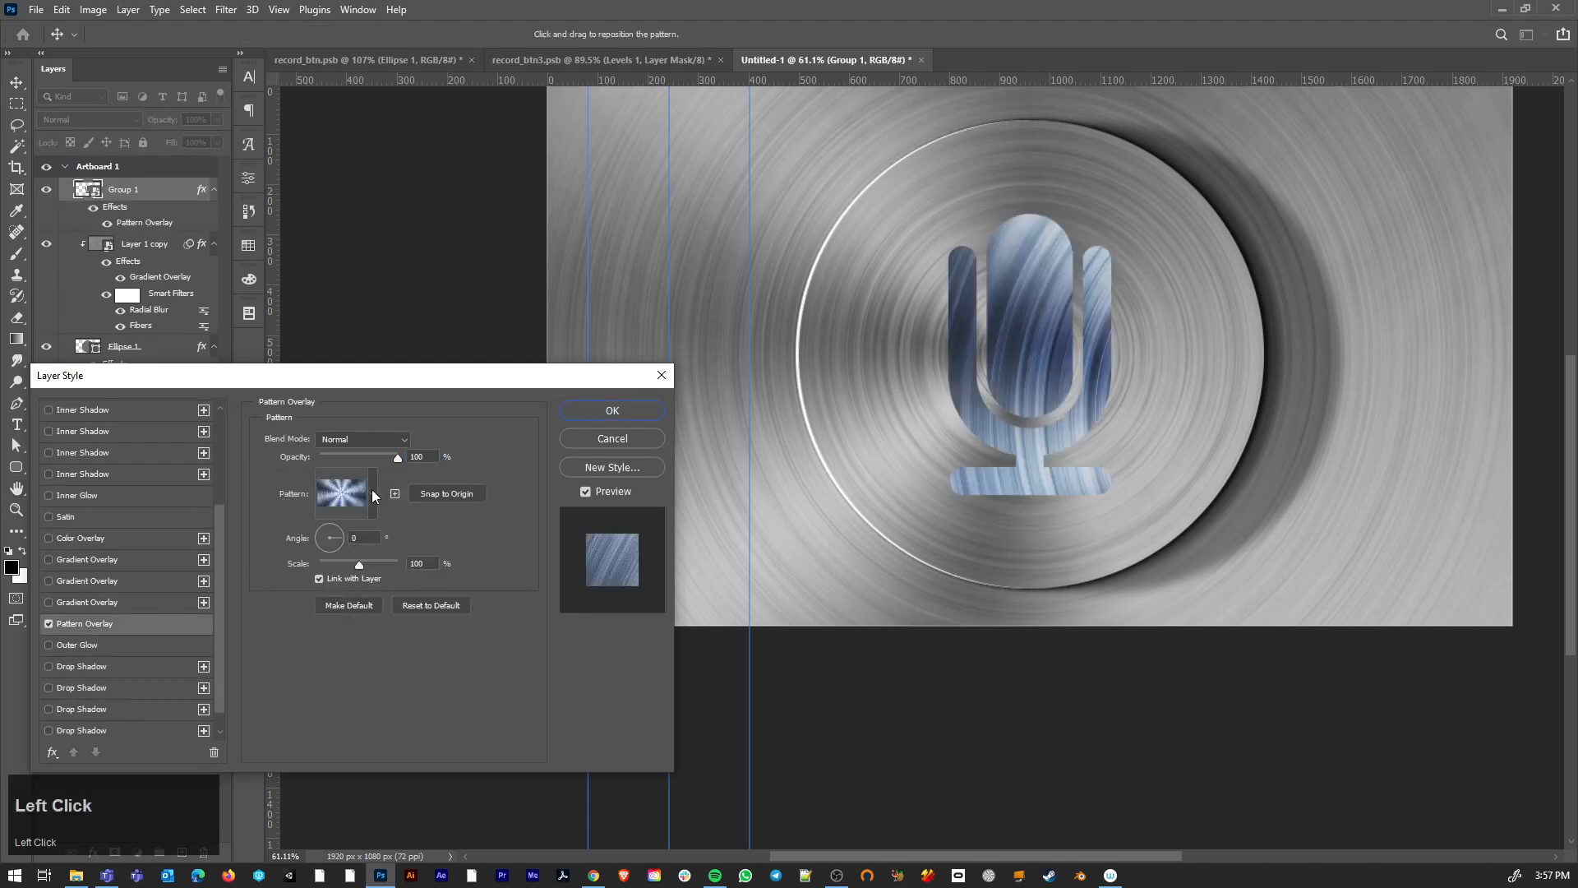
pyautogui.click(371, 492)
pyautogui.click(394, 596)
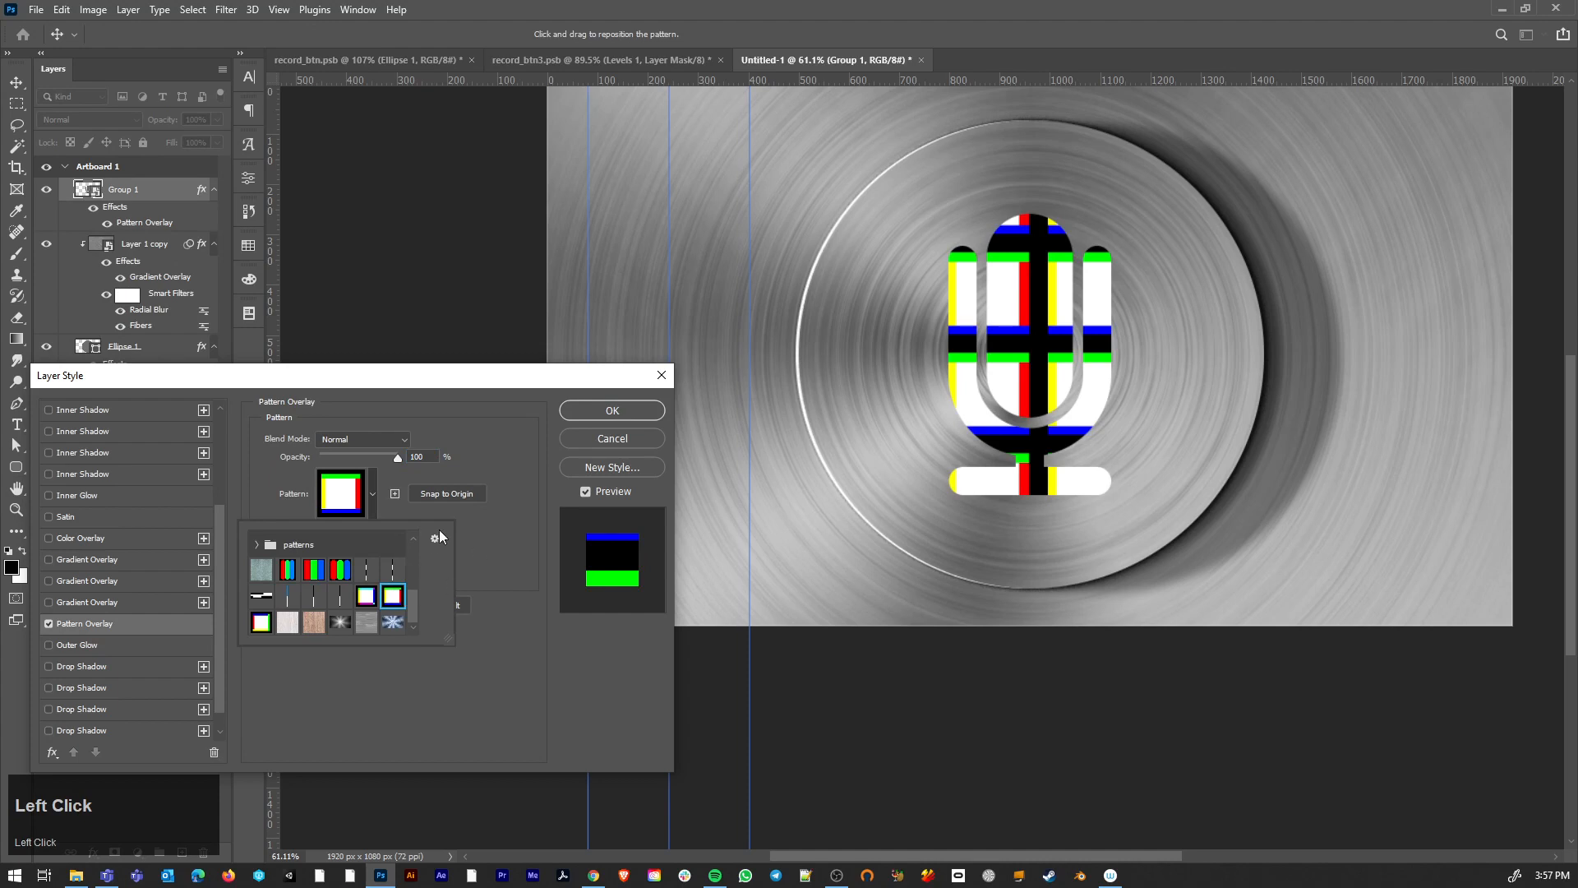
pyautogui.click(472, 524)
pyautogui.moveTo(352, 561); pyautogui.dragTo(322, 560)
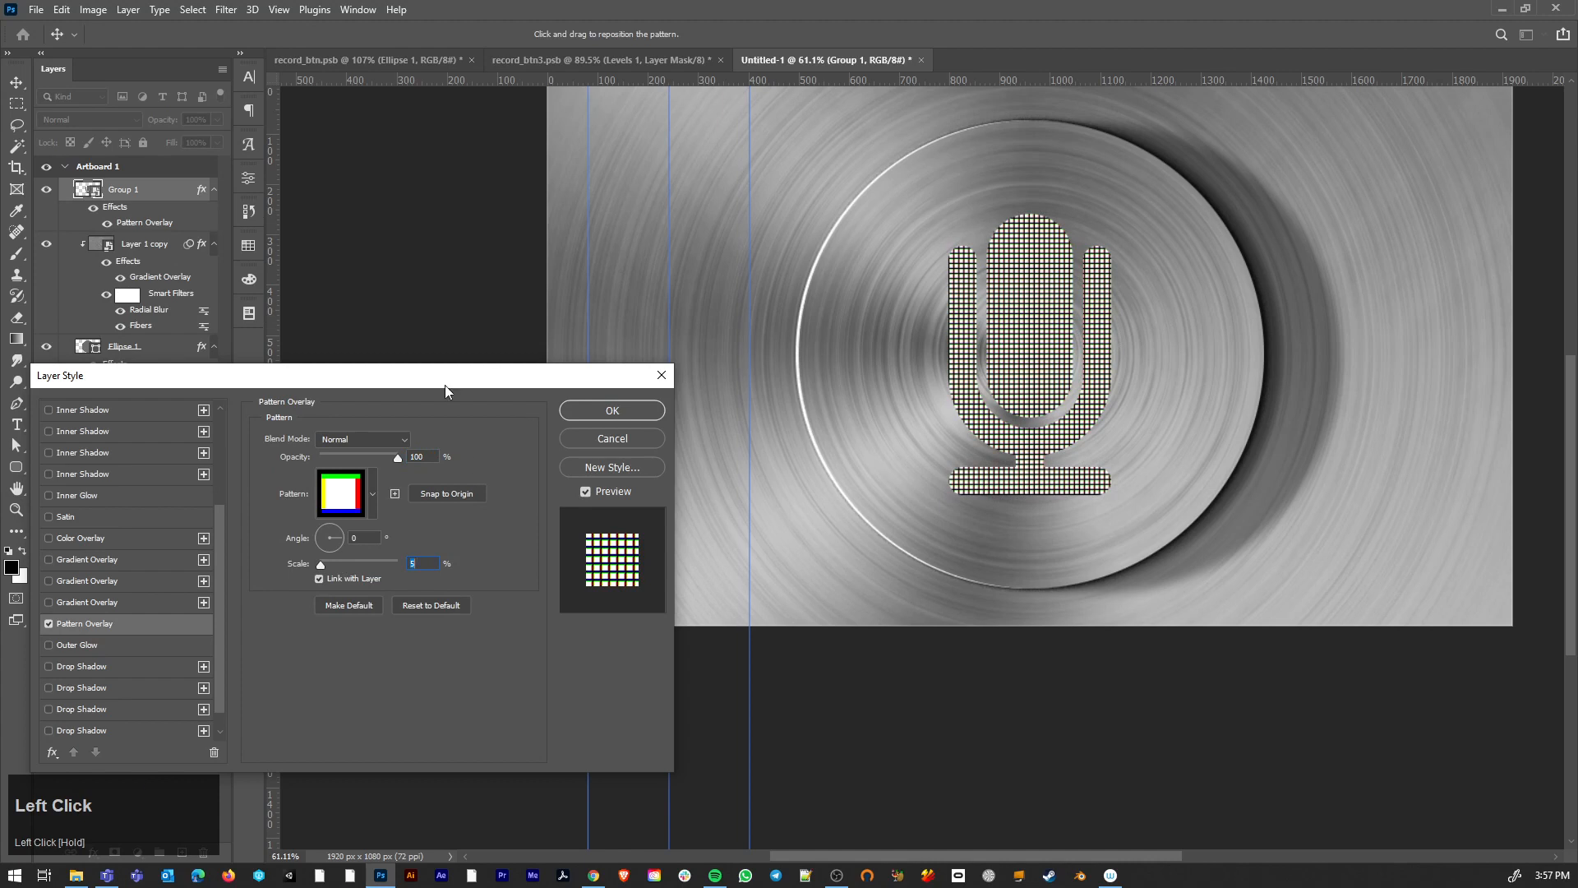
# Add a Color Overlay to the microphone layer and set its color to ff0000
pyautogui.click(48, 539)
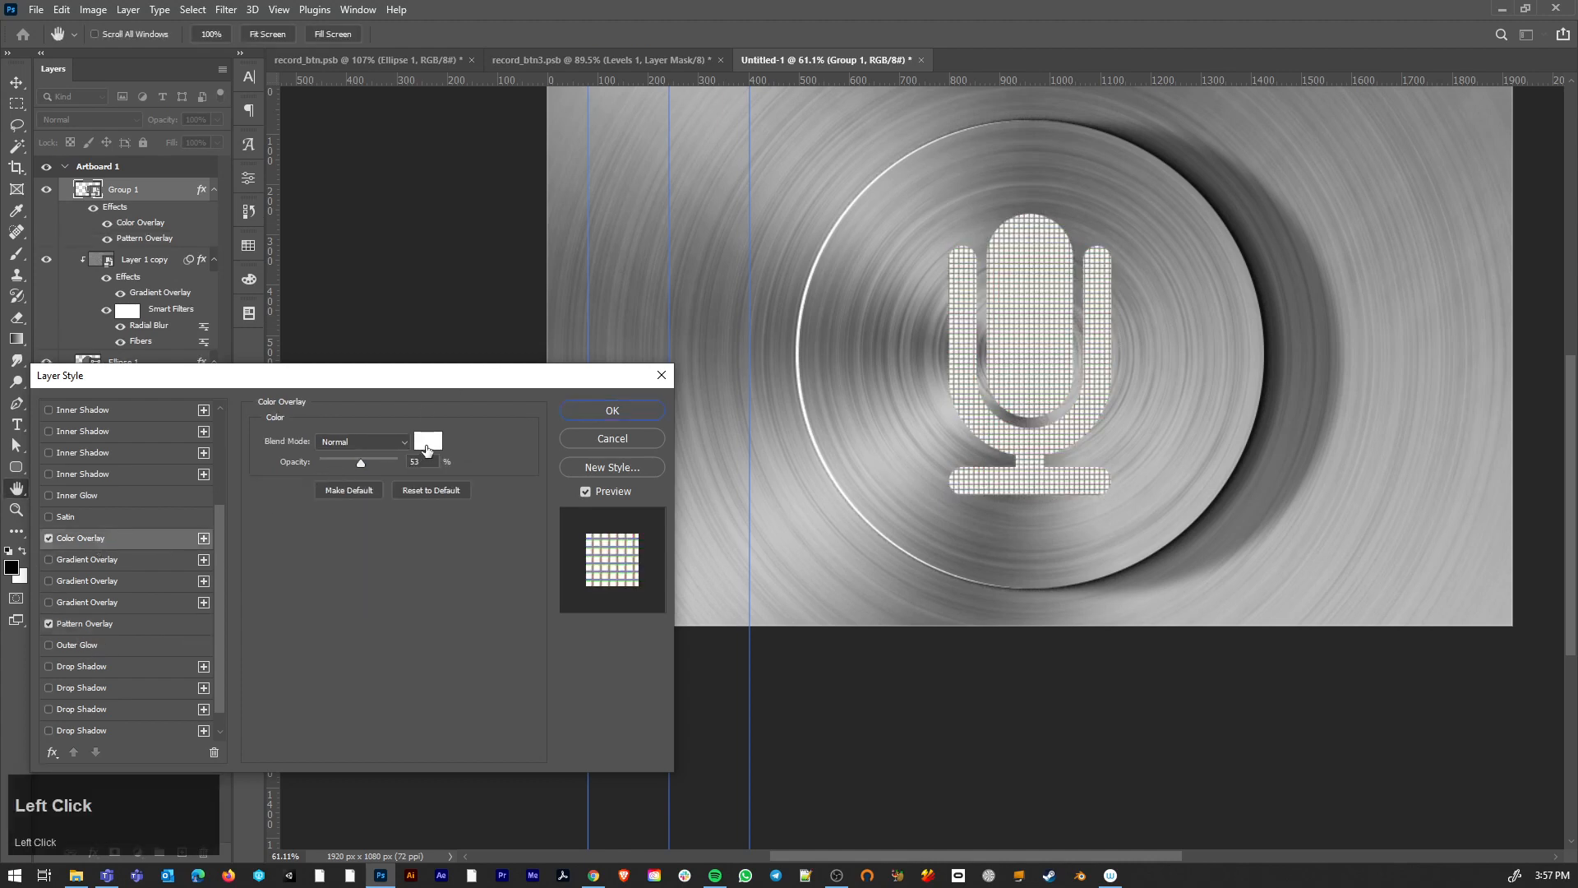
pyautogui.click(426, 449)
pyautogui.write('ff0000')
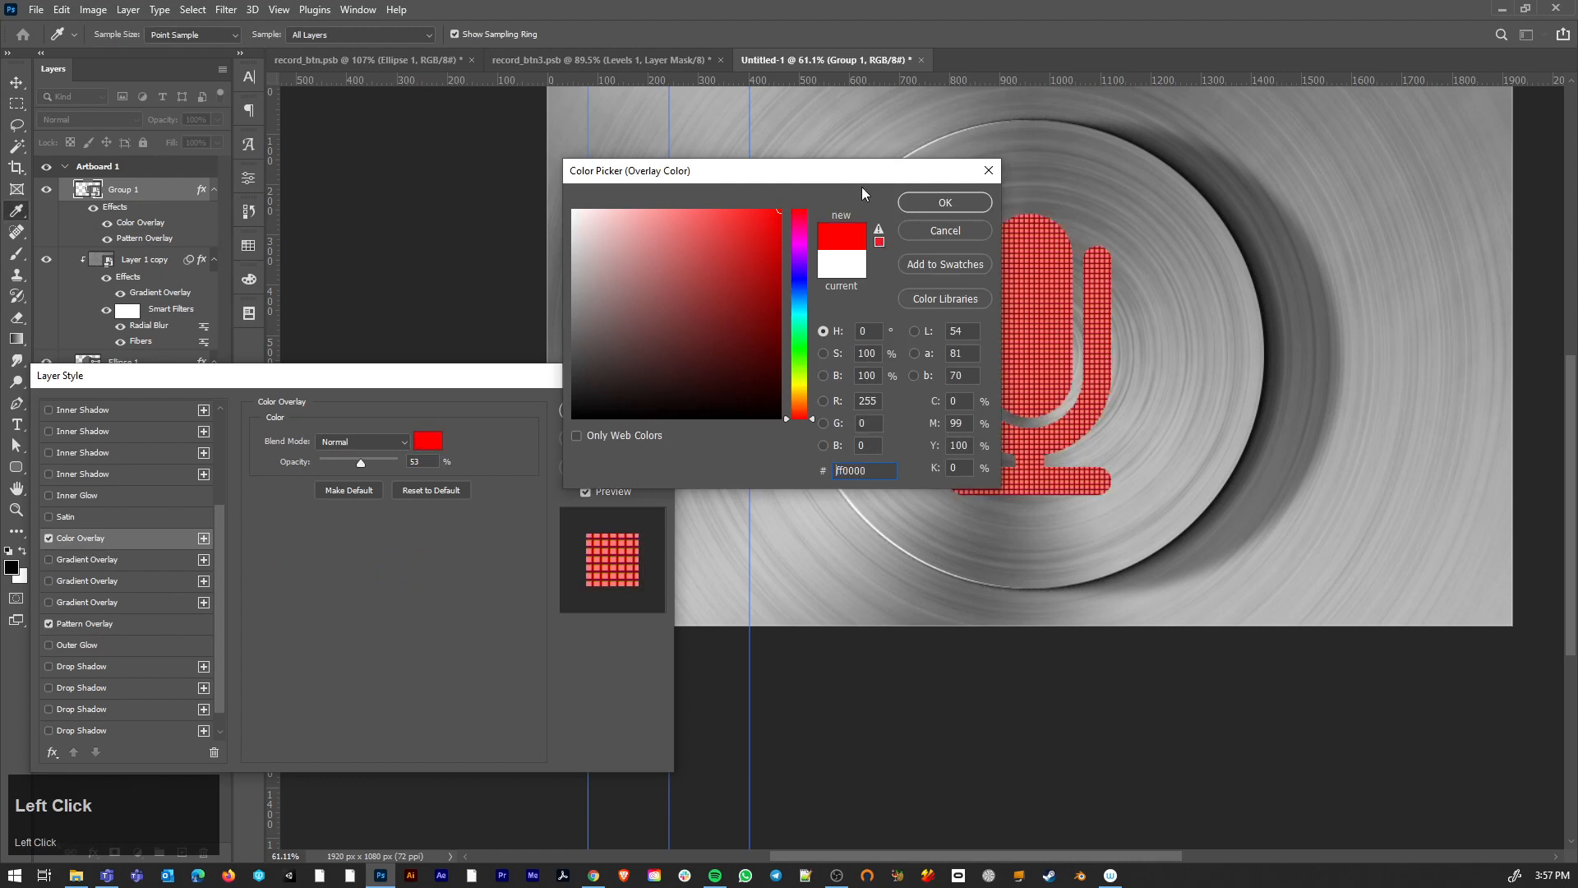
pyautogui.click(945, 202)
# Add an Inner Glow to the microphone layer with color 000000, 100% opacity and a size of 43 px
pyautogui.scroll(3, 115, 576)
pyautogui.click(49, 559)
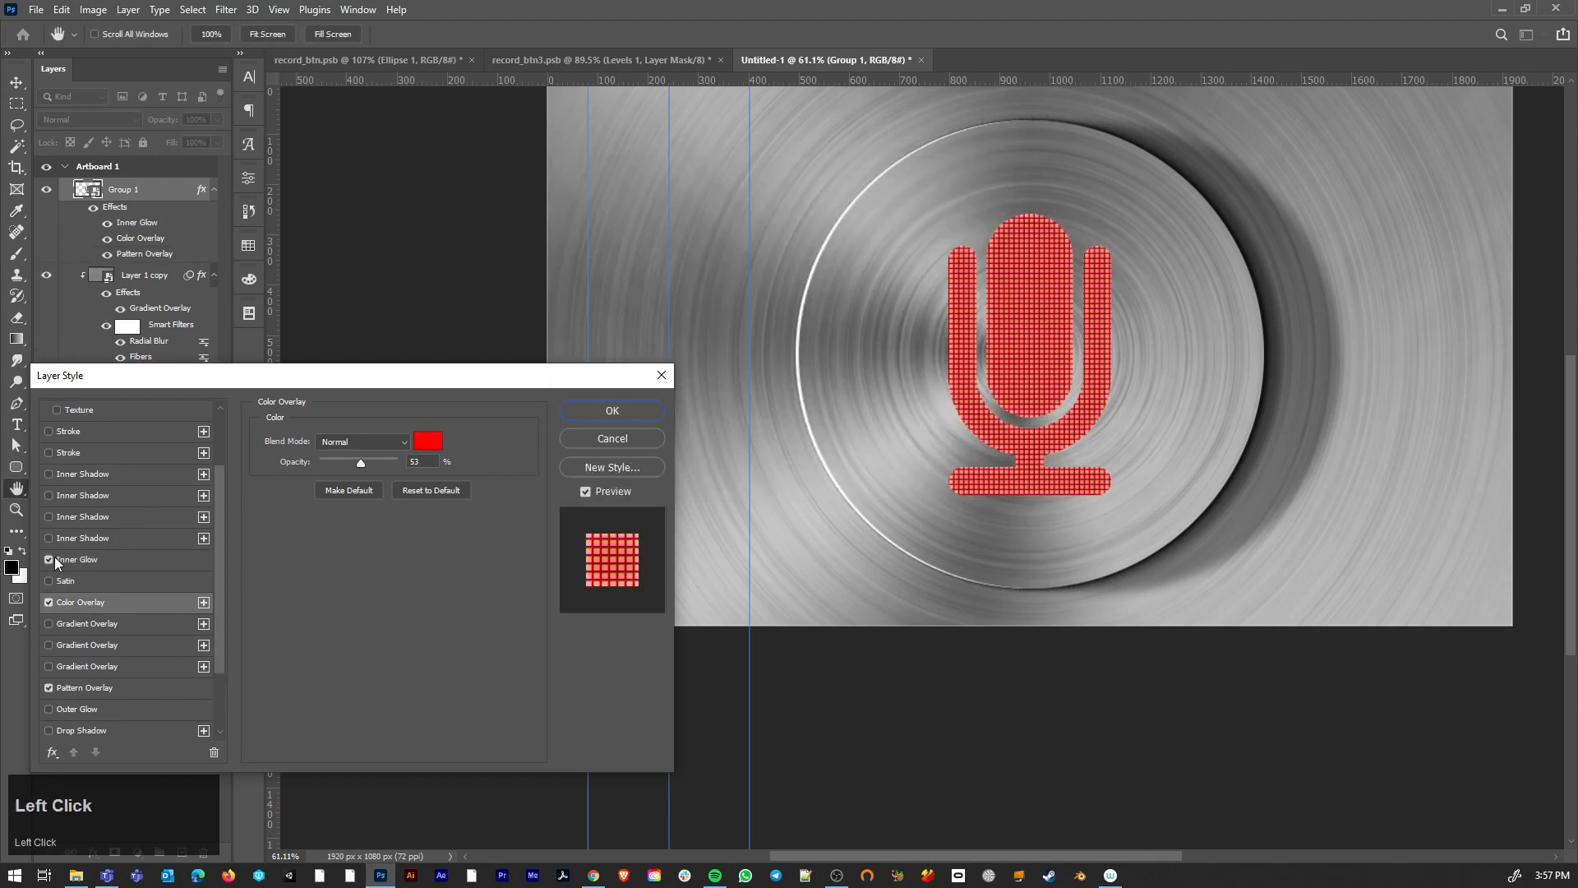
pyautogui.click(92, 560)
pyautogui.click(298, 496)
pyautogui.write('000000')
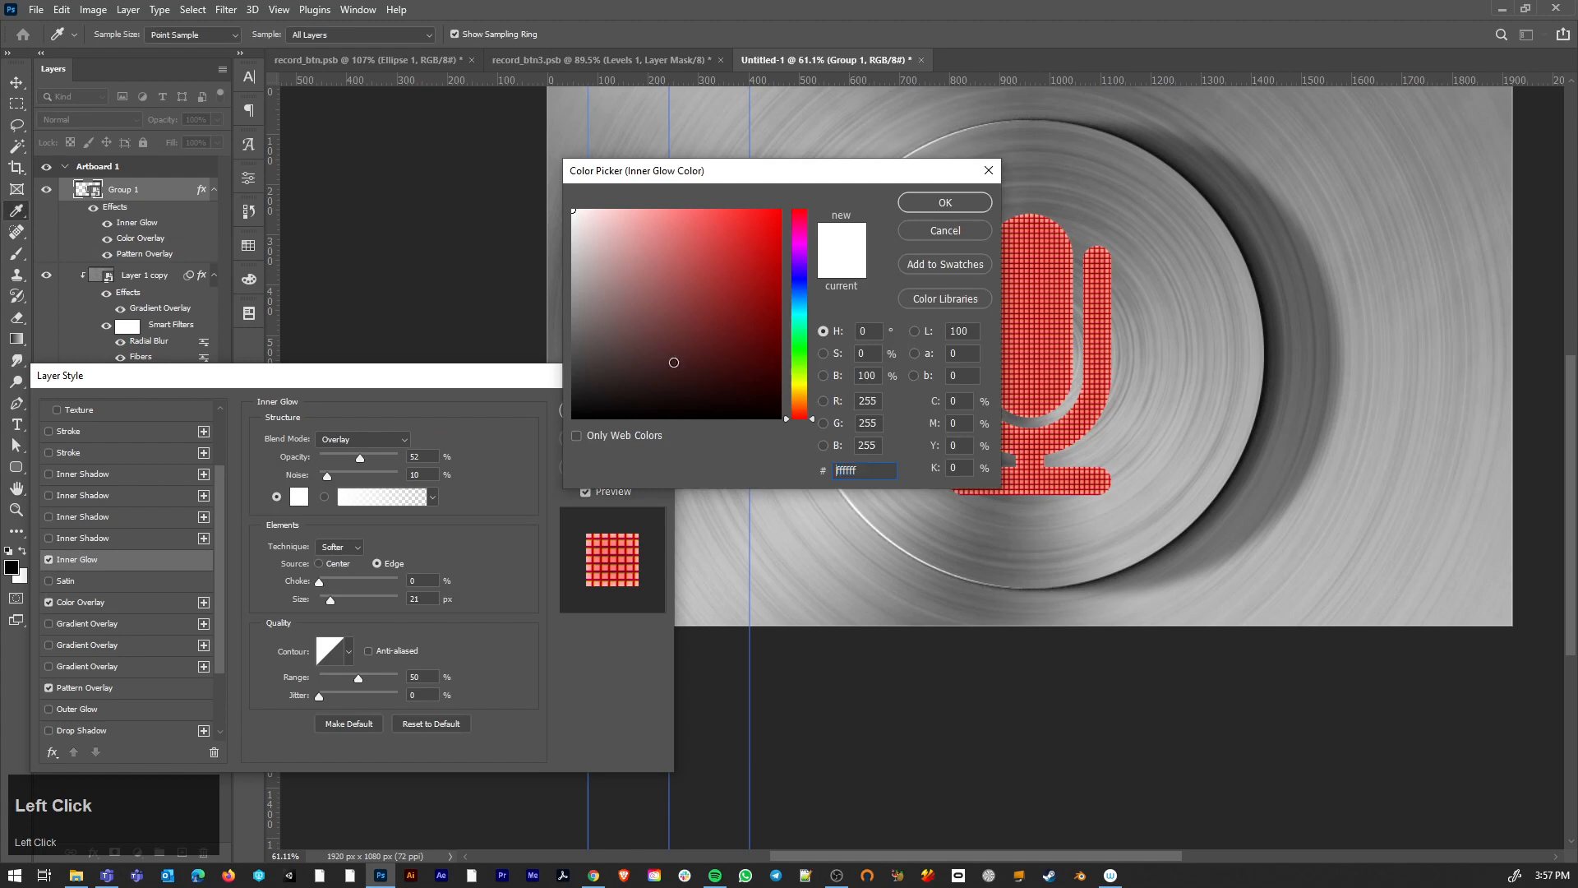
pyautogui.press('Return')
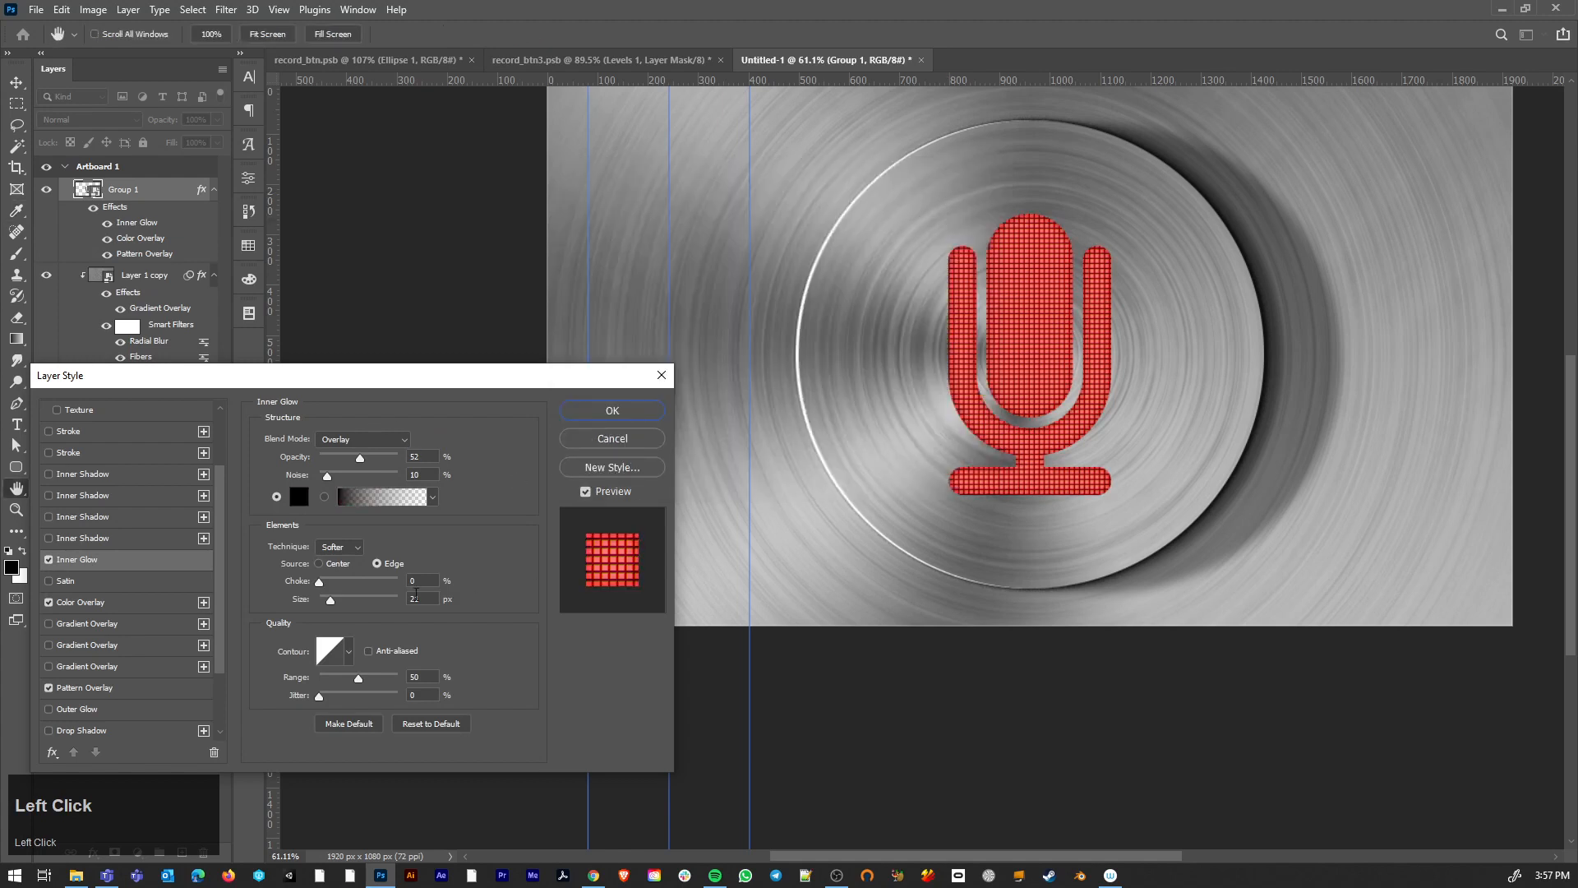
pyautogui.moveTo(334, 599); pyautogui.dragTo(346, 599)
pyautogui.moveTo(359, 457); pyautogui.dragTo(404, 460)
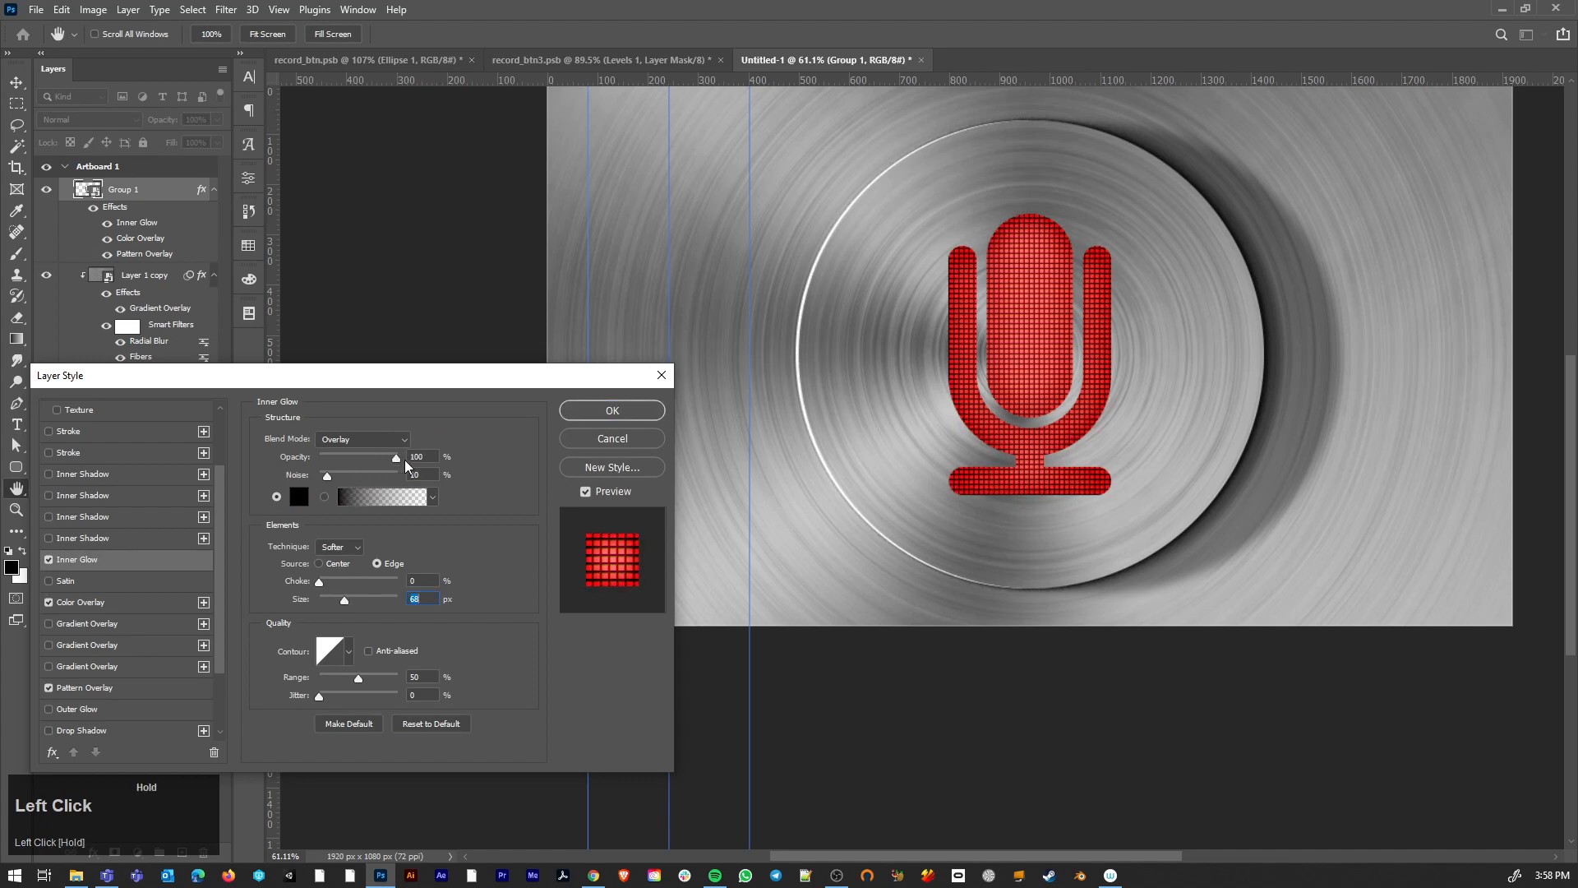
pyautogui.moveTo(346, 598); pyautogui.dragTo(338, 600)
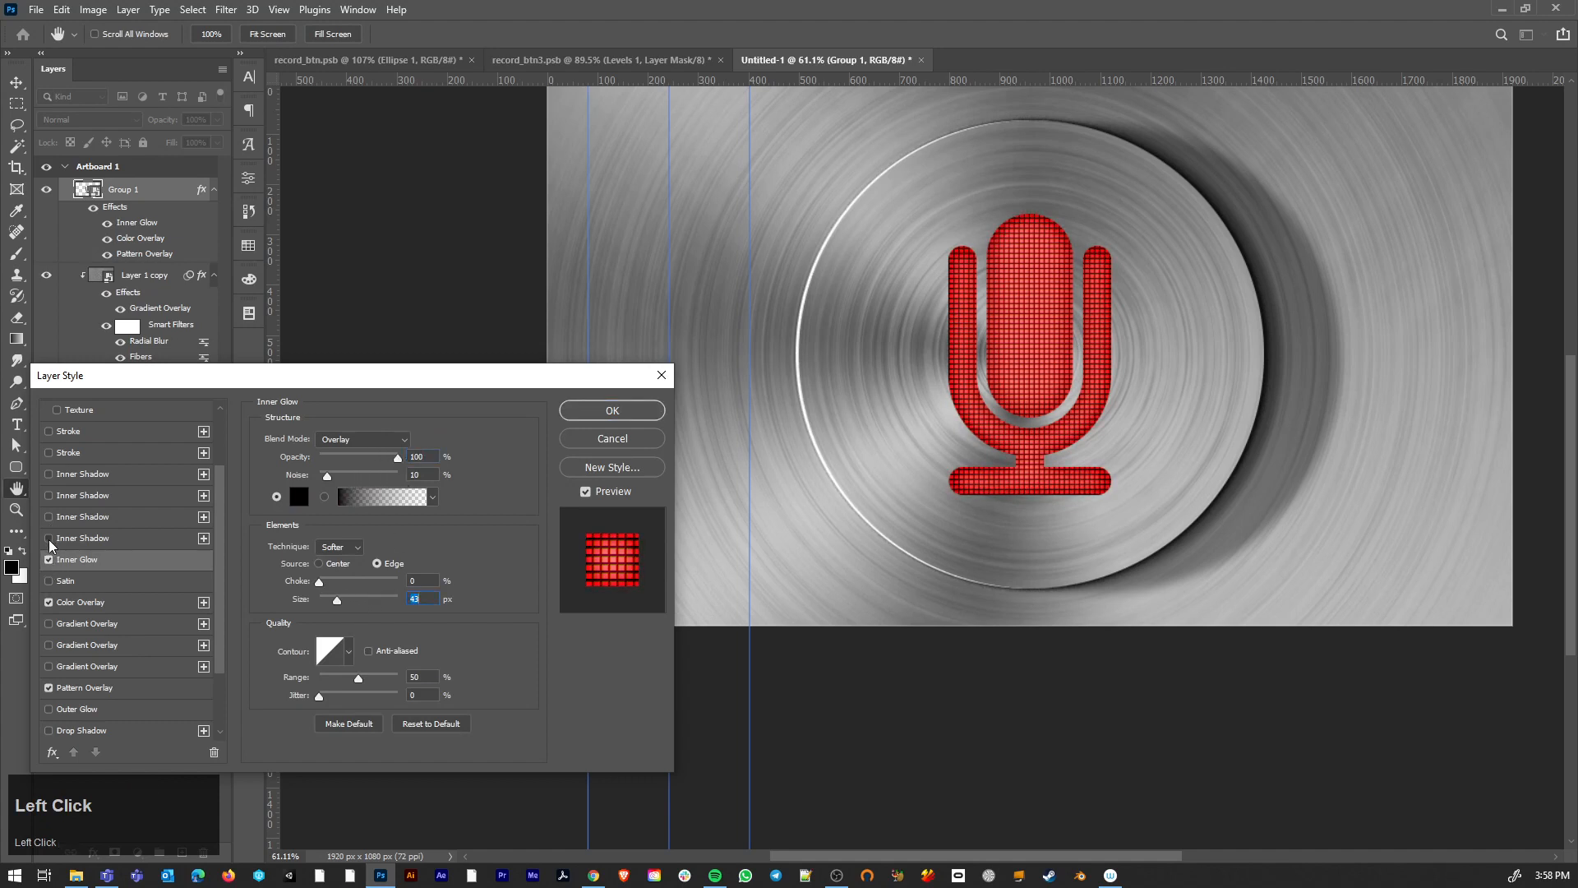
# Add an Inner Shadow to the microphone layer with a distance of 14 px and a size of 8 px
pyautogui.click(48, 539)
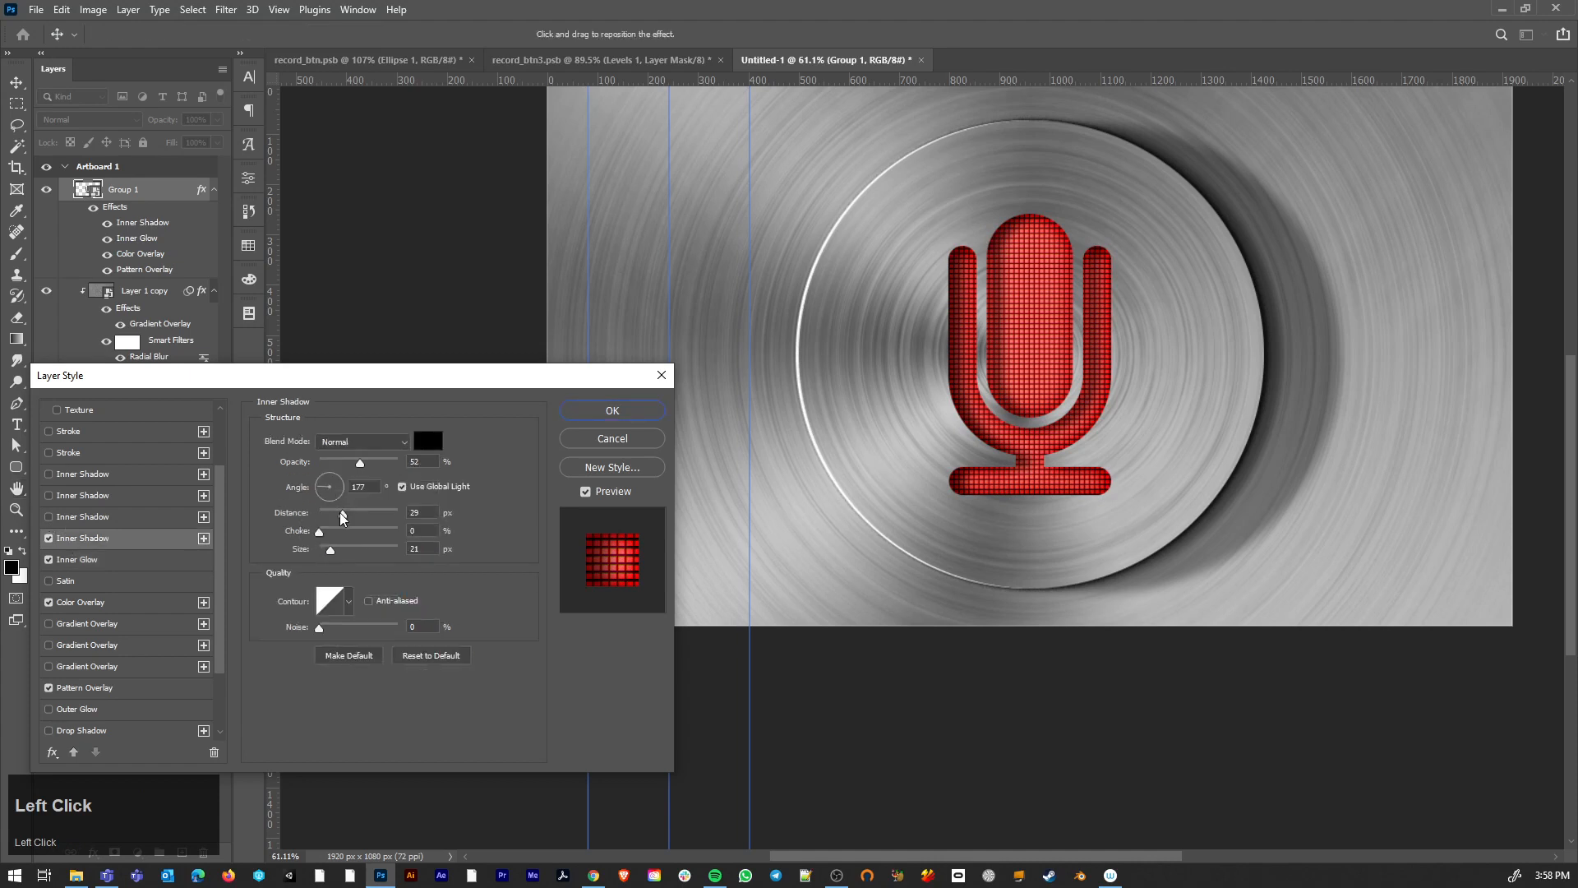
pyautogui.moveTo(343, 516); pyautogui.dragTo(330, 540)
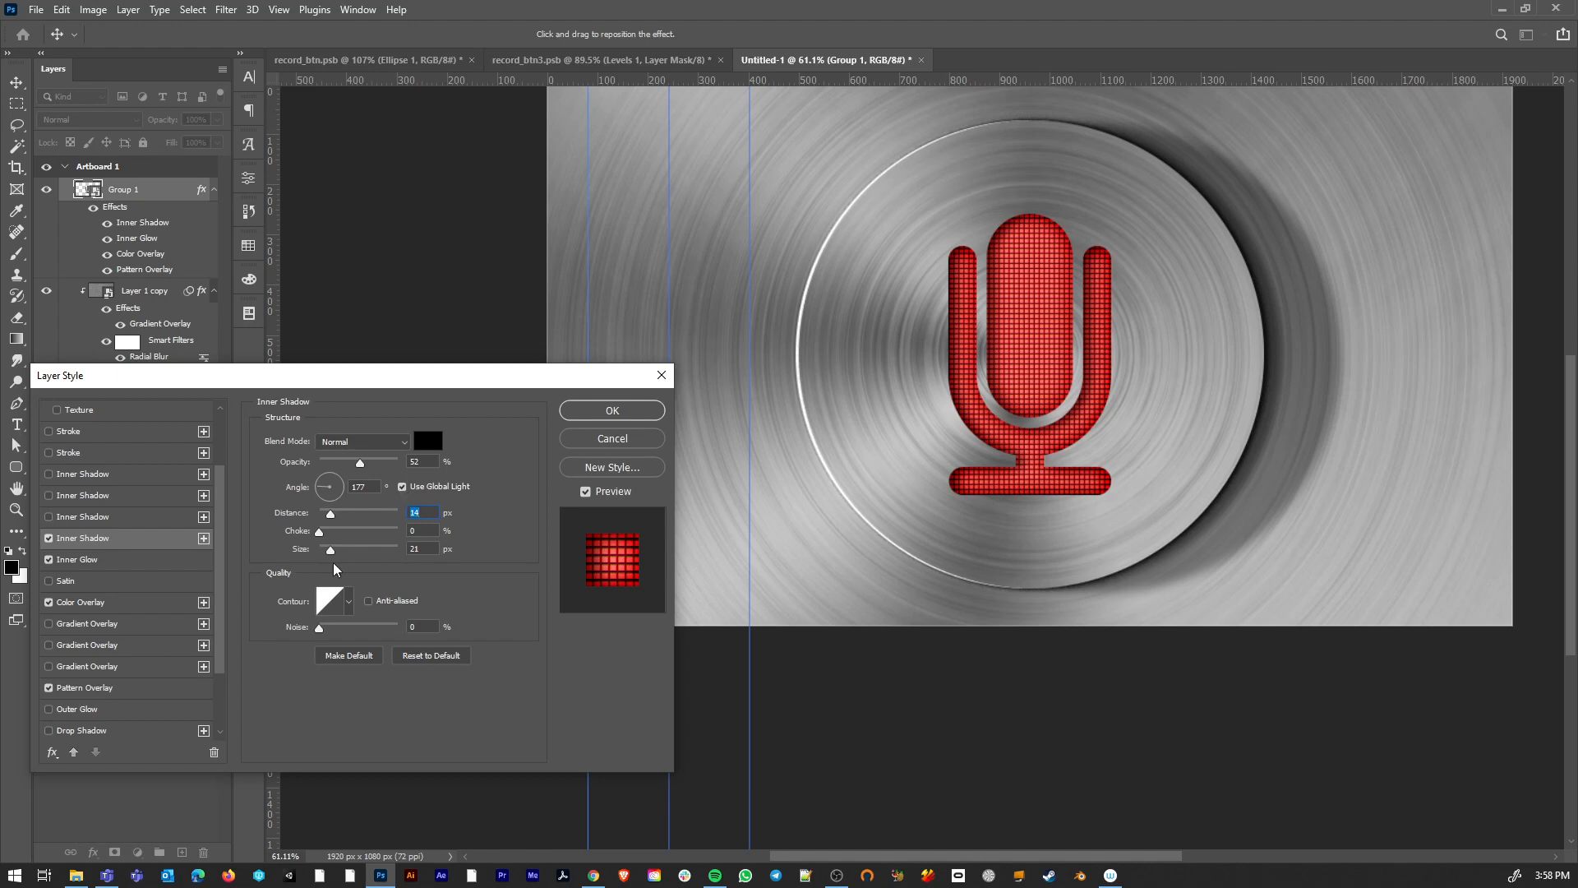
pyautogui.moveTo(332, 550); pyautogui.dragTo(326, 549)
# Try other light angles for the microphone's inner shadow, both with and without global light
pyautogui.click(325, 485)
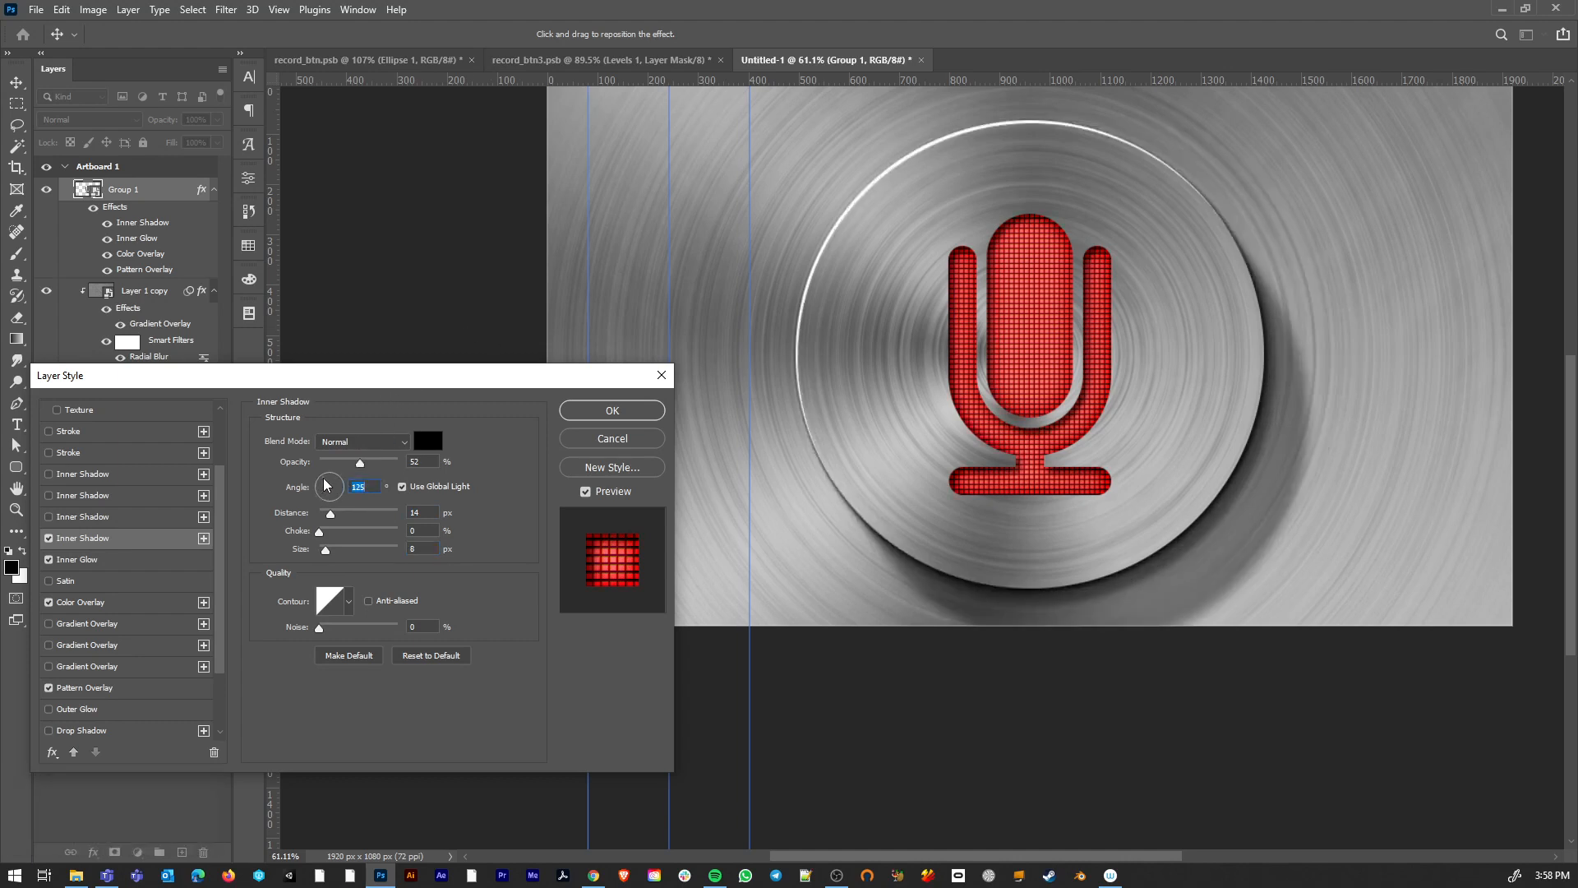
pyautogui.click(323, 487)
pyautogui.moveTo(331, 517); pyautogui.dragTo(333, 517)
pyautogui.click(403, 488)
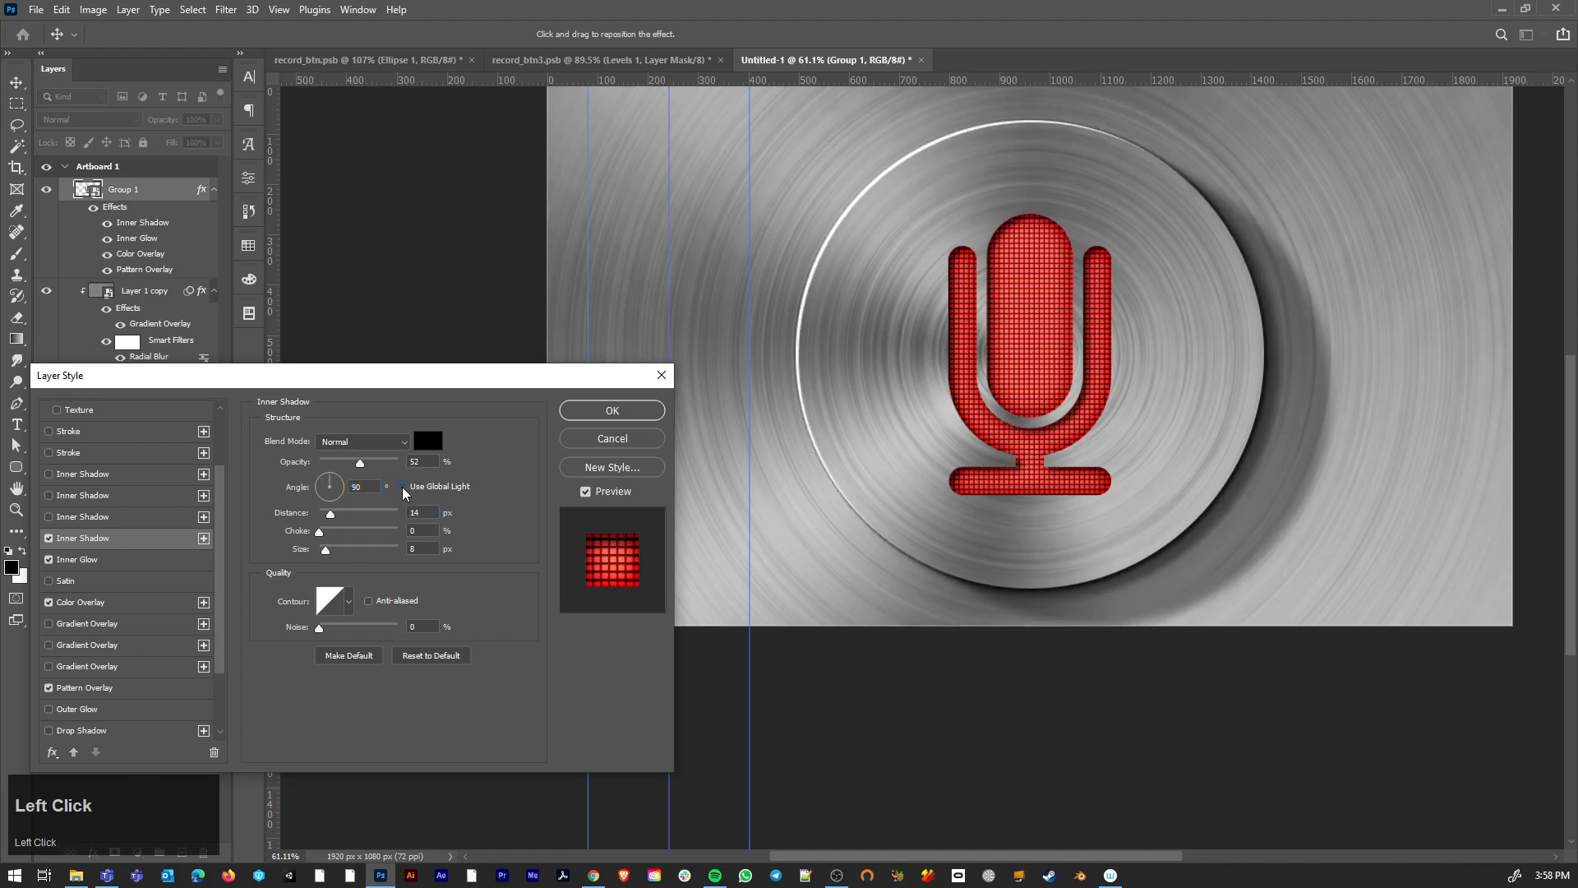
pyautogui.click(324, 483)
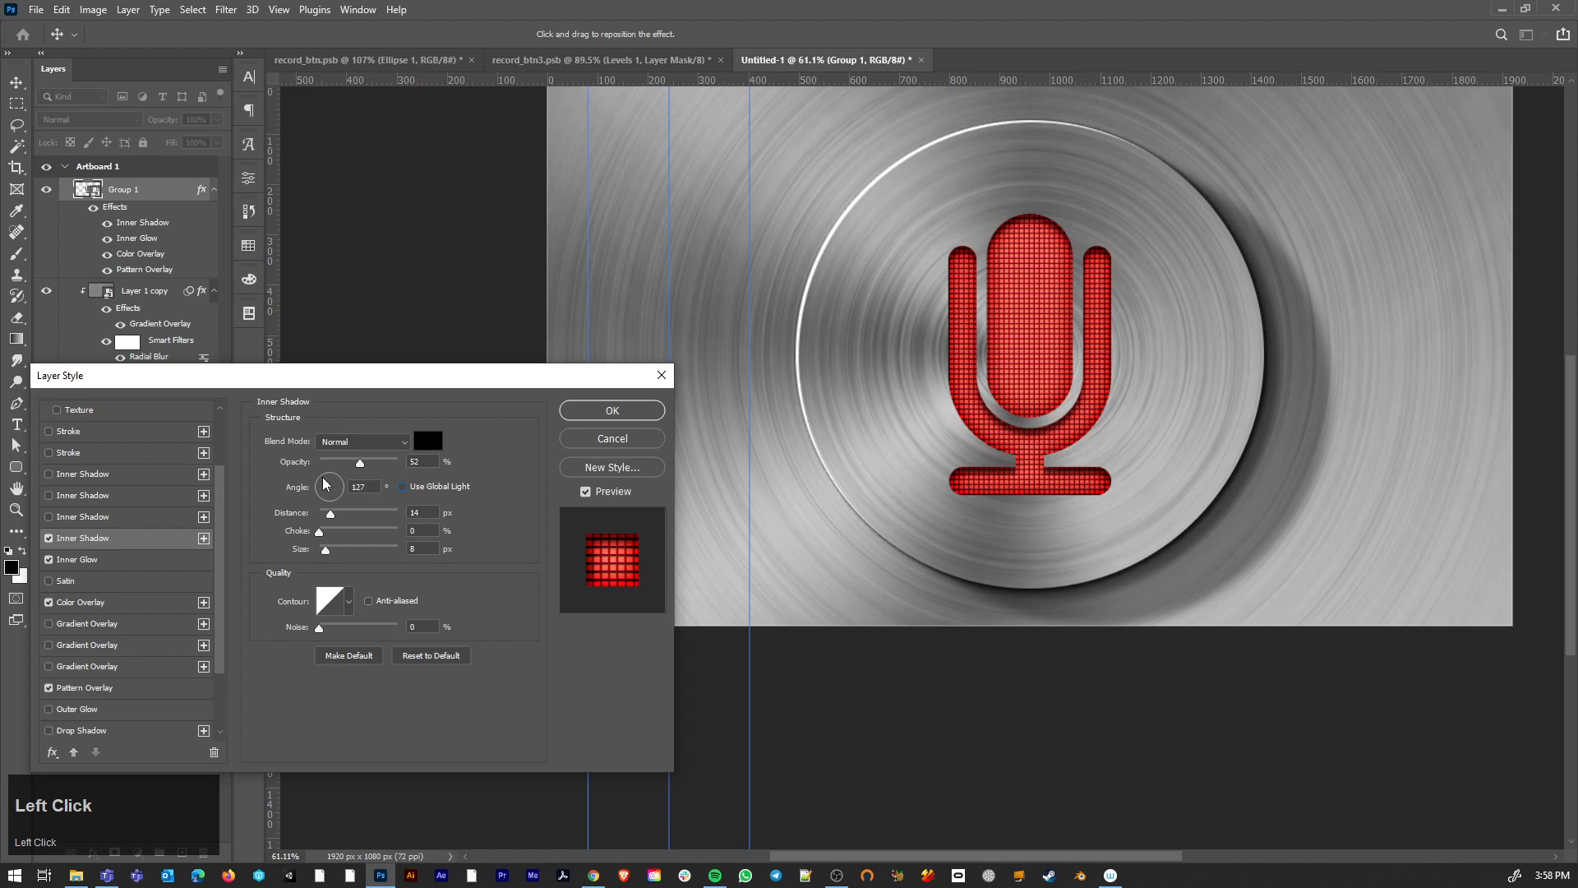
pyautogui.click(403, 489)
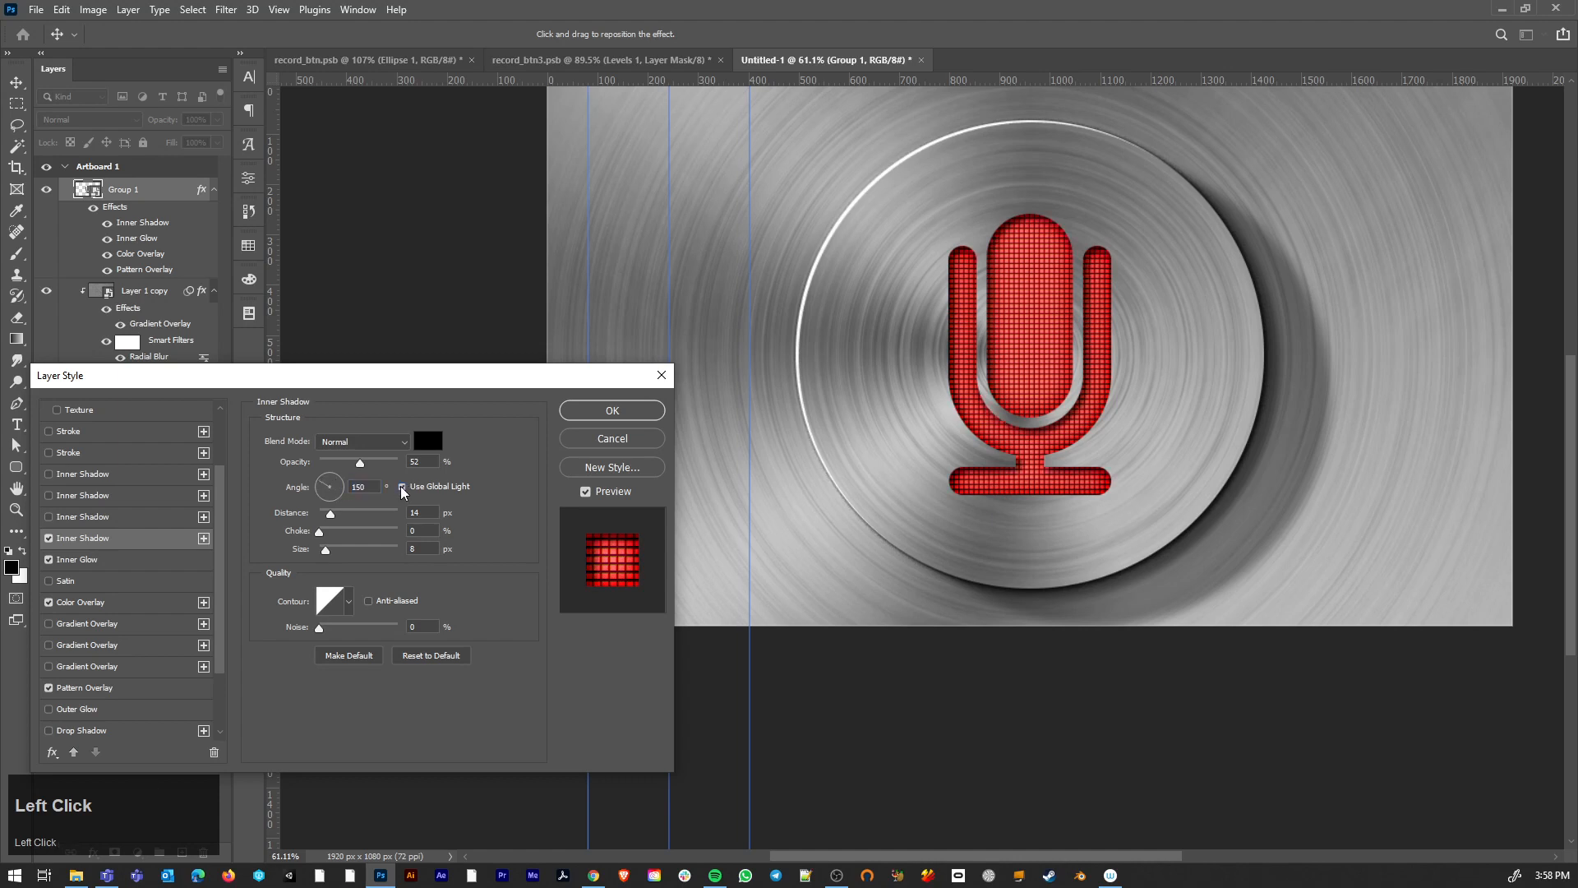
# Set the inner shadow's global light angle to -172° and apply the layer style with Gradient Overlay left off
pyautogui.click(315, 493)
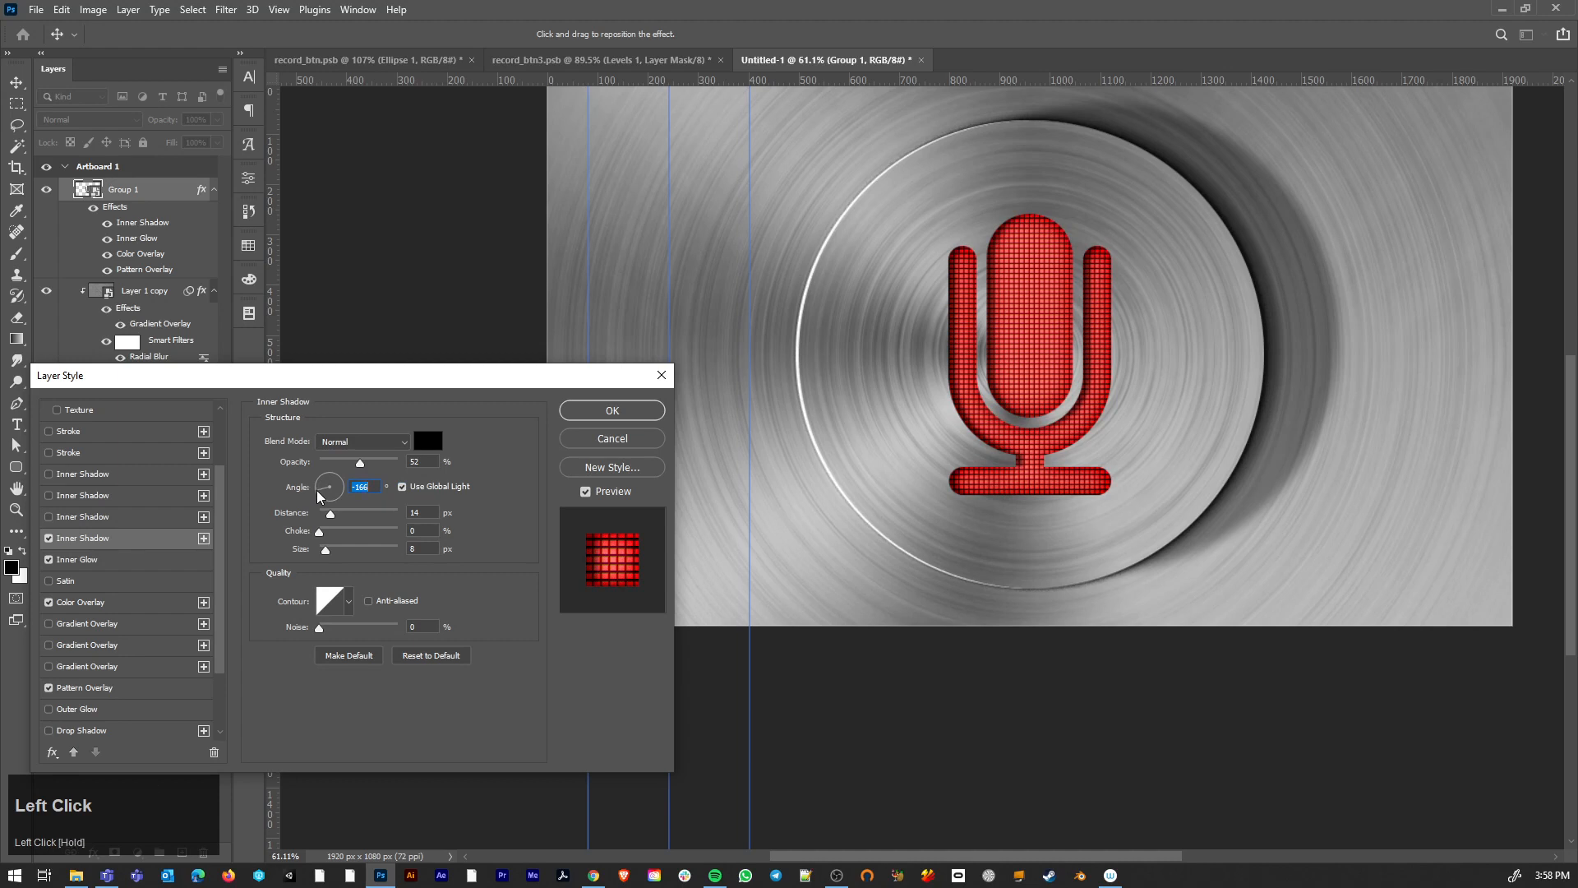
pyautogui.moveTo(317, 497); pyautogui.dragTo(322, 494)
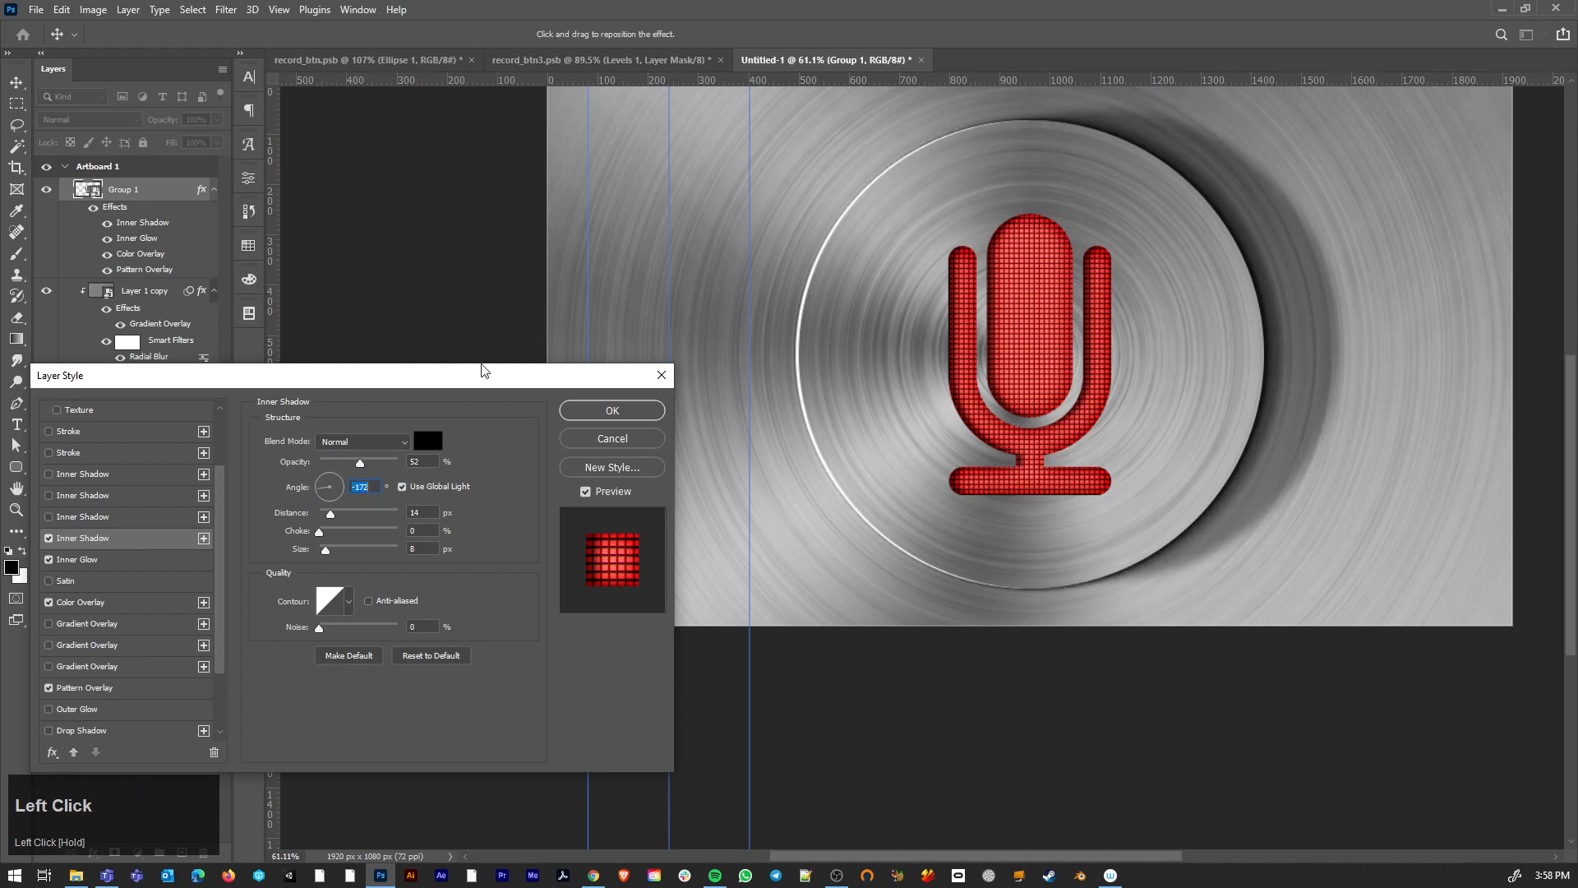
pyautogui.click(48, 667)
pyautogui.click(91, 668)
pyautogui.click(49, 667)
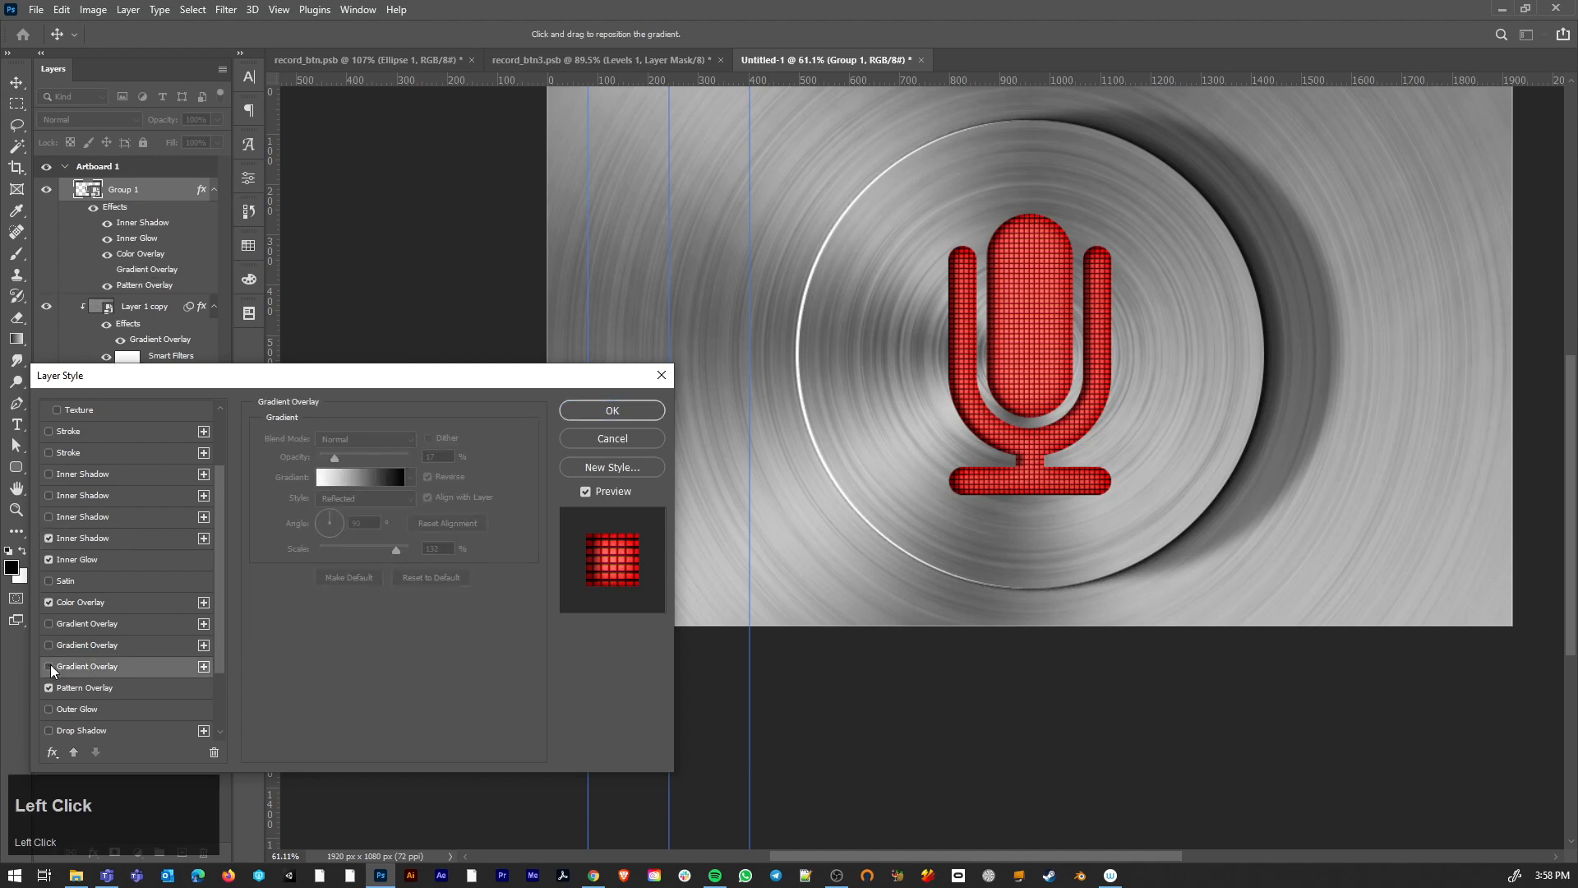
pyautogui.scroll(3, 123, 546)
pyautogui.click(615, 411)
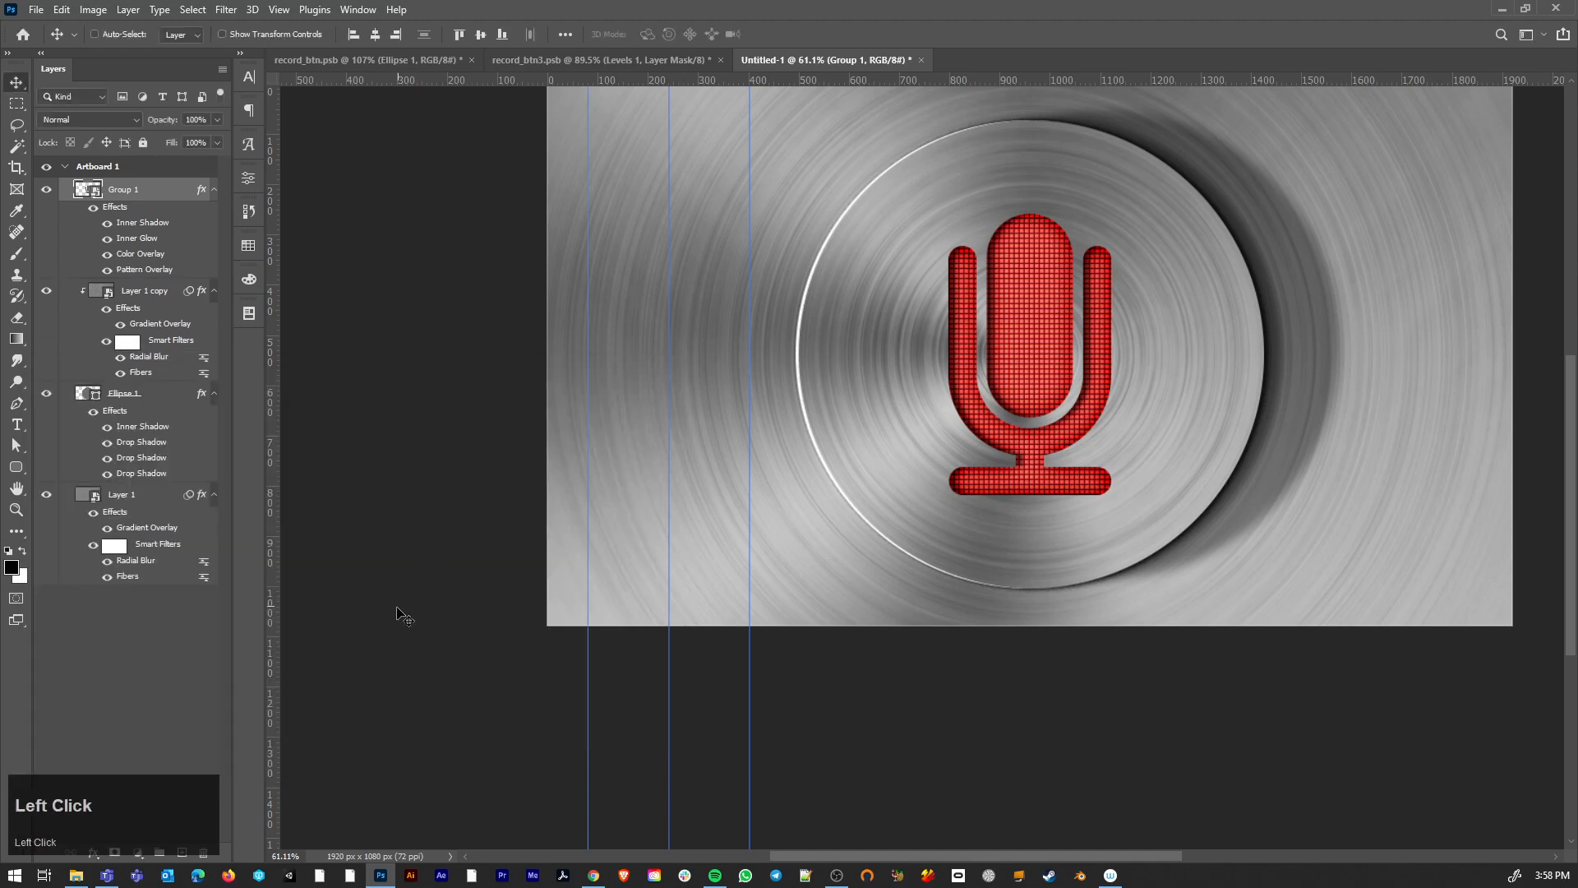
# Duplicate the styled Group 1 microphone layer
pyautogui.click(69, 193)
pyautogui.scroll(1, 130, 313)
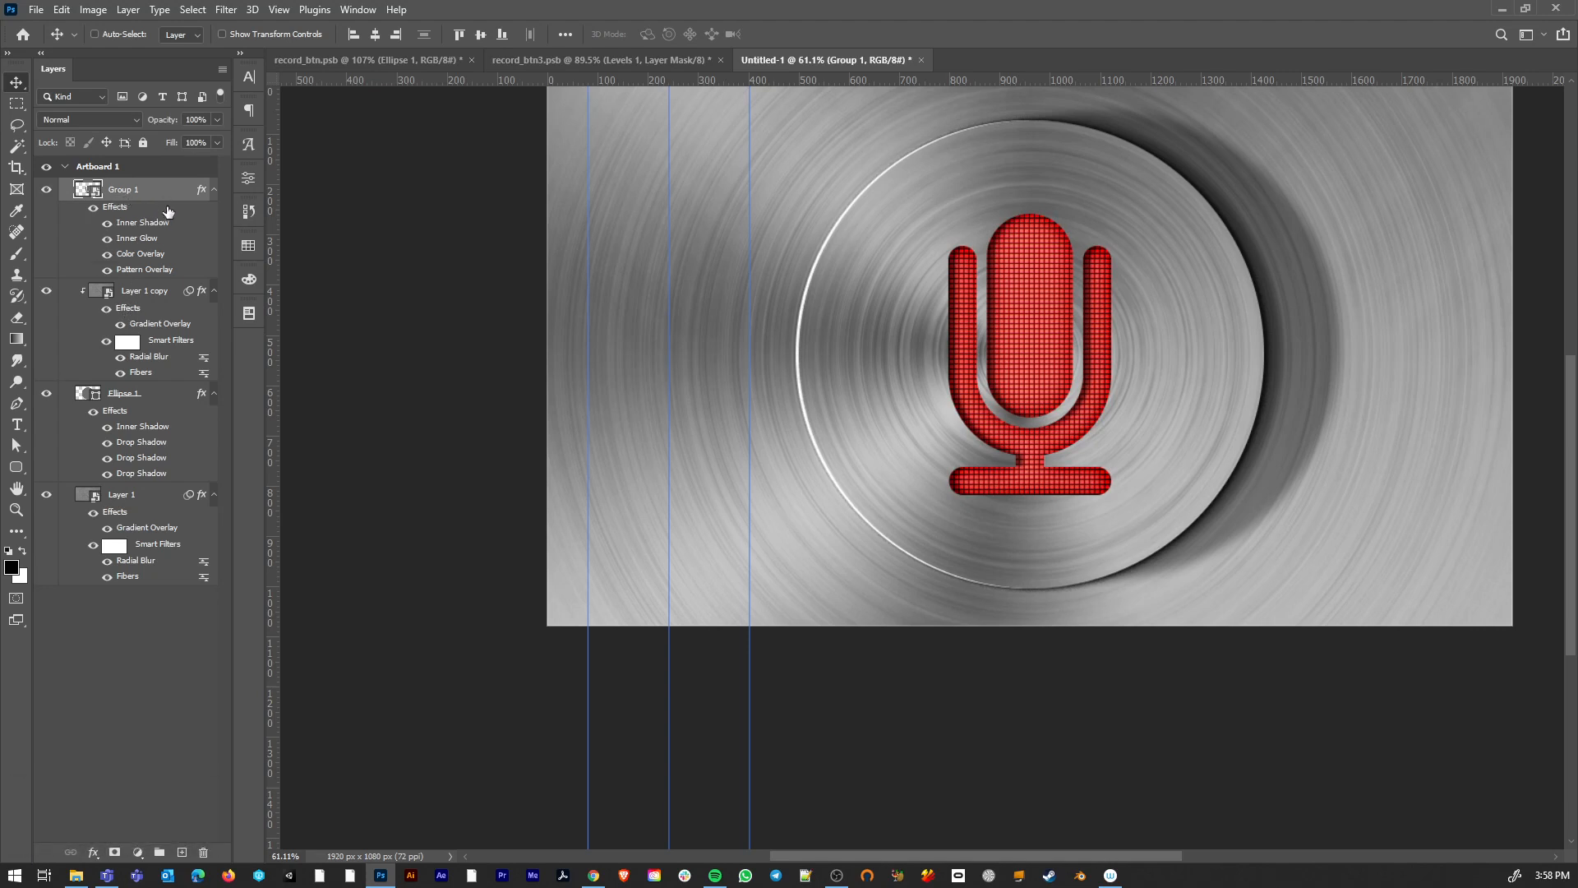
pyautogui.hotkey('ctrl', 'j')
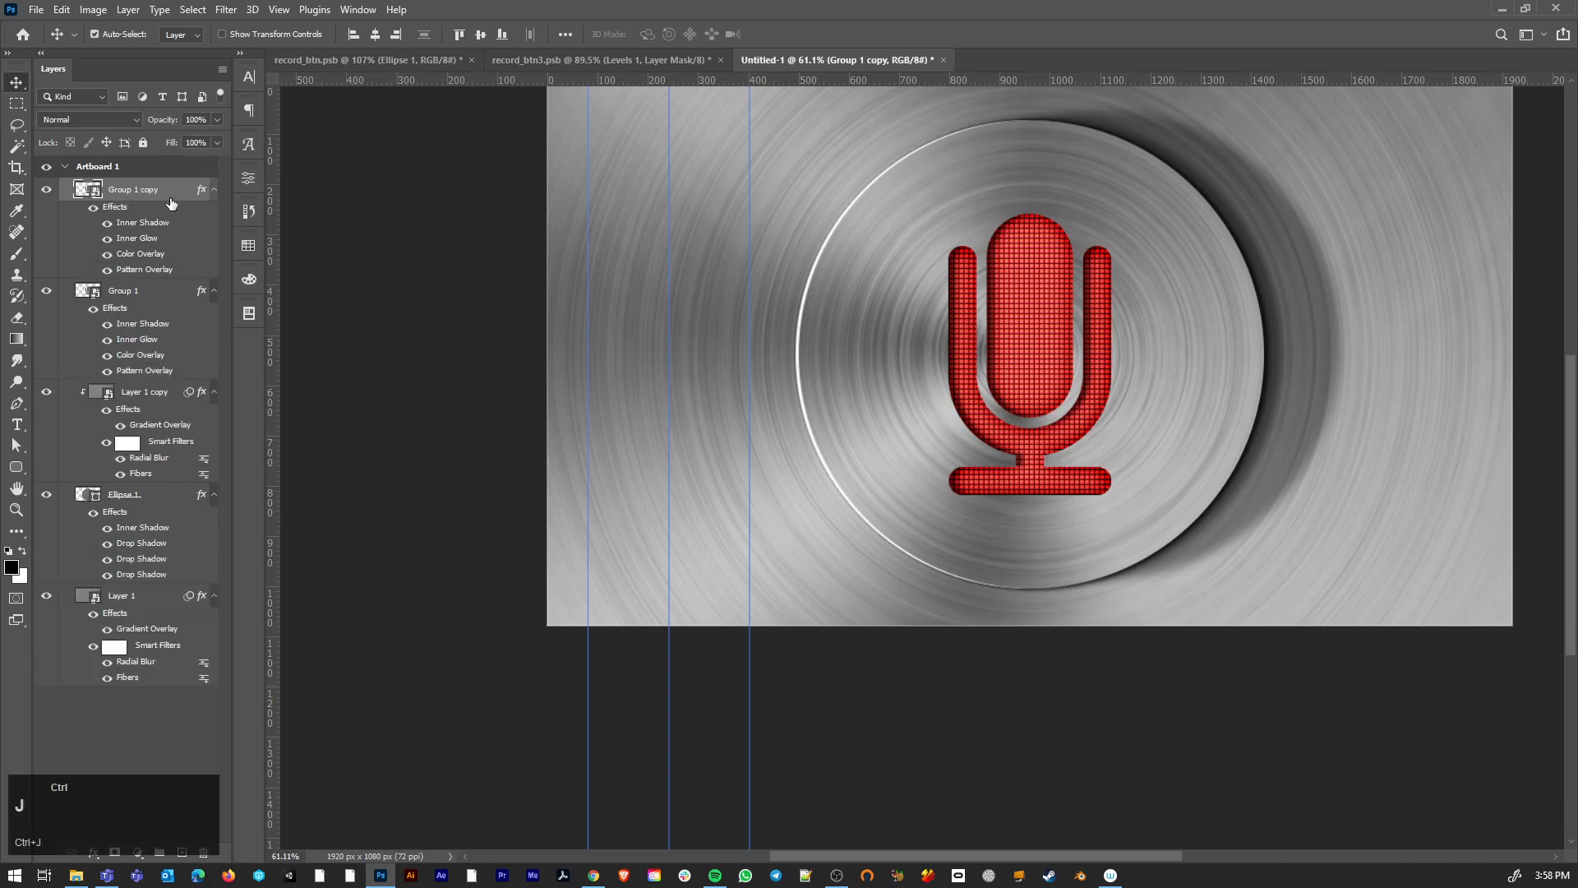
# Add an Iris Blur to the Group 1 copy layer, shrinking its ellipse and centering it on the microphone's left arm
pyautogui.click(227, 9)
pyautogui.click(228, 9)
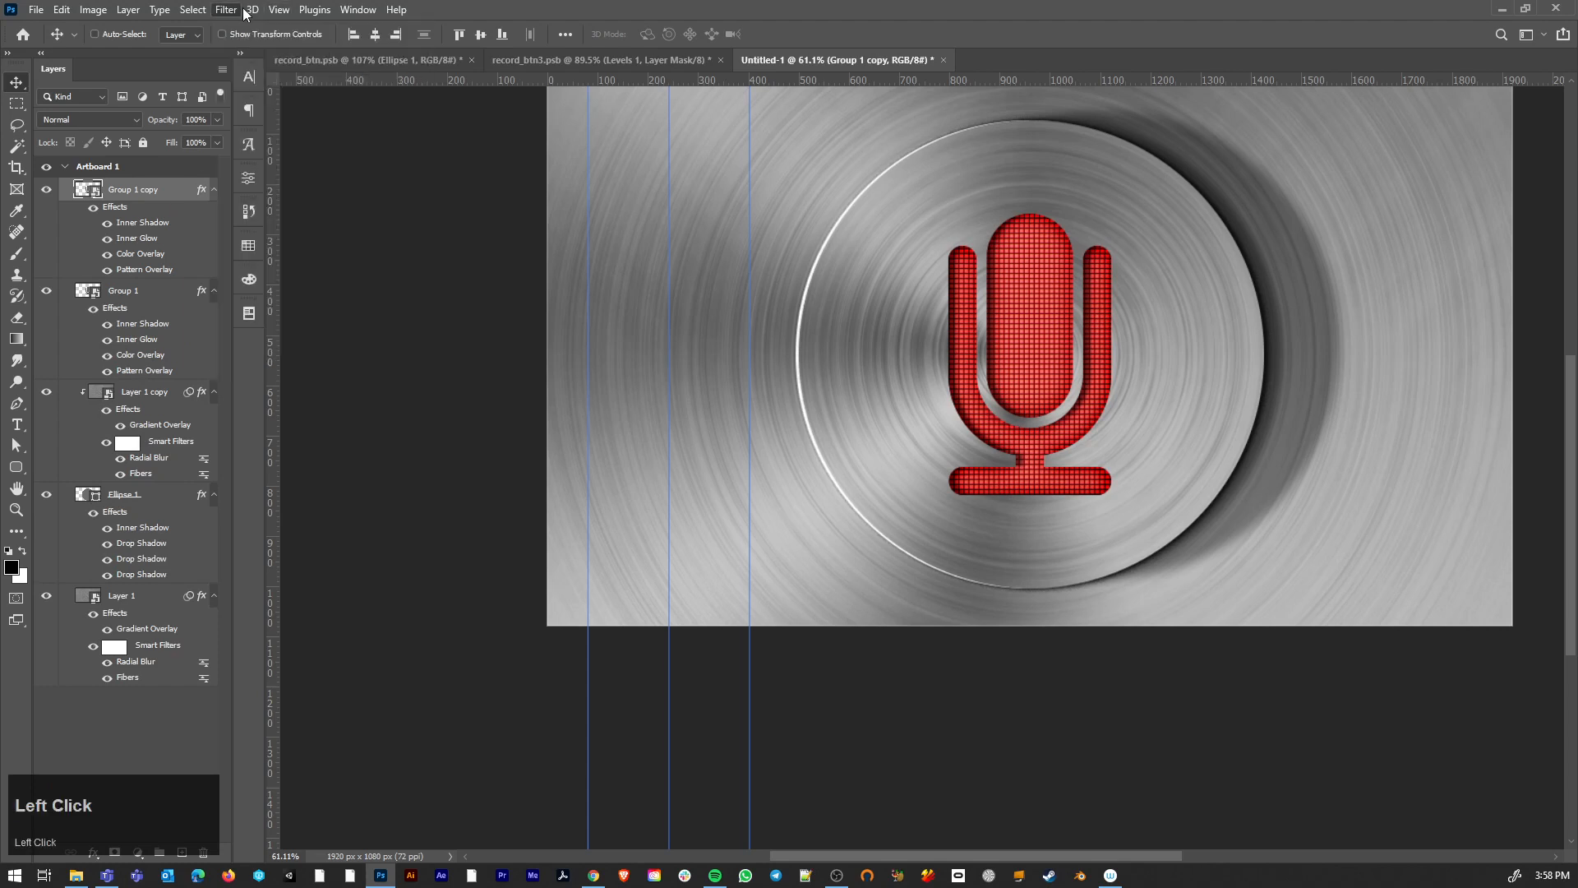
pyautogui.click(234, 9)
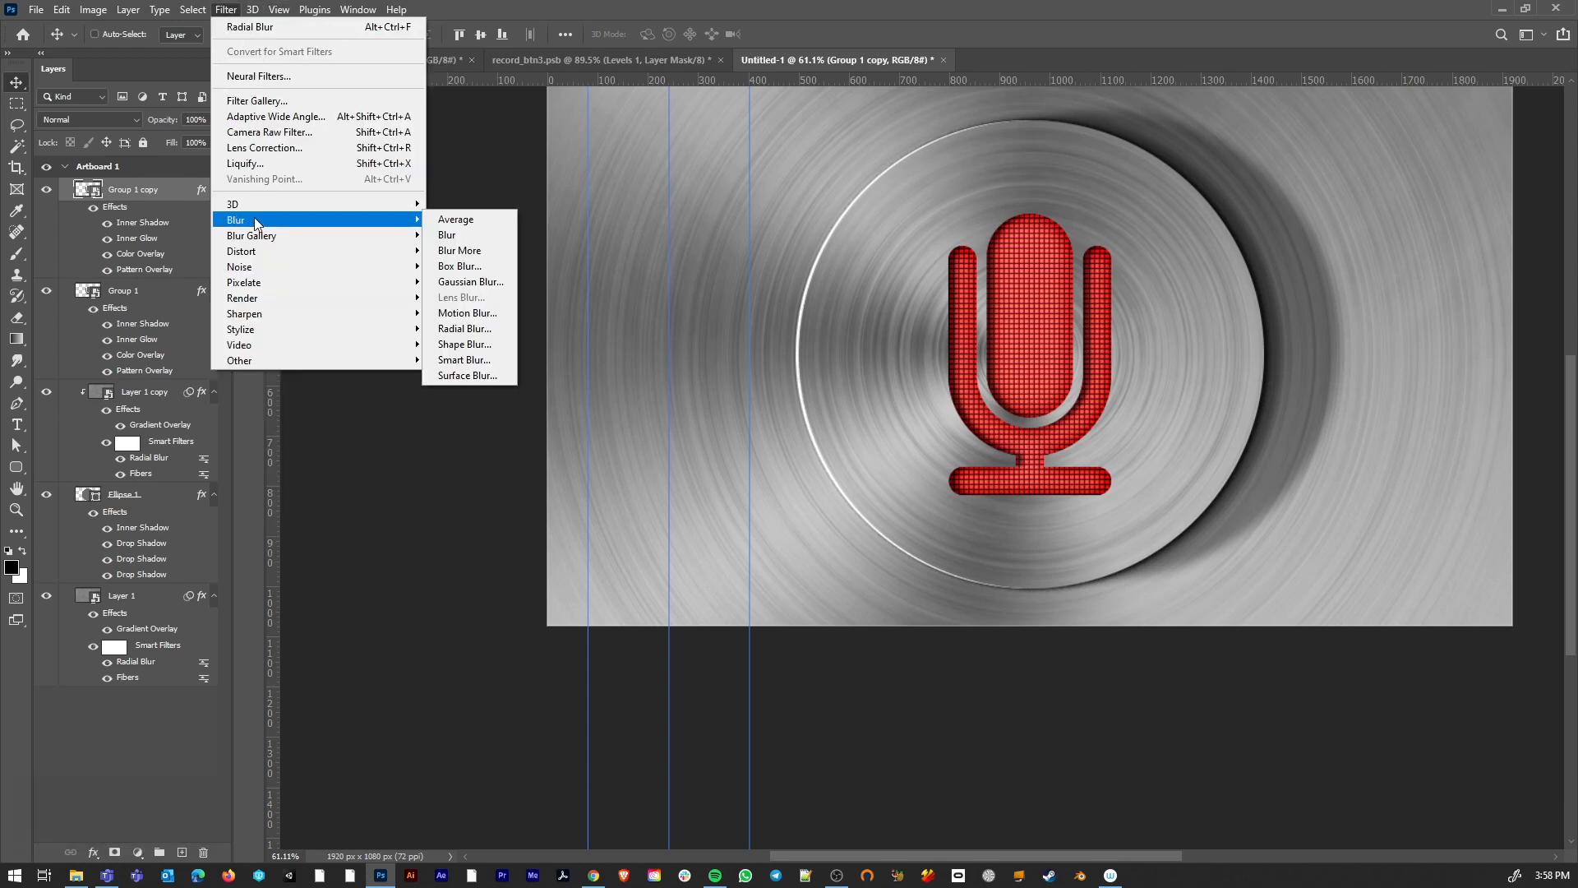
pyautogui.moveTo(262, 235)
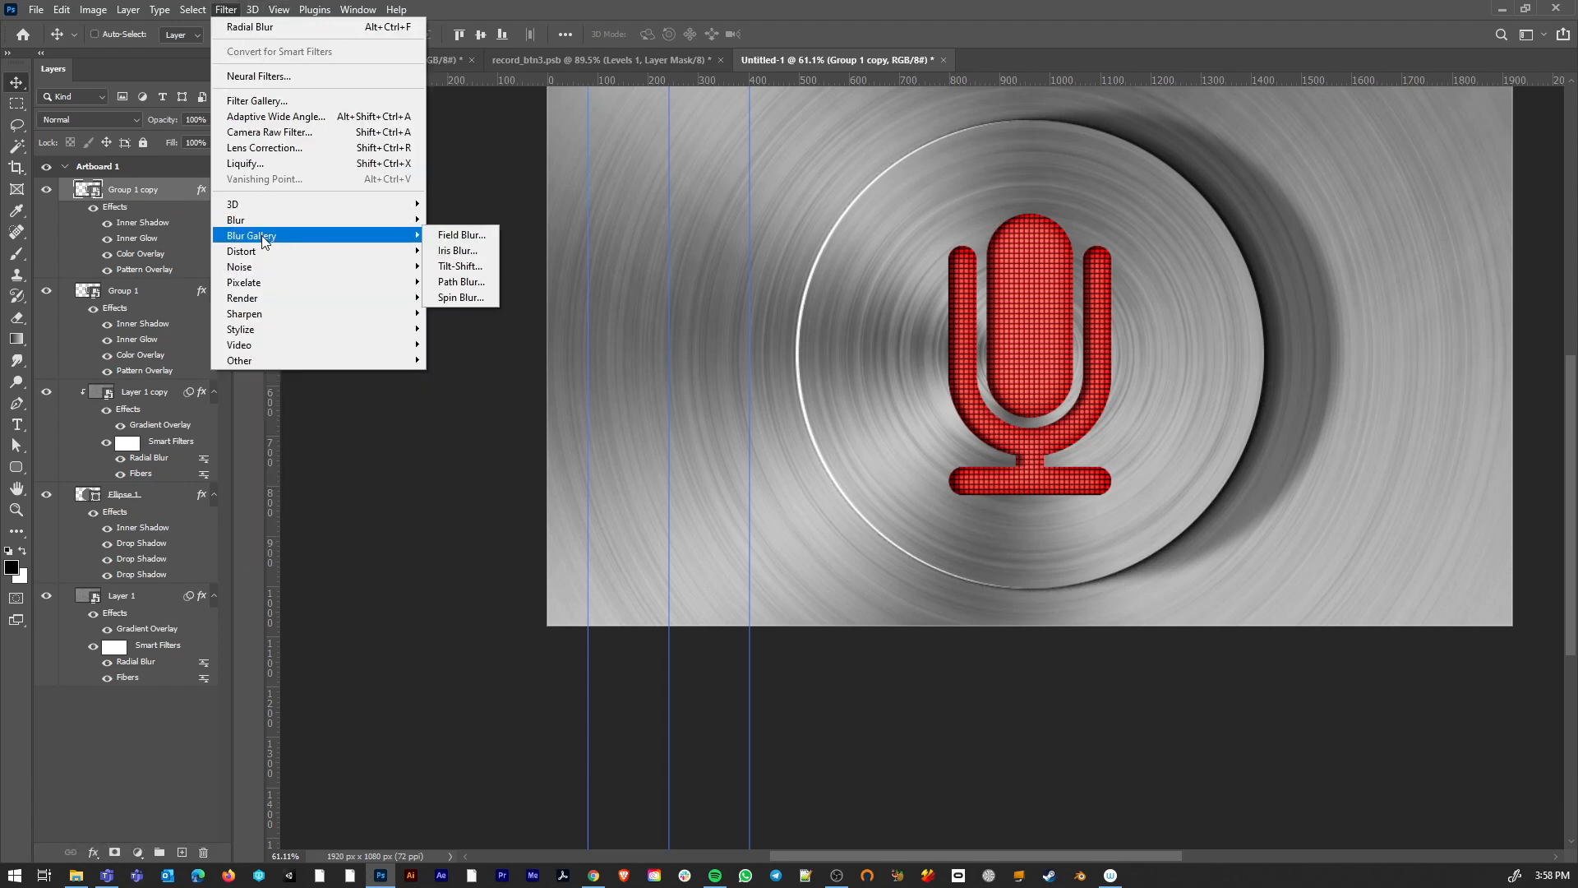
pyautogui.click(470, 251)
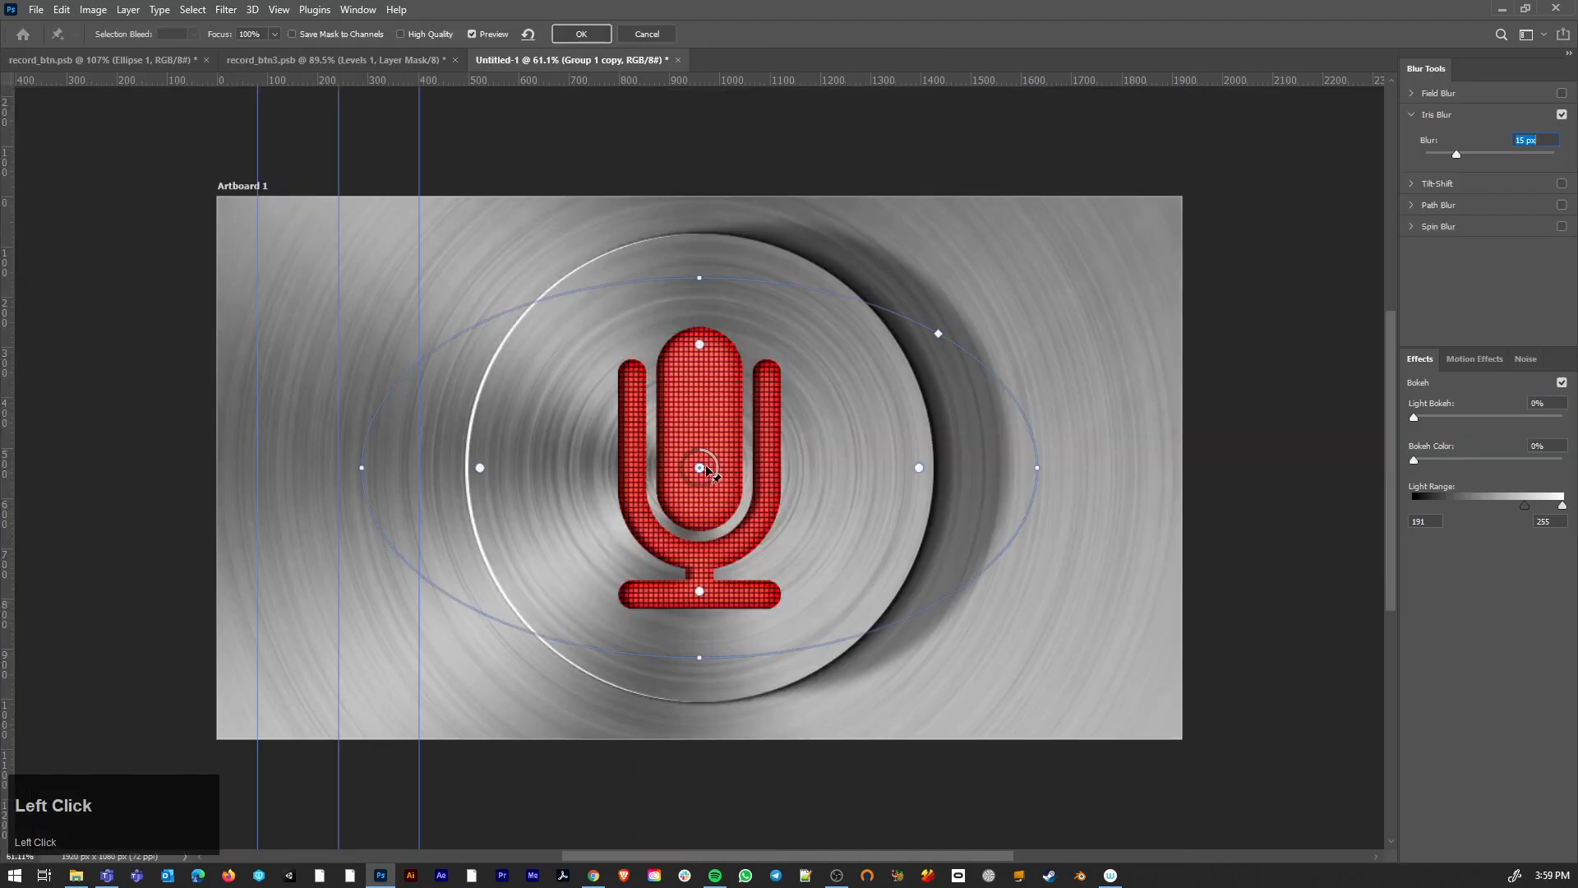
pyautogui.moveTo(700, 466); pyautogui.dragTo(569, 370)
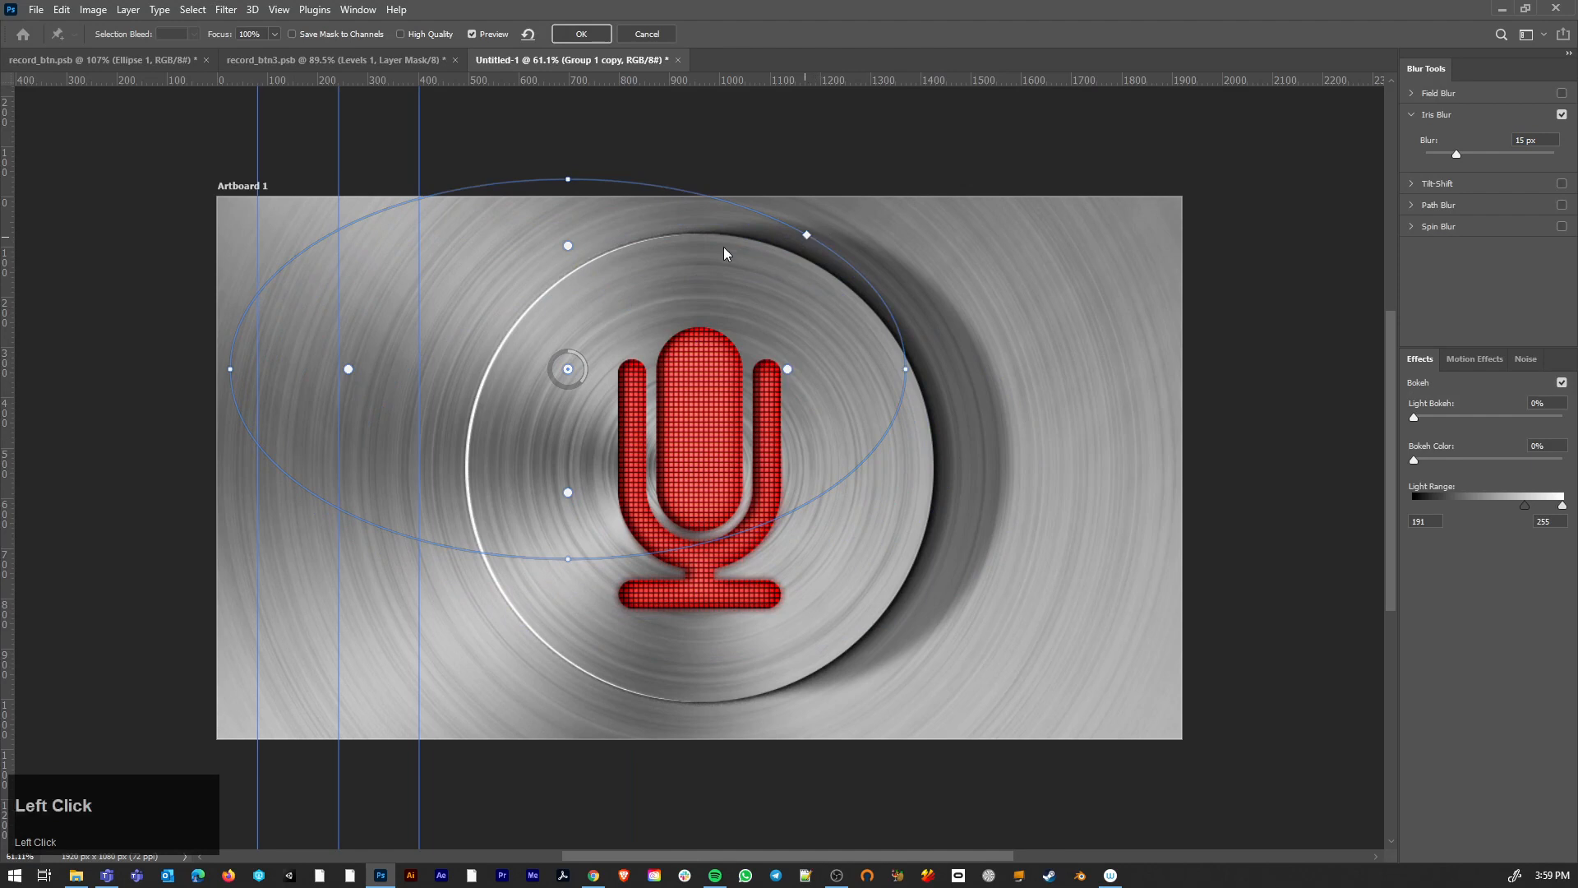
pyautogui.moveTo(877, 343); pyautogui.dragTo(910, 369)
pyautogui.moveTo(787, 370)
pyautogui.mouseDown()
pyautogui.moveTo(753, 370)
pyautogui.moveTo(774, 370)
pyautogui.mouseUp()
pyautogui.moveTo(895, 371); pyautogui.dragTo(722, 371)
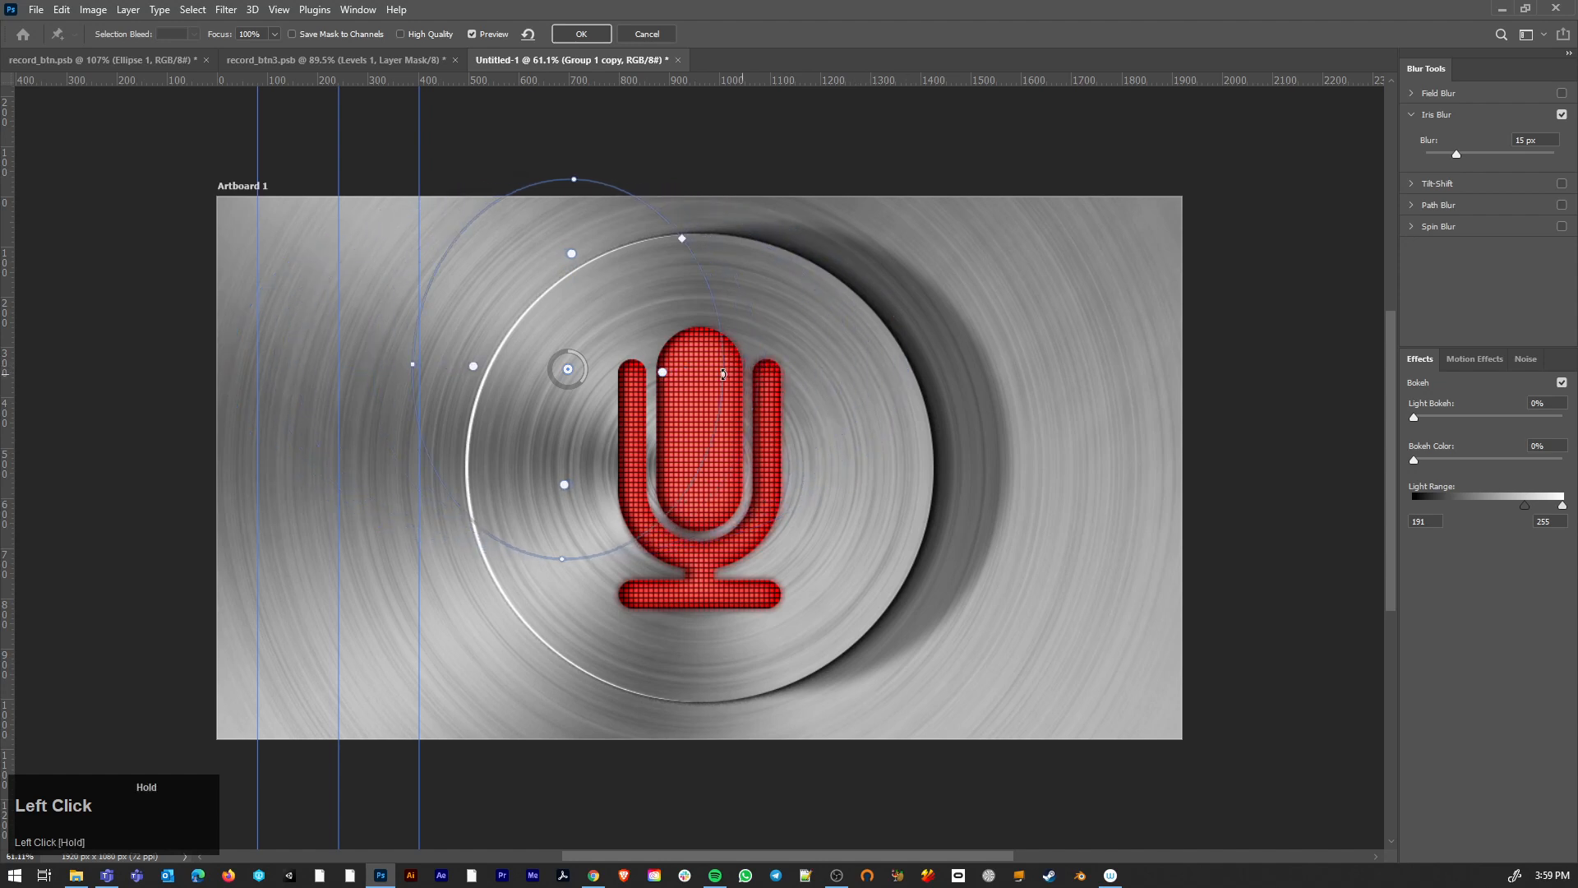
pyautogui.moveTo(578, 179); pyautogui.dragTo(569, 234)
pyautogui.moveTo(569, 370); pyautogui.dragTo(632, 390)
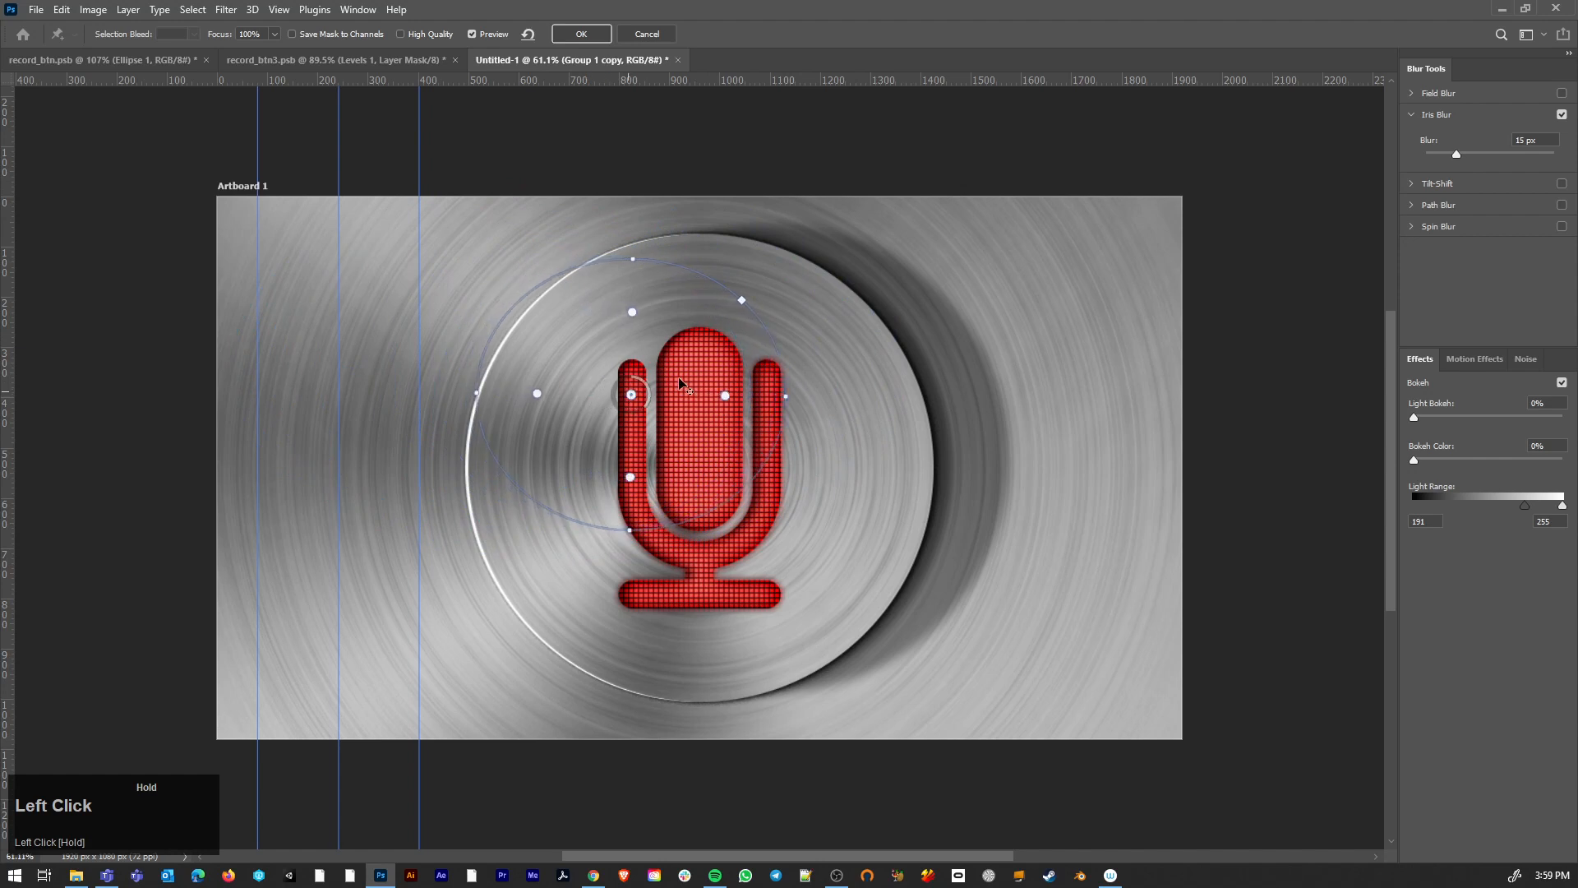
# Set the blur to 17 px, Light Bokeh to 86% and Bokeh Color to 81%, move the ellipse to the microphone's lower right, and apply
pyautogui.moveTo(1455, 153); pyautogui.dragTo(1458, 154)
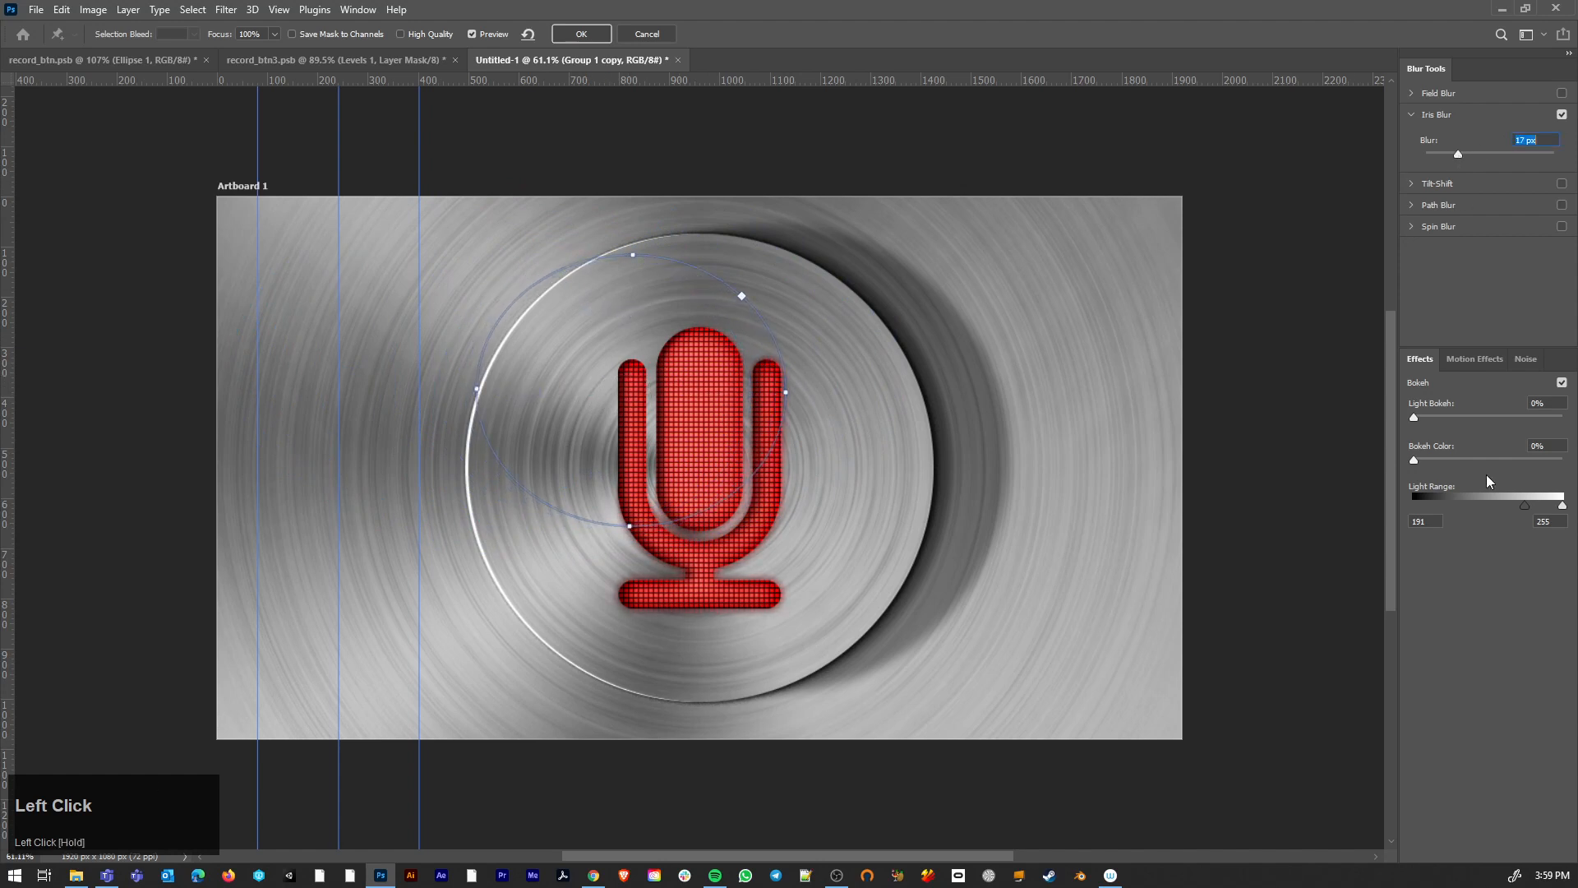
pyautogui.moveTo(1413, 416); pyautogui.dragTo(1537, 421)
pyautogui.moveTo(1433, 458); pyautogui.dragTo(1536, 460)
pyautogui.moveTo(631, 391); pyautogui.dragTo(735, 503)
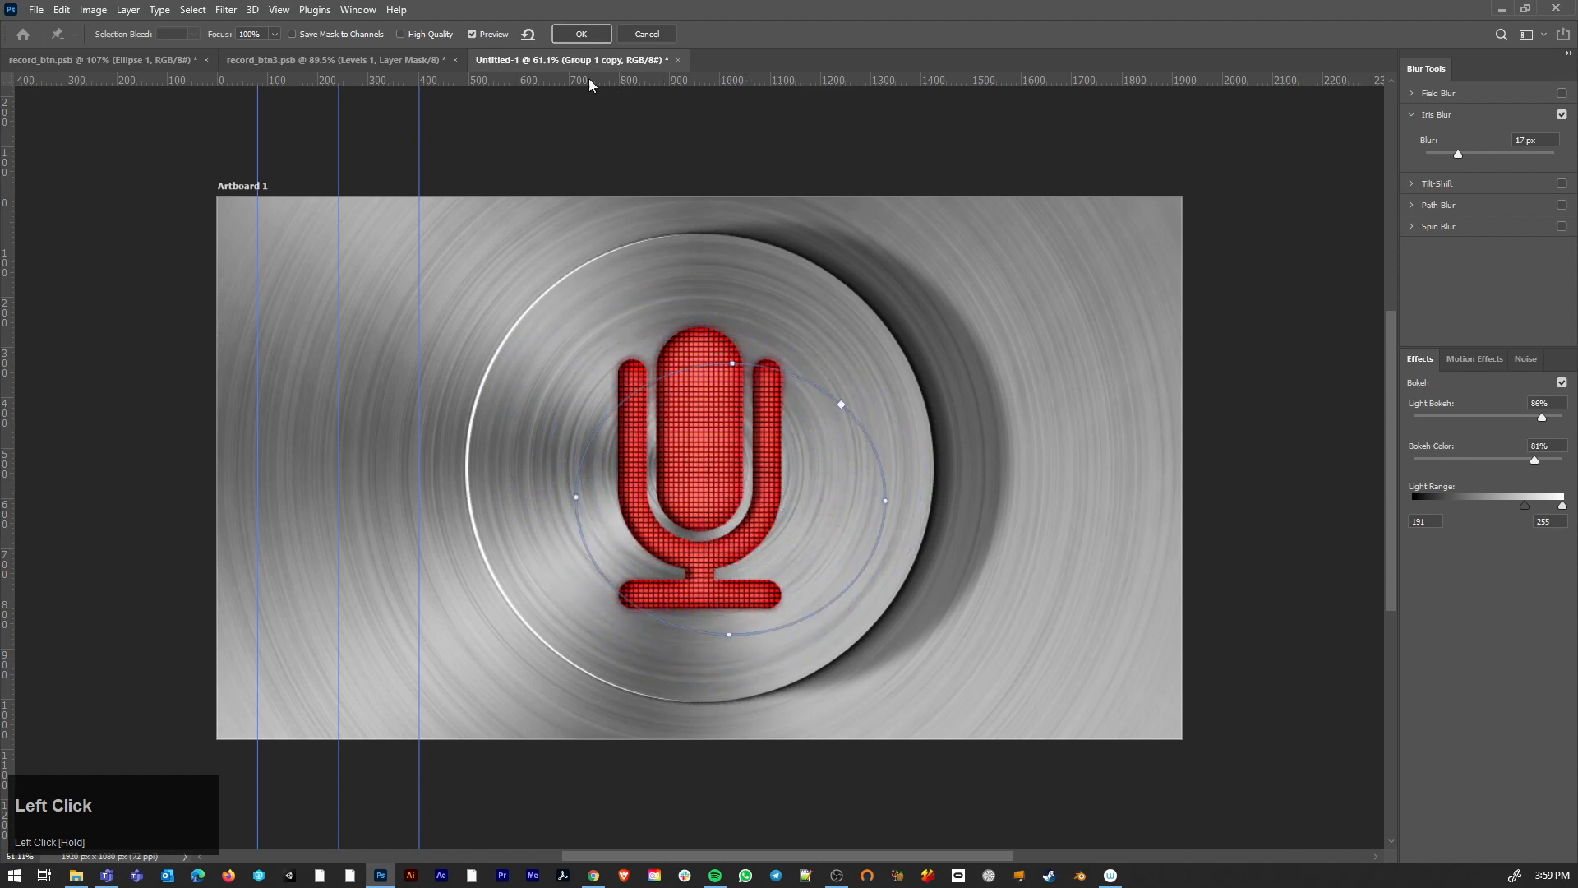
pyautogui.click(609, 41)
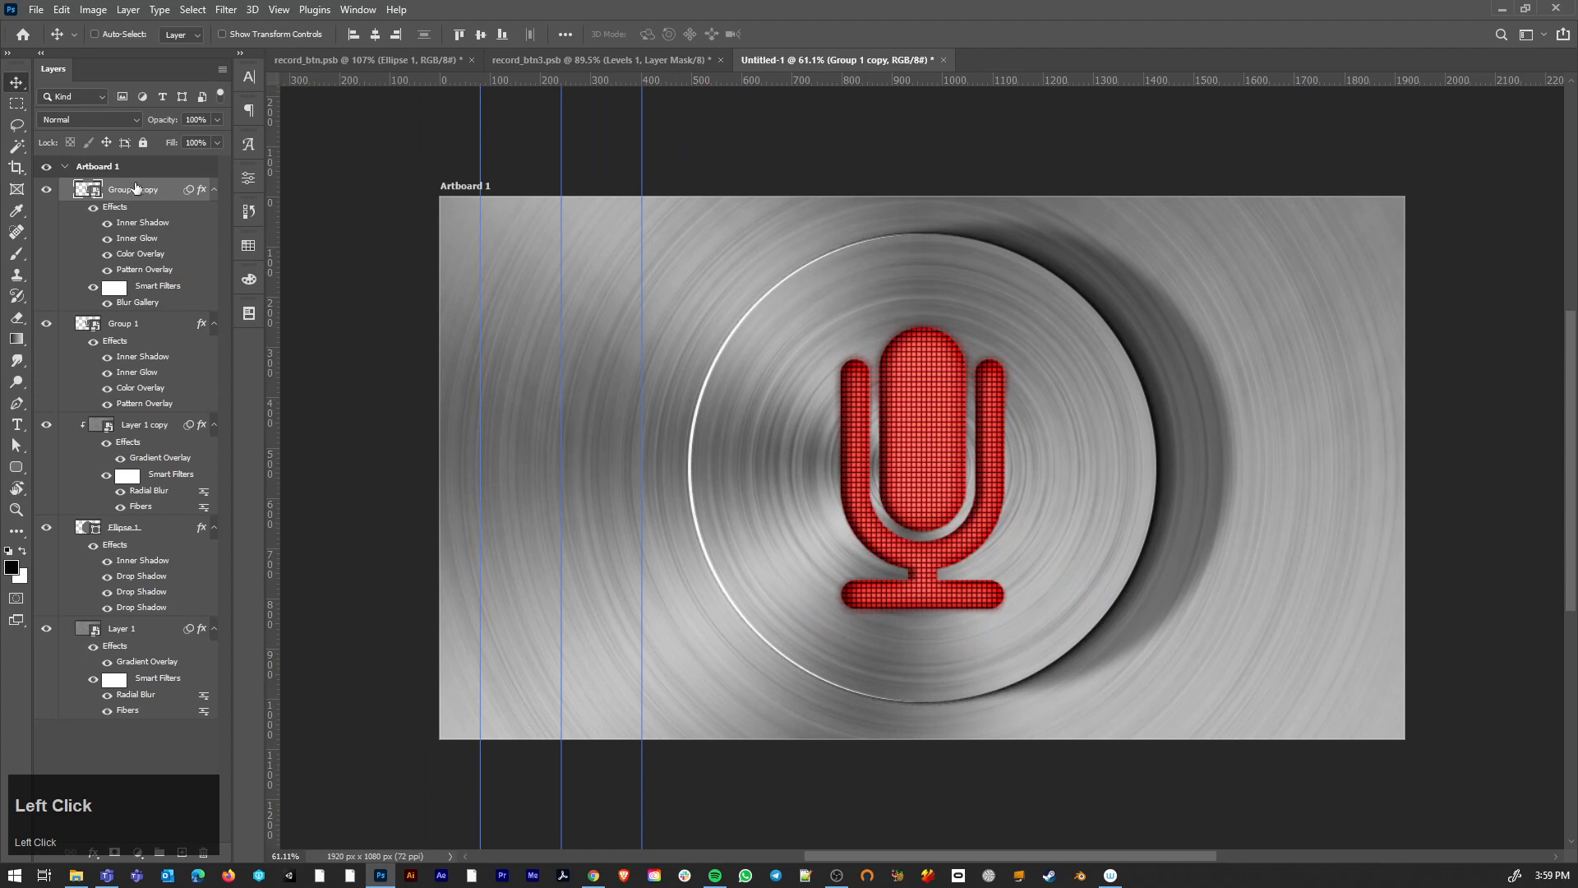
# Hide the original Group 1 layer and check the blurred copy on its own
pyautogui.click(46, 323)
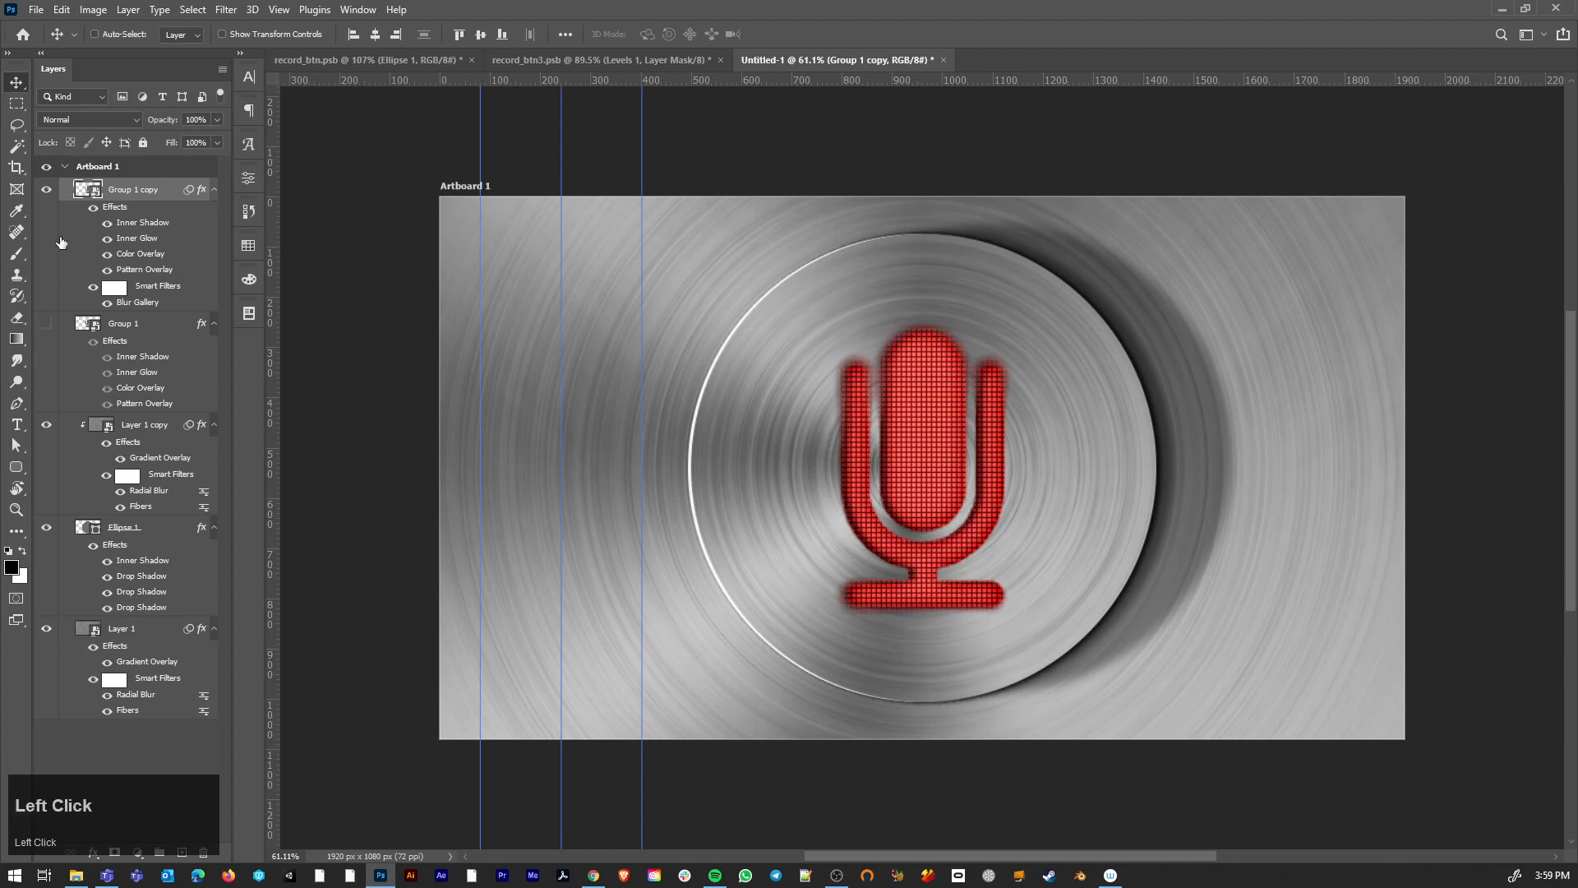
pyautogui.click(46, 189)
pyautogui.click(46, 189)
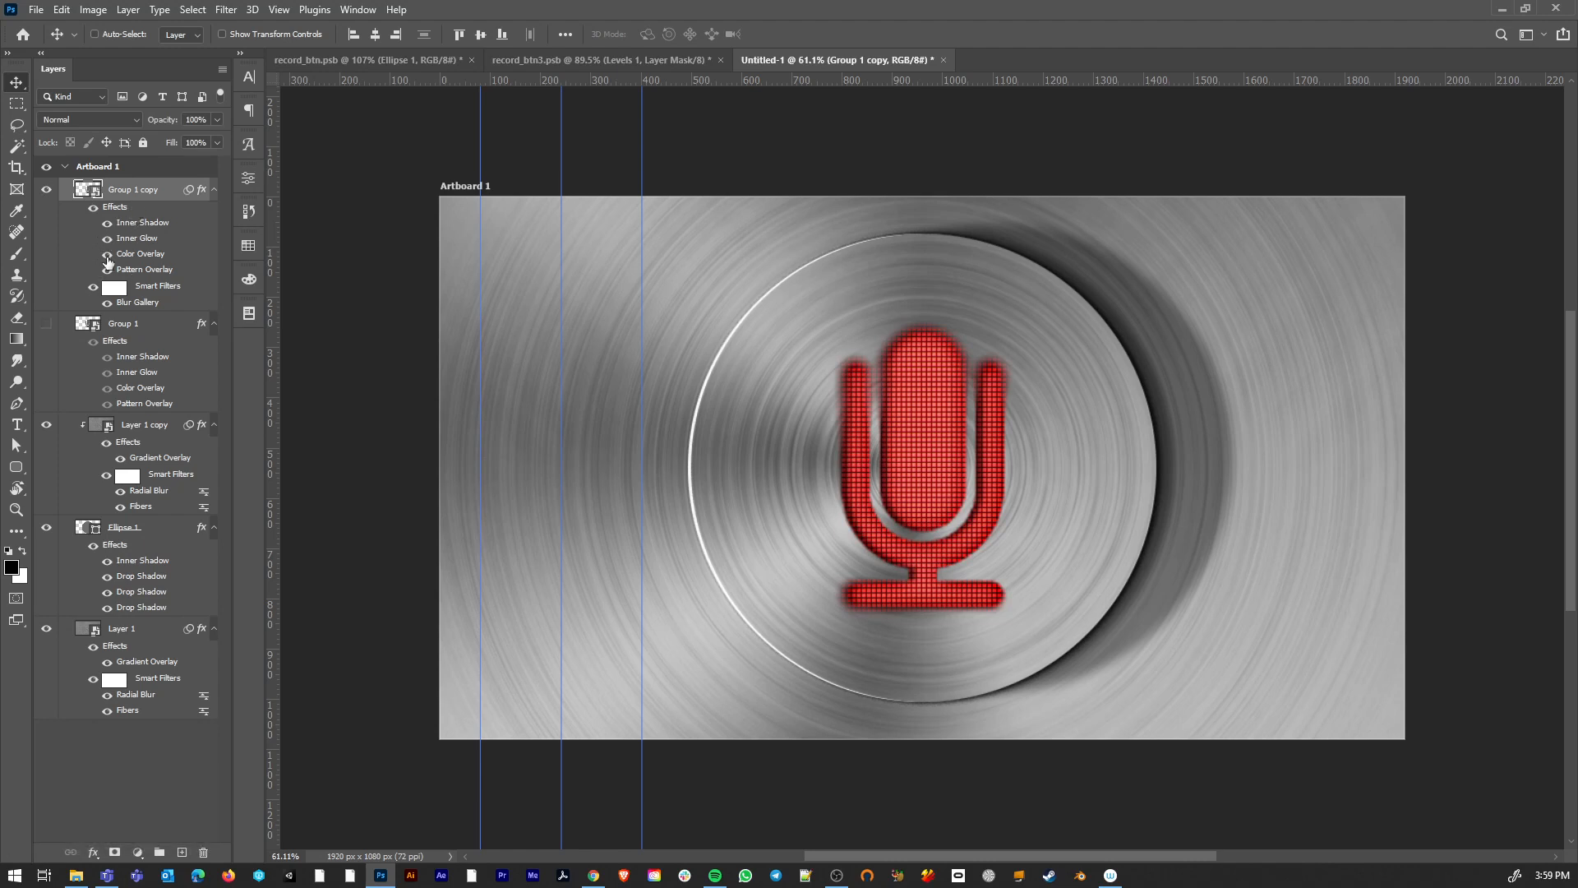
# Clear the smart filters from the Group 1 copy layer
pyautogui.click(149, 288)
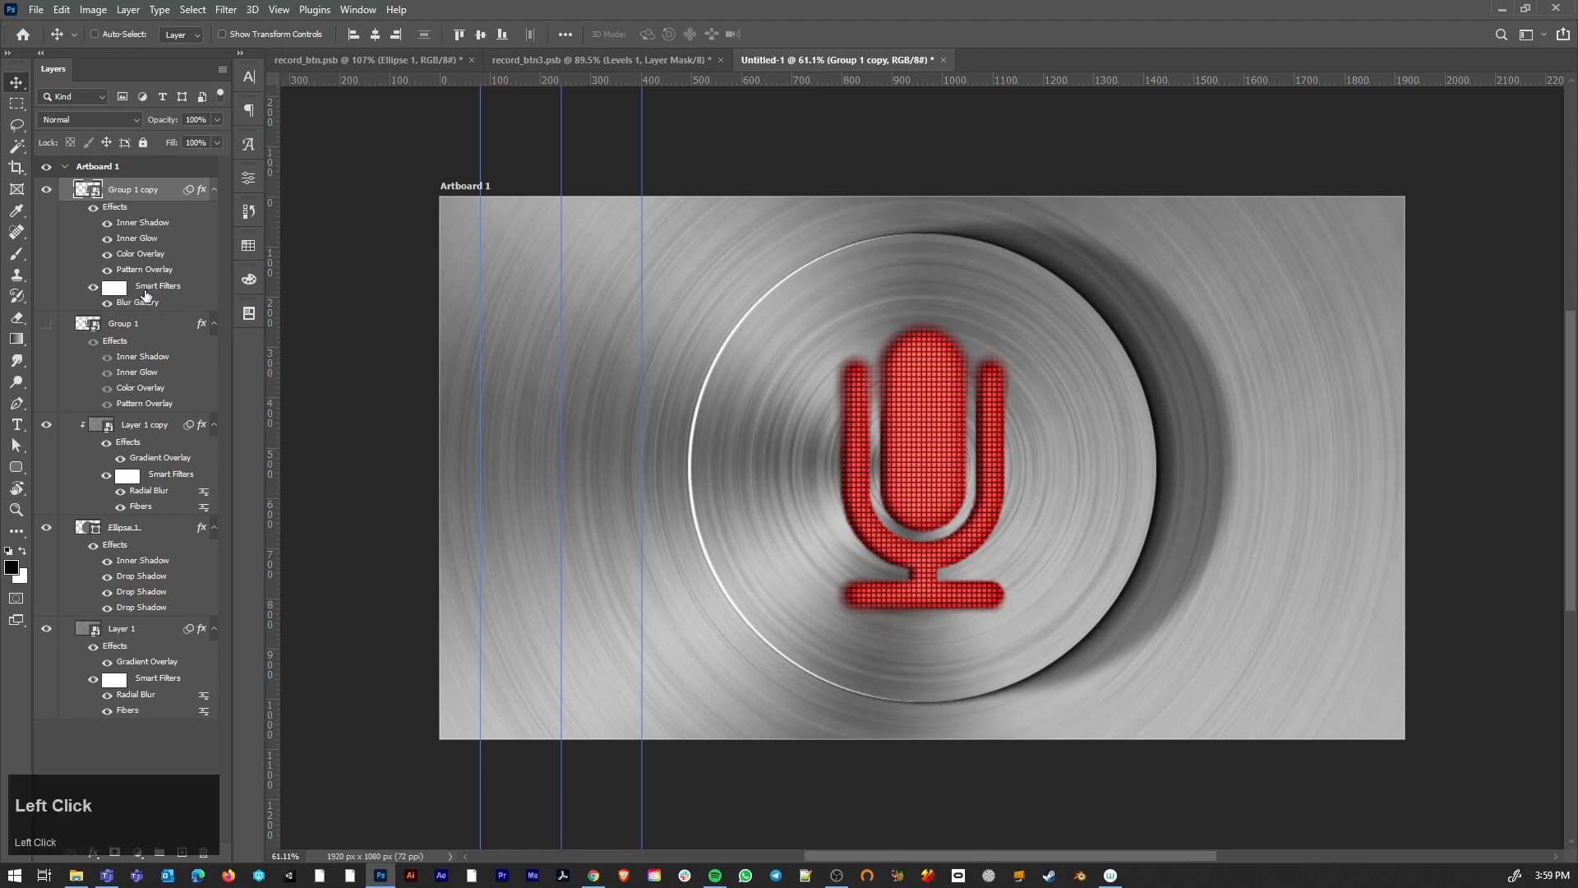
pyautogui.rightClick(149, 288)
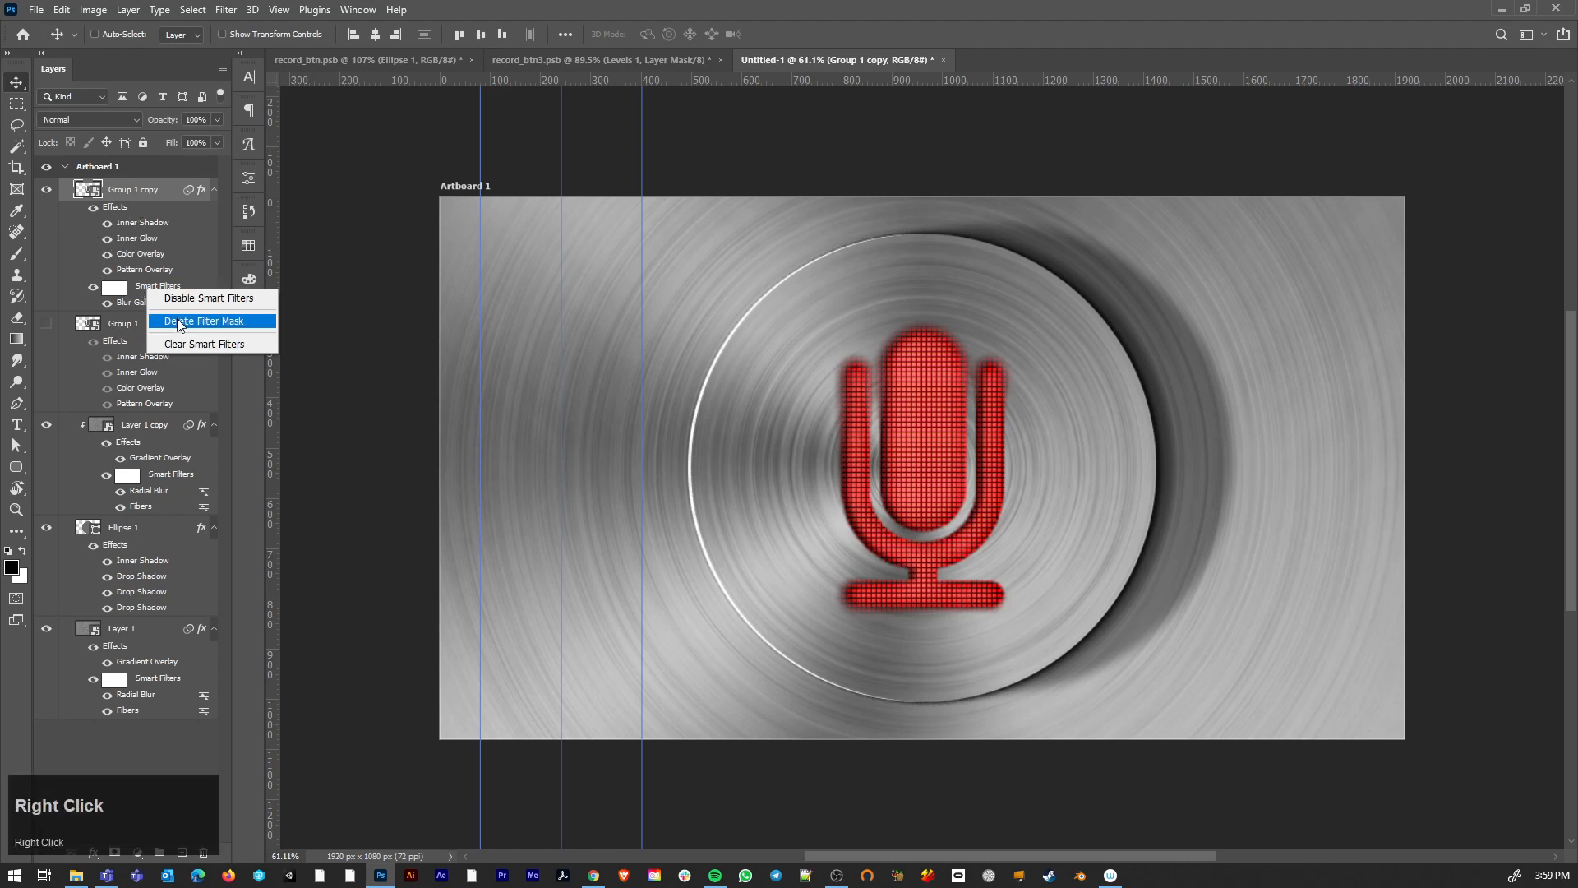
pyautogui.click(178, 297)
pyautogui.rightClick(160, 287)
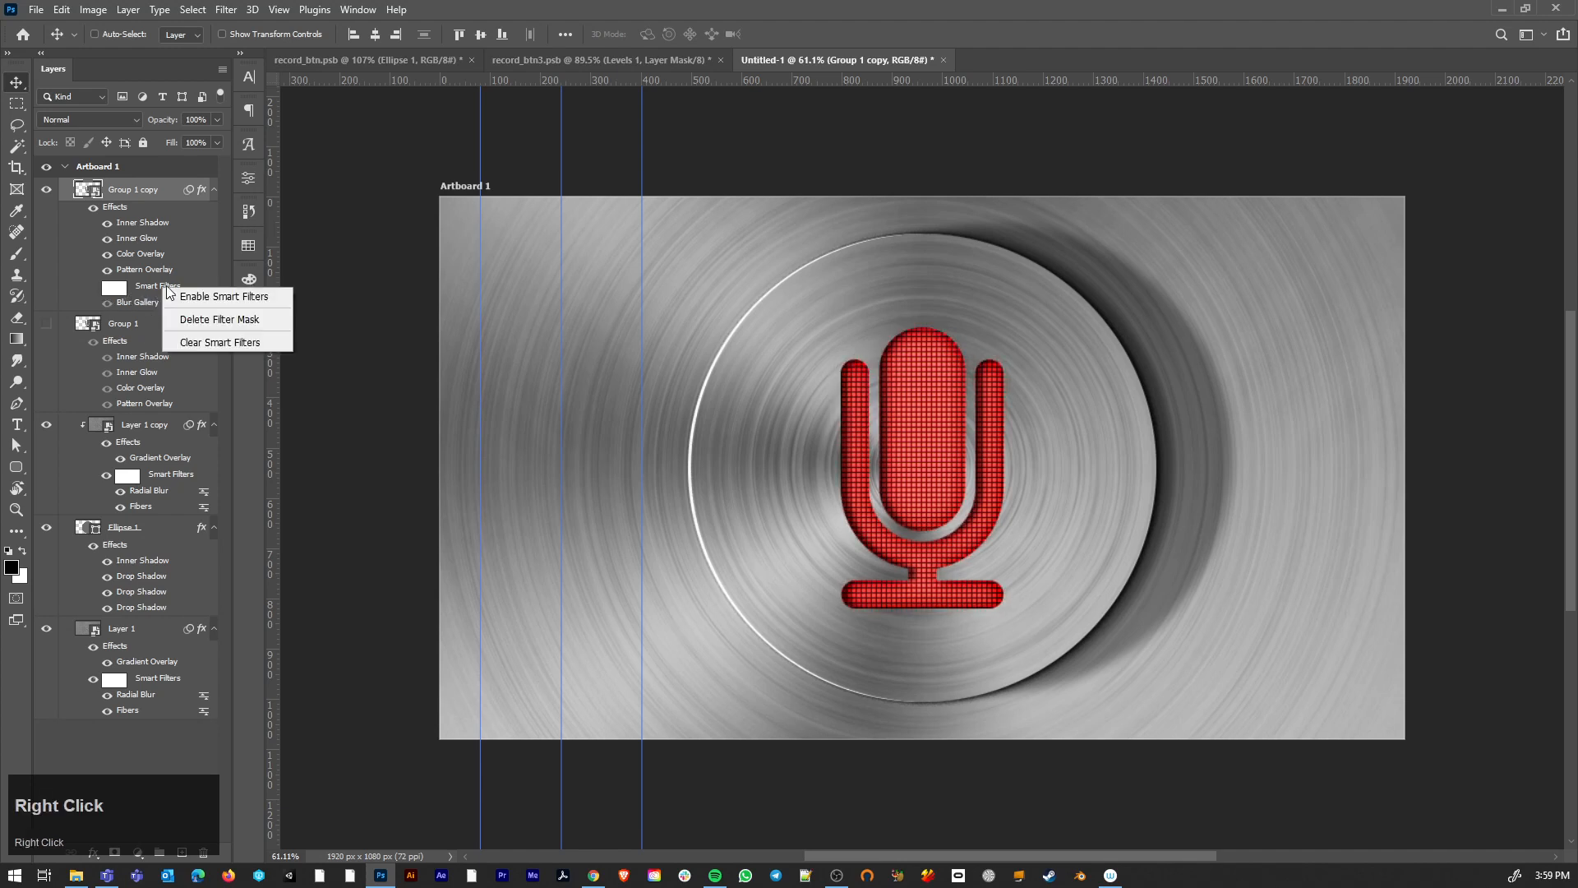
pyautogui.click(191, 343)
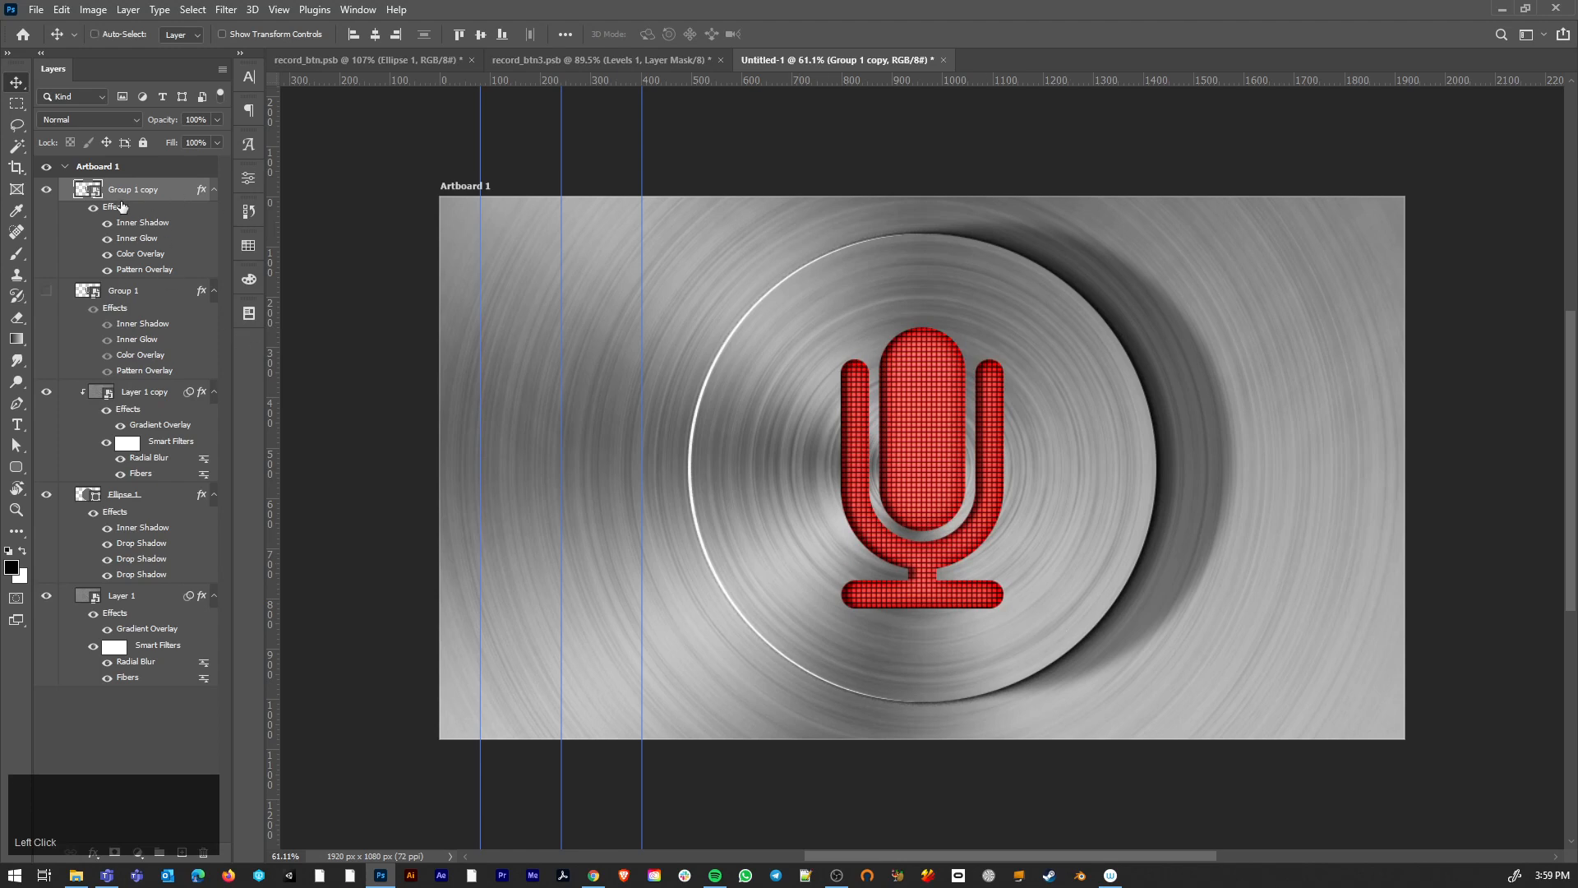
# Compare the Group 1 copy with and without its effects, and convert the layer with its styles into a smart object
pyautogui.click(93, 208)
pyautogui.click(92, 207)
pyautogui.hotkey('ctrl', 'shift', 'alt', 'g')
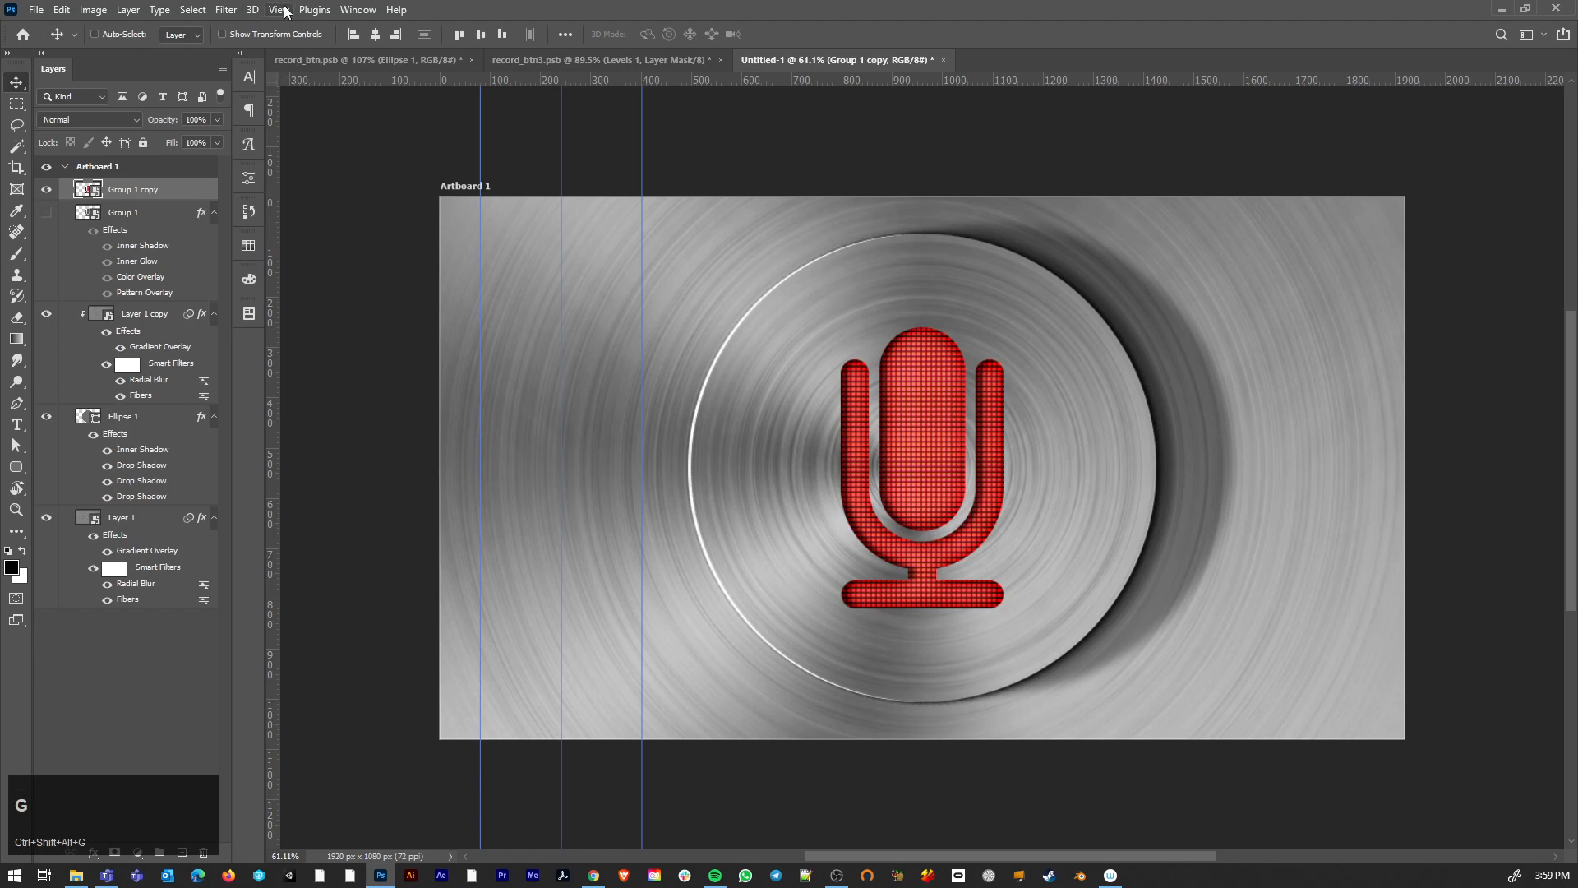
# Start an Iris Blur on the Group 1 copy centered at the microphone's upper left, with Bokeh Color at 100% and Light Bokeh at 56%
pyautogui.click(227, 10)
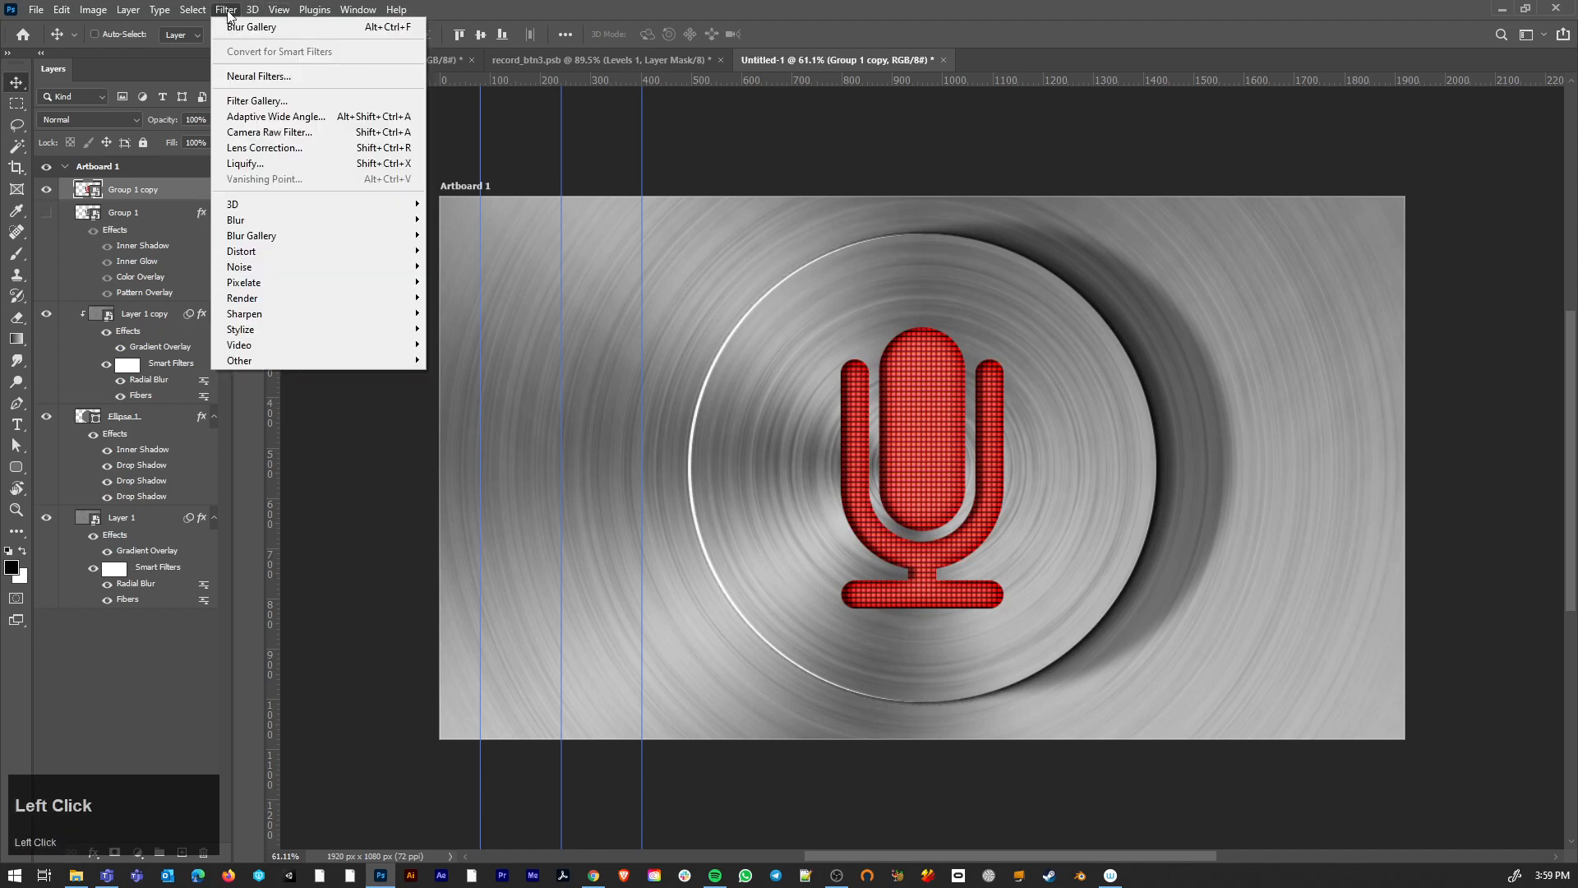
pyautogui.moveTo(250, 217)
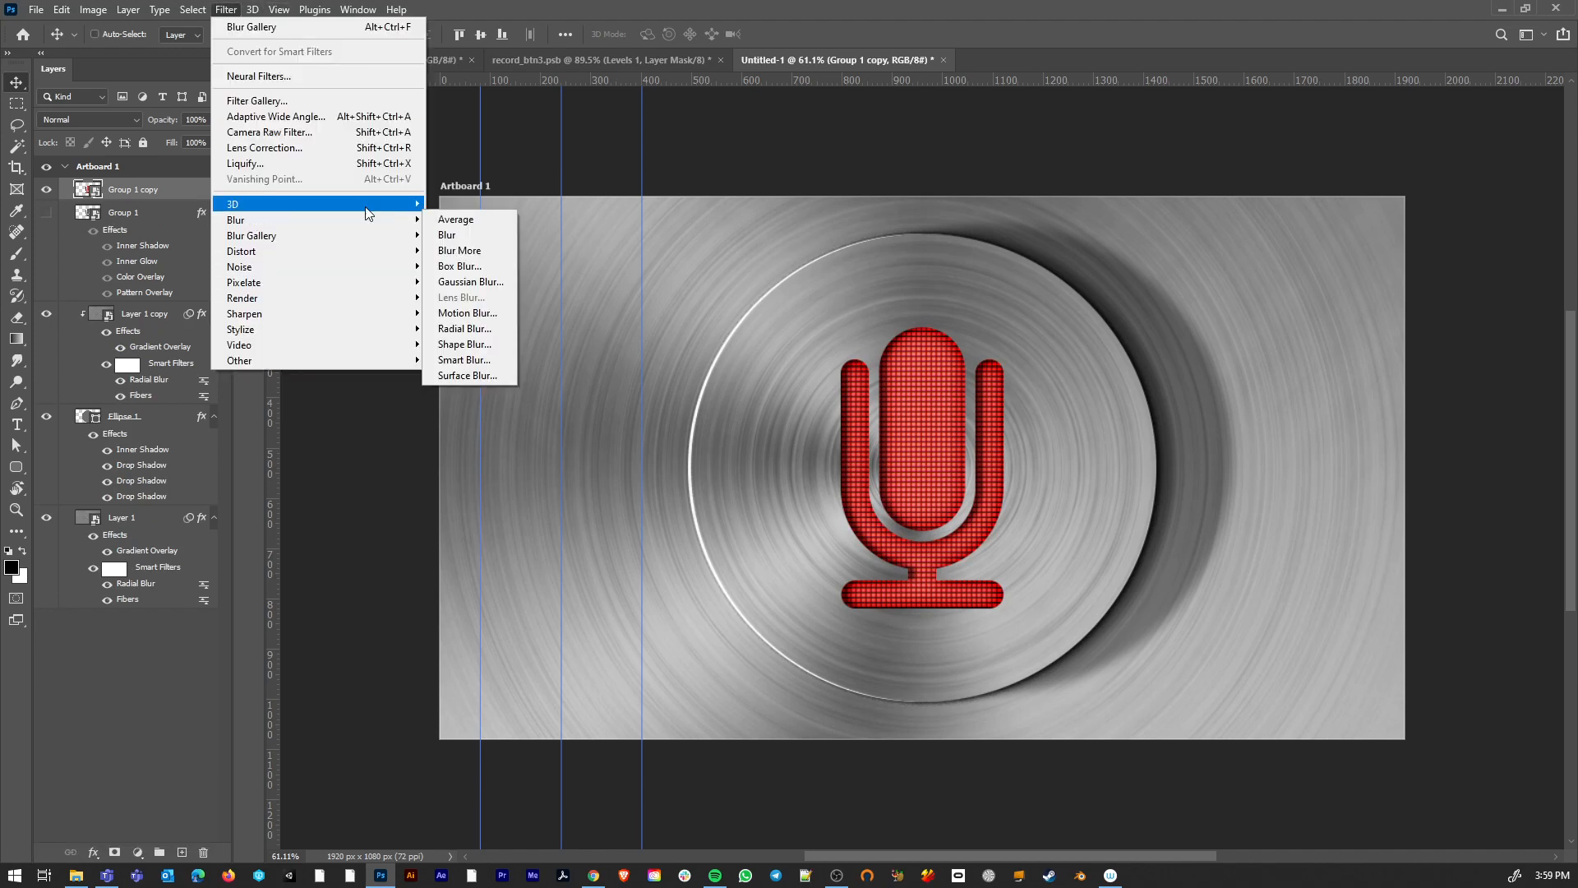
pyautogui.moveTo(365, 226)
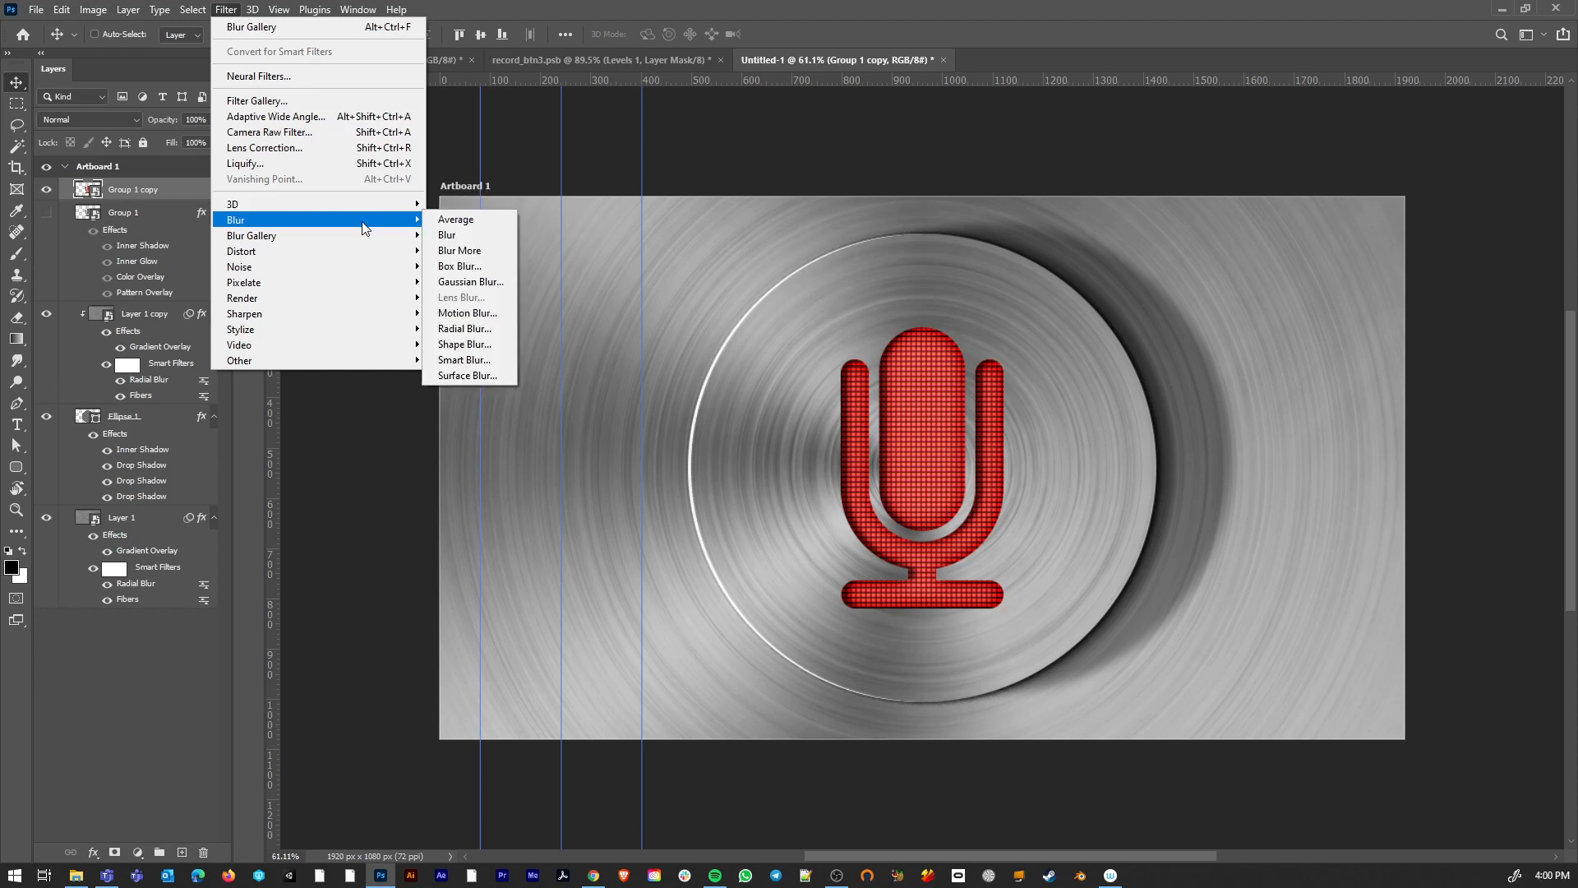
pyautogui.click(458, 247)
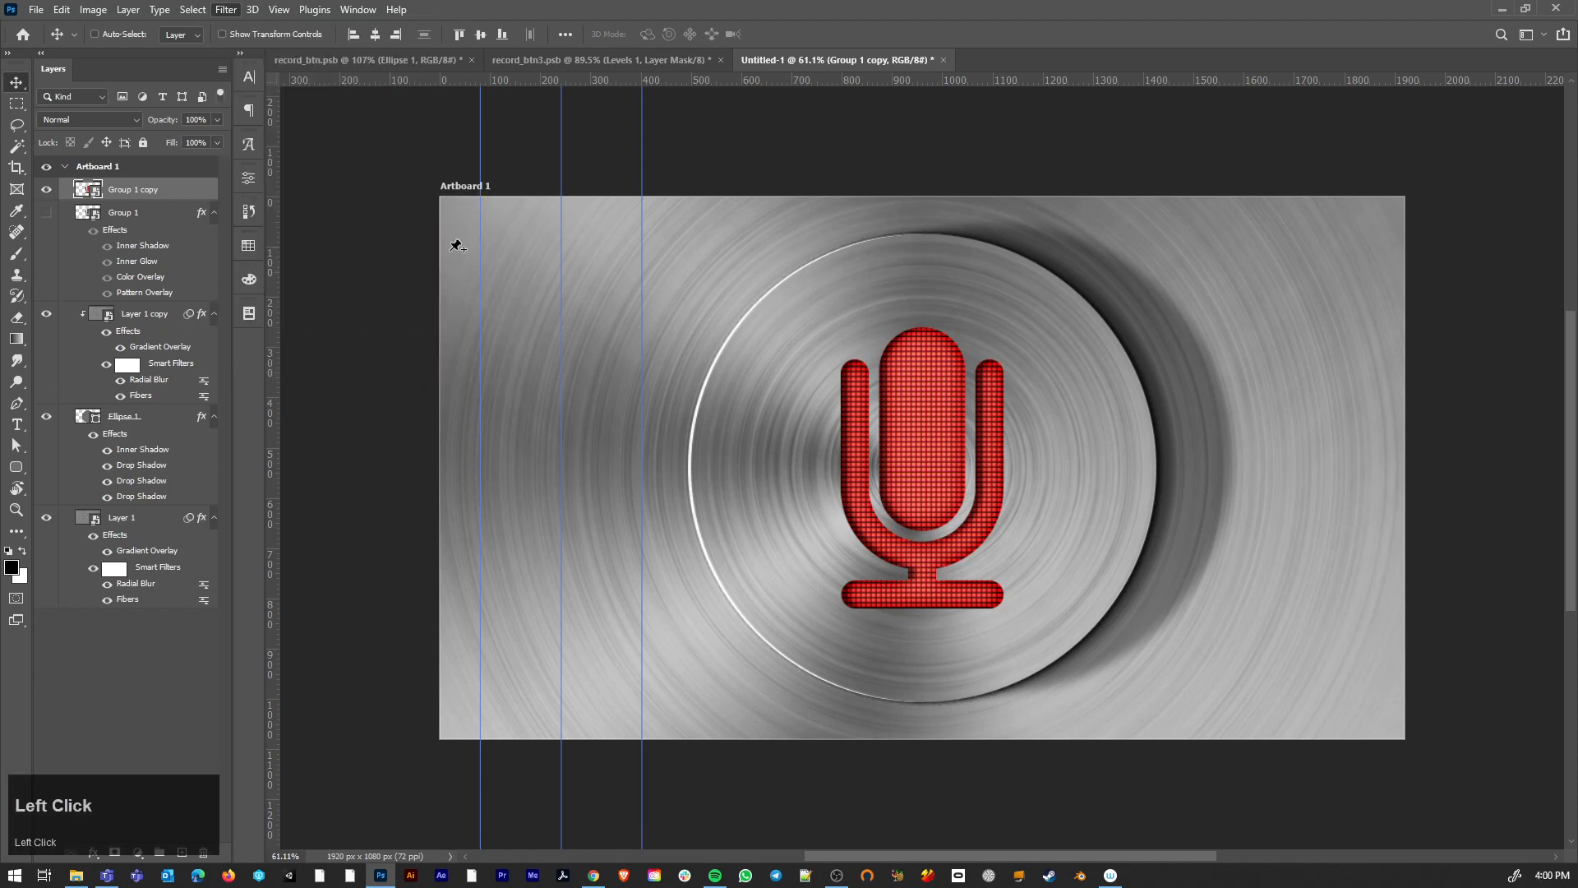
pyautogui.moveTo(703, 458); pyautogui.dragTo(646, 397)
pyautogui.moveTo(1414, 459); pyautogui.dragTo(1565, 459)
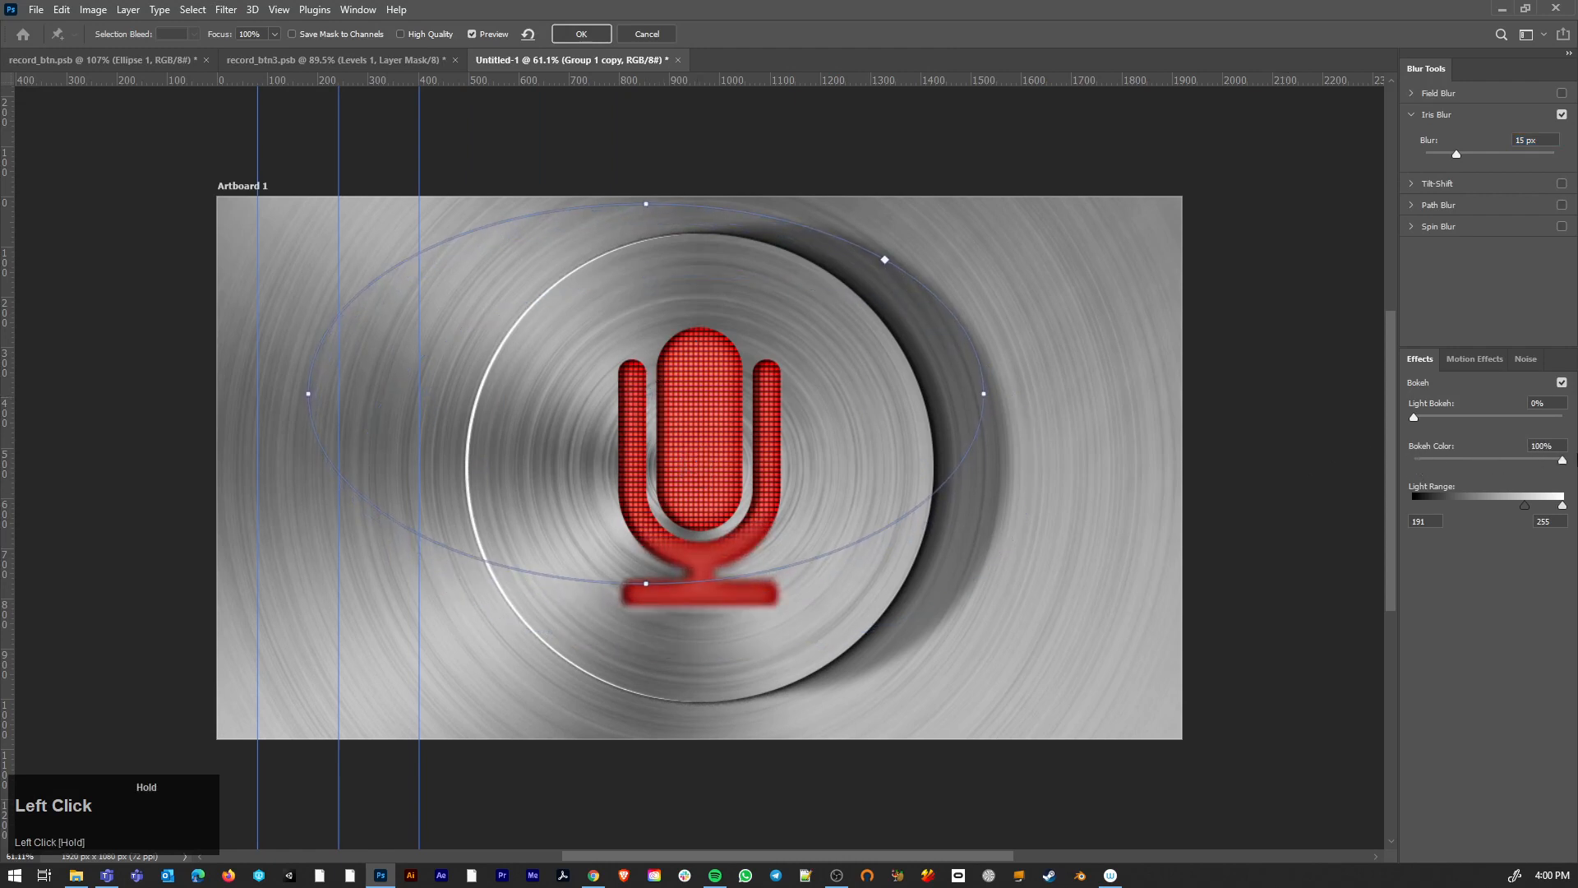
pyautogui.moveTo(1419, 415); pyautogui.dragTo(1498, 420)
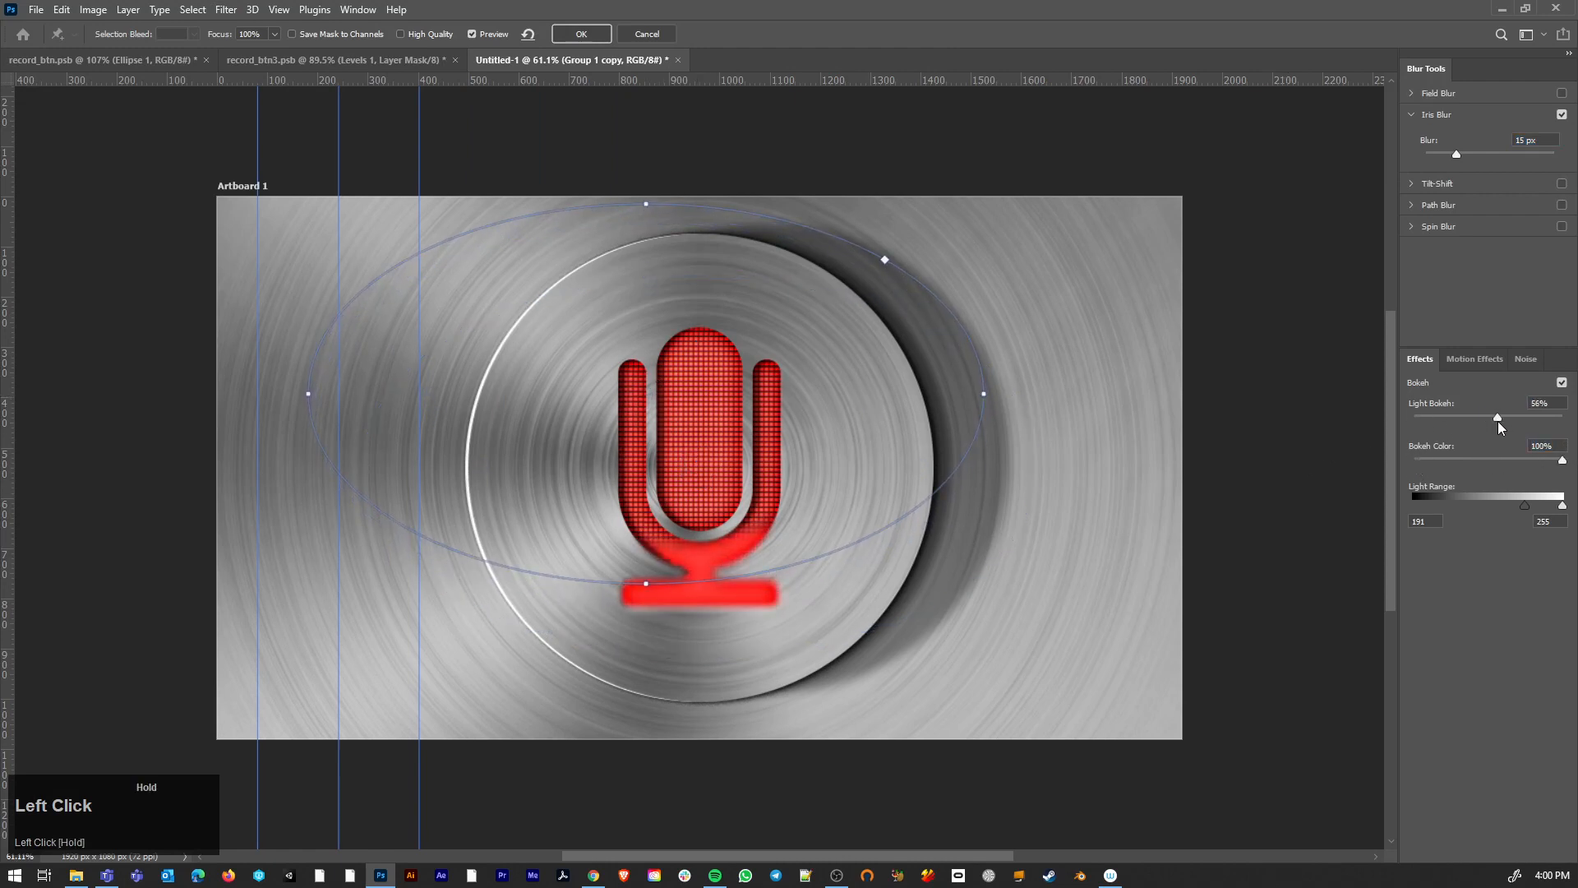
# Narrow the blur ellipse and shift its center to the disc's left side, so only the microphone's left part stays sharp
pyautogui.moveTo(647, 396); pyautogui.dragTo(555, 408)
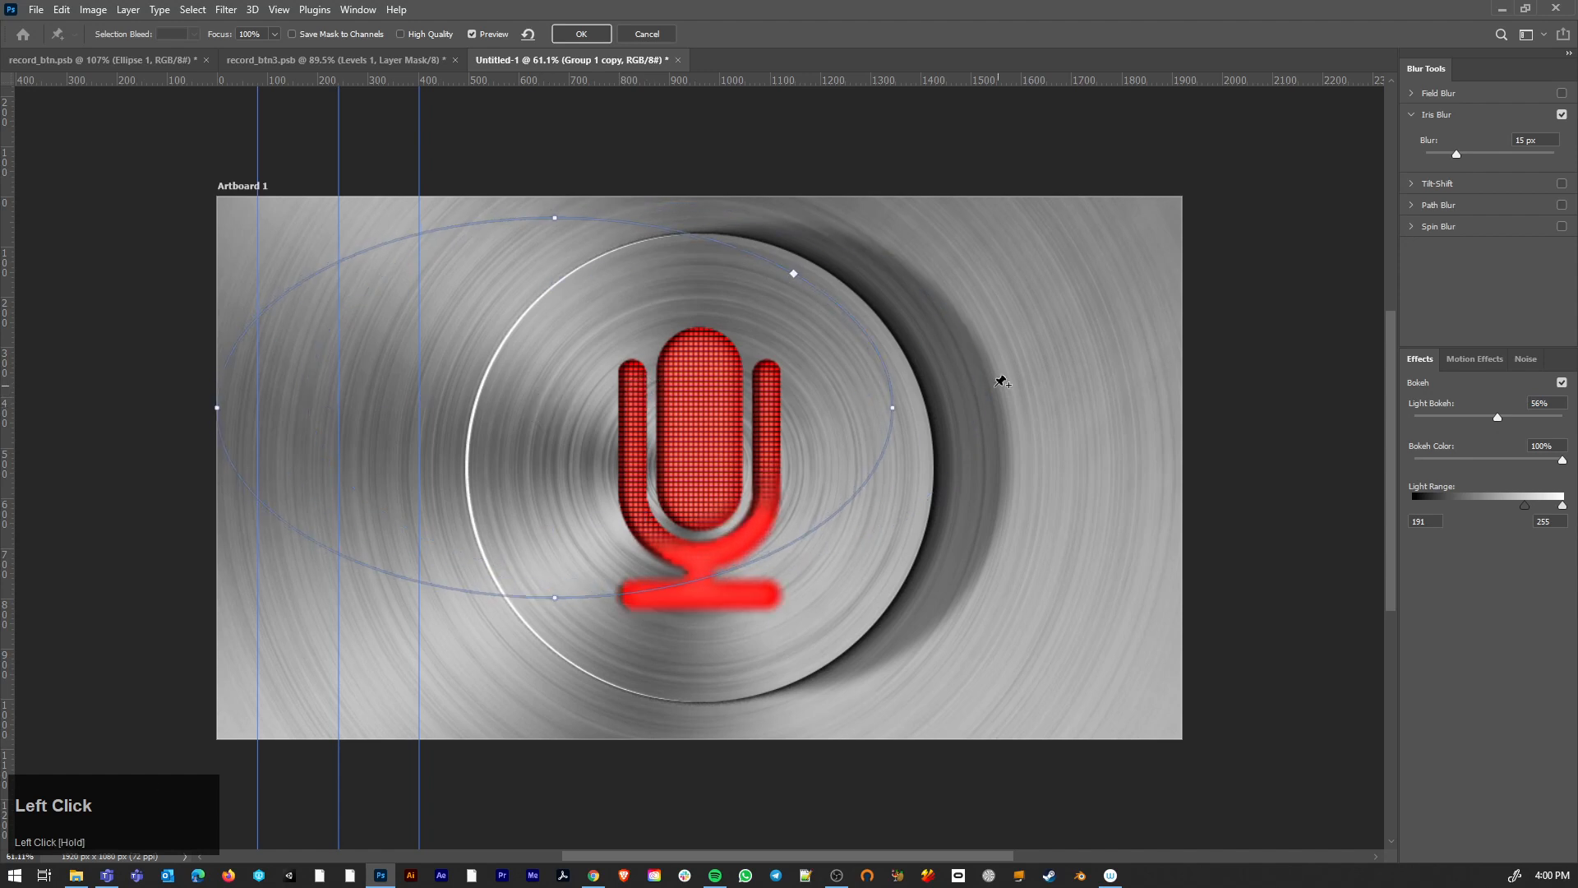
pyautogui.moveTo(892, 408); pyautogui.dragTo(757, 410)
pyautogui.moveTo(555, 408); pyautogui.dragTo(546, 450)
# Add a second blur pin at the microphone's lower right and stretch its ellipse into a diagonal that keeps the base sharp
pyautogui.click(849, 459)
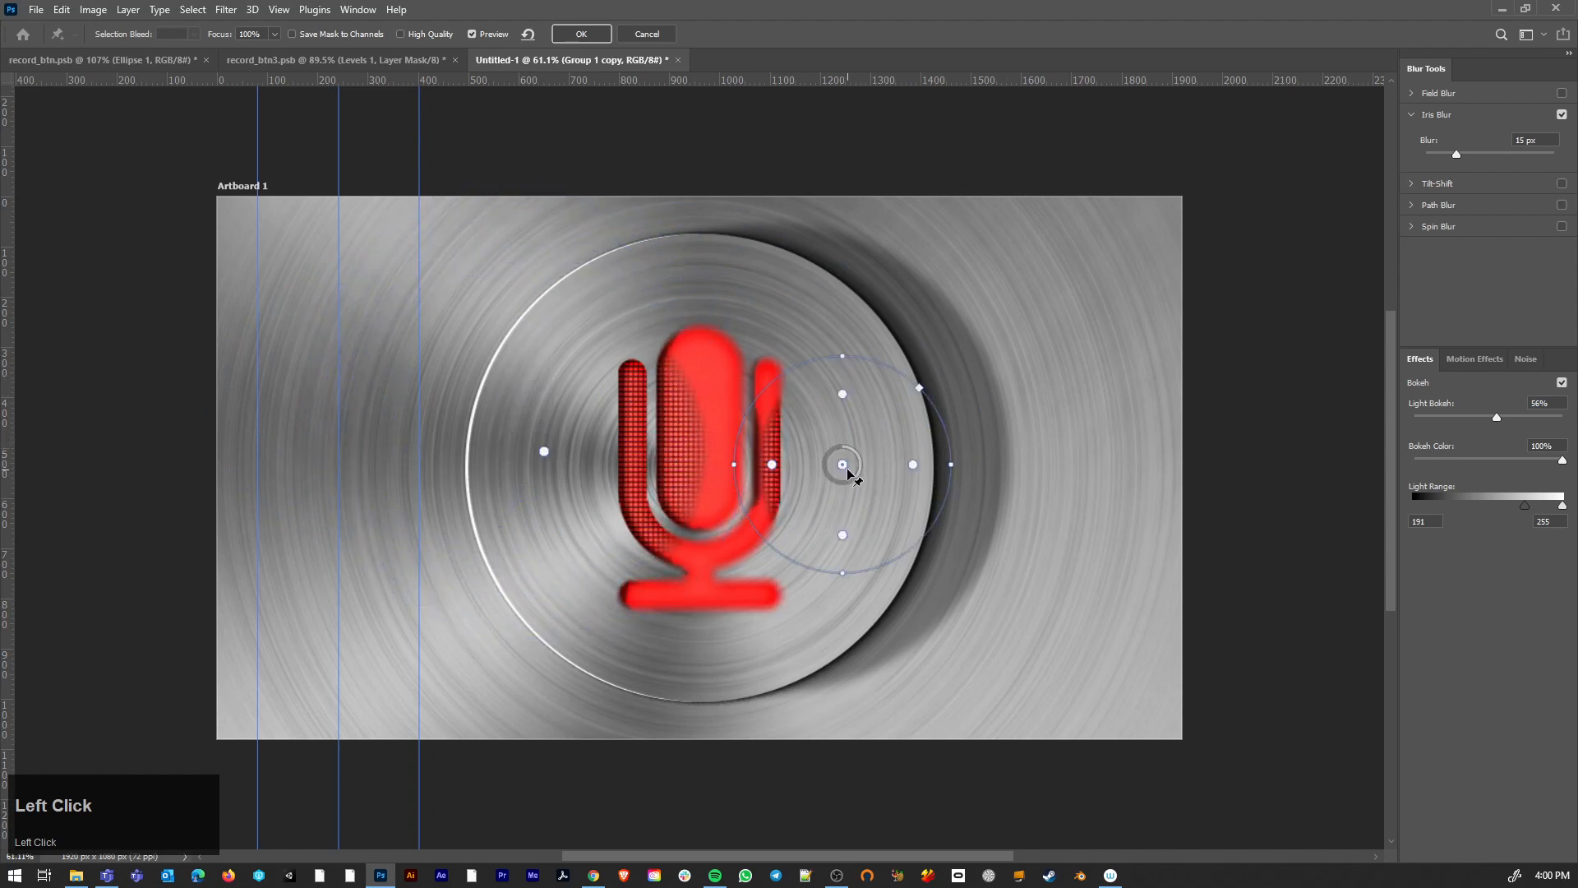
pyautogui.moveTo(847, 460); pyautogui.dragTo(830, 536)
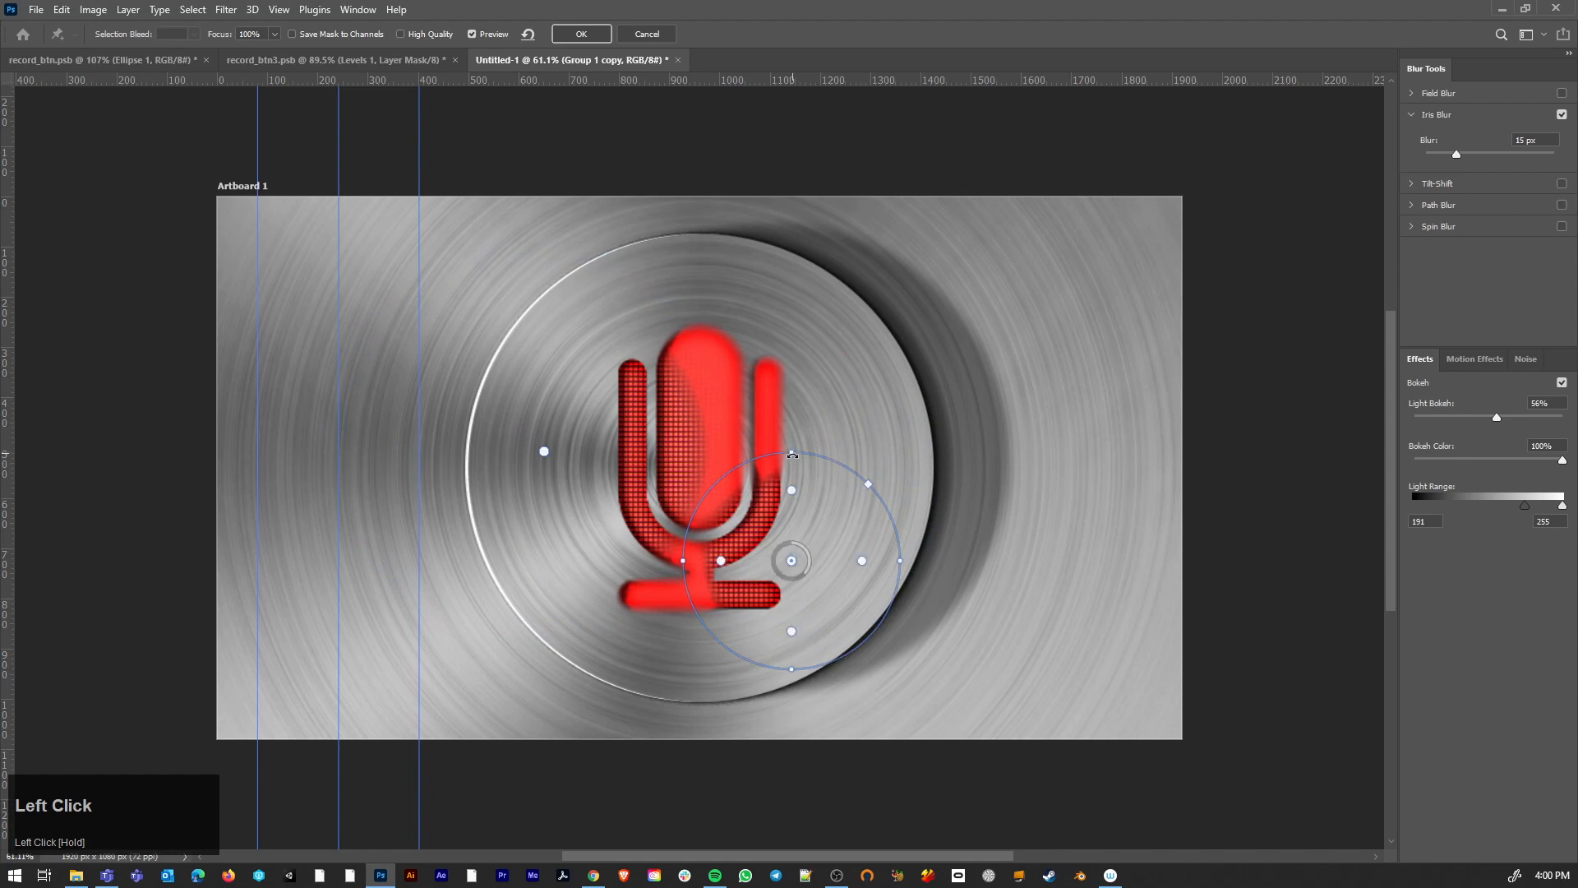
pyautogui.moveTo(868, 485); pyautogui.dragTo(950, 353)
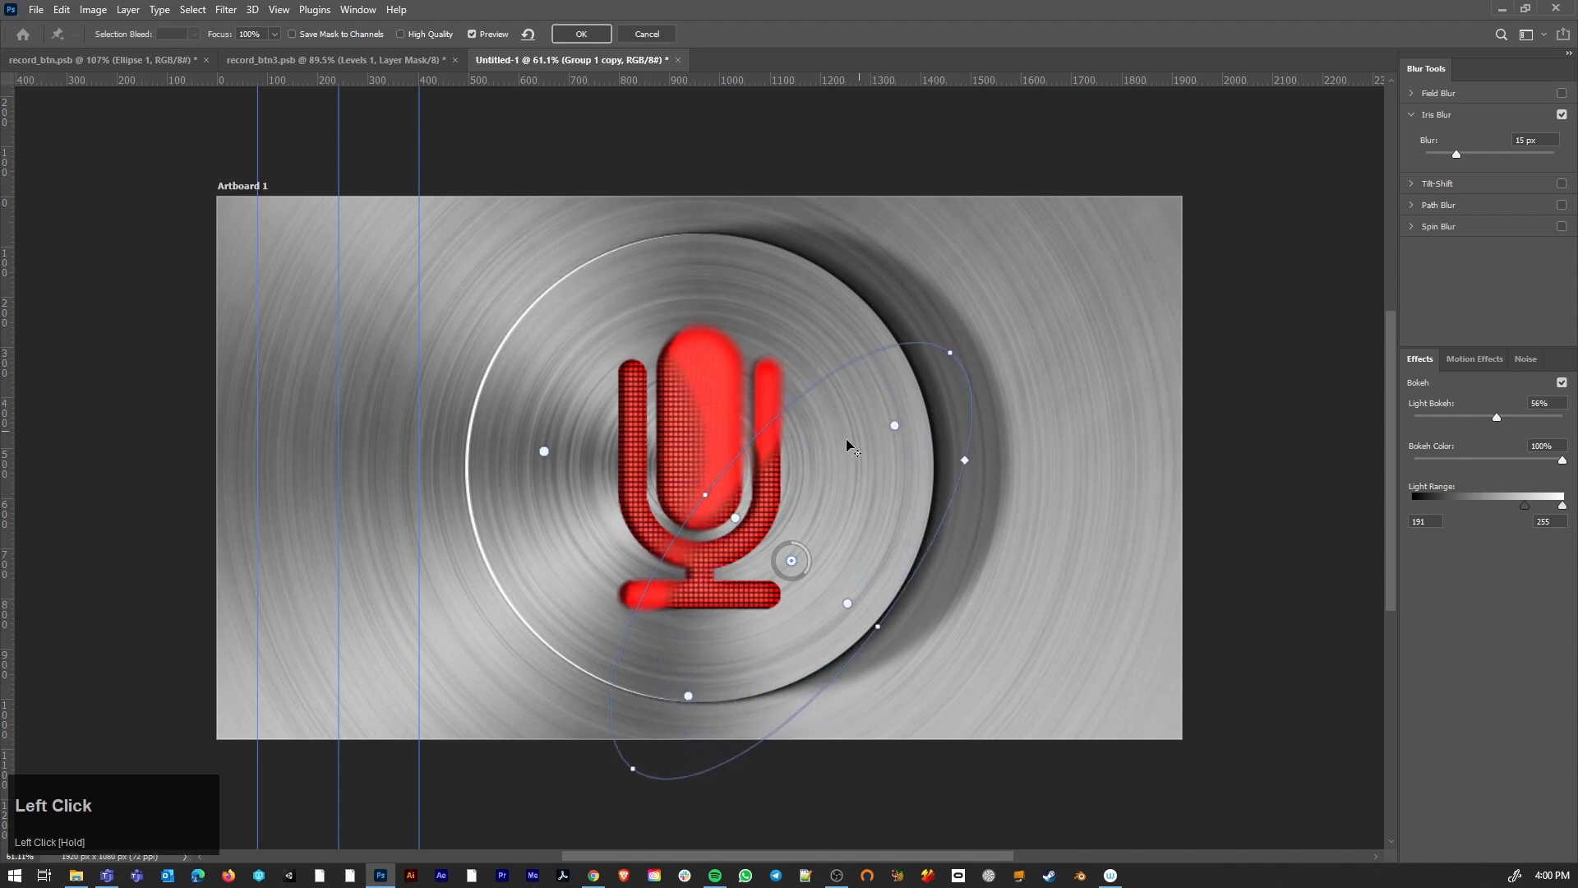
pyautogui.moveTo(789, 561); pyautogui.dragTo(787, 539)
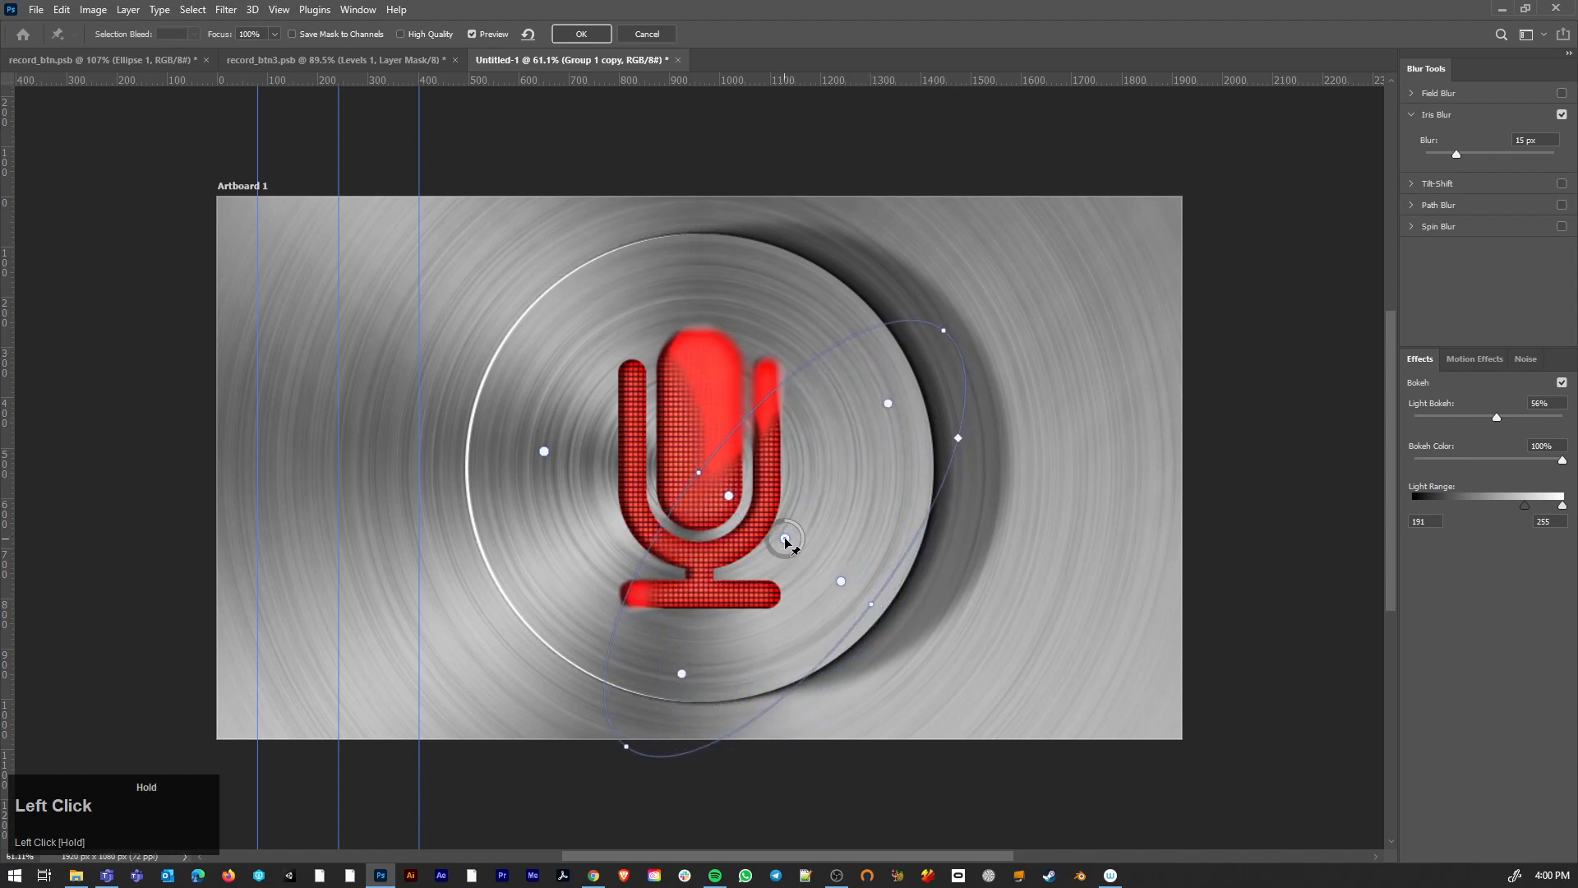
pyautogui.moveTo(625, 746); pyautogui.dragTo(651, 737)
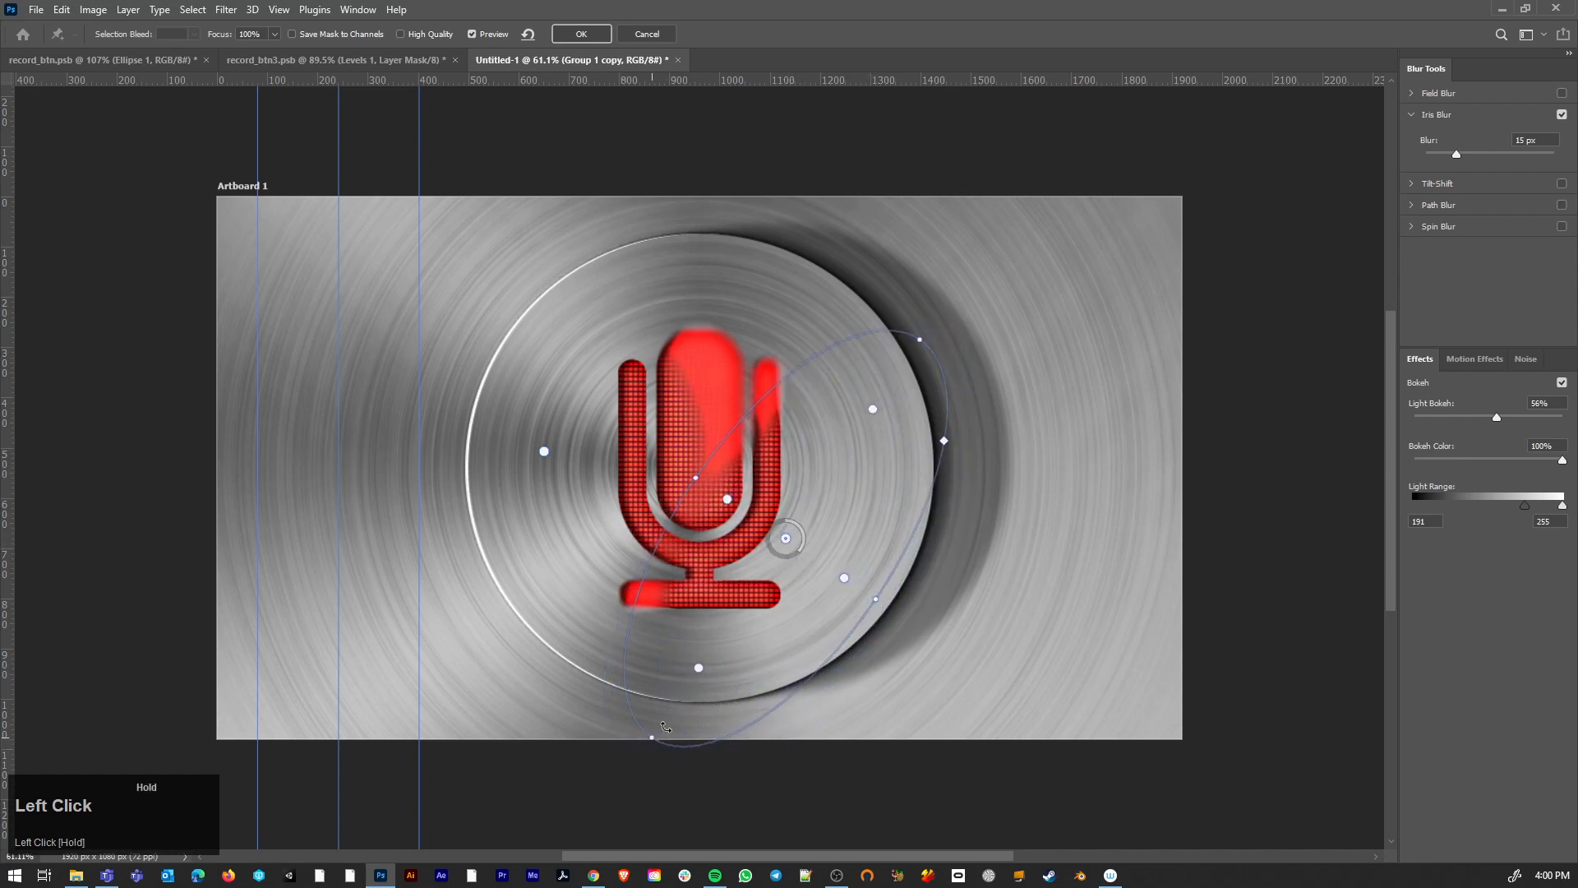
# Reduce the Iris Blur to 6 px and slightly rotate and shorten the second ellipse
pyautogui.moveTo(1458, 151); pyautogui.dragTo(1442, 154)
pyautogui.scroll(1, 704, 425)
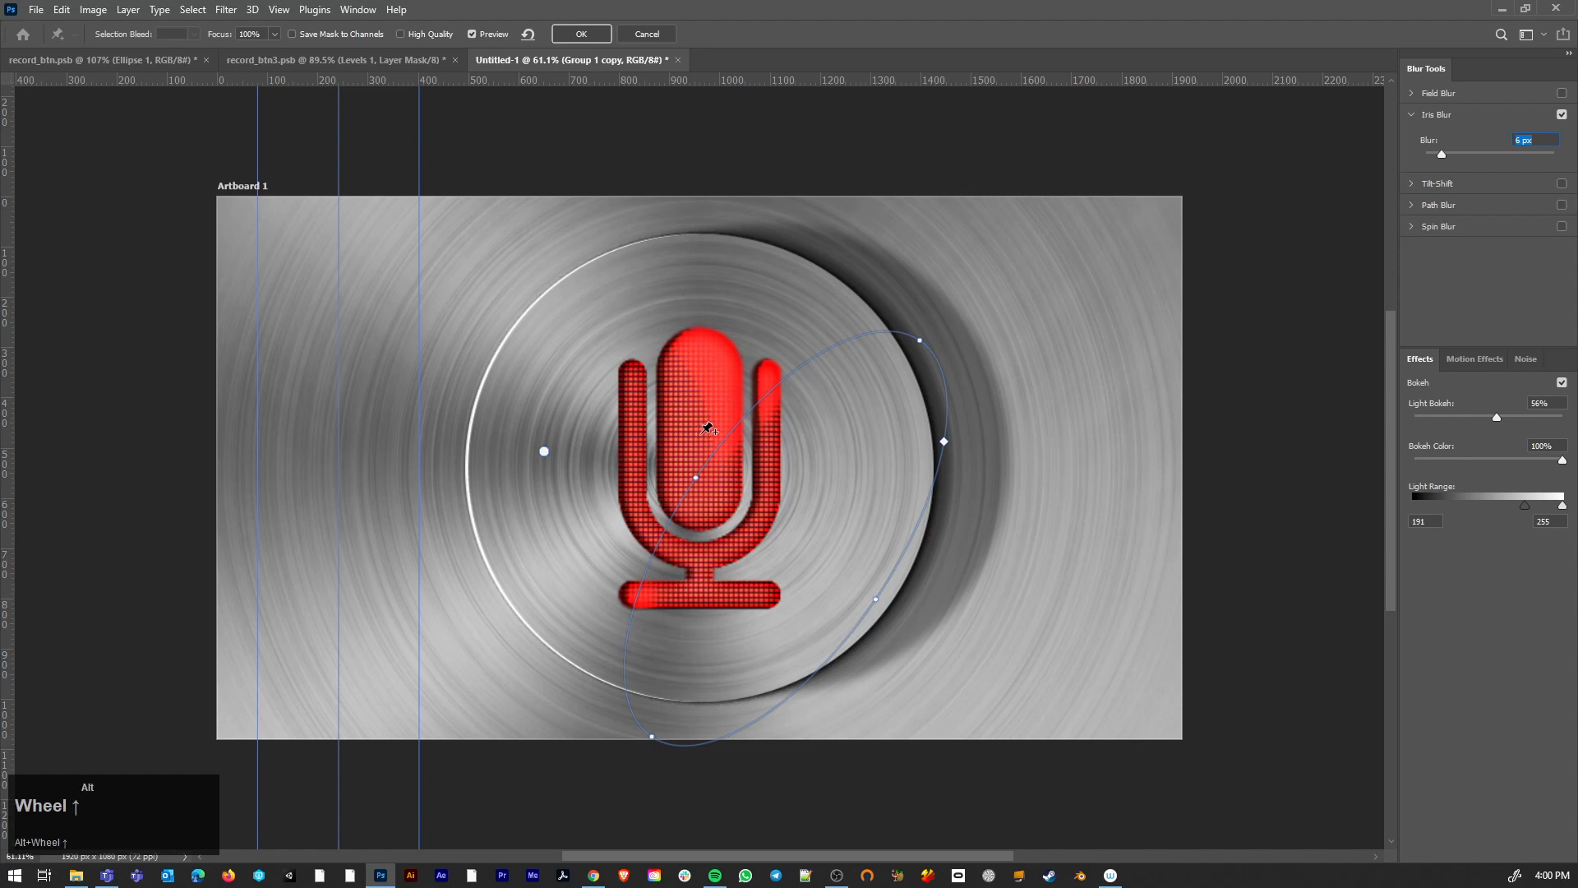
pyautogui.scroll(1, 708, 433)
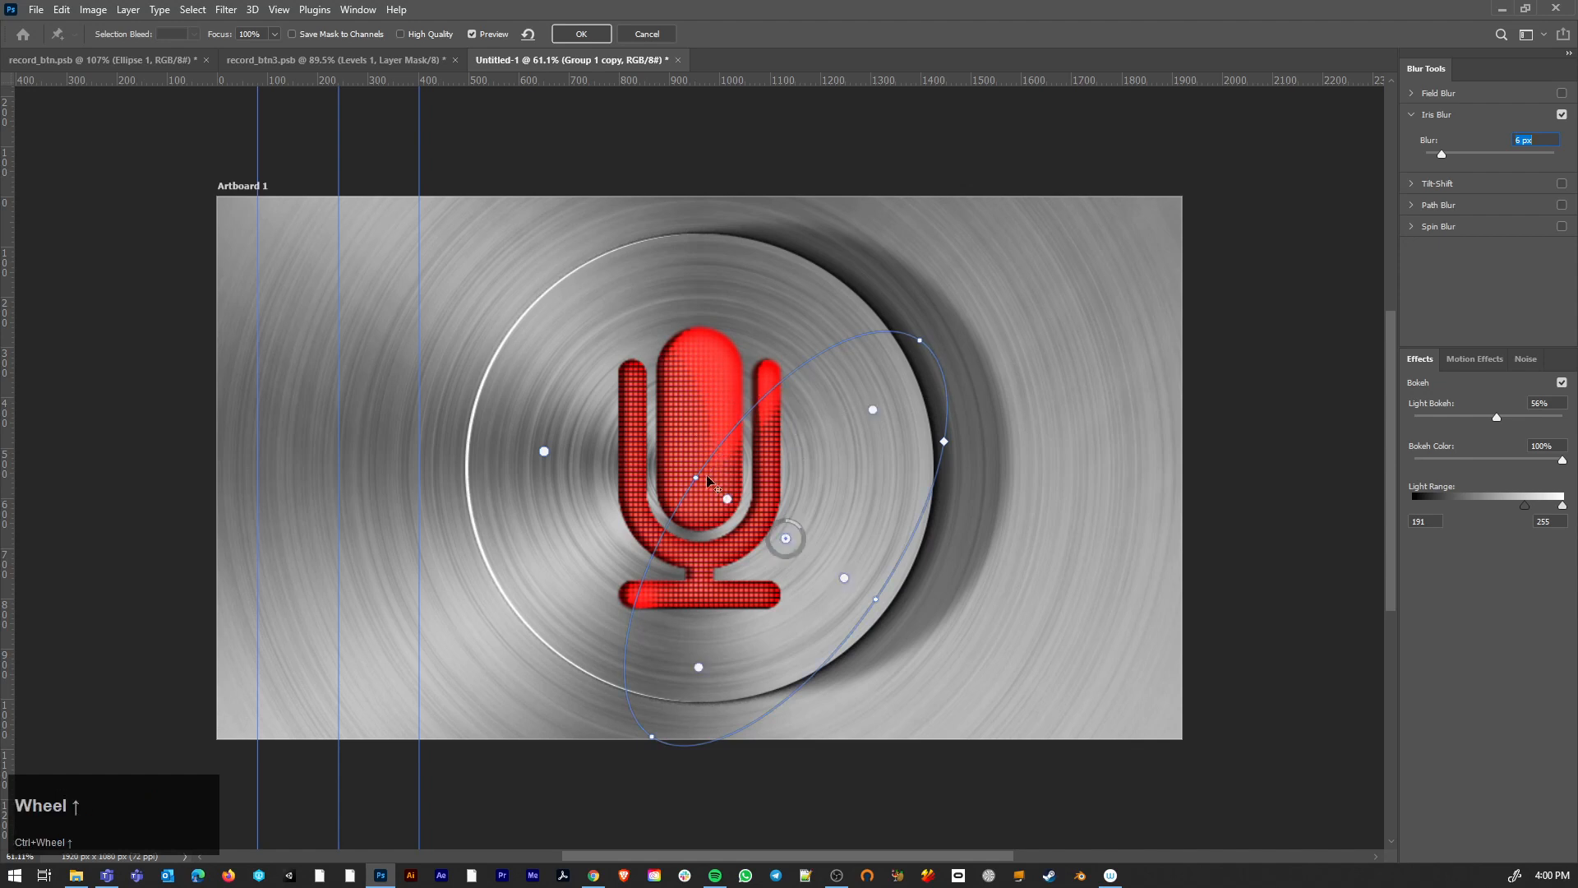
pyautogui.moveTo(918, 346)
pyautogui.mouseDown()
pyautogui.moveTo(949, 334)
pyautogui.moveTo(923, 372)
pyautogui.mouseUp()
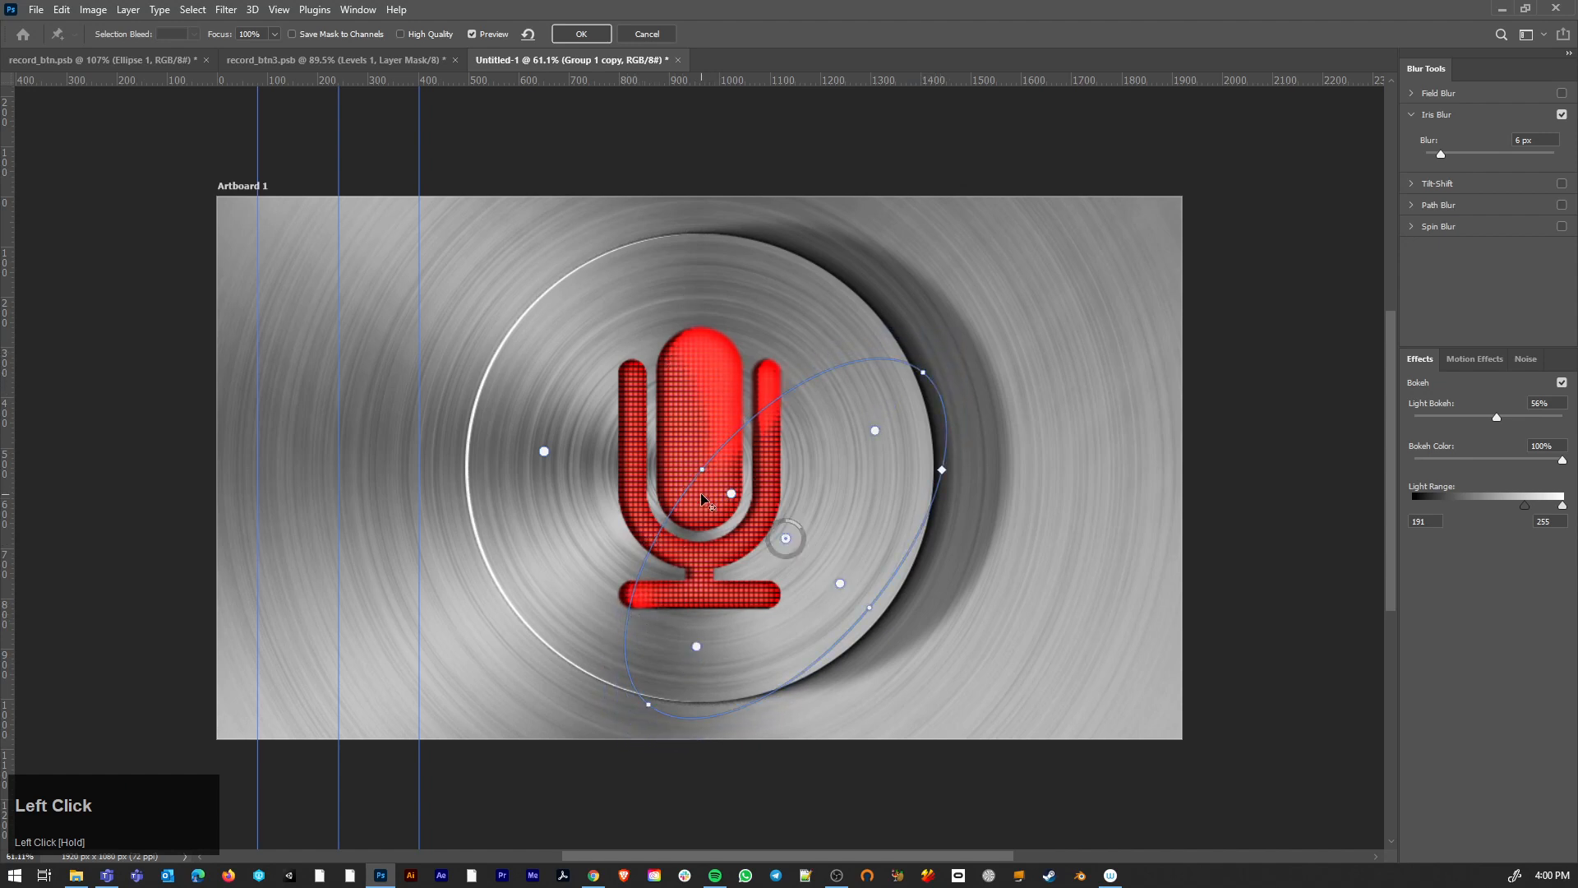
# Fine-tune the first ellipse's roundness and center position, and apply the Iris Blur
pyautogui.click(541, 450)
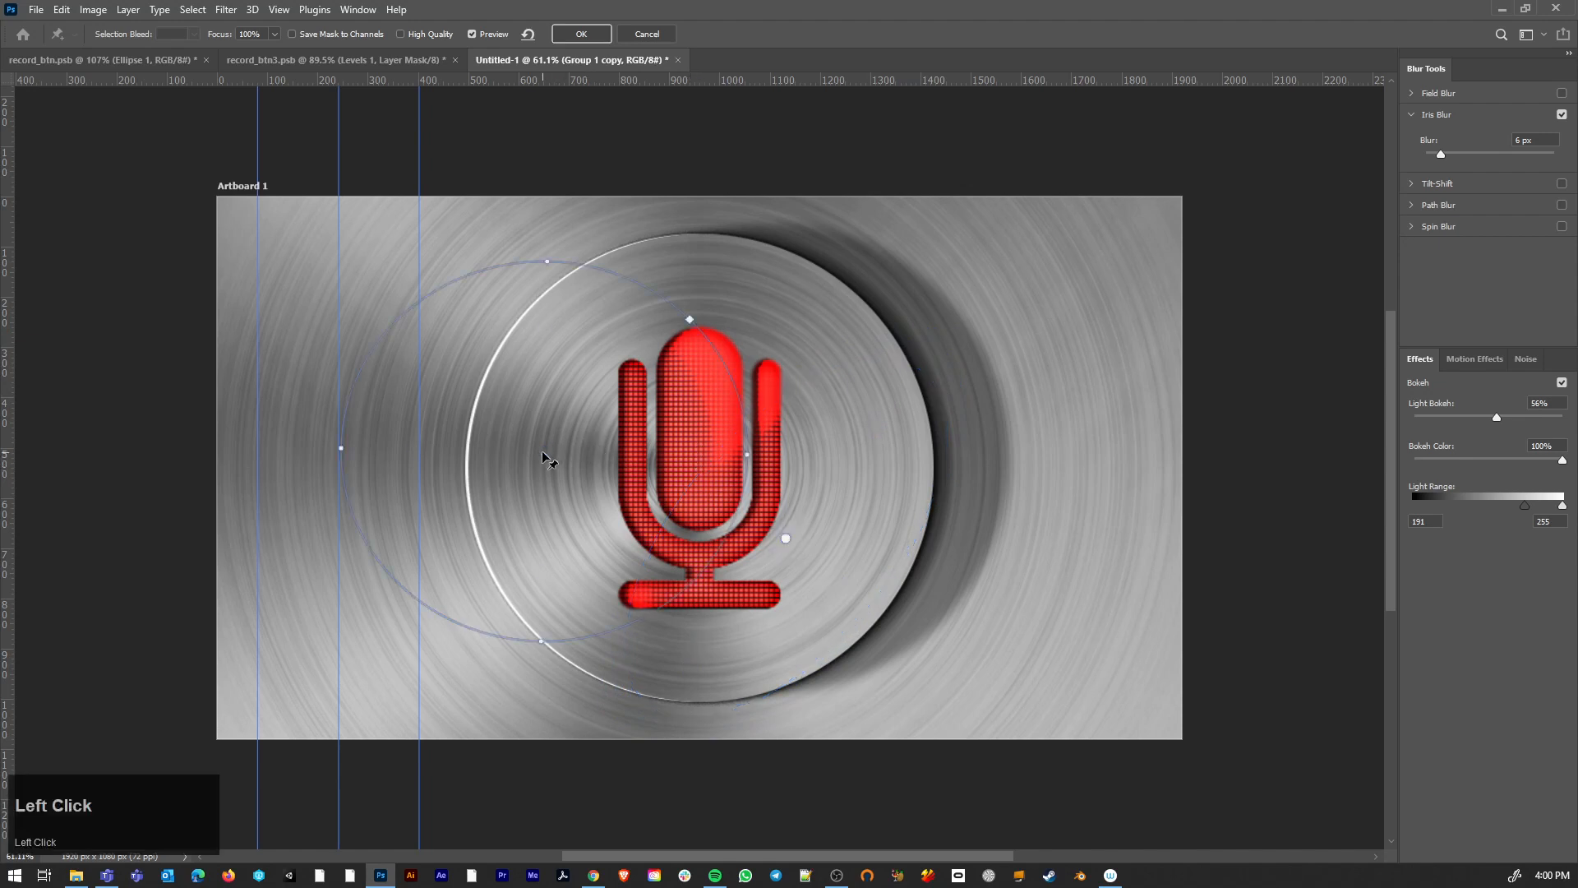
pyautogui.moveTo(694, 321); pyautogui.dragTo(604, 358)
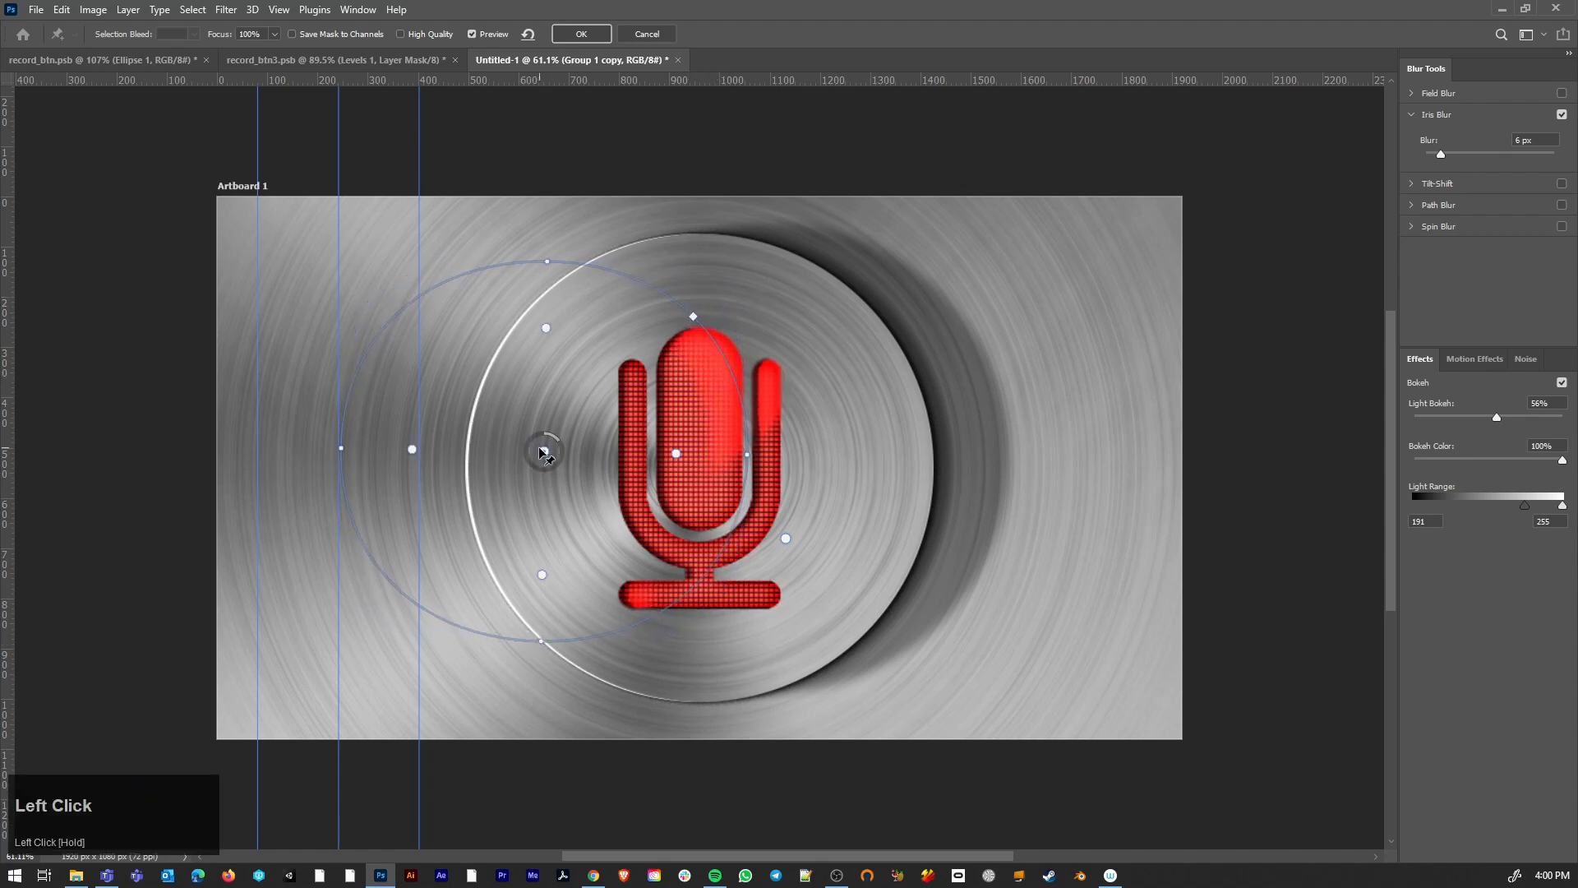
pyautogui.moveTo(545, 451)
pyautogui.mouseDown()
pyautogui.moveTo(529, 445)
pyautogui.moveTo(541, 440)
pyautogui.mouseUp()
pyautogui.click(581, 34)
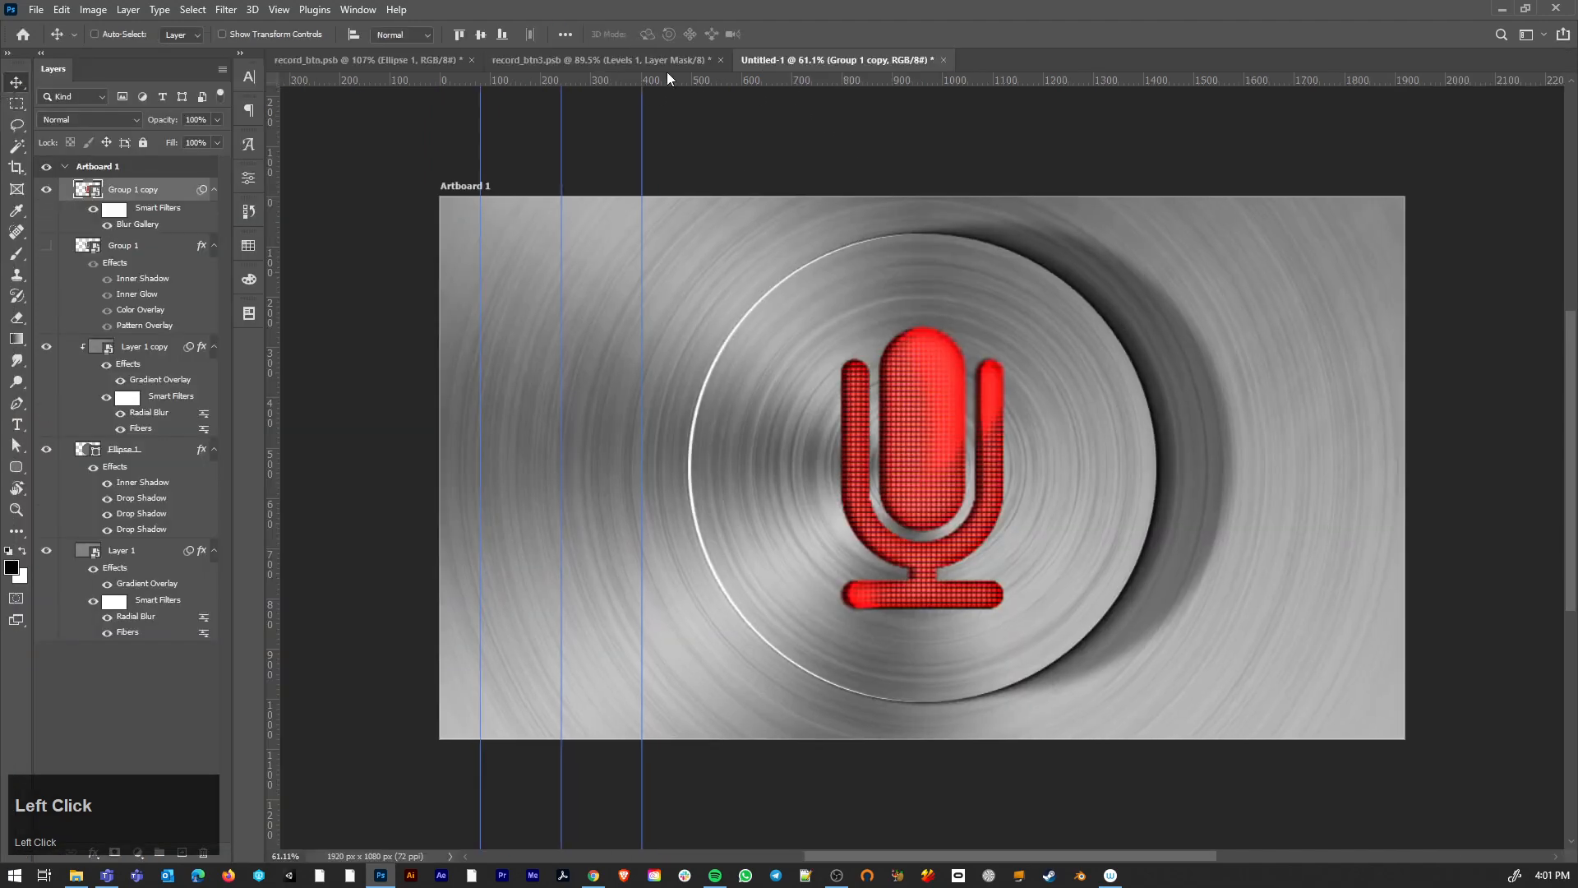
# Show the Group 1 microphone layer beneath its blurred copy and compare the icon with and without each layer
pyautogui.keyDown('alt'); pyautogui.scroll(2, 978, 538); pyautogui.keyUp('alt')
pyautogui.keyDown('alt'); pyautogui.scroll(3, 978, 541); pyautogui.keyUp('alt')
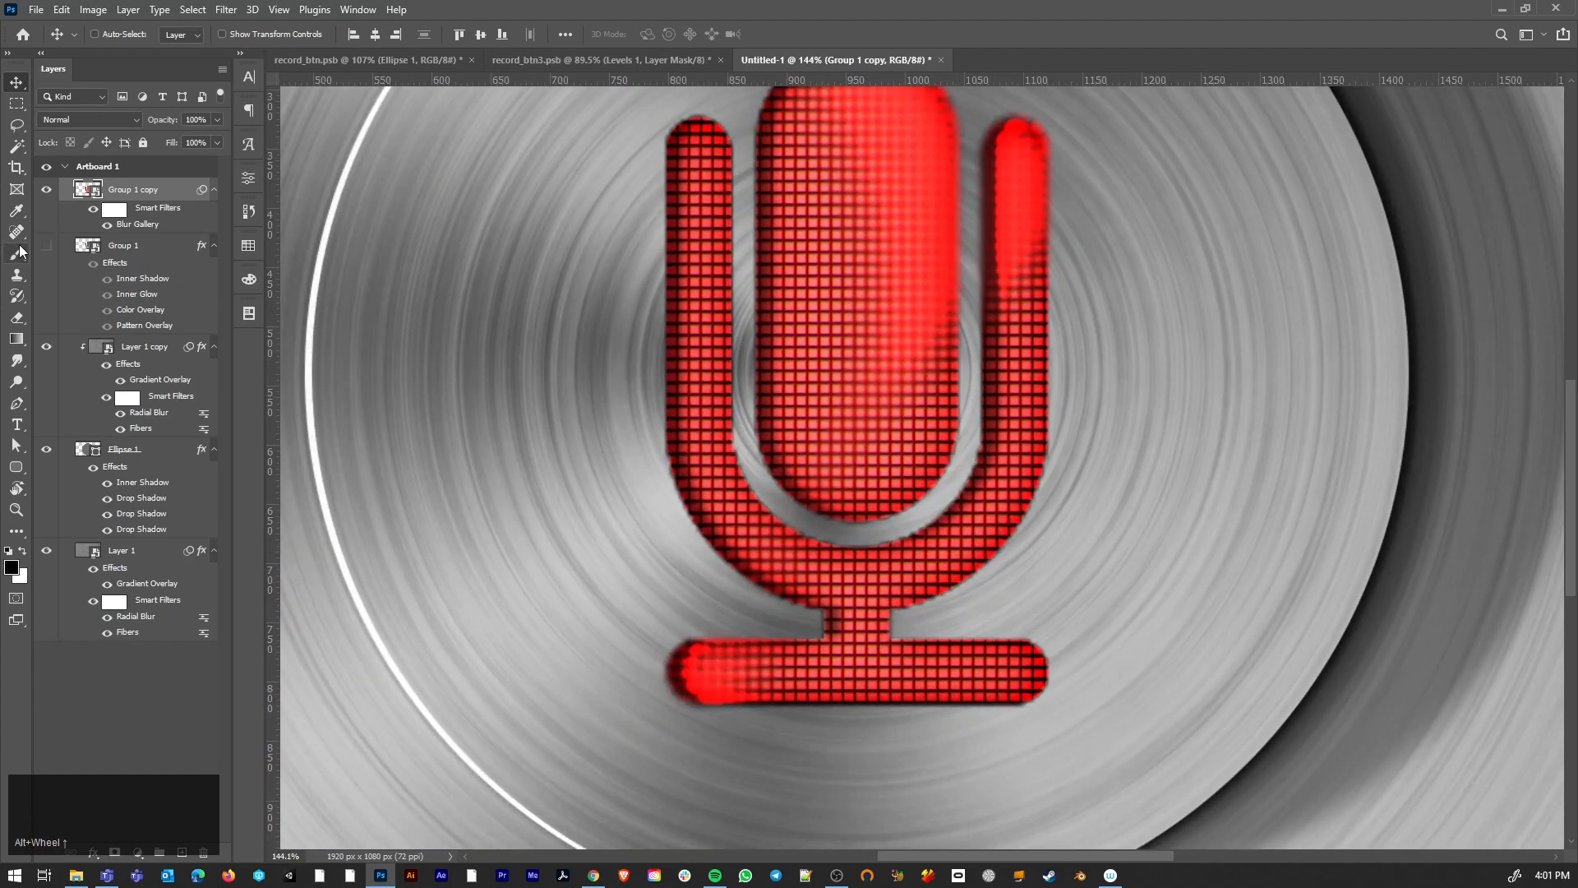
pyautogui.click(47, 246)
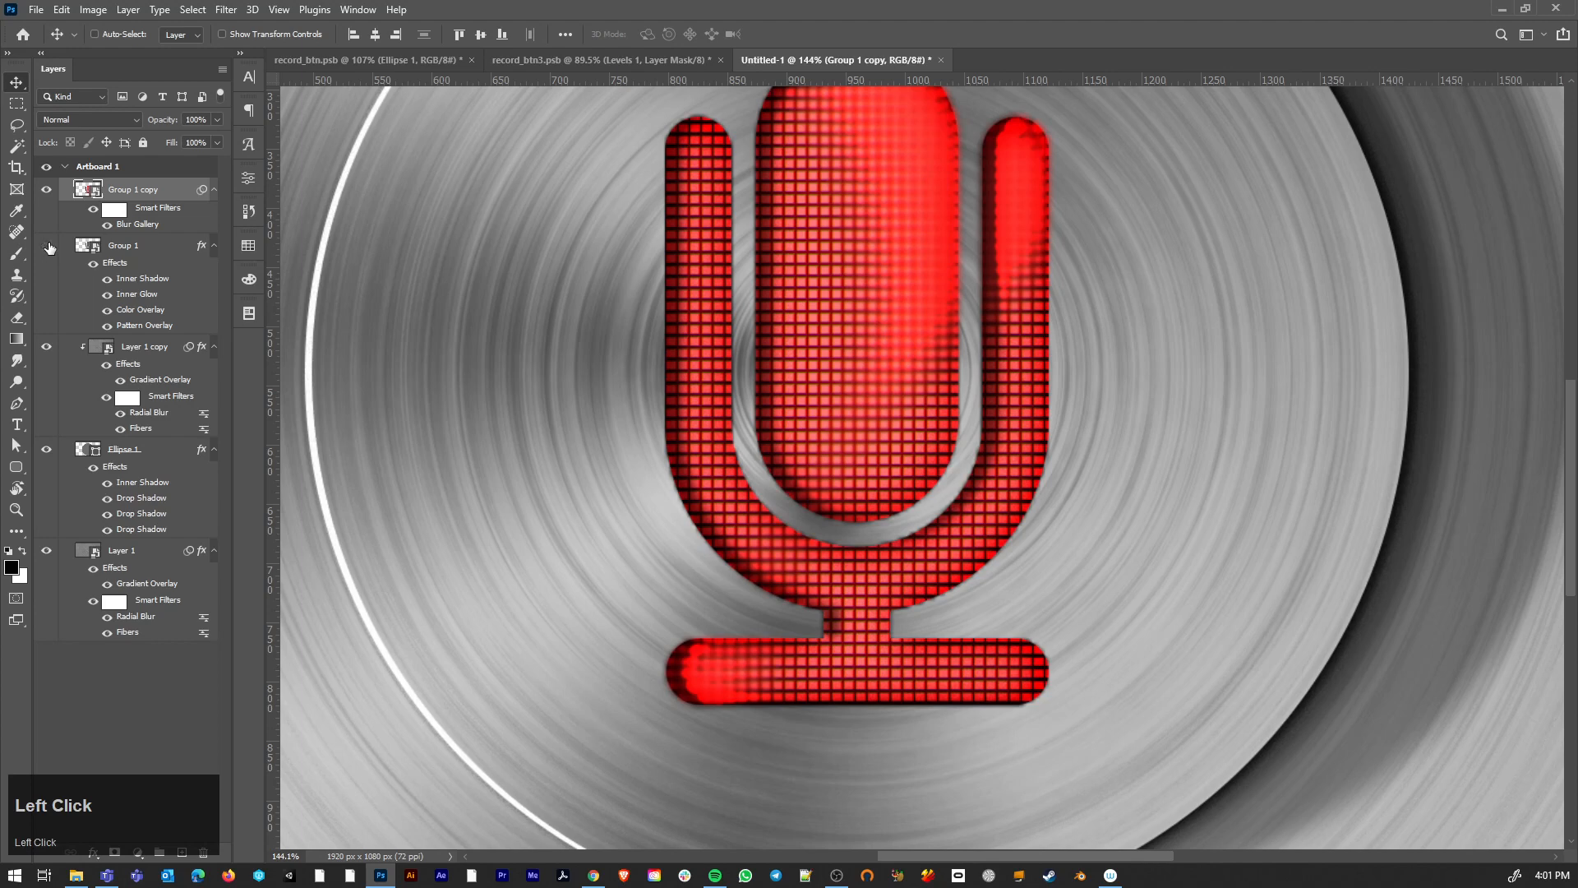
pyautogui.click(49, 248)
pyautogui.click(48, 192)
pyautogui.click(47, 191)
pyautogui.keyDown('alt'); pyautogui.scroll(-3, 824, 465); pyautogui.keyUp('alt')
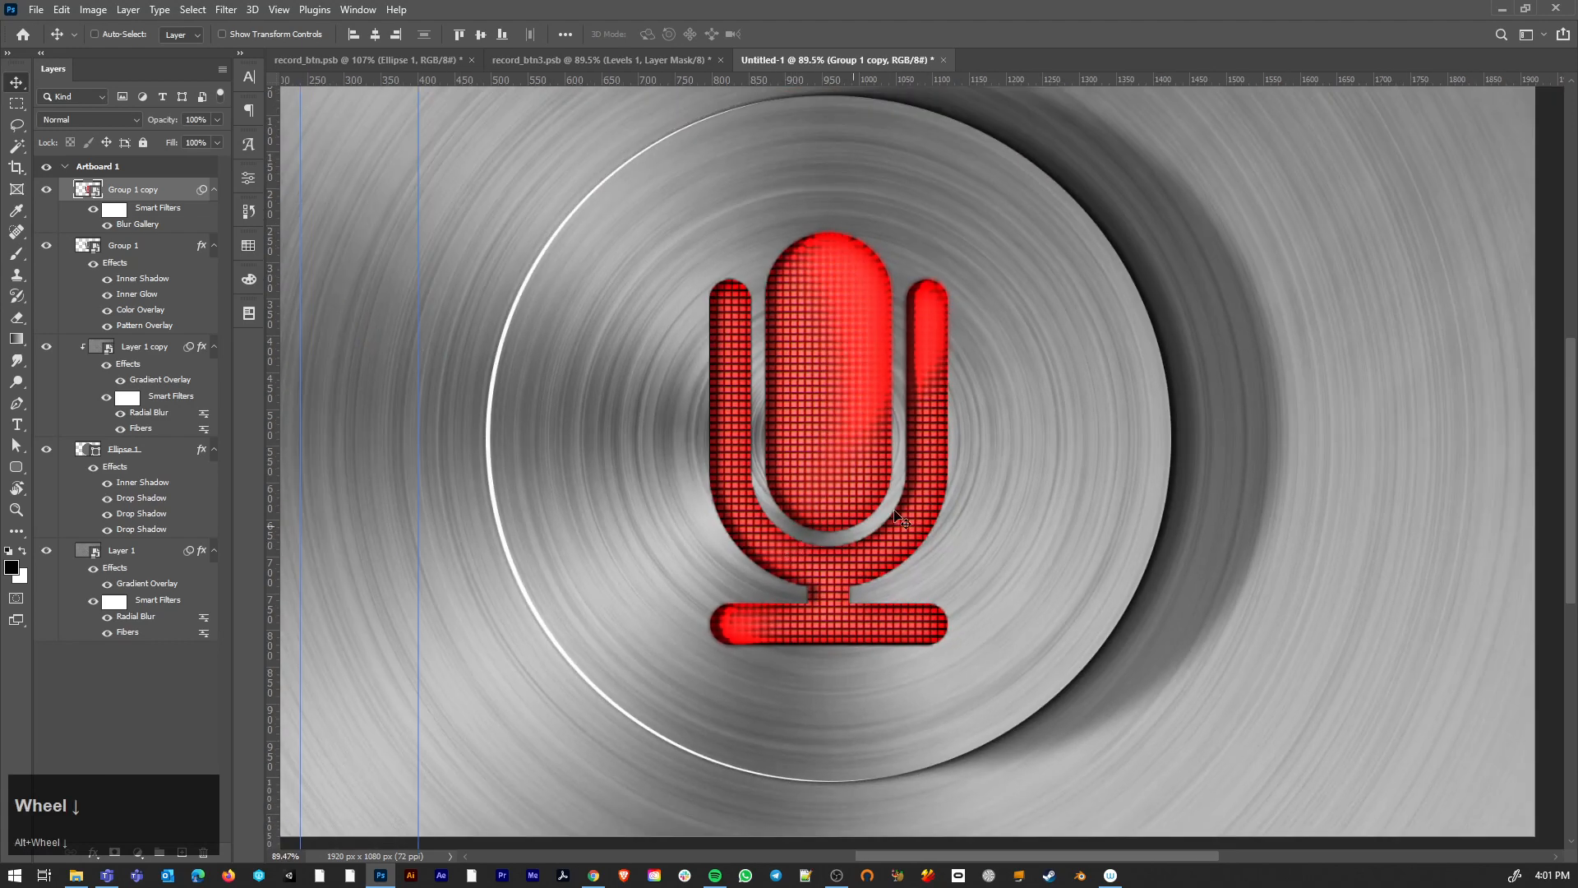
pyautogui.keyDown('alt'); pyautogui.scroll(-2, 827, 556); pyautogui.keyUp('alt')
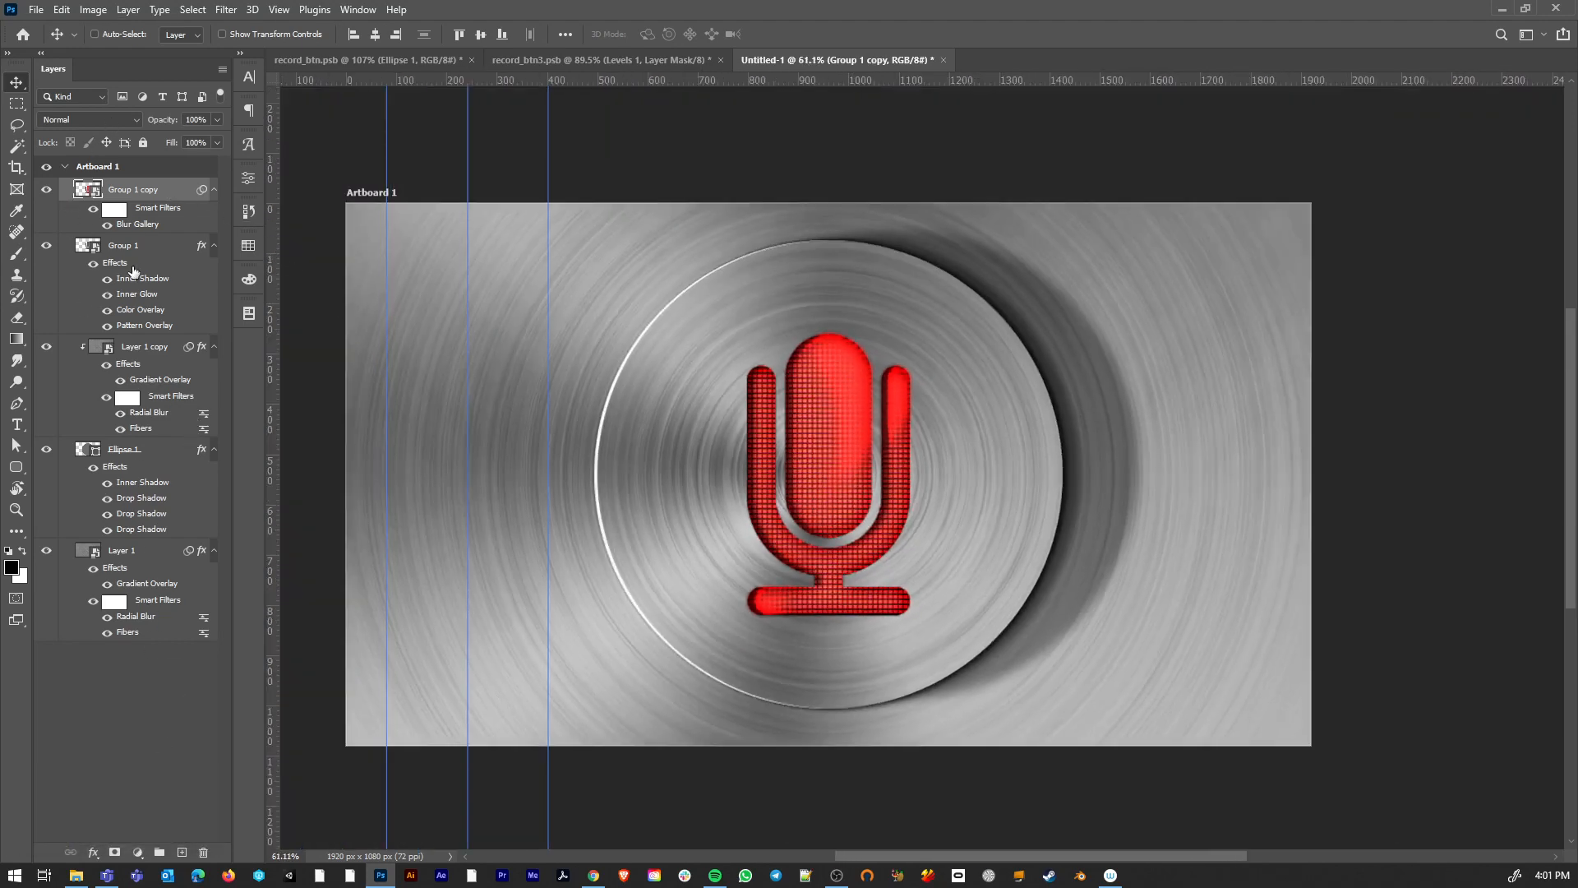
# Open the contents of the Group 1 copy smart object and return to the main artboard document
pyautogui.doubleClick(83, 194)
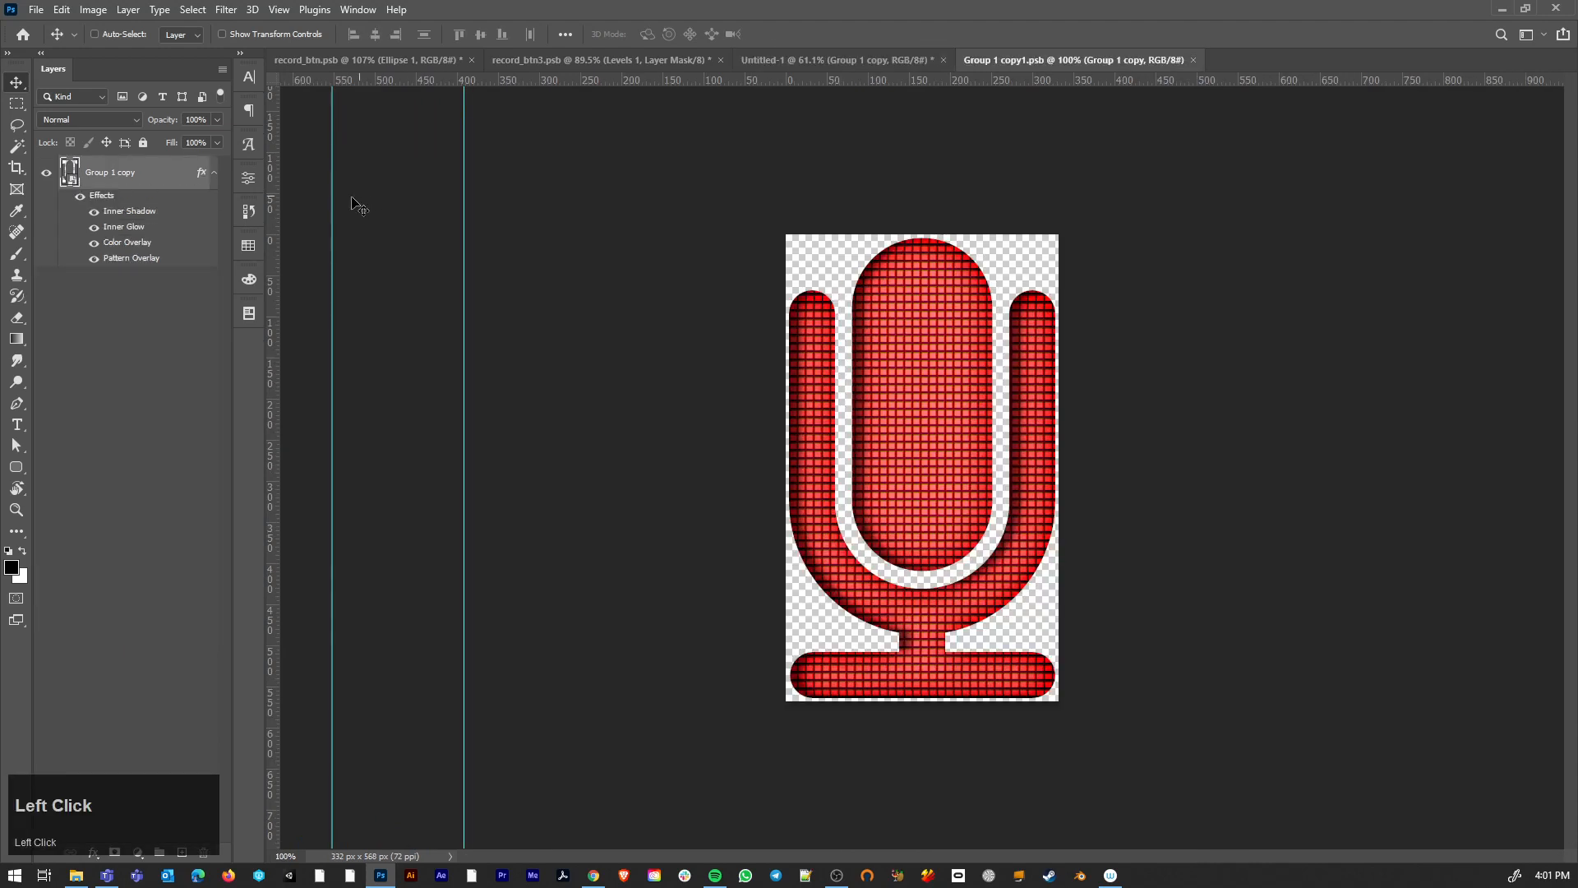
pyautogui.rightClick(136, 176)
pyautogui.click(189, 579)
pyautogui.click(802, 62)
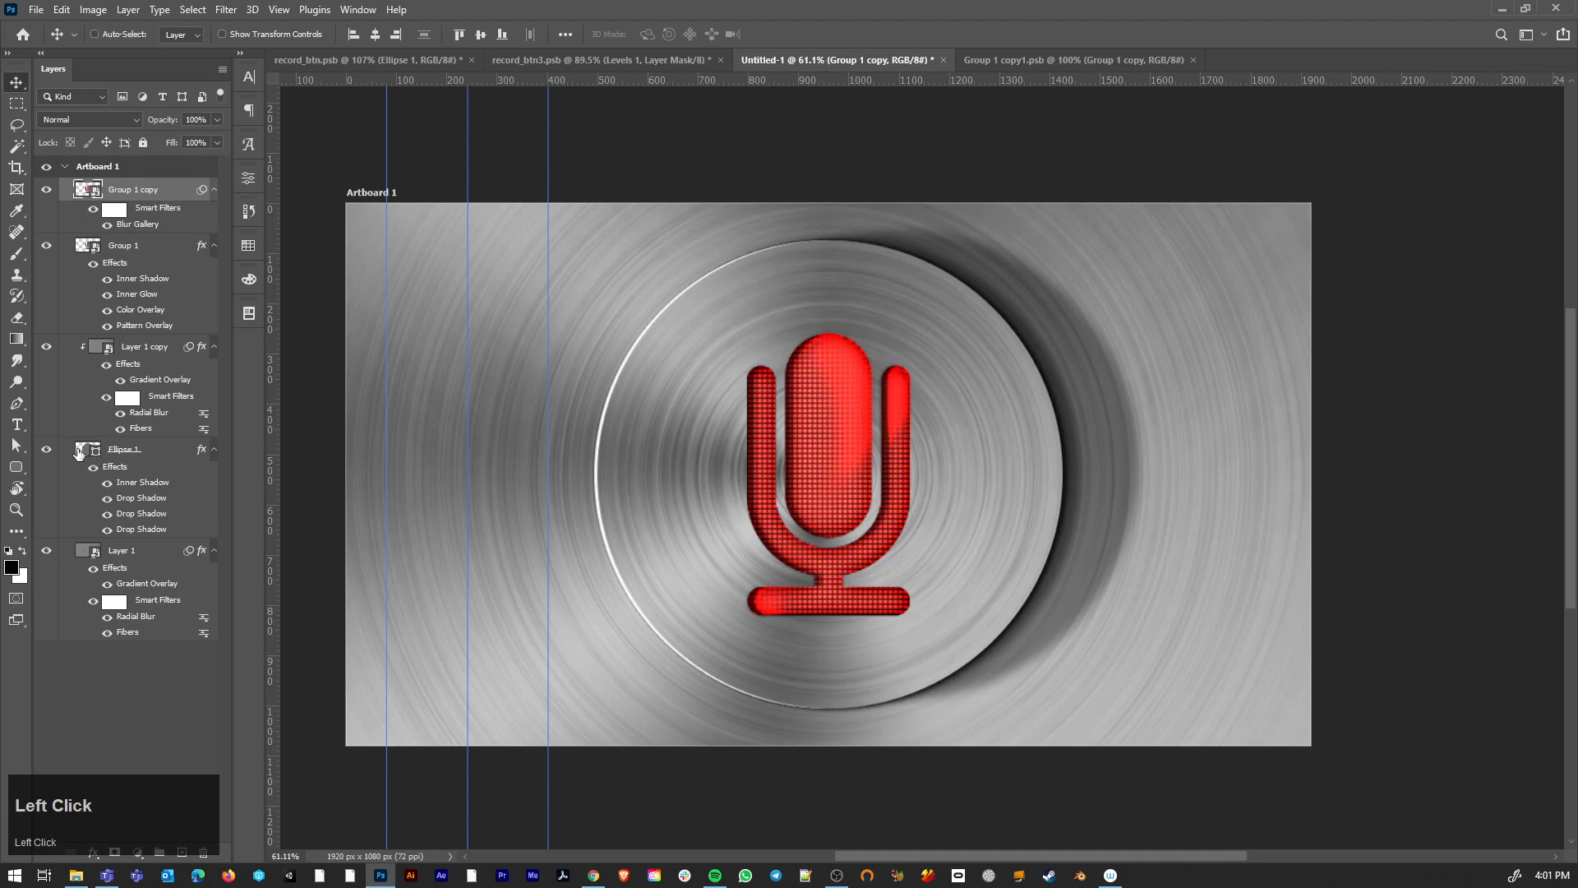
# Duplicate the Ellipse 1 disc and move the original above the clipped Layer 1 copy texture
pyautogui.click(46, 450)
pyautogui.click(46, 451)
pyautogui.click(153, 455)
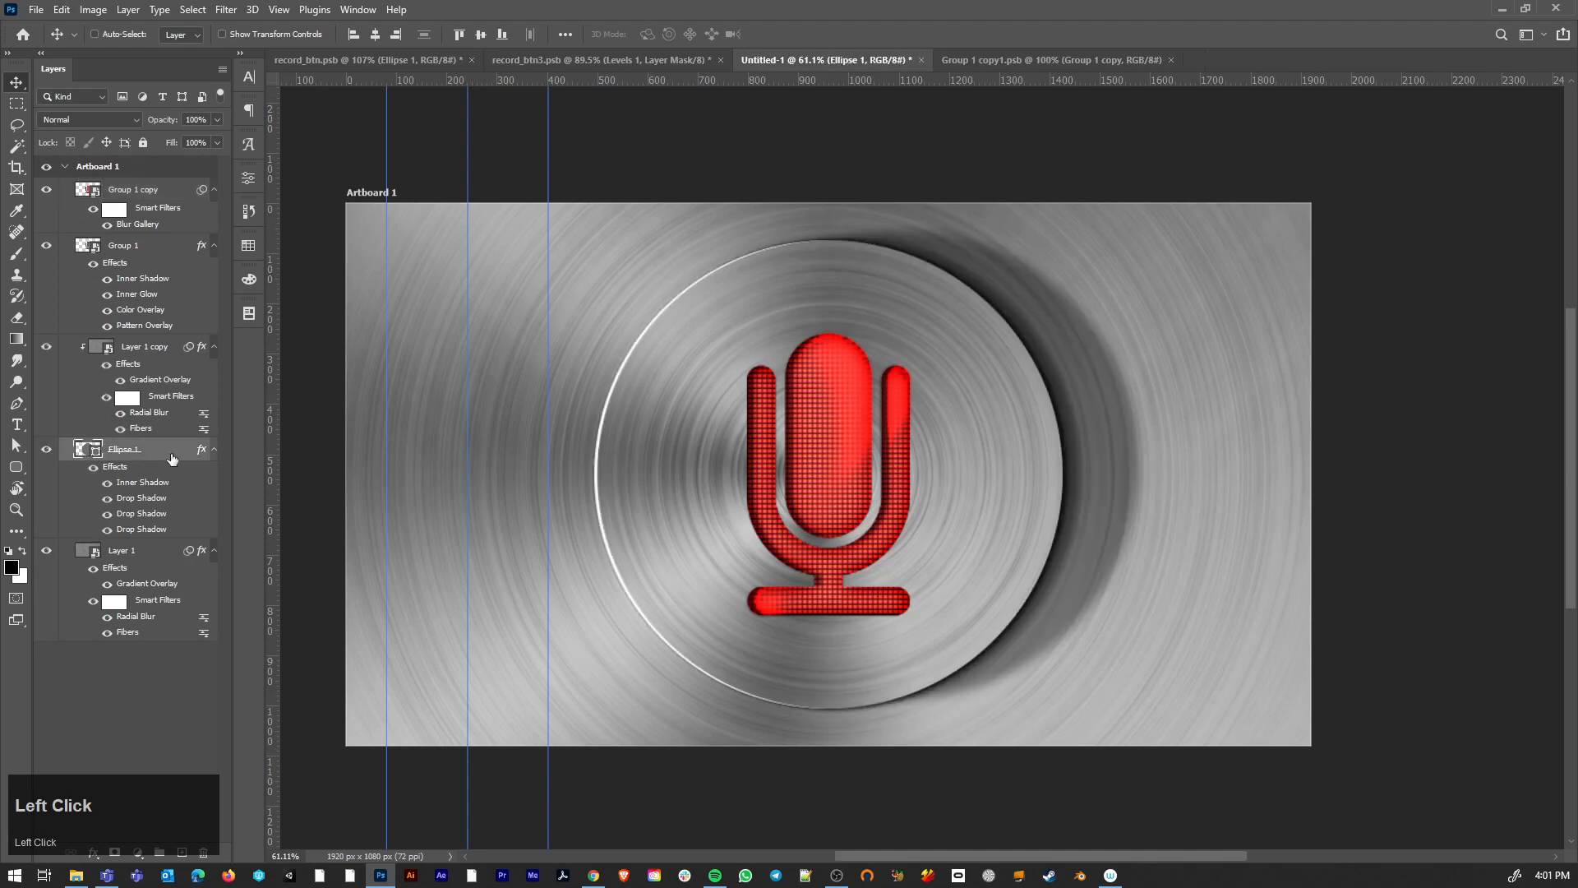
pyautogui.hotkey('ctrl', 'j')
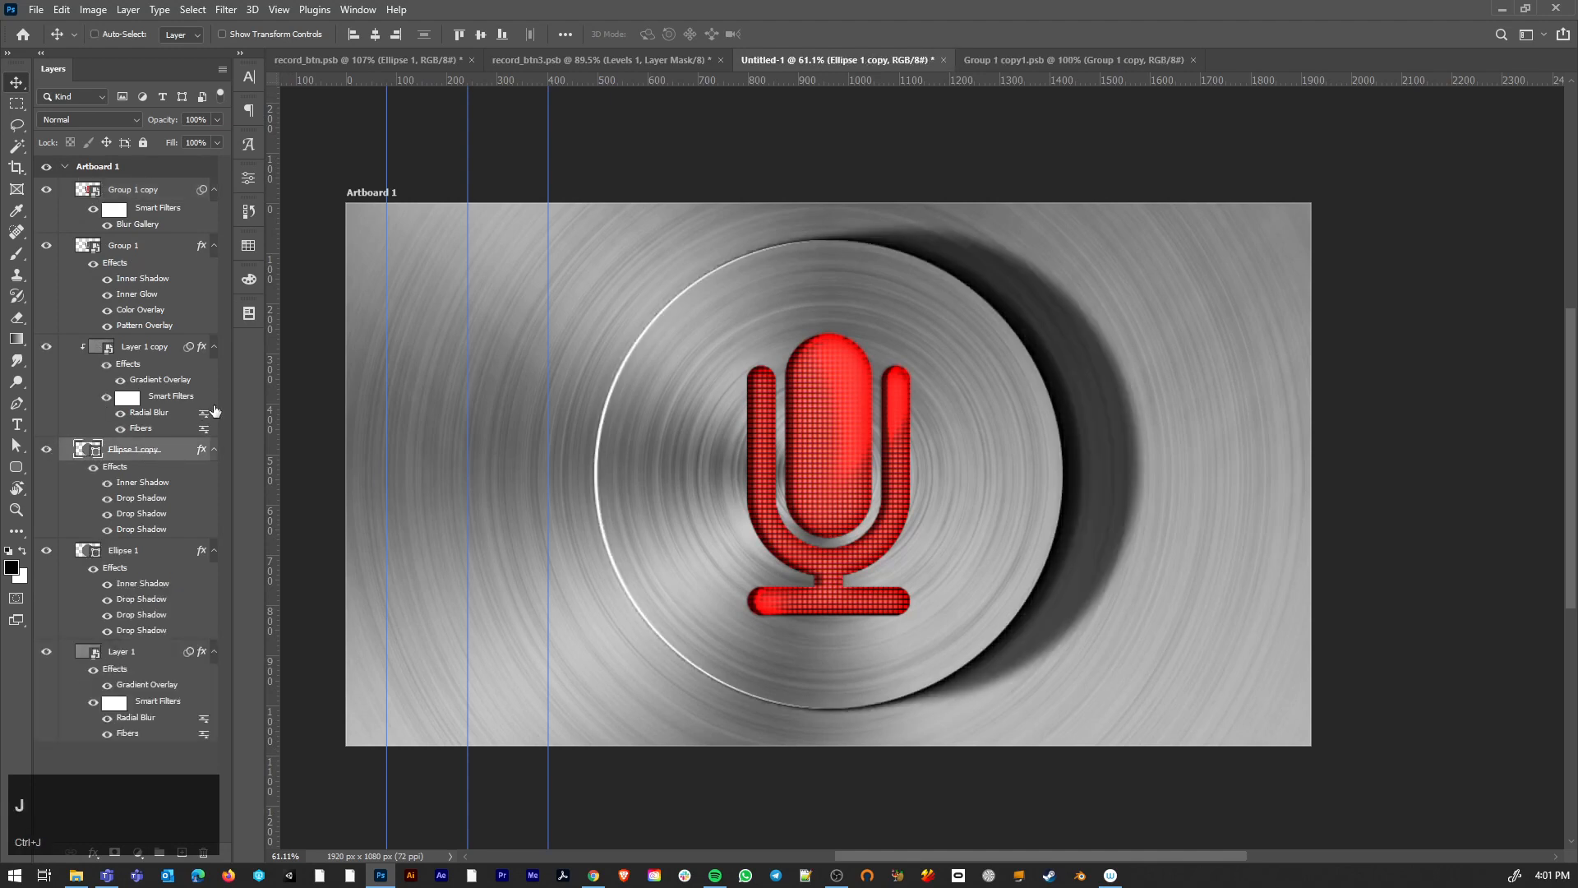
pyautogui.moveTo(140, 544); pyautogui.dragTo(153, 352)
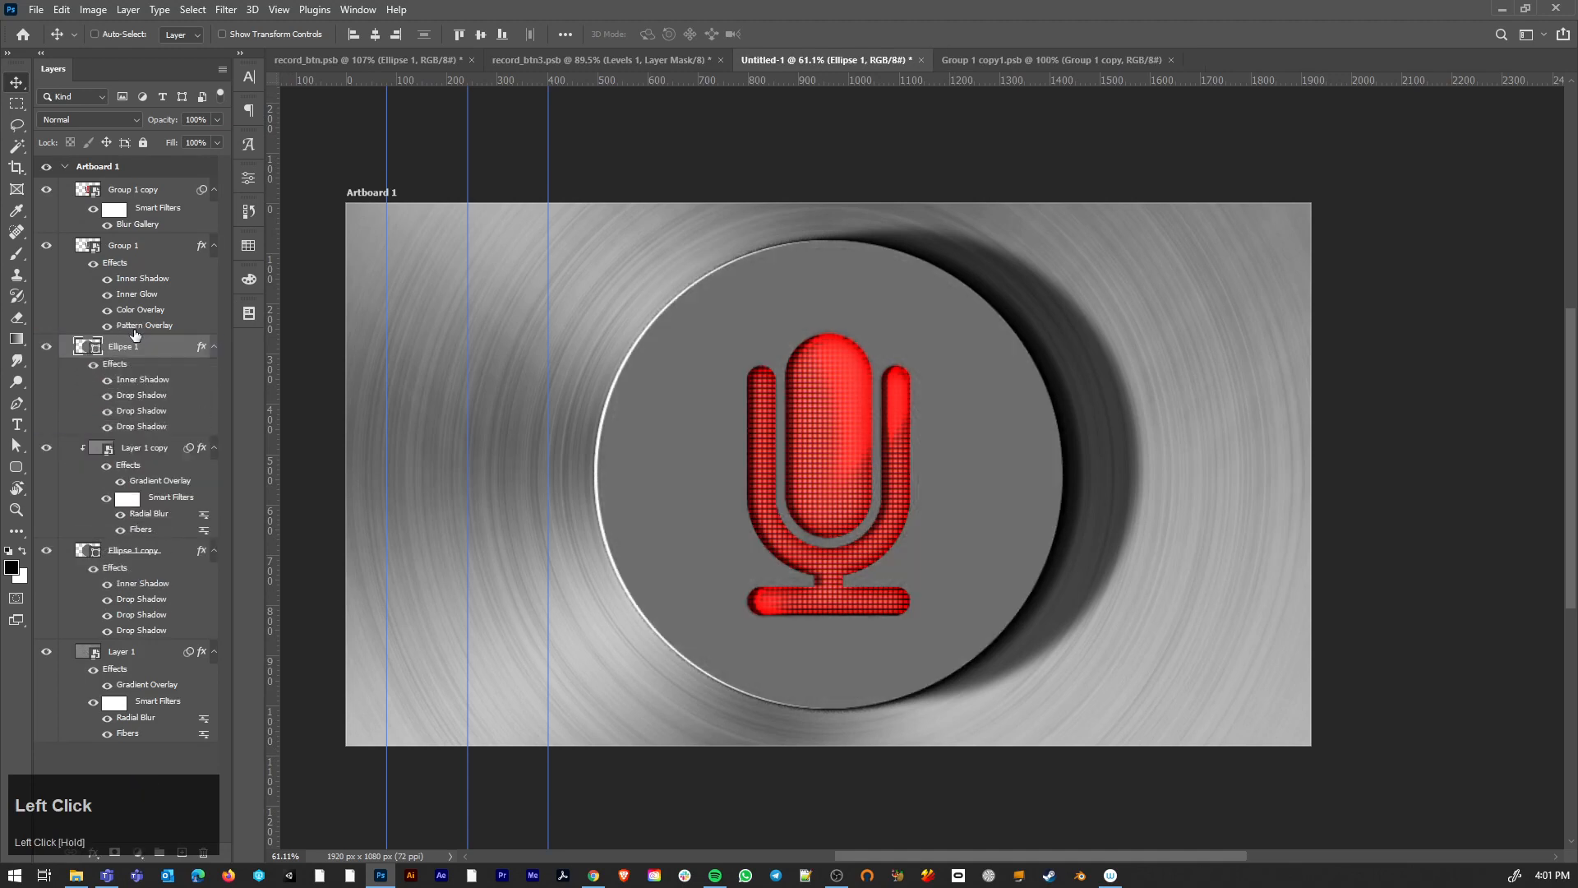
# Scale Ellipse 1 down slightly around its center to form a smaller disc inside the metal one
pyautogui.press('ctrl')
pyautogui.hotkey('ctrl', 't')
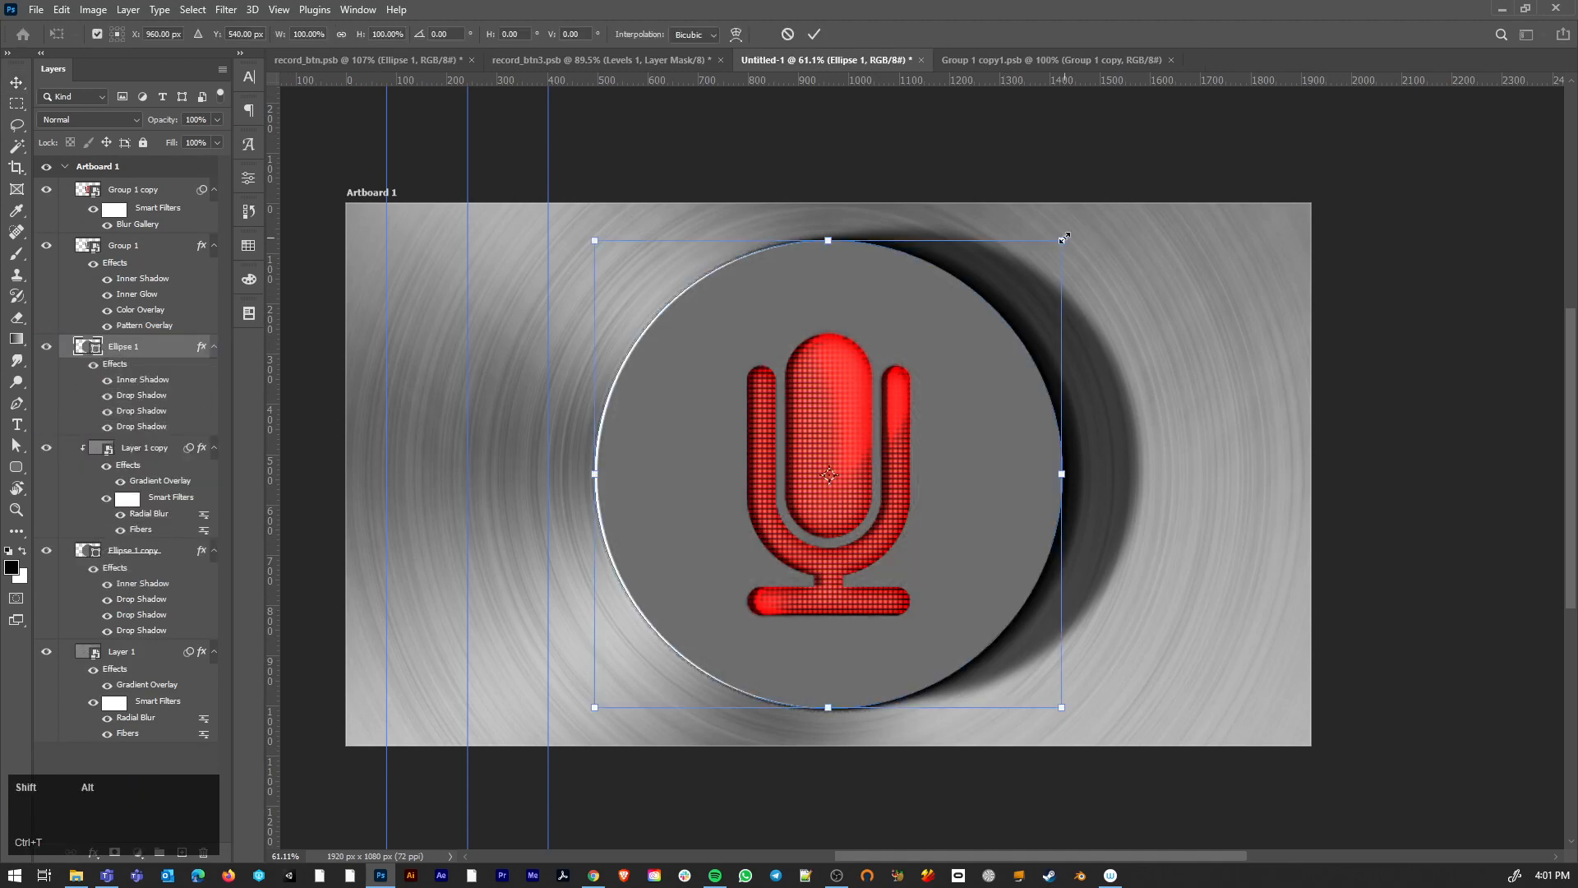
pyautogui.moveTo(1060, 240); pyautogui.dragTo(1031, 270)
pyautogui.press('Return')
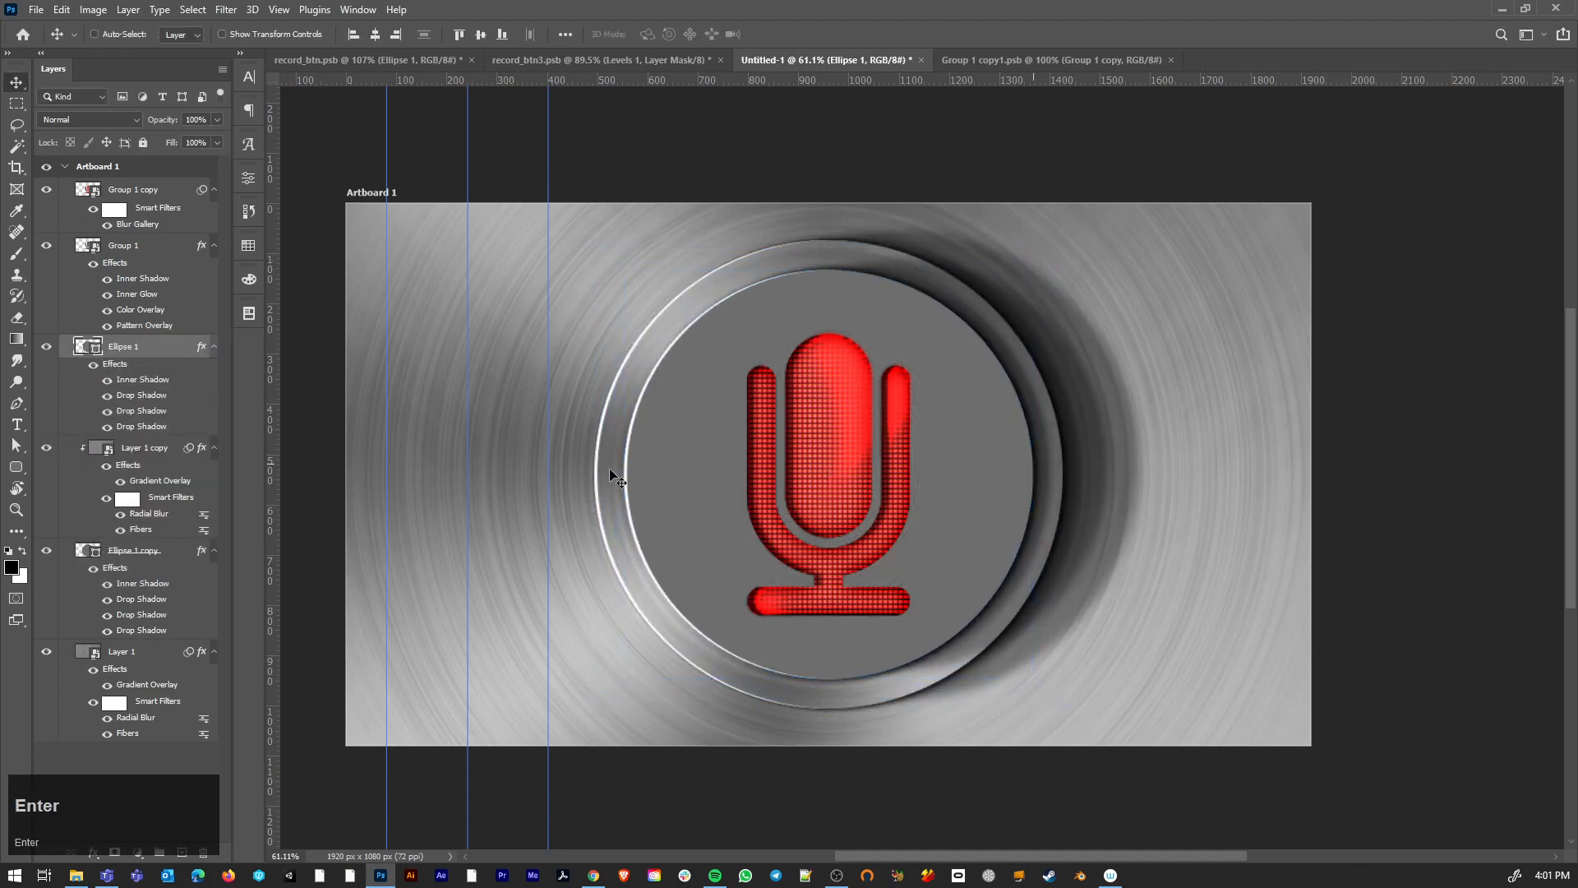
# Duplicate the Ellipse 1 copy disc together with its clipped Layer 1 copy texture and move the pair above Ellipse 1
pyautogui.click(125, 564)
pyautogui.keyDown('ctrl'); pyautogui.click(154, 448); pyautogui.keyUp('ctrl')
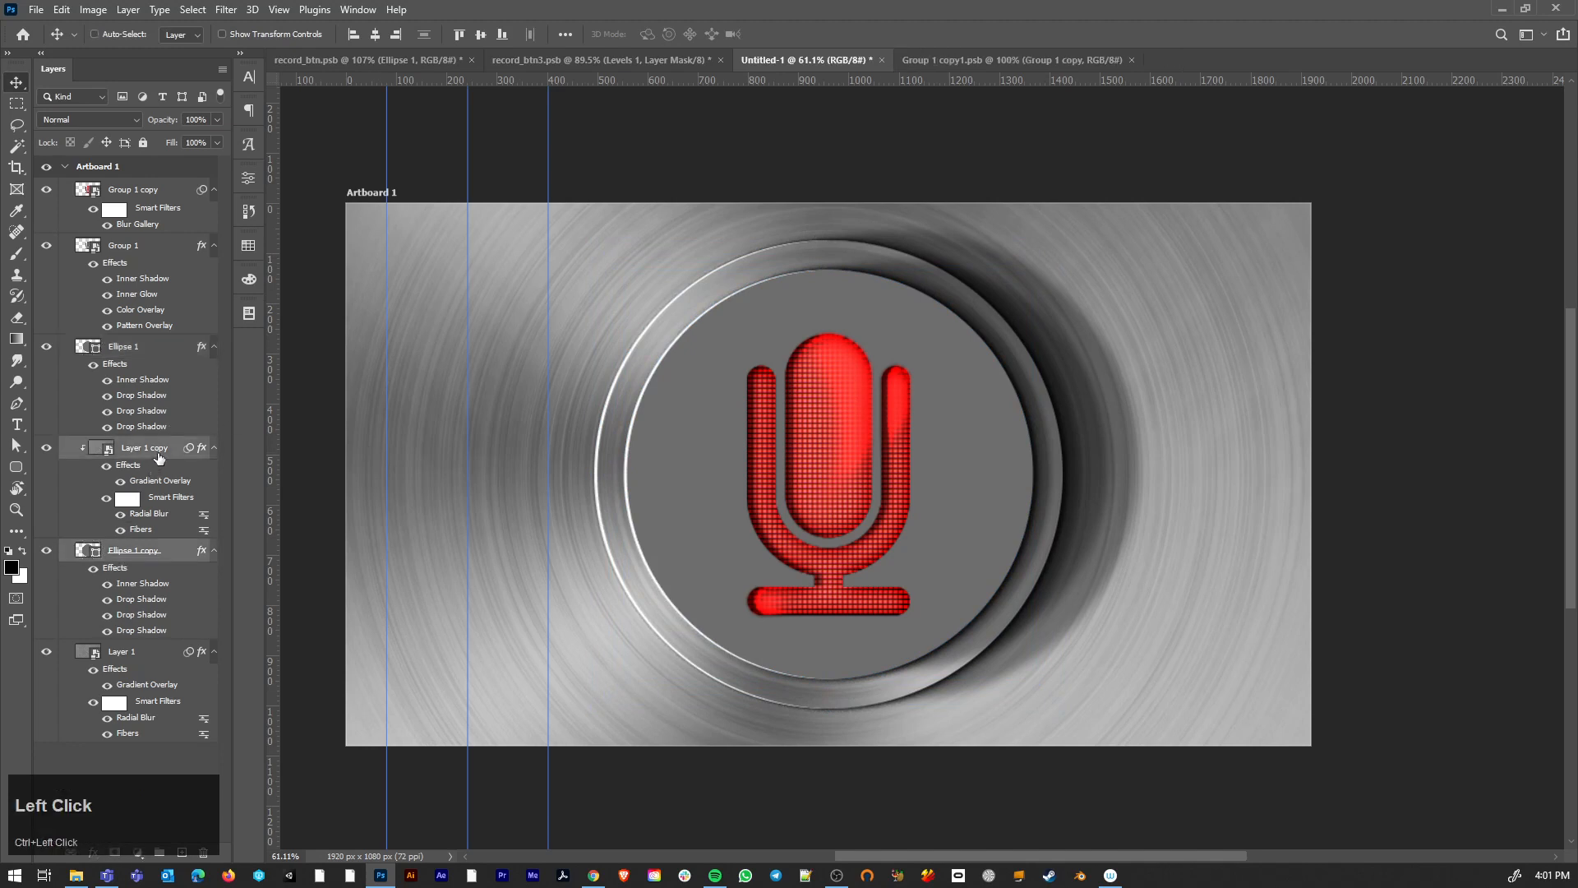
pyautogui.hotkey('ctrl', 'j')
pyautogui.moveTo(154, 448); pyautogui.dragTo(151, 333)
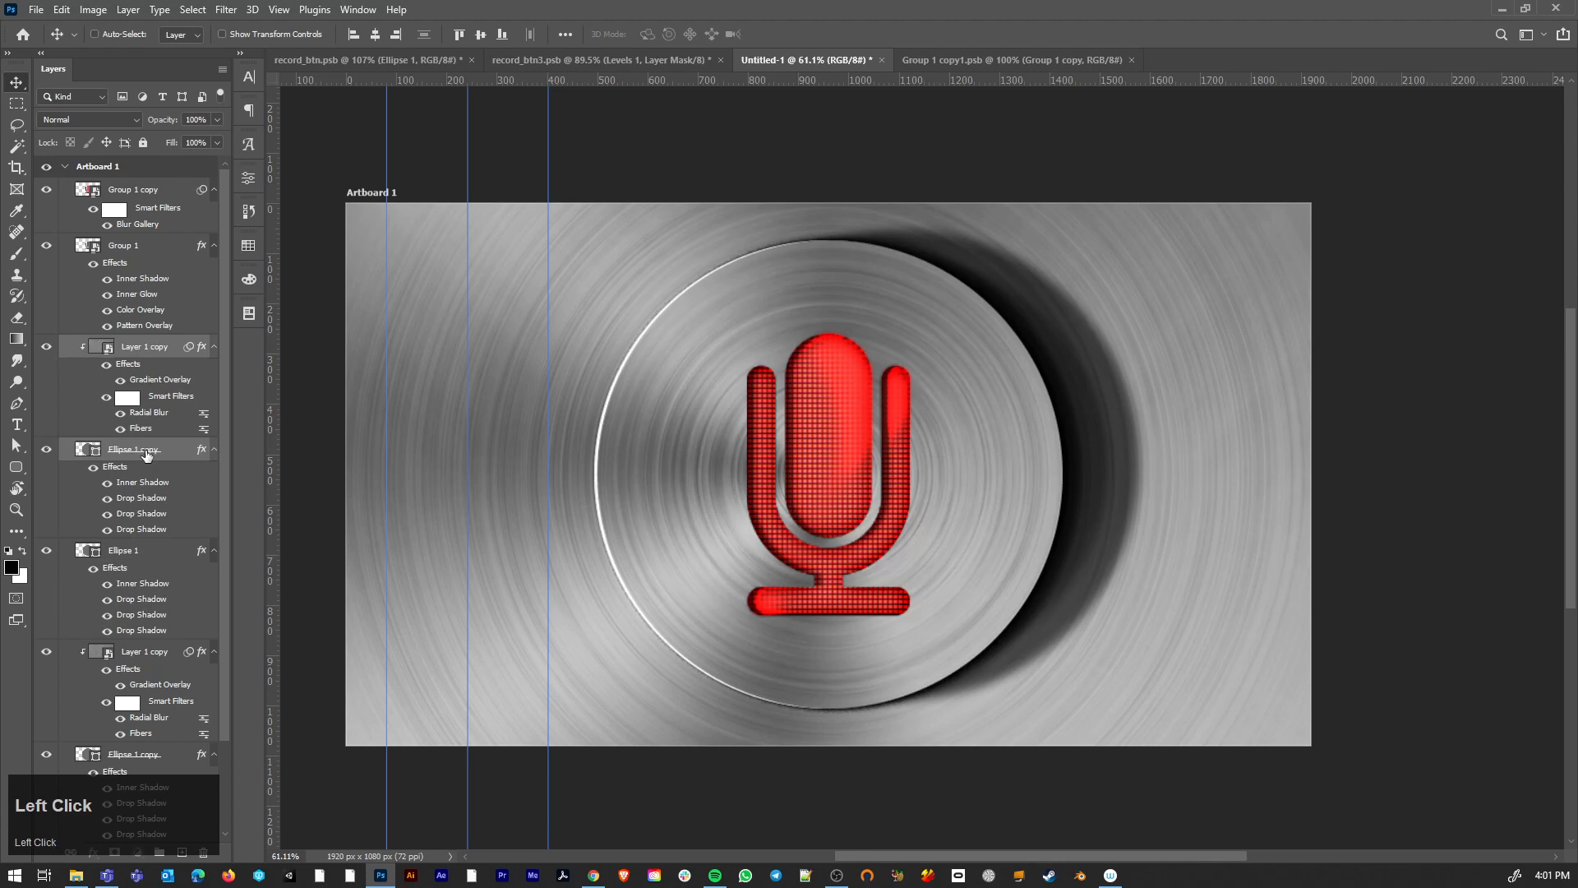
# Scale the upper textured disc around its center to about 698 px, leaving a gray ring around it
pyautogui.click(141, 451)
pyautogui.hotkey('ctrl', 't')
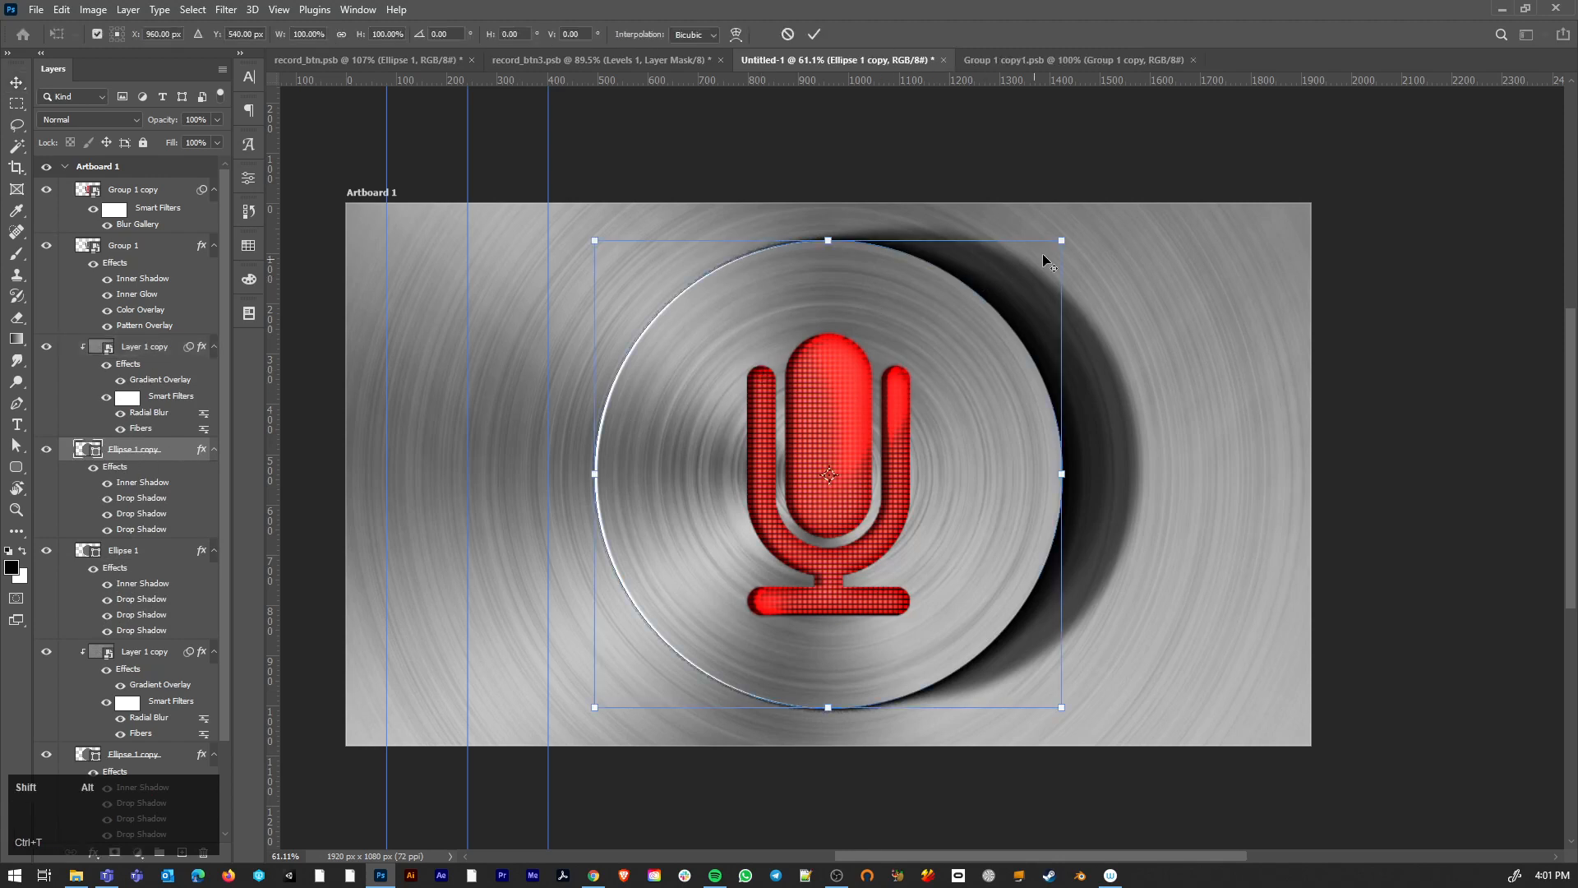
pyautogui.moveTo(1061, 237); pyautogui.dragTo(993, 290)
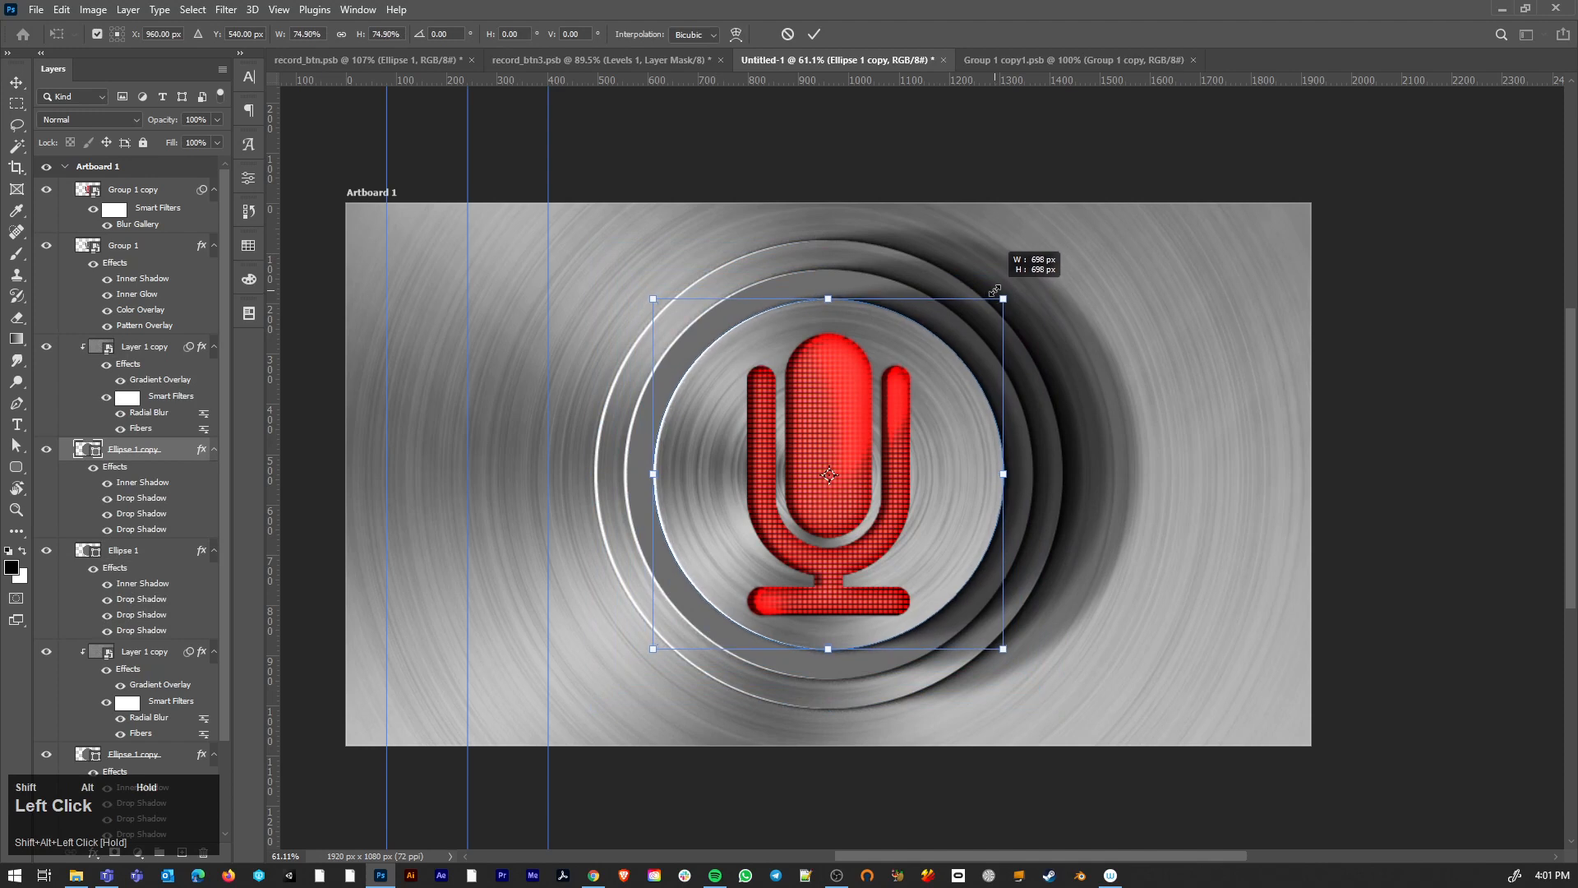
pyautogui.press('Return')
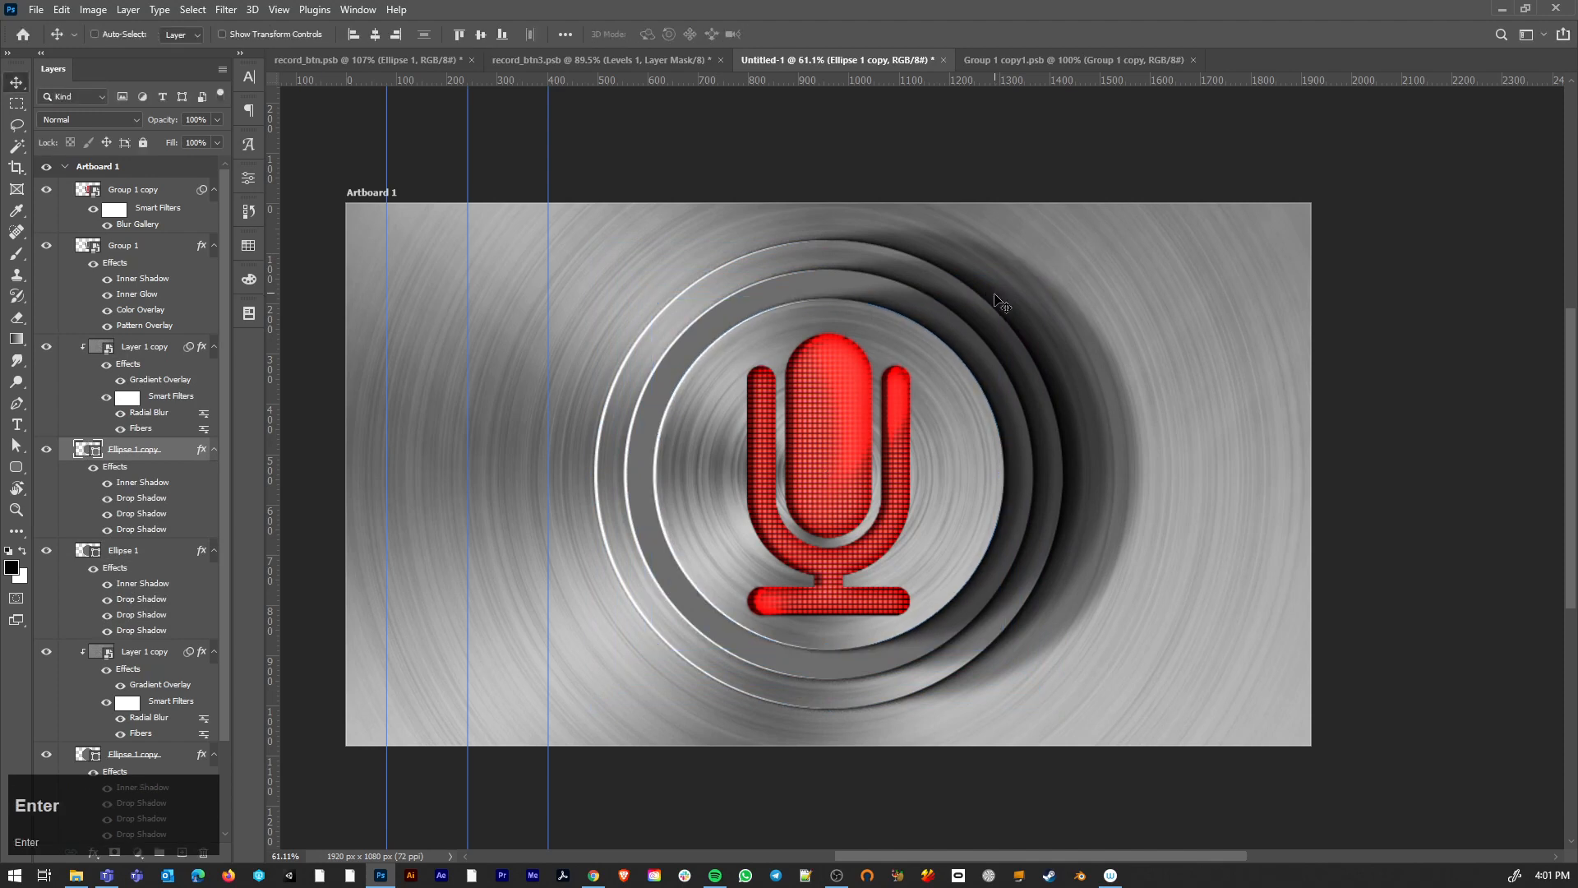
# Scale the upper textured disc and the gray Ellipse 1 up slightly together around their shared center
pyautogui.keyDown('ctrl'); pyautogui.click(144, 555); pyautogui.keyUp('ctrl')
pyautogui.hotkey('ctrl', 't')
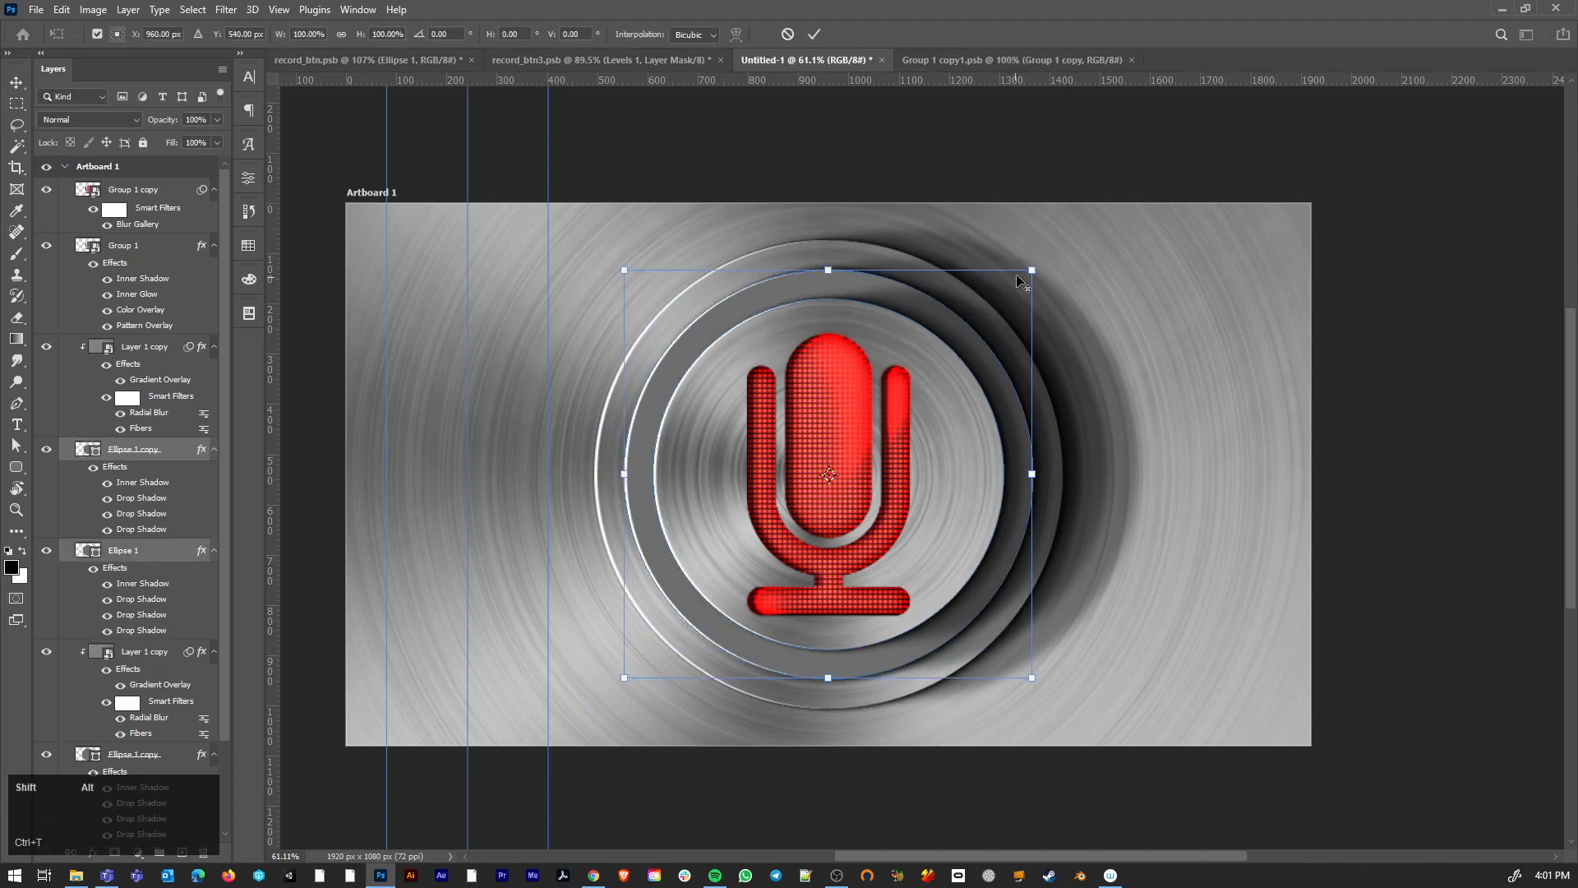
pyautogui.moveTo(1026, 264); pyautogui.dragTo(1046, 261)
pyautogui.press('Return')
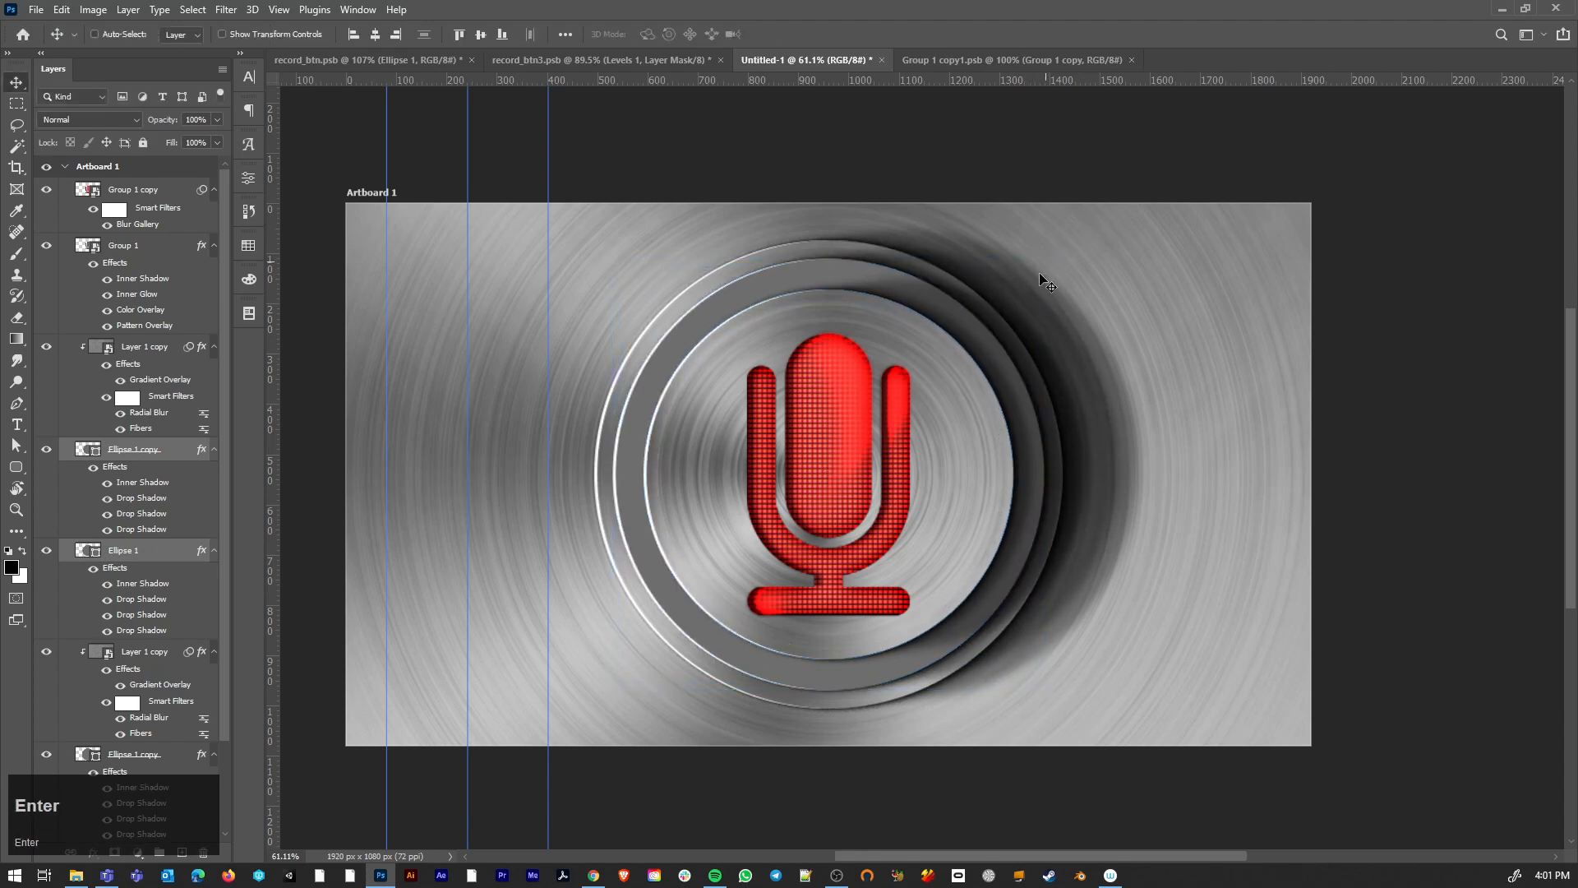
# Turn off all three drop shadows in the layer style of the gray Ellipse 1 ring
pyautogui.click(157, 555)
pyautogui.click(46, 552)
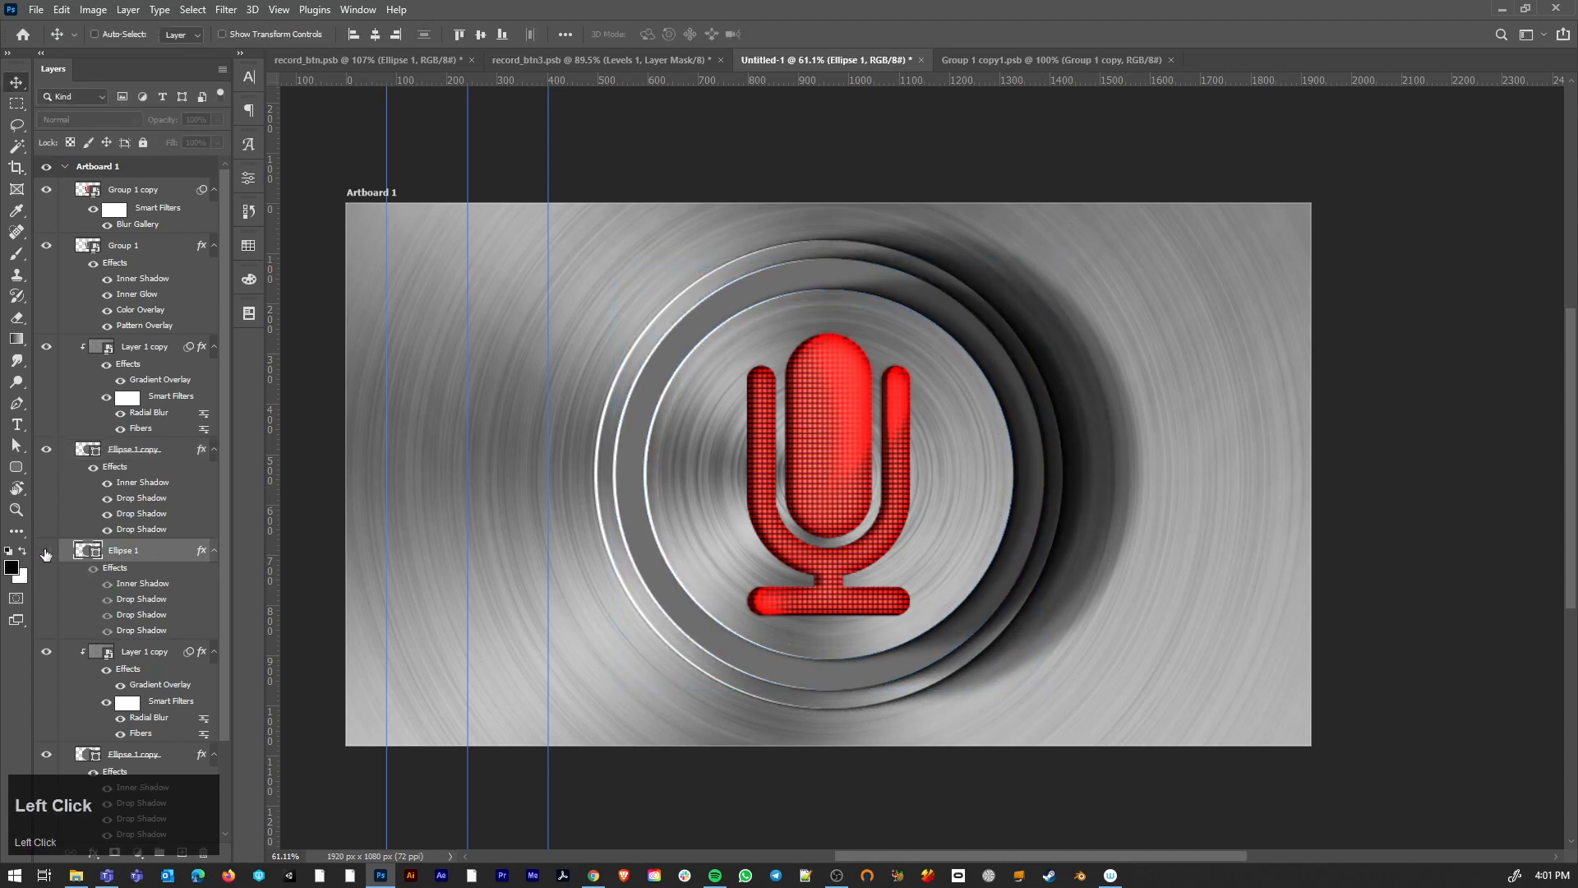
pyautogui.click(46, 553)
pyautogui.click(47, 448)
pyautogui.click(47, 449)
pyautogui.doubleClick(164, 560)
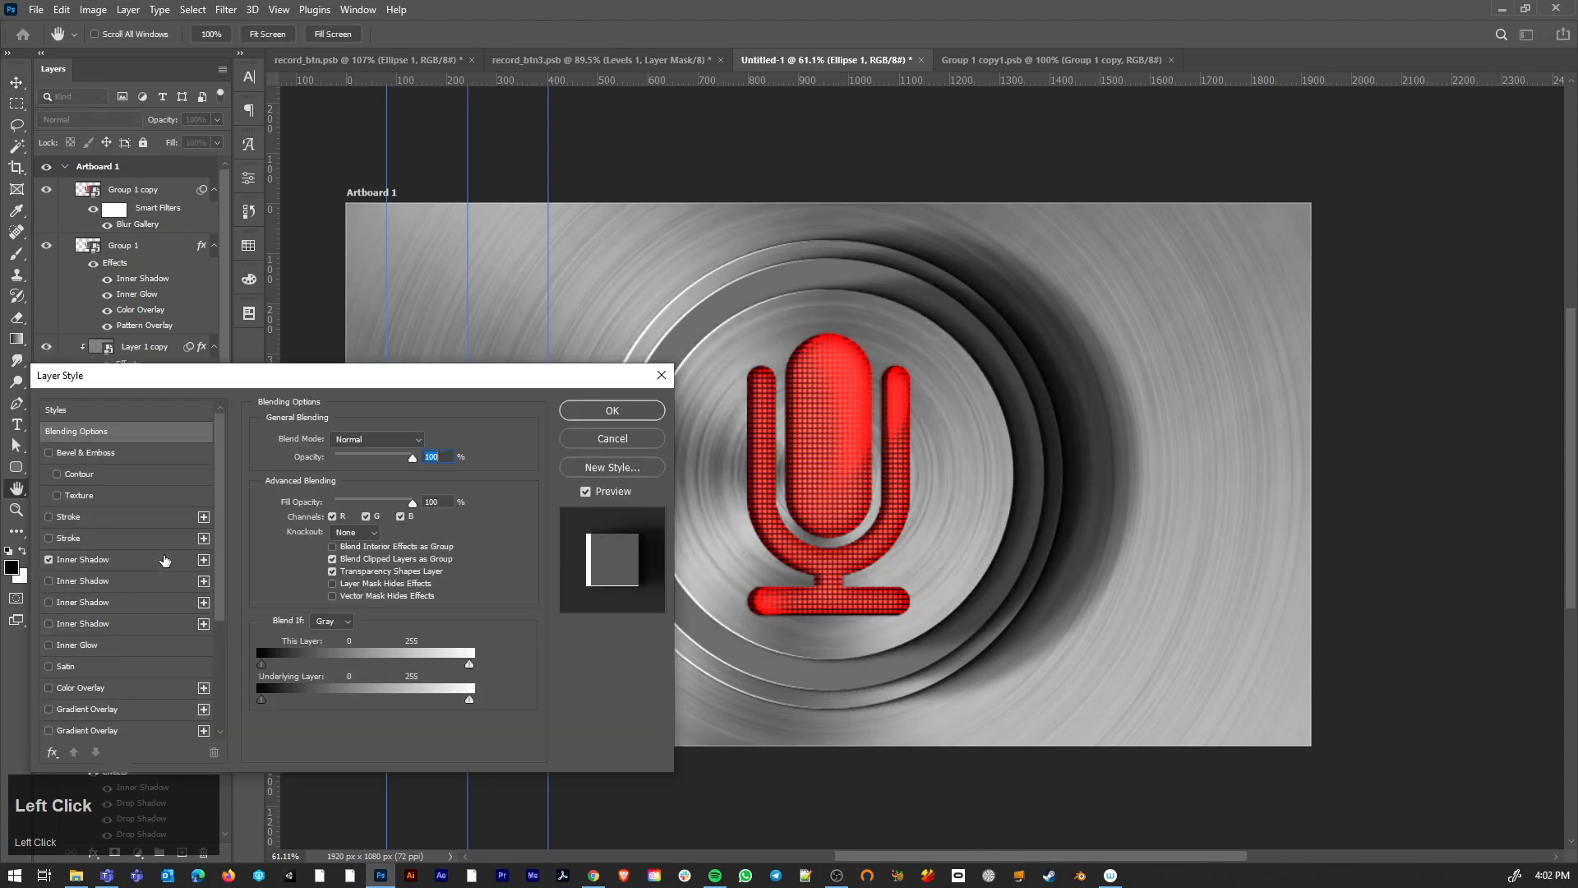
pyautogui.scroll(-3, 101, 653)
pyautogui.click(99, 686)
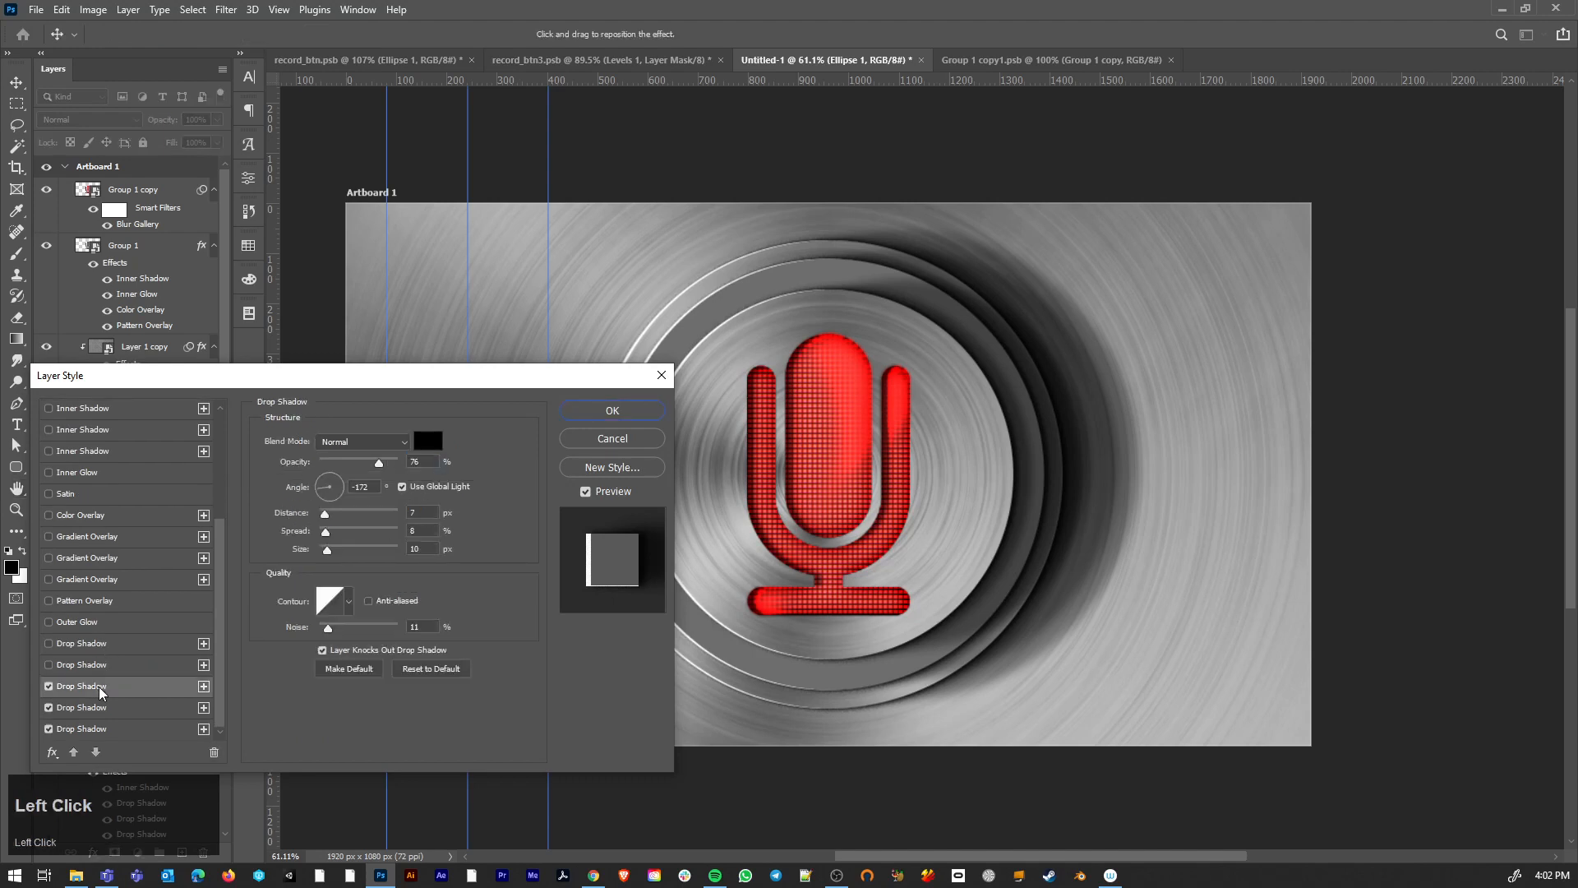
pyautogui.click(48, 686)
pyautogui.click(47, 708)
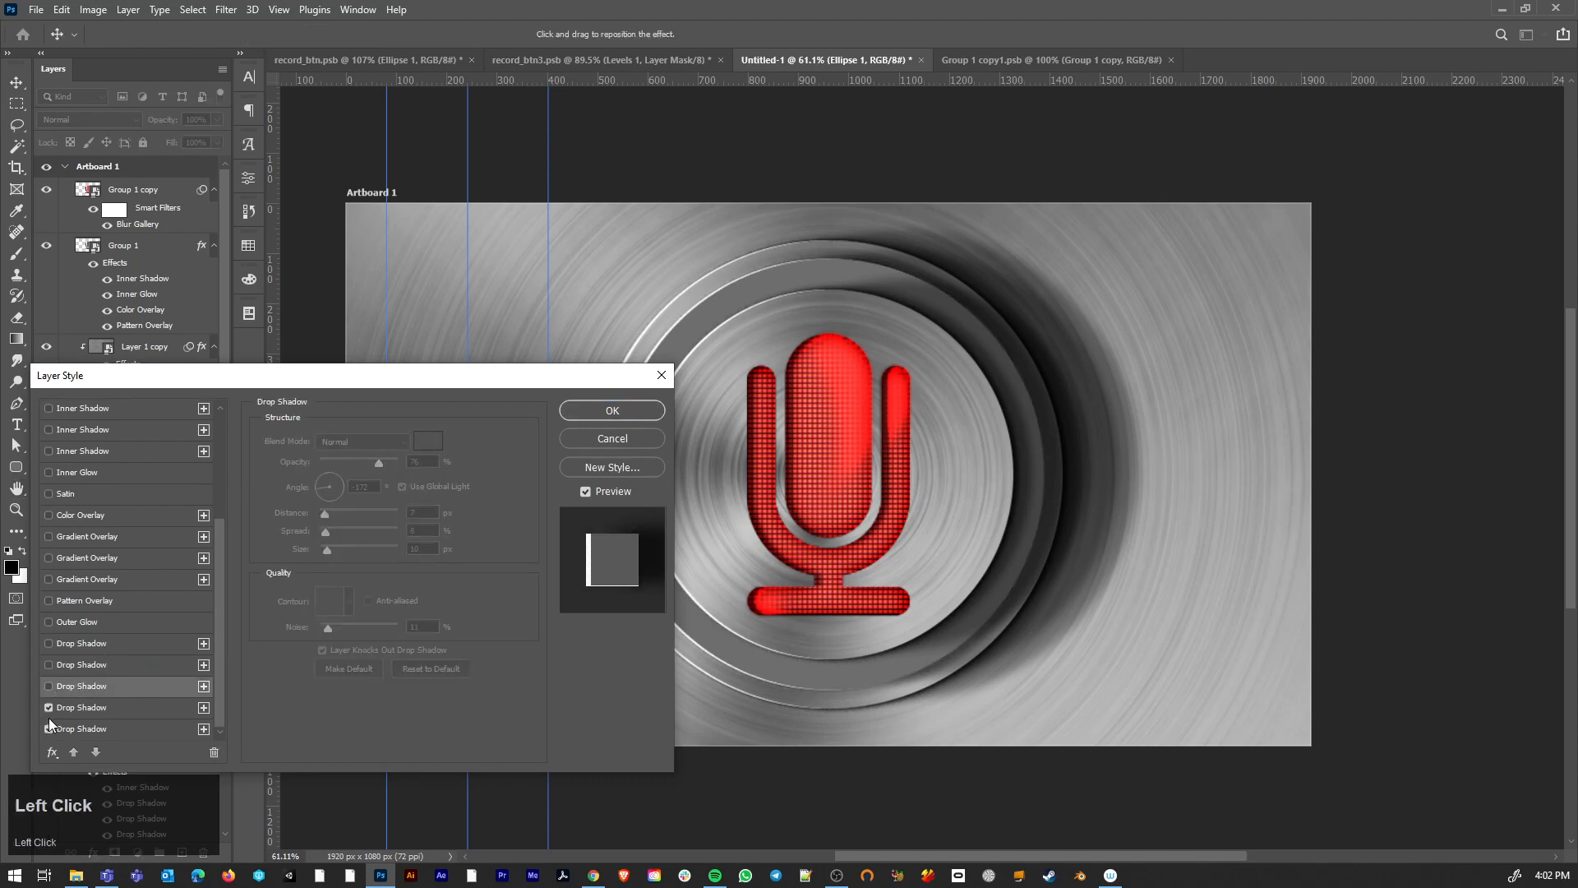
pyautogui.click(47, 728)
# Take the ring's white inner shadow off global light and set its angle to -41°
pyautogui.scroll(4, 100, 564)
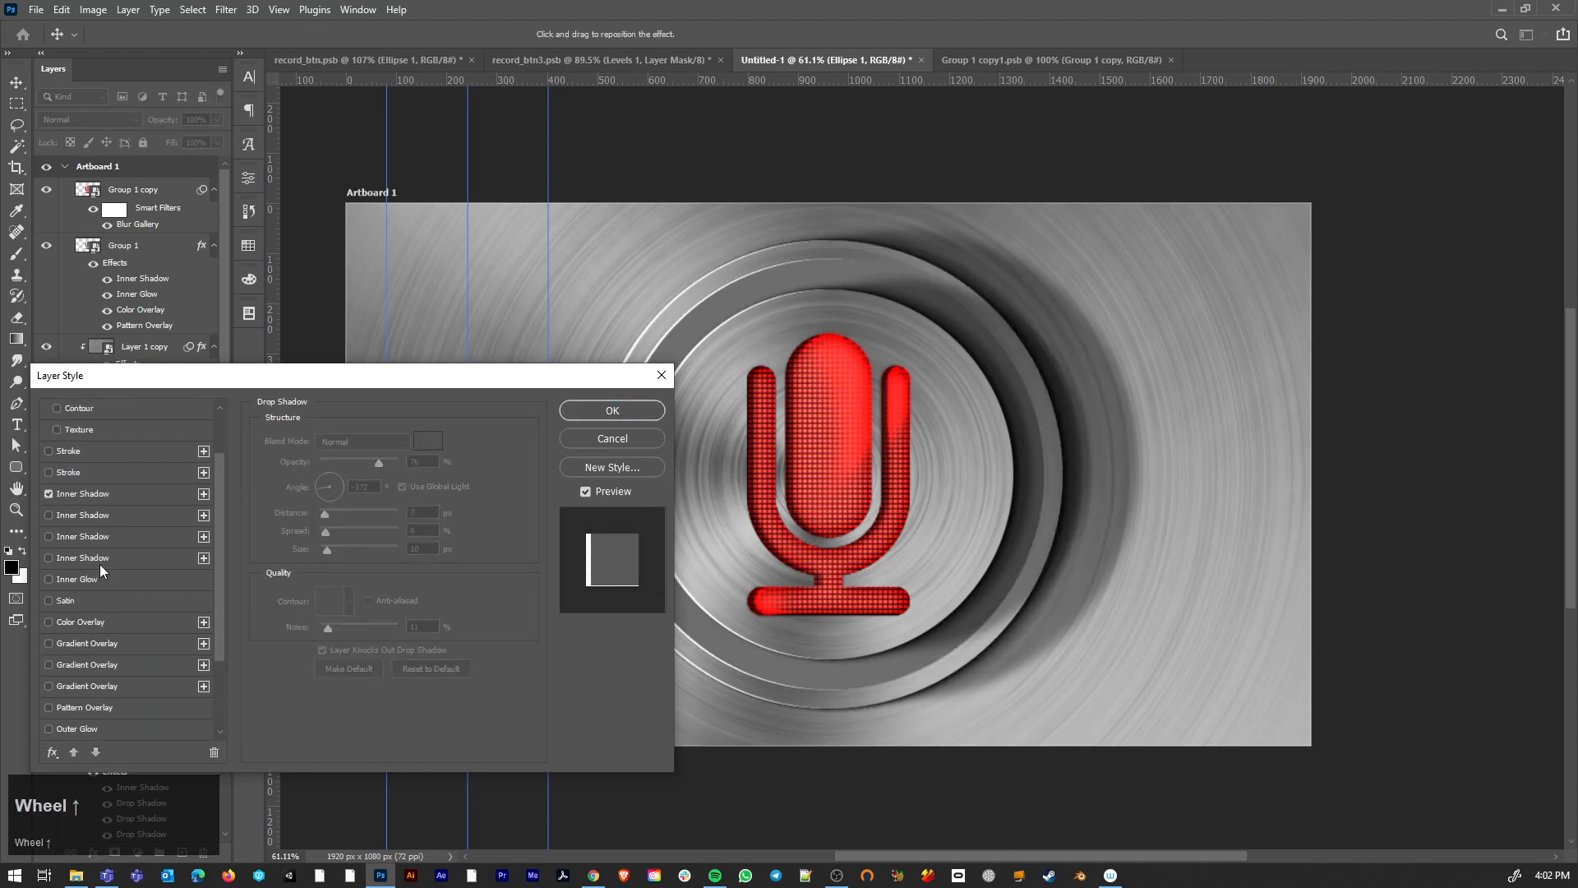
pyautogui.click(110, 536)
pyautogui.moveTo(240, 383); pyautogui.dragTo(1100, 418)
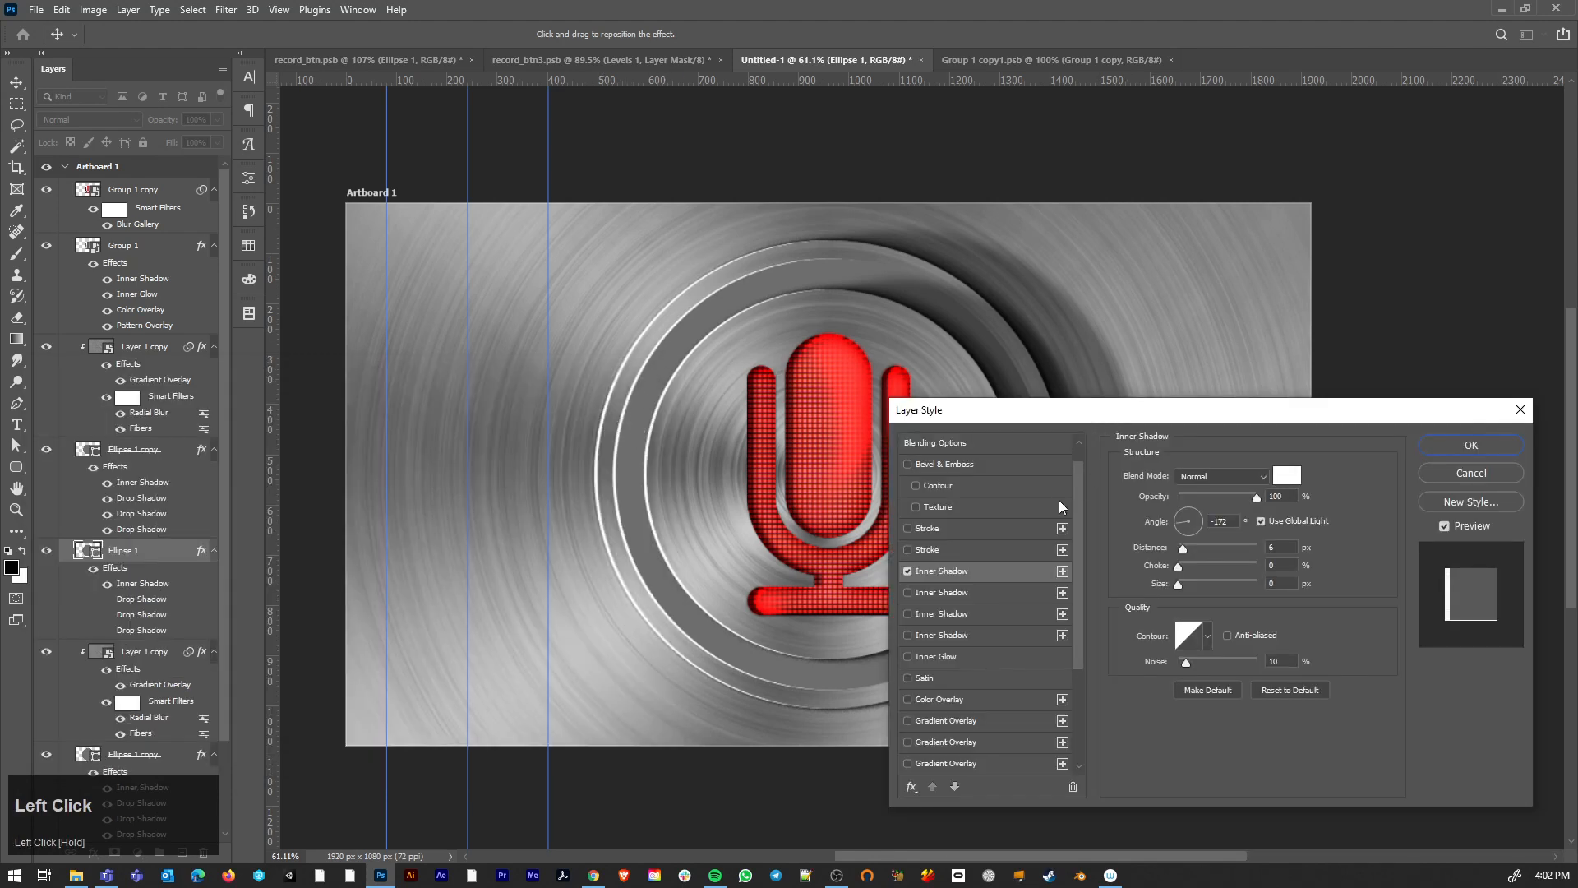
pyautogui.click(1259, 521)
pyautogui.moveTo(1192, 530); pyautogui.dragTo(1202, 534)
pyautogui.moveTo(1129, 412); pyautogui.dragTo(1240, 356)
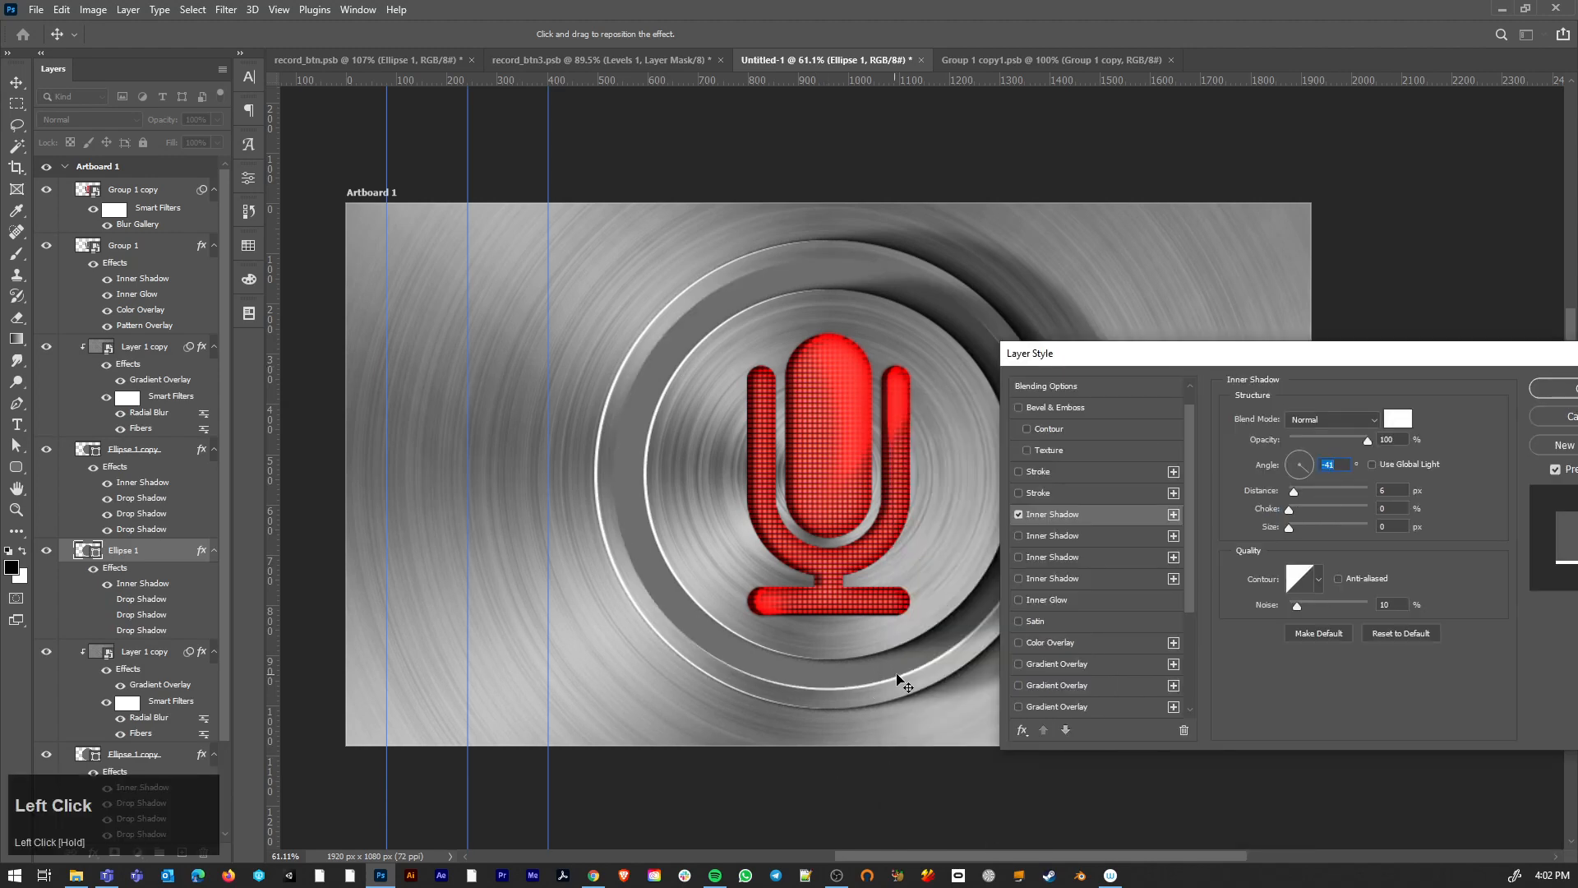
# Add a second, black inner shadow to the ring with 63% opacity, 13 px distance and 32 px size, and apply the style
pyautogui.click(1017, 535)
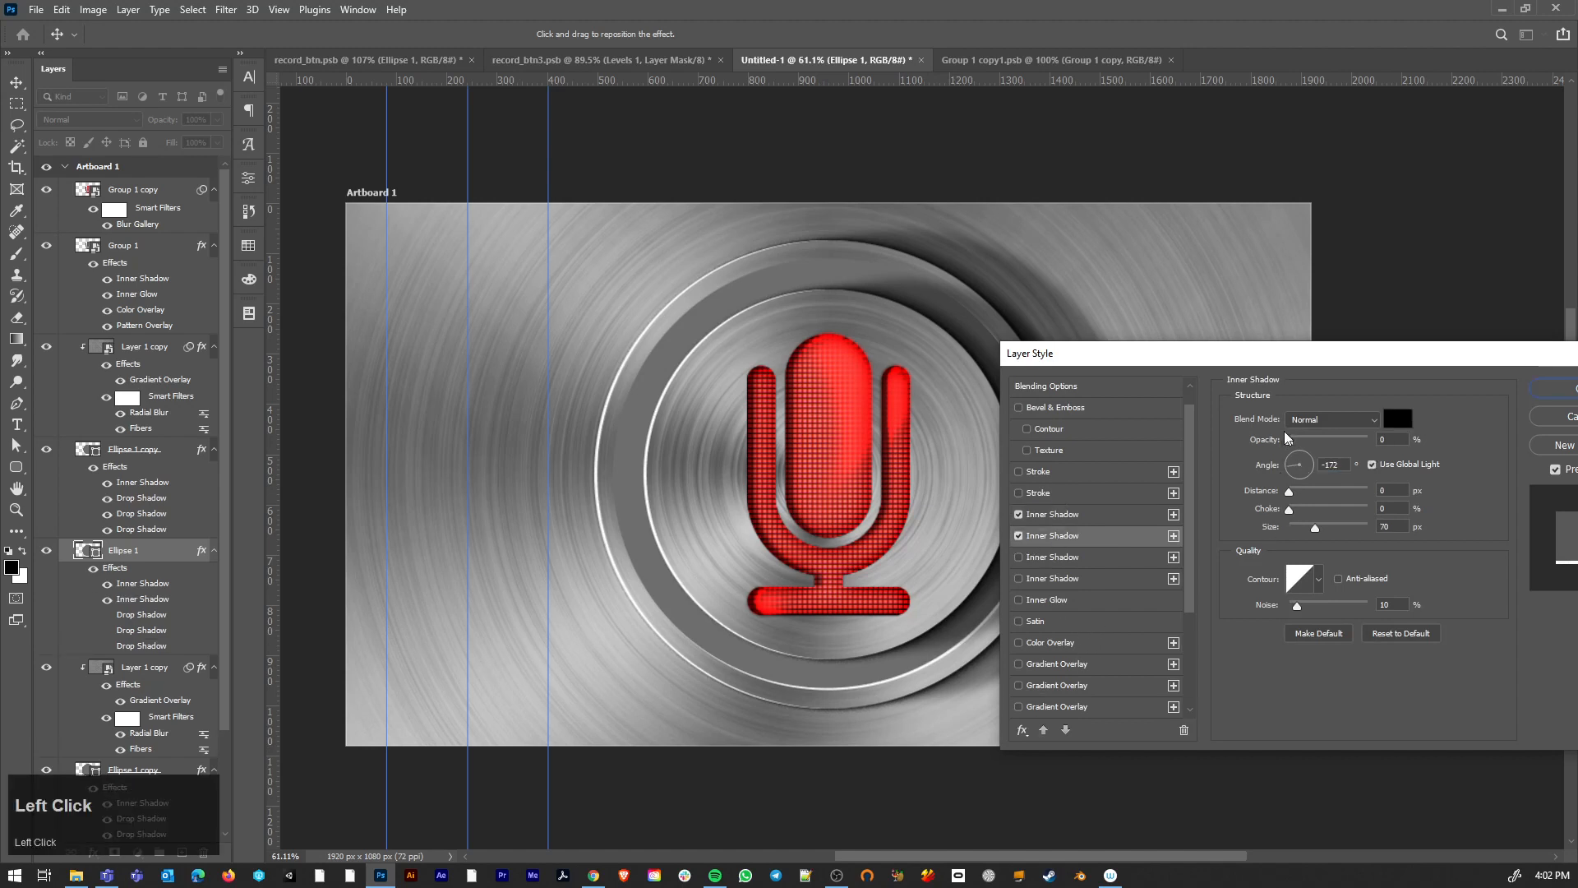
pyautogui.moveTo(1289, 440); pyautogui.dragTo(1339, 444)
pyautogui.moveTo(1316, 530); pyautogui.dragTo(1300, 495)
pyautogui.moveTo(1275, 360); pyautogui.dragTo(1212, 431)
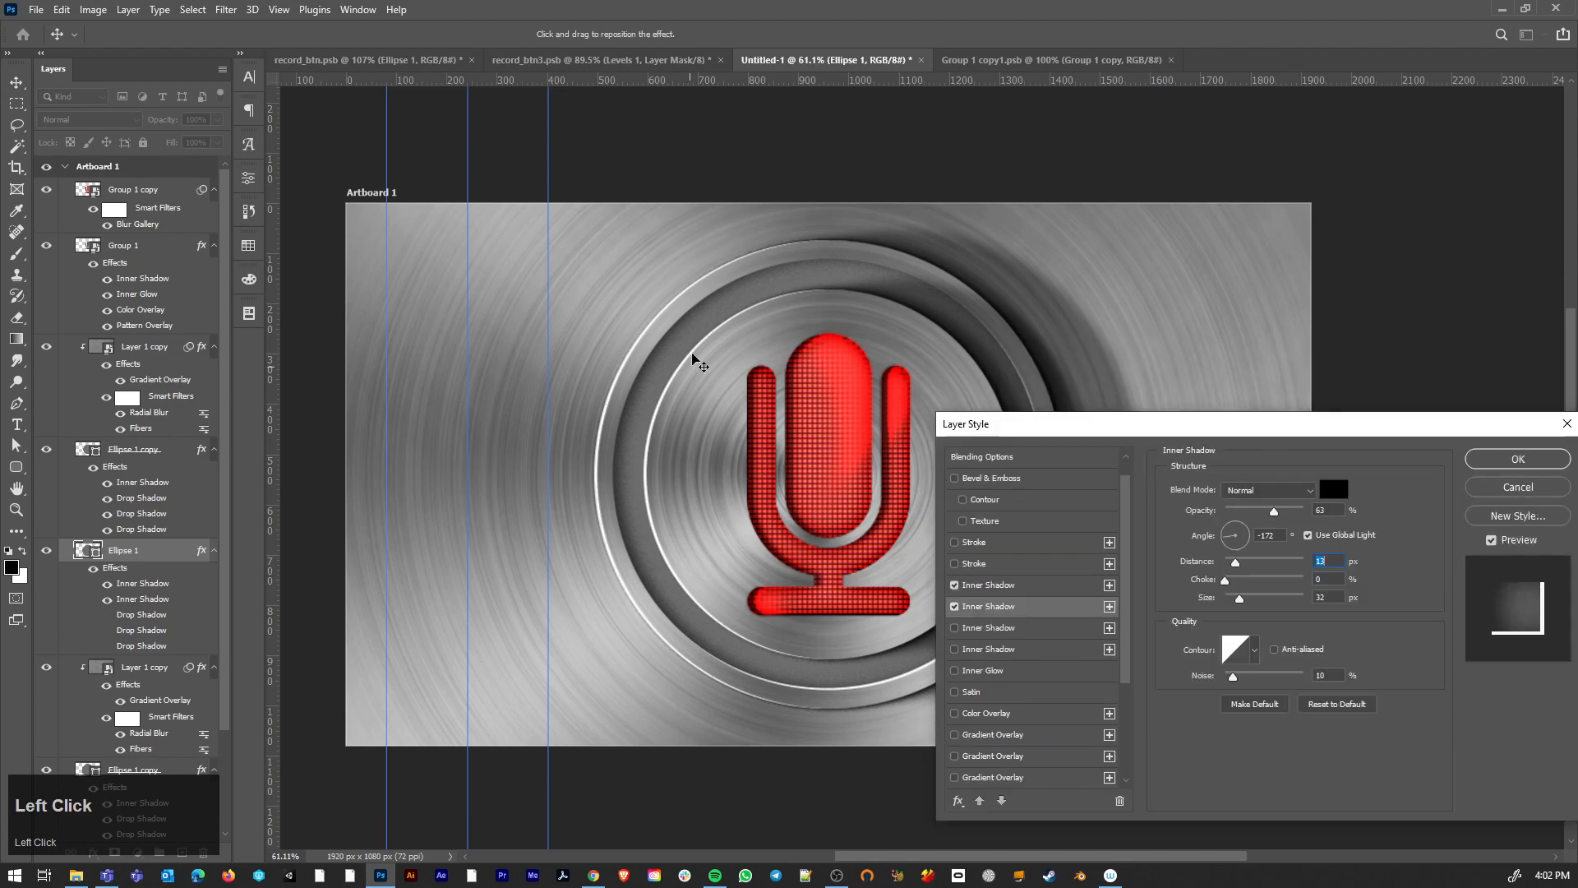
pyautogui.click(1518, 459)
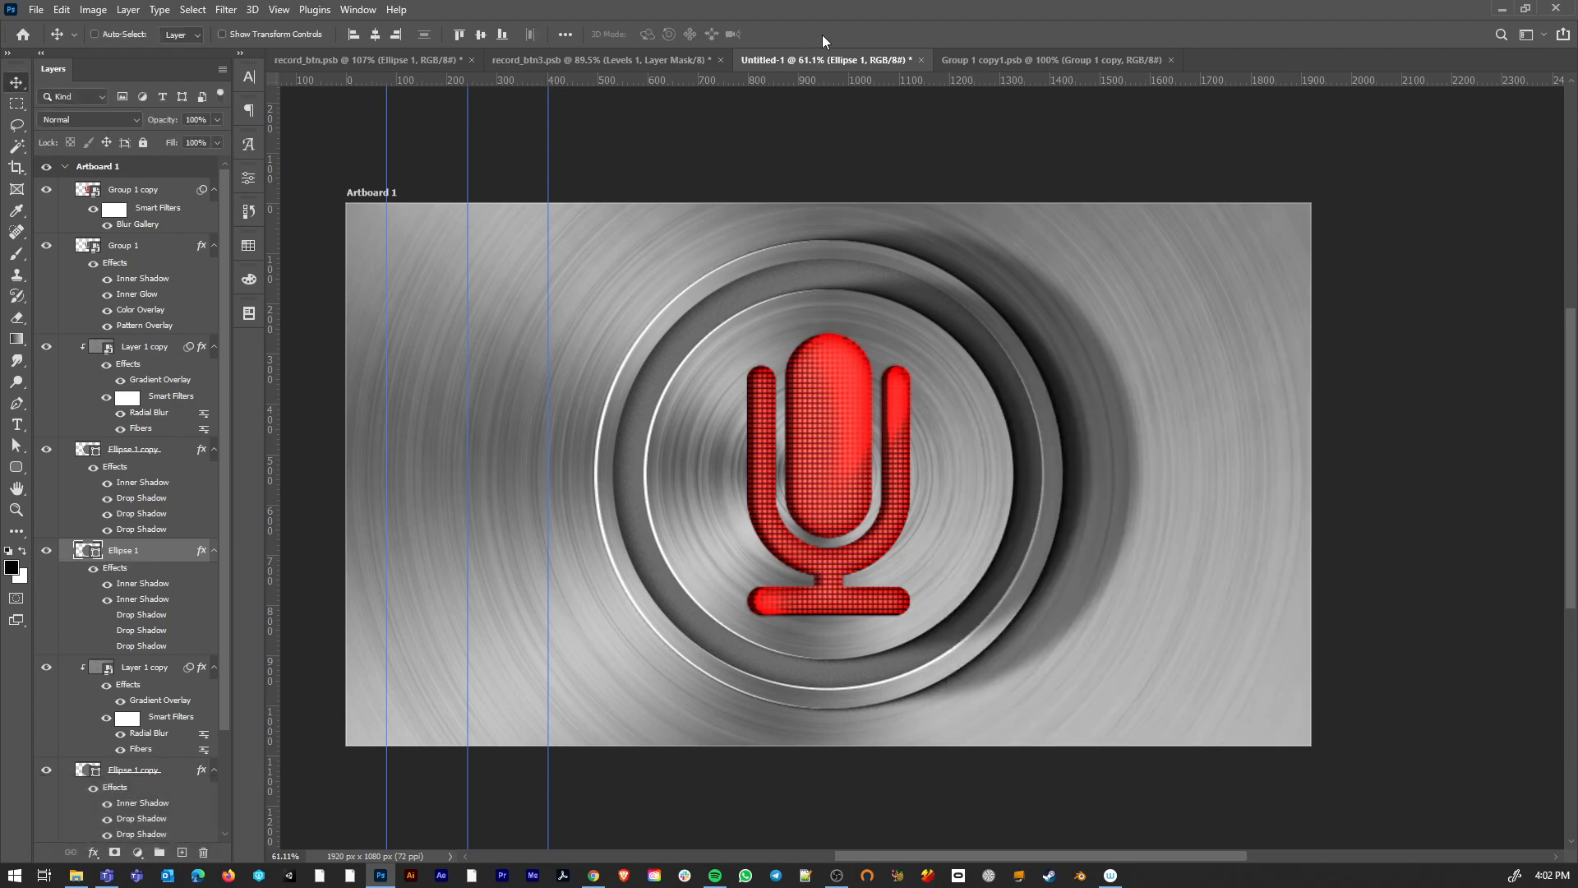
# Bring the Group 1 copy microphone layer from its smart object file into the main document and place it left of the button
pyautogui.click(1035, 60)
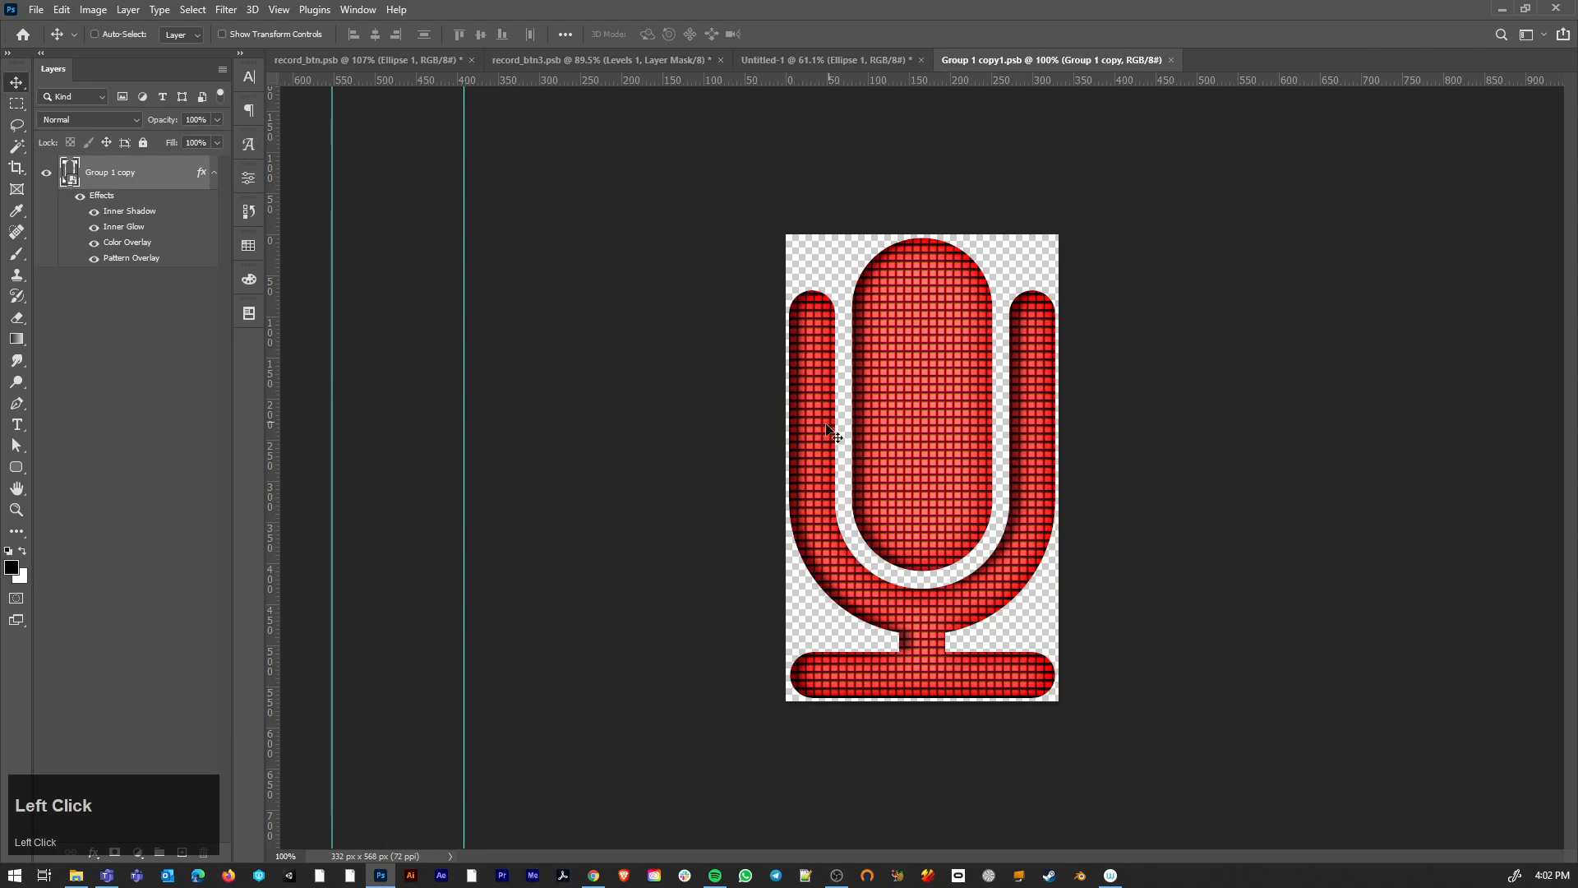
pyautogui.moveTo(830, 432); pyautogui.dragTo(814, 56)
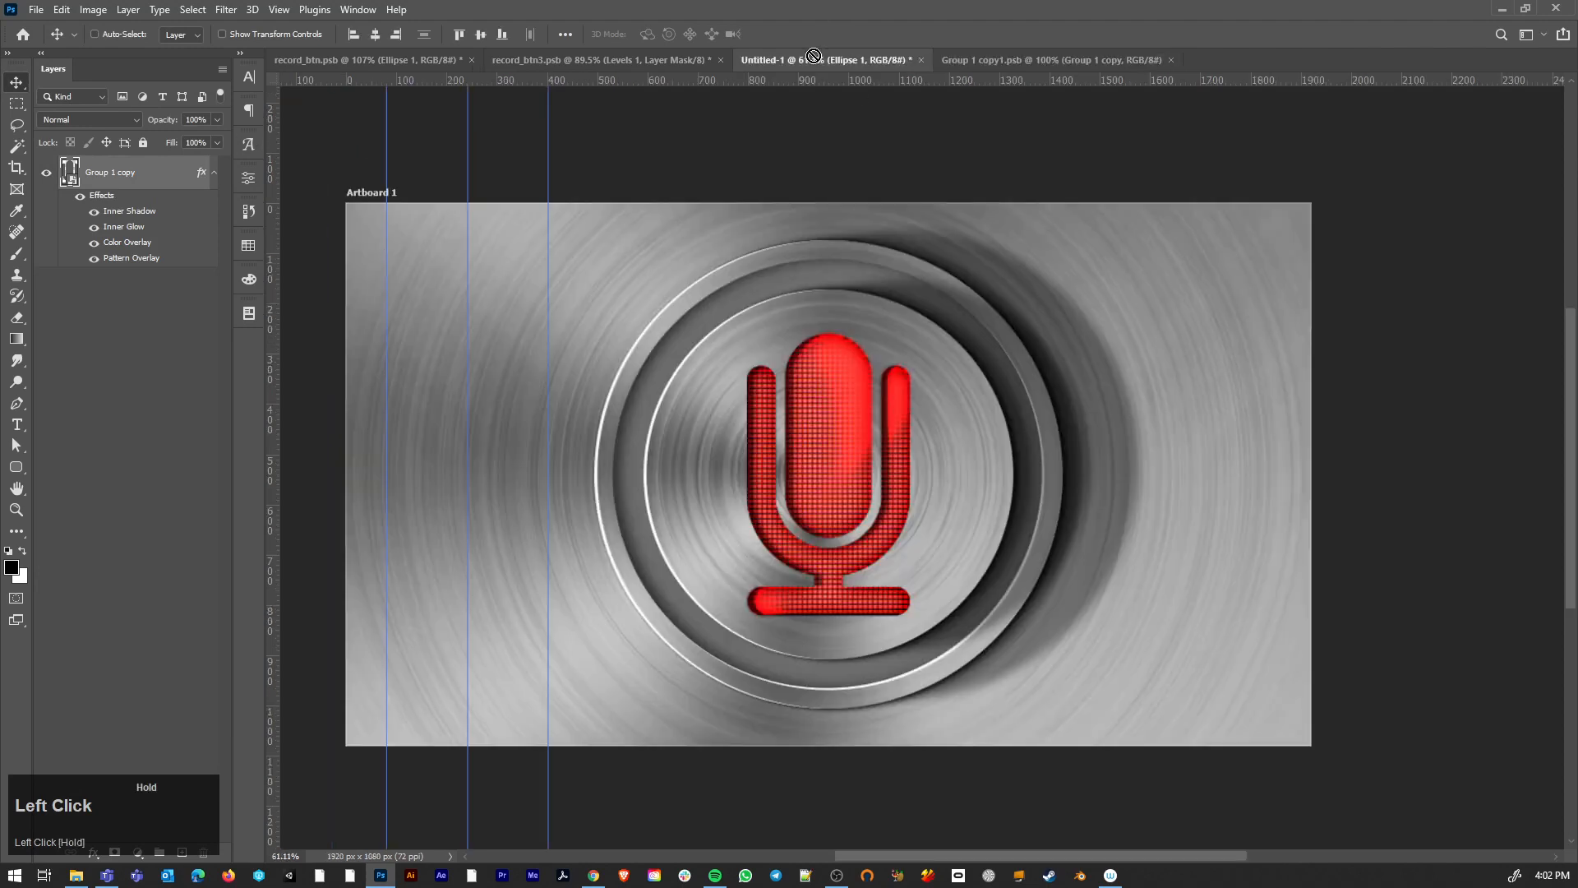
pyautogui.moveTo(355, 386); pyautogui.dragTo(180, 417)
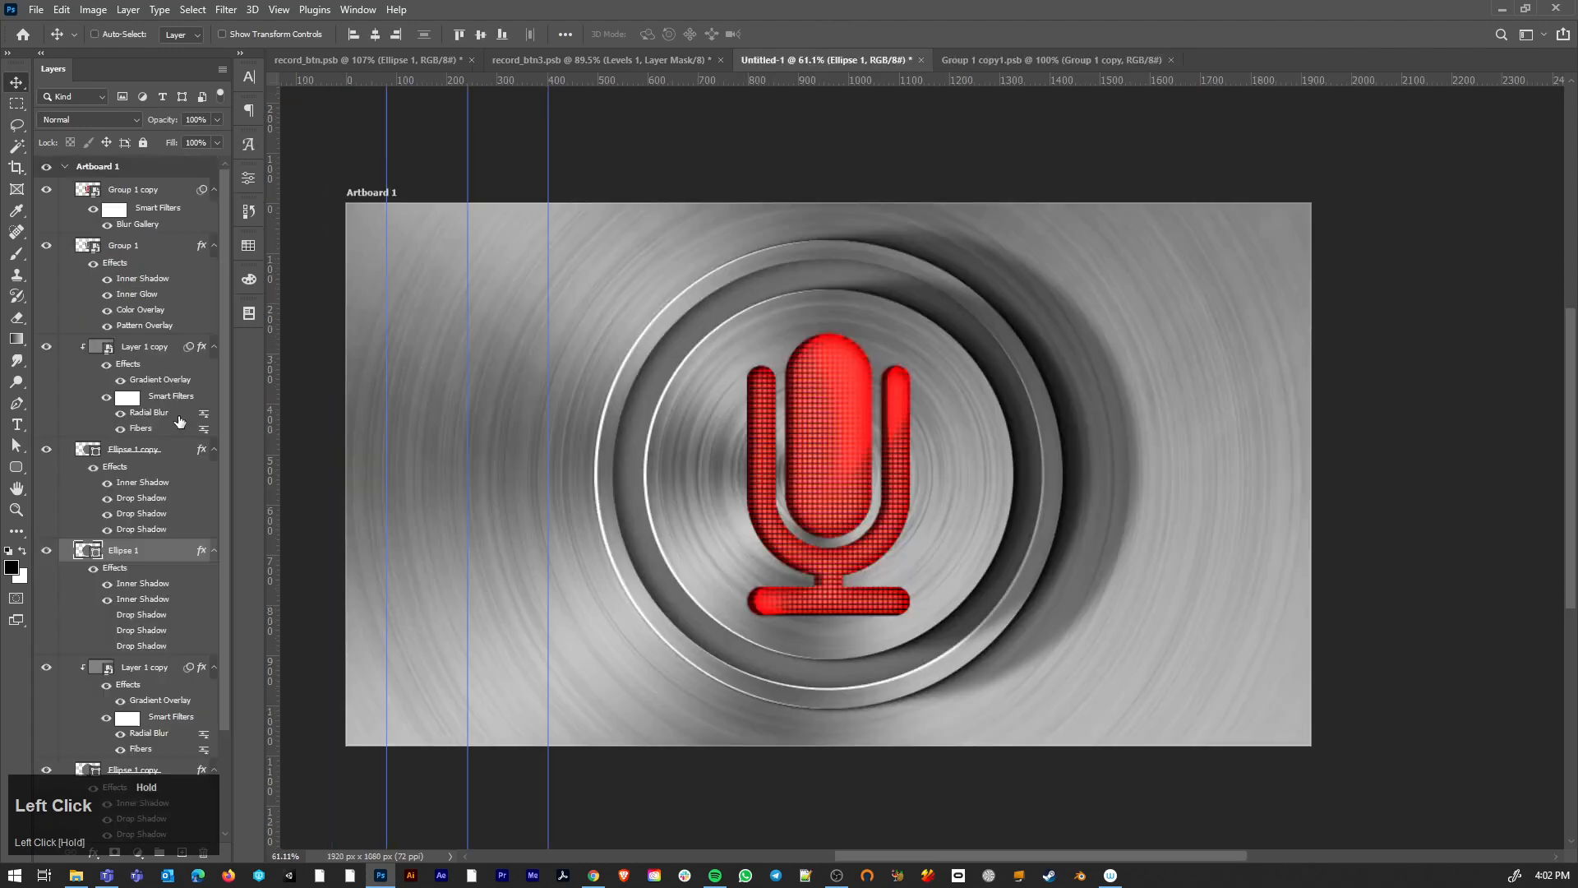
pyautogui.click(1029, 61)
pyautogui.moveTo(898, 447); pyautogui.dragTo(806, 308)
pyautogui.moveTo(784, 411); pyautogui.dragTo(783, 412)
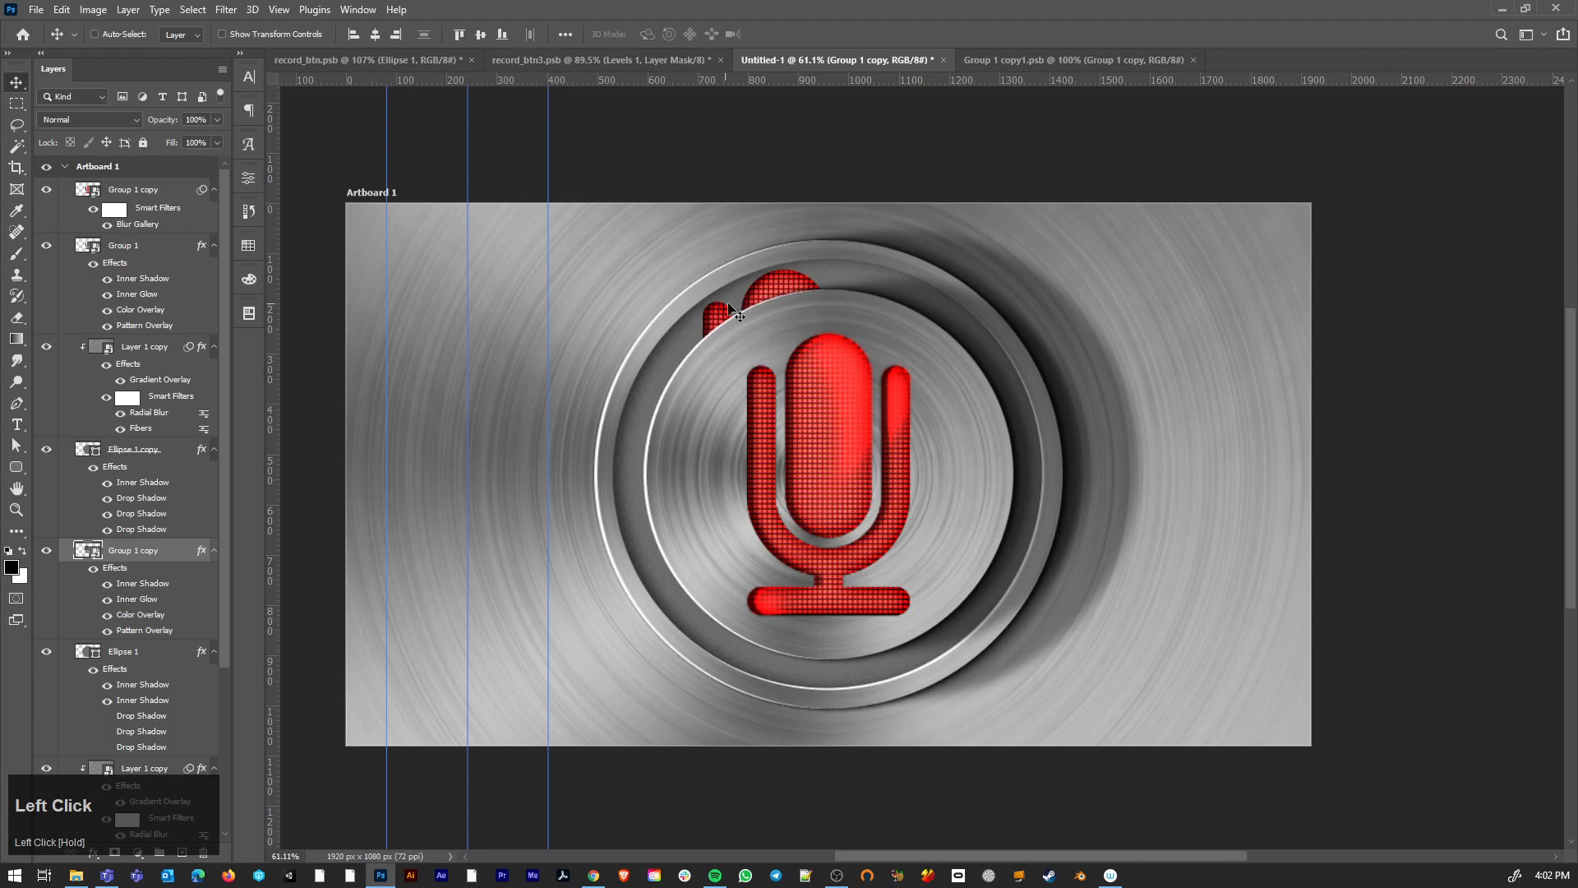
pyautogui.moveTo(729, 302); pyautogui.dragTo(401, 356)
# Copy the Pattern Overlay and Color Overlay effects from the placed Group 1 copy microphone onto the Ellipse 1 ring
pyautogui.scroll(-3, 135, 594)
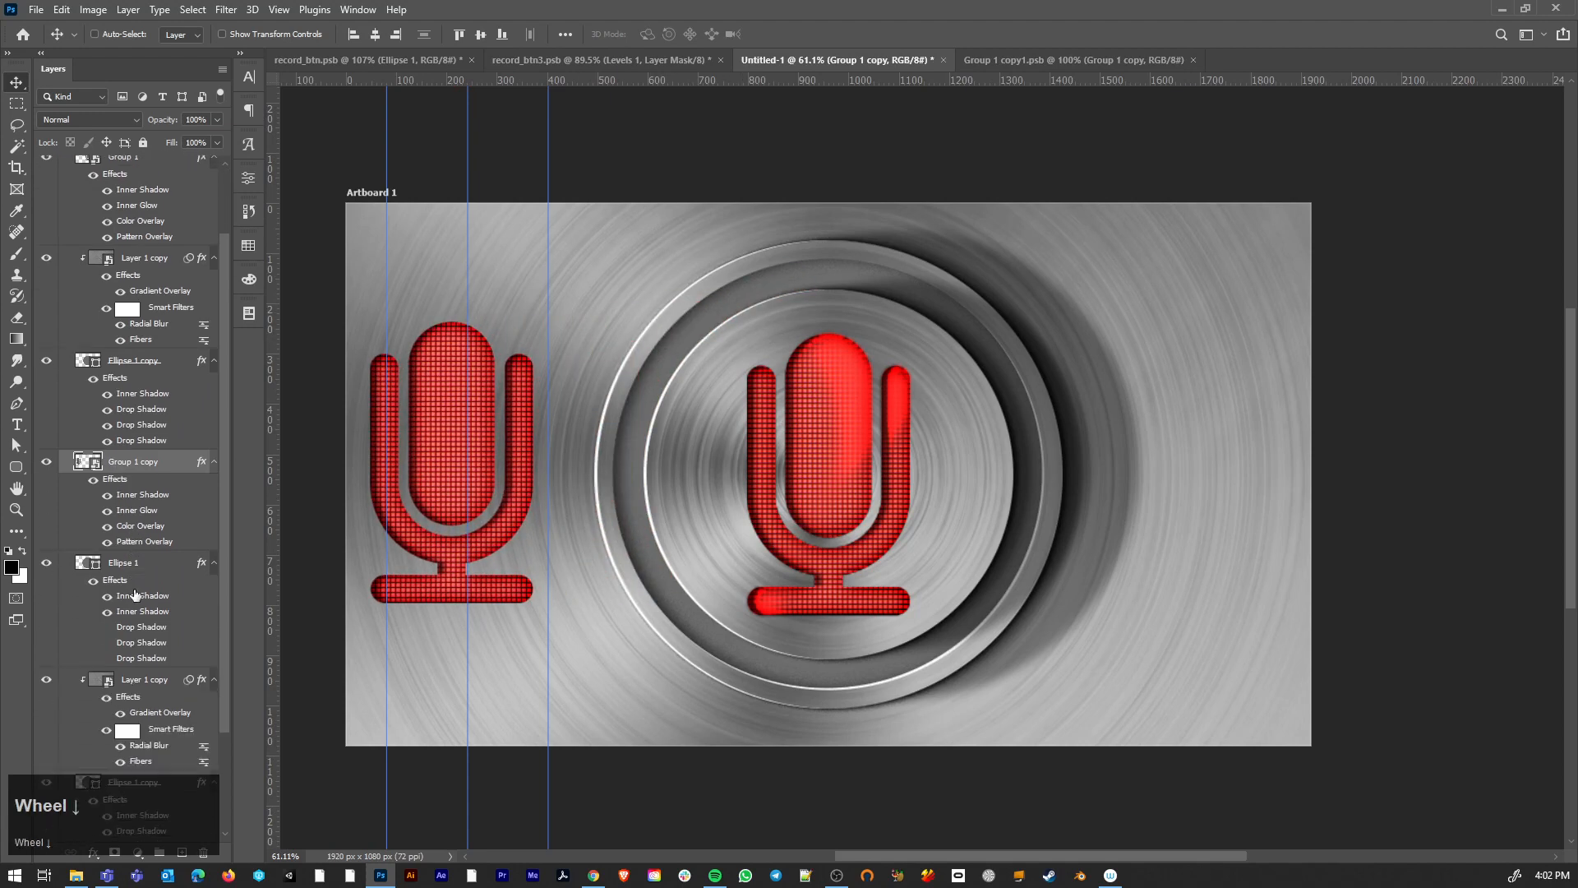
pyautogui.moveTo(138, 544); pyautogui.dragTo(128, 632)
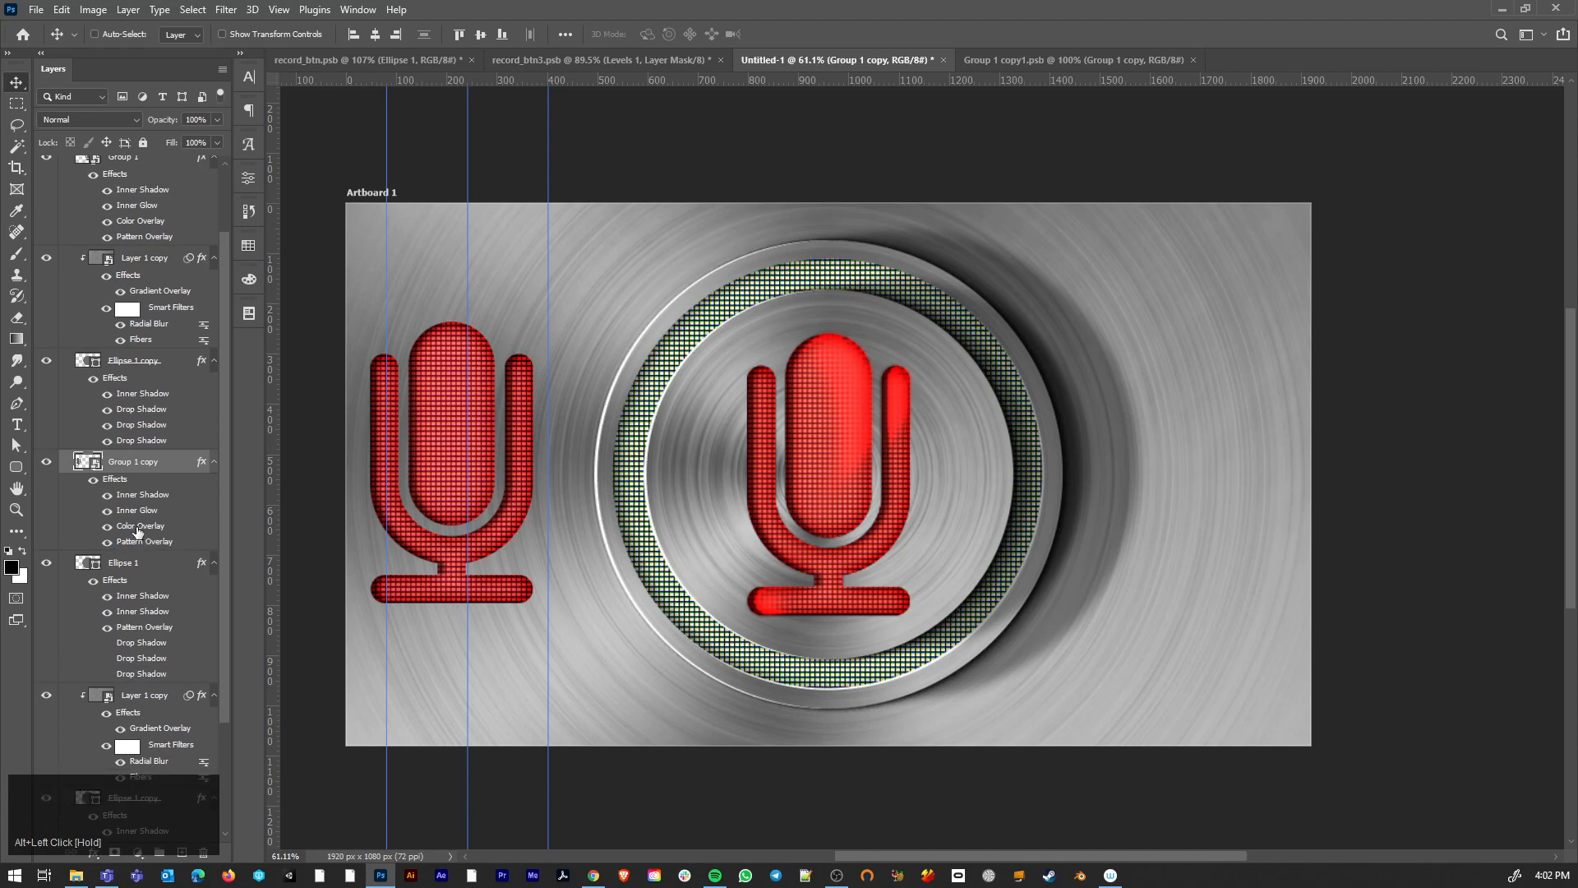
pyautogui.moveTo(140, 526); pyautogui.dragTo(134, 633)
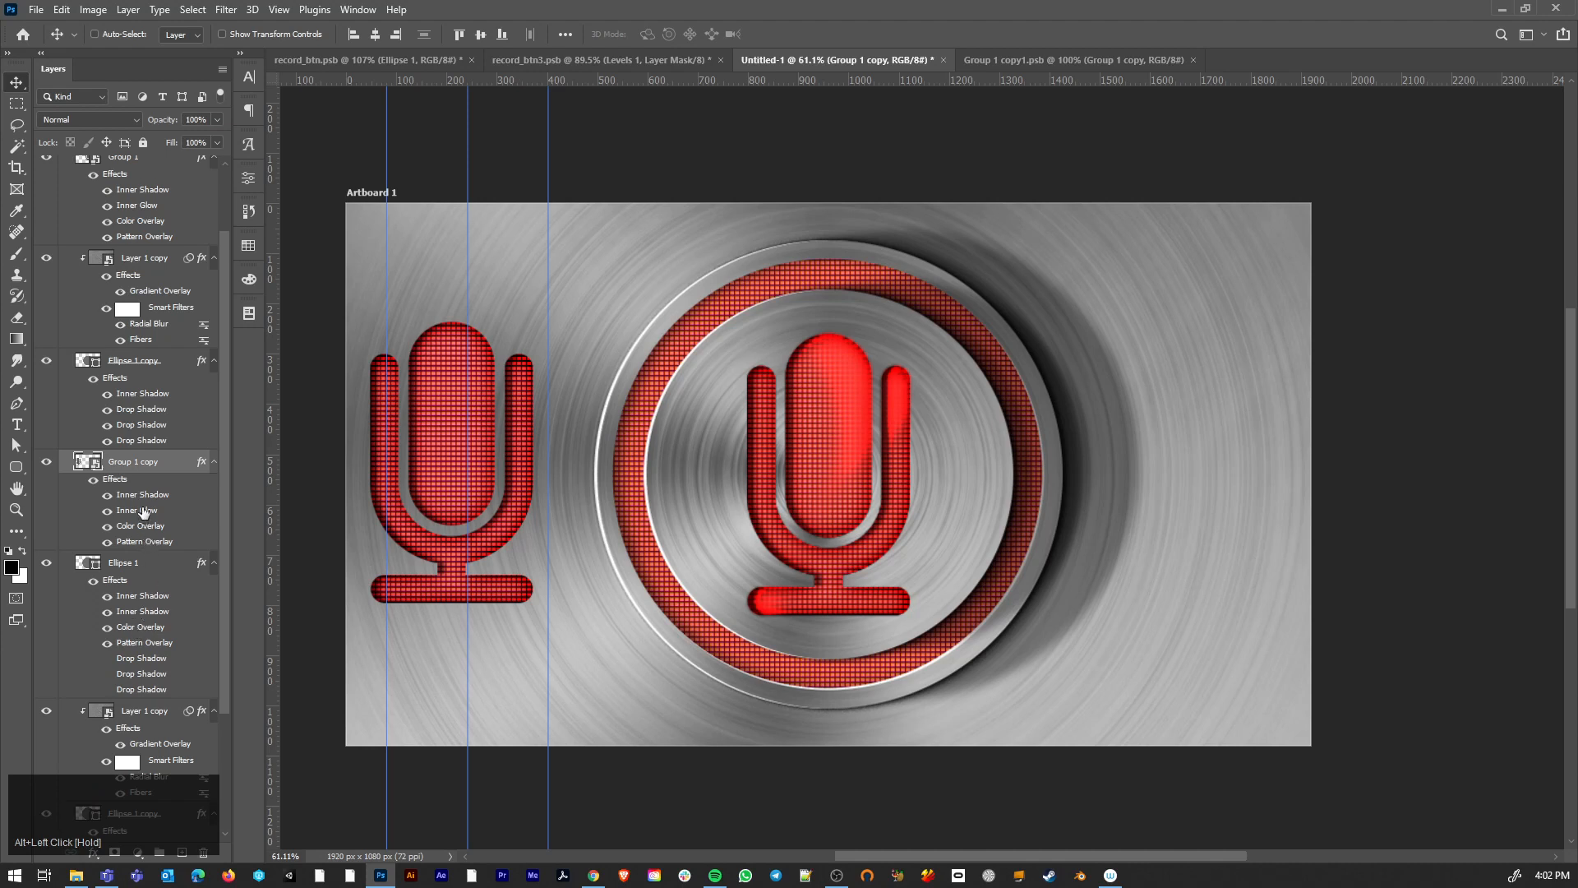
# Copy the Inner Glow effect from the placed Group 1 copy microphone onto the Ellipse 1 ring and delete the placed microphone layer
pyautogui.moveTo(143, 510); pyautogui.dragTo(130, 626)
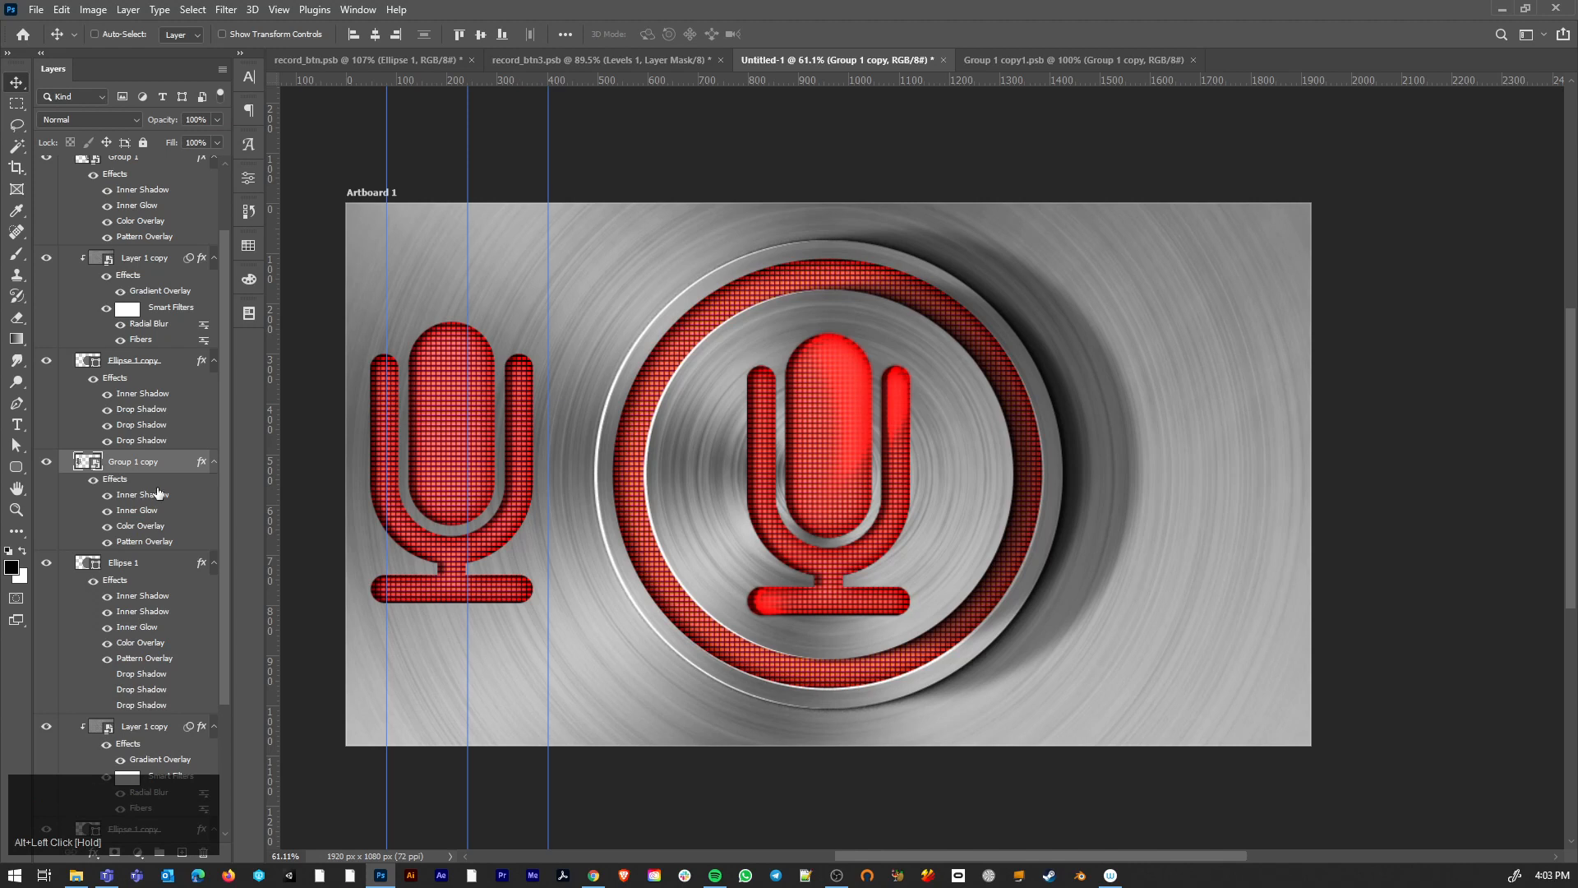
pyautogui.click(176, 470)
pyautogui.press('Delete')
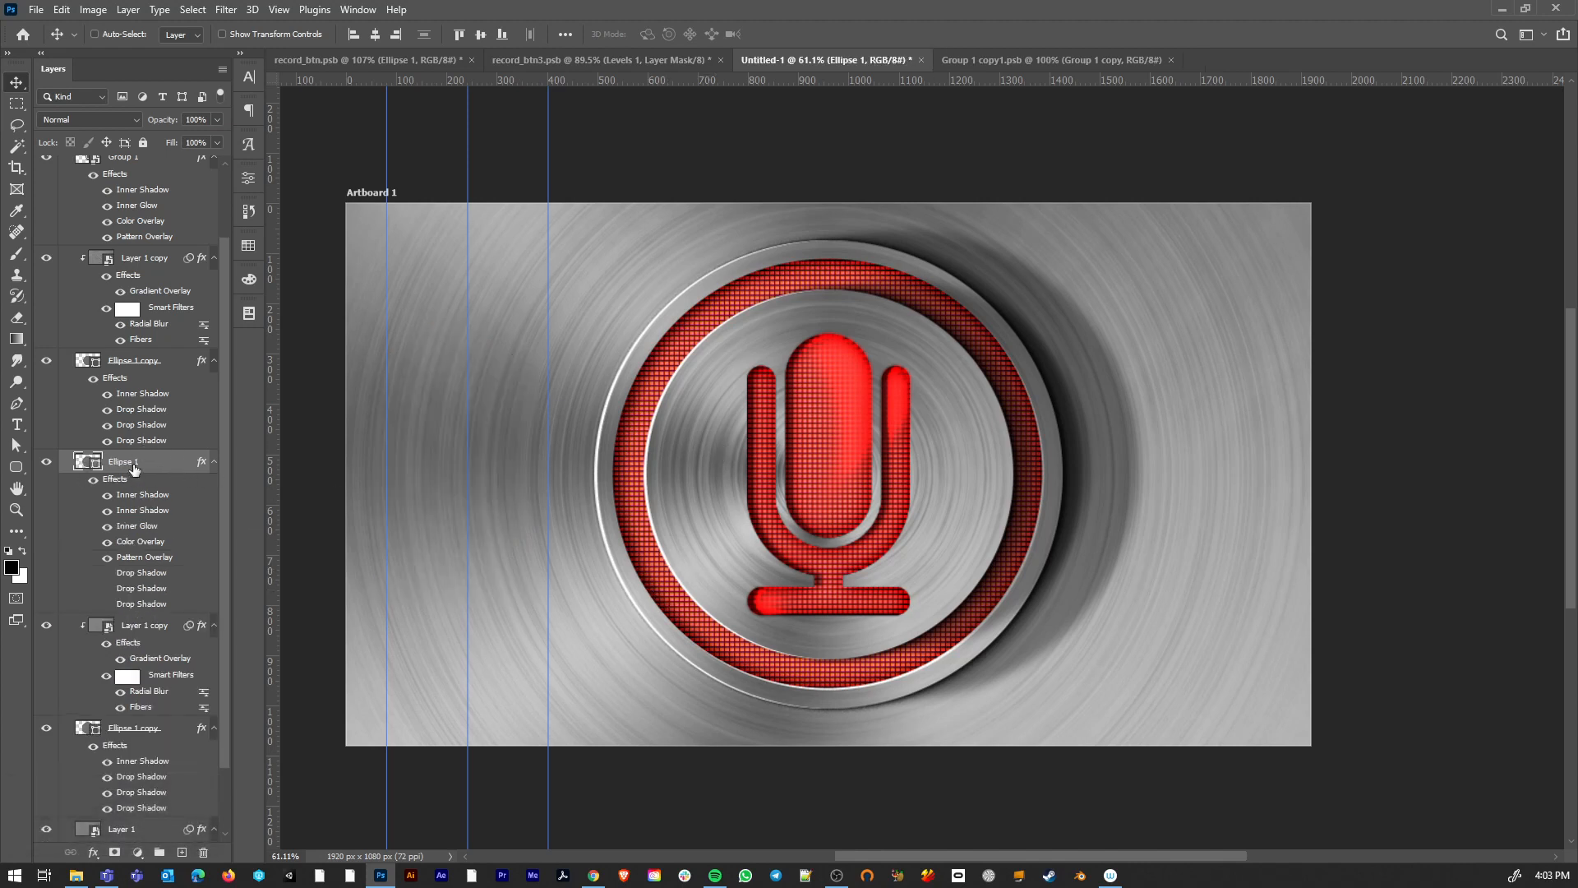
# Convert the Ellipse 1 ring into a smart object and copy the Blur Gallery filter from the Group 1 copy microphone onto it
pyautogui.hotkey('ctrl', 'shift', 'alt', 'g')
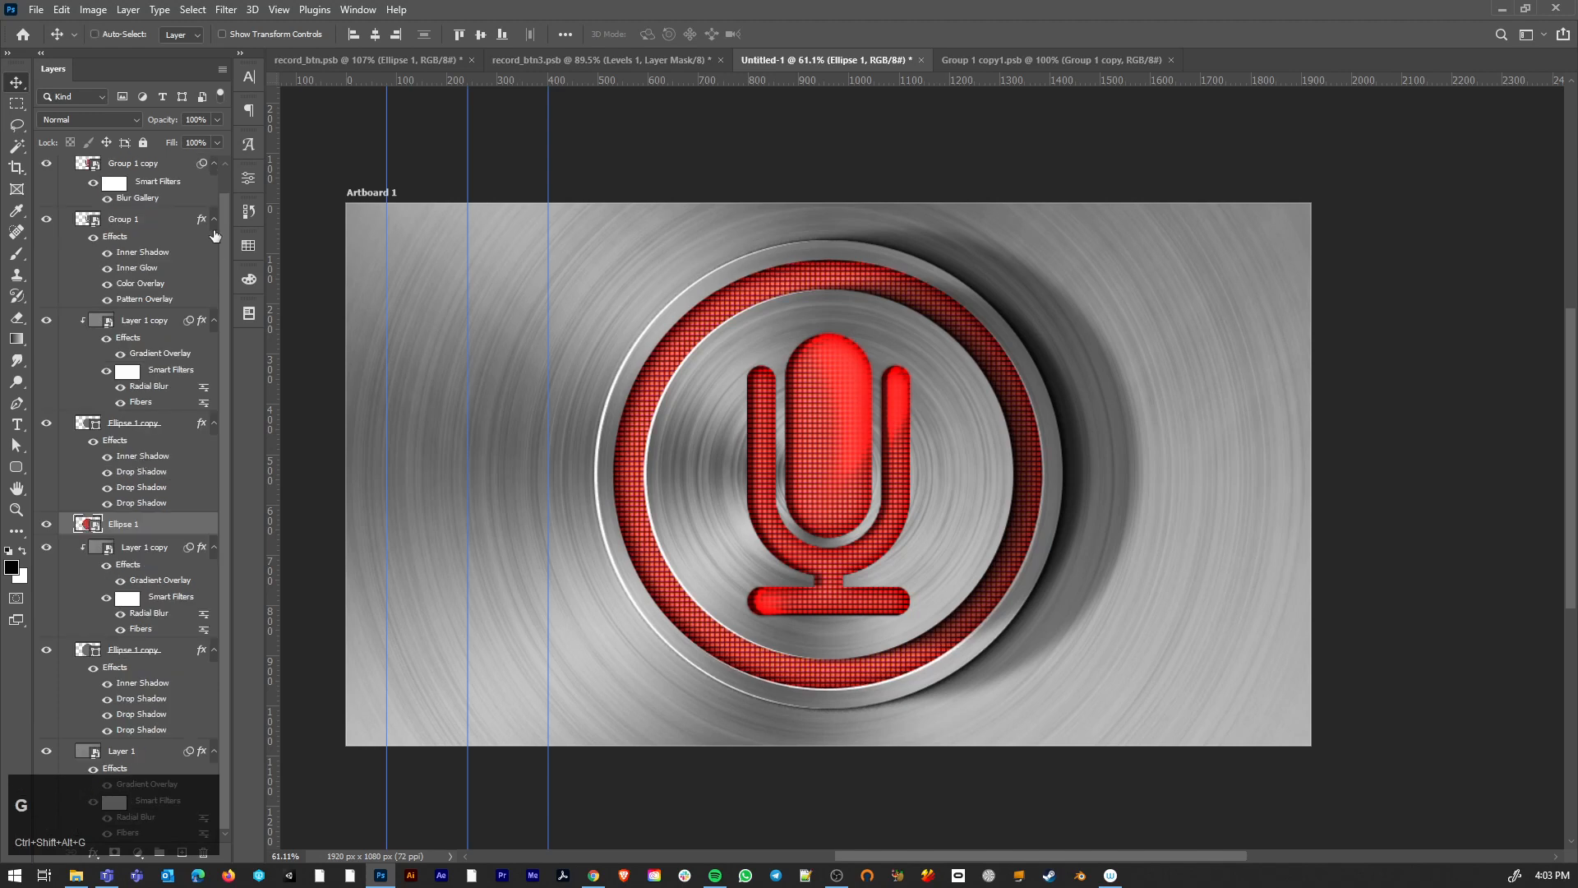
pyautogui.scroll(1, 146, 281)
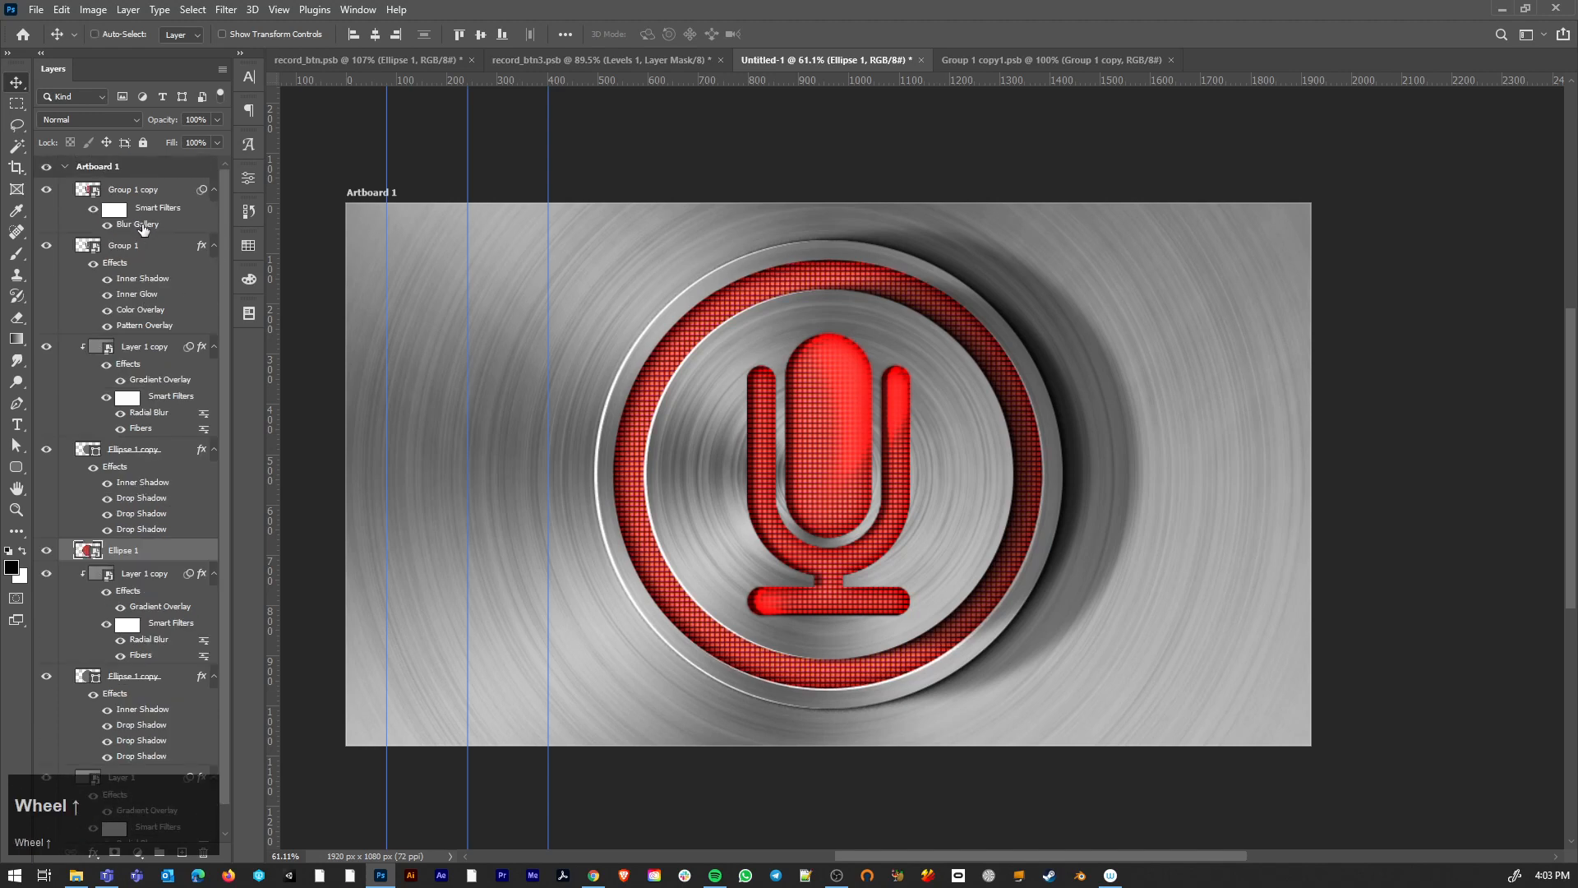
pyautogui.moveTo(141, 226); pyautogui.dragTo(131, 558)
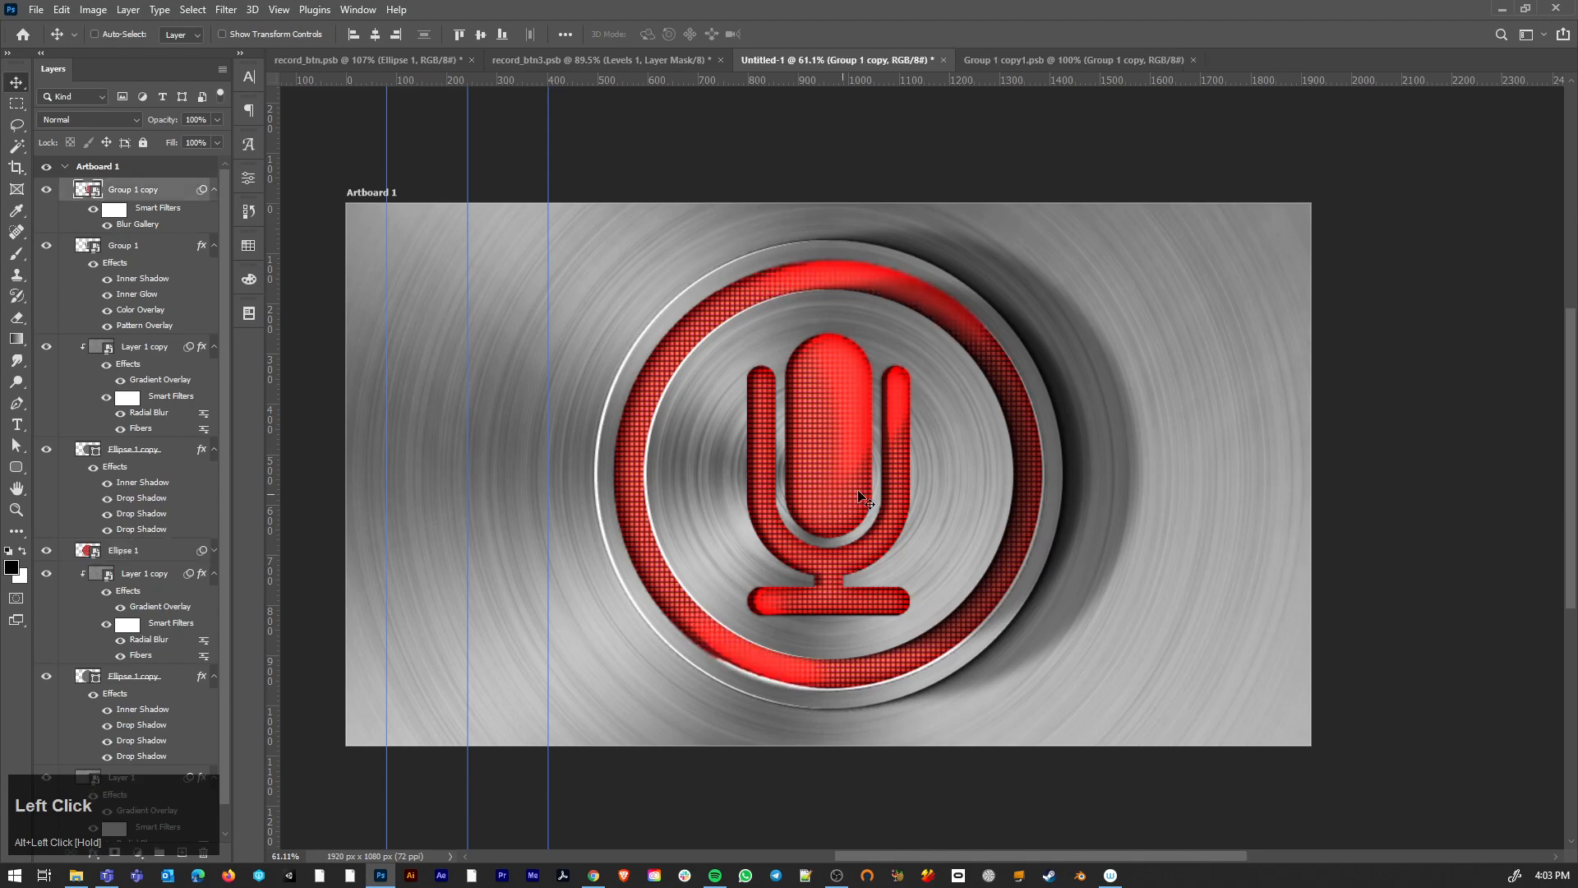
# Hide the lowest listed drop shadow of the inner disc's Ellipse 1 copy layer
pyautogui.scroll(-3, 895, 359)
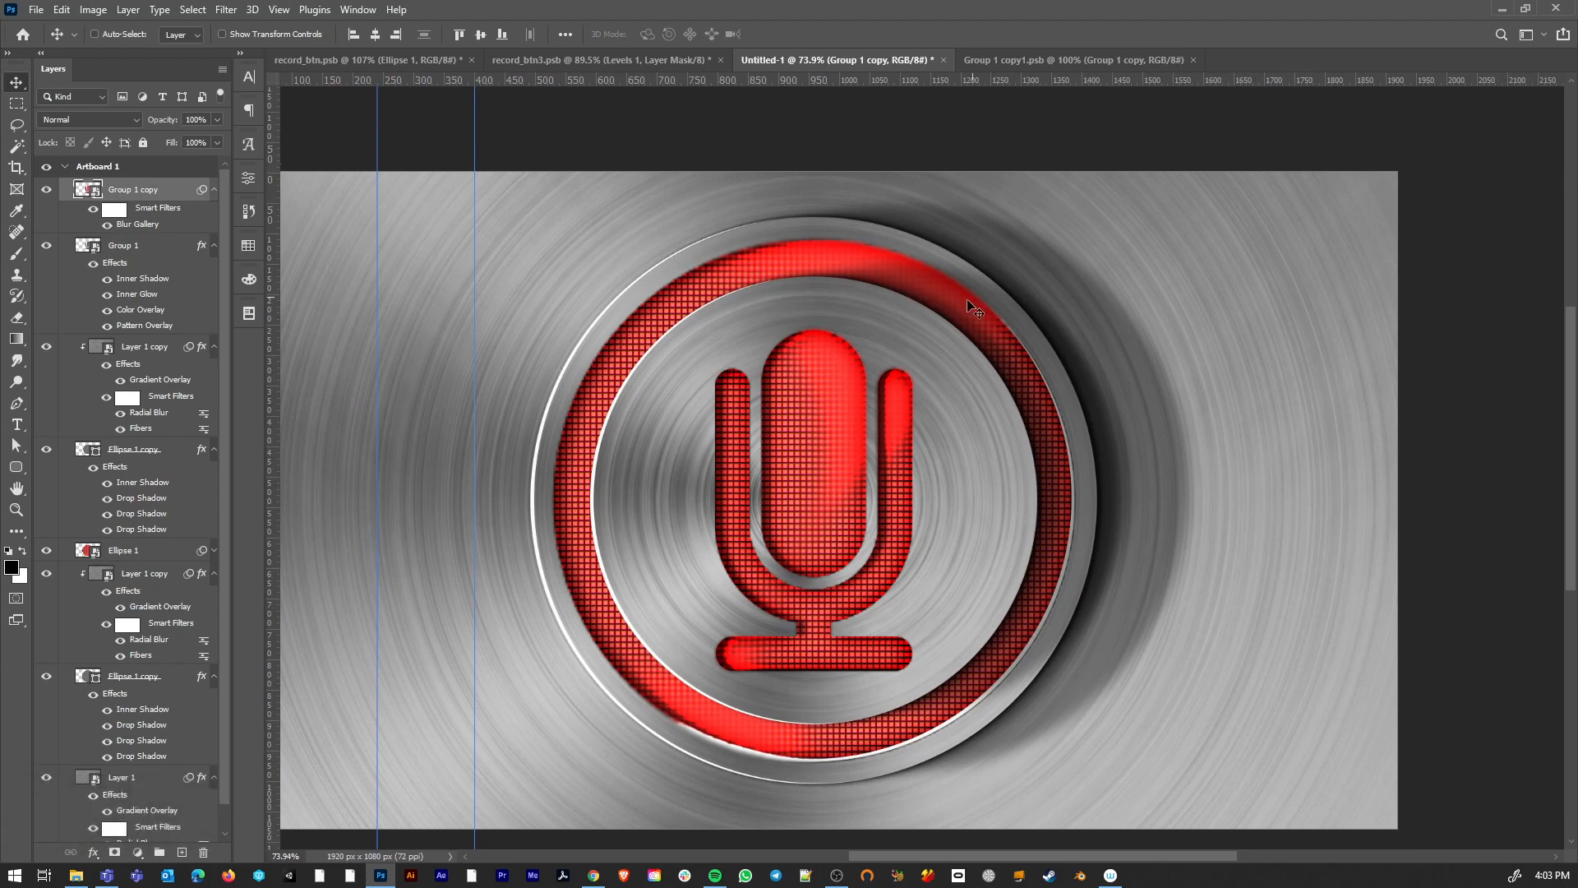
pyautogui.keyDown('ctrl'); pyautogui.click(667, 435); pyautogui.keyUp('ctrl')
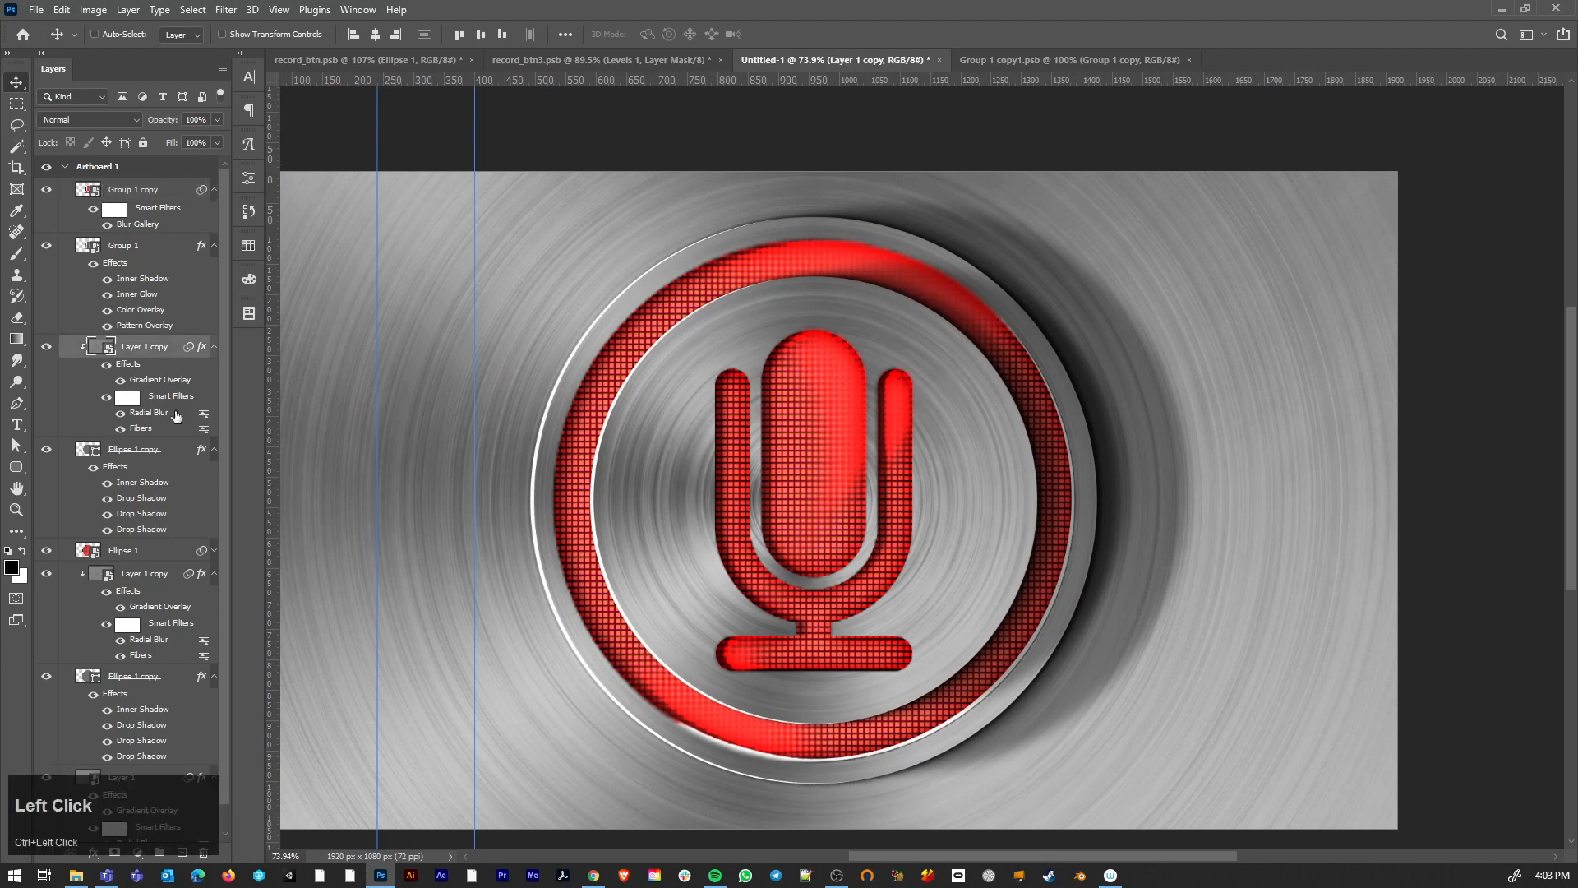
pyautogui.click(107, 529)
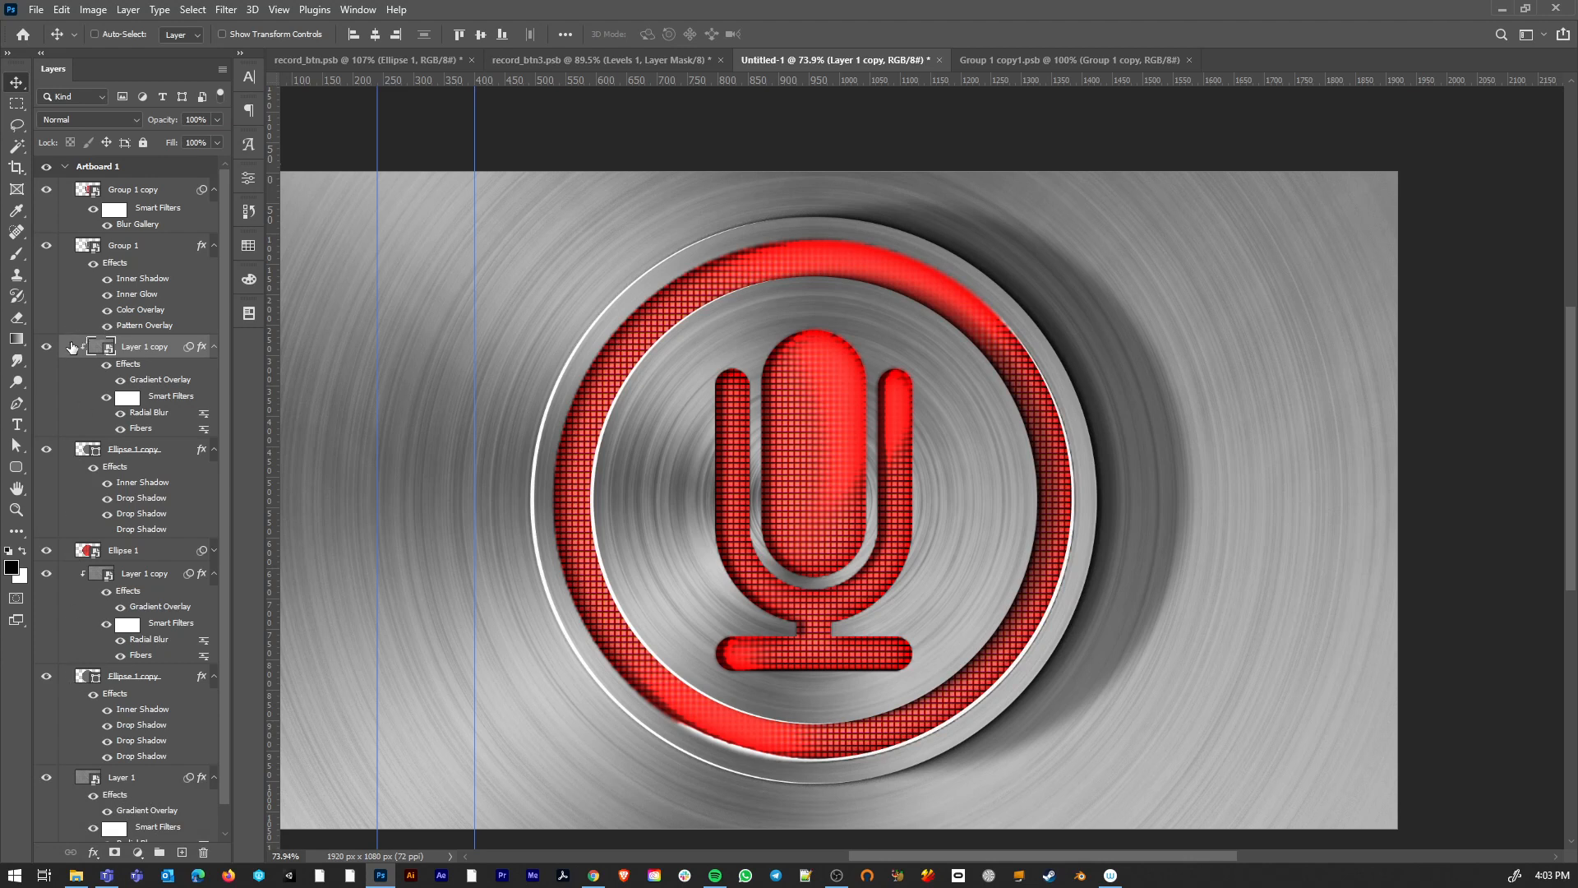
# Redirect the uppermost enabled drop shadow of the outer Ellipse 1 copy disc toward its lower right and apply the style
pyautogui.scroll(2, 78, 299)
pyautogui.doubleClick(66, 685)
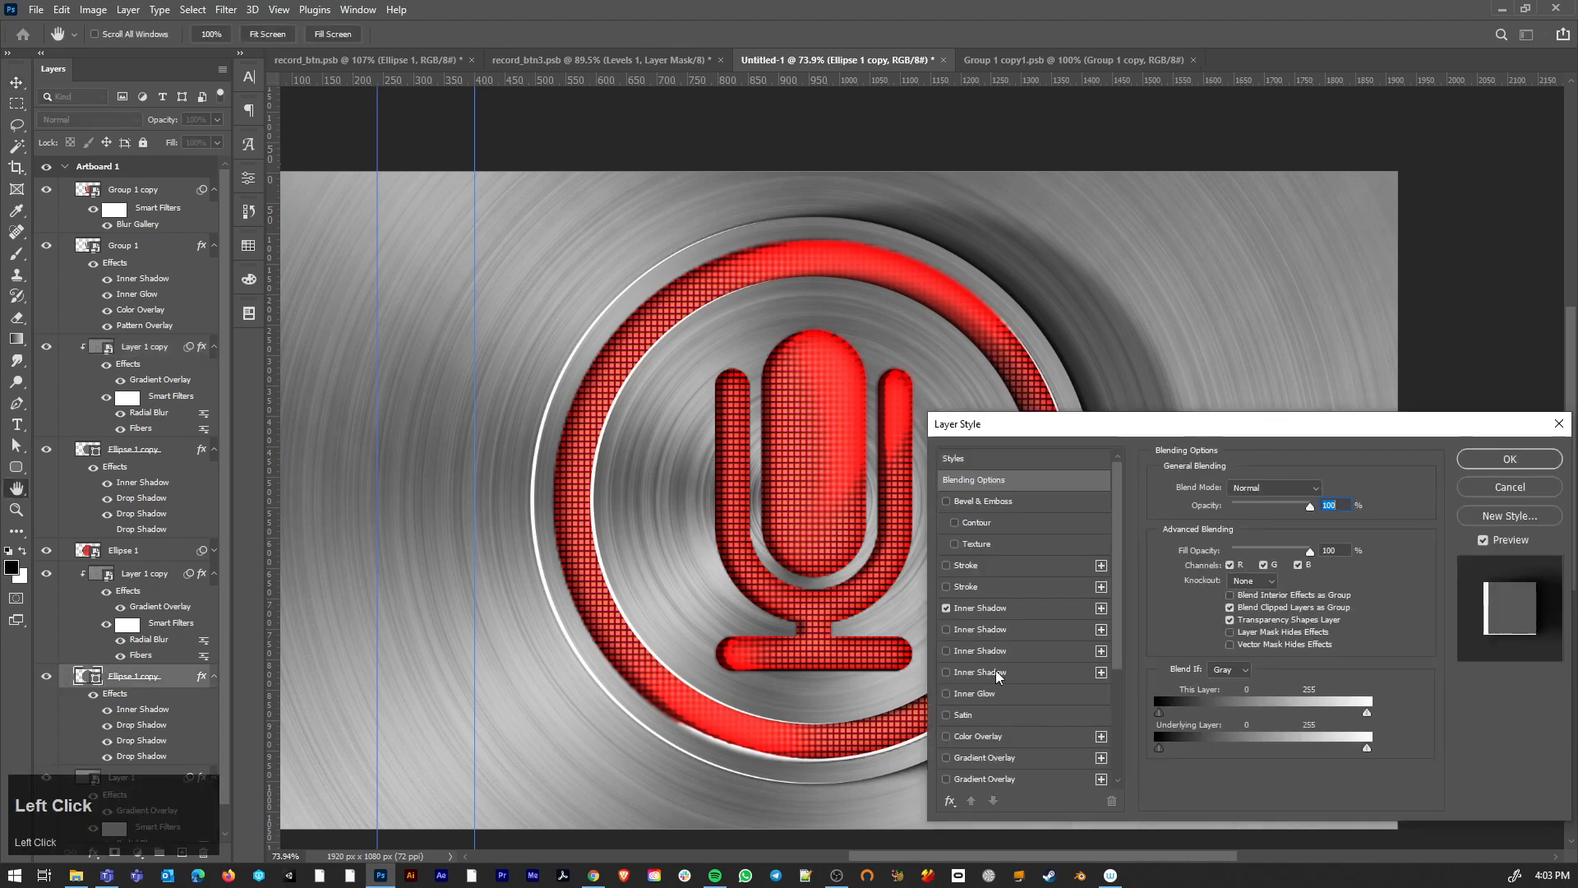
pyautogui.scroll(-4, 1049, 620)
pyautogui.click(1037, 736)
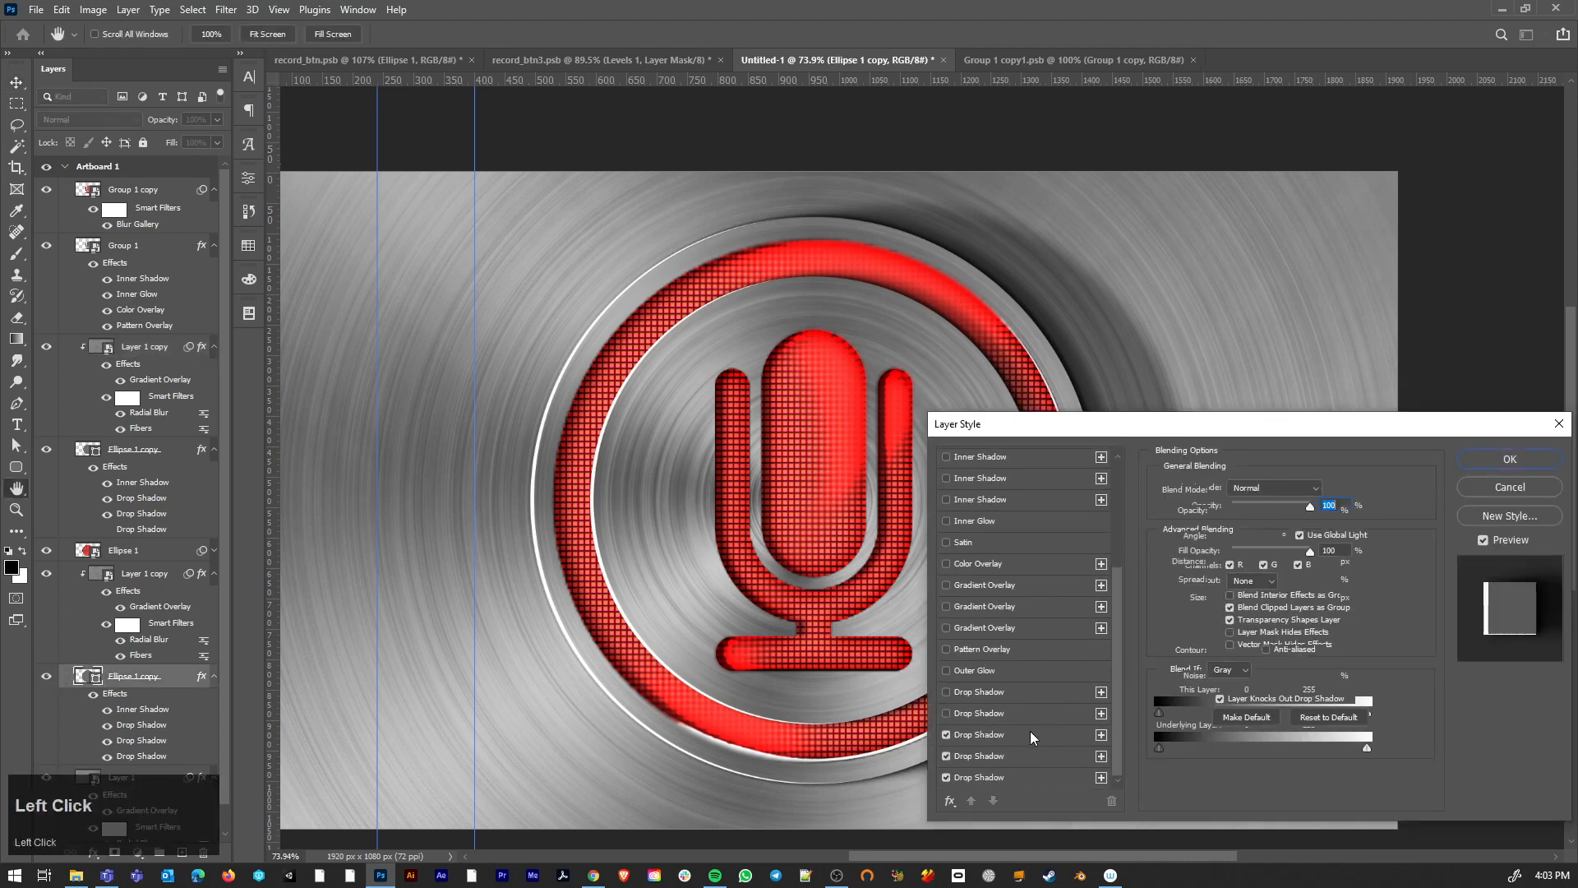
pyautogui.moveTo(1214, 538); pyautogui.dragTo(809, 452)
pyautogui.click(1205, 490)
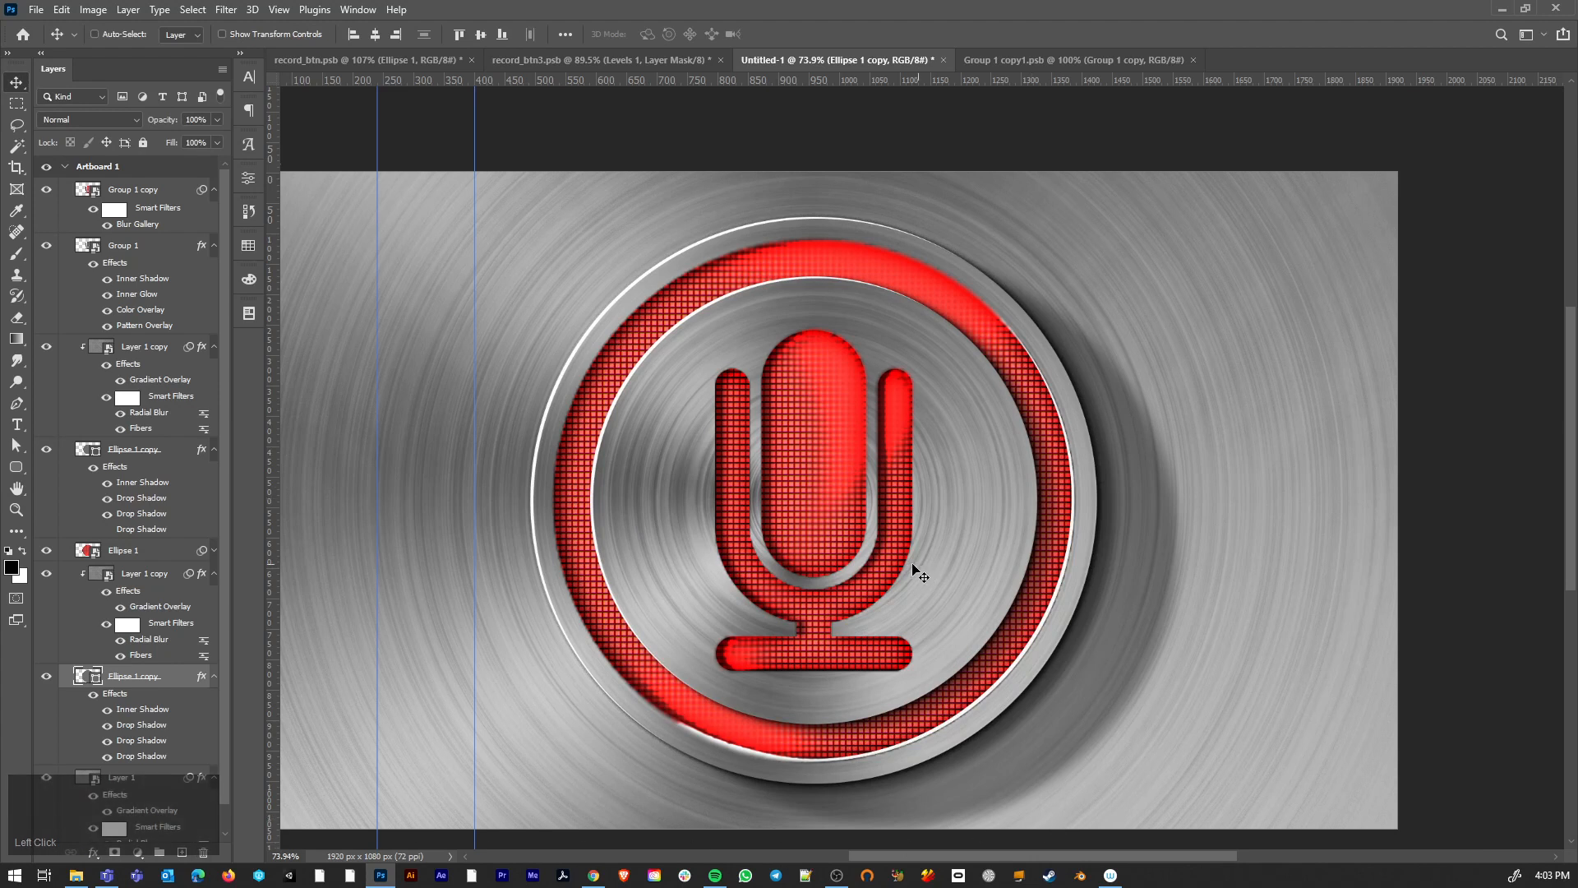
# Hide the guides and show the artboard in full-screen mode
pyautogui.press('ctrl')
pyautogui.hotkey('ctrl', ';')
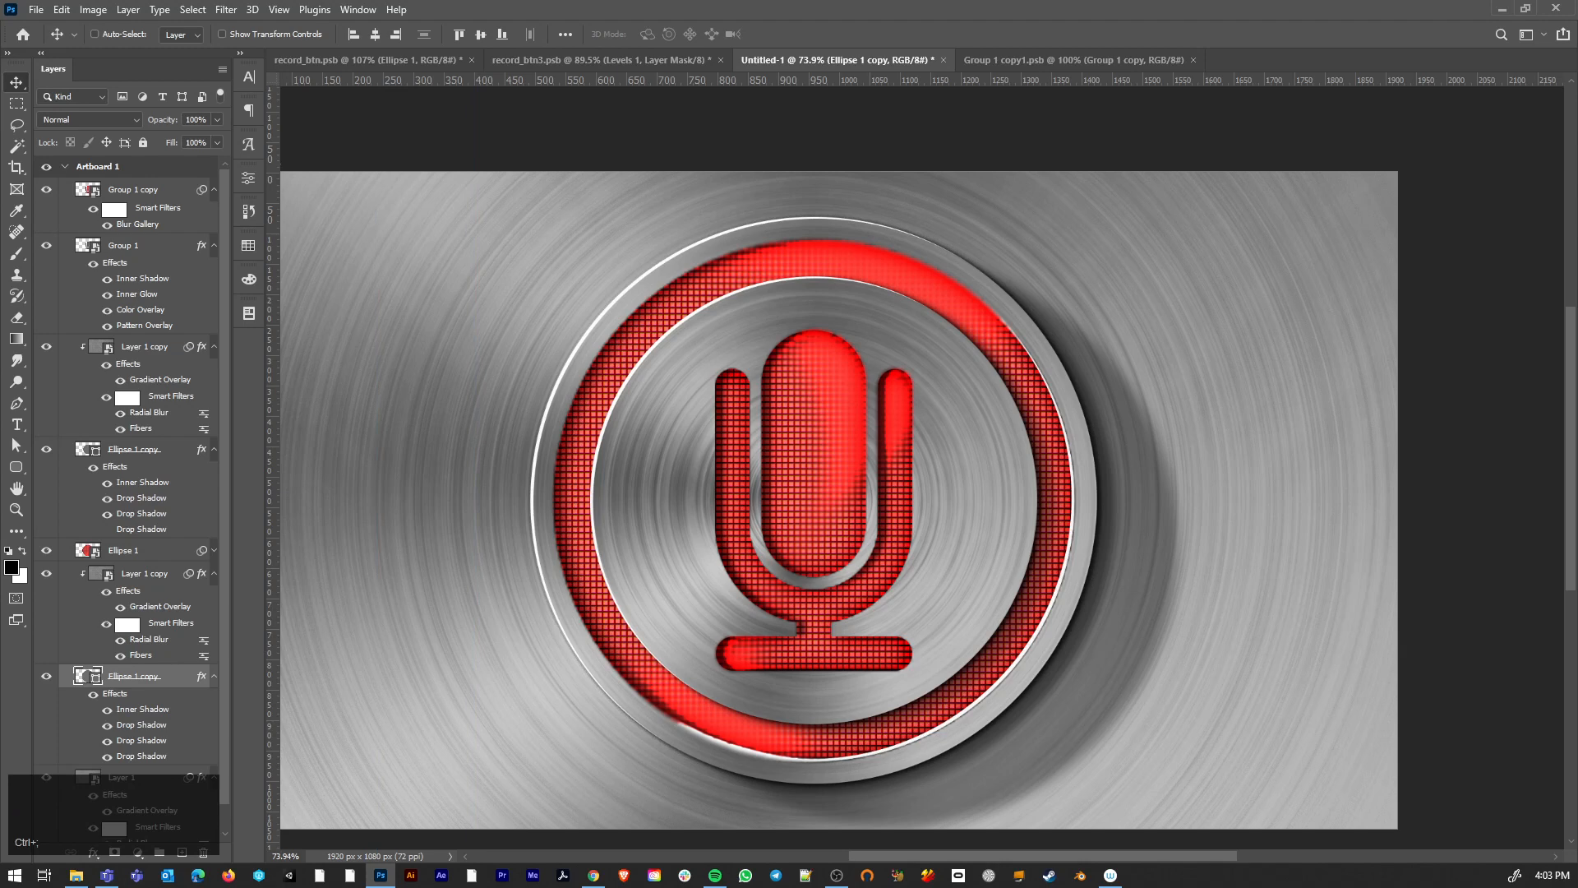
pyautogui.click(837, 875)
pyautogui.press('f')
pyautogui.press('f')
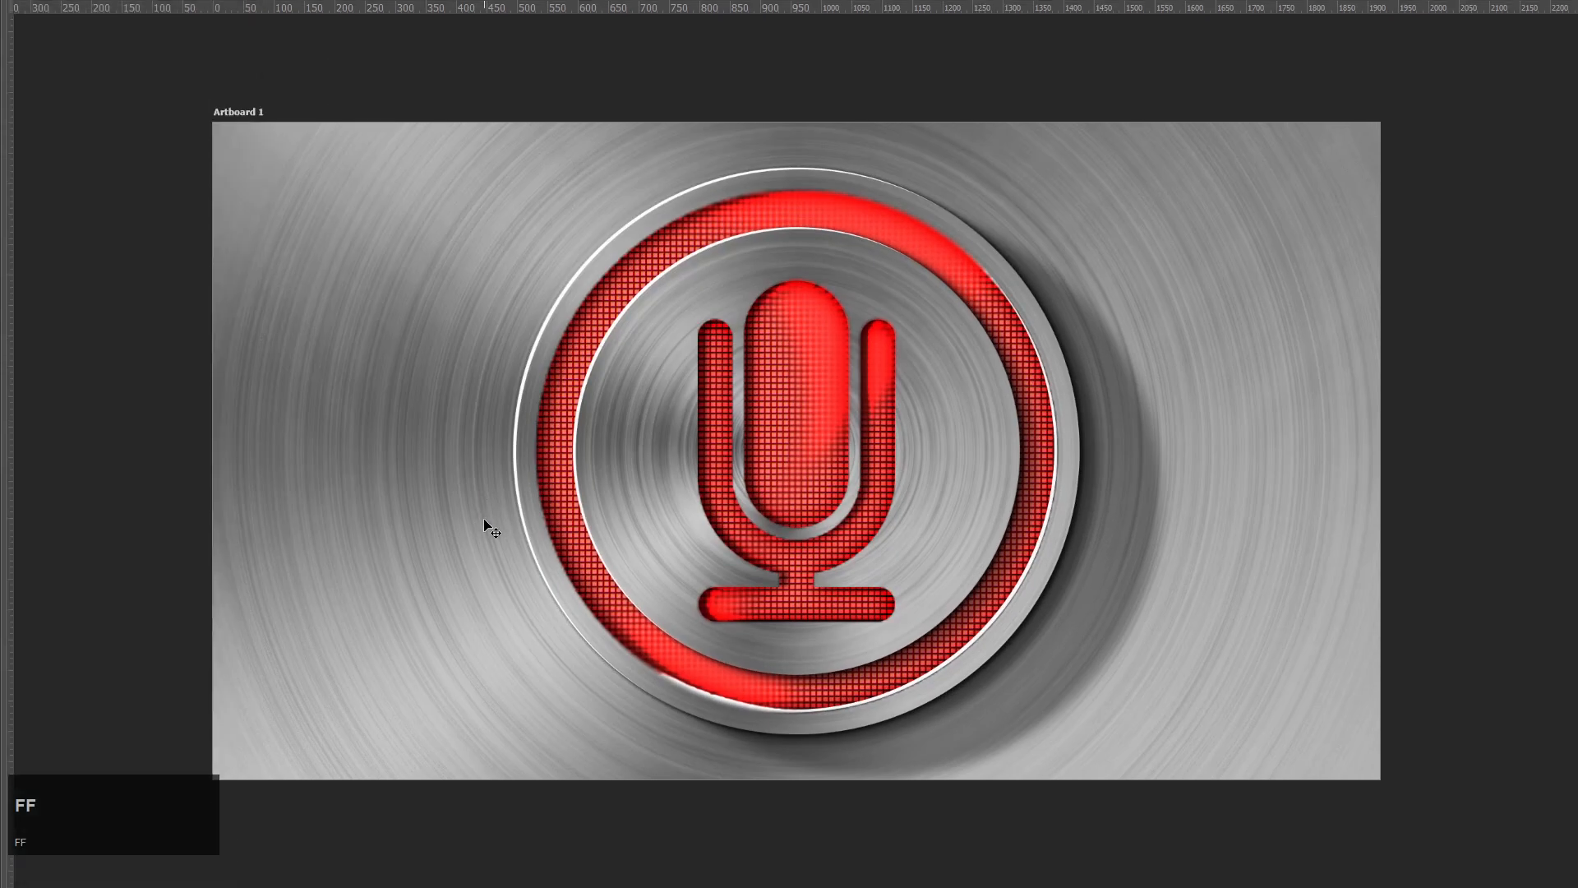
# Examine the finished microphone and red ring close up with the rulers hidden
pyautogui.scroll(1, 484, 520)
pyautogui.scroll(3, 482, 520)
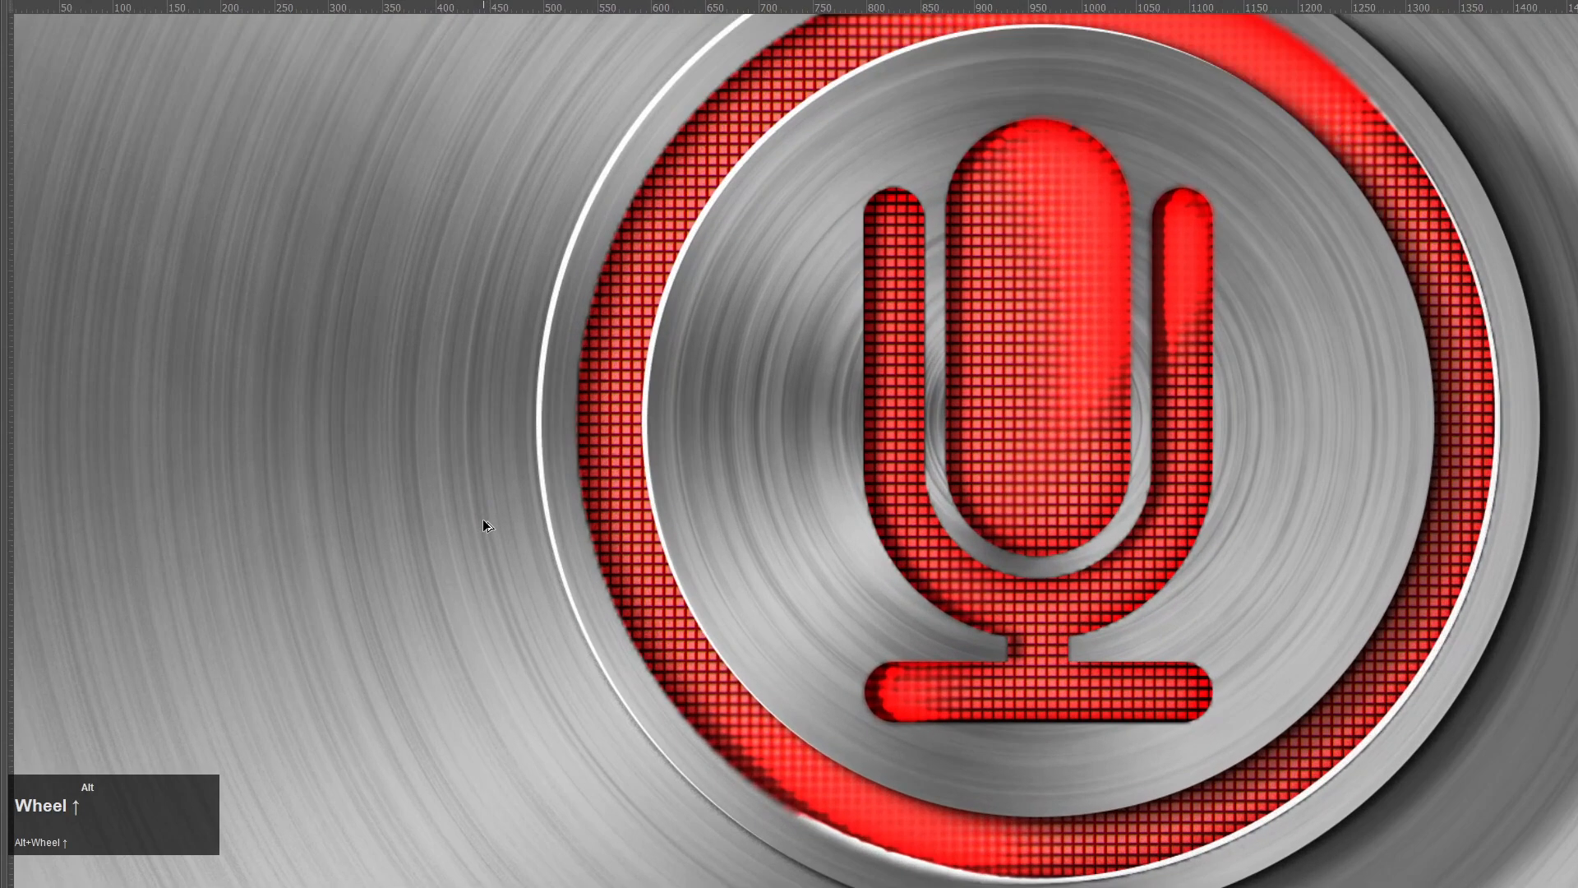
pyautogui.hotkey('alt', 'space')
pyautogui.click(711, 483)
pyautogui.press('space')
pyautogui.moveTo(1107, 411); pyautogui.dragTo(790, 350)
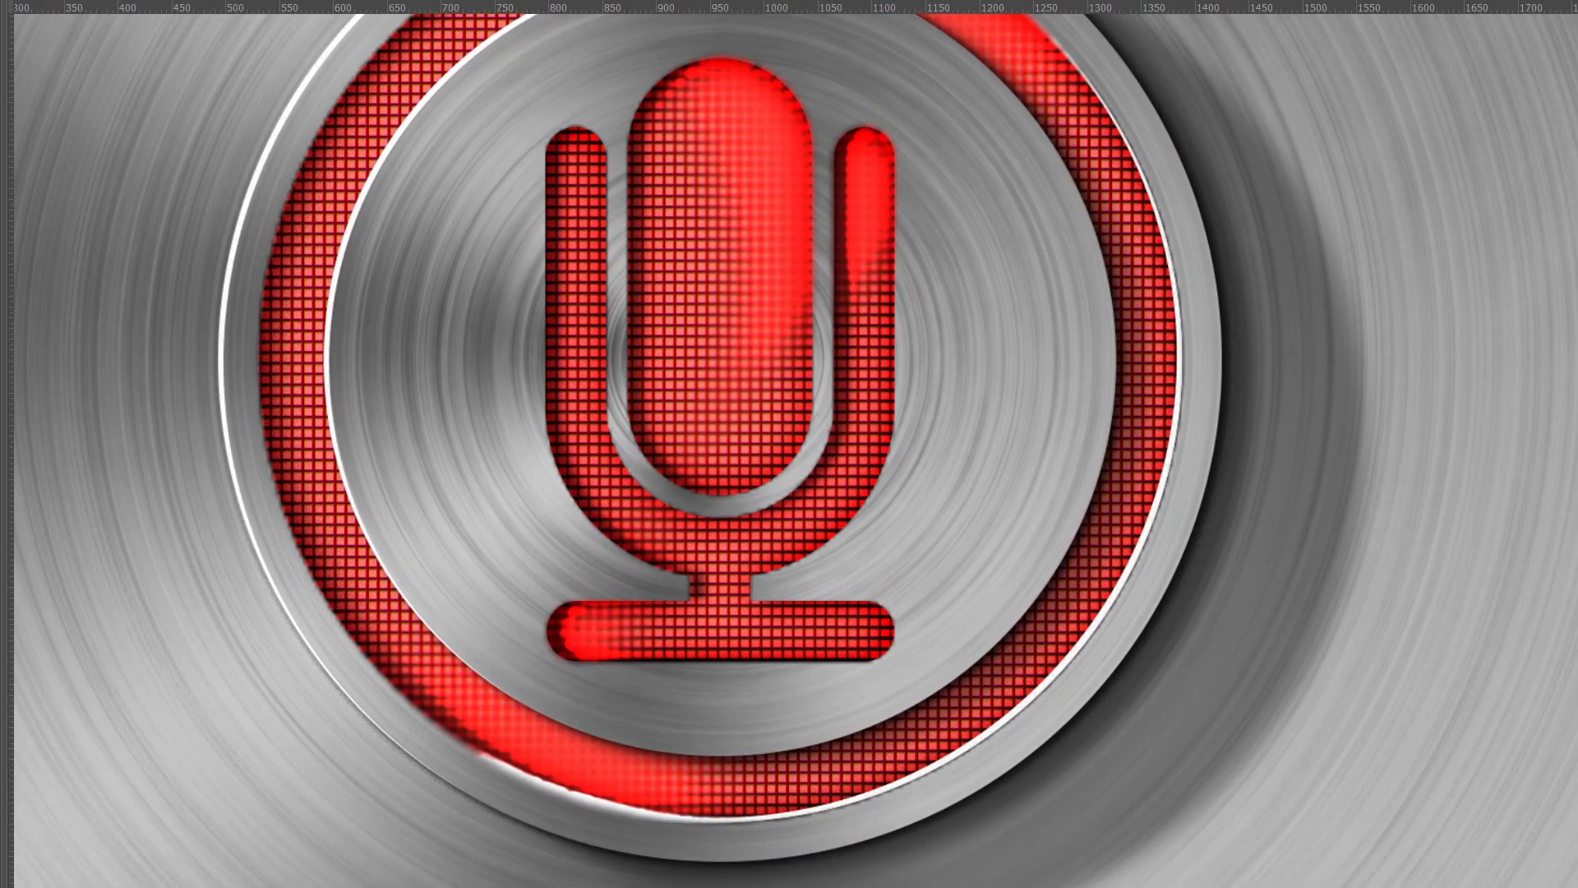
pyautogui.hotkey('ctrl', 'r')
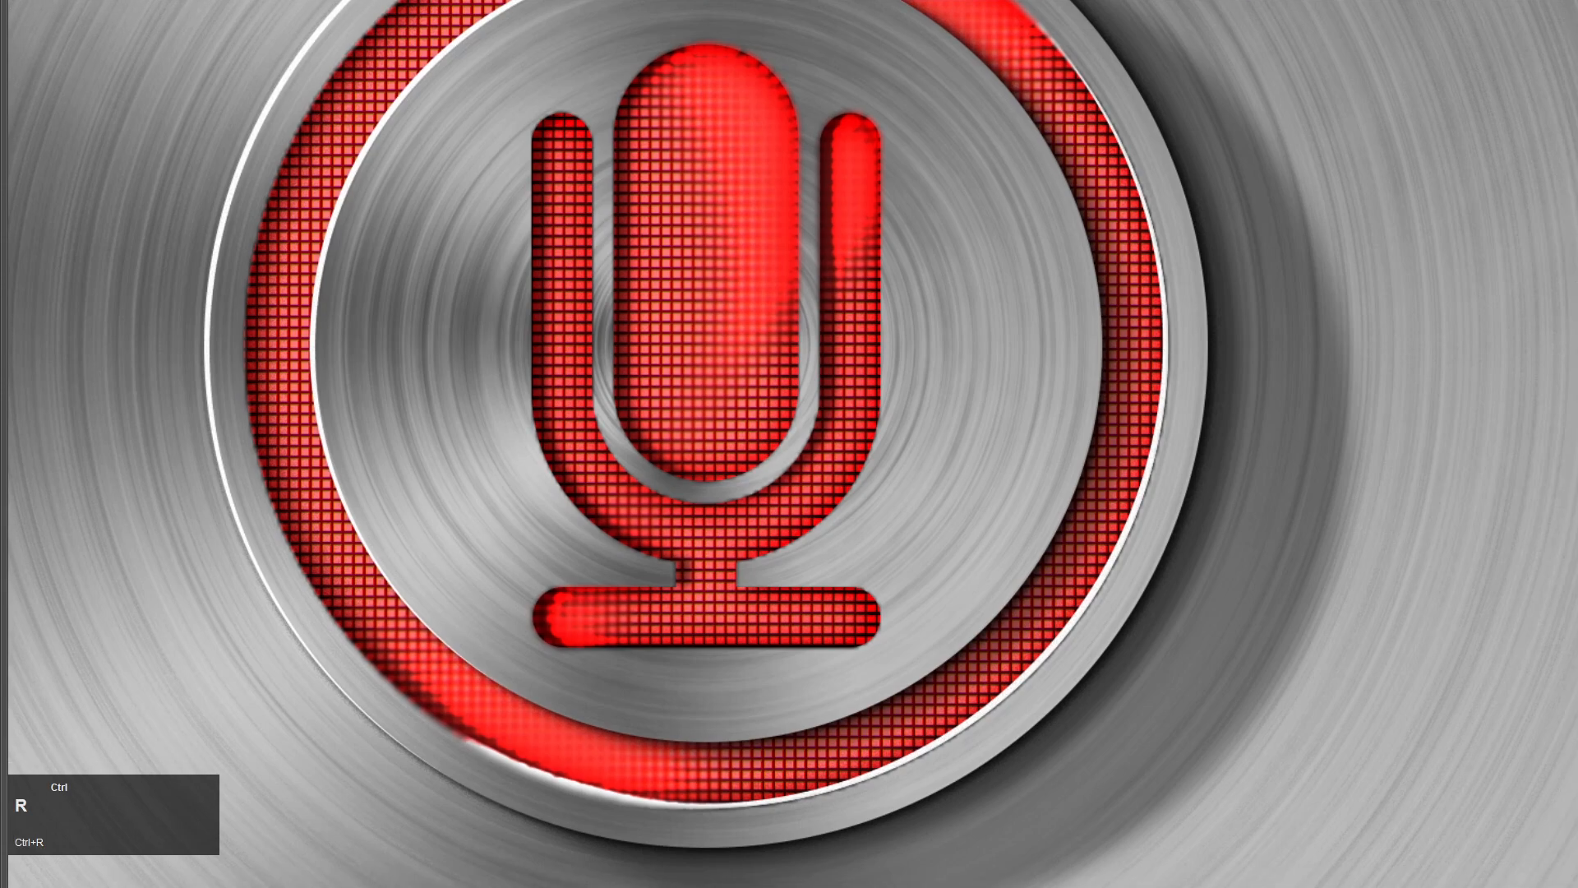